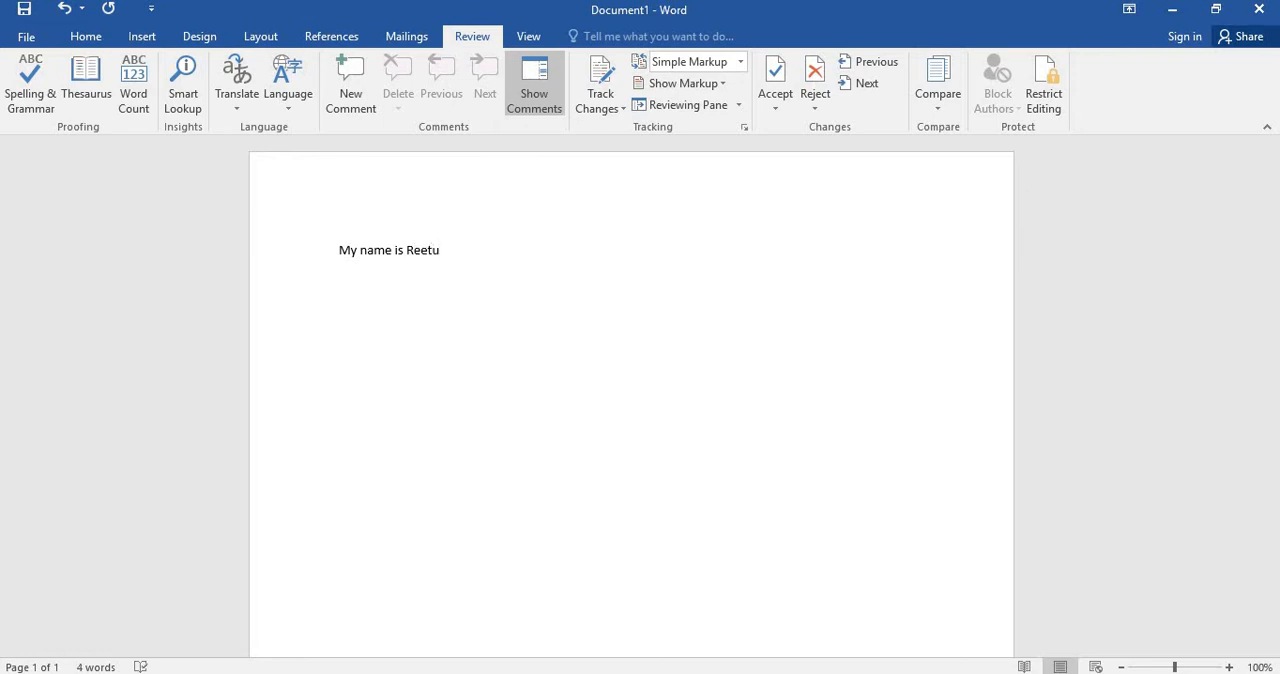
Start a second line below the name sentence and begin it with "She is".
{"action": "key", "text": "Return"}
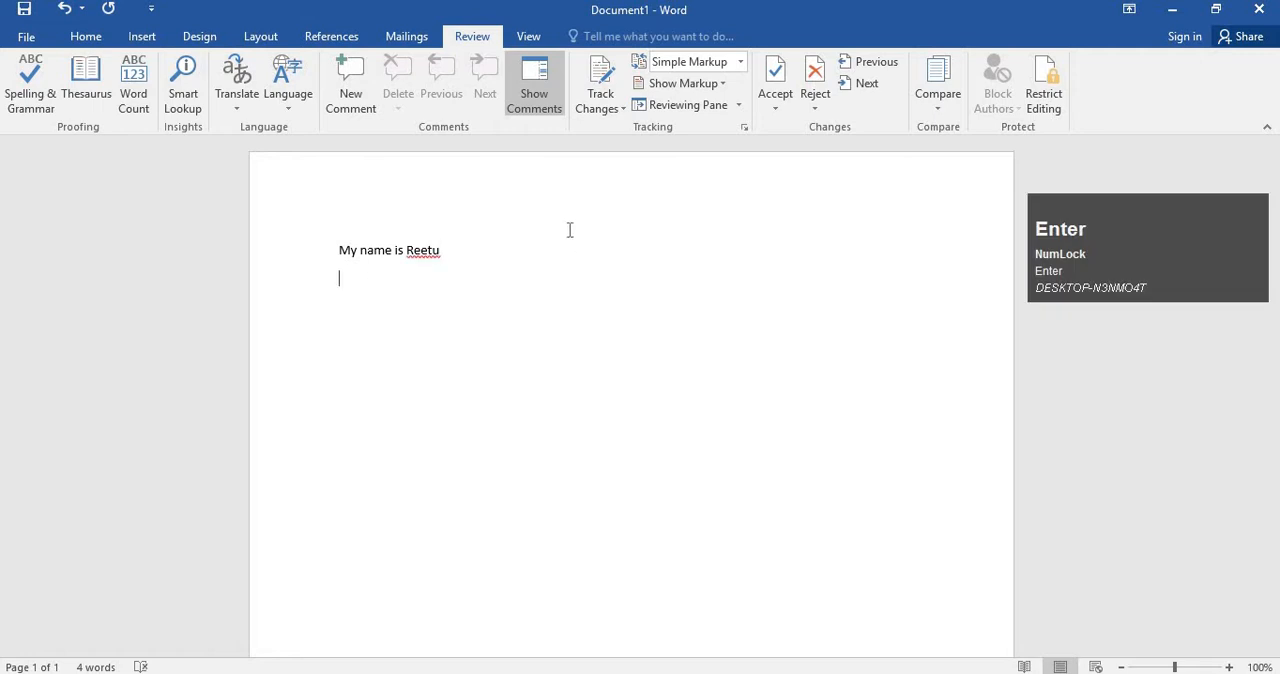
{"action": "scroll", "coordinate": [374, 249], "scroll_direction": "up", "scroll_amount": 3}
{"action": "scroll", "coordinate": [286, 258], "scroll_direction": "down", "scroll_amount": 3}
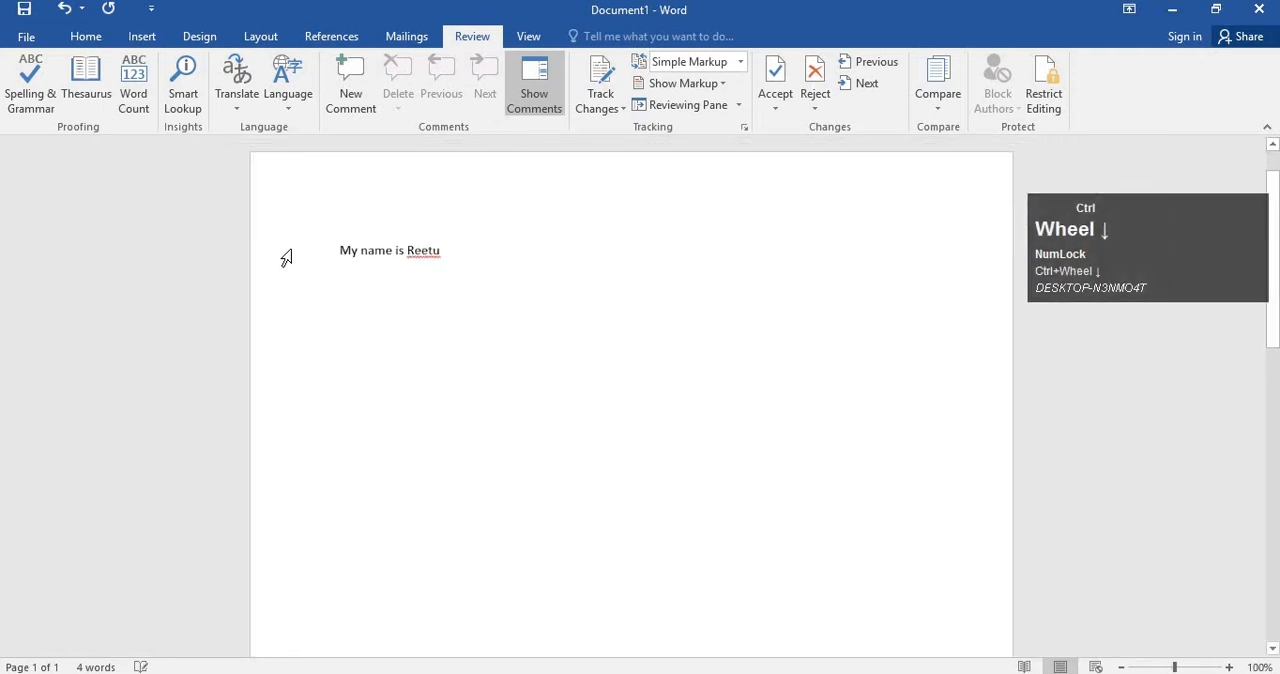
{"action": "scroll", "coordinate": [286, 258], "scroll_direction": "up", "scroll_amount": 18}
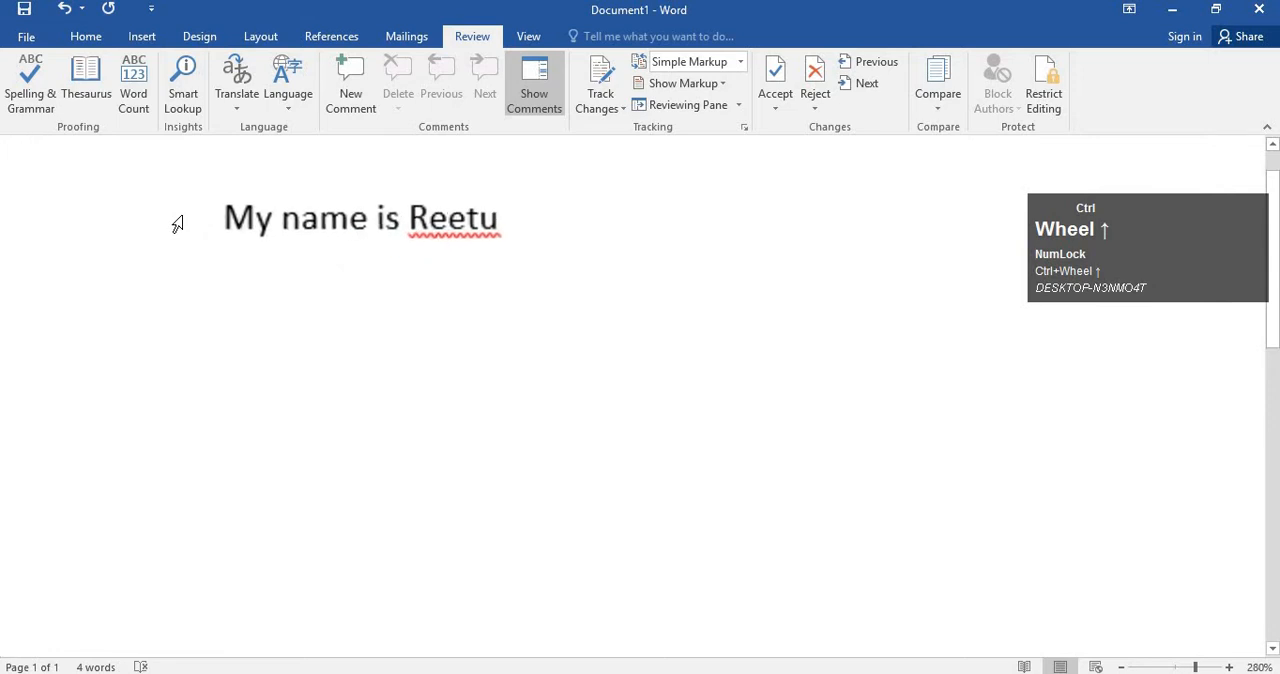
{"action": "scroll", "coordinate": [180, 224], "scroll_direction": "up", "scroll_amount": 6}
{"action": "left_click", "coordinate": [474, 222]}
{"action": "scroll", "coordinate": [600, 250], "scroll_direction": "up", "scroll_amount": 2}
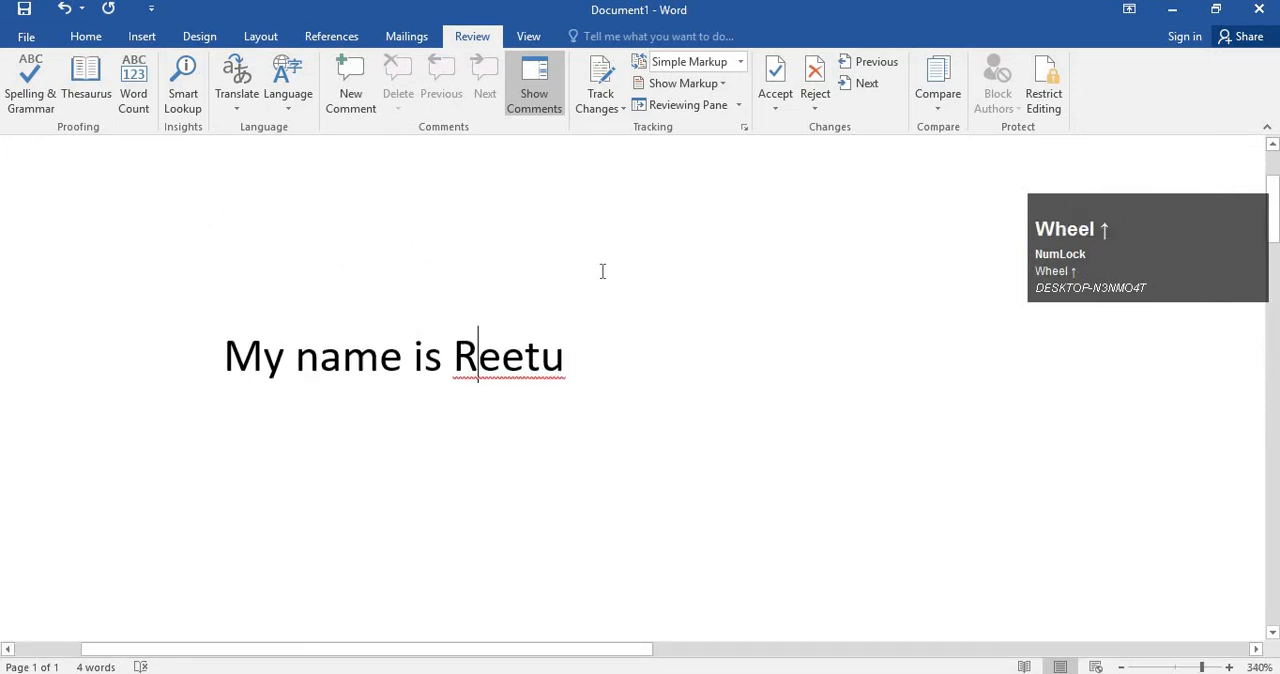
{"action": "left_click", "coordinate": [605, 362]}
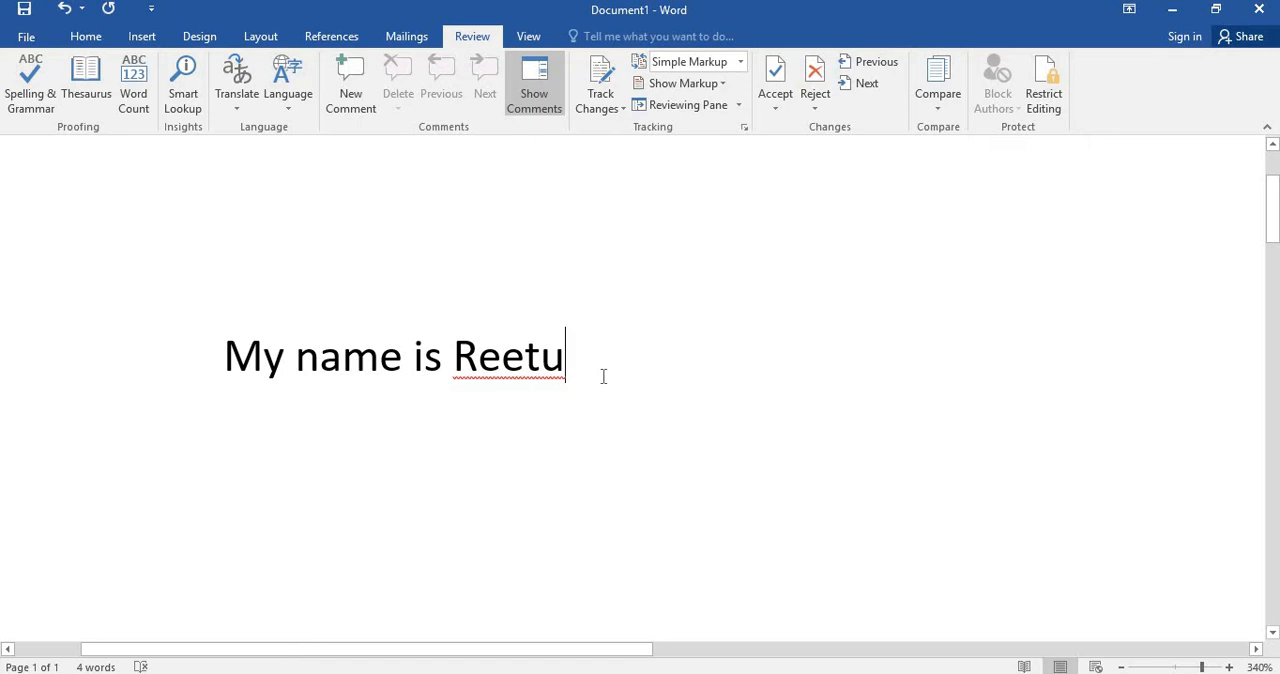
{"action": "key", "text": "Return"}
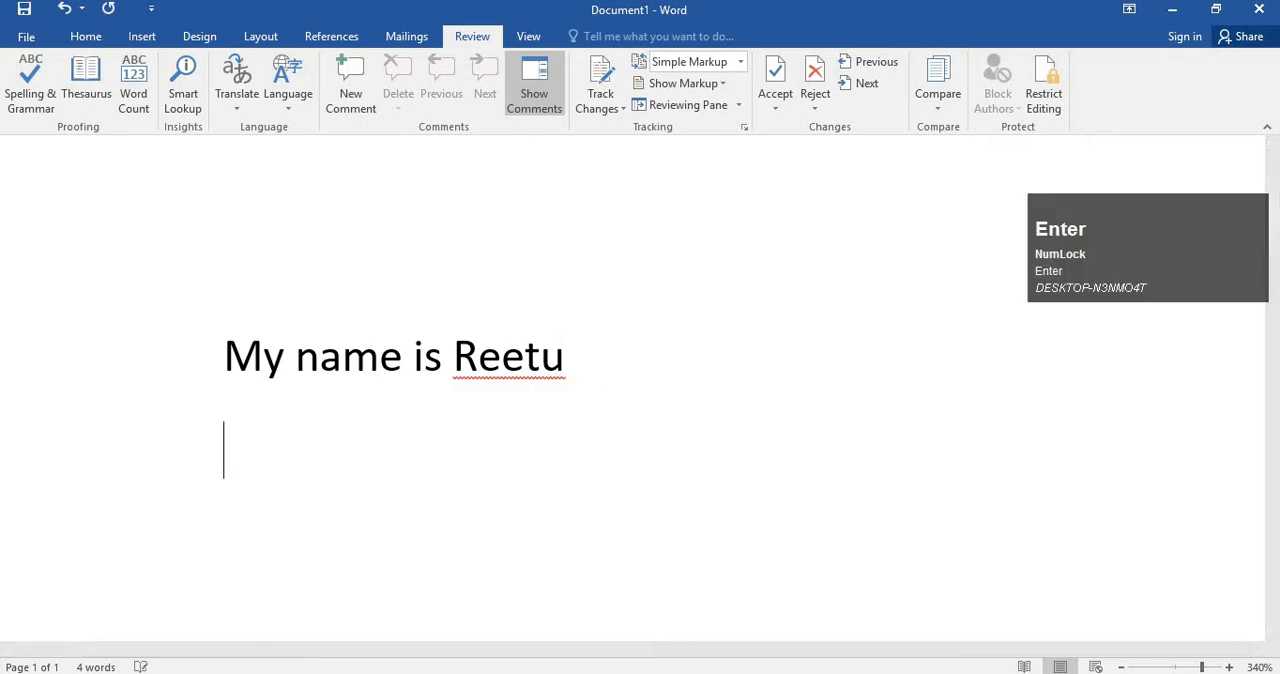
{"action": "type", "text": "she ix"}
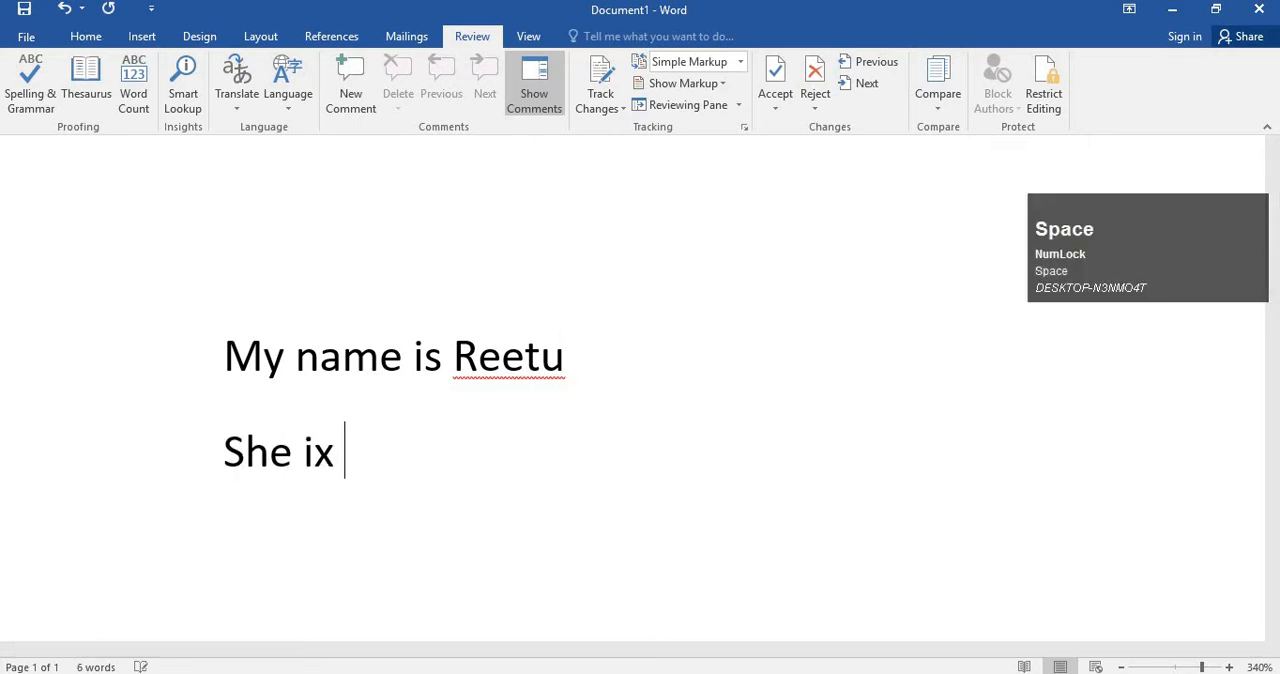
{"action": "key", "text": "BackSpace"}
{"action": "key", "text": "BackSpace"}
{"action": "key", "text": "BackSpace"}
{"action": "type", "text": "s"}
{"action": "key", "text": "BackSpace"}
{"action": "type", "text": "is  a std"}
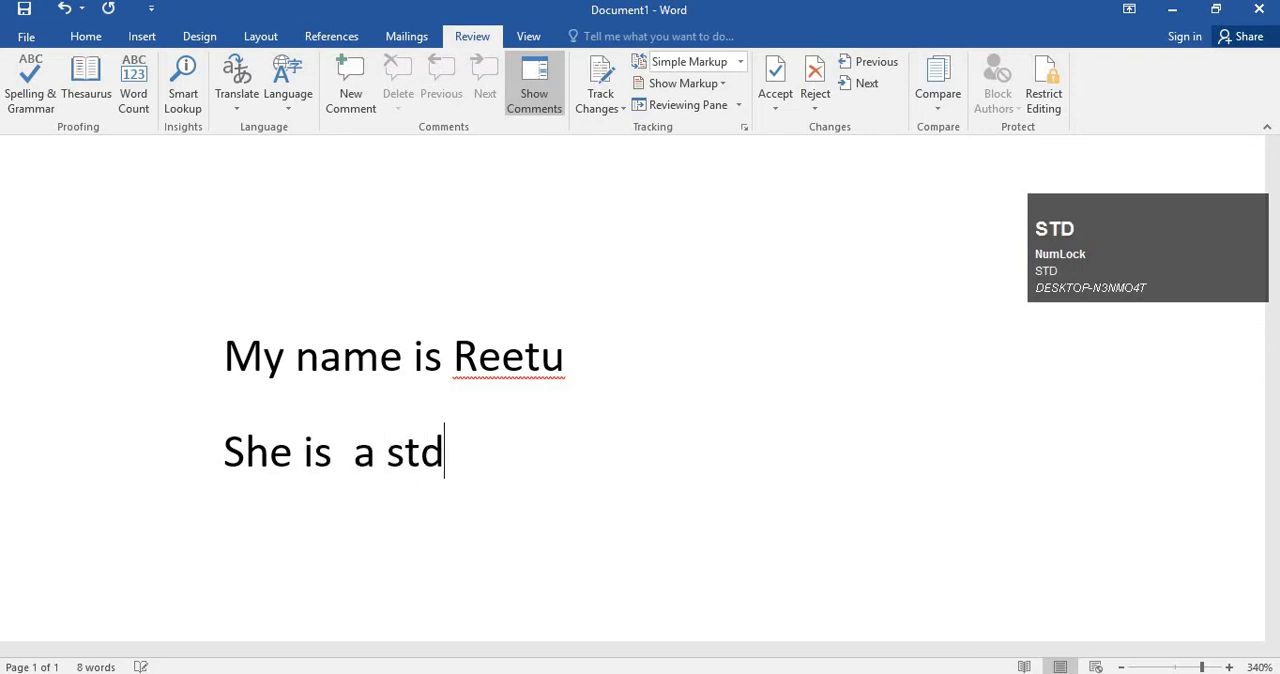
Complete the second line with "a student of career companion.", keeping a double space before "a".
{"action": "key", "text": "BackSpace"}
{"action": "type", "text": "udnt"}
{"action": "key", "text": "BackSpace"}
{"action": "key", "text": "BackSpace"}
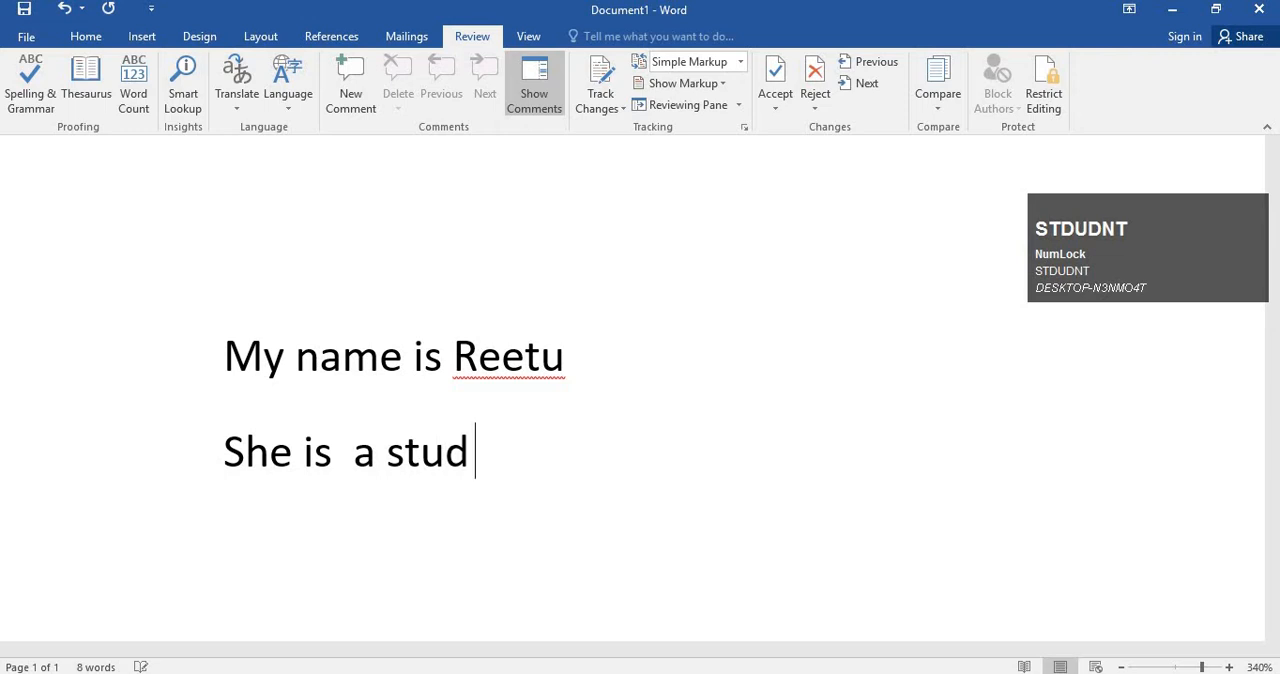
{"action": "type", "text": "ent of care"}
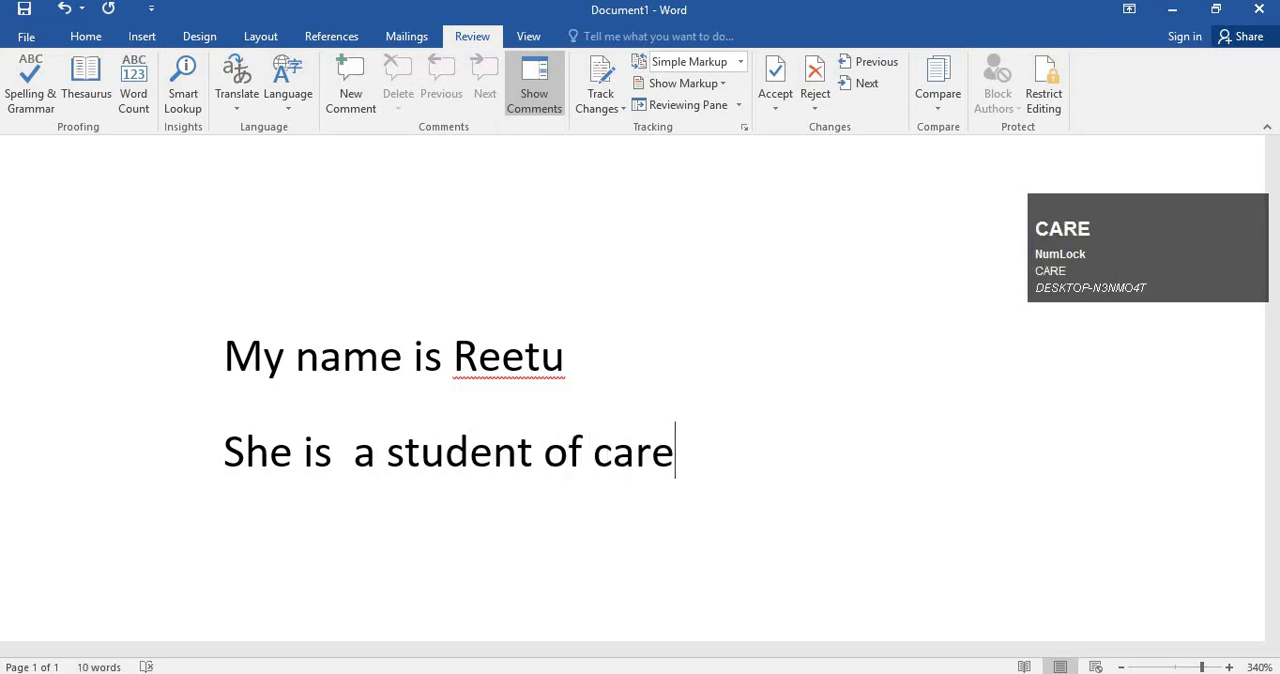
{"action": "type", "text": "er compan"}
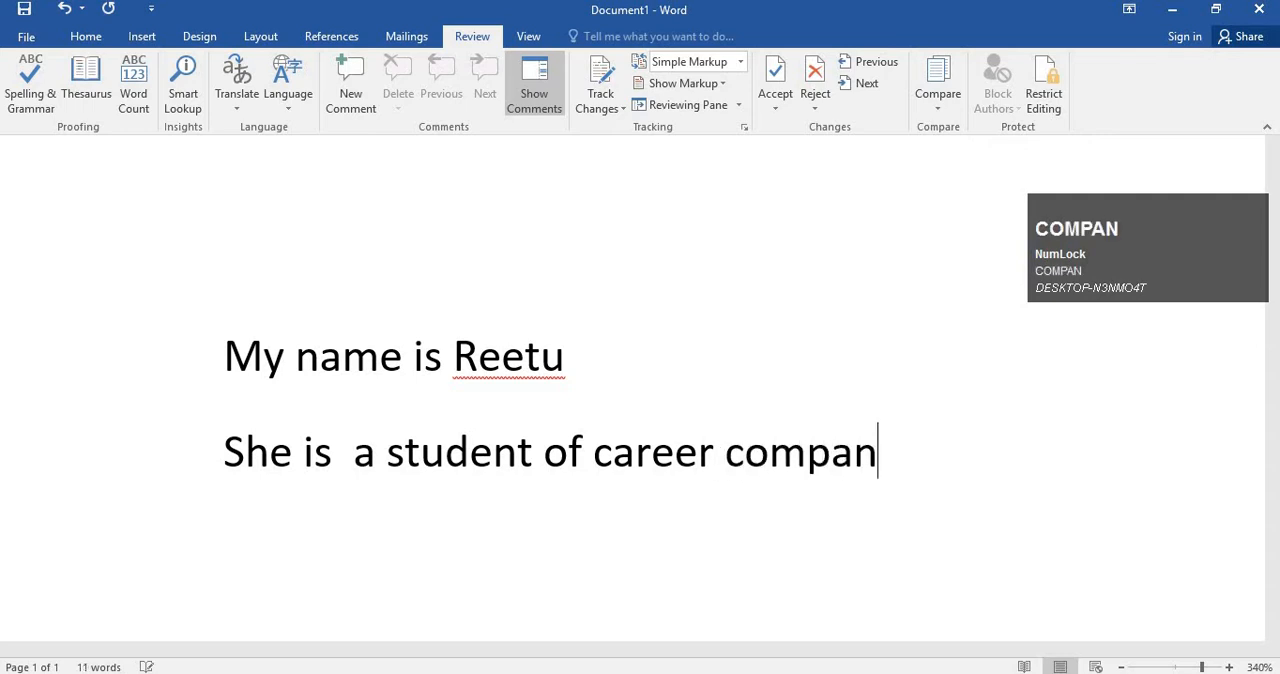
{"action": "type", "text": "ion."}
{"action": "key", "text": "Return"}
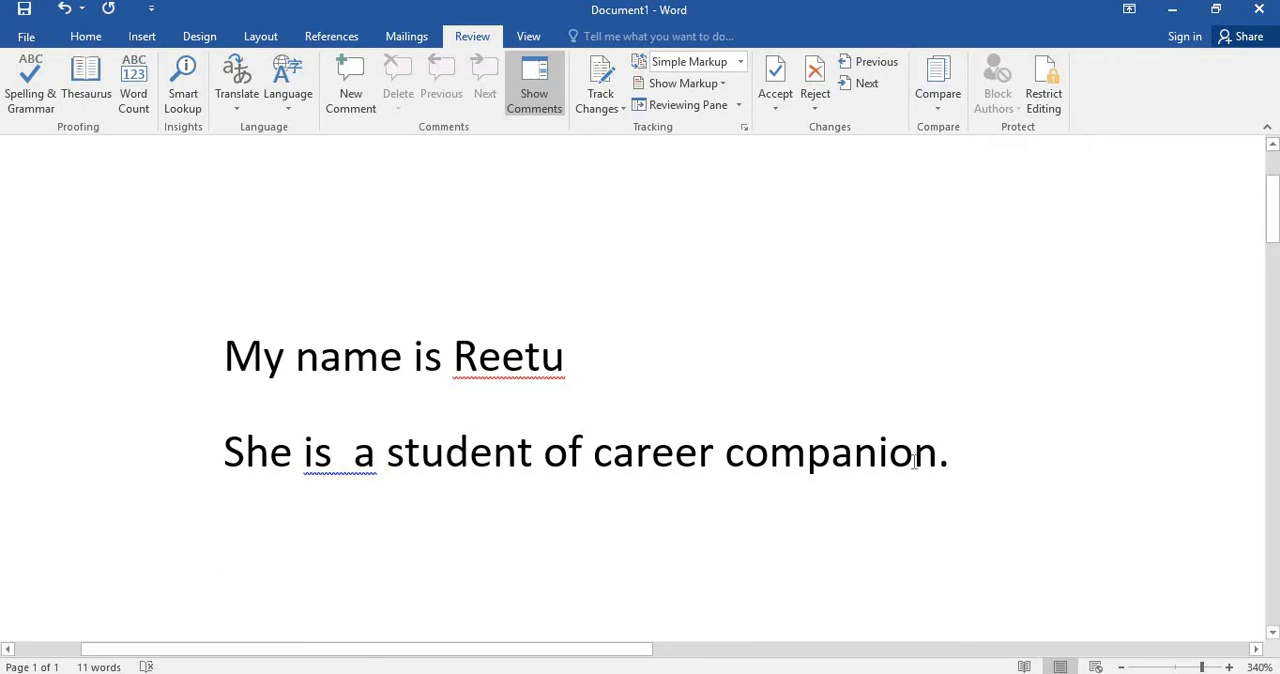
Add a third line beginning "She is also a", with several extra spaces before "also".
{"action": "left_click", "coordinate": [992, 465]}
{"action": "key", "text": "Return"}
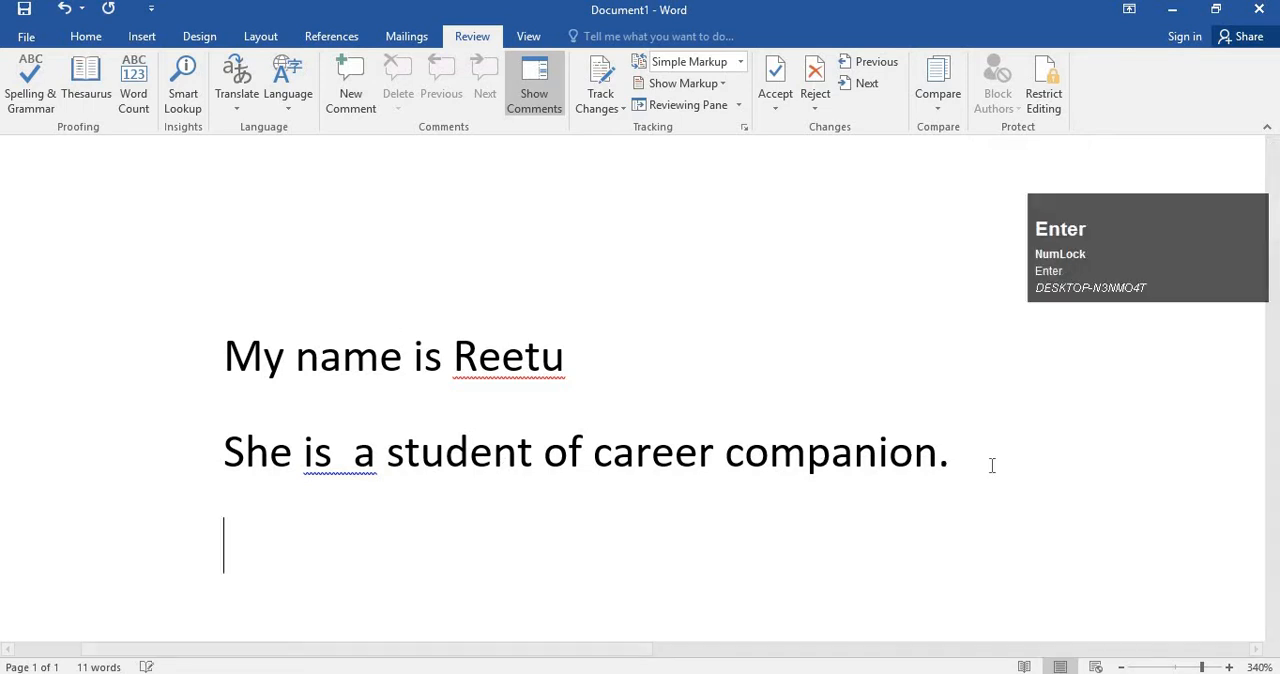
{"action": "type", "text": "S"}
{"action": "key", "text": "BackSpace"}
{"action": "type", "text": "She is a"}
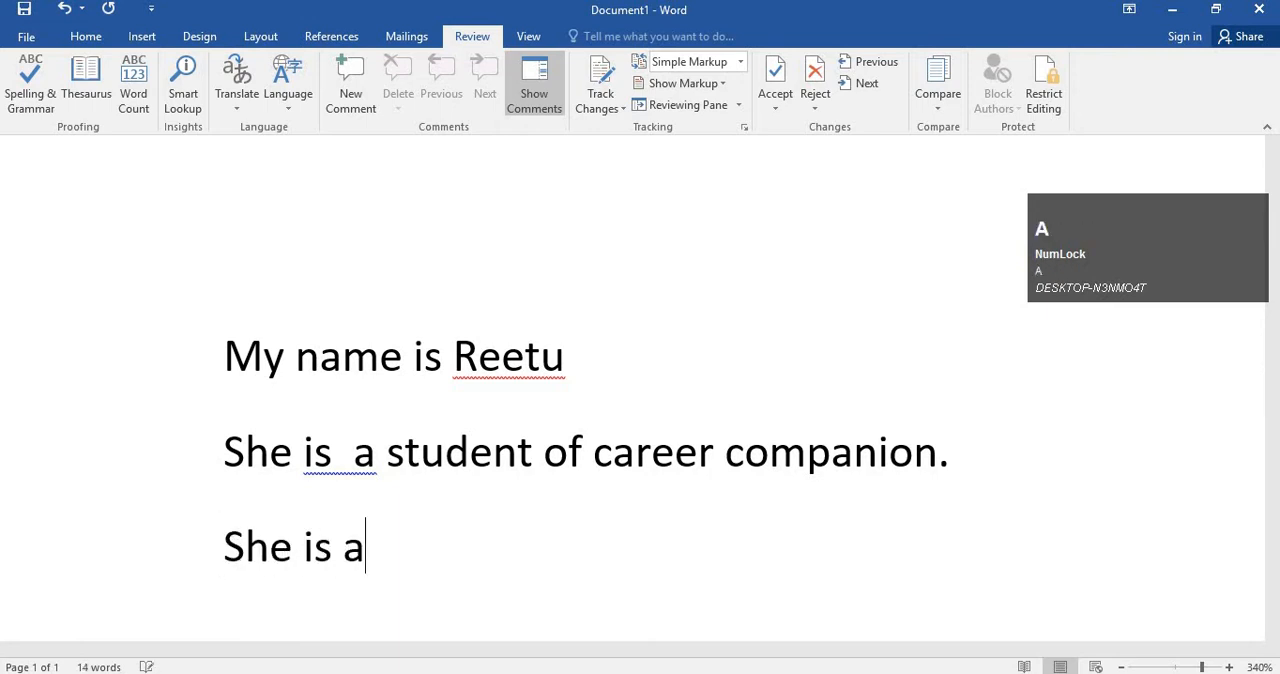
{"action": "key", "text": "BackSpace"}
{"action": "type", "text": "alos"}
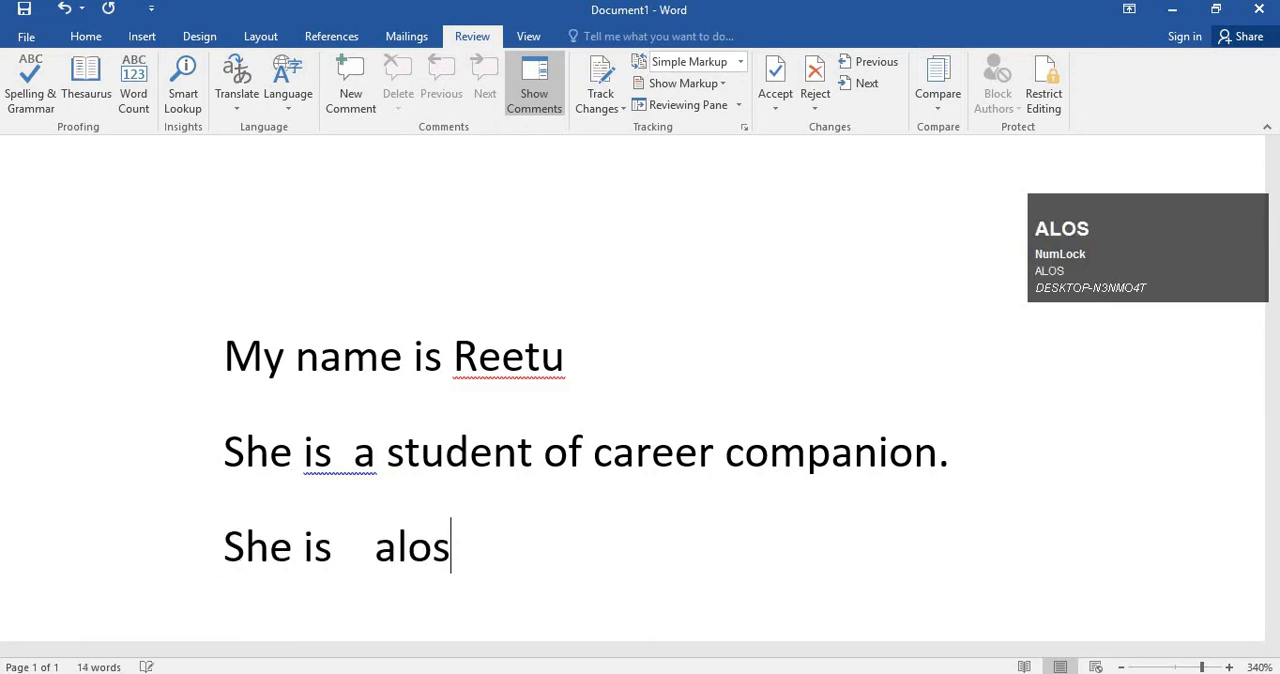
{"action": "key", "text": "BackSpace"}
{"action": "key", "text": "BackSpace"}
{"action": "type", "text": "s"}
{"action": "key", "text": "BackSpace"}
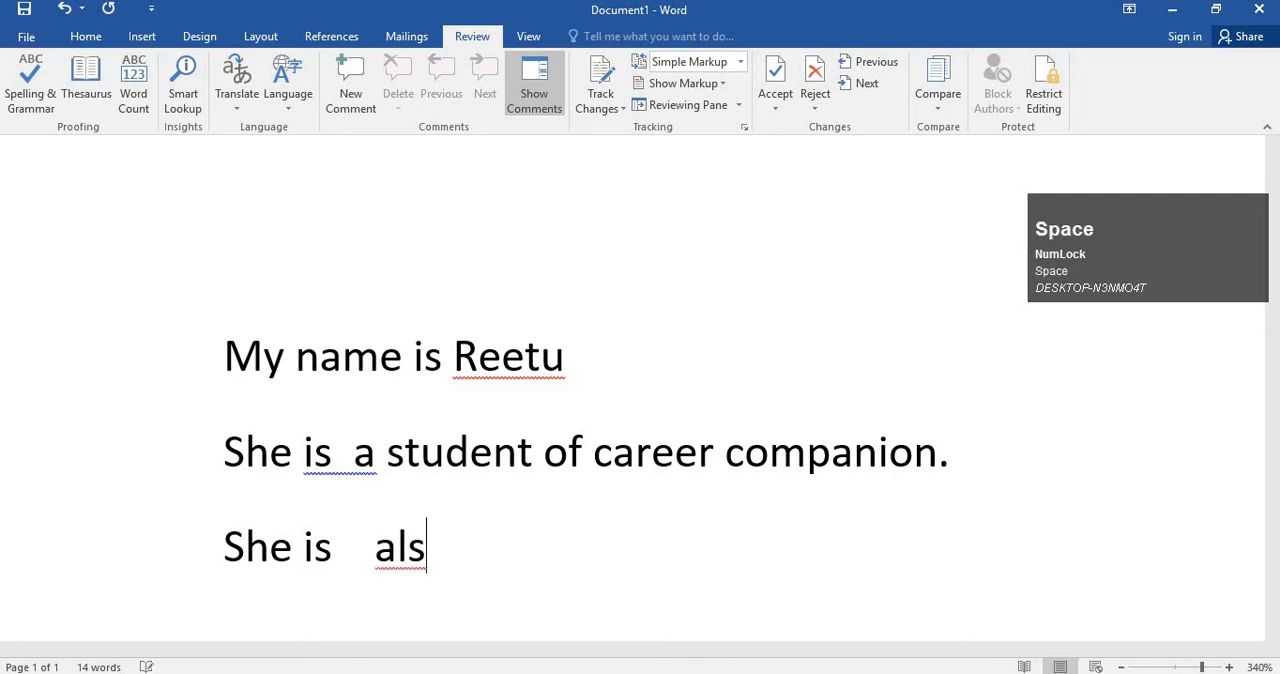
{"action": "type", "text": "o a grea"}
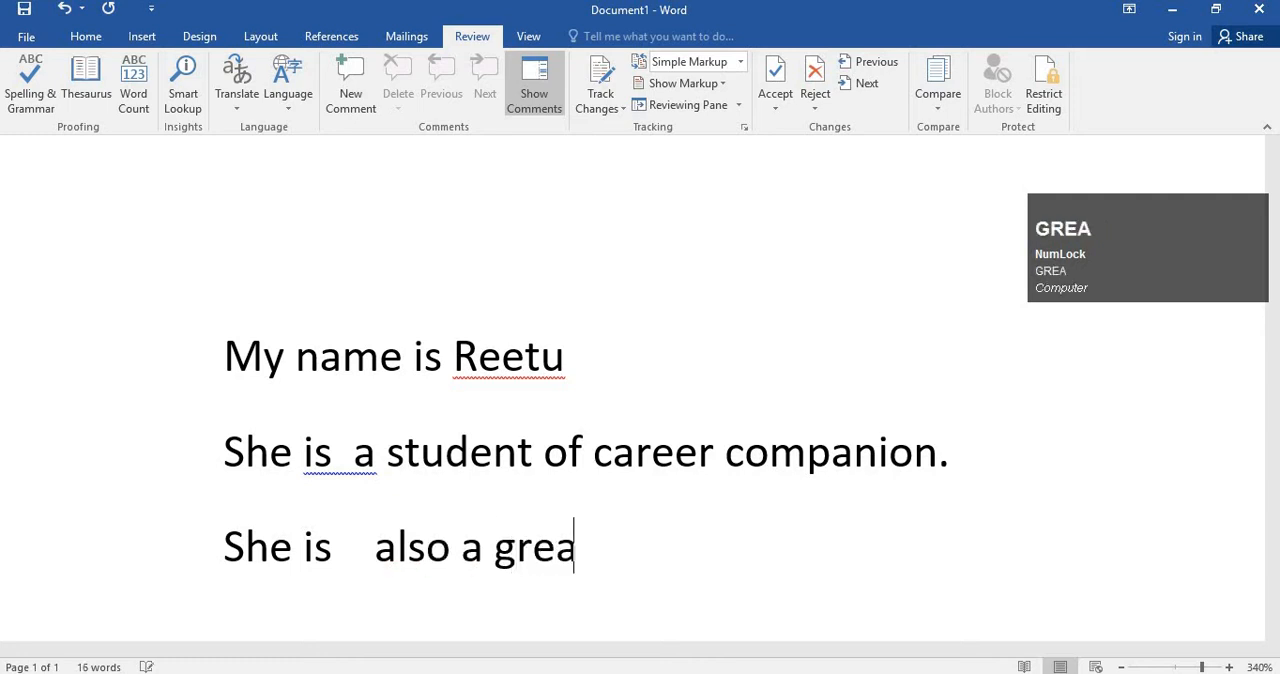
{"action": "type", "text": "t techer."}
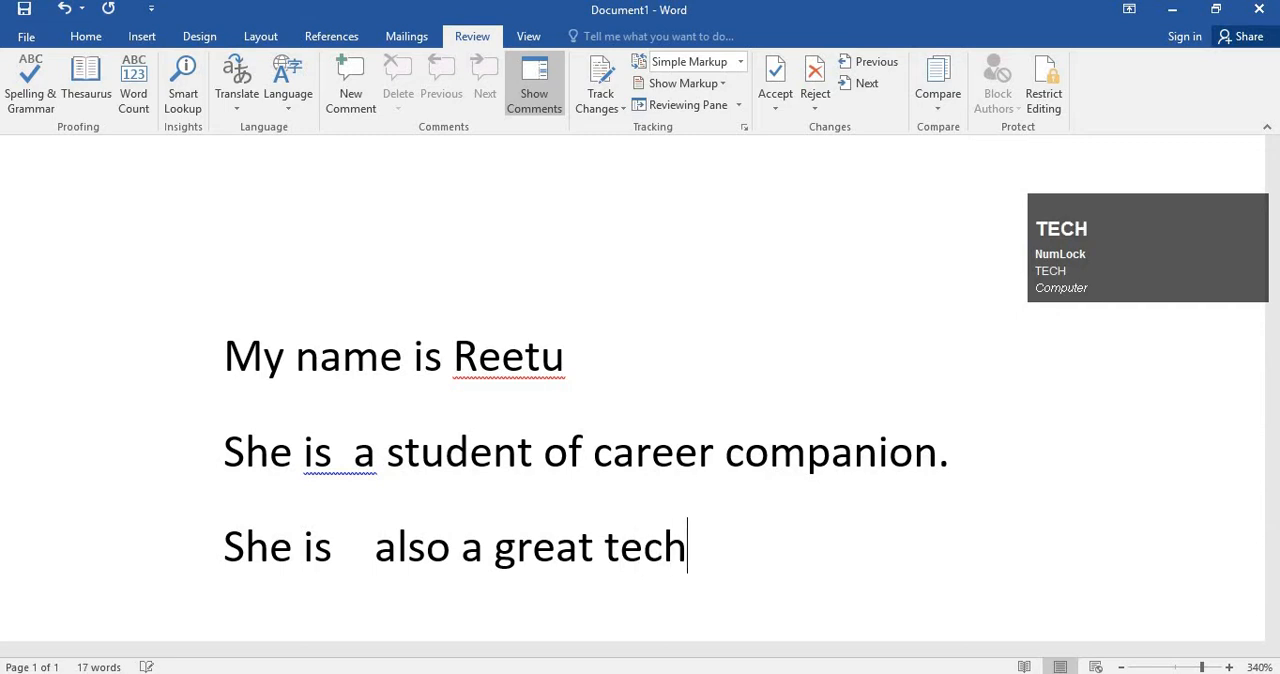
Finish the third line with "great techer.", keeping the misspelled word.
{"action": "key", "text": "BackSpace"}
{"action": "key", "text": "BackSpace"}
{"action": "key", "text": "BackSpace"}
{"action": "key", "text": "BackSpace"}
{"action": "key", "text": "BackSpace"}
{"action": "key", "text": "BackSpace"}
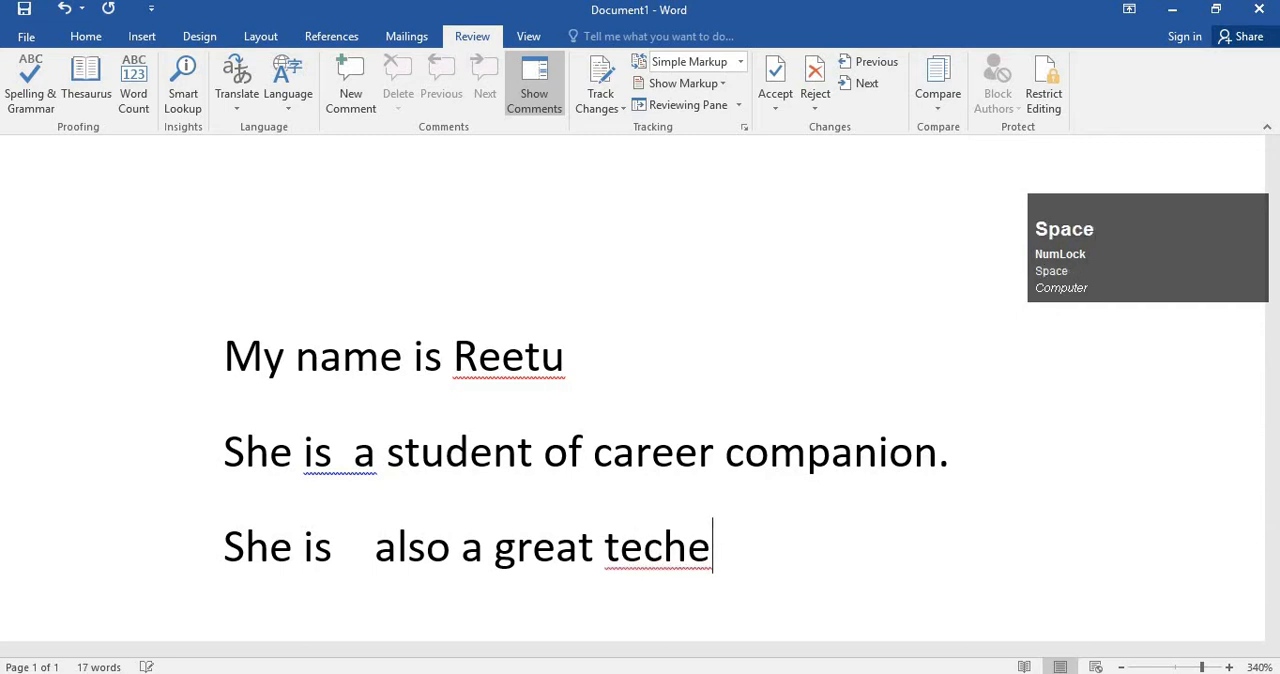
{"action": "type", "text": "cher."}
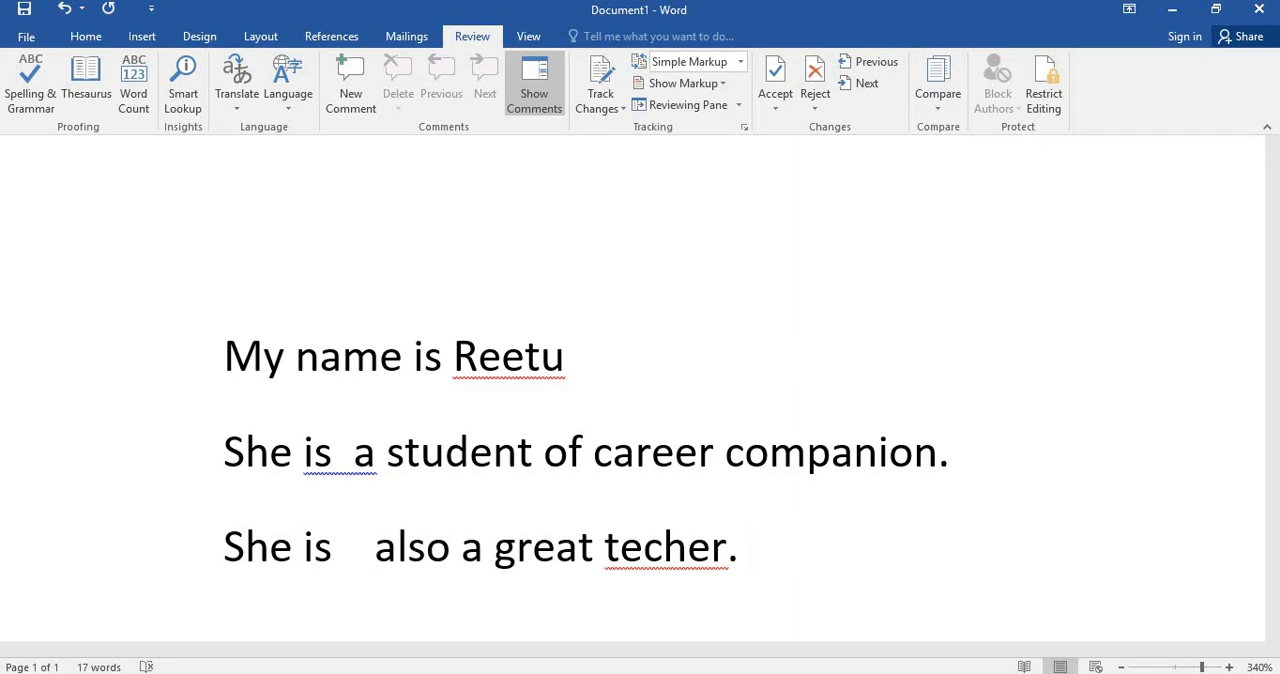
Examine the underlined name, the underlined spacing in "is a" and the underlined word "techer" in the sample text.
{"action": "left_click", "coordinate": [564, 470]}
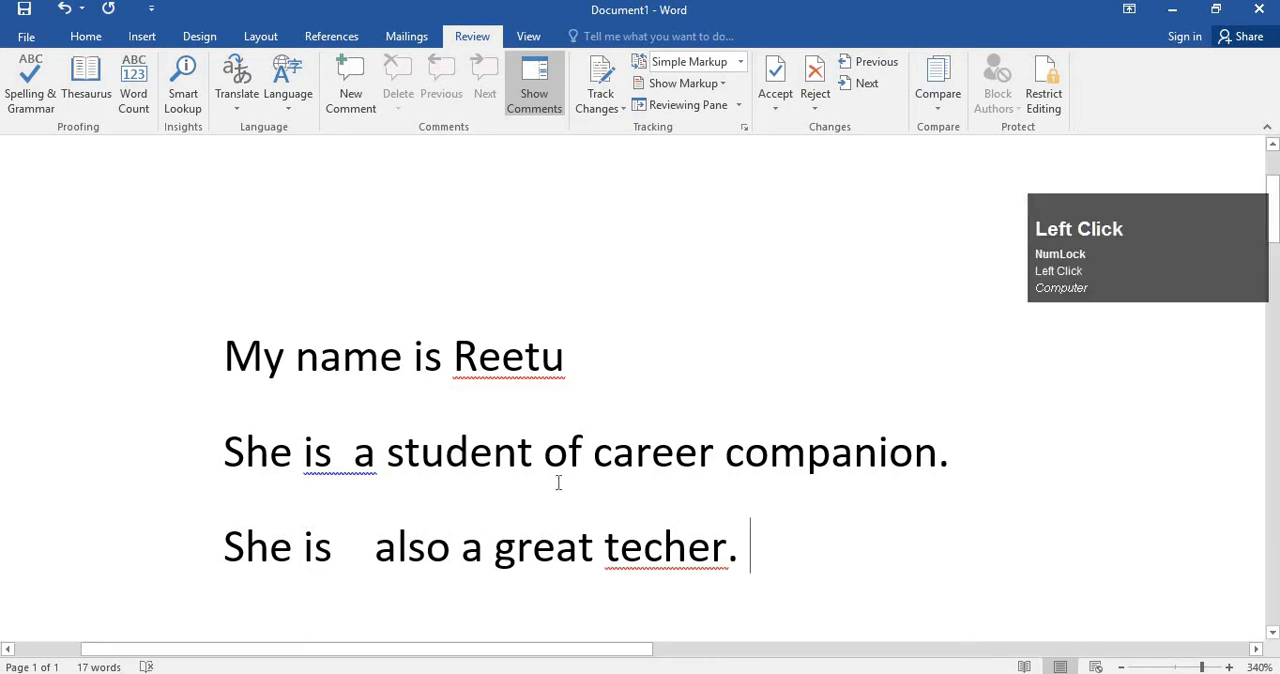
{"action": "left_click", "coordinate": [502, 356]}
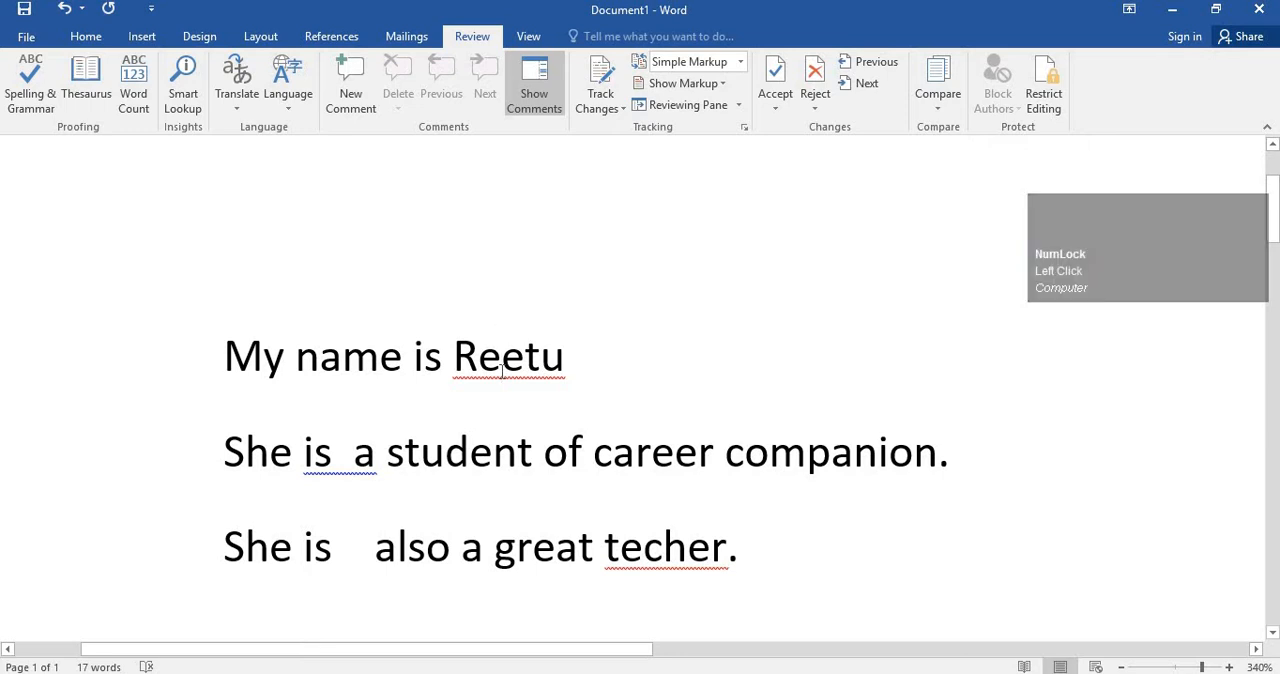
{"action": "left_click_drag", "start_coordinate": [502, 356], "coordinate": [628, 363]}
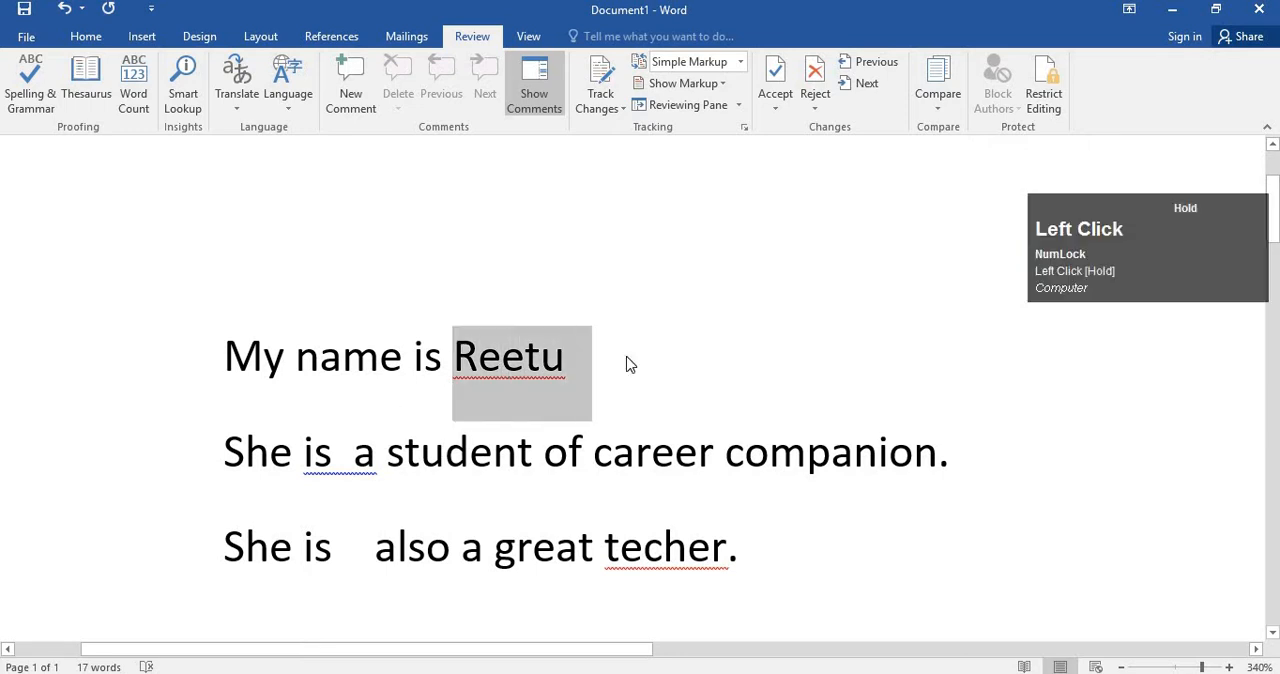
{"action": "left_click", "coordinate": [562, 390]}
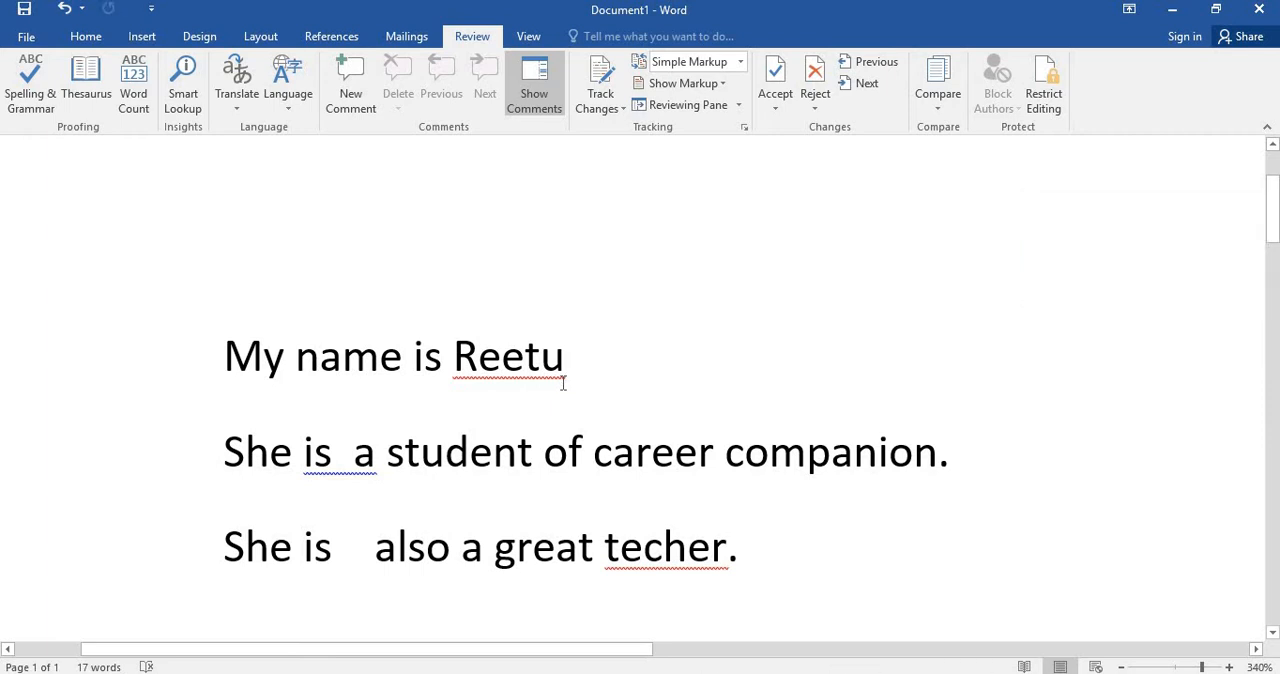
{"action": "left_click_drag", "start_coordinate": [455, 355], "coordinate": [549, 400]}
{"action": "left_click", "coordinate": [479, 356]}
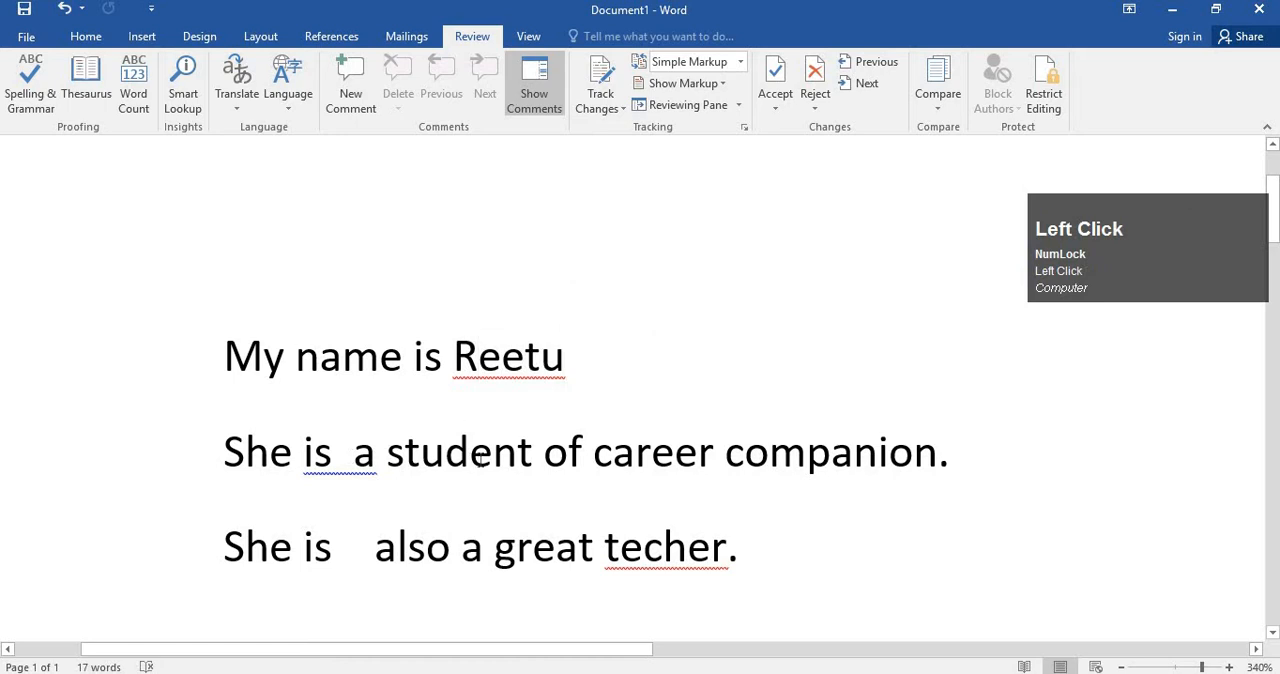
{"action": "left_click", "coordinate": [327, 453]}
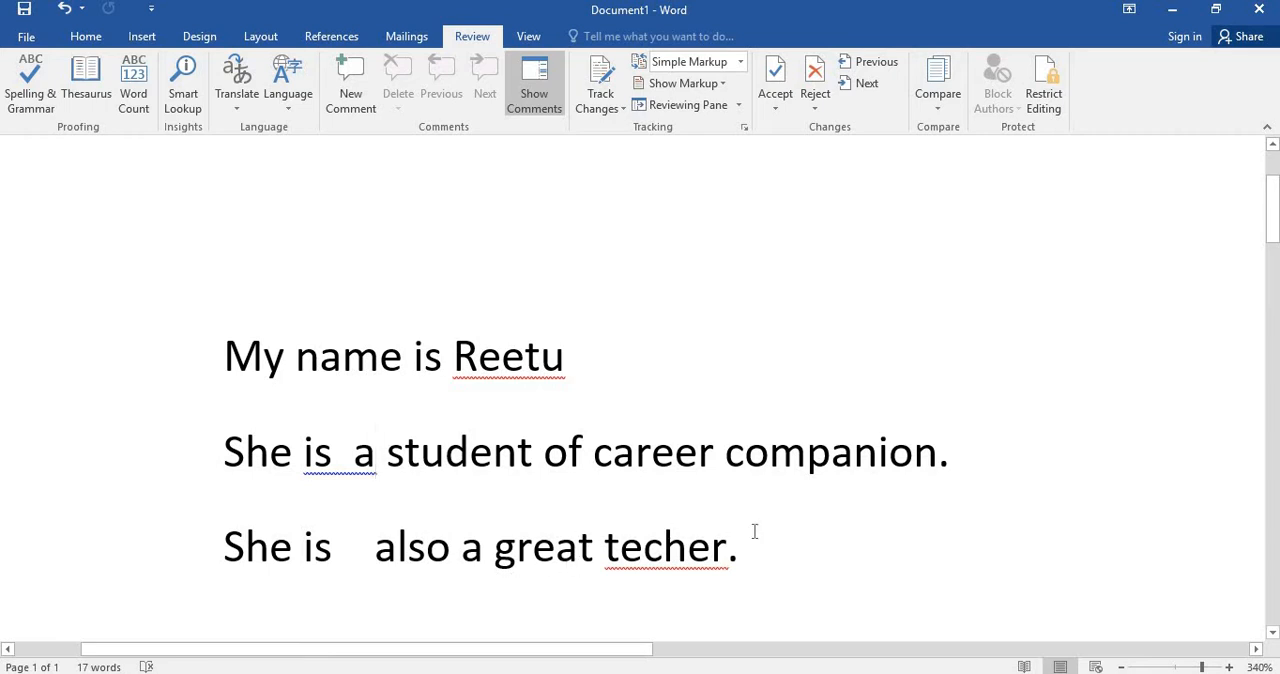
{"action": "left_click", "coordinate": [806, 545]}
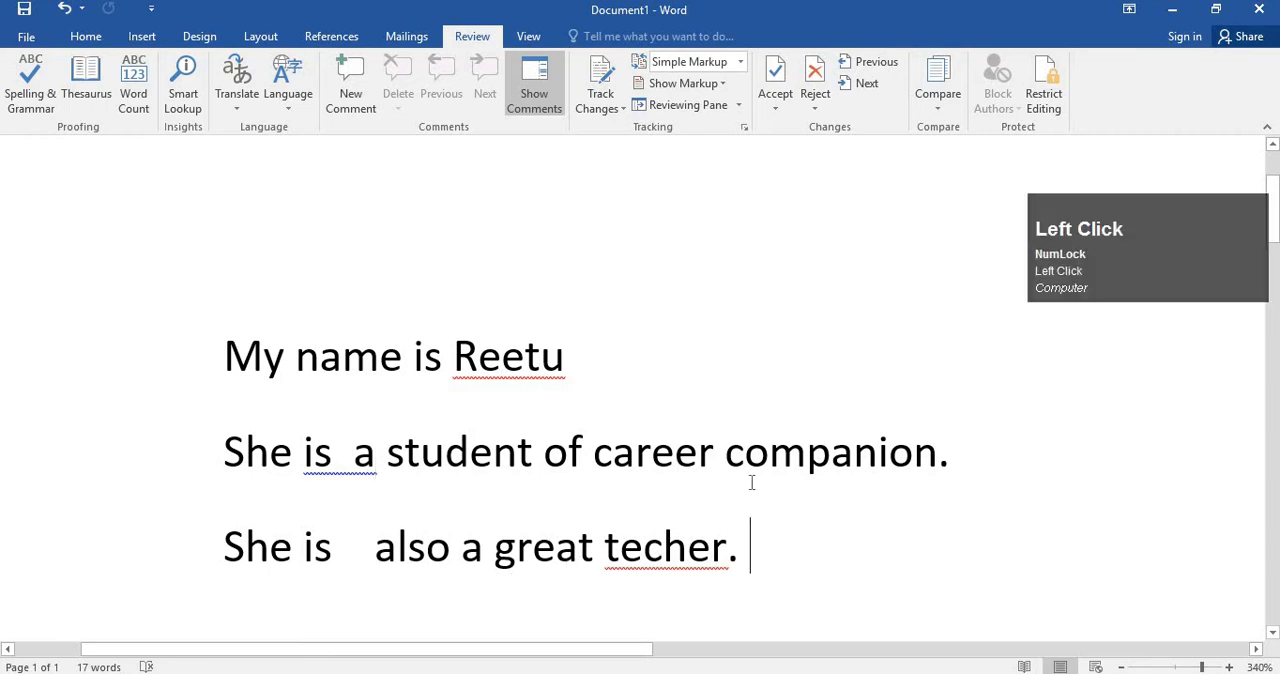
{"action": "left_click", "coordinate": [664, 548]}
{"action": "left_click", "coordinate": [524, 356]}
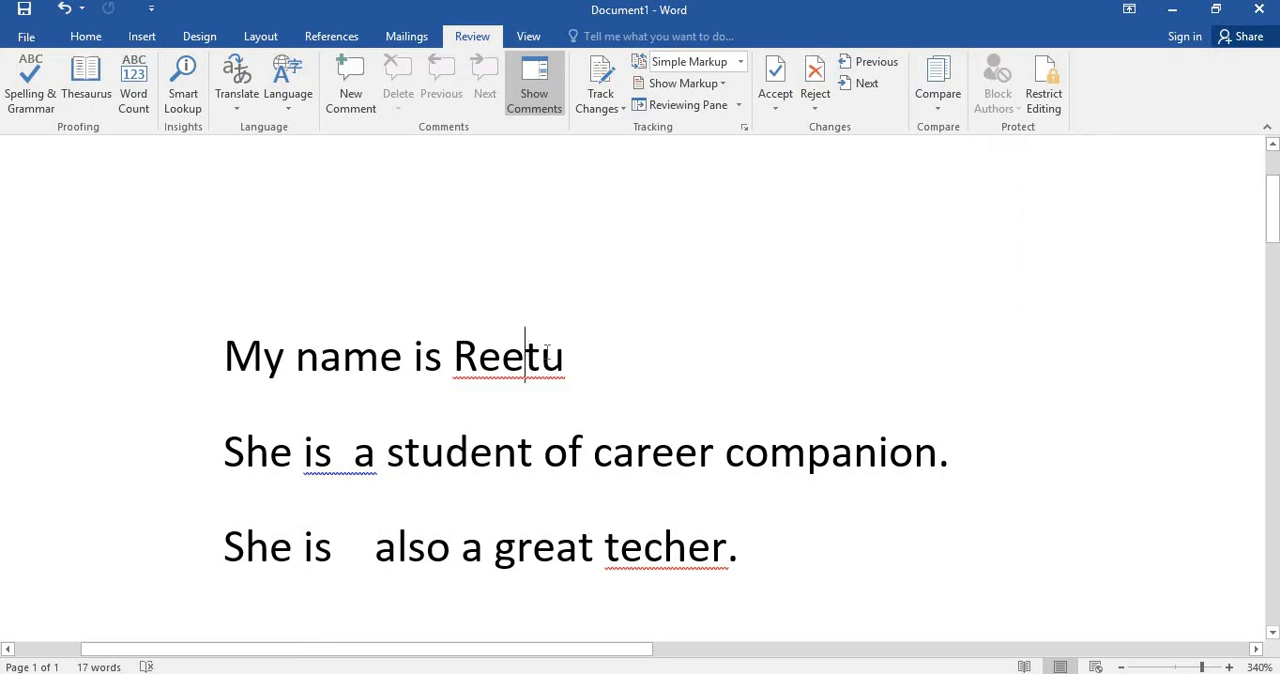
{"action": "left_click", "coordinate": [694, 356]}
Show the spelling suggestions for the misspelled word "techer" in the third line.
{"action": "left_click", "coordinate": [645, 546]}
{"action": "right_click", "coordinate": [662, 548]}
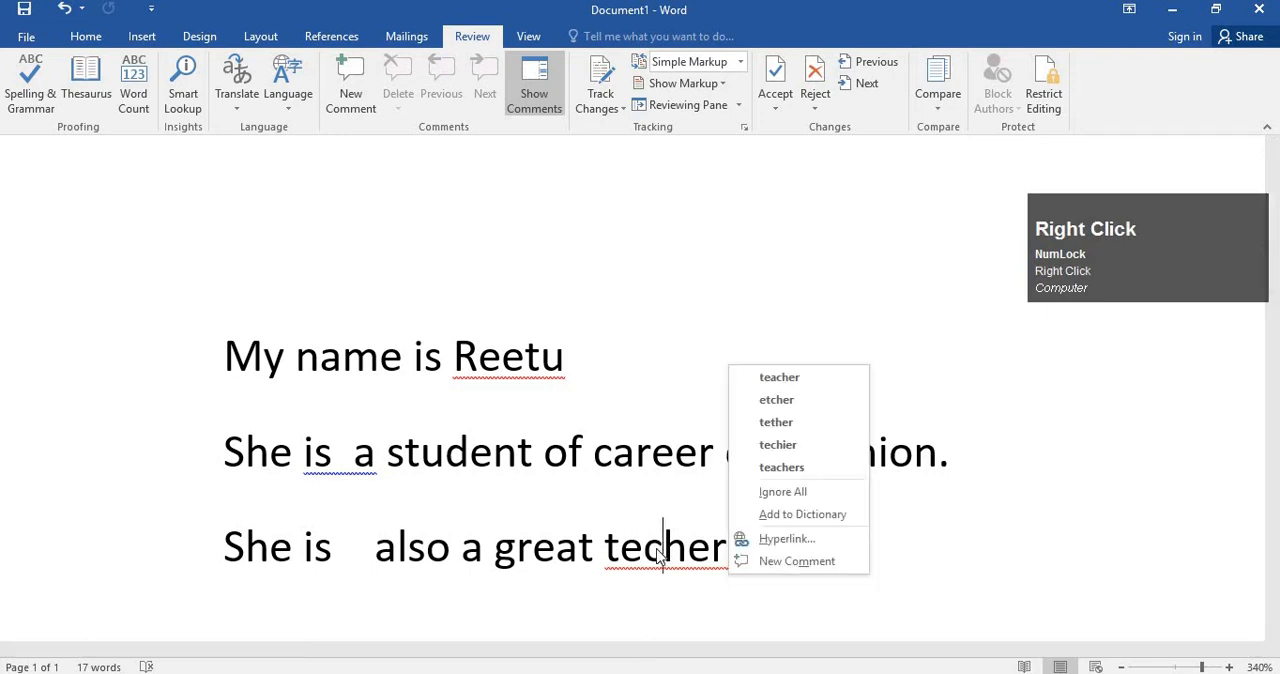
{"action": "left_click", "coordinate": [660, 552]}
{"action": "right_click", "coordinate": [655, 552]}
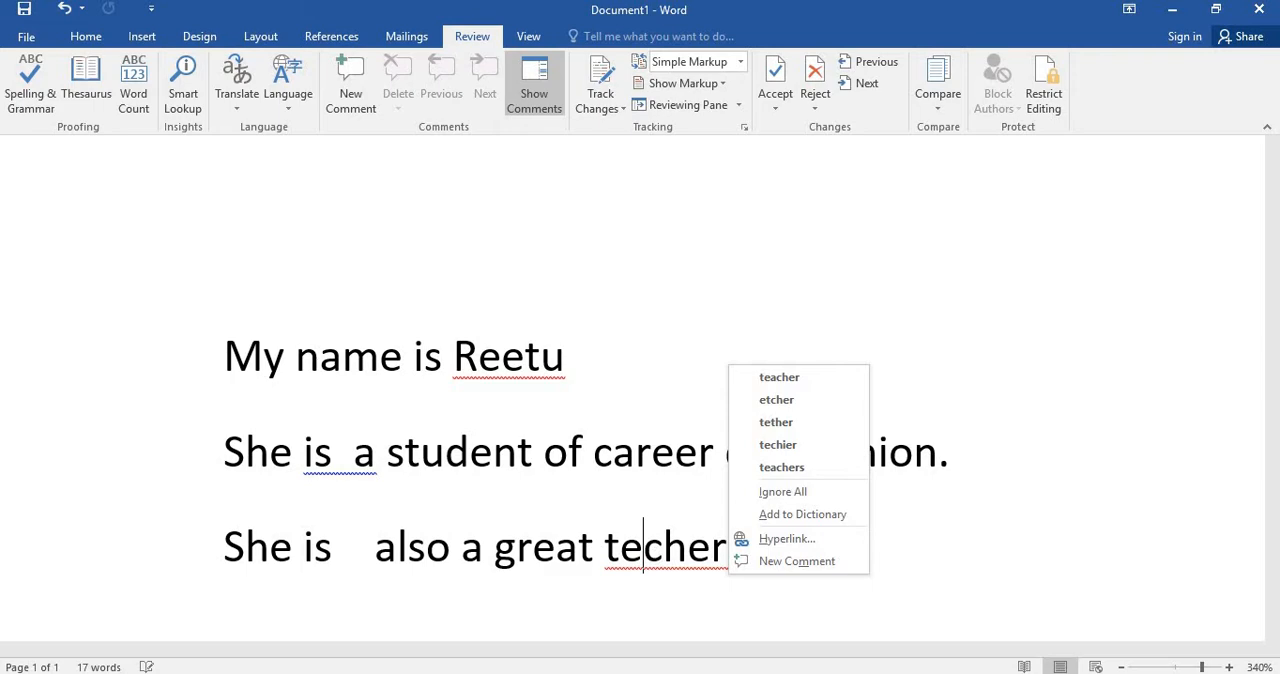
Switch to the Google Meet call in the browser and admit the person waiting to join.
{"action": "left_click", "coordinate": [576, 672]}
{"action": "left_click", "coordinate": [510, 622]}
{"action": "left_click", "coordinate": [298, 11]}
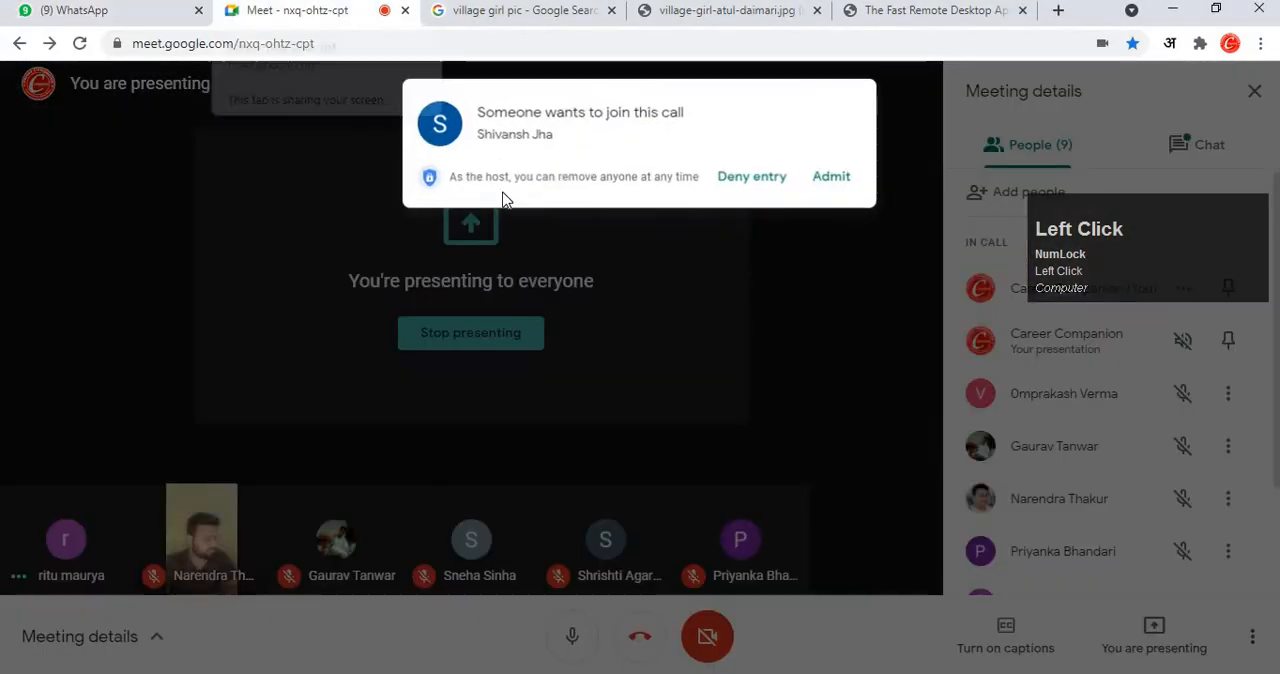
{"action": "left_click", "coordinate": [841, 181]}
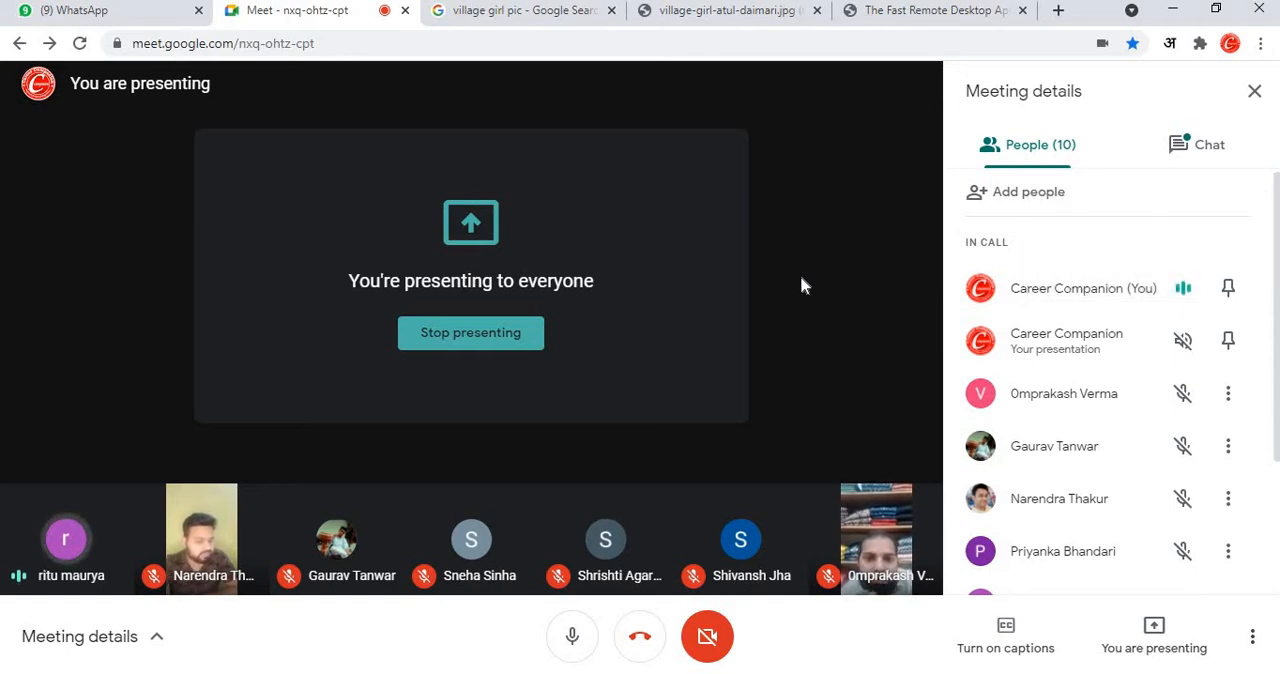
Look through the list of people in the call and their microphone status.
{"action": "left_click", "coordinate": [885, 515]}
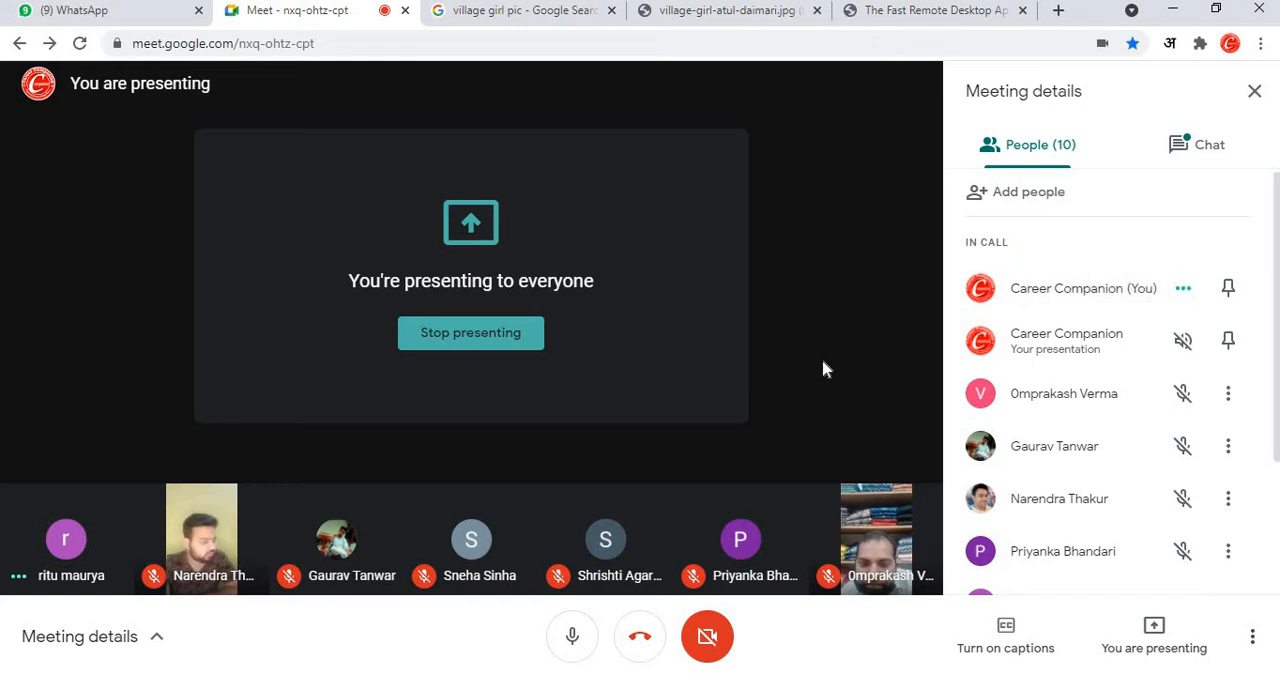
{"action": "scroll", "coordinate": [1088, 418], "scroll_direction": "down", "scroll_amount": 2}
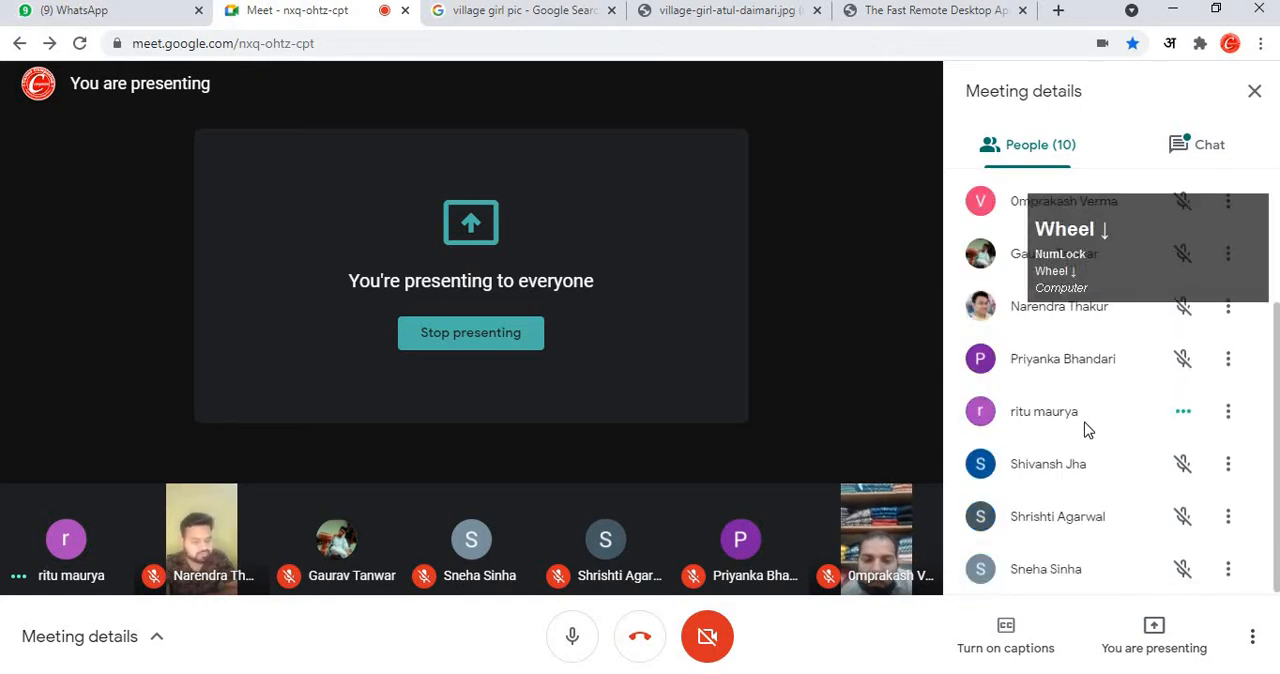
{"action": "scroll", "coordinate": [1052, 458], "scroll_direction": "up", "scroll_amount": 3}
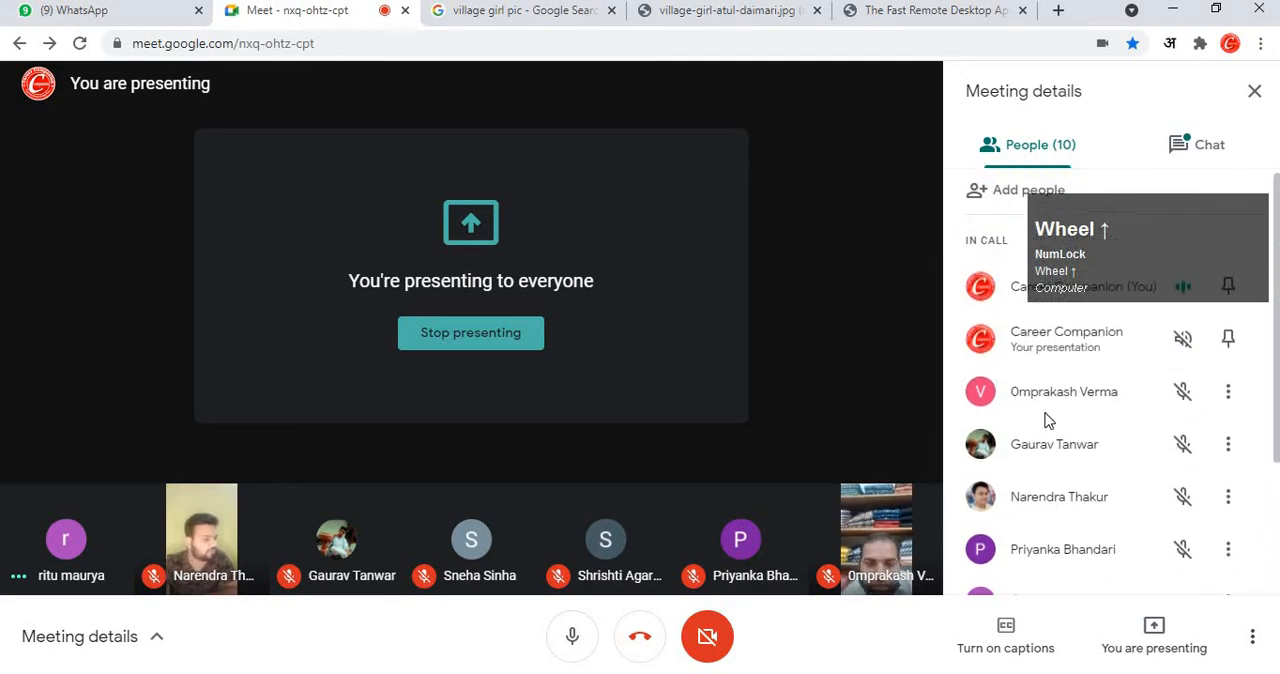
{"action": "scroll", "coordinate": [1035, 420], "scroll_direction": "down", "scroll_amount": 2}
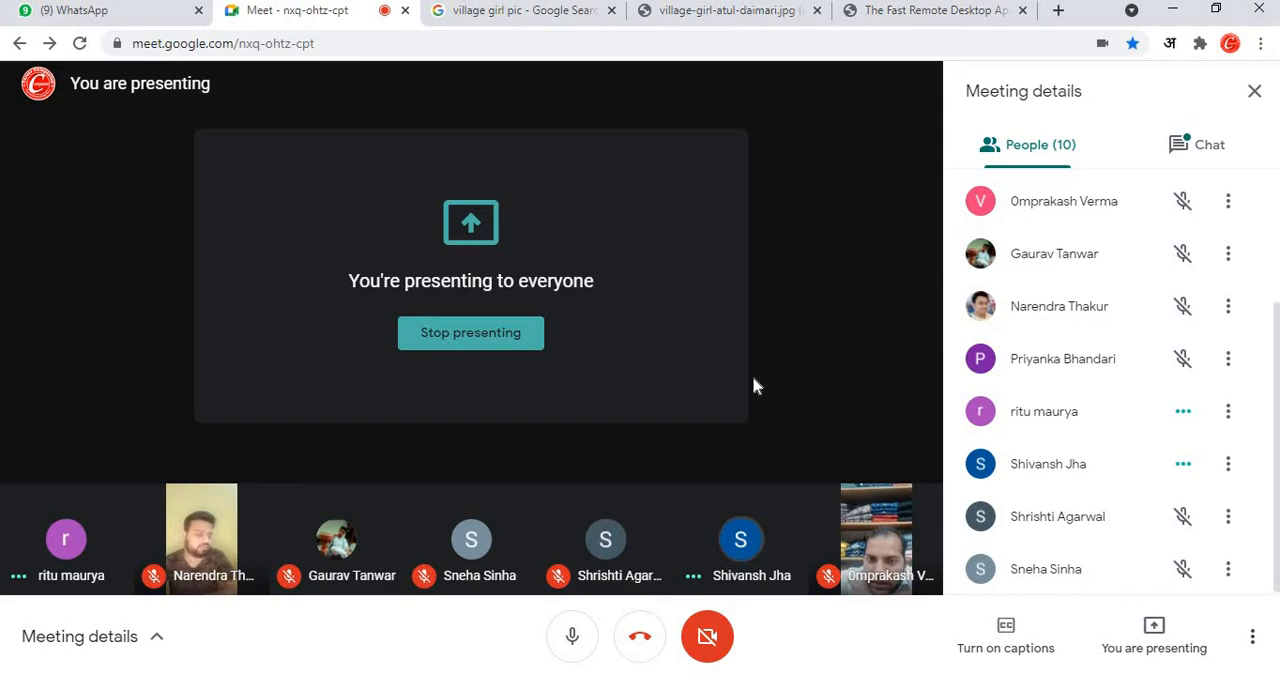
{"action": "mouse_move", "coordinate": [741, 540]}
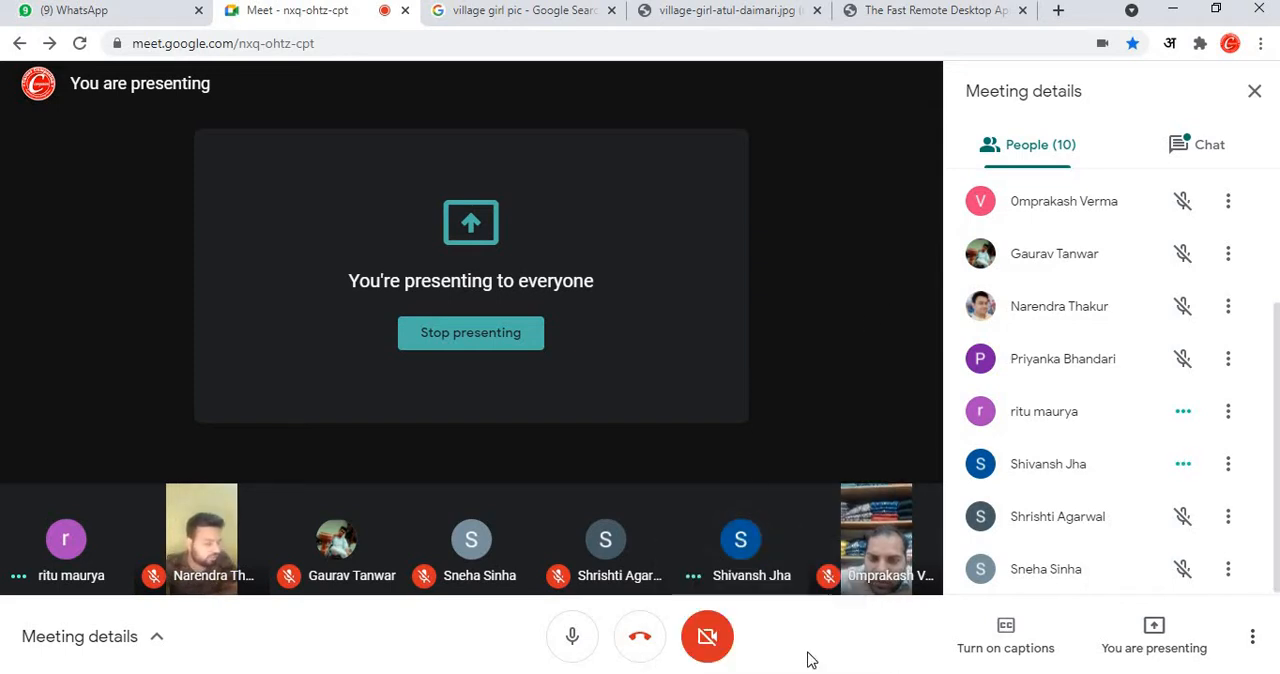
Switch back to the Word document with the sample sentences and dismiss the Google Meet presenting notification.
{"action": "mouse_move", "coordinate": [757, 672]}
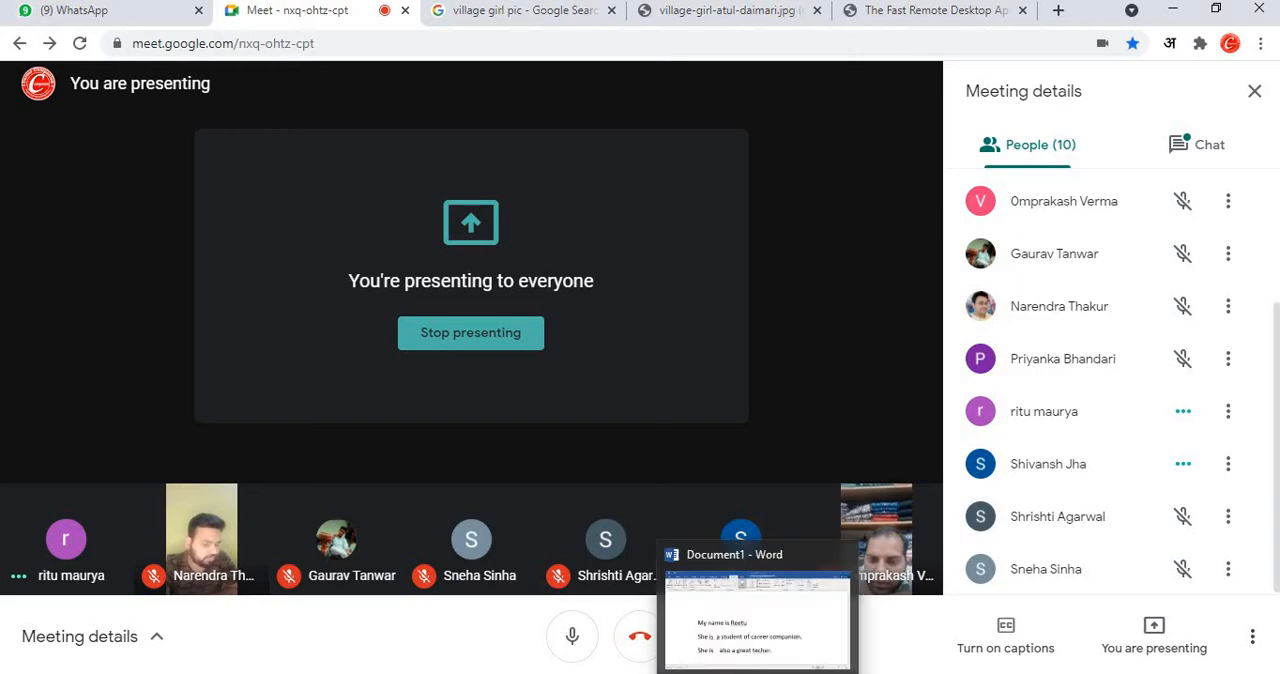
{"action": "left_click", "coordinate": [766, 651]}
{"action": "left_click", "coordinate": [761, 551]}
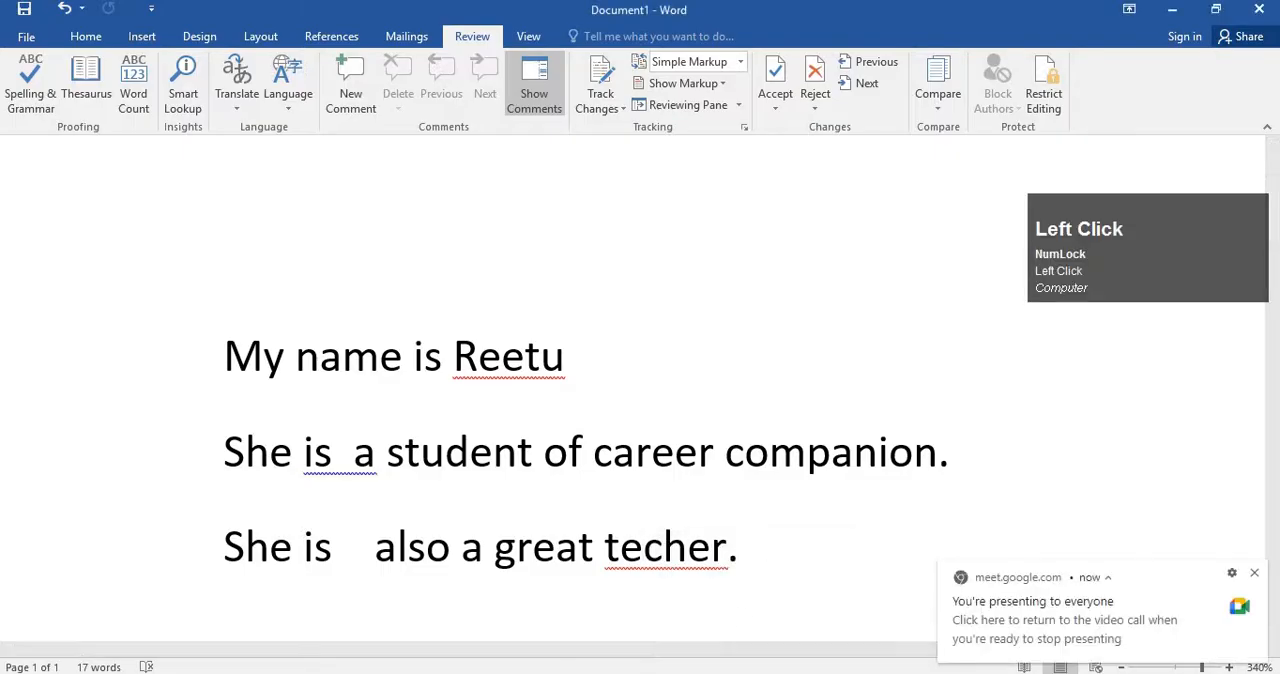
{"action": "left_click", "coordinate": [742, 673]}
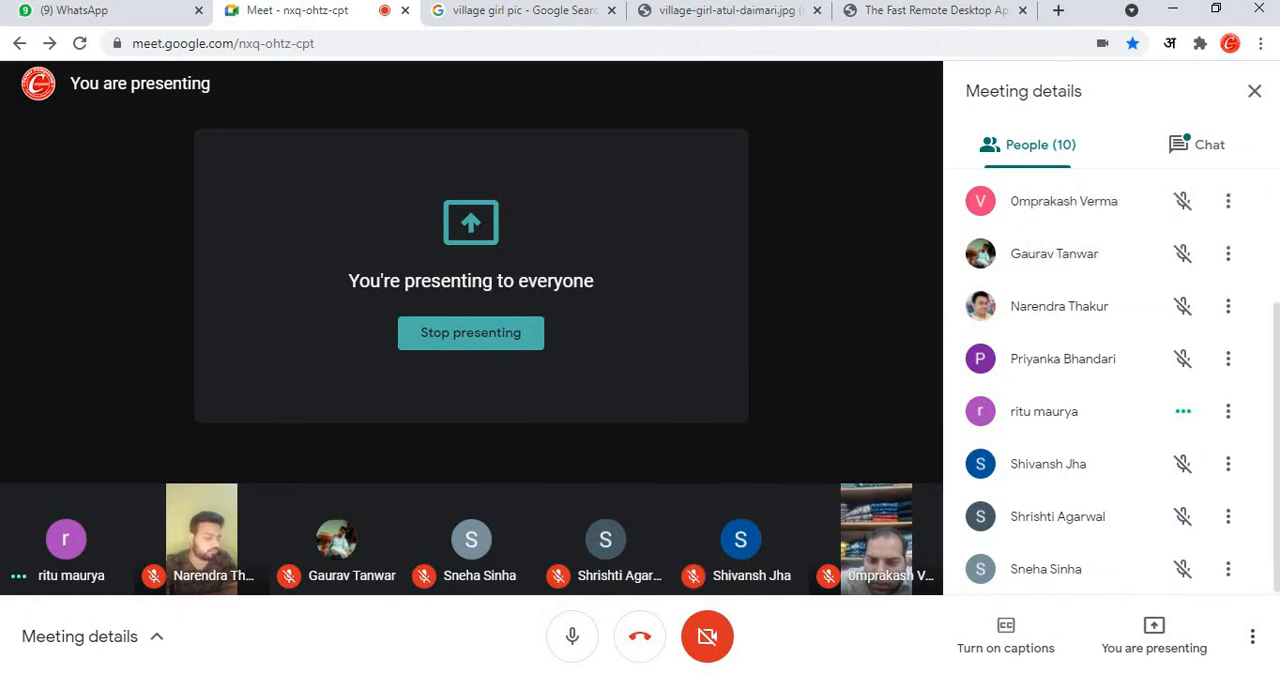
{"action": "left_click", "coordinate": [742, 673]}
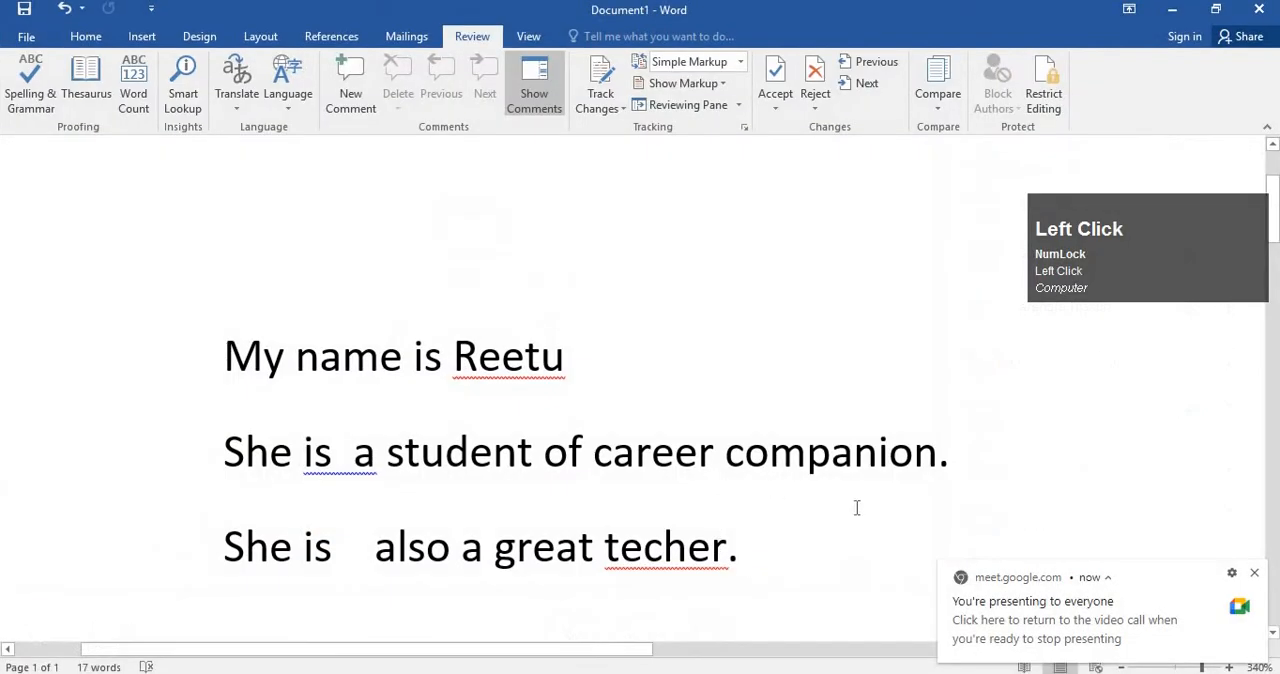
{"action": "left_click", "coordinate": [1251, 577]}
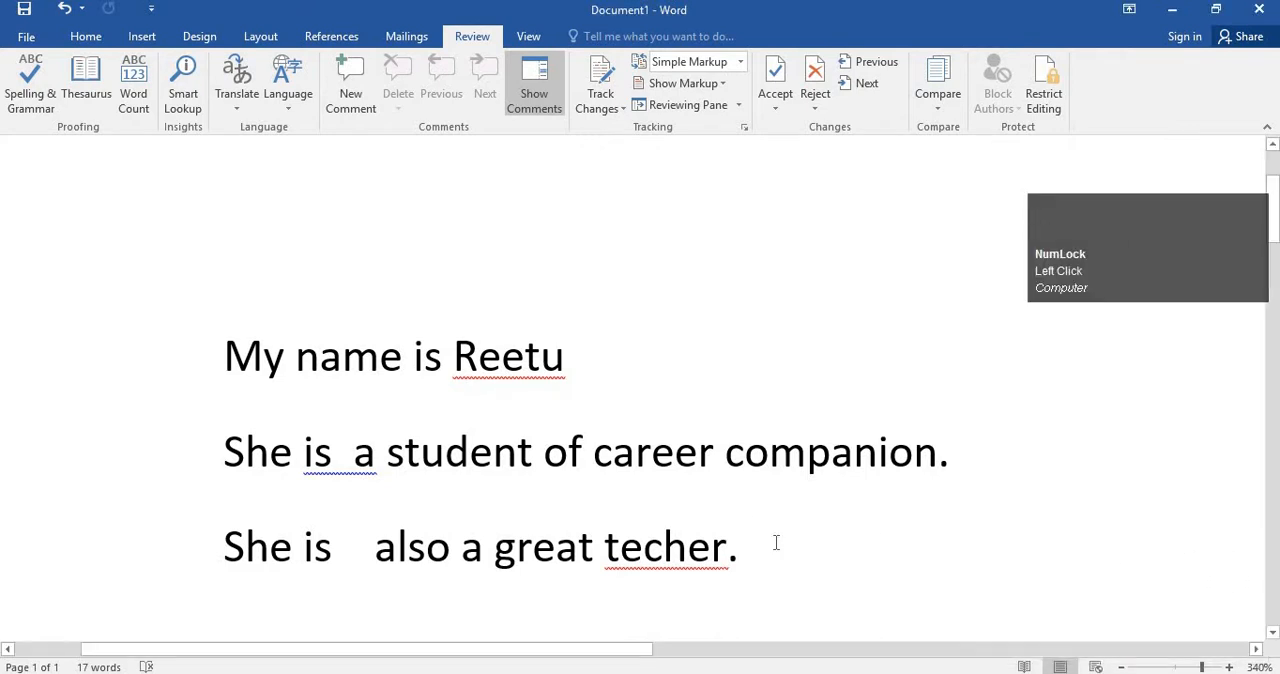
Slightly enlarge the font size of all the sample text and deselect it.
{"action": "key", "text": "ctrl+a"}
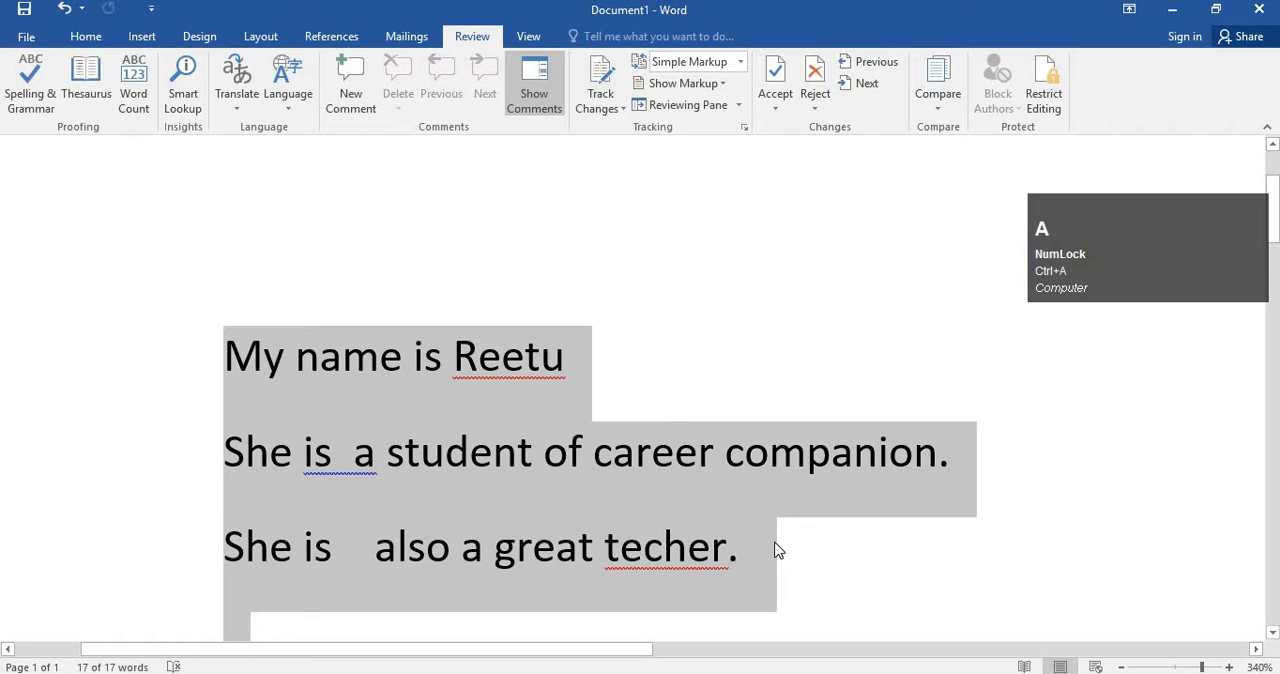
{"action": "key", "text": "ctrl+bracketleft"}
{"action": "key", "text": "ctrl+bracketleft"}
{"action": "key", "text": "ctrl+bracketleft"}
{"action": "key", "text": "ctrl+bracketright"}
{"action": "key", "text": "ctrl+bracketright"}
{"action": "key", "text": "ctrl+bracketright"}
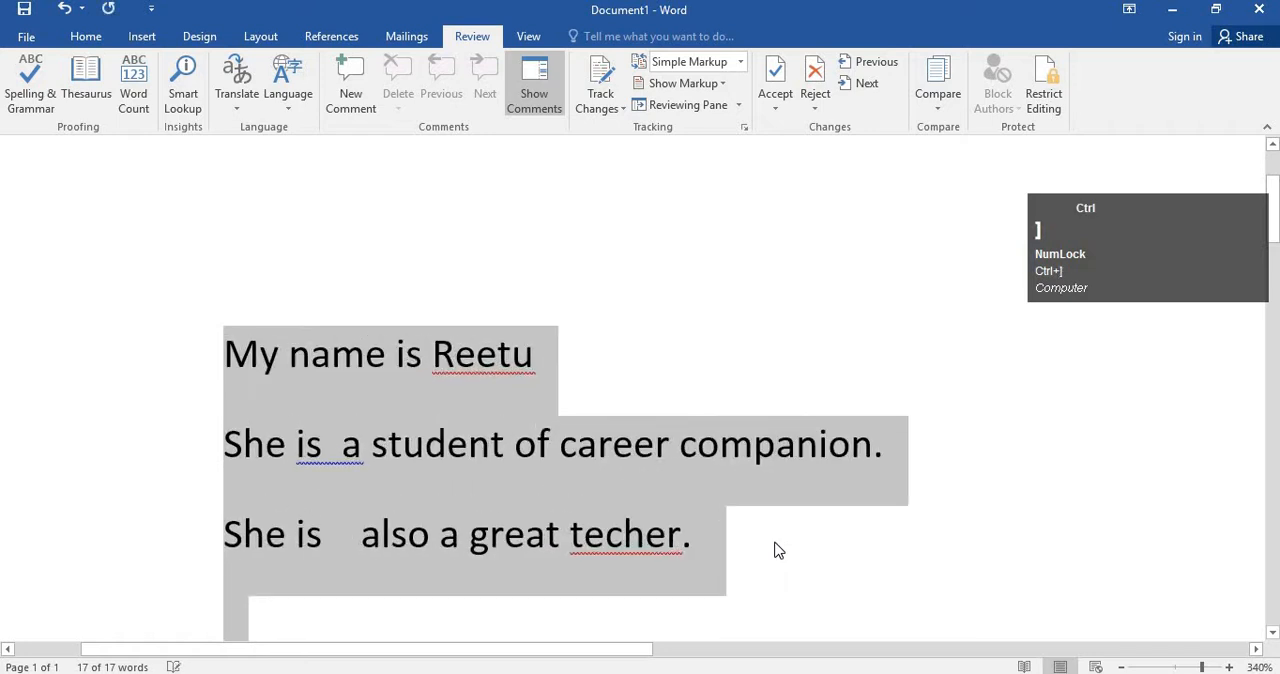
{"action": "left_click", "coordinate": [574, 460]}
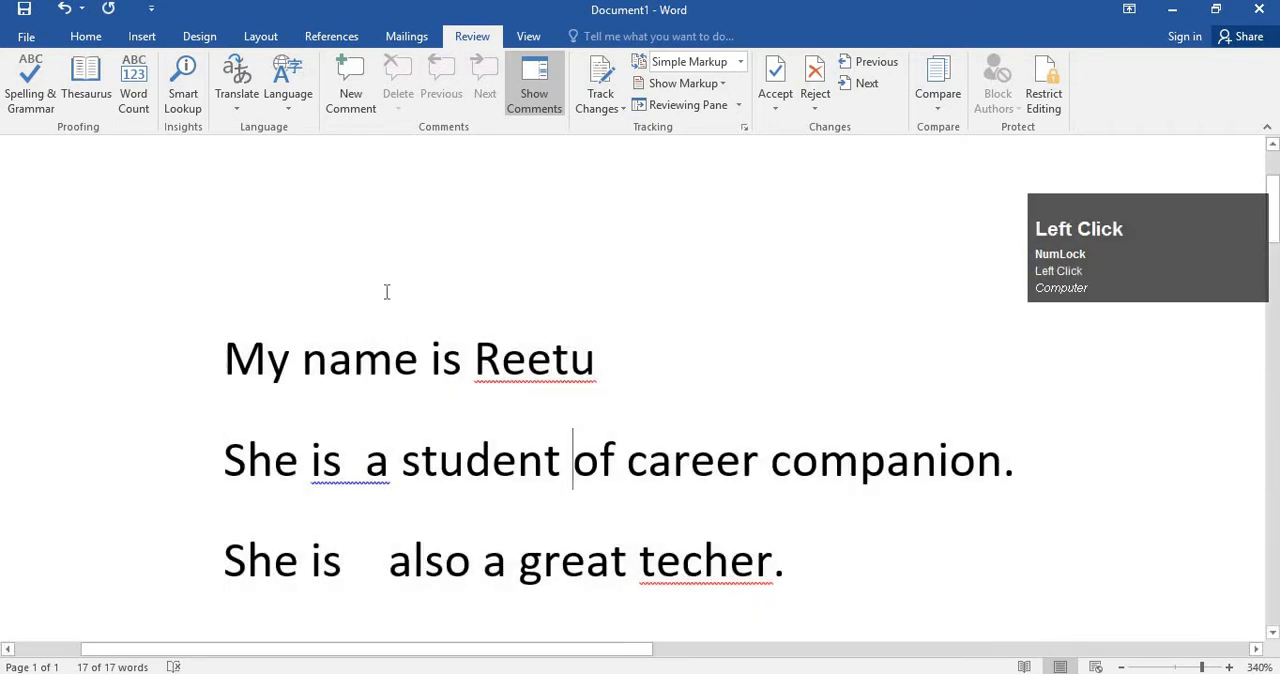
Ignore all occurrences of the flagged word "techer" in the third line.
{"action": "left_click", "coordinate": [231, 336]}
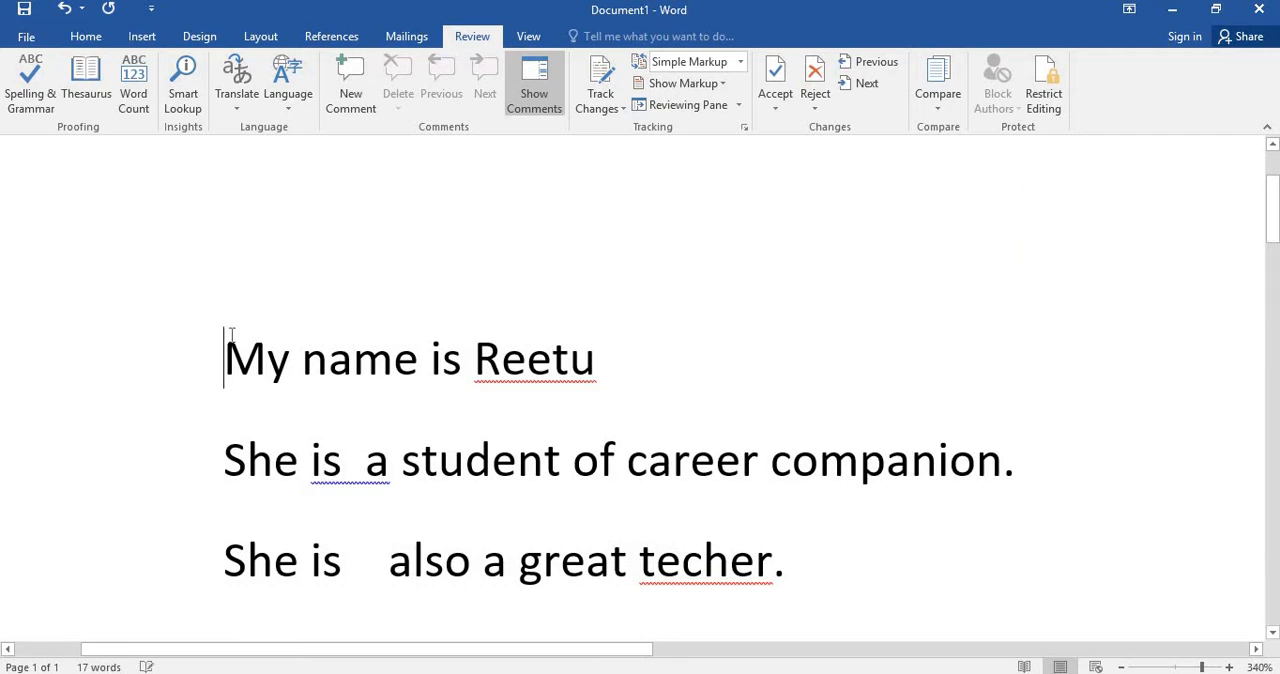
{"action": "left_click", "coordinate": [684, 568]}
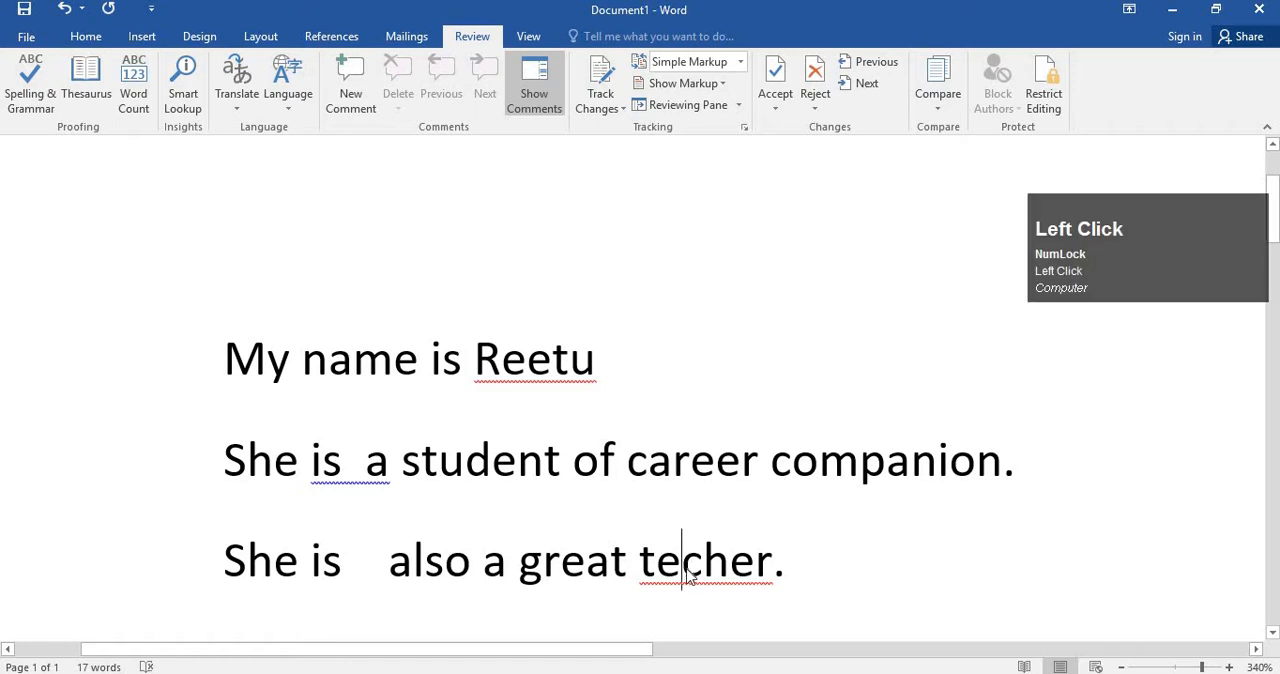
{"action": "right_click", "coordinate": [717, 533]}
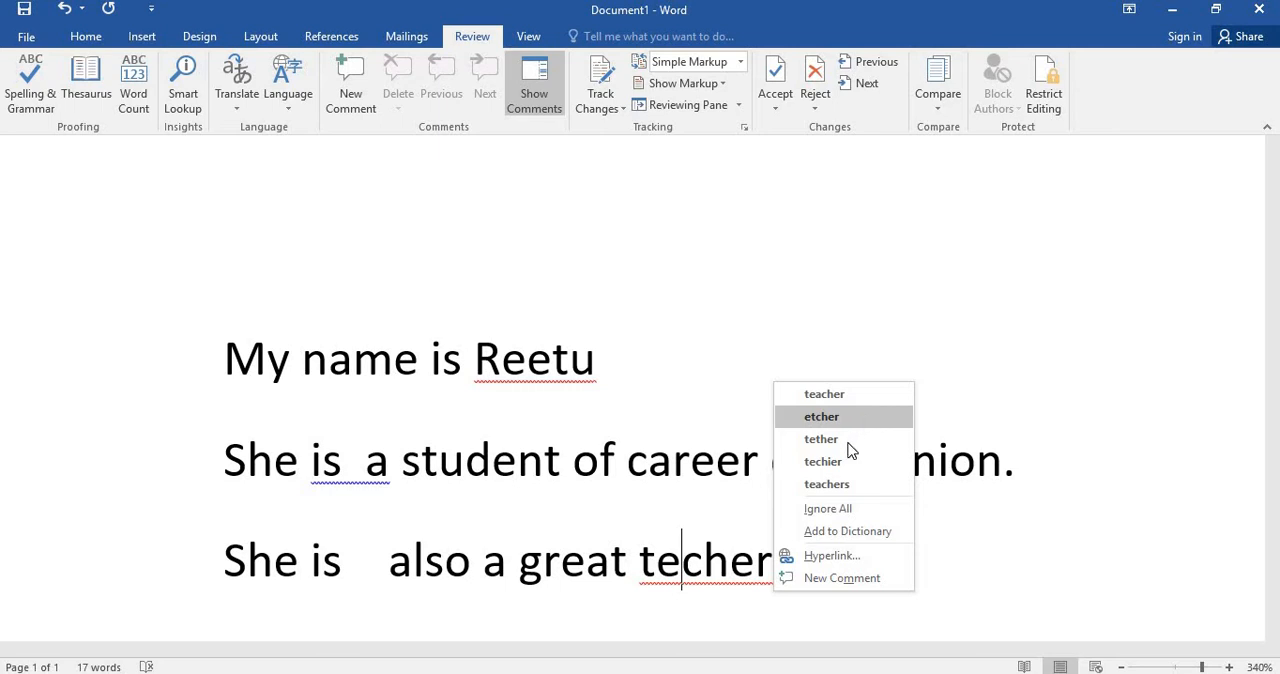
{"action": "left_click", "coordinate": [880, 510]}
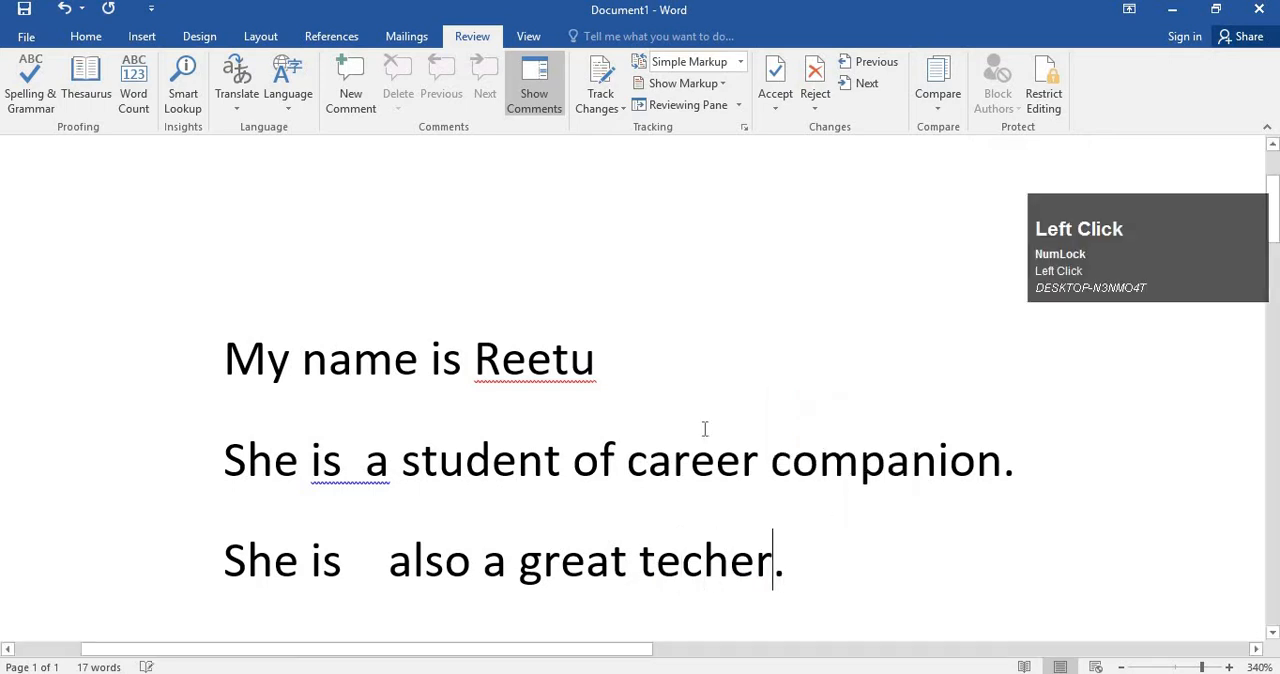
{"action": "left_click", "coordinate": [588, 398]}
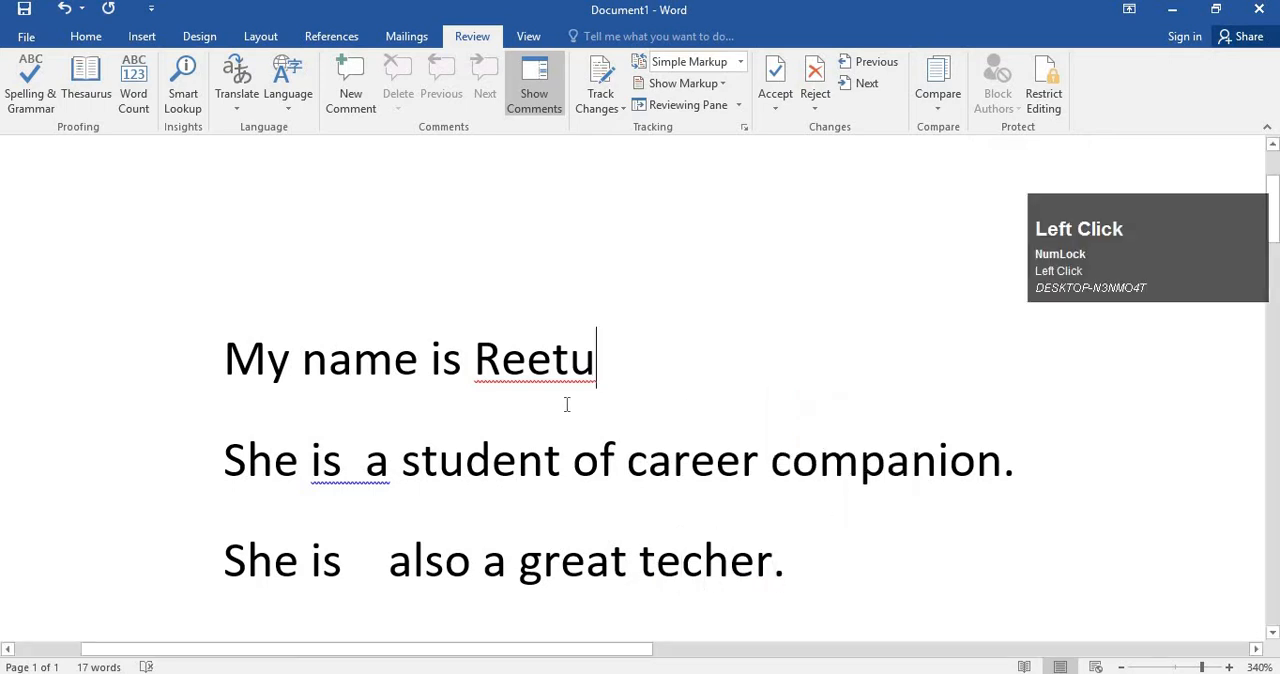
{"action": "left_click", "coordinate": [814, 557]}
{"action": "key", "text": "Return"}
{"action": "left_click", "coordinate": [760, 420]}
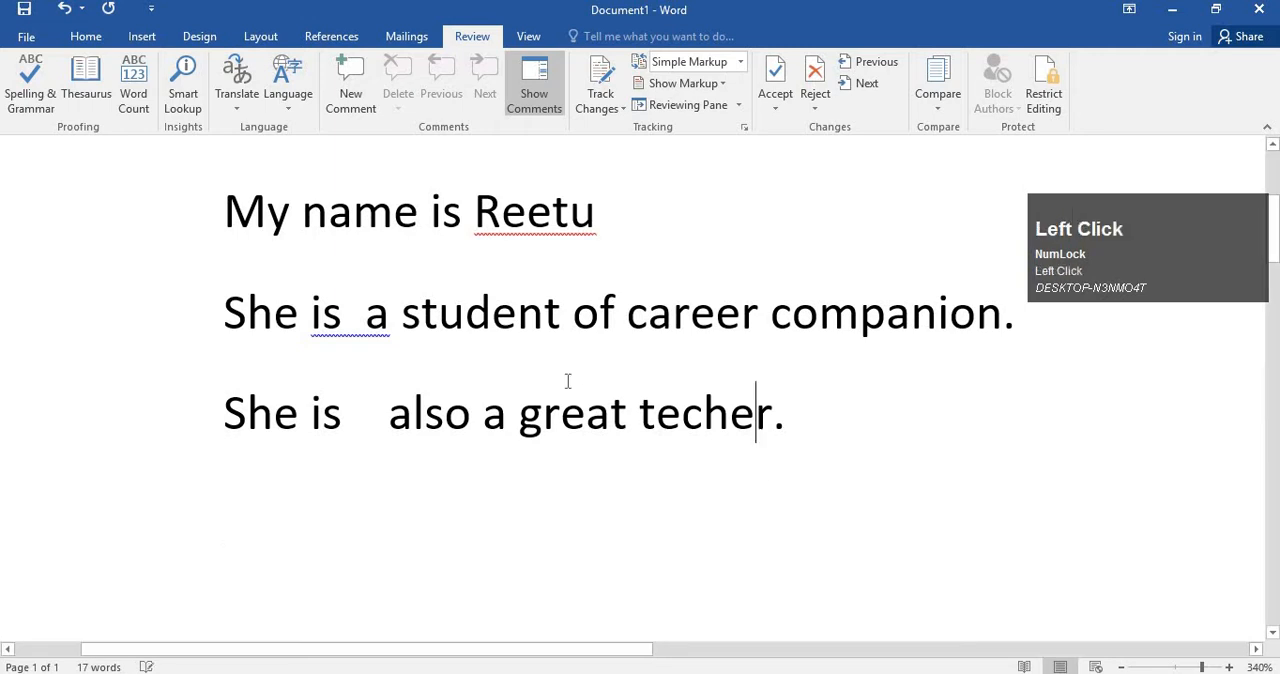
{"action": "left_click", "coordinate": [563, 322]}
{"action": "left_click", "coordinate": [390, 338]}
{"action": "left_click", "coordinate": [786, 440]}
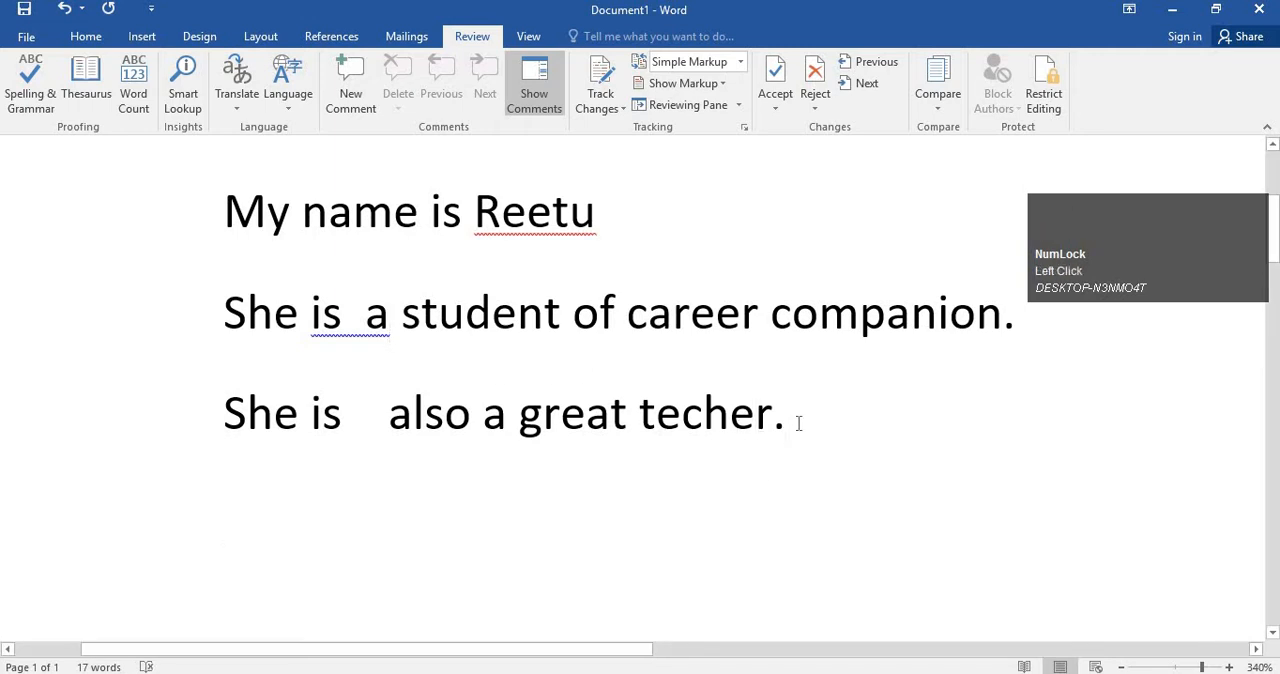
Ignore all occurrences of the flagged name in the first line.
{"action": "right_click", "coordinate": [586, 237]}
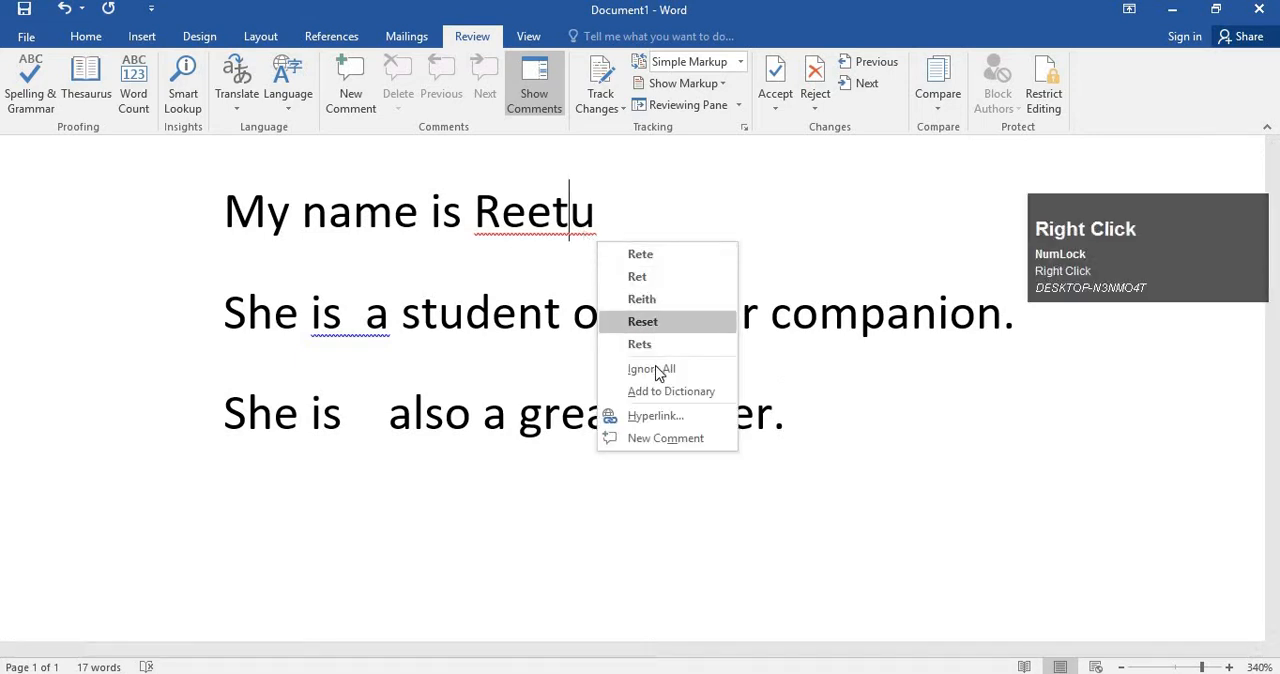
{"action": "left_click", "coordinate": [676, 369]}
{"action": "left_click", "coordinate": [752, 372]}
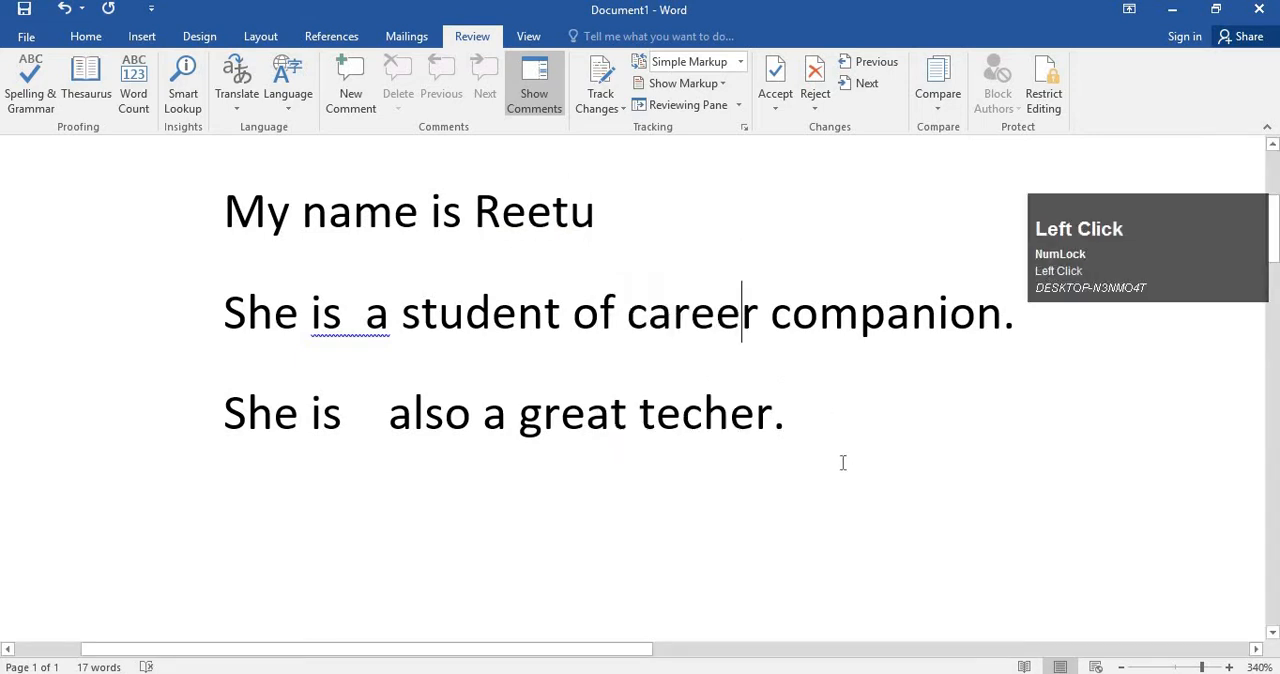
Start a new line below the third sentence with the first line's name followed by "is".
{"action": "left_click", "coordinate": [810, 416]}
{"action": "key", "text": "Return"}
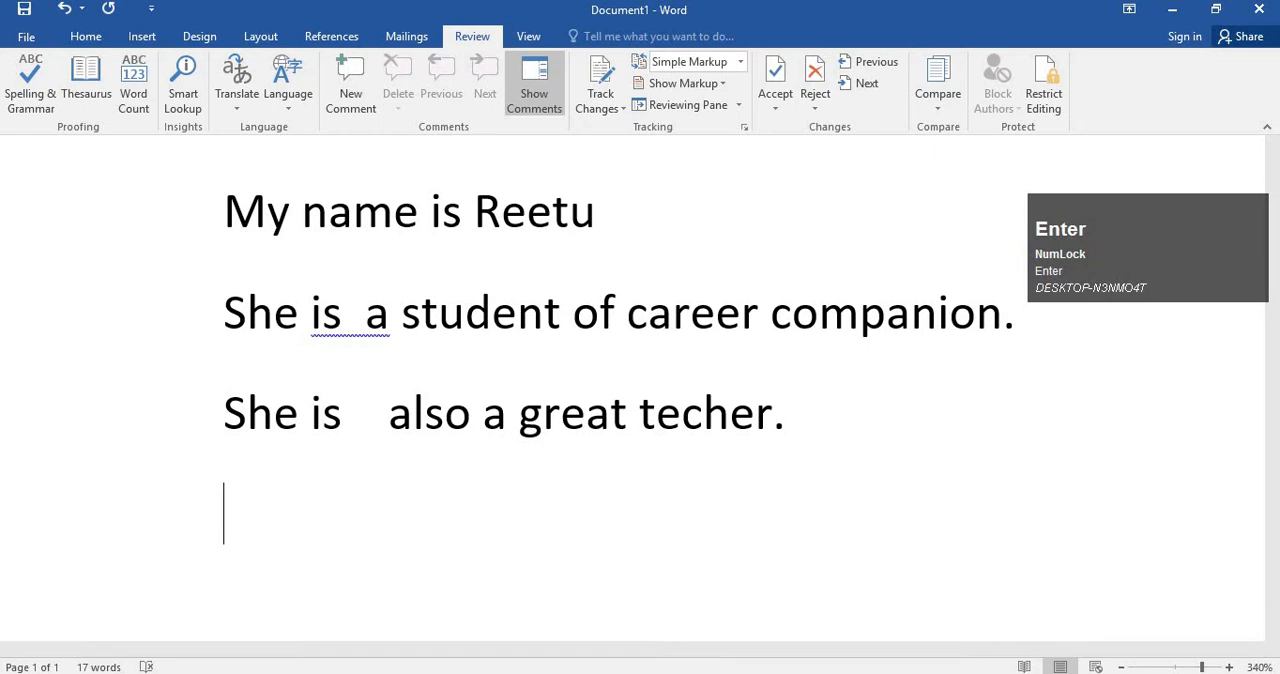
{"action": "type", "text": "reet"}
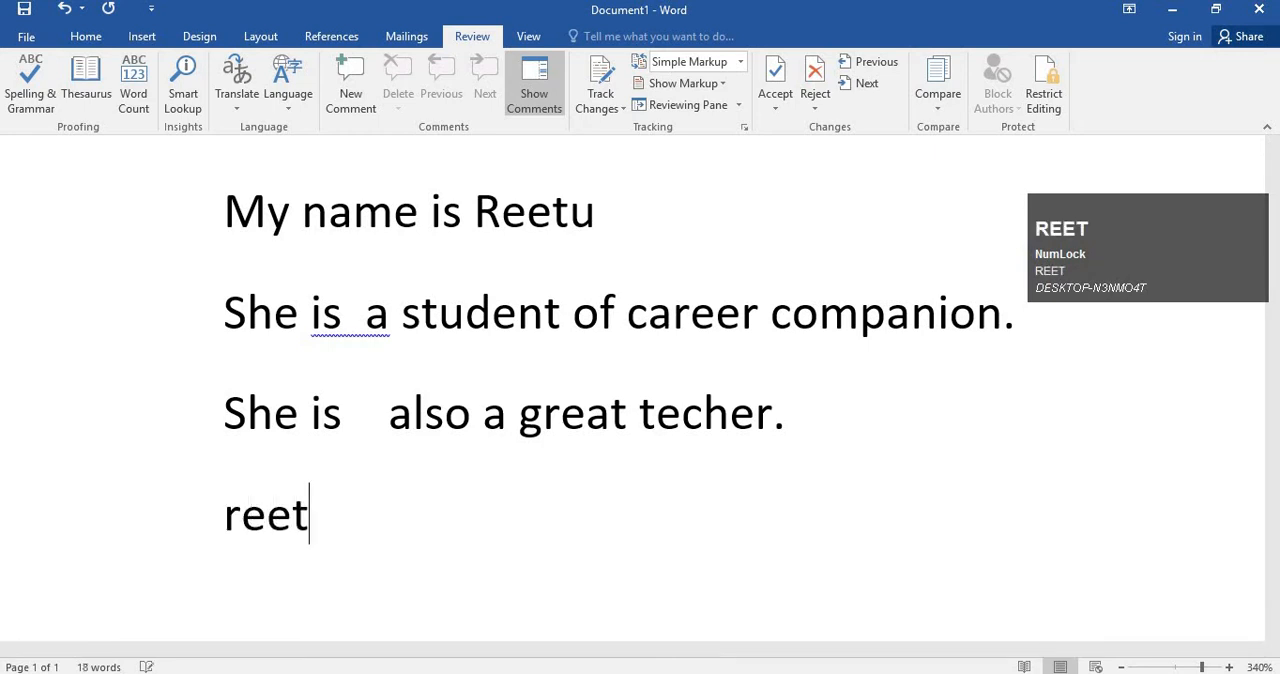
{"action": "type", "text": "u "}
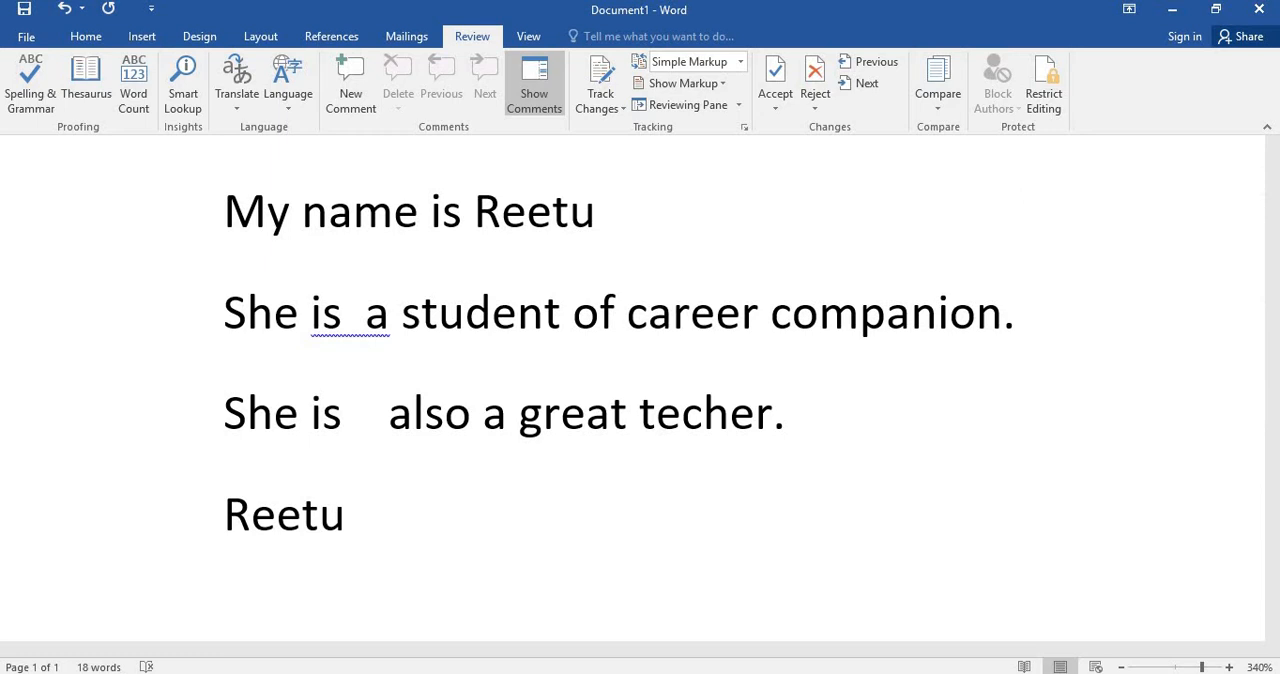
{"action": "type", "text": "is"}
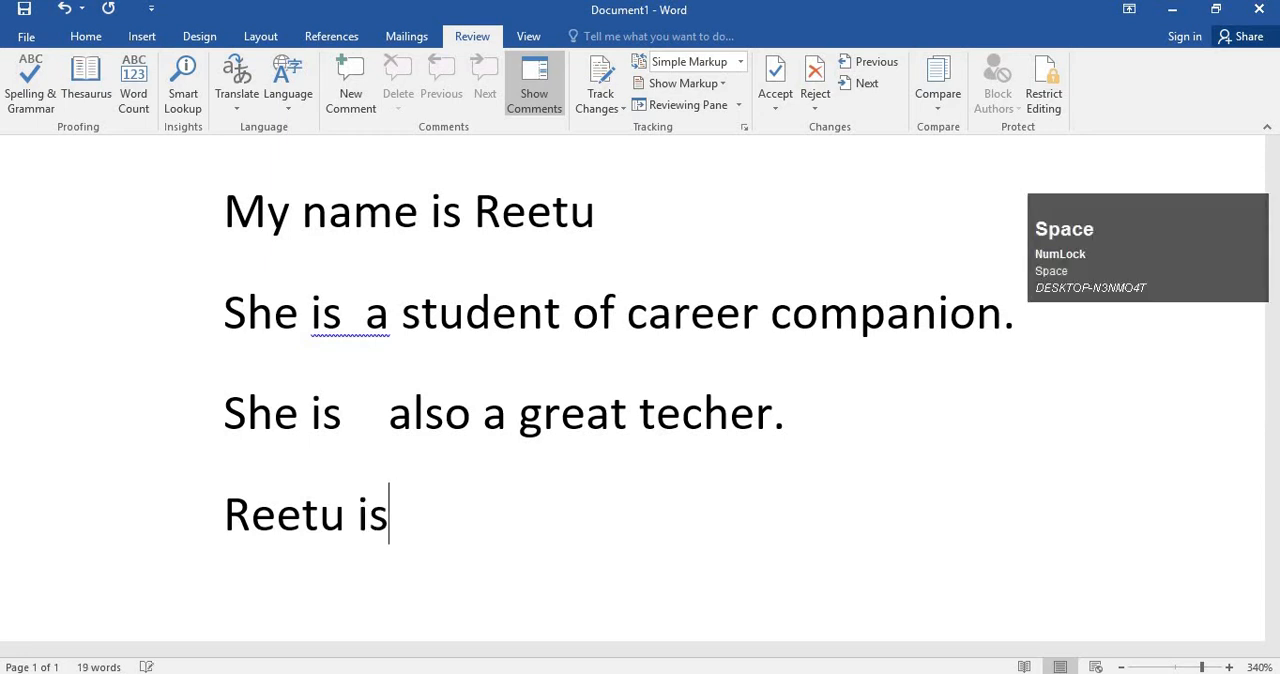
Replace the text on the new fourth line with "Narendra Modi".
{"action": "key", "text": "BackSpace"}
{"action": "key", "text": "BackSpace"}
{"action": "key", "text": "BackSpace"}
{"action": "key", "text": "BackSpace"}
{"action": "key", "text": "BackSpace"}
{"action": "key", "text": "BackSpace"}
{"action": "key", "text": "BackSpace"}
{"action": "key", "text": "BackSpace"}
{"action": "type", "text": "Na"}
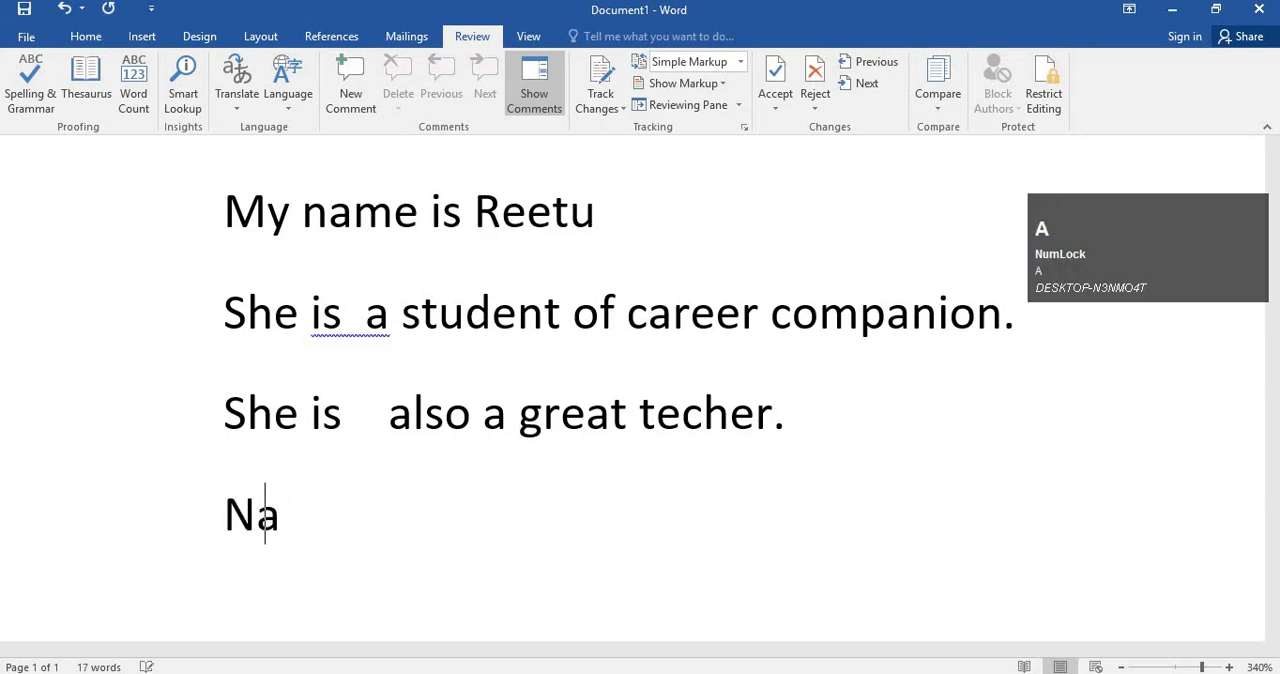
{"action": "type", "text": "rendr"}
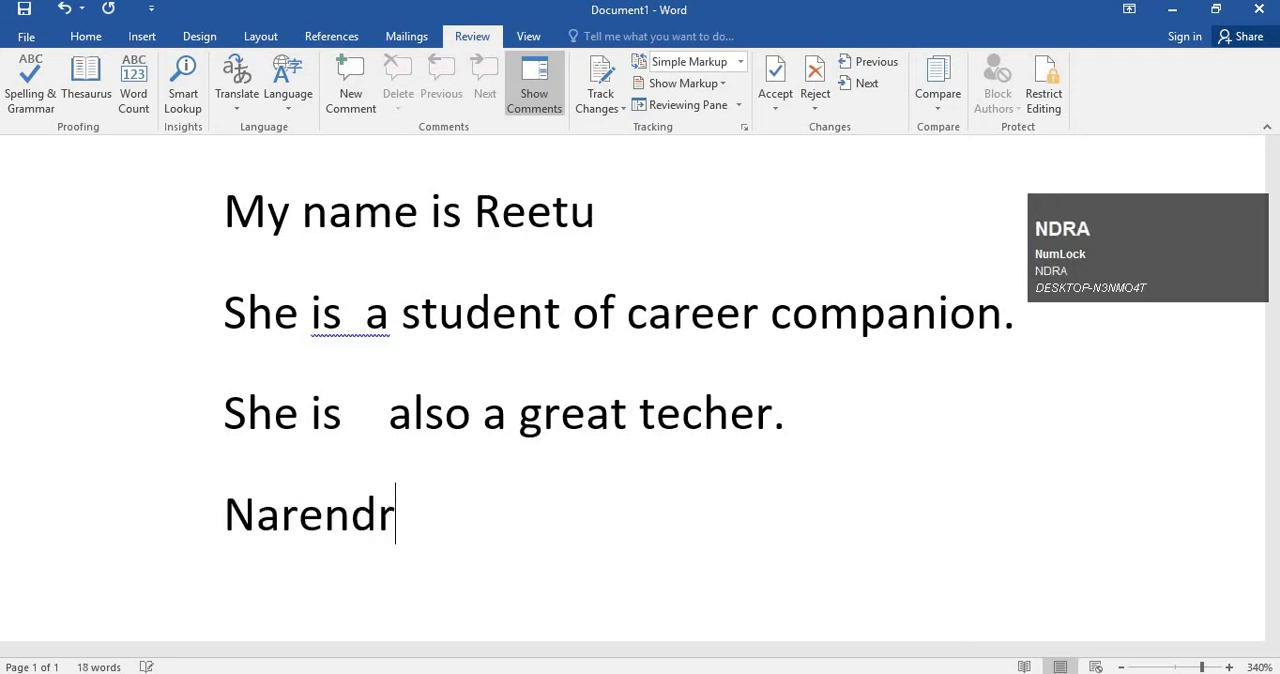
{"action": "type", "text": "a Modi"}
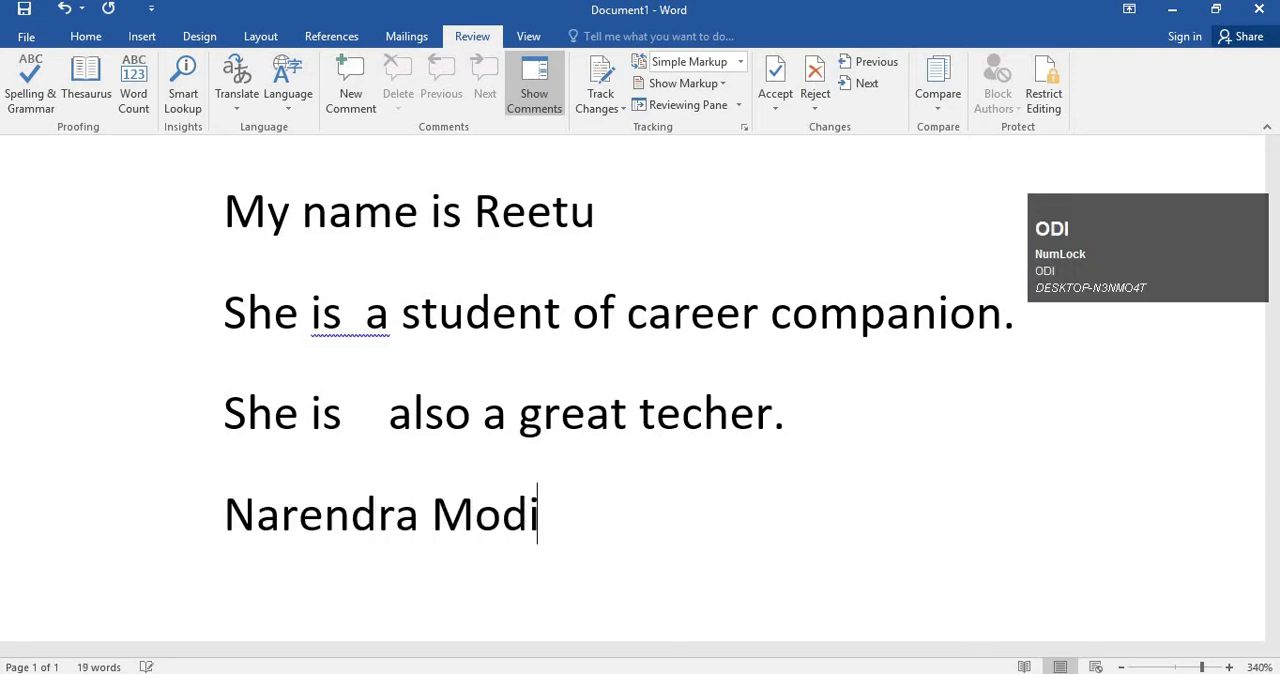
{"action": "key", "text": "Return"}
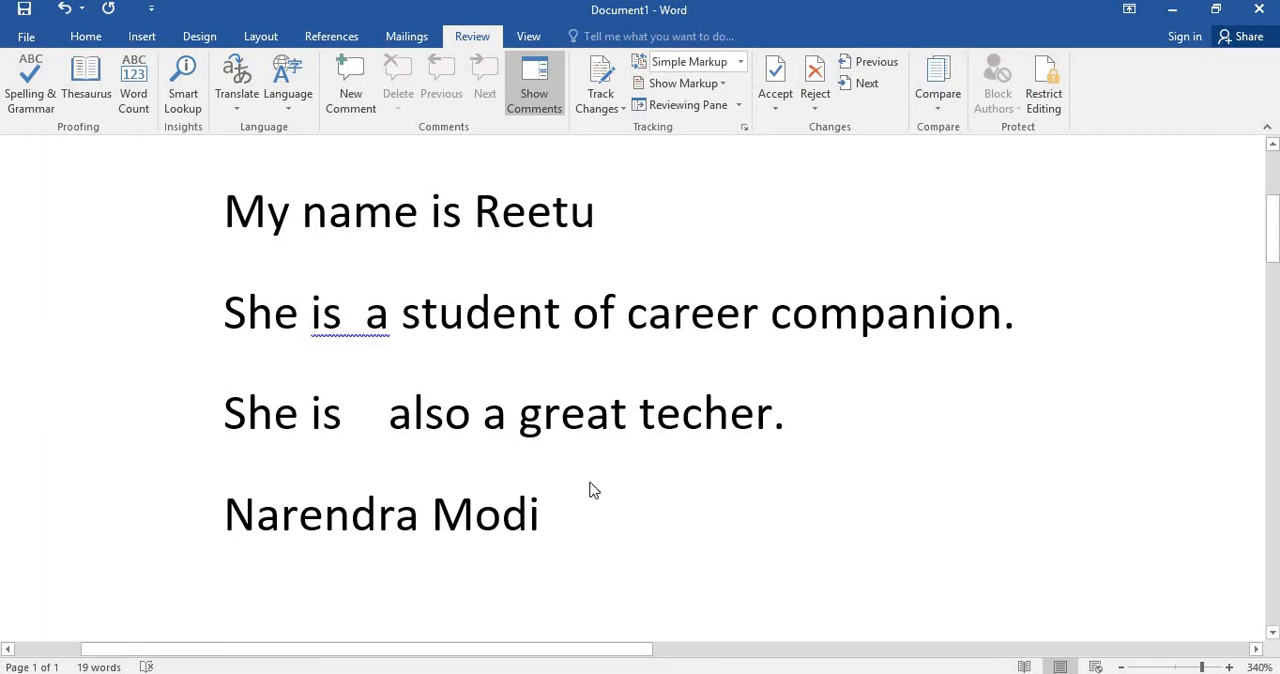
Add a line below "Narendra Modi" reading "My name is" followed by a lowercase first name and a full stop.
{"action": "left_click", "coordinate": [587, 512]}
{"action": "key", "text": "Return"}
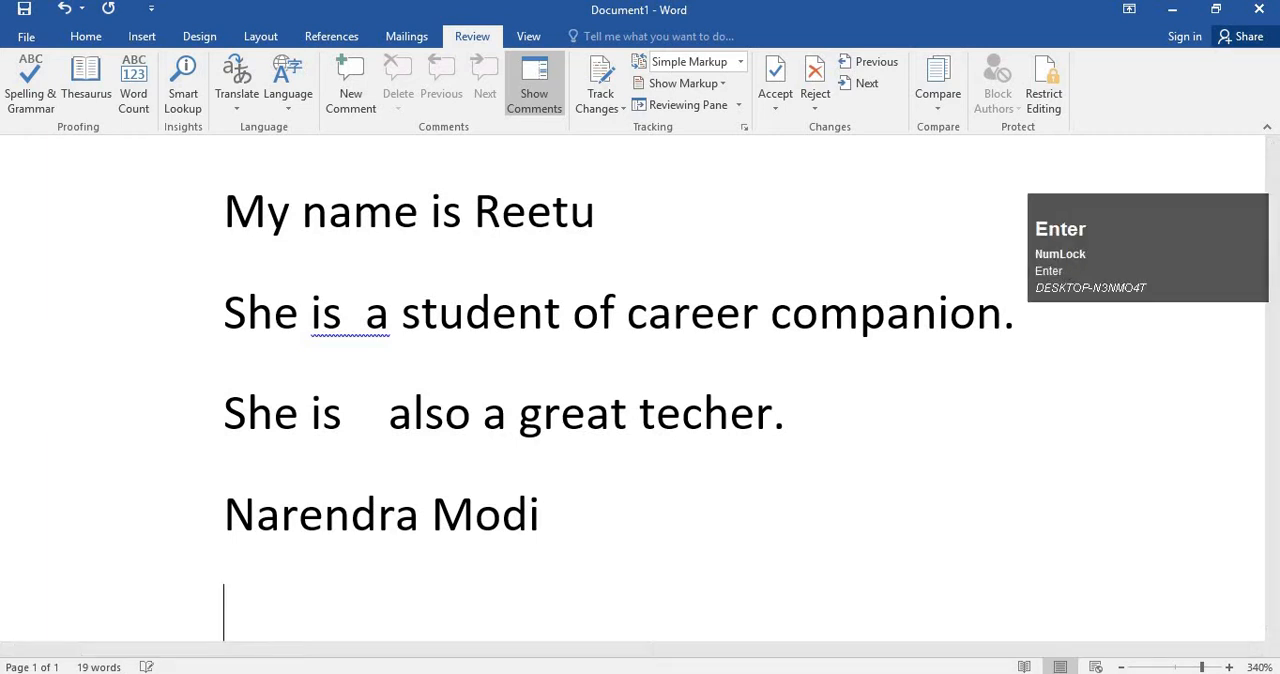
{"action": "type", "text": "My name i"}
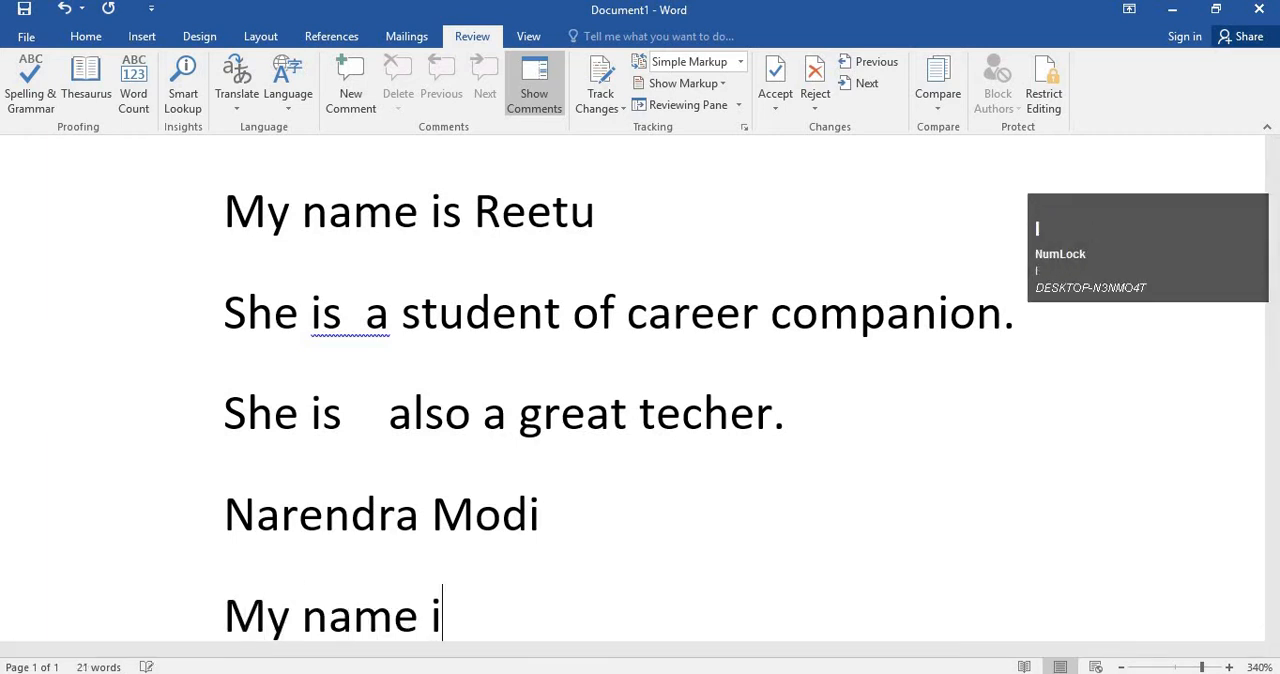
{"action": "type", "text": "s ron"}
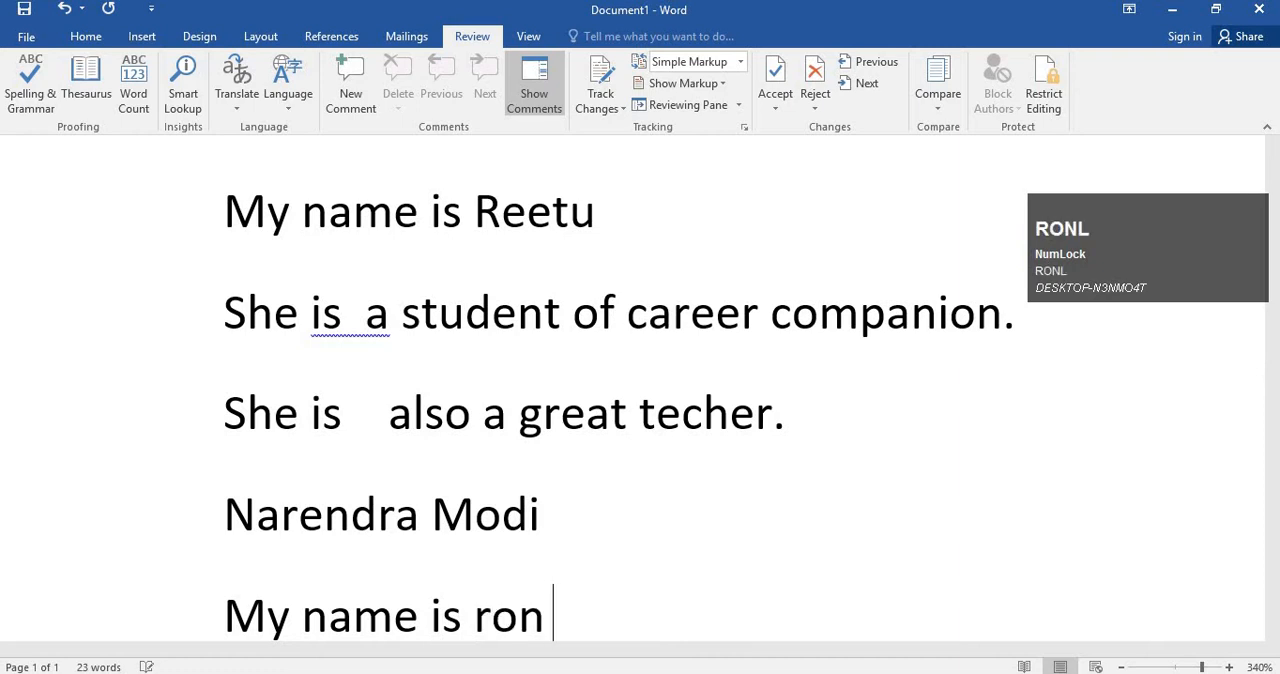
{"action": "key", "text": "BackSpace"}
{"action": "type", "text": "li."}
{"action": "key", "text": "Return"}
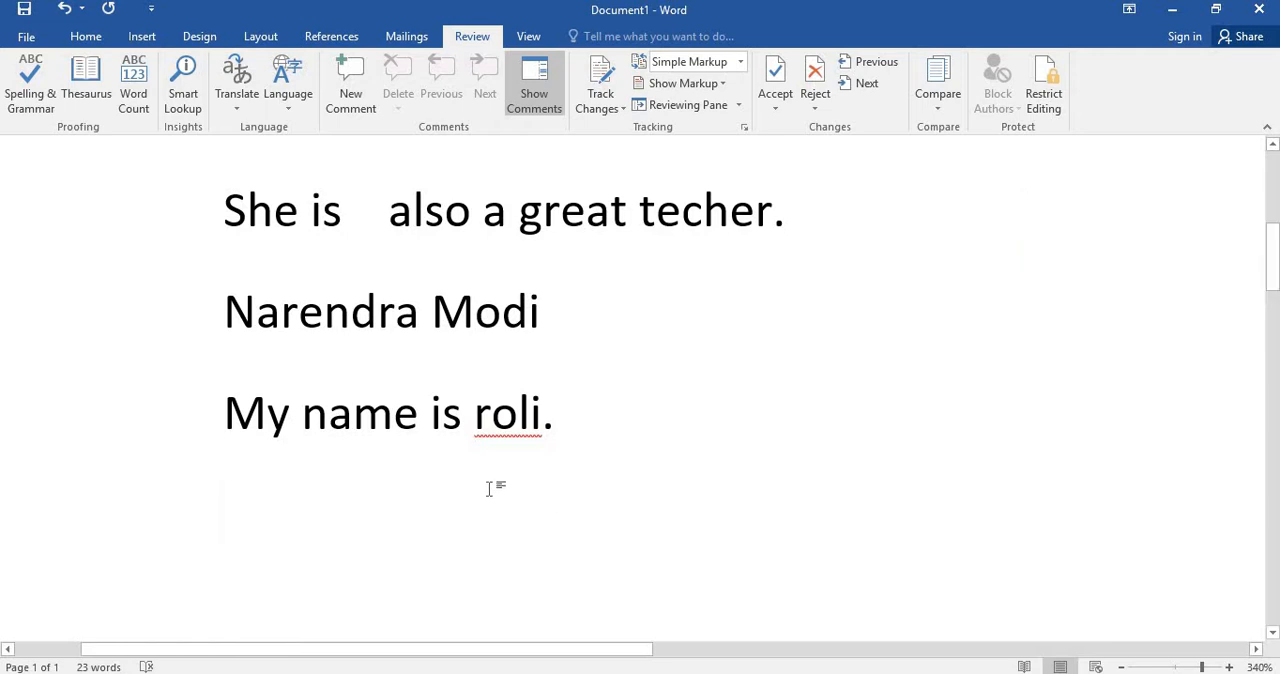
Show the spelling suggestions and ignore options for the underlined name in the last line, leaving the word as it is.
{"action": "scroll", "coordinate": [509, 480], "scroll_direction": "up", "scroll_amount": 1}
{"action": "scroll", "coordinate": [509, 485], "scroll_direction": "up", "scroll_amount": 1}
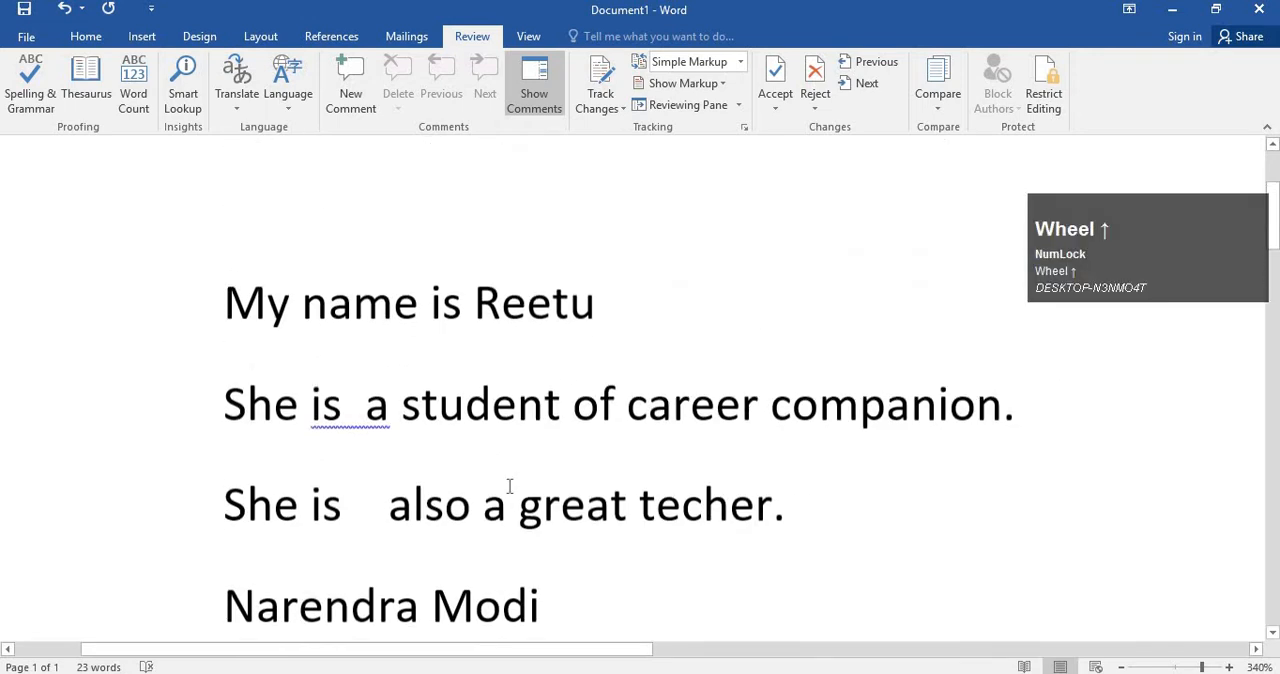
{"action": "scroll", "coordinate": [509, 485], "scroll_direction": "down", "scroll_amount": 2}
{"action": "left_click", "coordinate": [512, 425]}
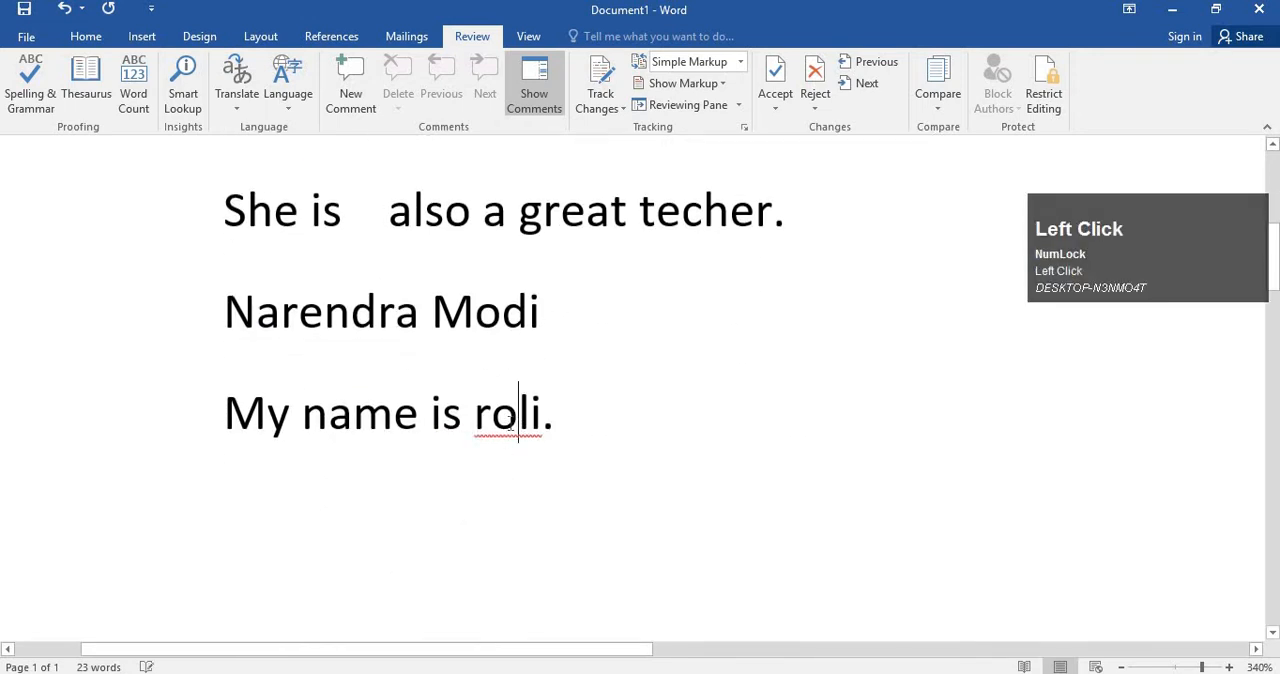
{"action": "right_click", "coordinate": [517, 425]}
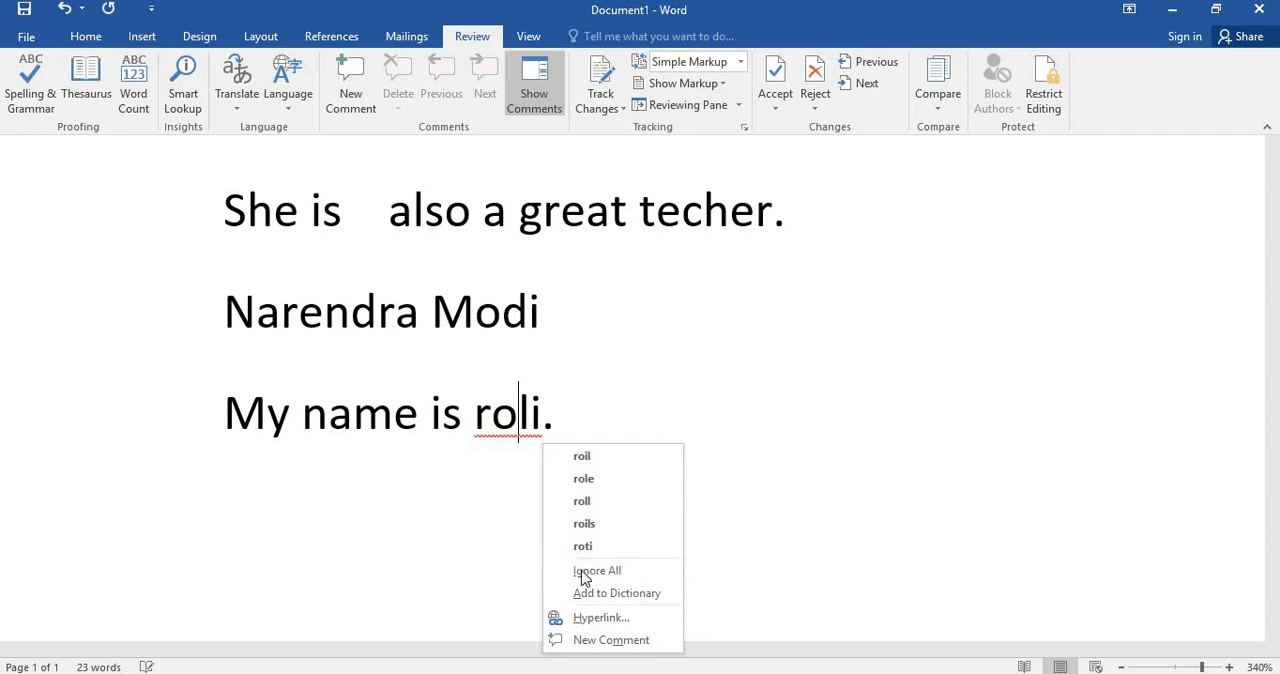
{"action": "left_click", "coordinate": [457, 507]}
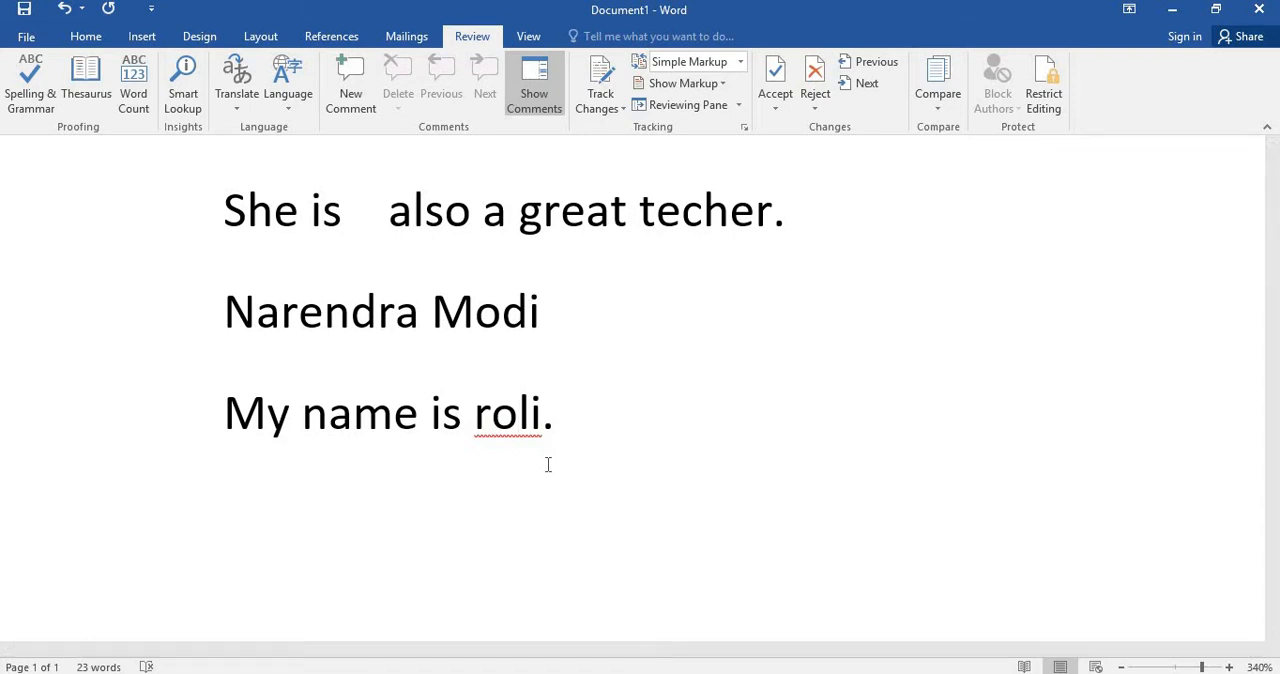
{"action": "right_click", "coordinate": [496, 432]}
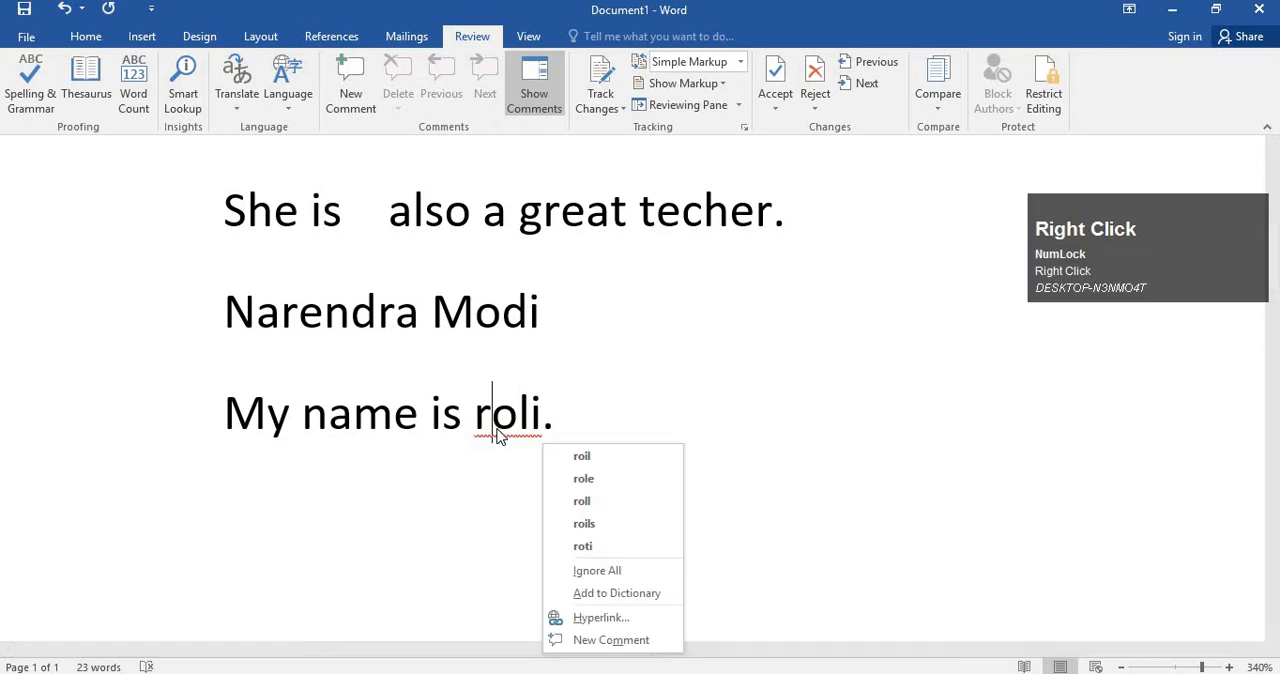
{"action": "left_click", "coordinate": [507, 424]}
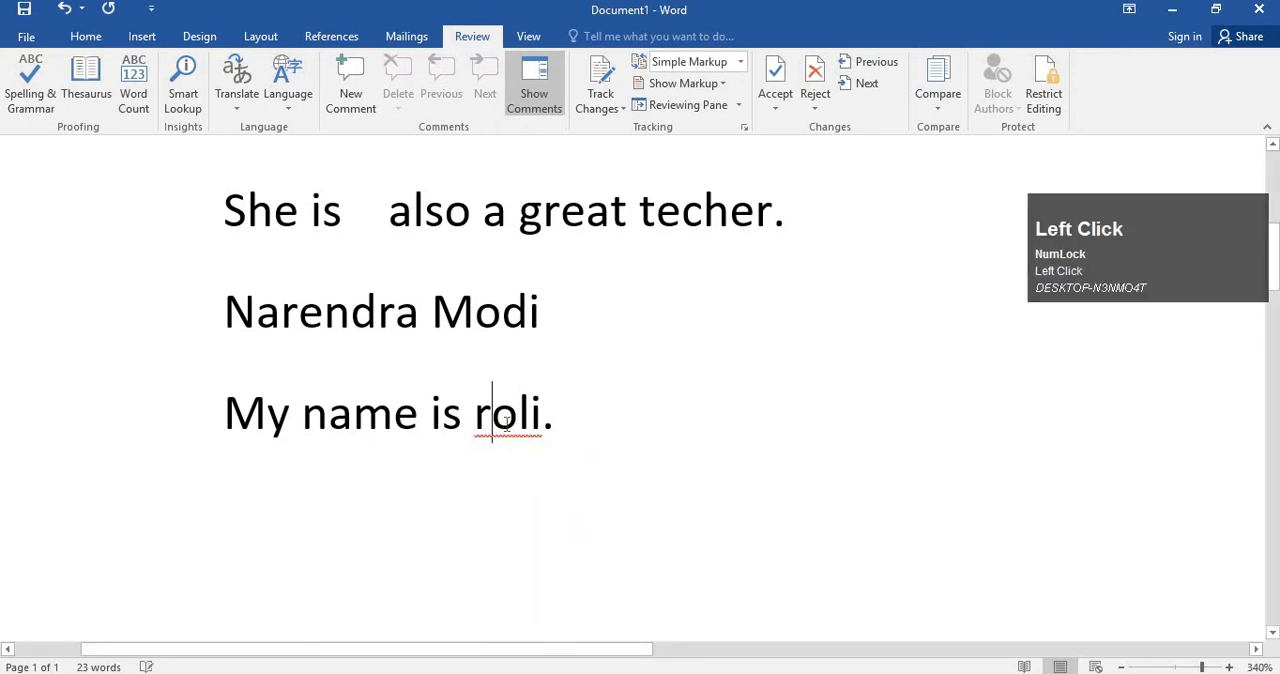
{"action": "left_click", "coordinate": [1140, 300]}
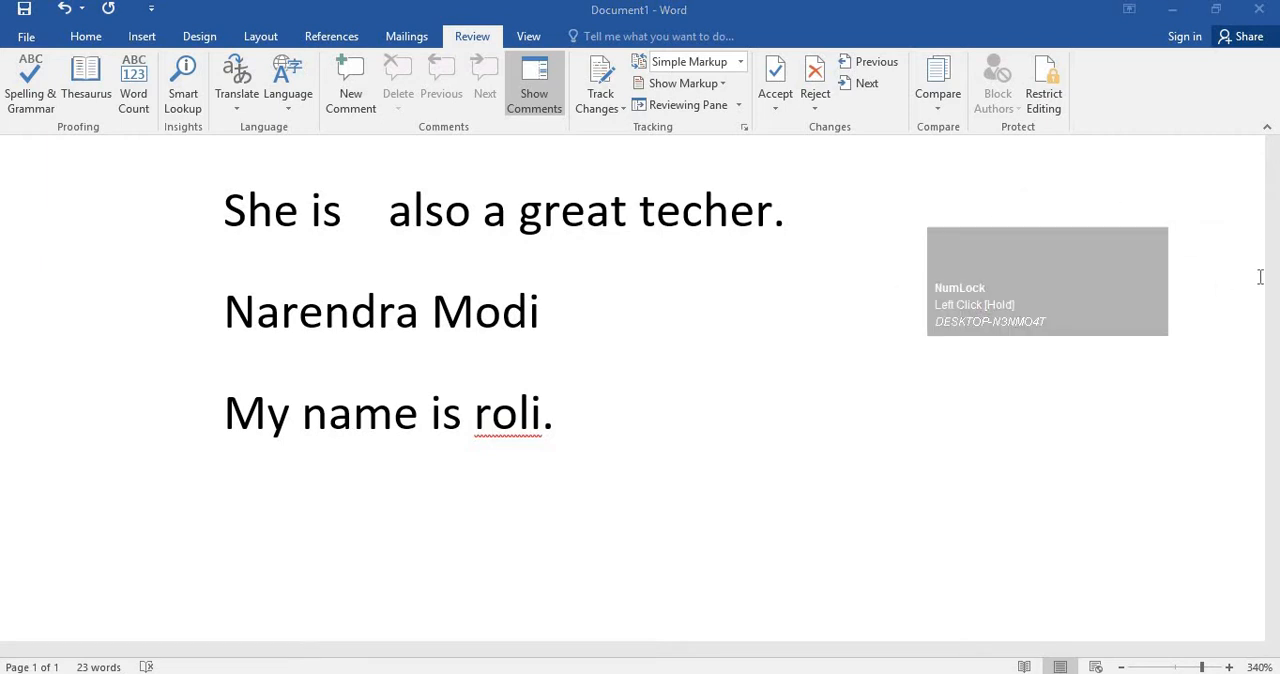
Add the underlined first name in the "My name is" line at the end of the document to the dictionary.
{"action": "left_click", "coordinate": [504, 431]}
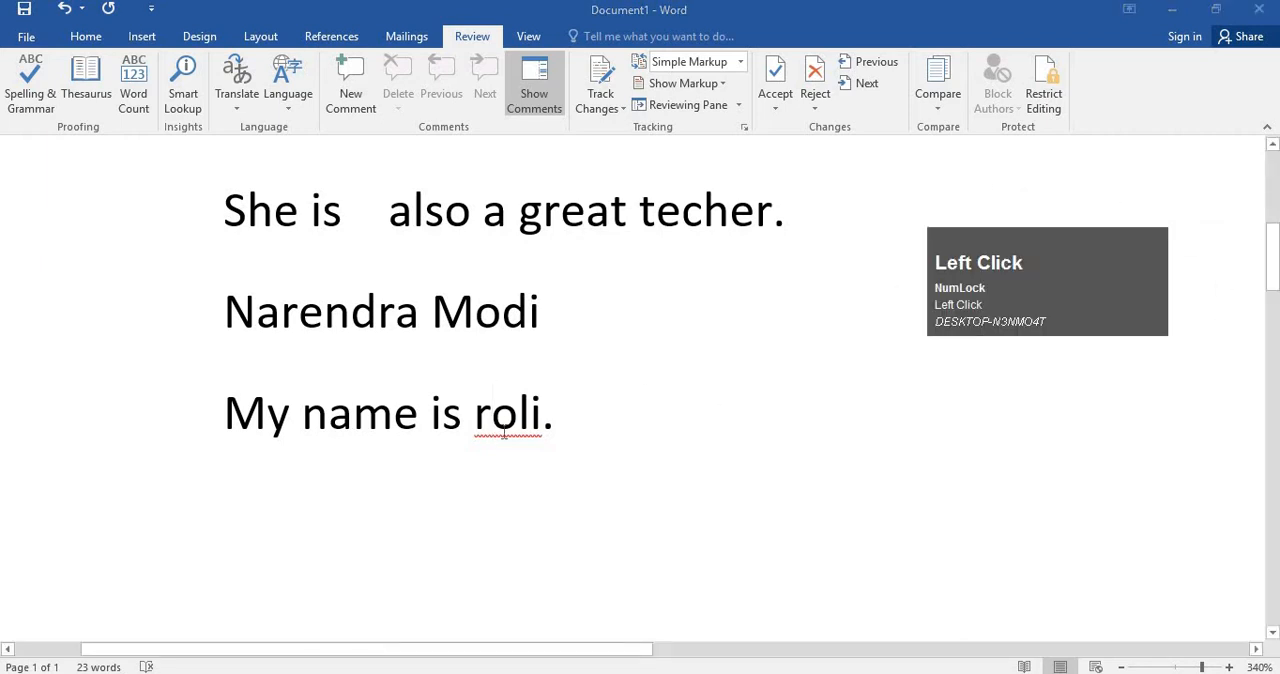
{"action": "right_click", "coordinate": [504, 431]}
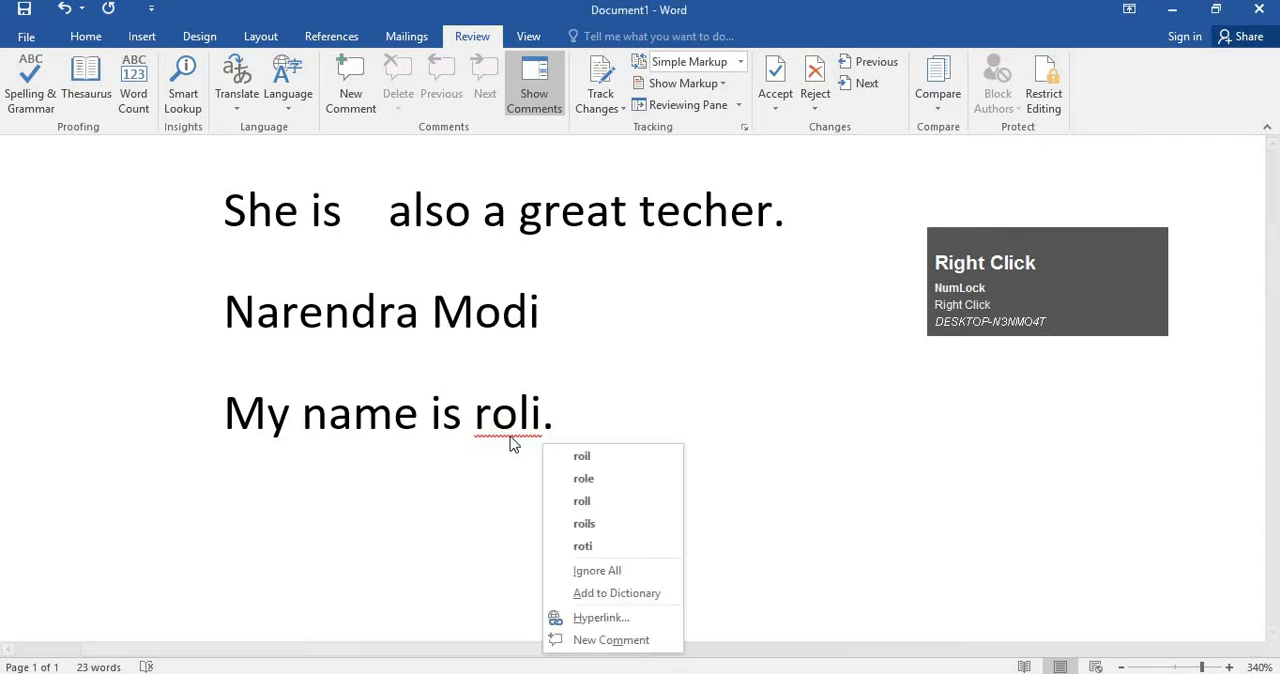
{"action": "left_click", "coordinate": [631, 593]}
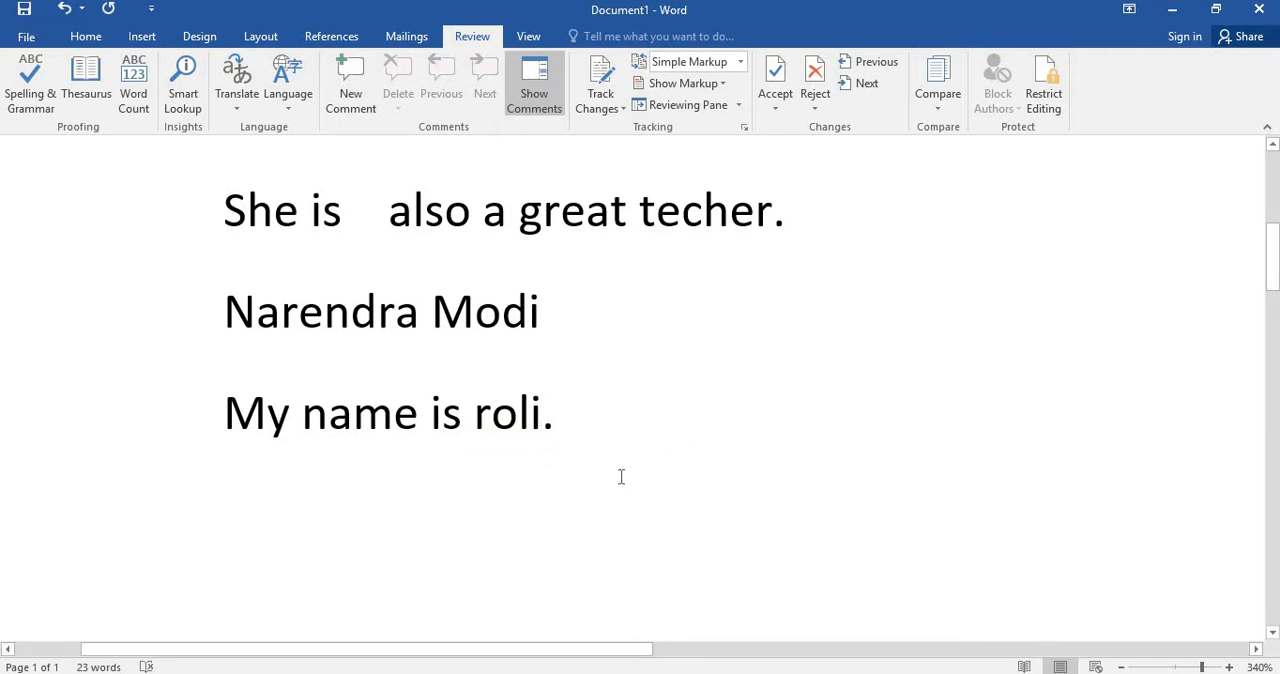
Add a line below the last sentence containing only the first name just added to the dictionary.
{"action": "left_click", "coordinate": [632, 469]}
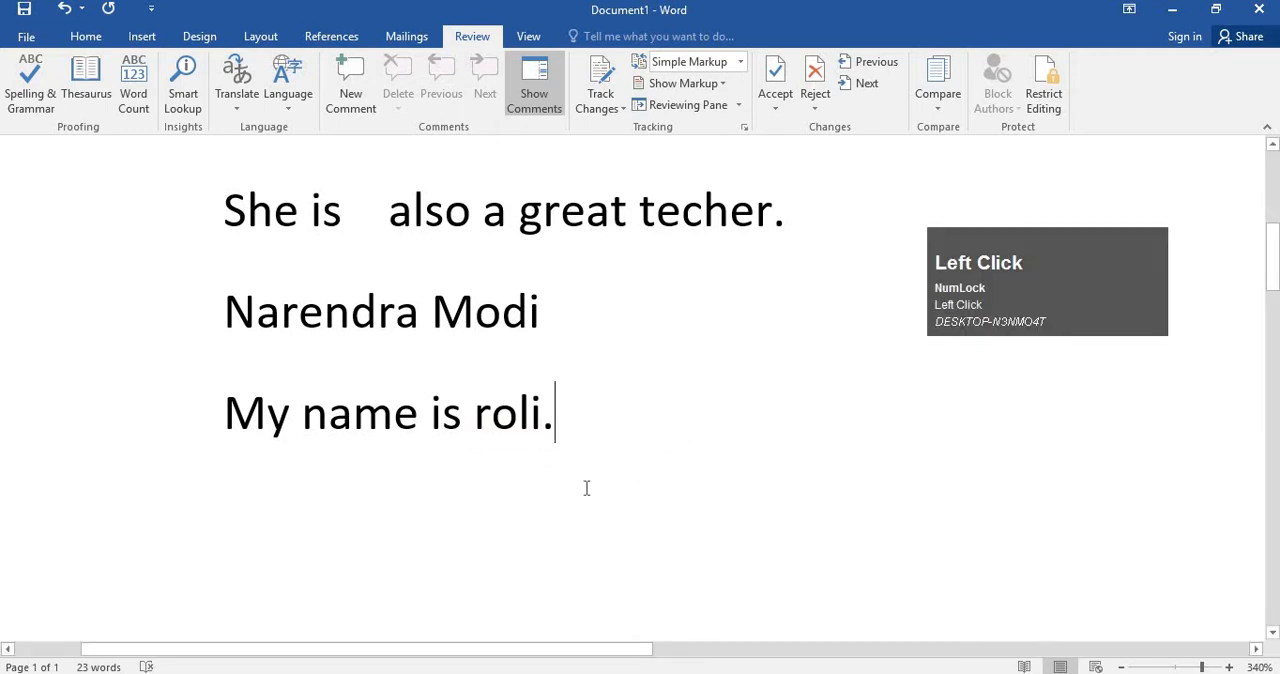
{"action": "key", "text": "Return"}
{"action": "type", "text": "roli"}
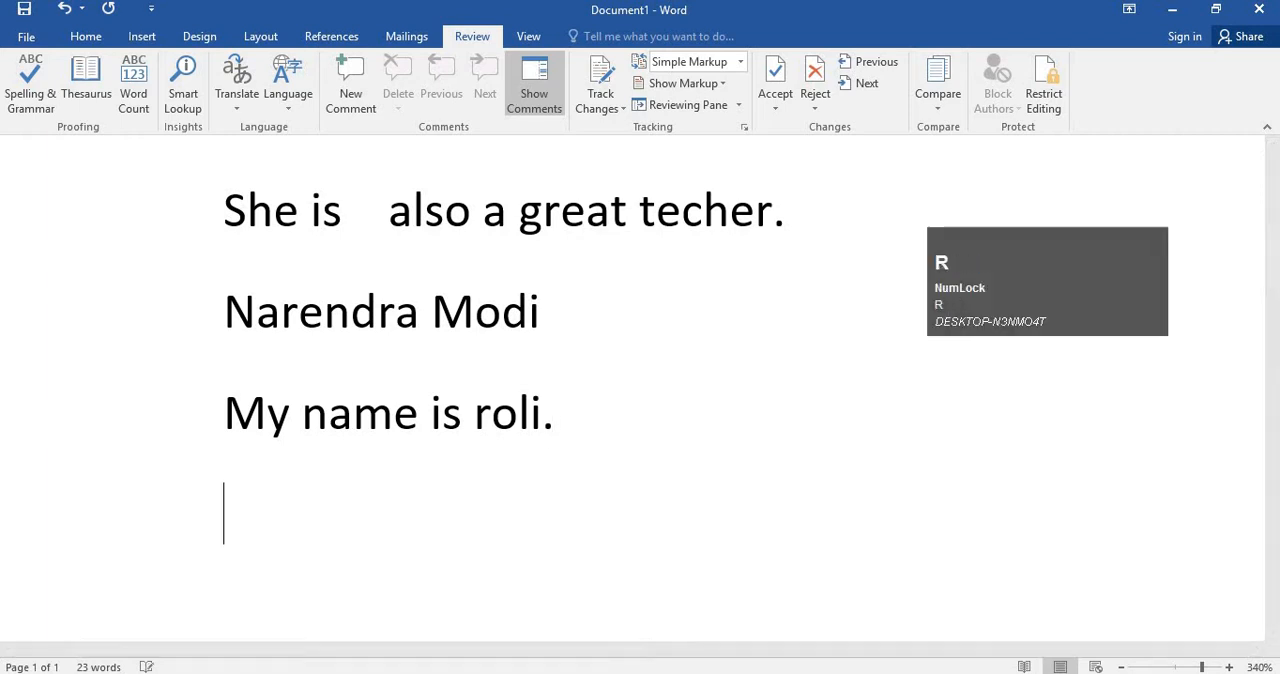
{"action": "key", "text": "Return"}
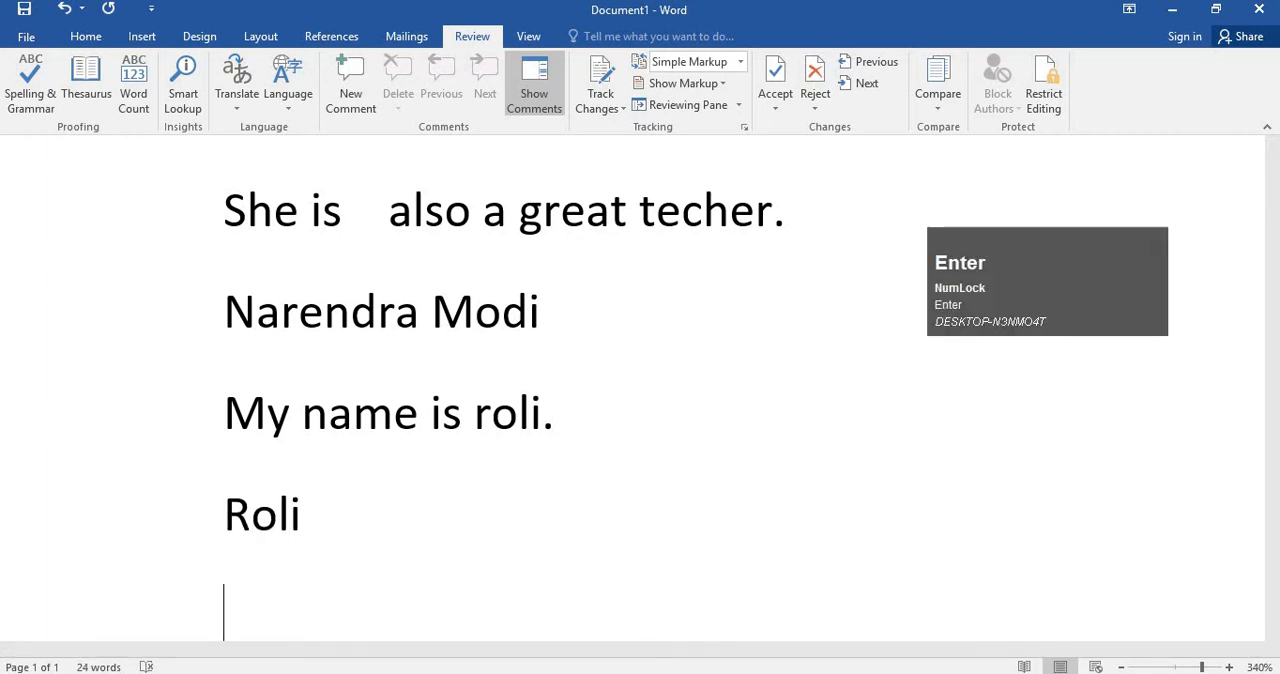
Add another line at the end reading "Poli" as a similar word missing from the dictionary.
{"action": "type", "text": "o"}
{"action": "key", "text": "BackSpace"}
{"action": "type", "text": "p"}
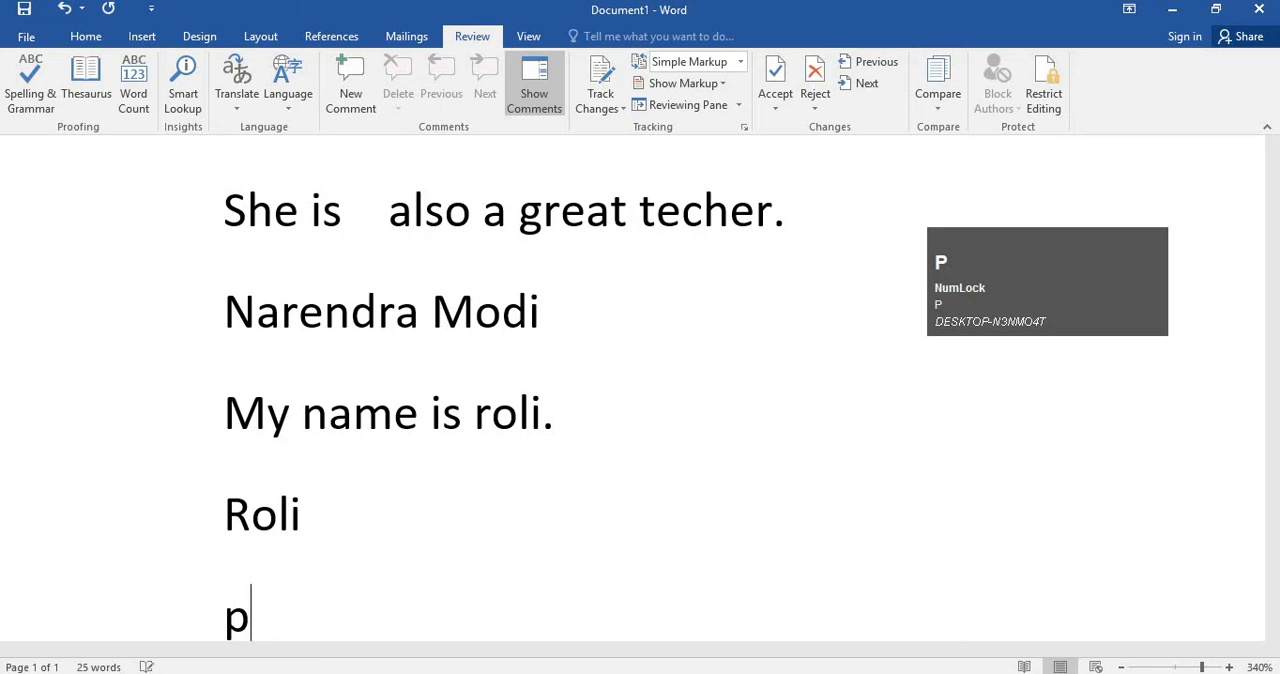
{"action": "type", "text": "oli"}
{"action": "key", "text": "Return"}
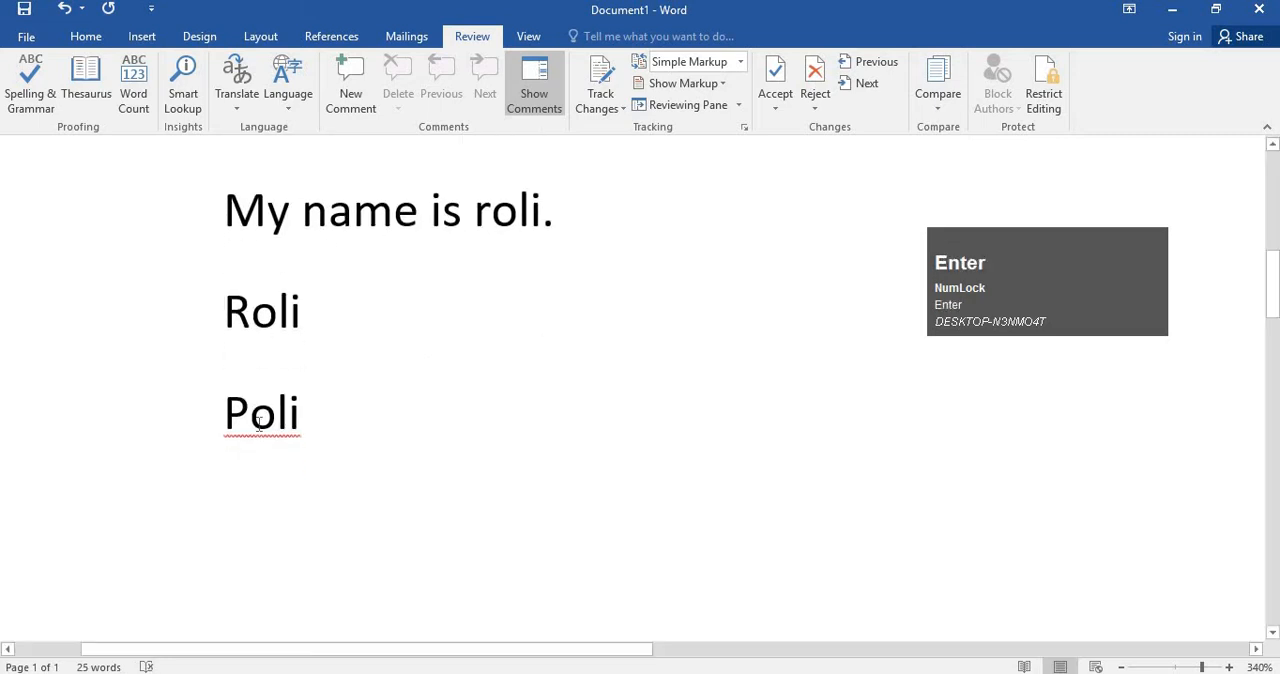
Replace the first letter of the word on the last line with a lowercase "r".
{"action": "left_click", "coordinate": [251, 415]}
{"action": "key", "text": "BackSpace"}
{"action": "type", "text": "r"}
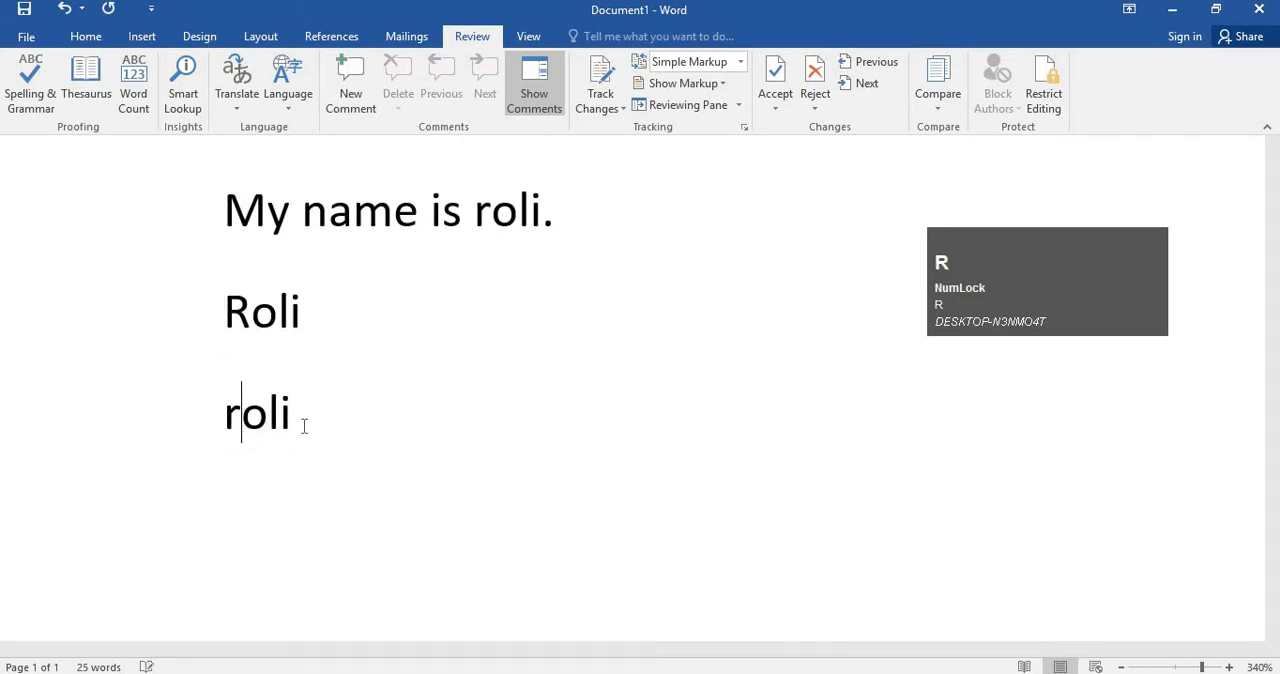
{"action": "left_click", "coordinate": [303, 423]}
Examine the grammar underline on the gap between "is" and "a" in the second sentence.
{"action": "scroll", "coordinate": [337, 374], "scroll_direction": "up", "scroll_amount": 5}
{"action": "scroll", "coordinate": [337, 374], "scroll_direction": "down", "scroll_amount": 3}
{"action": "scroll", "coordinate": [360, 374], "scroll_direction": "up", "scroll_amount": 2}
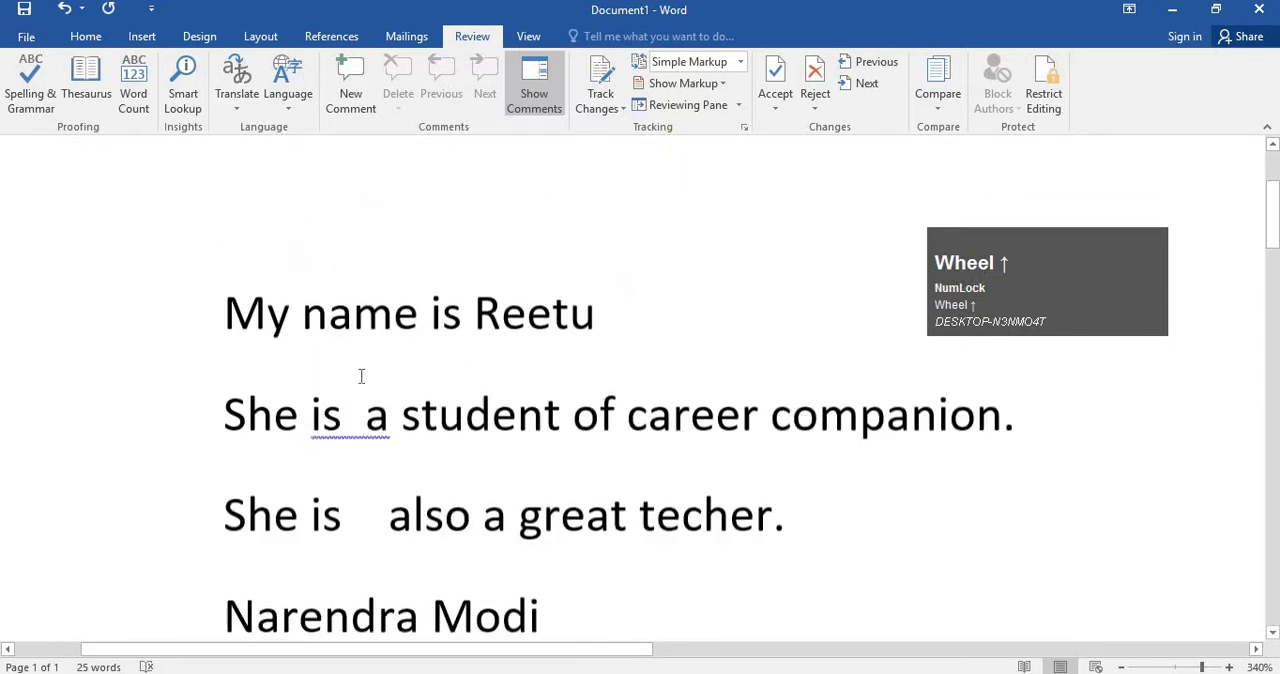
{"action": "left_click", "coordinate": [438, 405]}
{"action": "scroll", "coordinate": [363, 448], "scroll_direction": "down", "scroll_amount": 1}
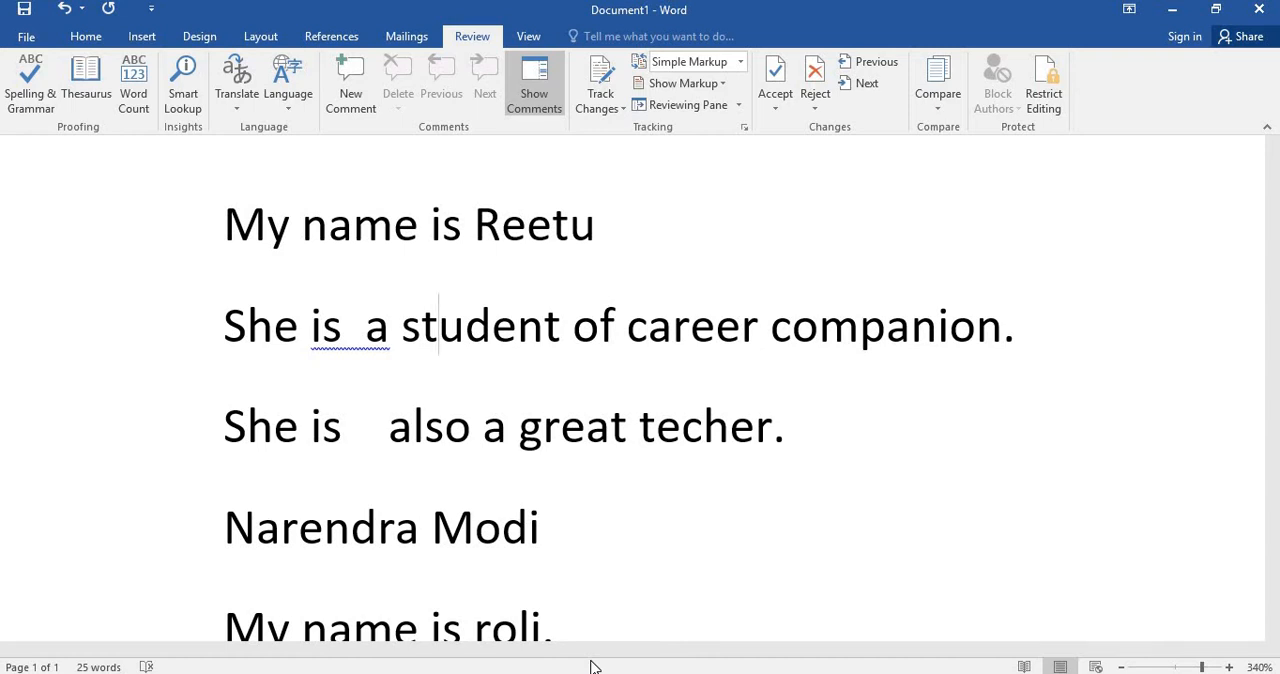
{"action": "left_click", "coordinate": [353, 347]}
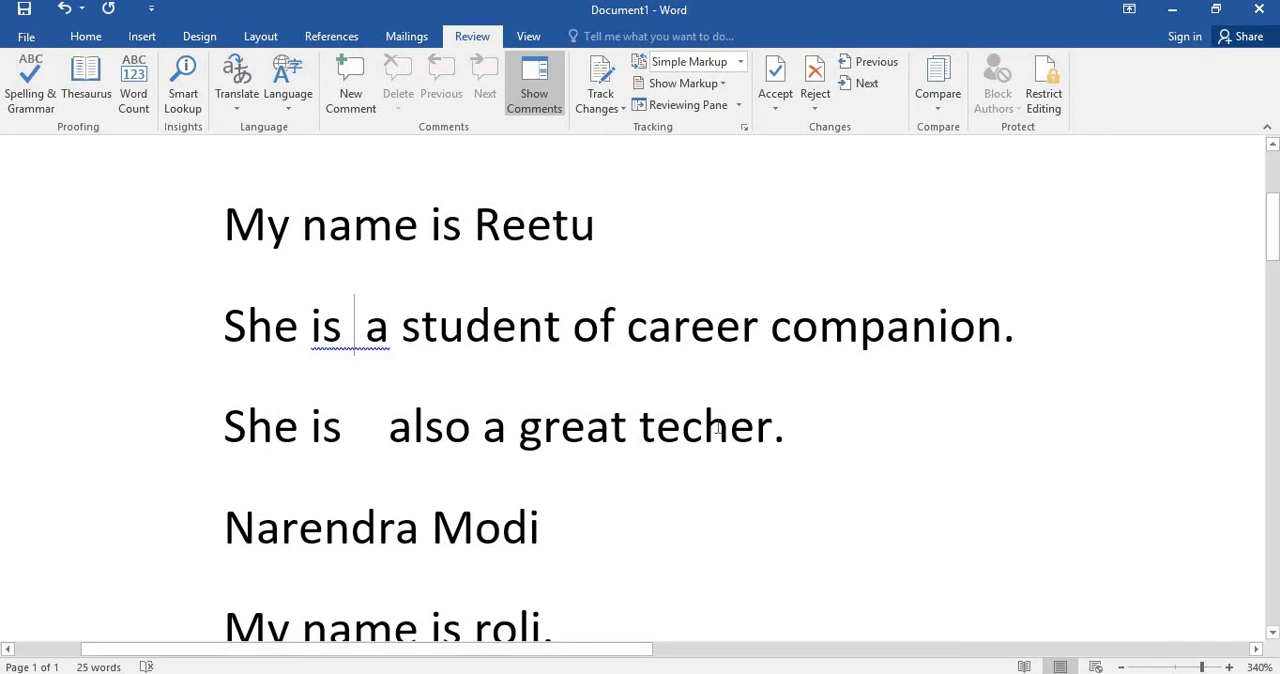
{"action": "left_click", "coordinate": [386, 339]}
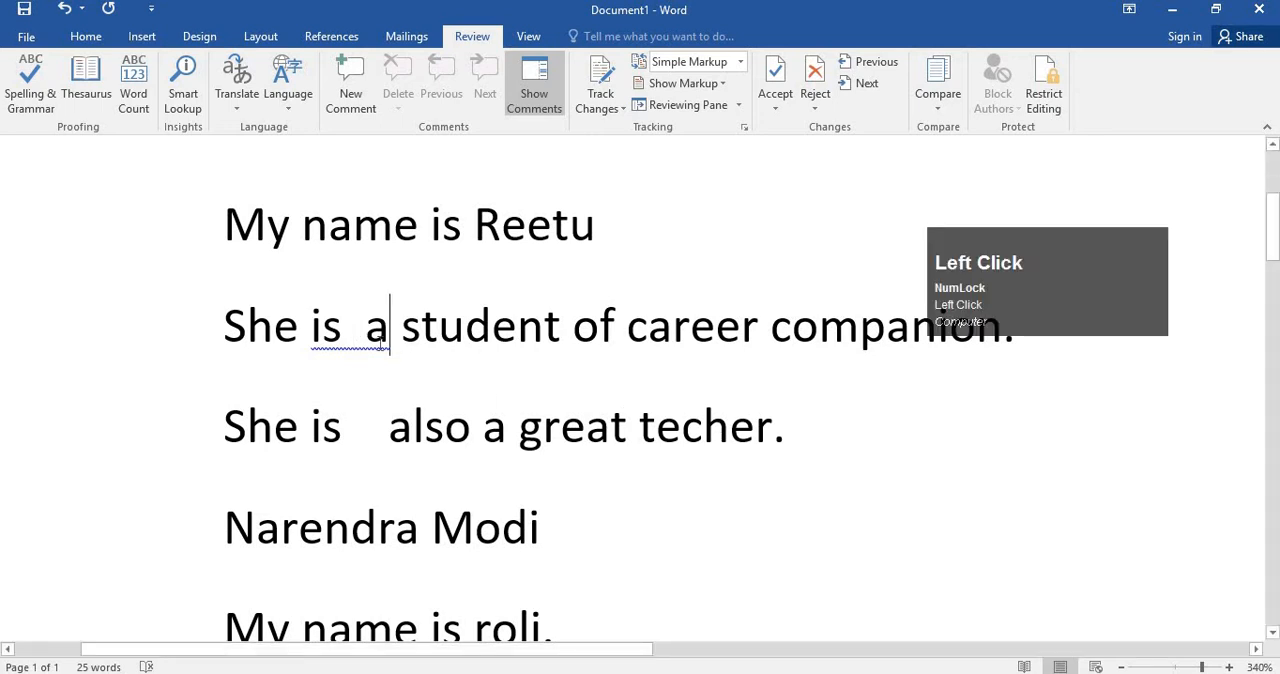
{"action": "left_click", "coordinate": [365, 339]}
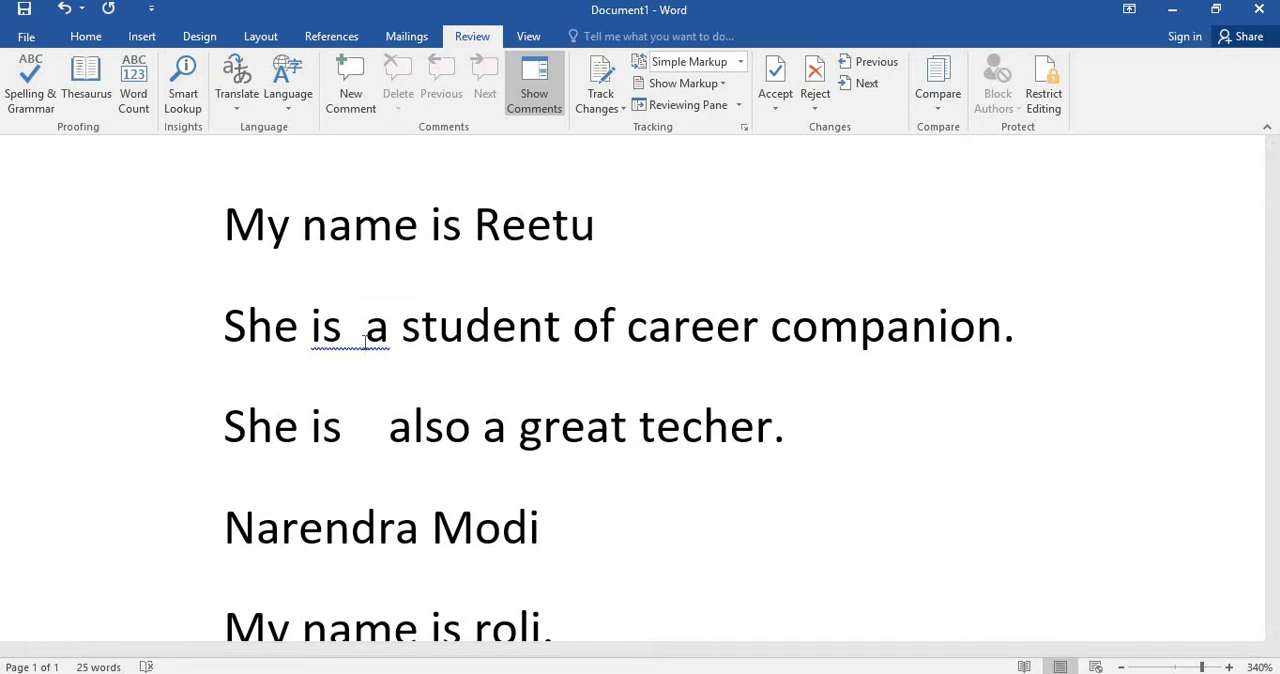
{"action": "left_click", "coordinate": [464, 326]}
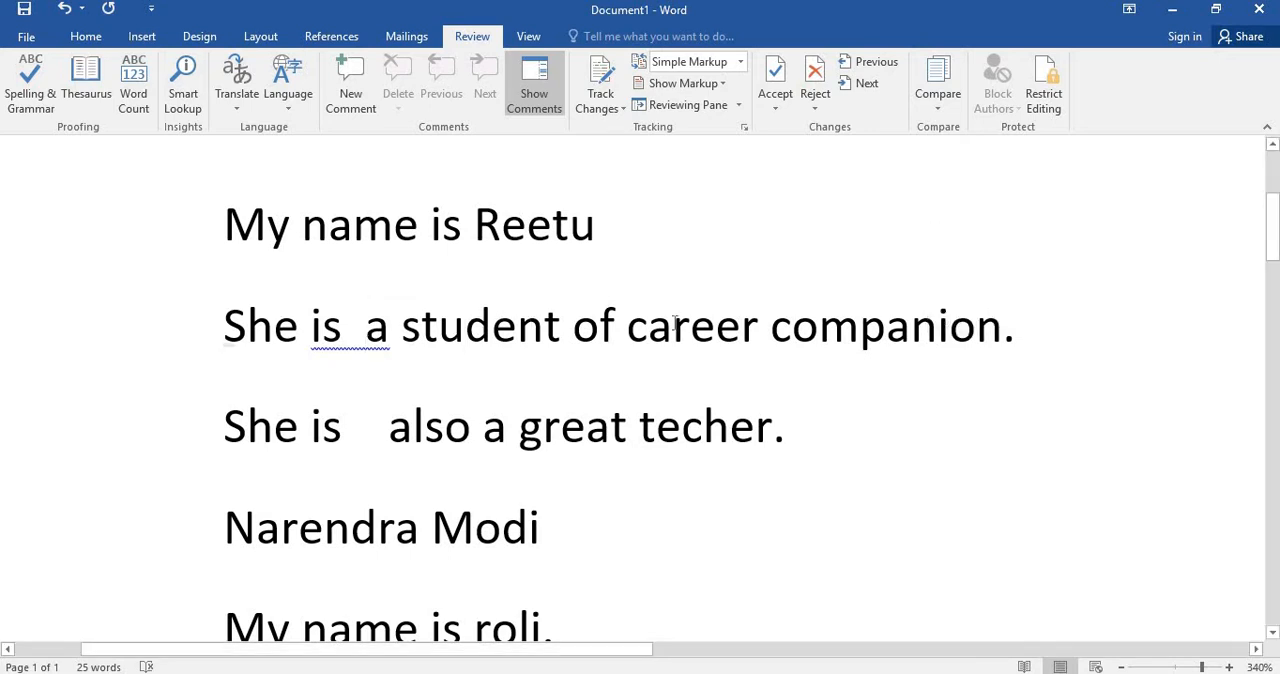
{"action": "left_click", "coordinate": [963, 330]}
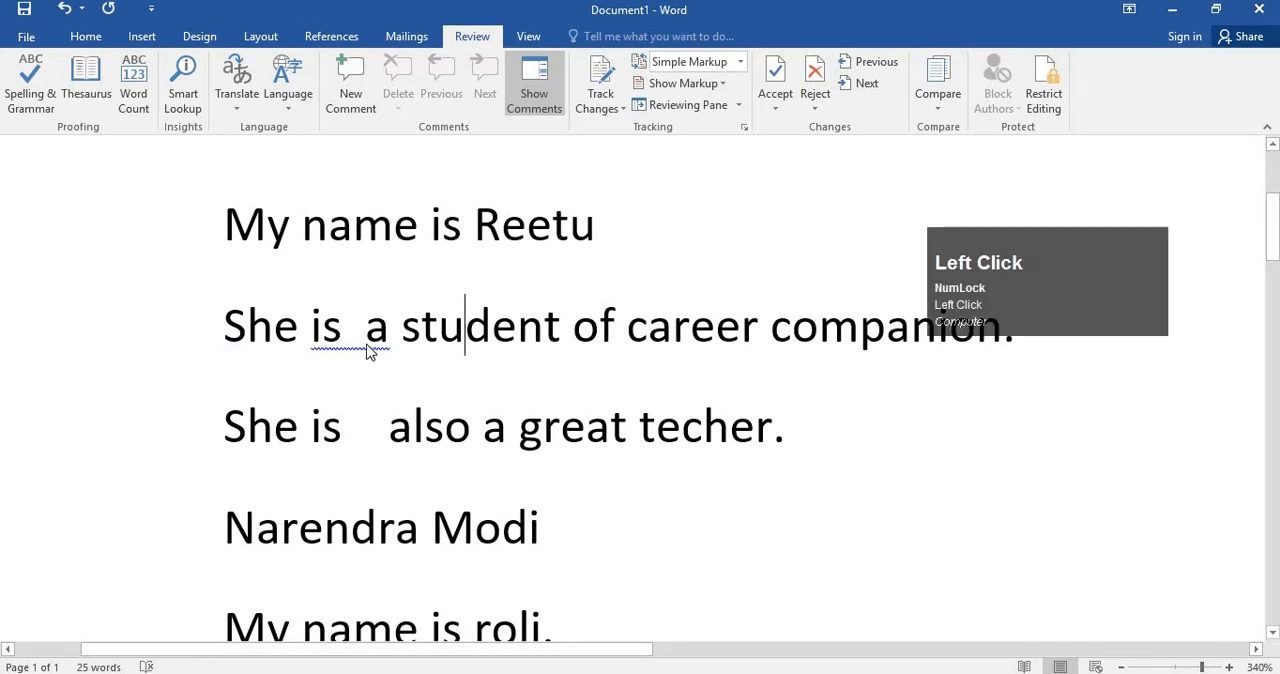
{"action": "left_click", "coordinate": [324, 335]}
{"action": "left_click", "coordinate": [407, 337]}
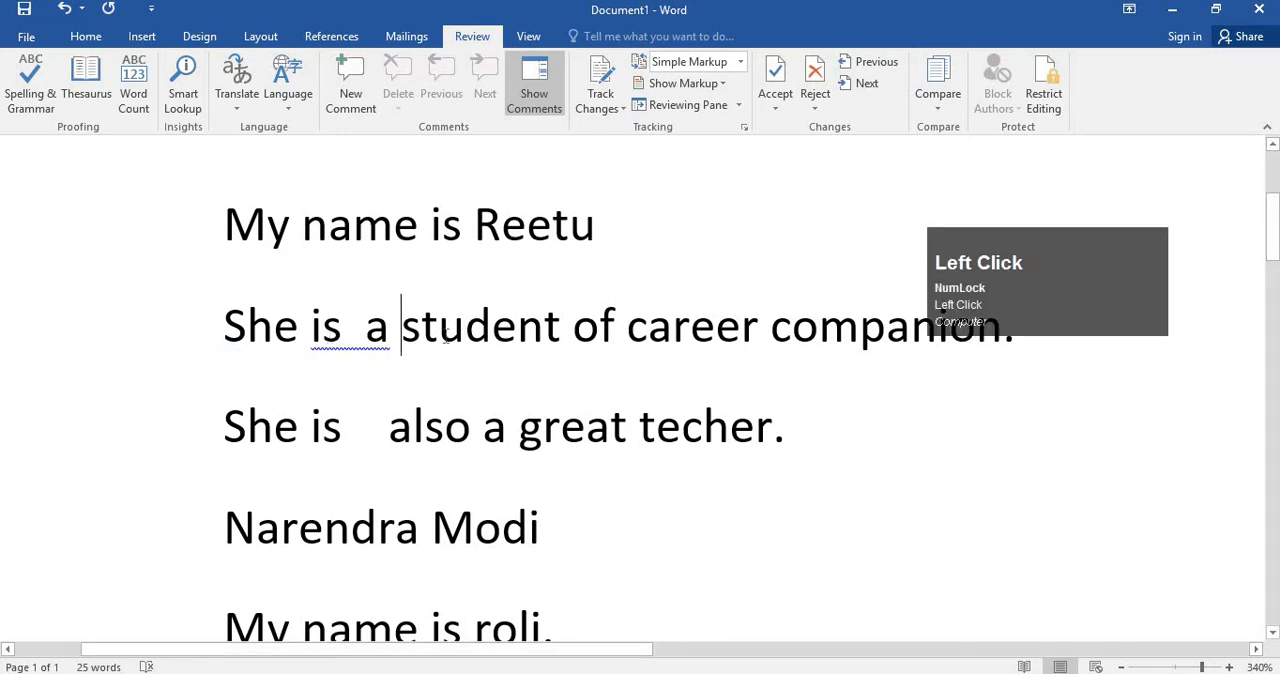
Show the grammar suggestion for "is a" in the second sentence and widen the gap between the words to four spaces.
{"action": "left_click", "coordinate": [364, 338]}
{"action": "right_click", "coordinate": [356, 338]}
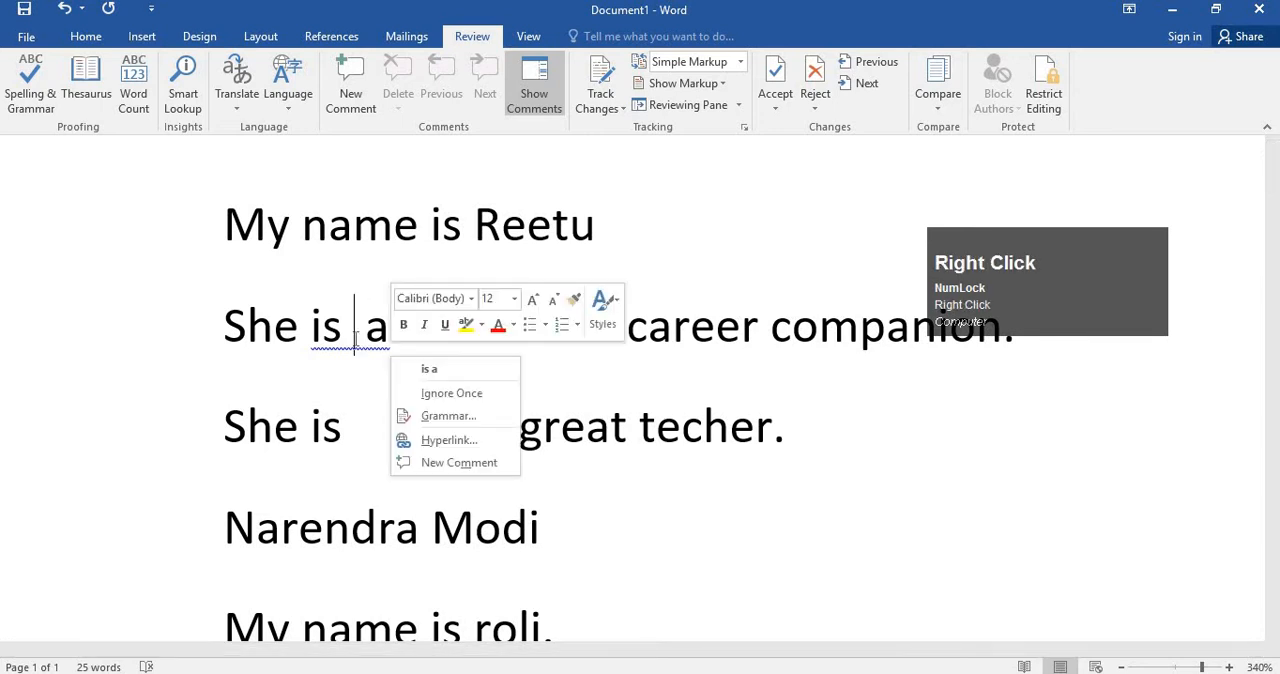
{"action": "left_click", "coordinate": [409, 338]}
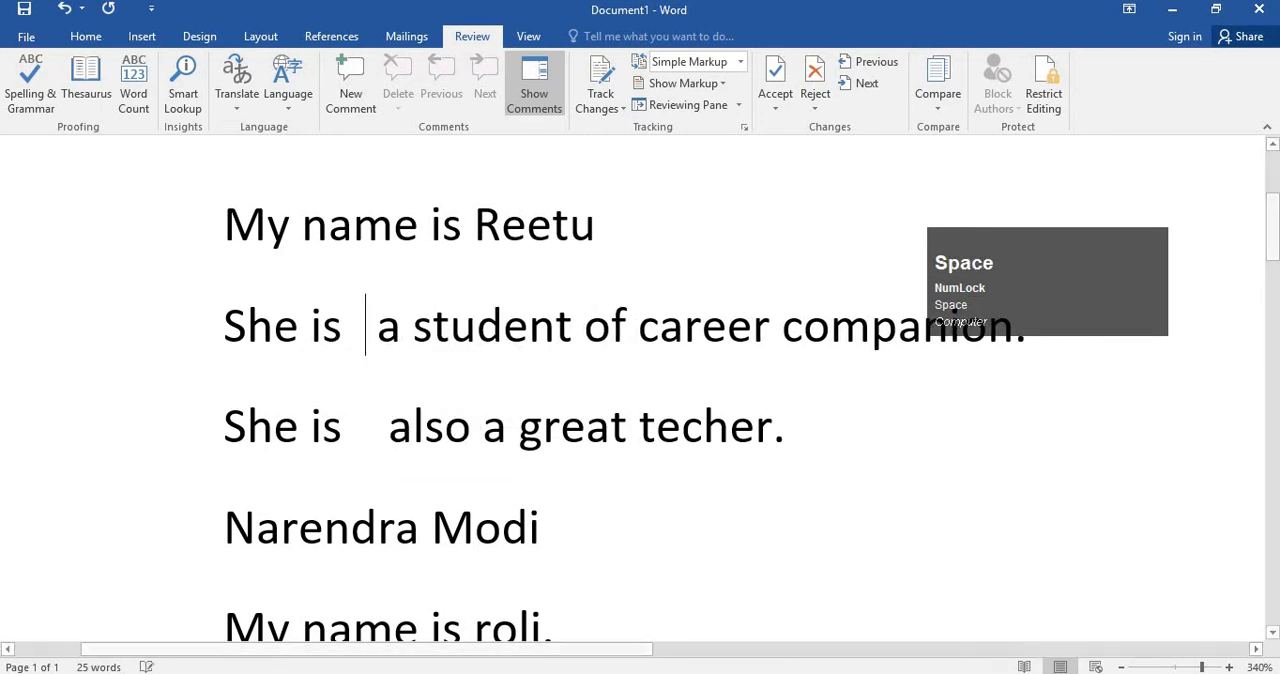
{"action": "left_click", "coordinate": [476, 447]}
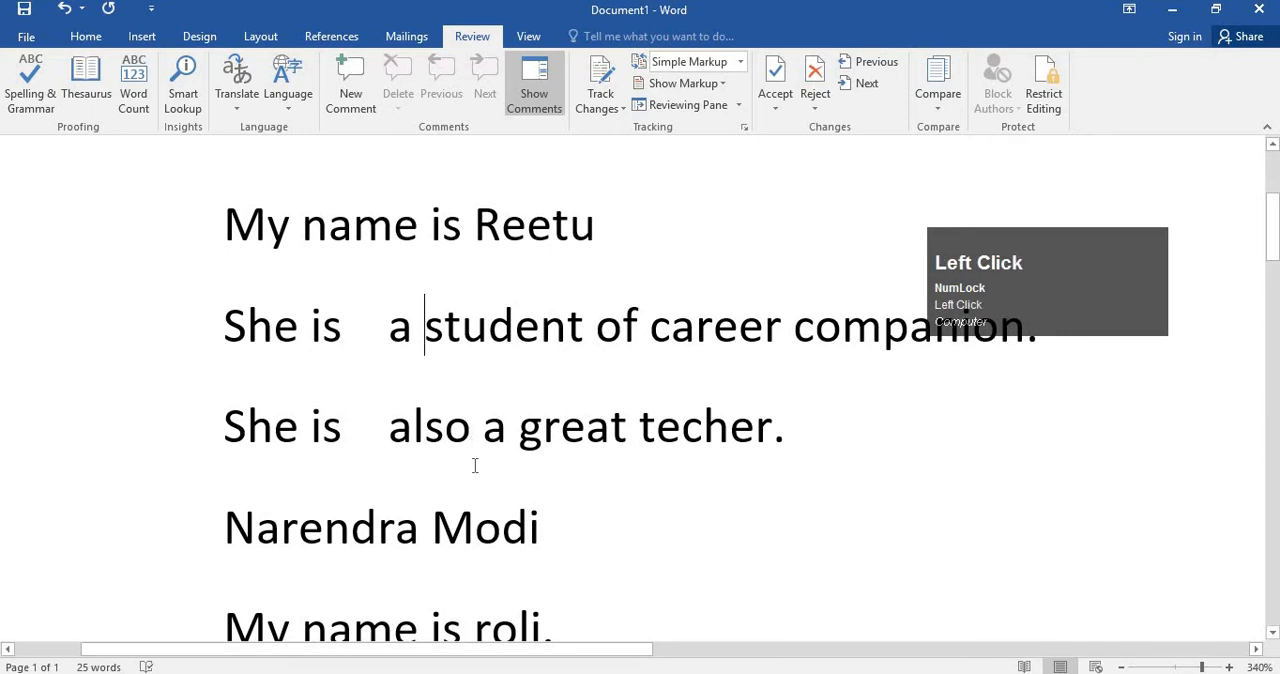
{"action": "scroll", "coordinate": [450, 423], "scroll_direction": "down", "scroll_amount": 3}
{"action": "scroll", "coordinate": [450, 423], "scroll_direction": "up", "scroll_amount": 5}
Delete the spaces between "is" and "a" in the second sentence and put back two spaces.
{"action": "left_click", "coordinate": [387, 477]}
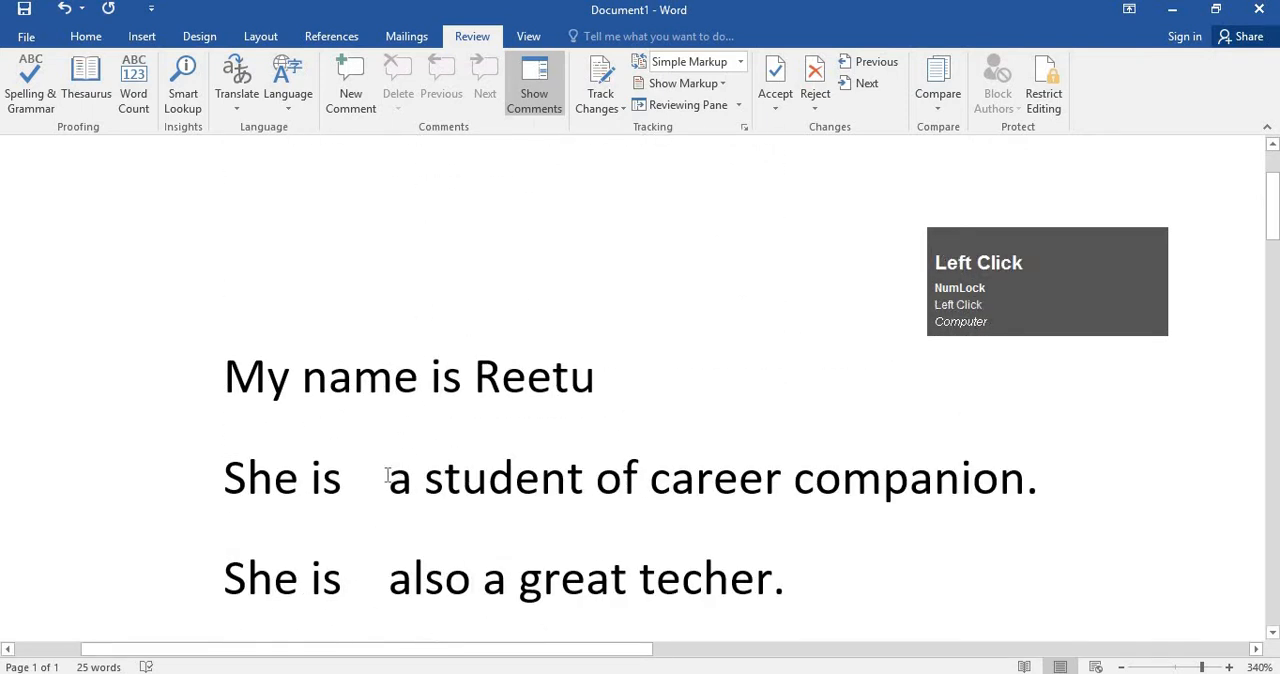
{"action": "key", "text": "BackSpace"}
{"action": "key", "text": "BackSpace"}
{"action": "key", "text": "BackSpace"}
{"action": "key", "text": "BackSpace"}
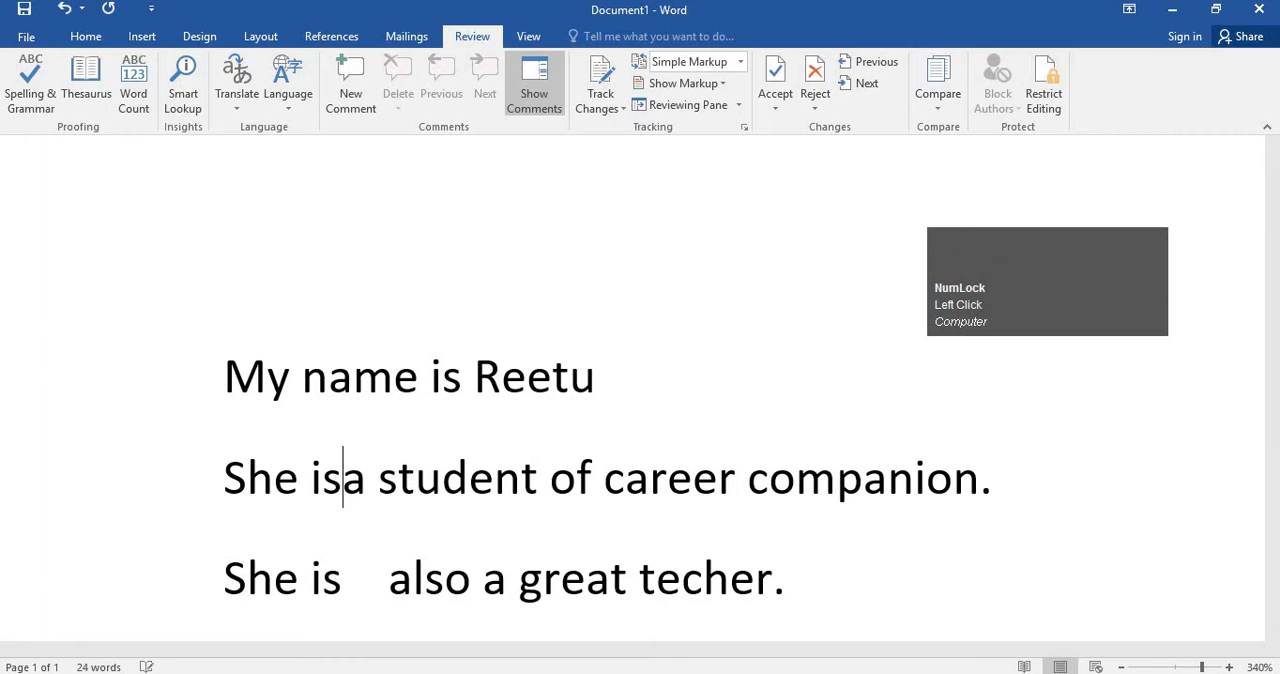
{"action": "left_click", "coordinate": [462, 405]}
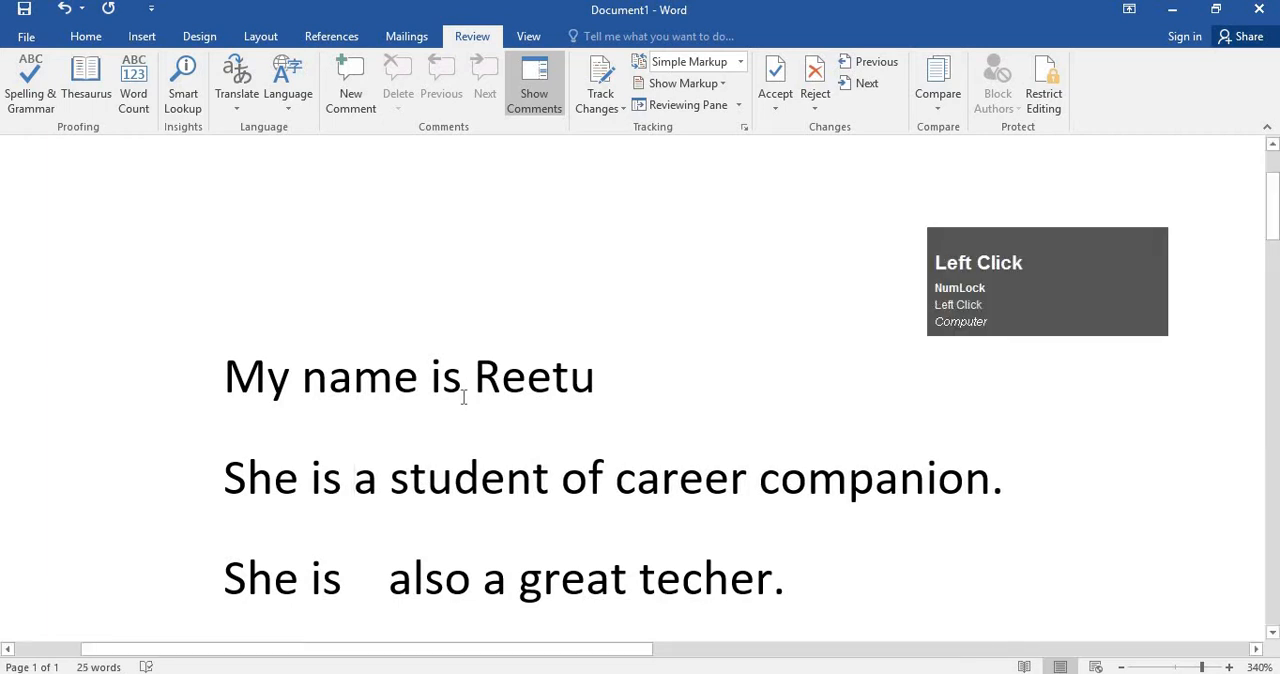
{"action": "left_click", "coordinate": [344, 470]}
{"action": "left_click", "coordinate": [488, 432]}
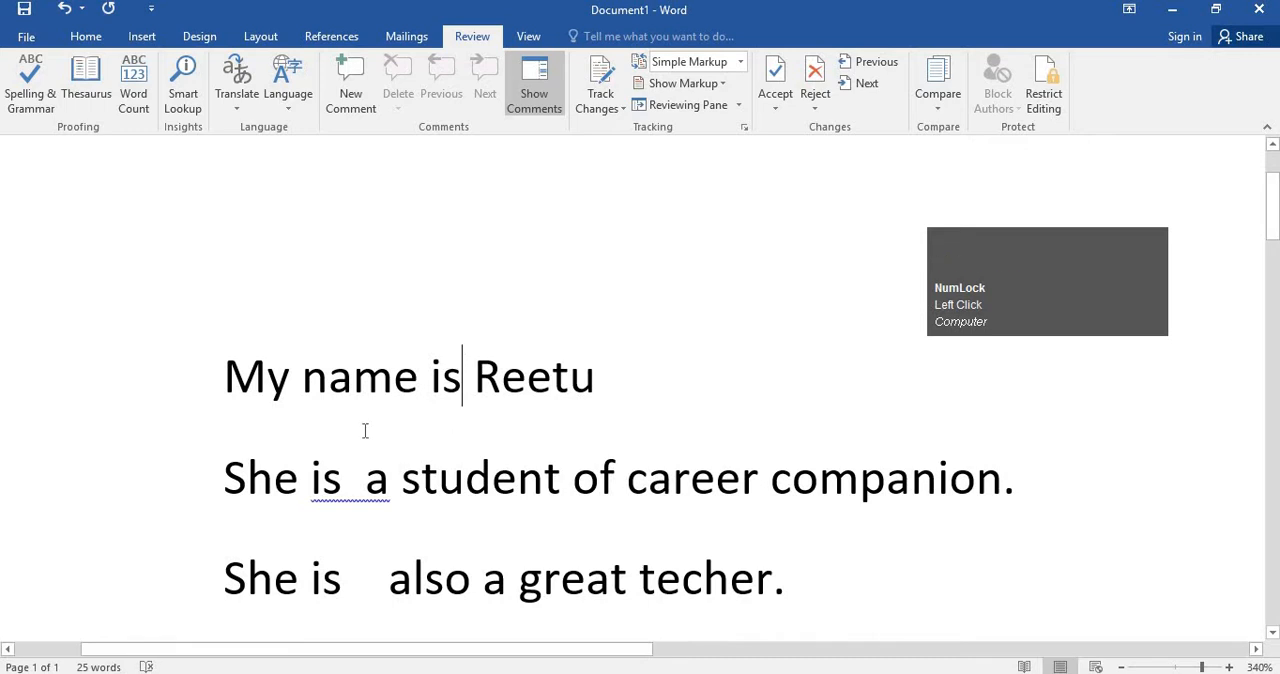
Correct the double space in the second sentence with the suggested "is a" and run the Spelling & Grammar check on the document.
{"action": "scroll", "coordinate": [377, 420], "scroll_direction": "down", "scroll_amount": 1}
{"action": "right_click", "coordinate": [368, 340]}
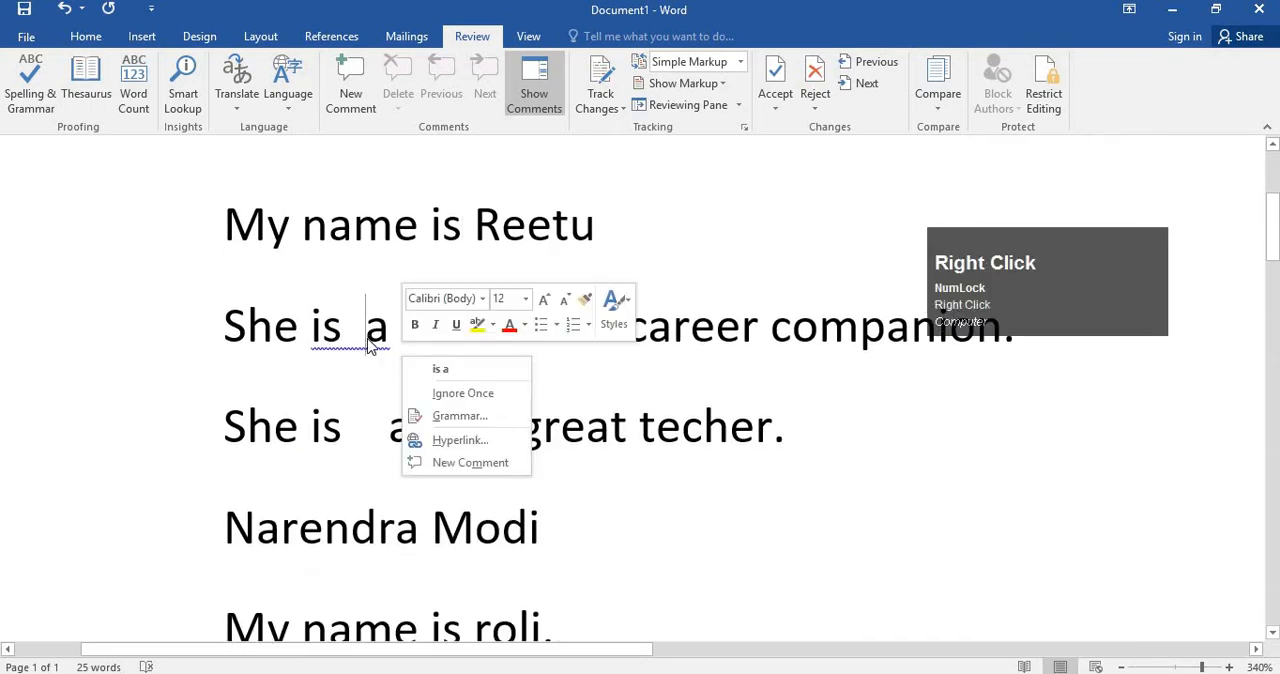
{"action": "left_click", "coordinate": [493, 370]}
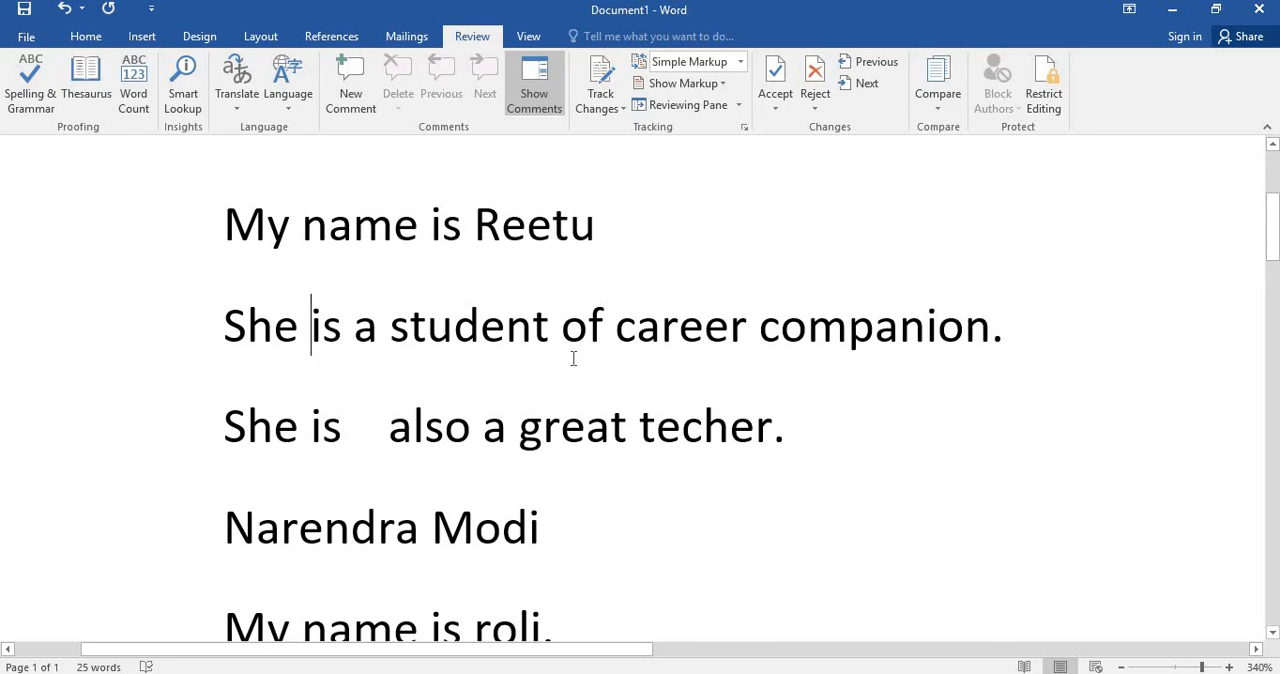
{"action": "left_click", "coordinate": [30, 88]}
{"action": "left_click", "coordinate": [647, 398]}
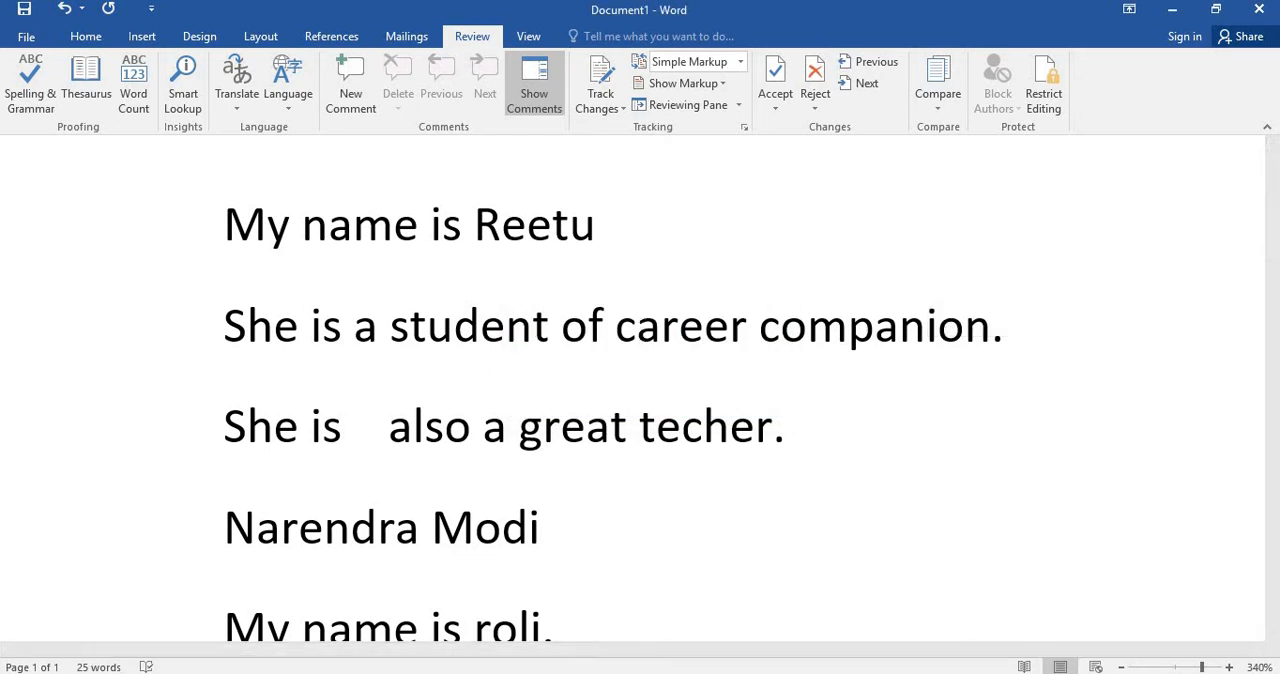
Switch to Chrome and search Google for "letter to dear friend" in a new tab.
{"action": "left_click", "coordinate": [576, 672]}
{"action": "left_click", "coordinate": [524, 643]}
{"action": "left_click", "coordinate": [900, 10]}
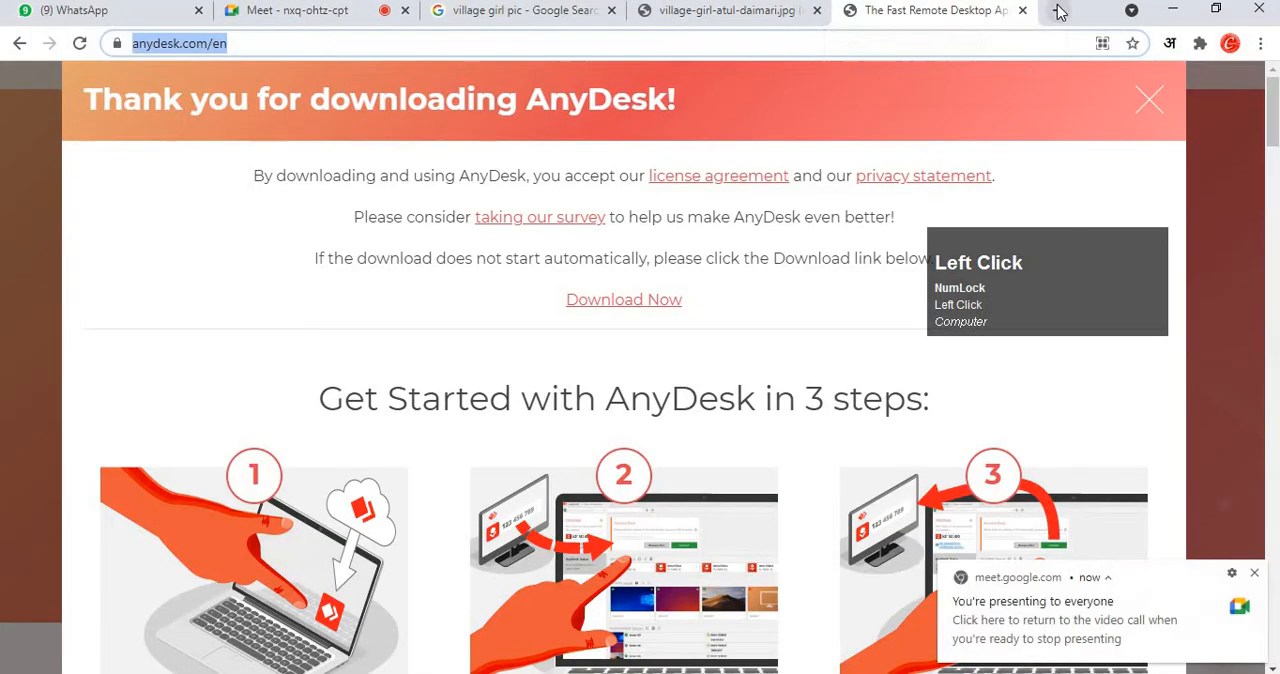
{"action": "left_click_drag", "start_coordinate": [257, 175], "coordinate": [651, 398]}
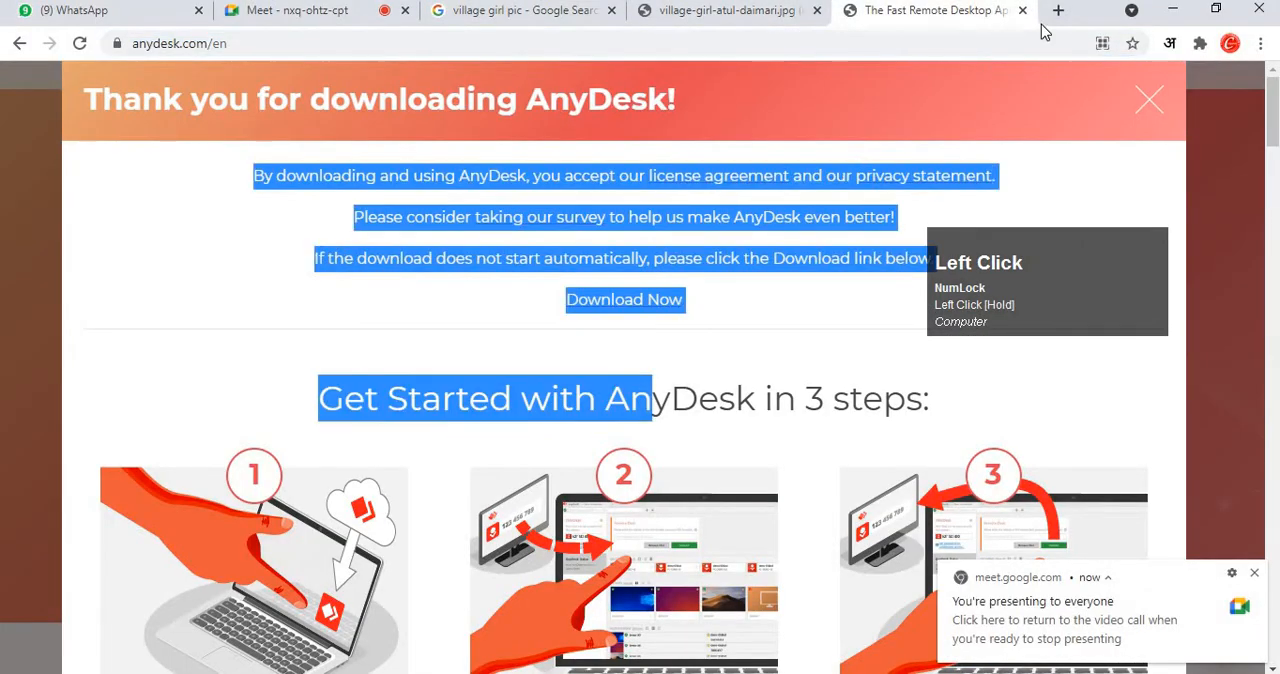
{"action": "left_click", "coordinate": [1058, 10]}
{"action": "type", "text": "letter"}
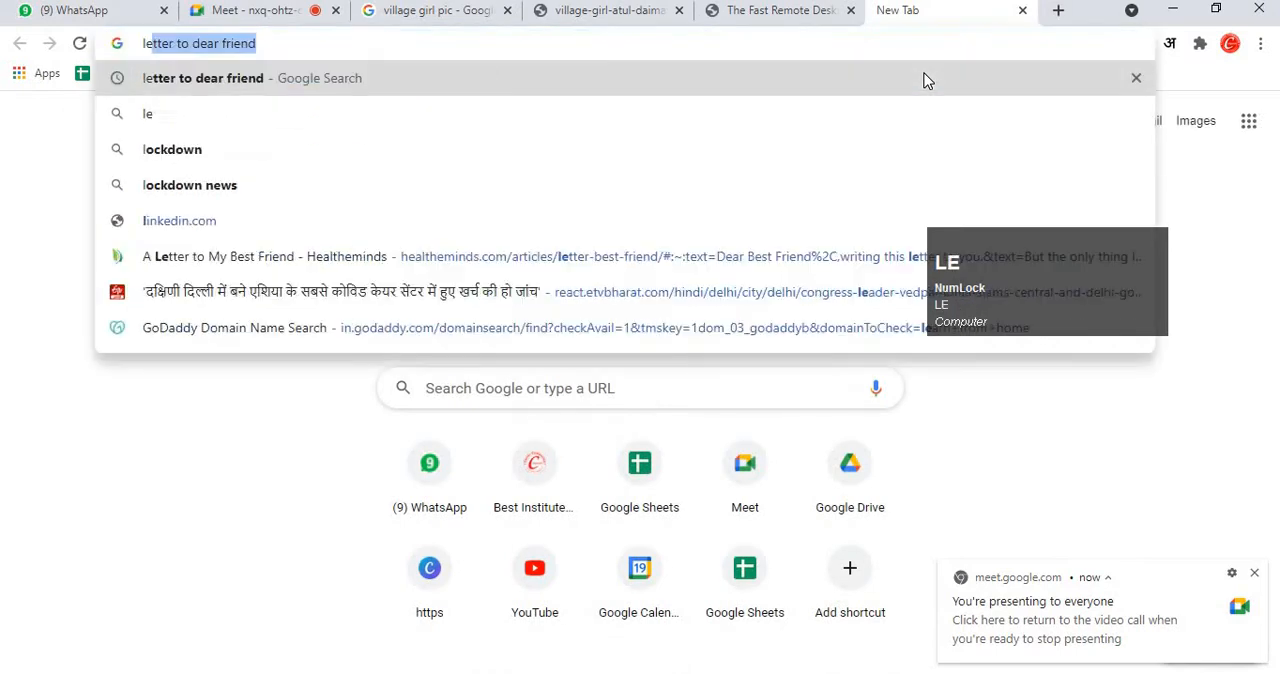
{"action": "key", "text": "Return"}
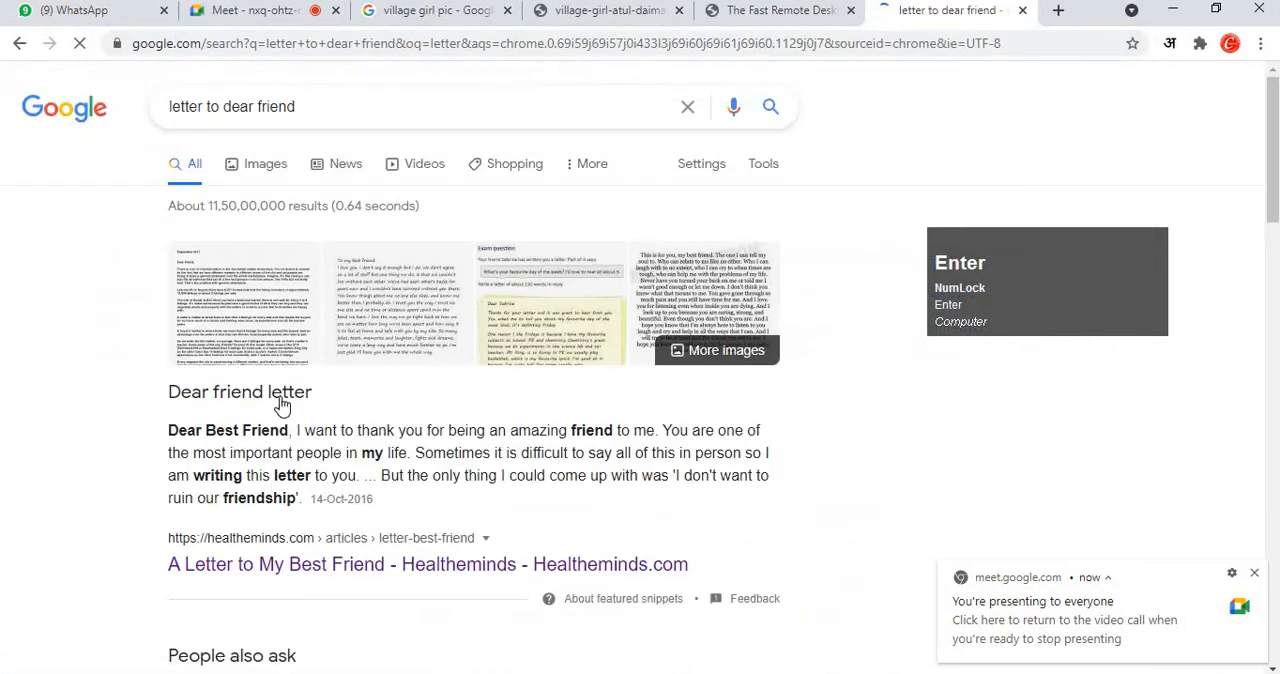
Copy the "Dear Best Friend" snippet together with its Healtheminds result title and return to the Word document.
{"action": "mouse_move", "coordinate": [183, 432]}
{"action": "left_mouse_down"}
{"action": "mouse_move", "coordinate": [386, 537]}
{"action": "mouse_move", "coordinate": [418, 540]}
{"action": "left_mouse_up"}
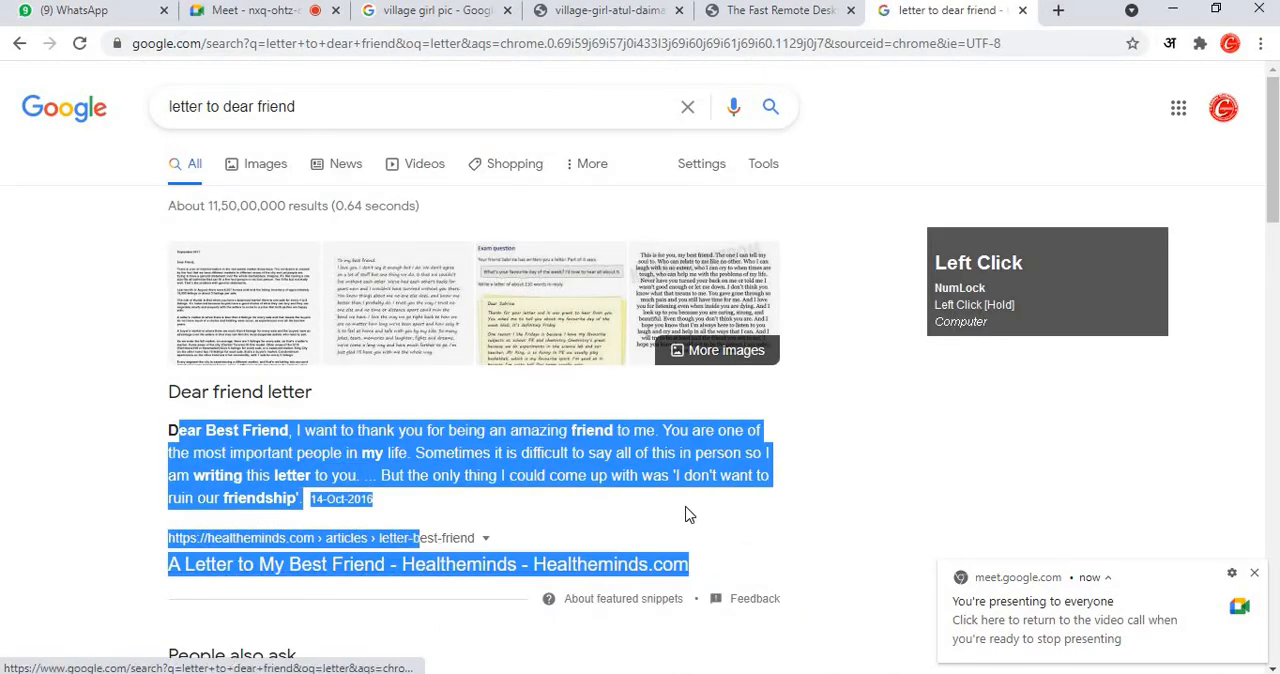
{"action": "key", "text": "ctrl+c"}
{"action": "left_click", "coordinate": [640, 672]}
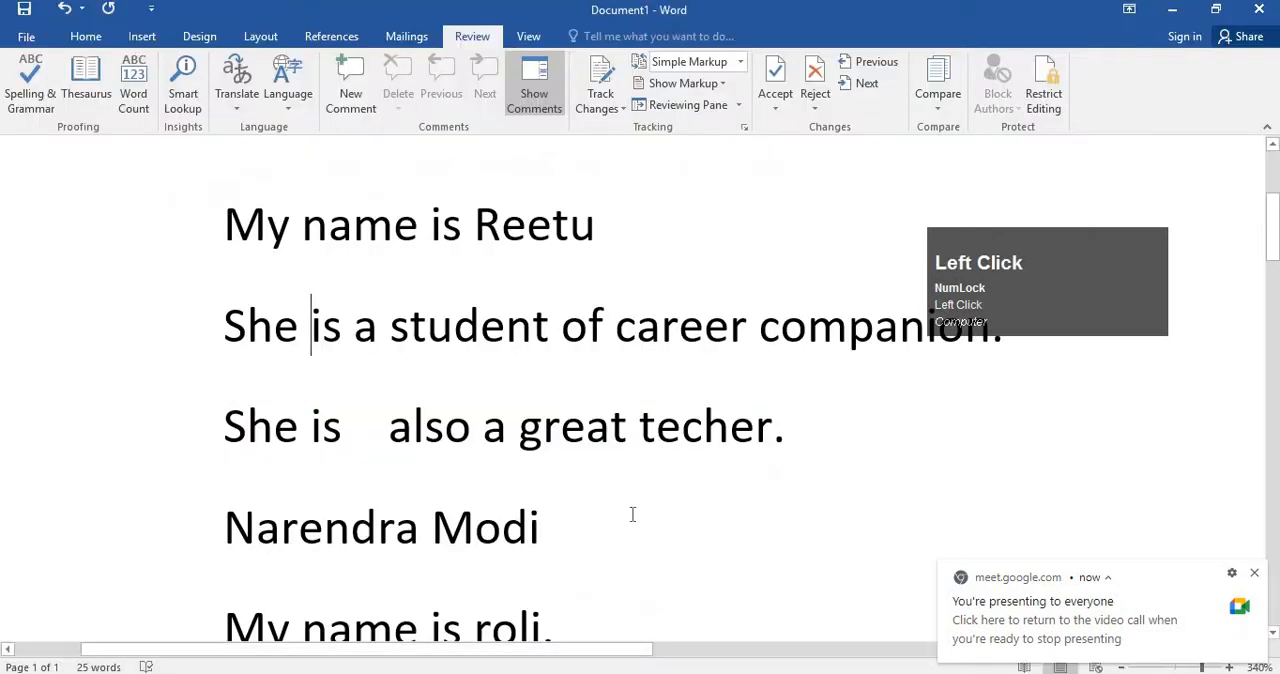
Replace the entire document text with the copied letter excerpt and place the cursor after its date.
{"action": "key", "text": "ctrl+a"}
{"action": "key", "text": "ctrl+v"}
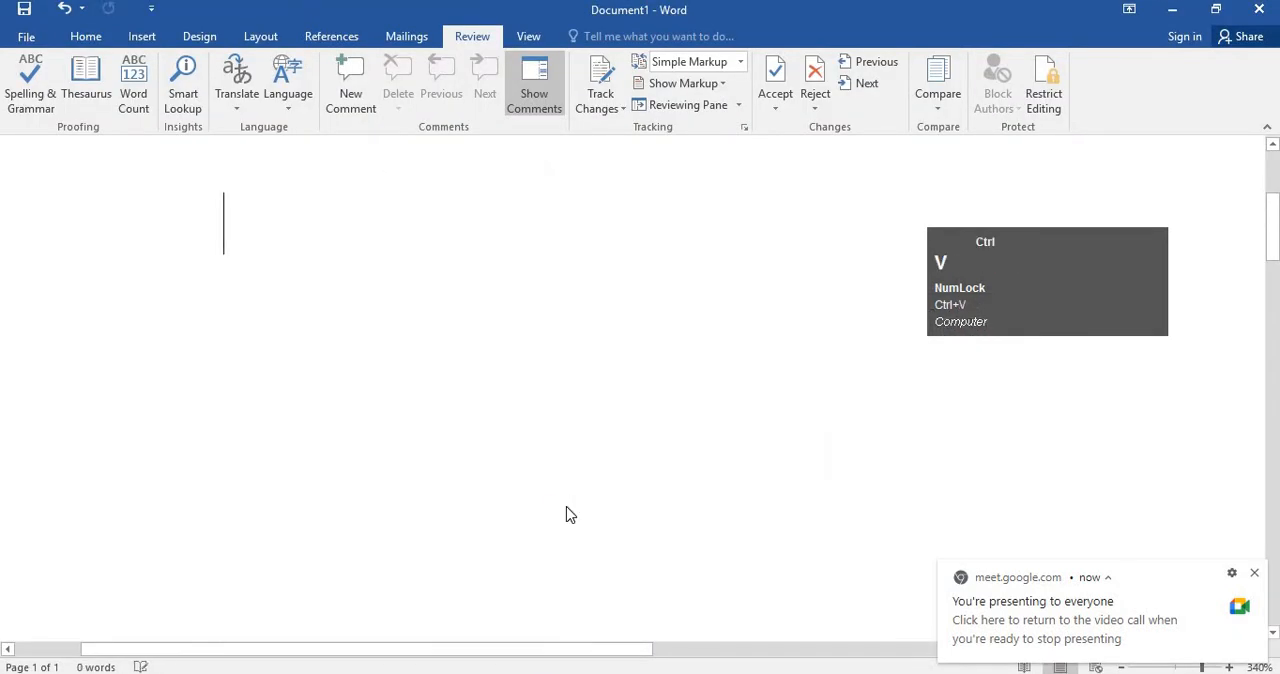
{"action": "scroll", "coordinate": [571, 508], "scroll_direction": "up", "scroll_amount": 2}
{"action": "scroll", "coordinate": [592, 502], "scroll_direction": "up", "scroll_amount": 2}
{"action": "scroll", "coordinate": [621, 481], "scroll_direction": "down", "scroll_amount": 20}
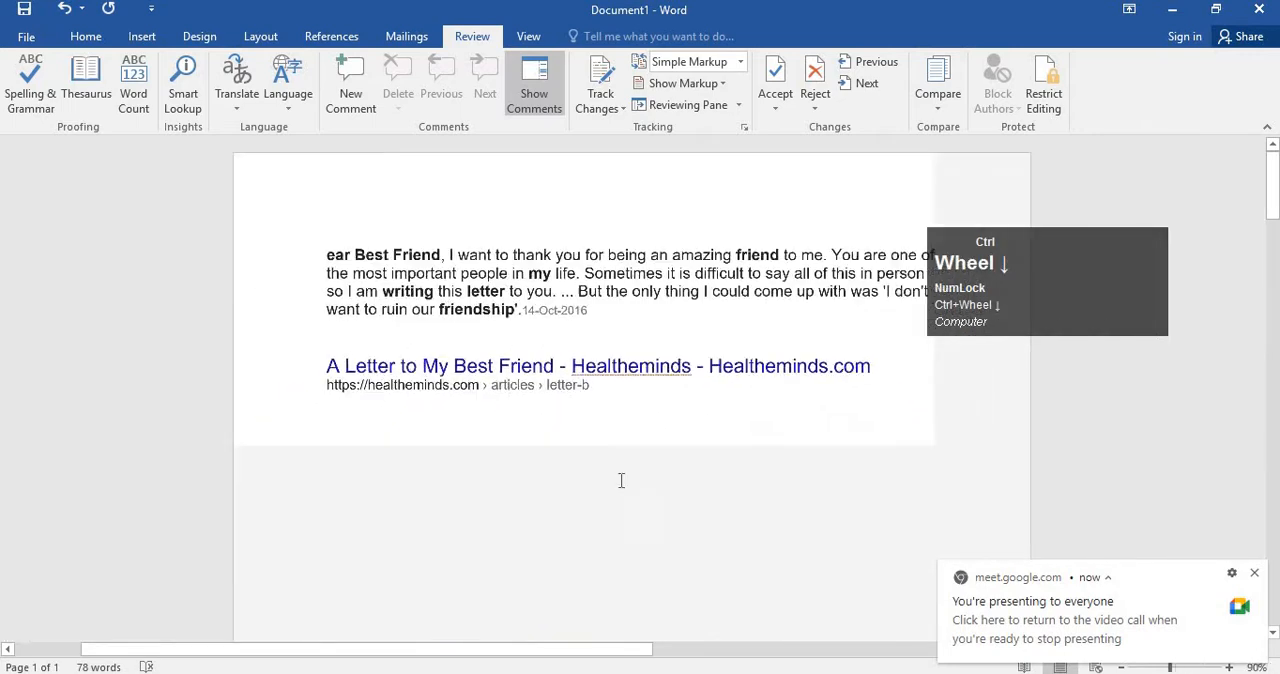
{"action": "scroll", "coordinate": [622, 440], "scroll_direction": "up", "scroll_amount": 1, "text": "ctrl"}
{"action": "left_click", "coordinate": [608, 320]}
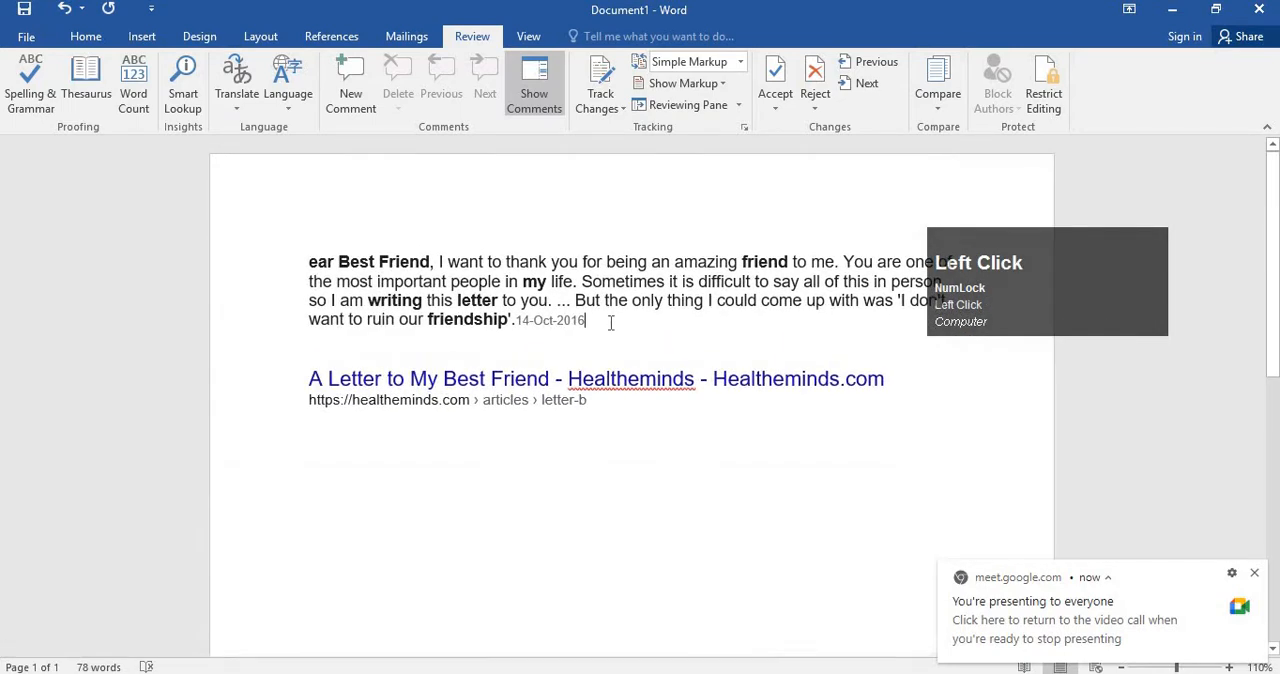
Insert several extra spaces before "difficult", "people" and "am" in the letter paragraph.
{"action": "scroll", "coordinate": [626, 420], "scroll_direction": "up", "scroll_amount": 2, "text": "ctrl"}
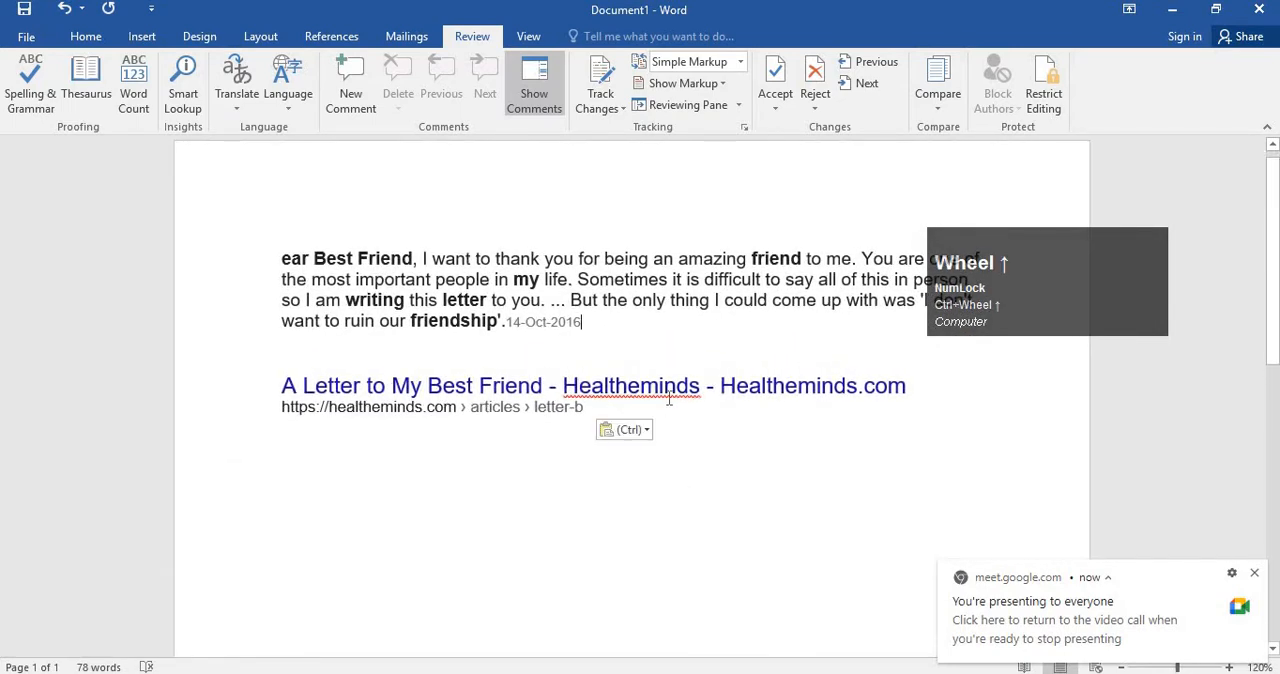
{"action": "left_click", "coordinate": [701, 280]}
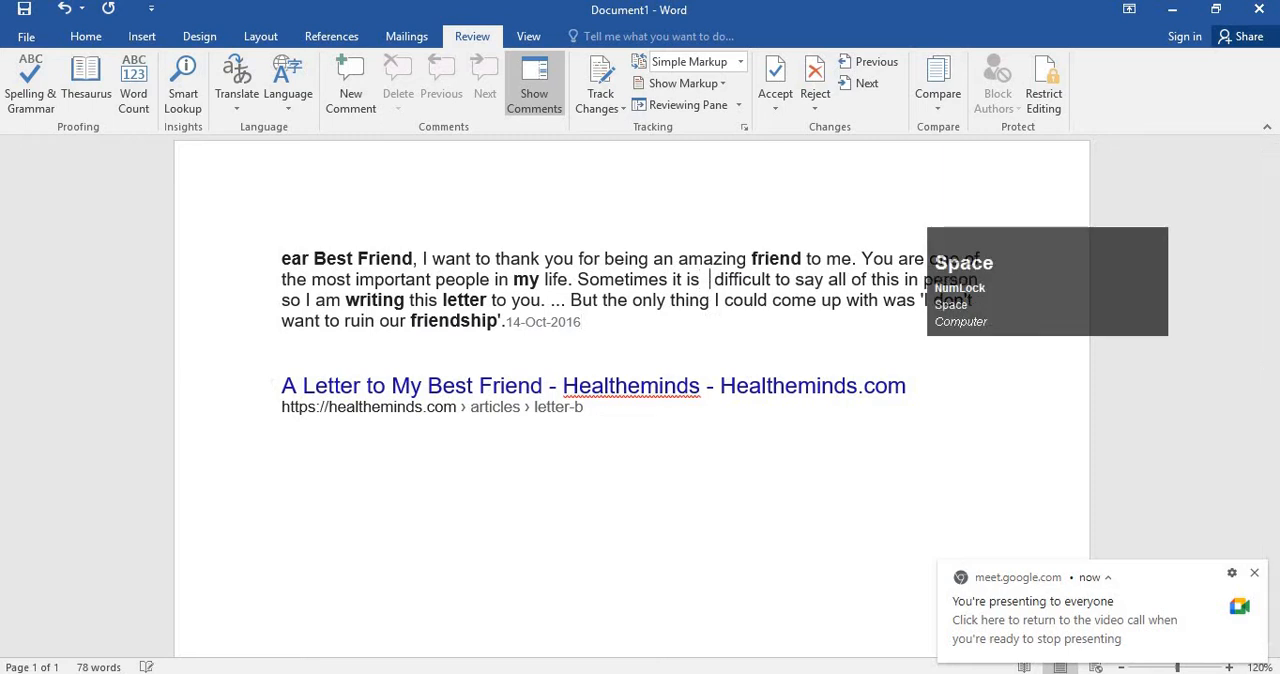
{"action": "left_click", "coordinate": [459, 300]}
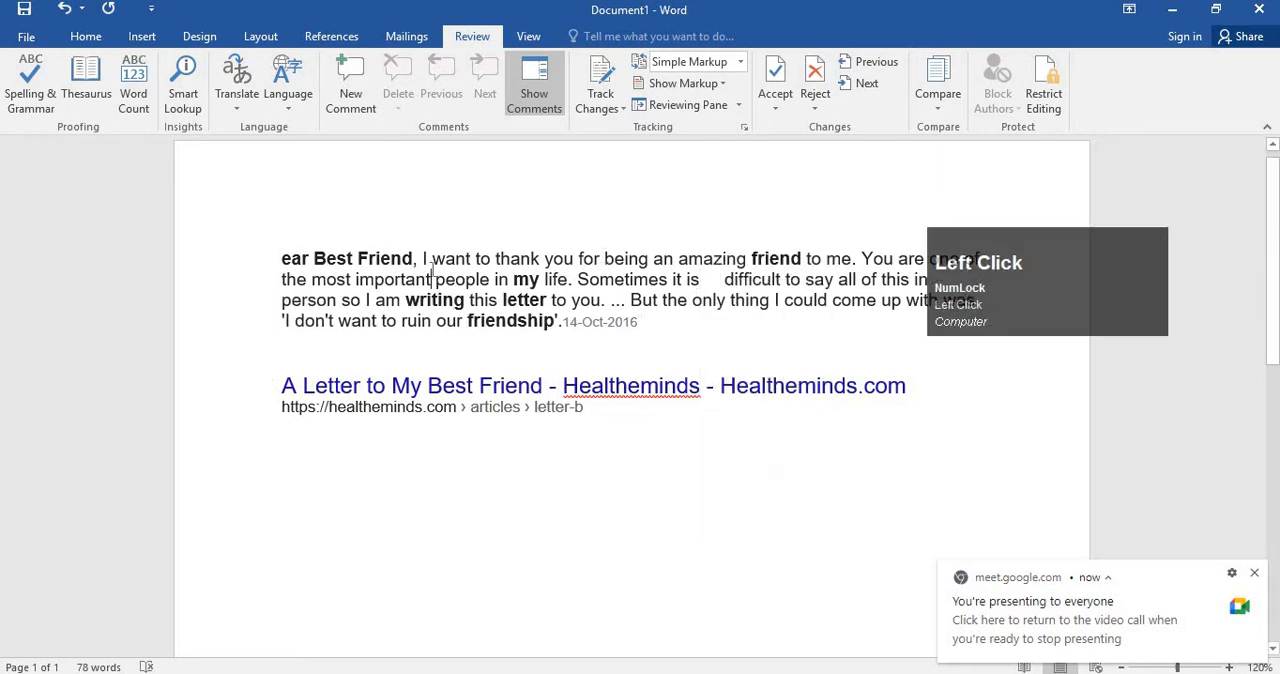
{"action": "left_click", "coordinate": [352, 300]}
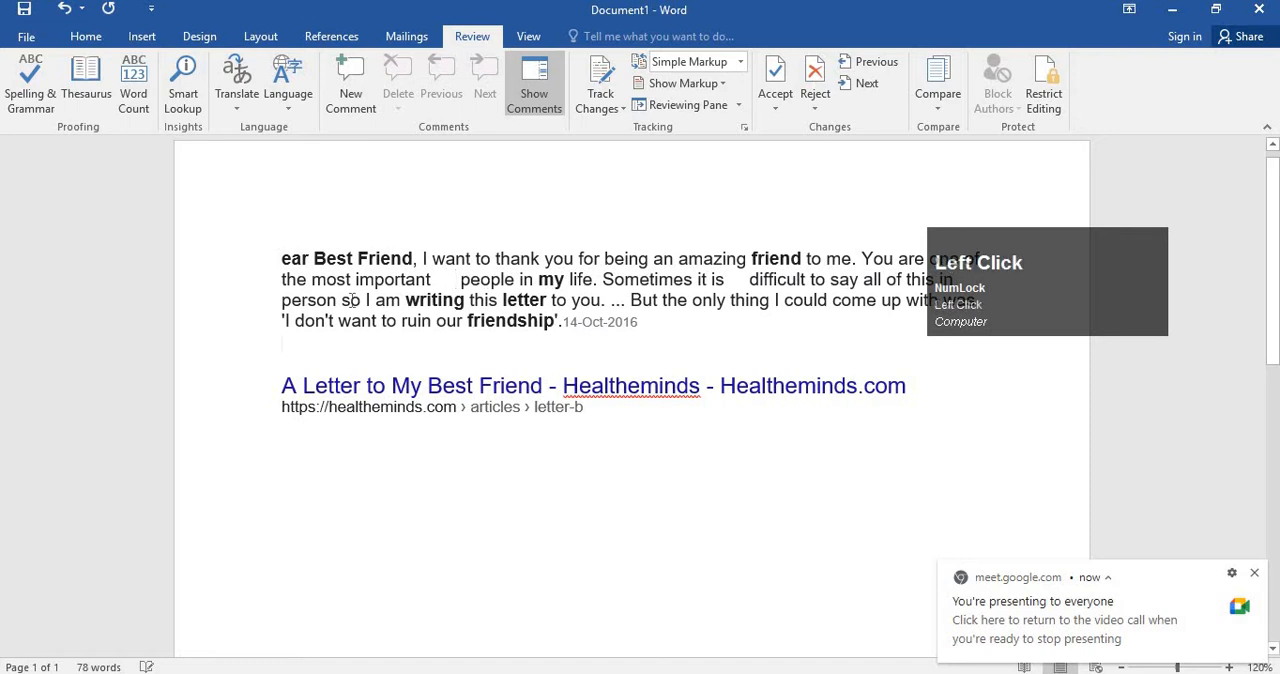
{"action": "left_click", "coordinate": [372, 300]}
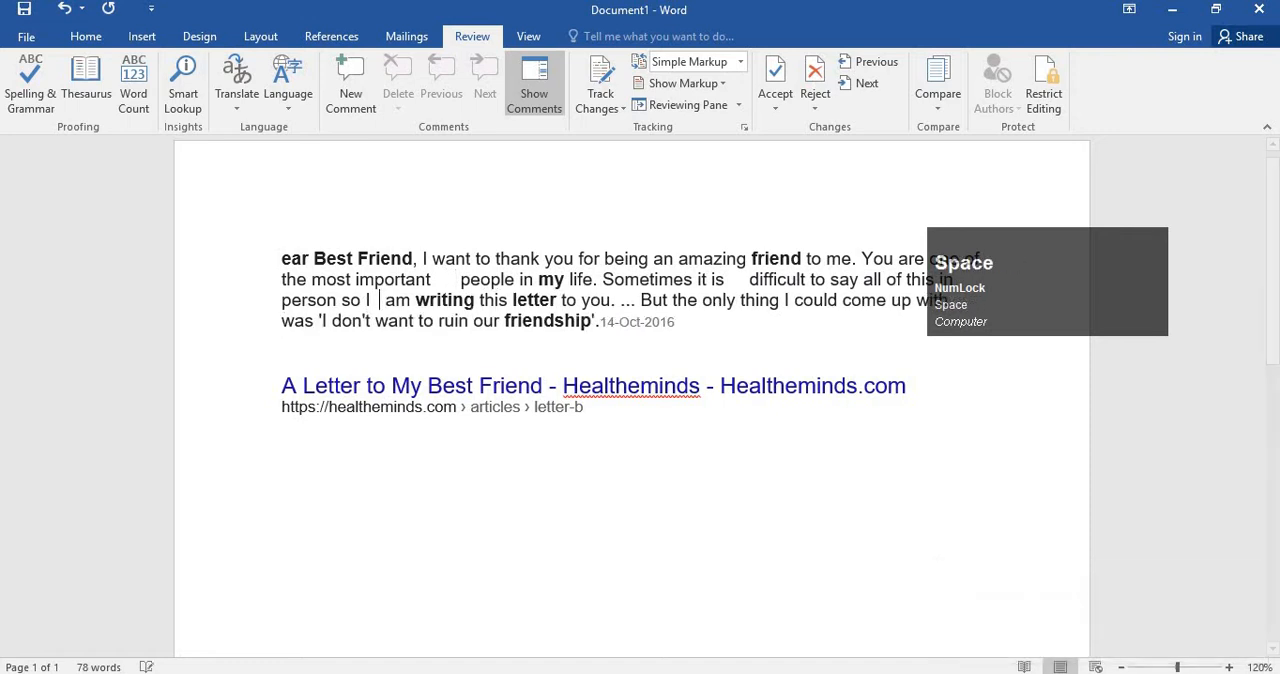
{"action": "left_click", "coordinate": [598, 300]}
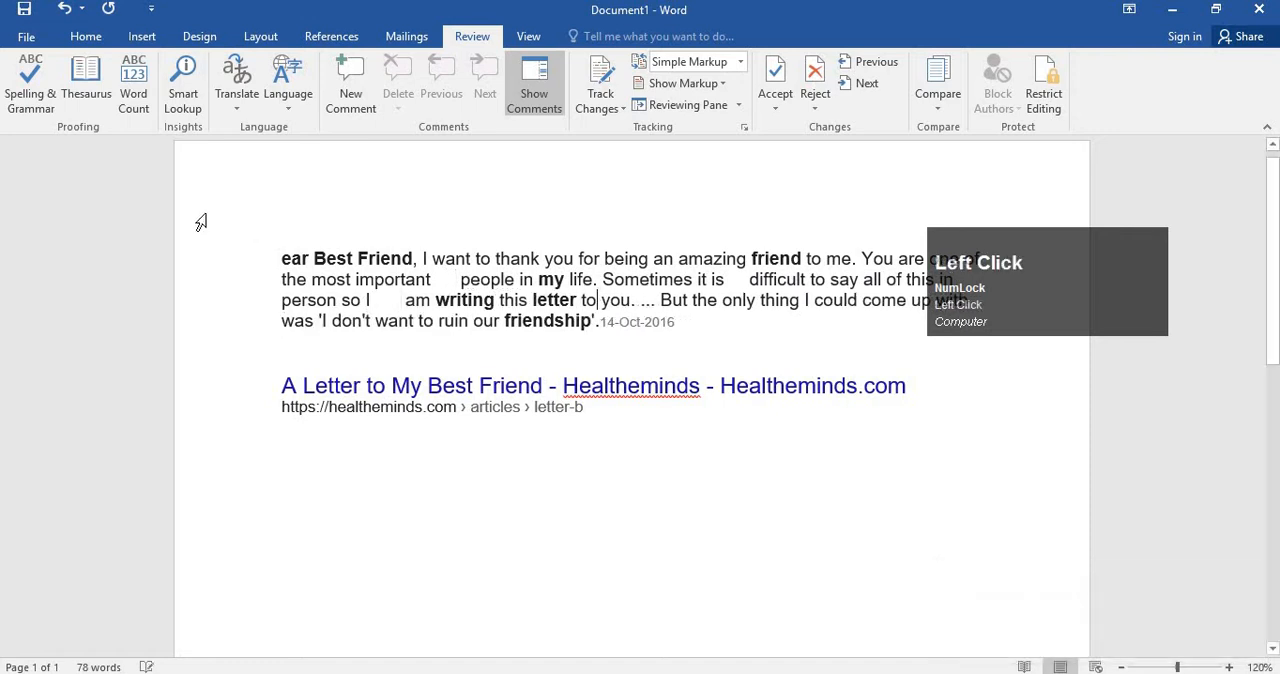
Run the Spelling & Grammar check, change "Healtheminds" in the link title to "Health minds", and finish the check.
{"action": "left_click", "coordinate": [30, 85]}
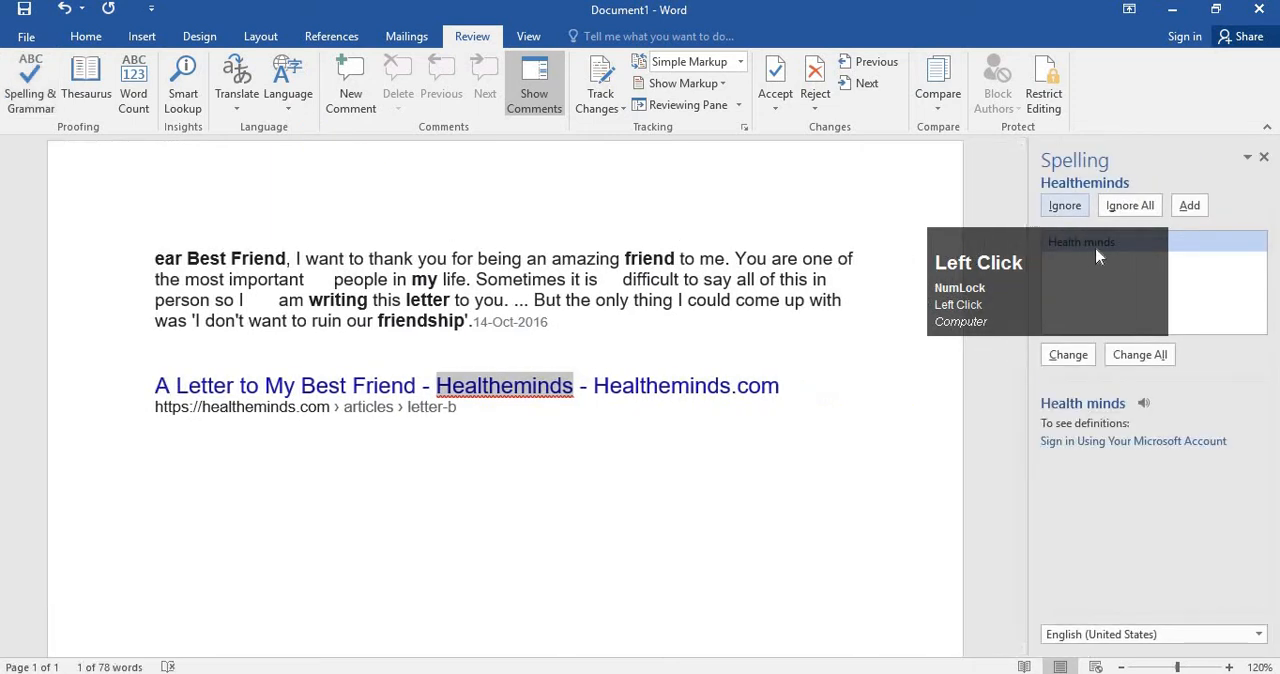
{"action": "mouse_move", "coordinate": [1095, 246]}
{"action": "left_mouse_down"}
{"action": "mouse_move", "coordinate": [489, 447]}
{"action": "mouse_move", "coordinate": [230, 497]}
{"action": "left_mouse_up"}
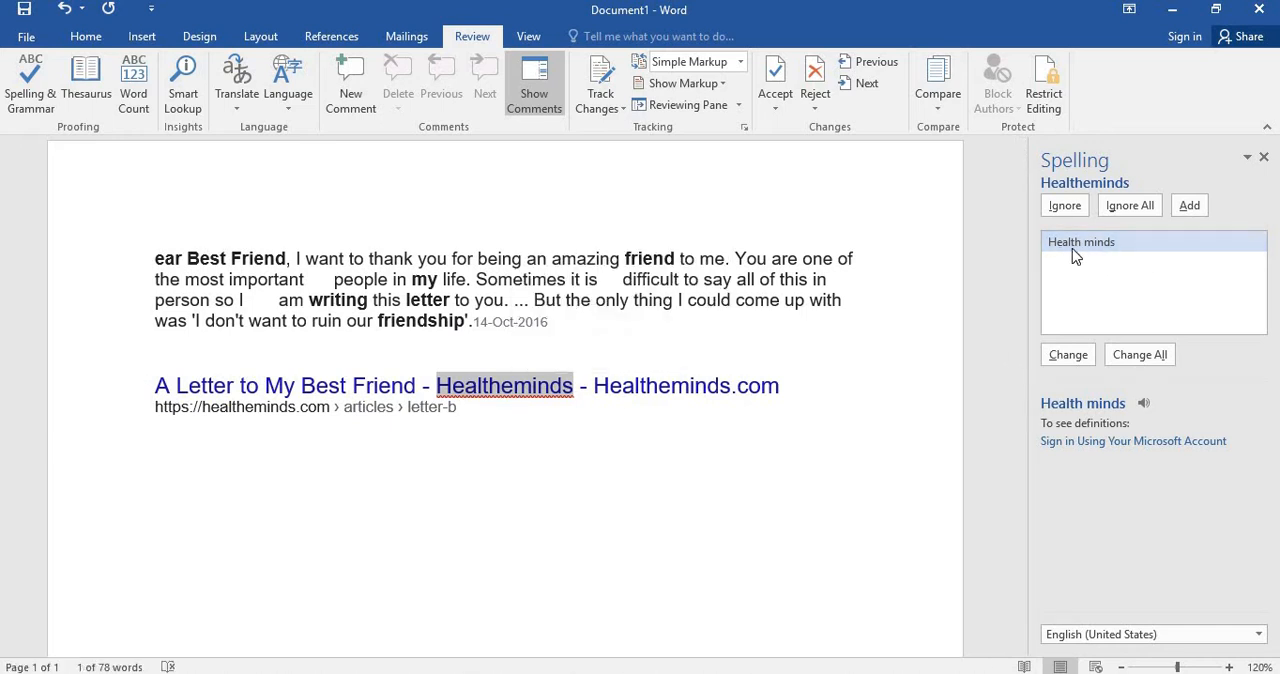
{"action": "left_click", "coordinate": [1079, 365]}
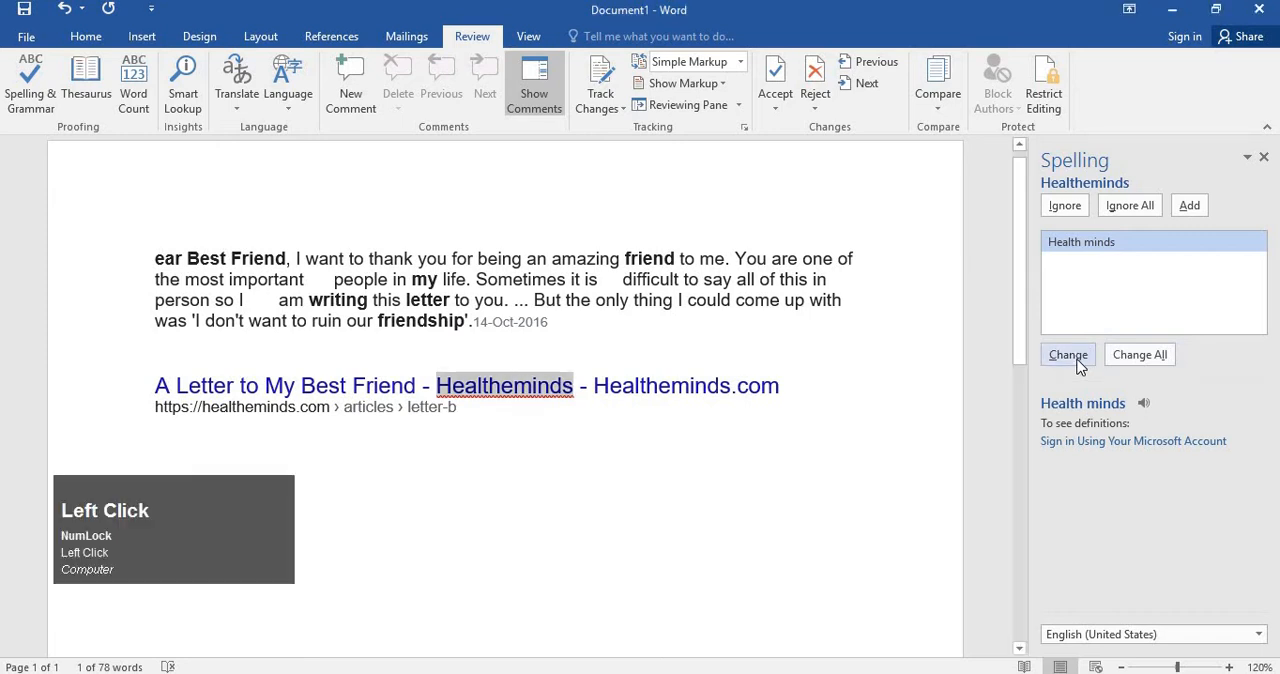
{"action": "left_click", "coordinate": [1068, 354]}
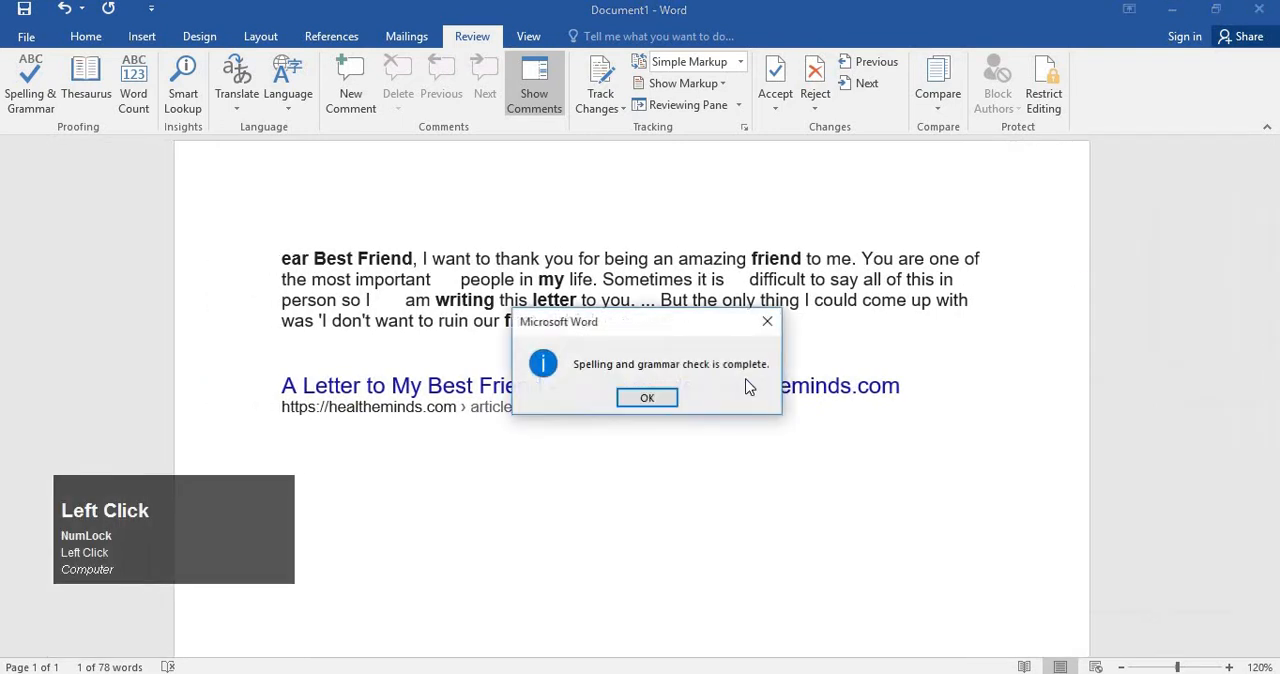
{"action": "left_click", "coordinate": [654, 397]}
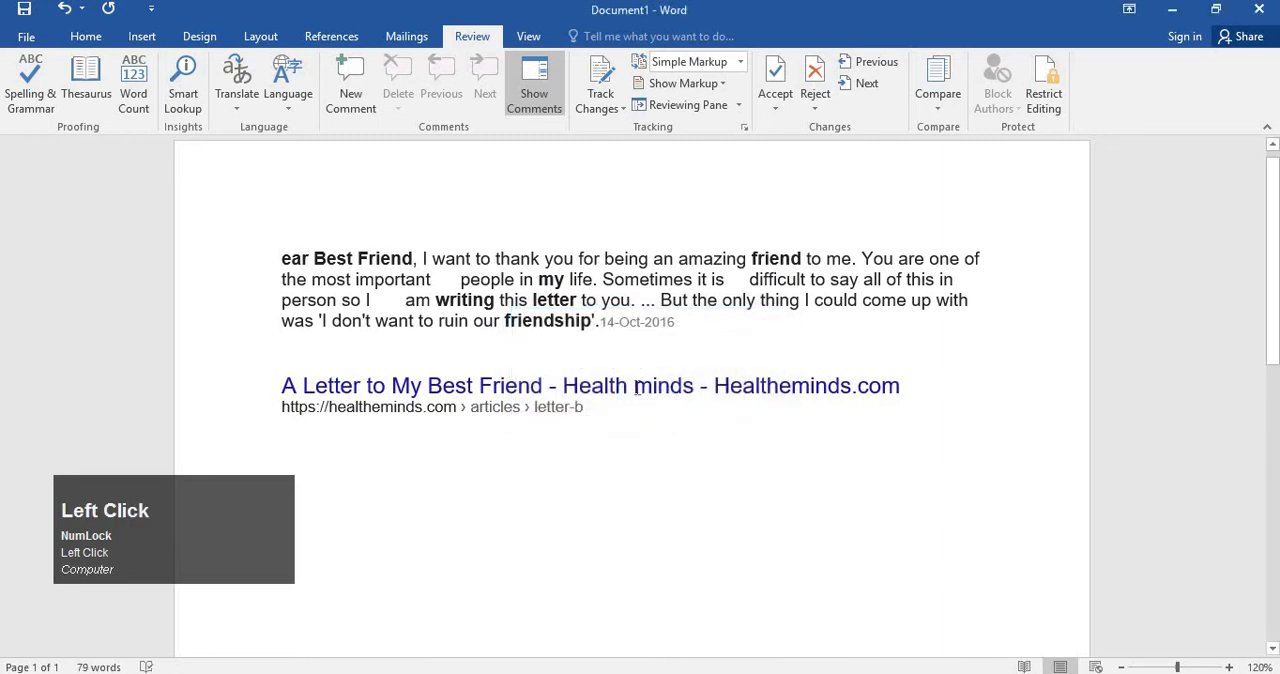
Try to start a new line after the letter's link title and after the web address below it.
{"action": "left_click_drag", "start_coordinate": [562, 386], "coordinate": [703, 386]}
{"action": "left_click", "coordinate": [722, 447]}
{"action": "left_click", "coordinate": [926, 394]}
{"action": "key", "text": "Return"}
{"action": "left_click_drag", "start_coordinate": [151, 505], "coordinate": [155, 227]}
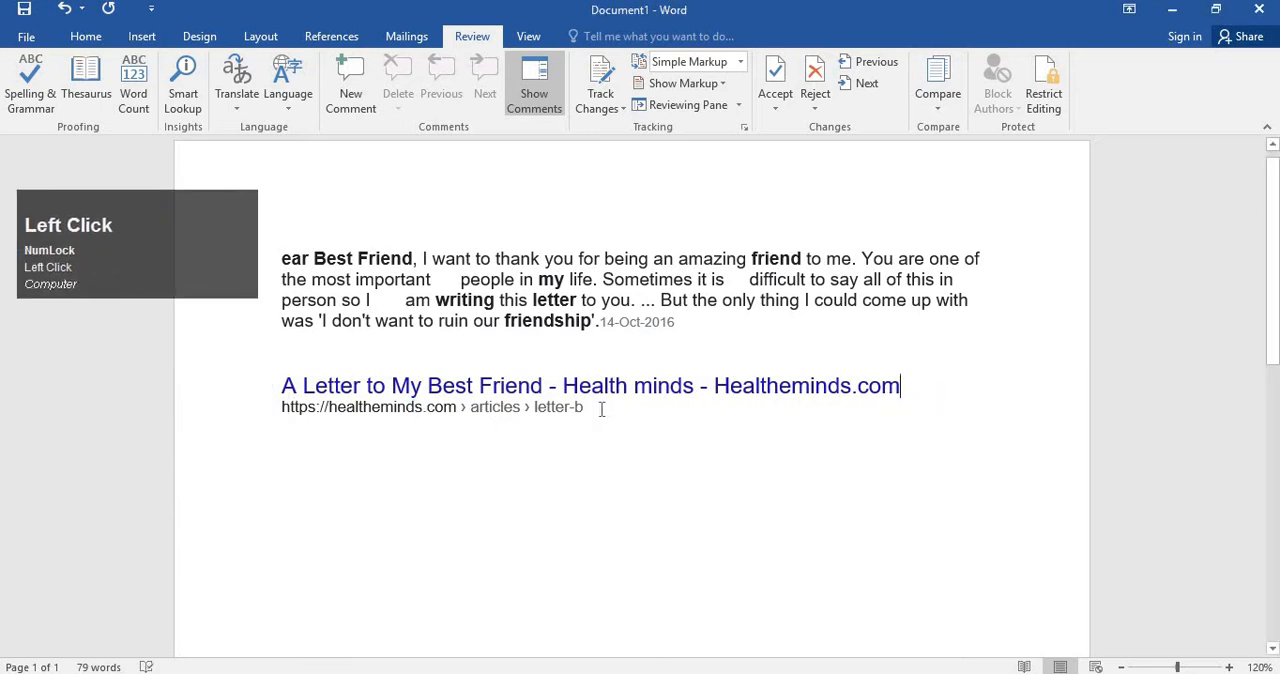
{"action": "key", "text": "Return"}
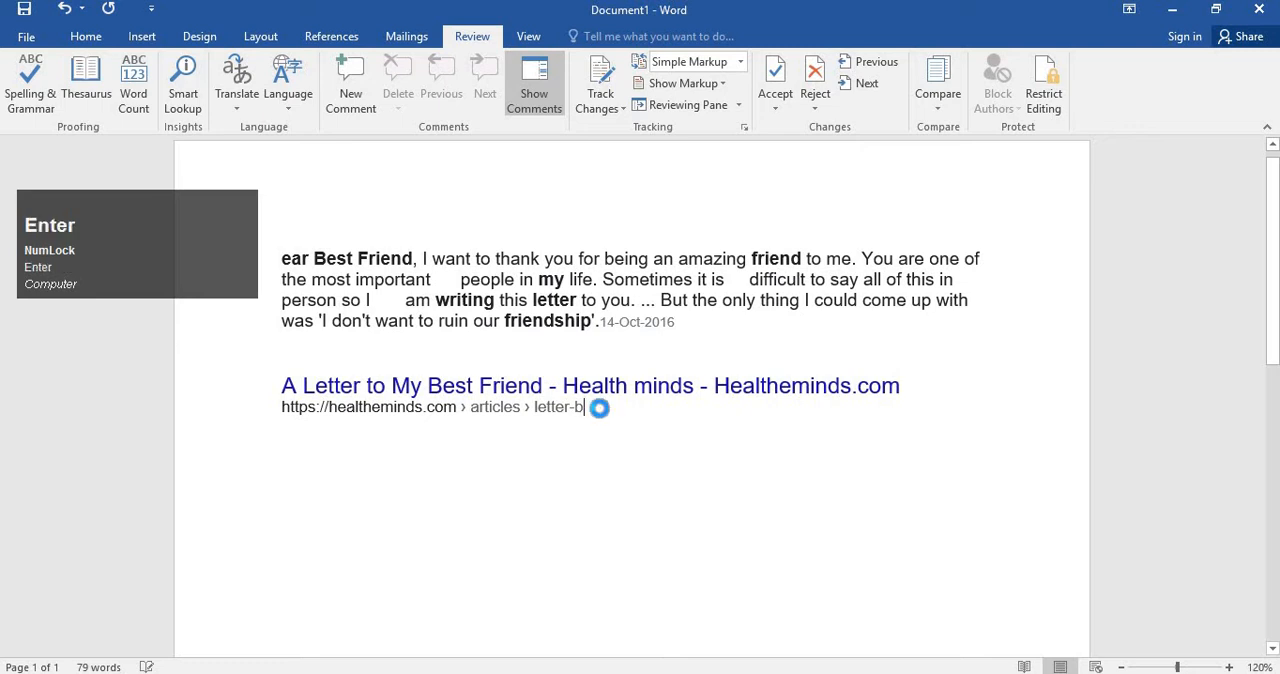
{"action": "left_click", "coordinate": [660, 420]}
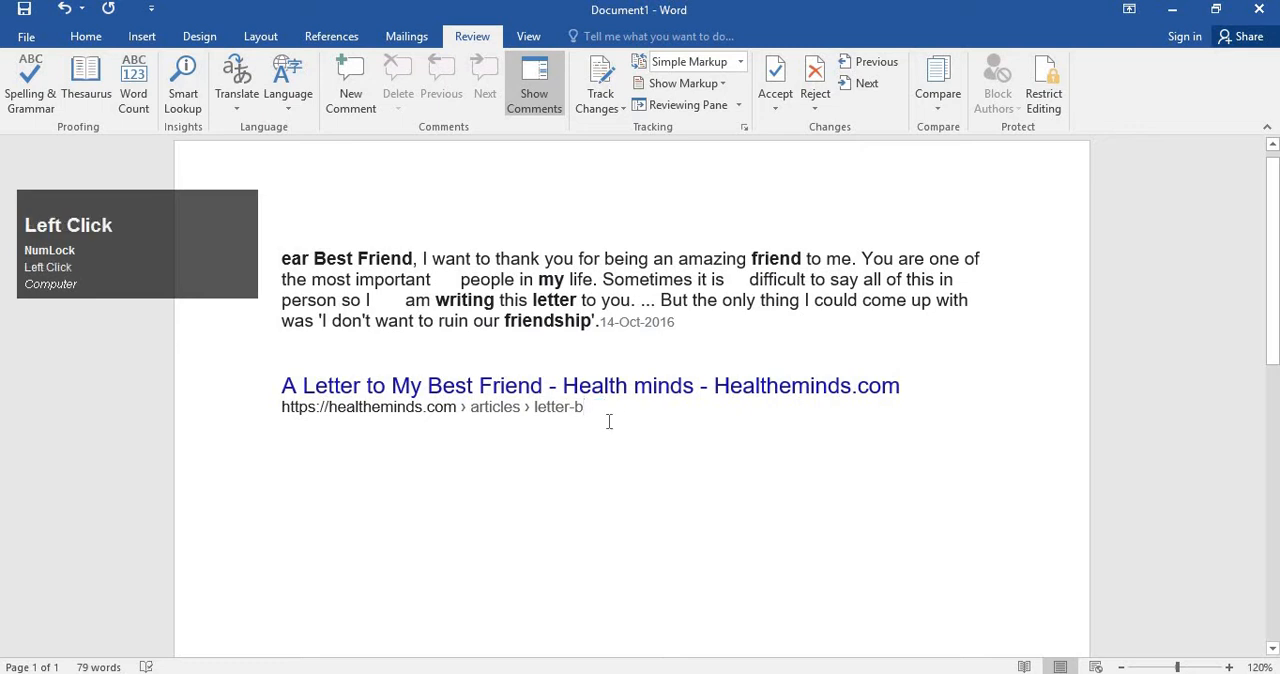
{"action": "key", "text": "shift+Return"}
{"action": "key", "text": "Return"}
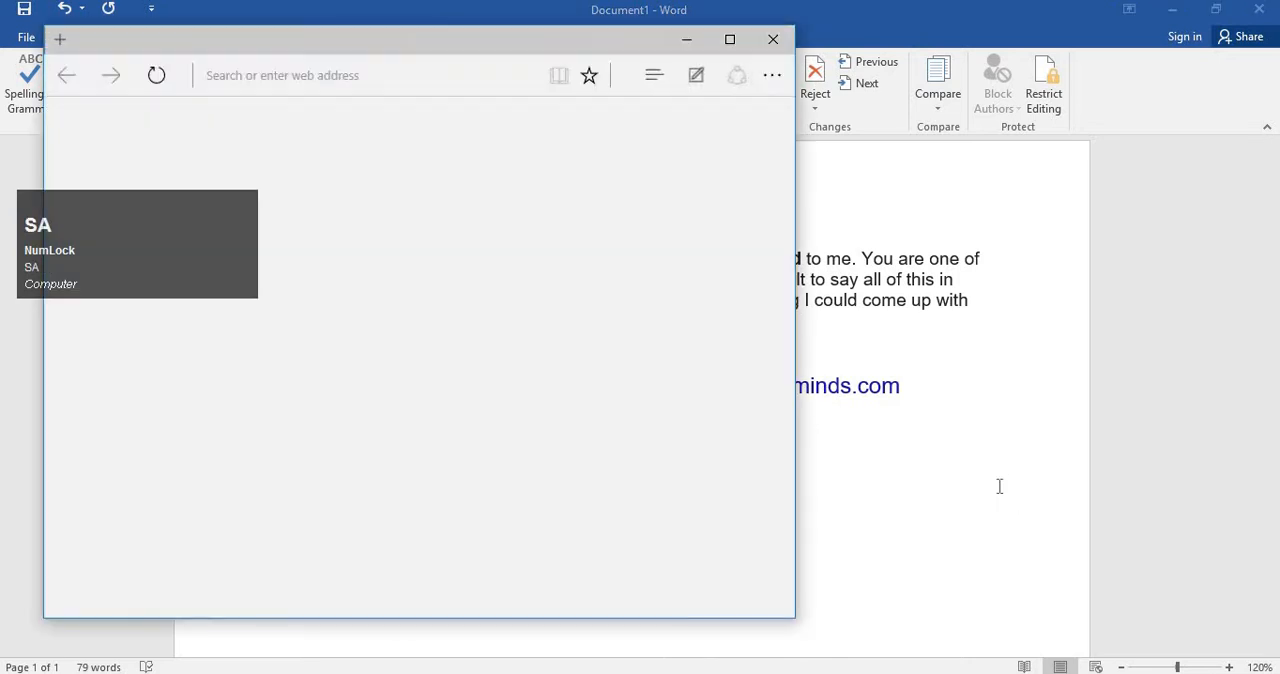
{"action": "left_click", "coordinate": [606, 458]}
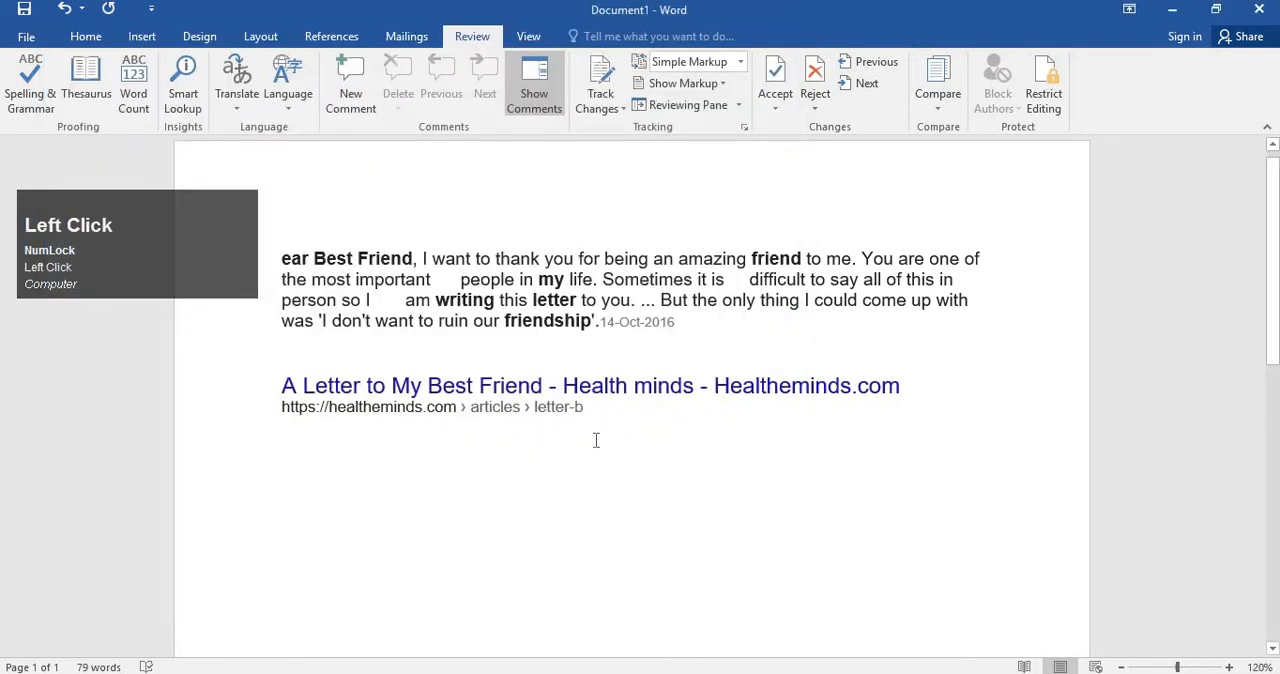
{"action": "key", "text": "Return"}
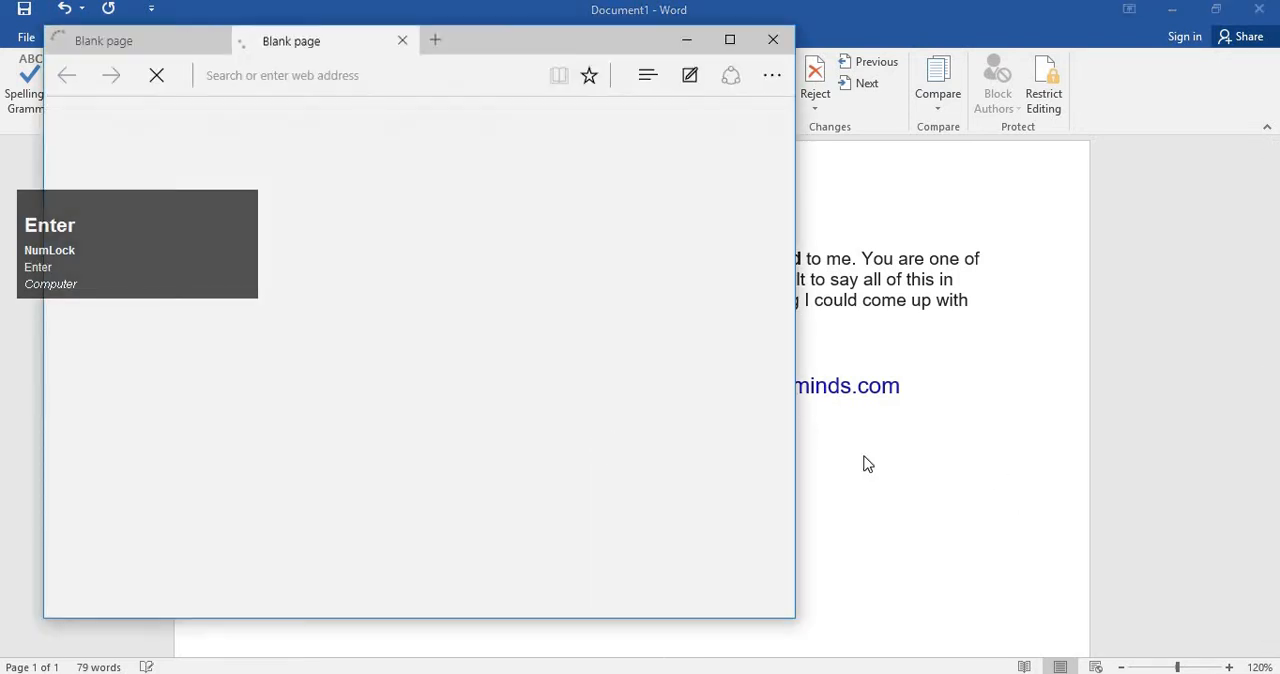
{"action": "left_click", "coordinate": [866, 463]}
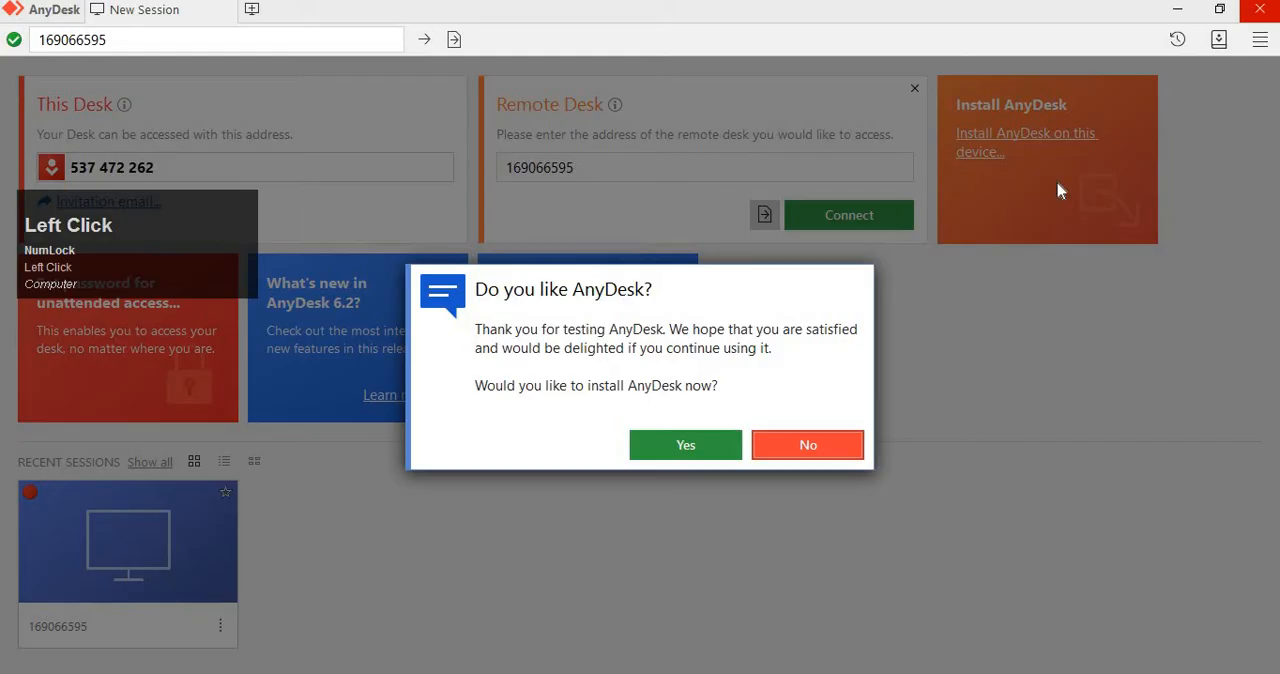
Try to install AnyDesk with the beta version enabled, and return to the Word document.
{"action": "left_click", "coordinate": [697, 445]}
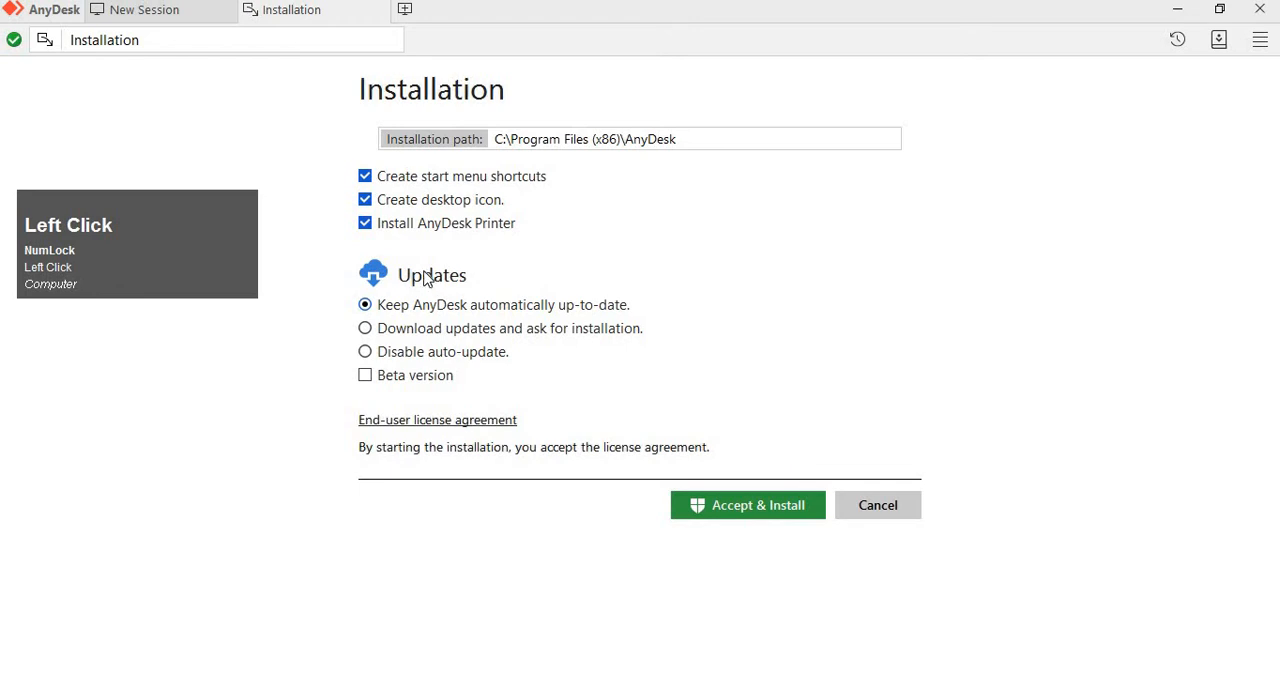
{"action": "left_click", "coordinate": [413, 378]}
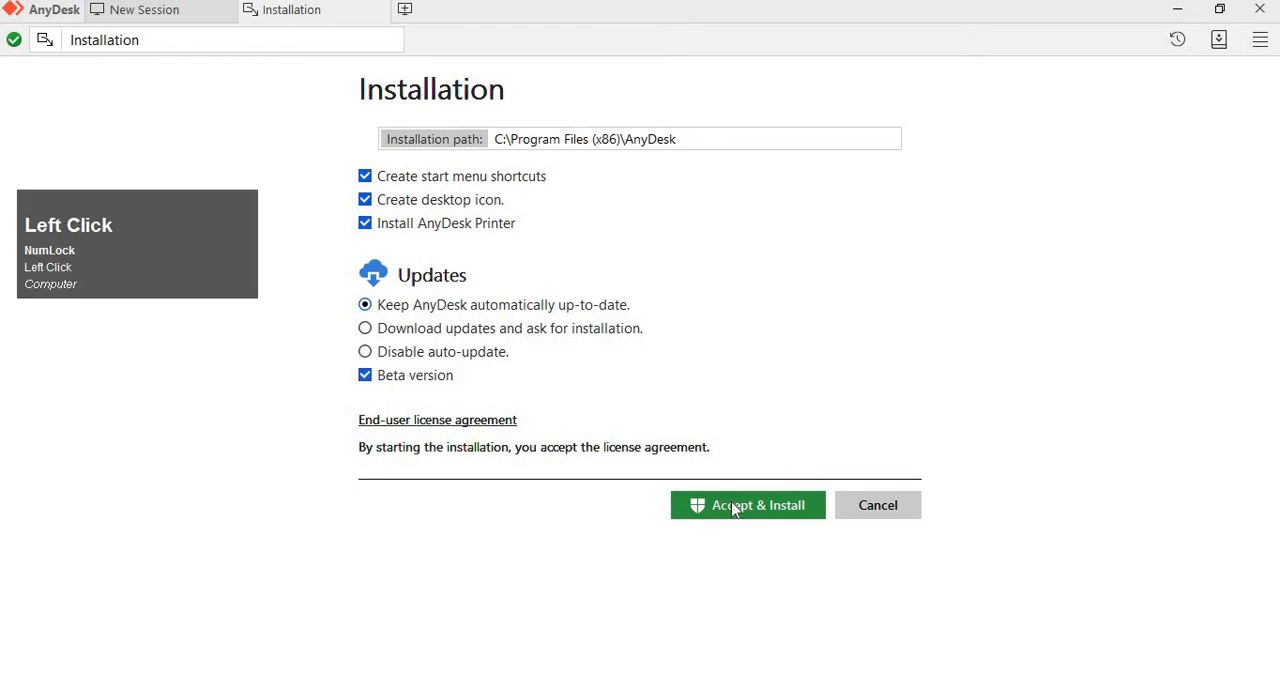
{"action": "left_click", "coordinate": [735, 505]}
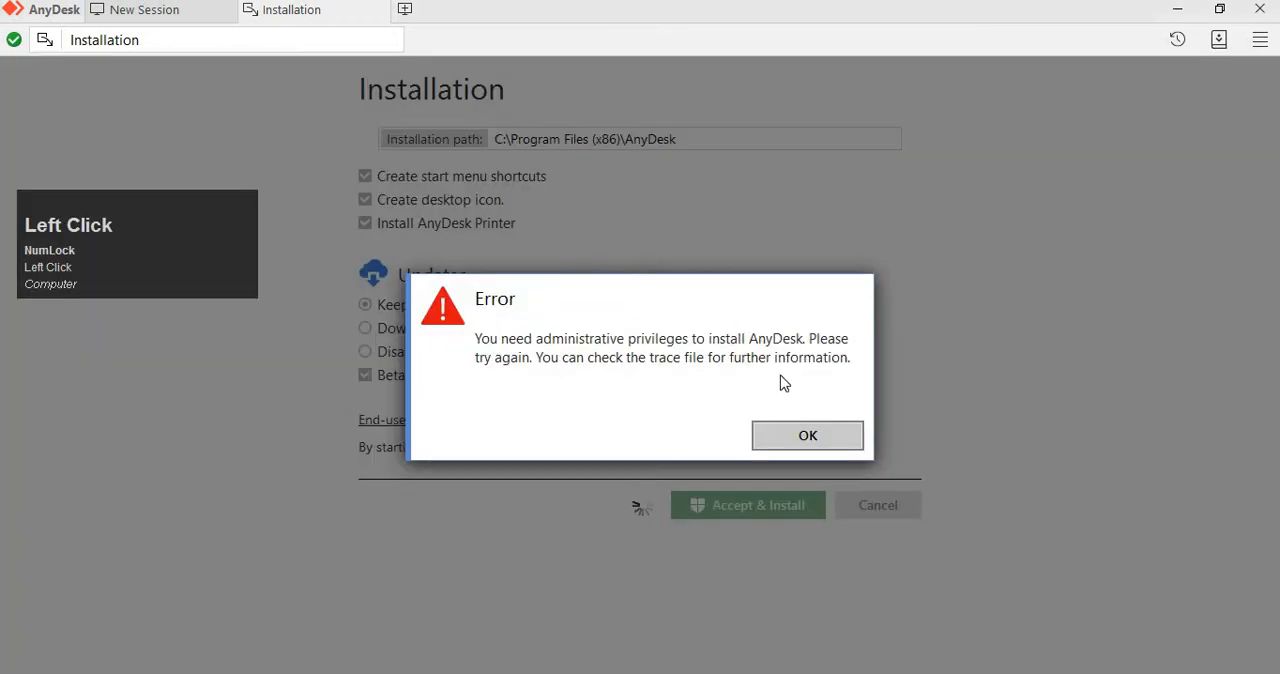
{"action": "left_click", "coordinate": [798, 434]}
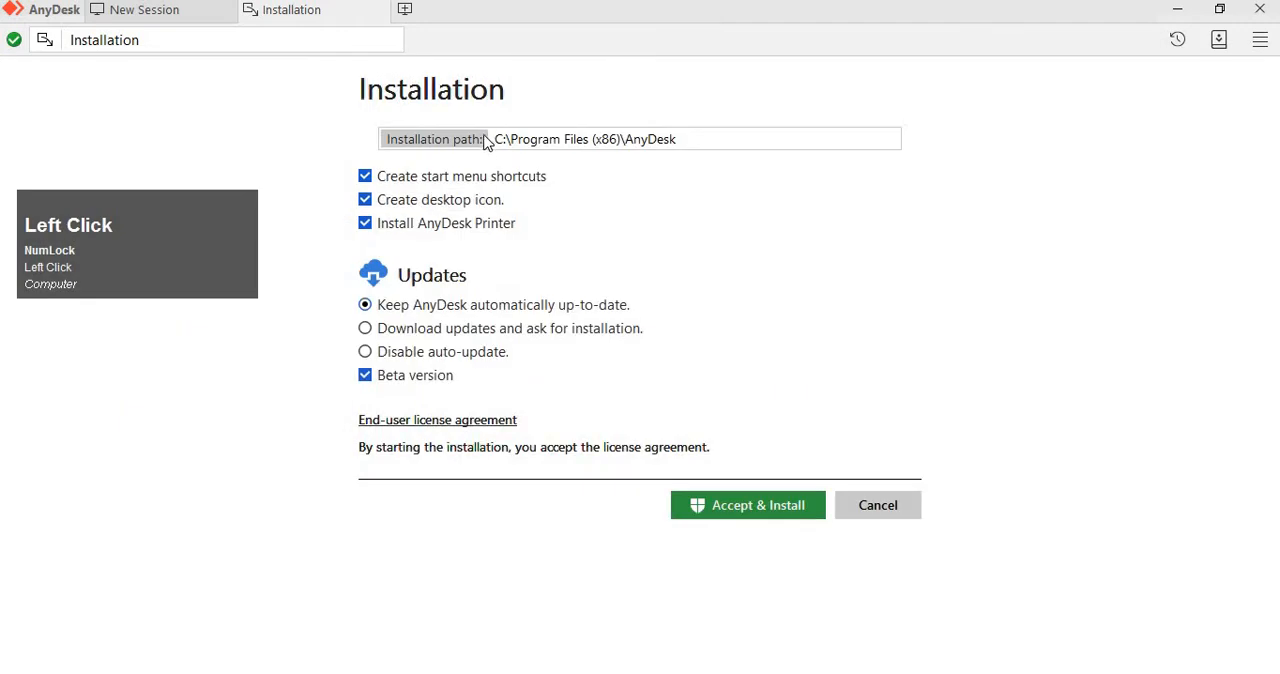
{"action": "right_click", "coordinate": [349, 17]}
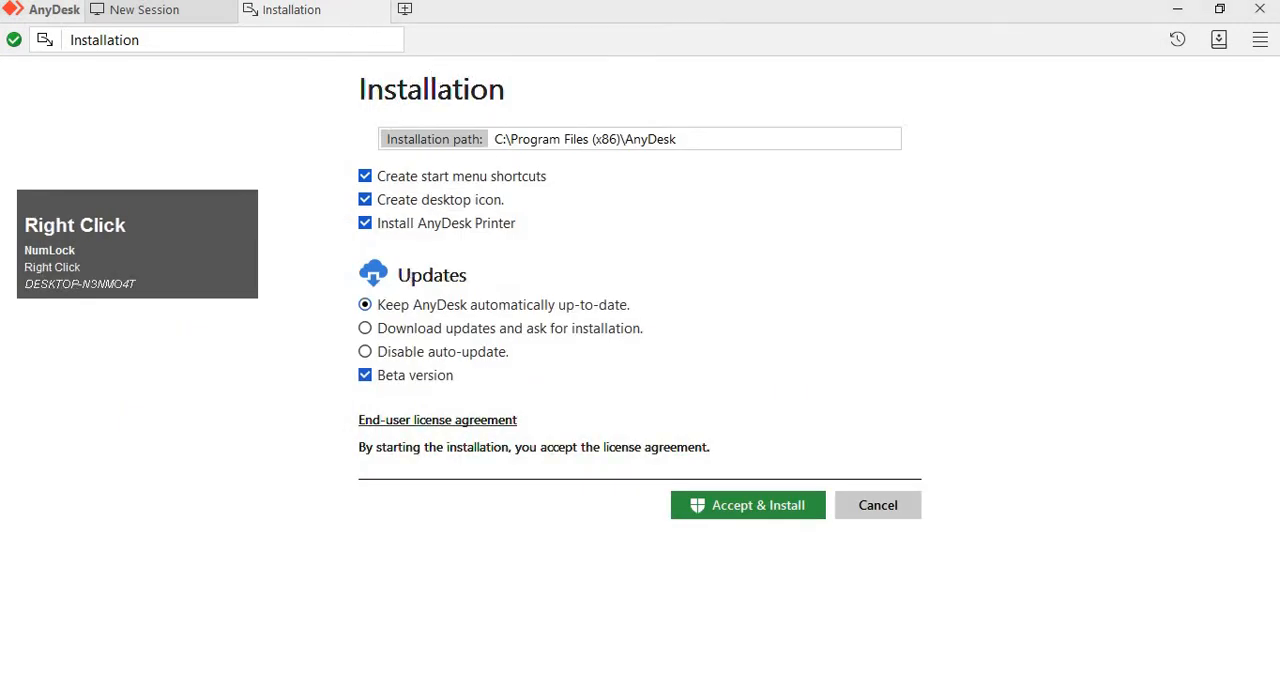
{"action": "right_click", "coordinate": [758, 672]}
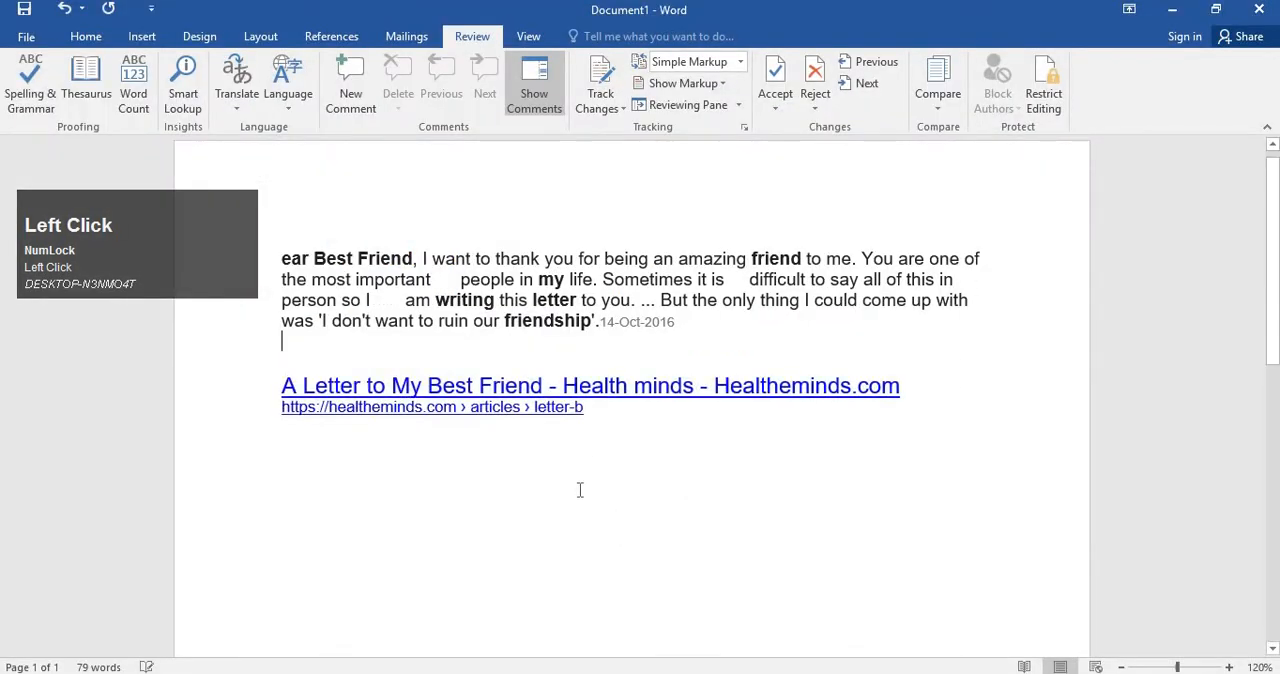
{"action": "type", "text": "dfd"}
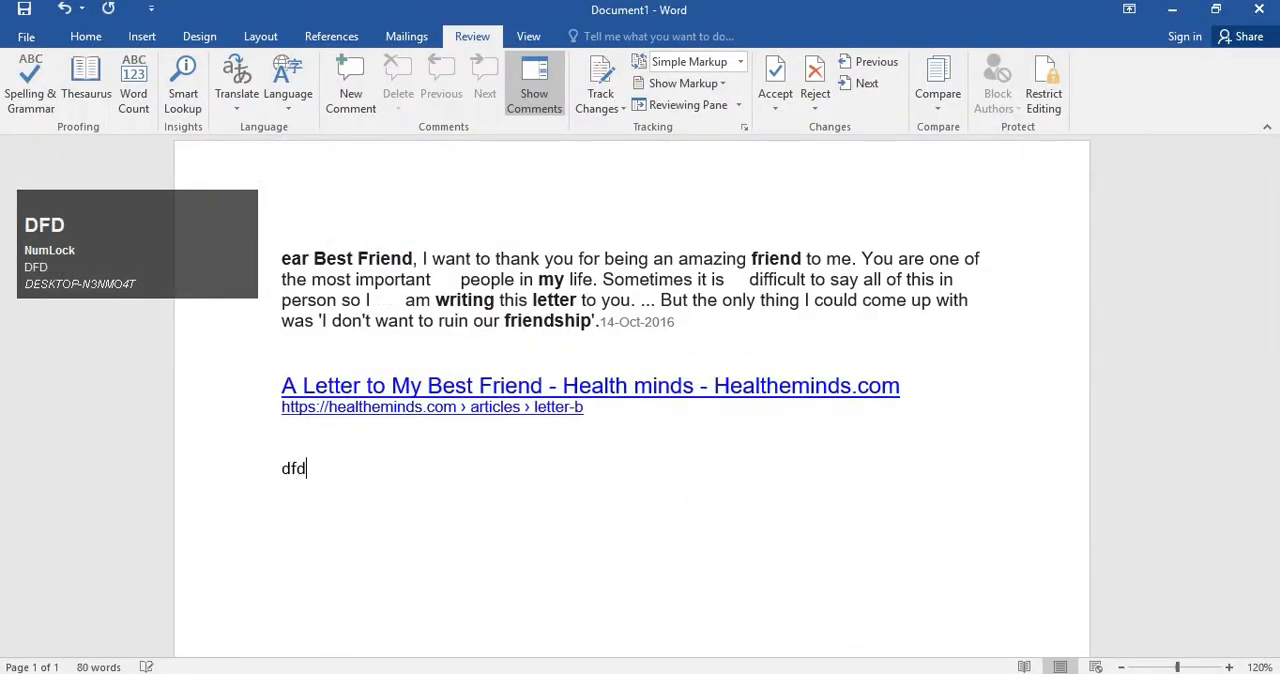
{"action": "key", "text": "BackSpace"}
{"action": "key", "text": "BackSpace"}
{"action": "key", "text": "BackSpace"}
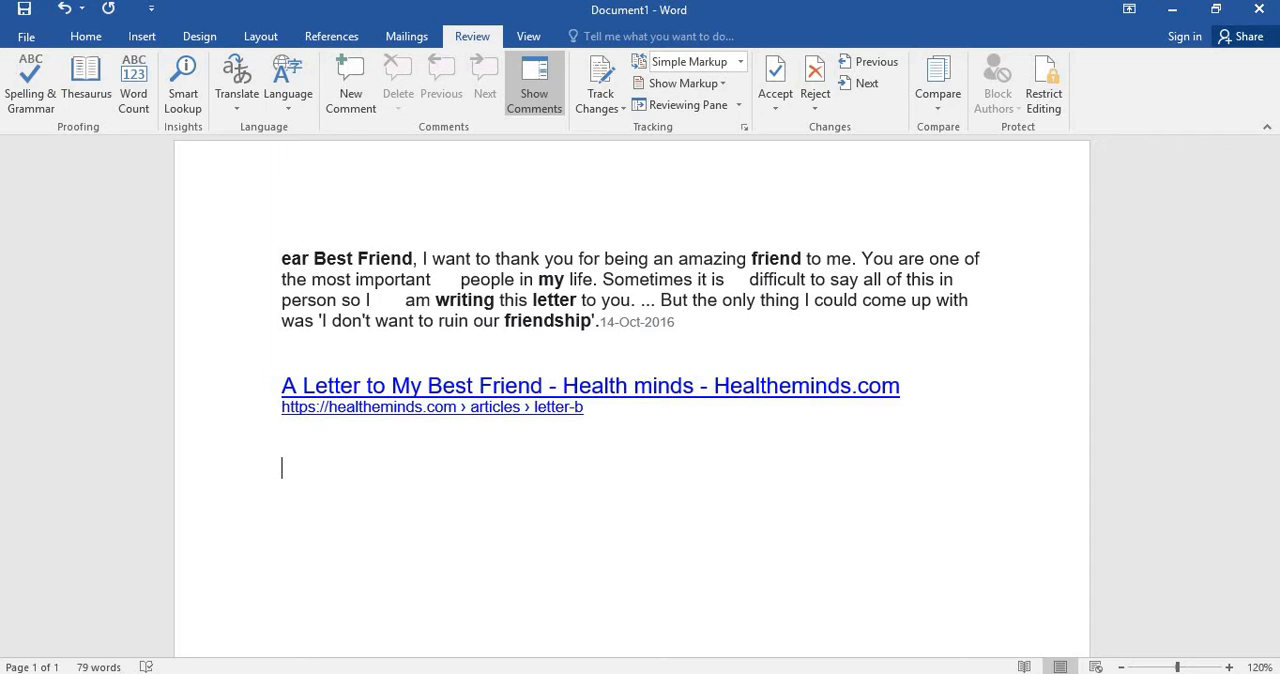
Write the misspelled sentence "sanke is the very dangers animals." on the empty line below the web address.
{"action": "type", "text": "sanke "}
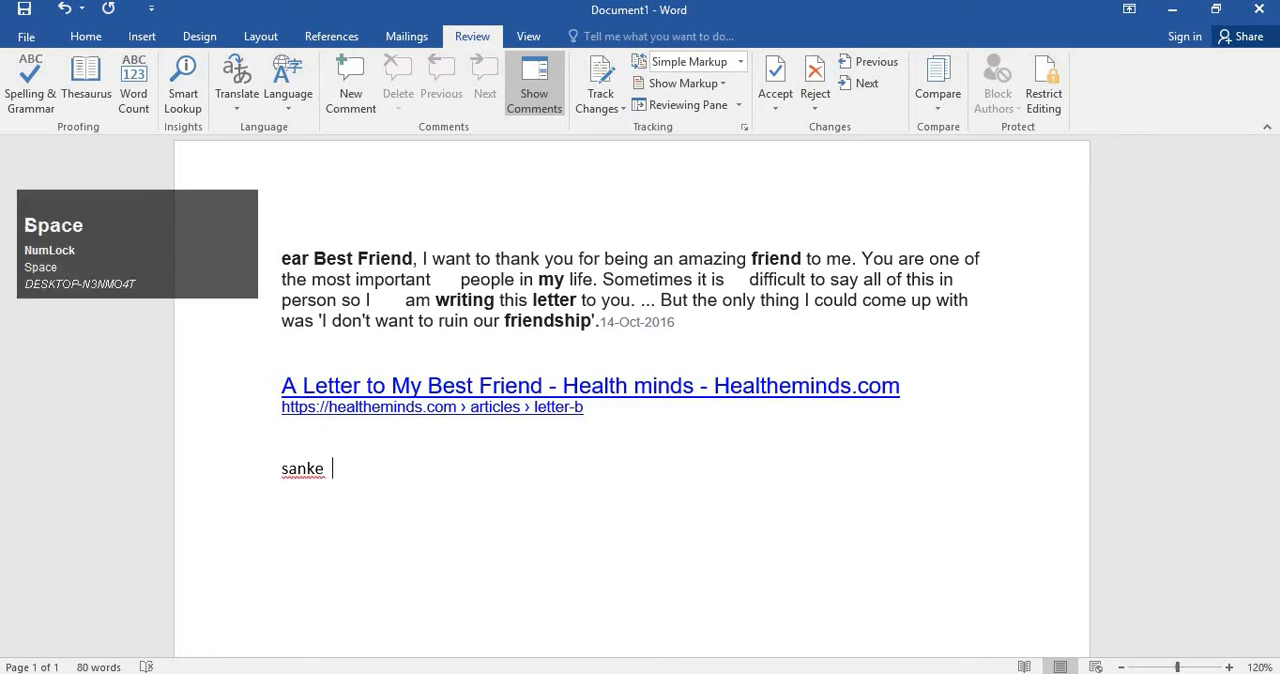
{"action": "type", "text": " is the ver"}
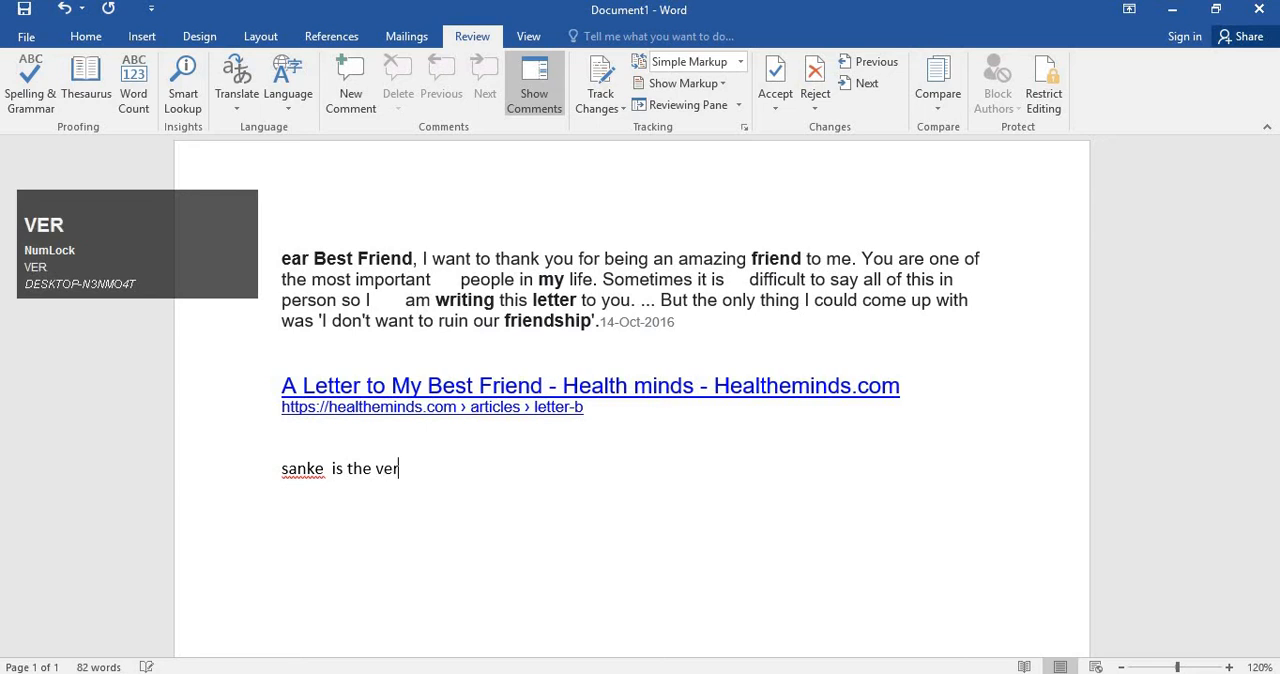
{"action": "type", "text": "y dange"}
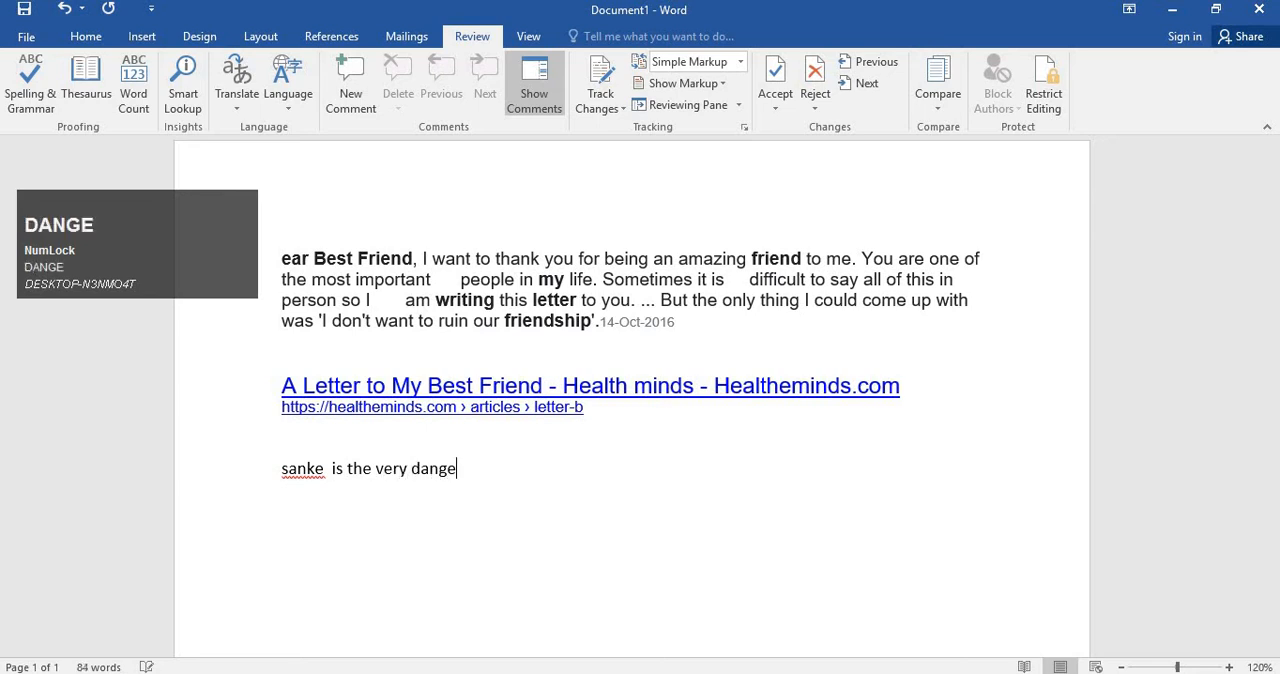
{"action": "key", "text": "BackSpace"}
{"action": "type", "text": "ers"}
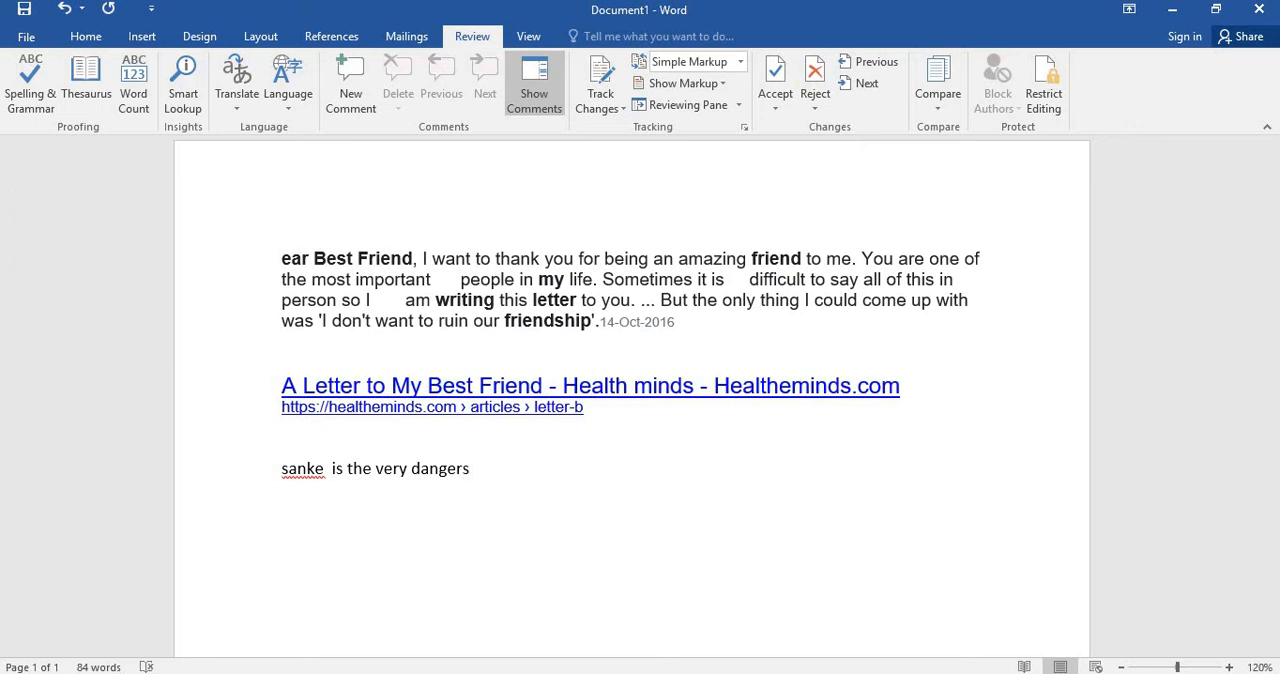
{"action": "type", "text": "animals."}
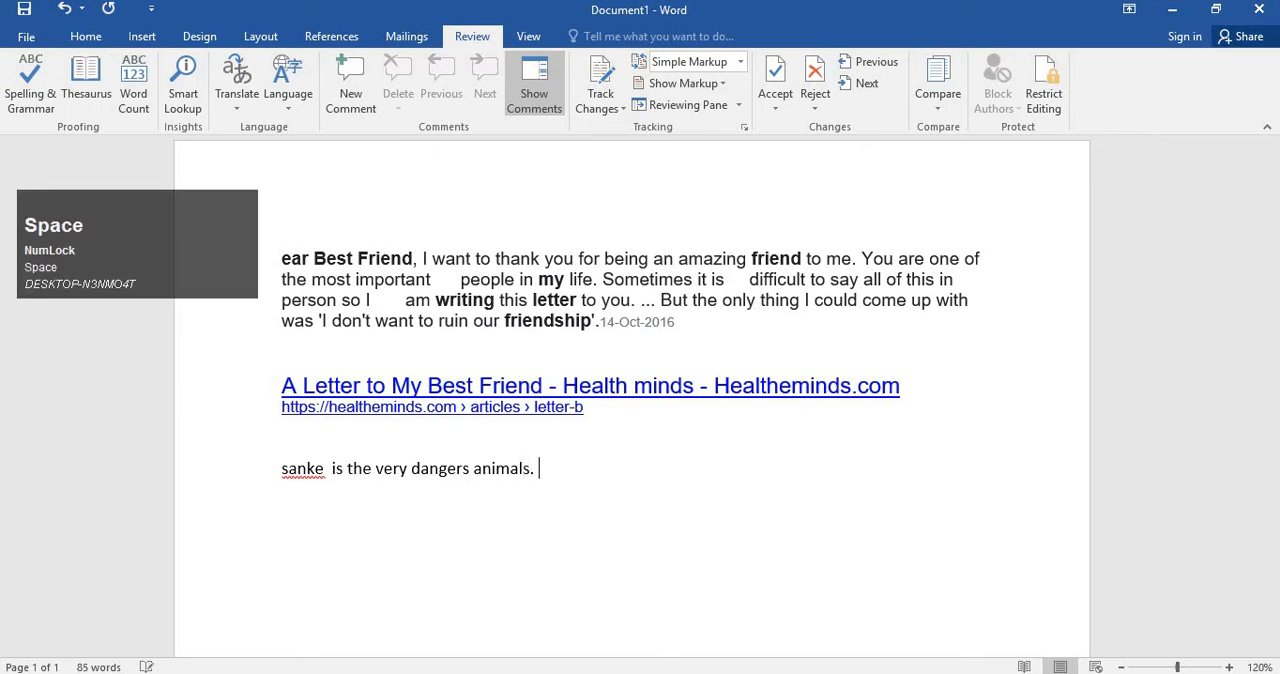
{"action": "left_click", "coordinate": [611, 520]}
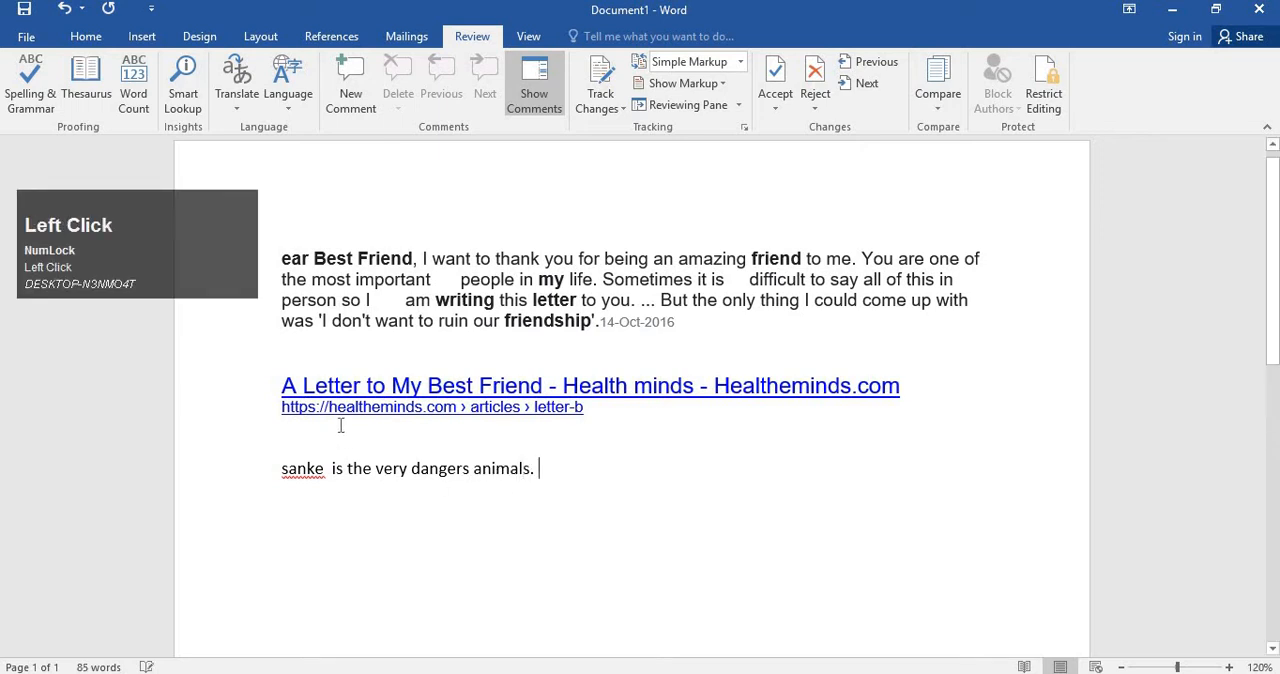
Start the Spelling & Grammar check and browse the suggestions for "sanke", including "sake" and "since".
{"action": "left_click", "coordinate": [30, 85]}
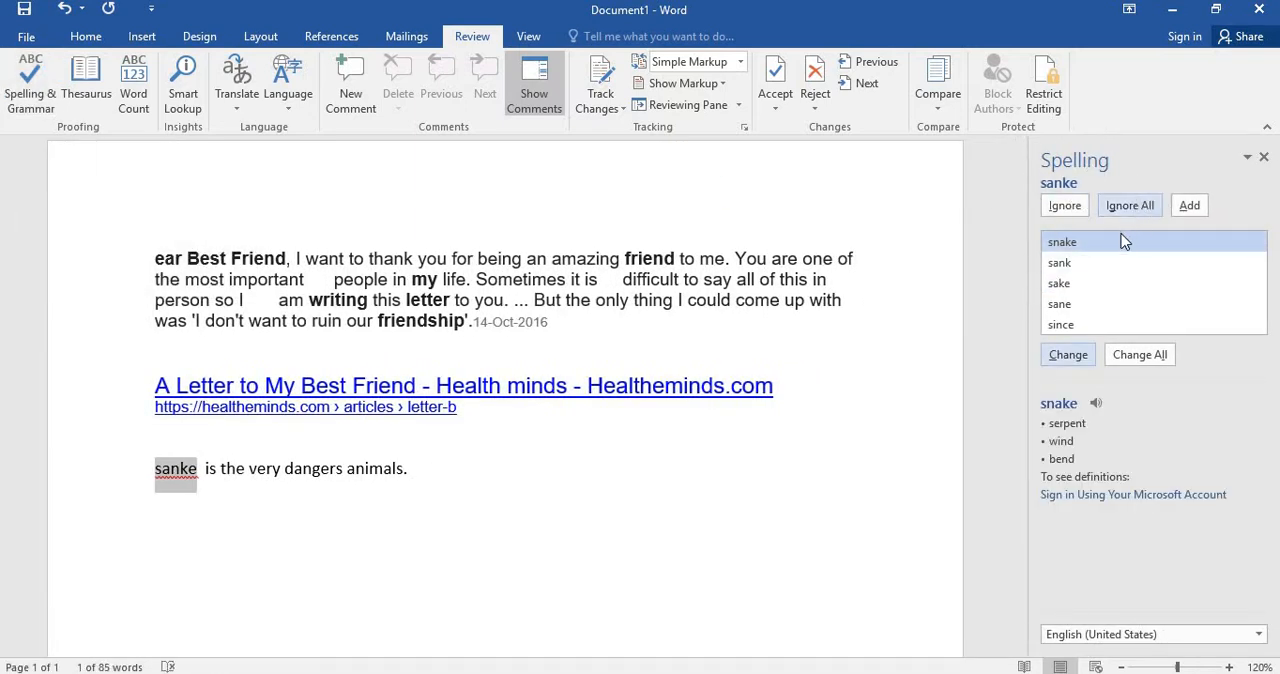
{"action": "left_click", "coordinate": [1090, 284]}
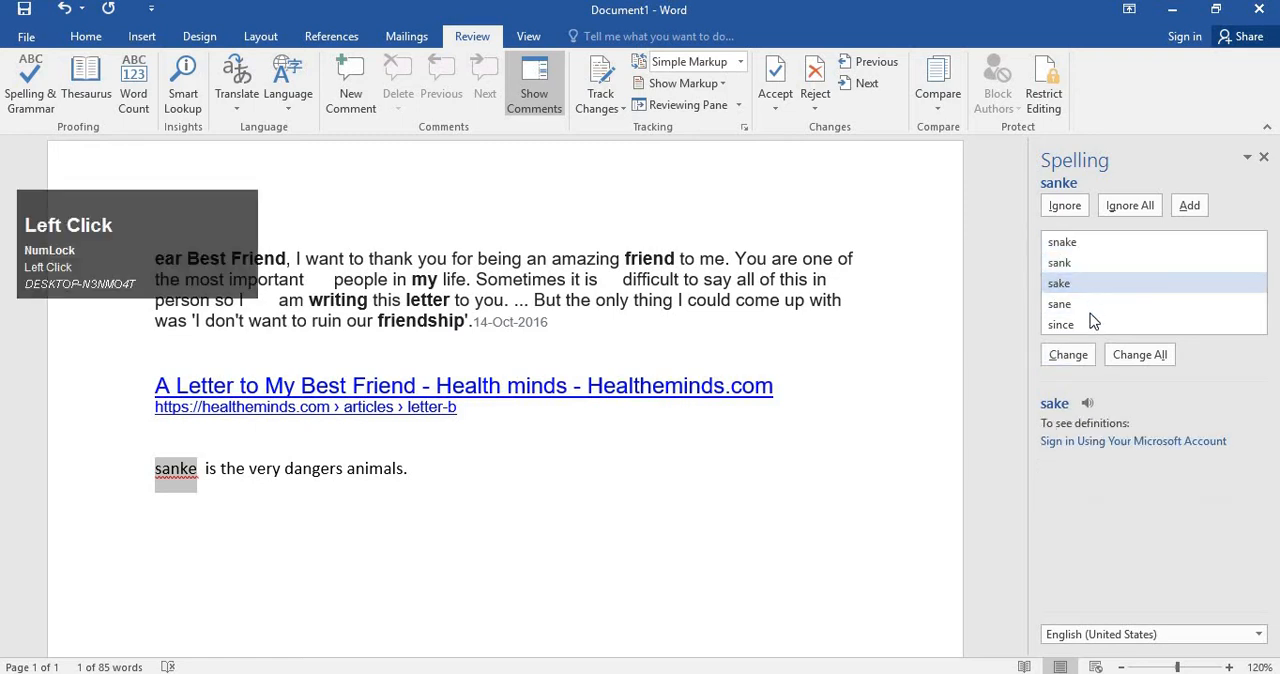
{"action": "left_click", "coordinate": [1090, 318]}
{"action": "scroll", "coordinate": [1105, 300], "scroll_direction": "down", "scroll_amount": 1}
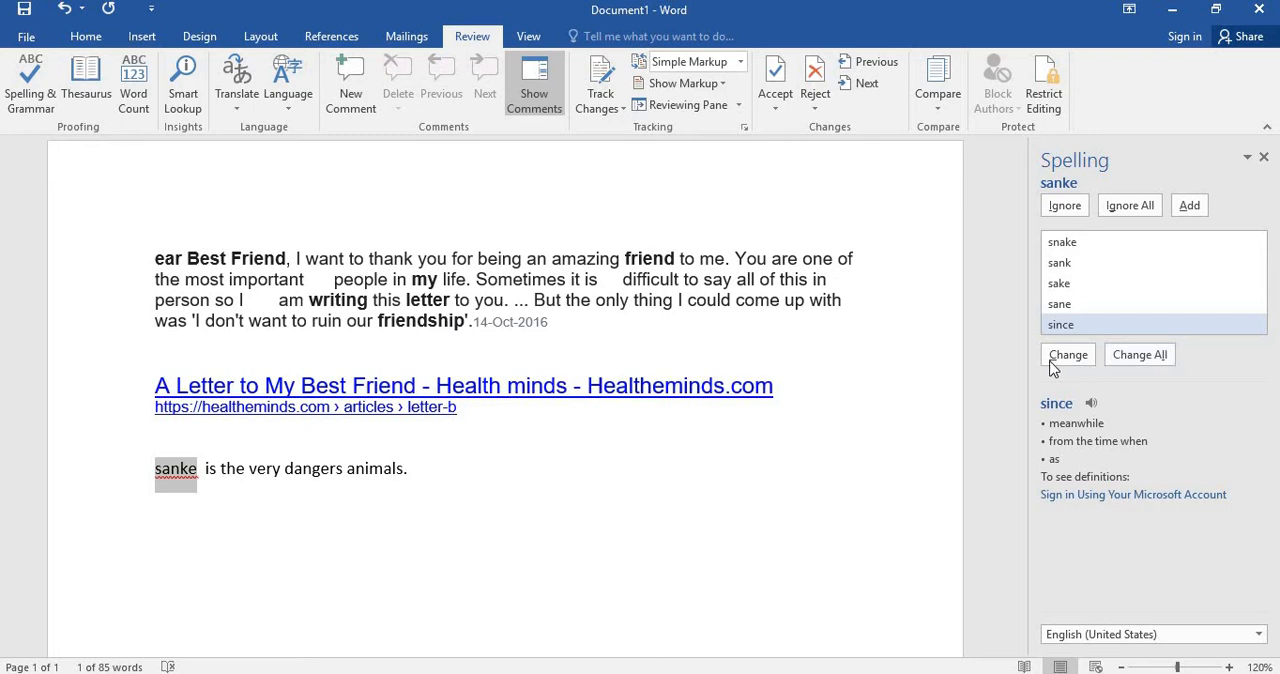
Change all occurrences of "sanke" to "snake", accept the spacing correction "snake is", and finish the check.
{"action": "left_click_drag", "start_coordinate": [491, 474], "coordinate": [235, 258]}
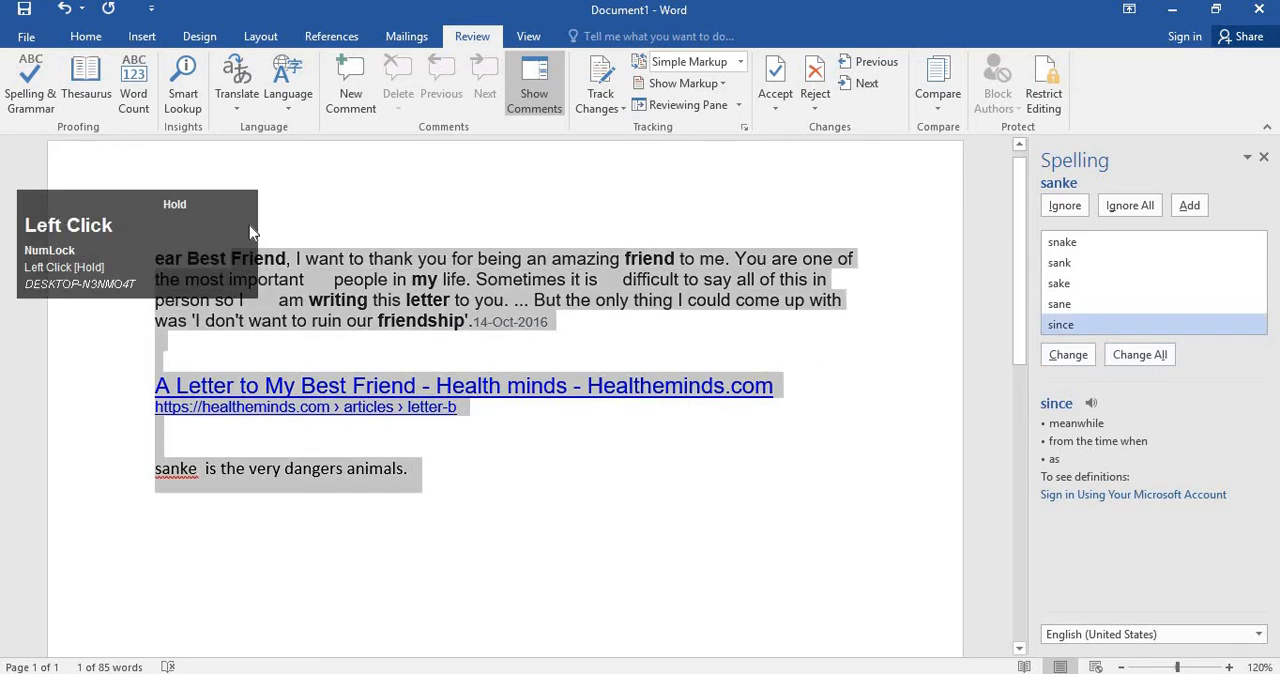
{"action": "left_click", "coordinate": [785, 407]}
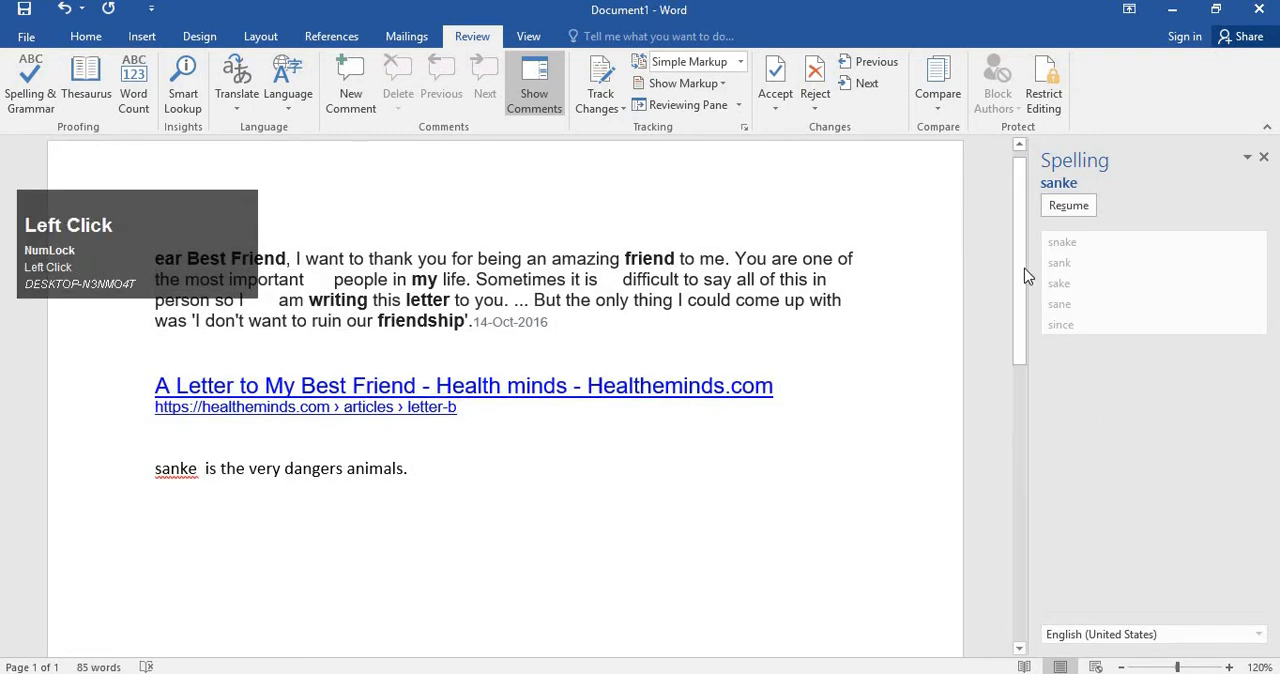
{"action": "left_click", "coordinate": [900, 279]}
{"action": "left_click", "coordinate": [419, 463]}
{"action": "left_click", "coordinate": [172, 470]}
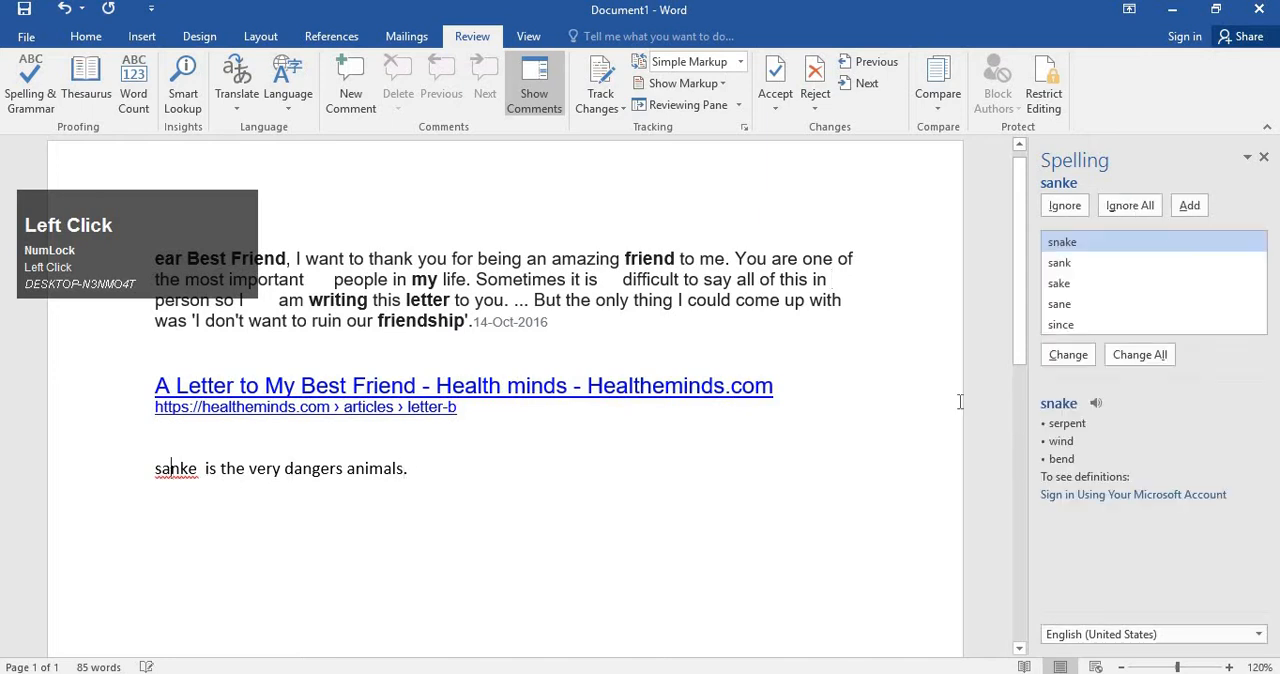
{"action": "left_click", "coordinate": [1139, 355]}
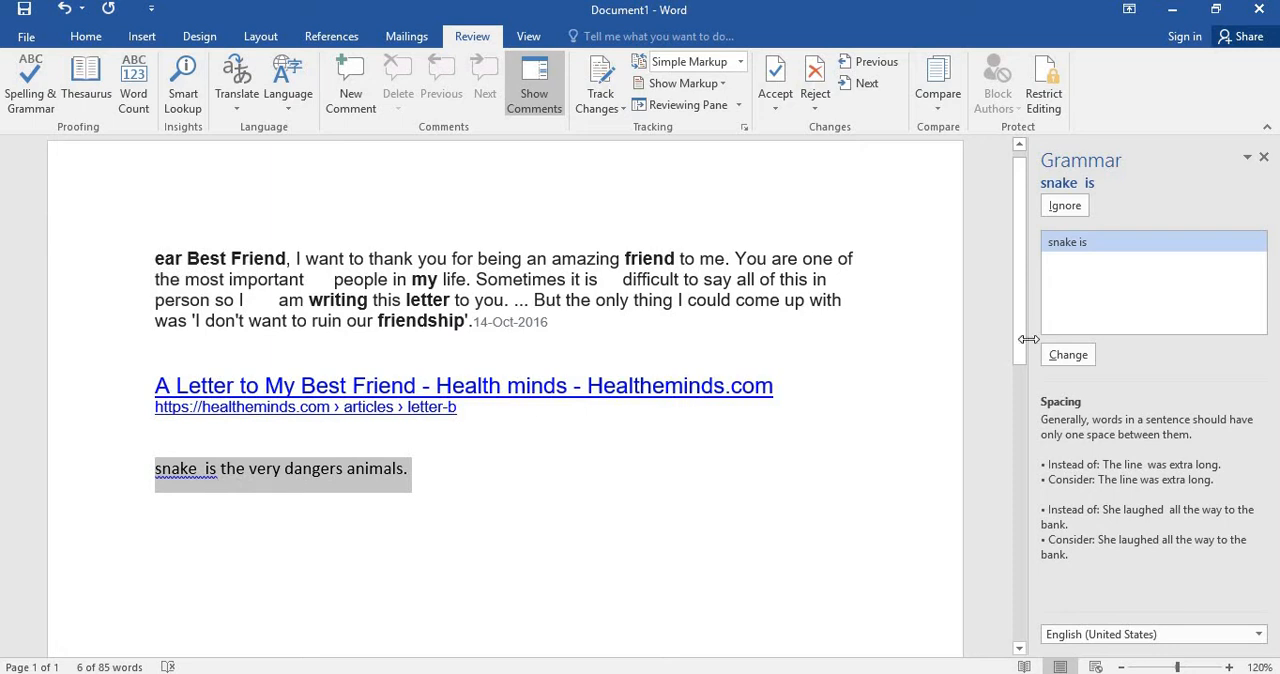
{"action": "left_click", "coordinate": [1067, 356]}
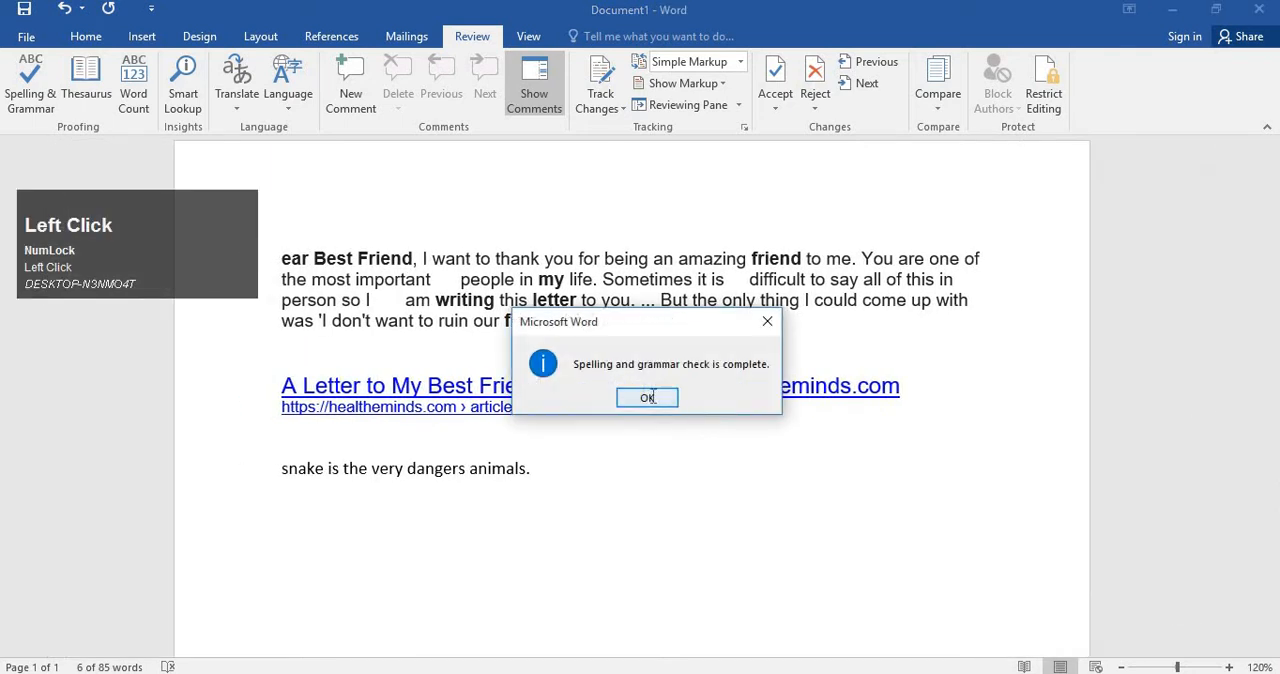
{"action": "left_click", "coordinate": [644, 398]}
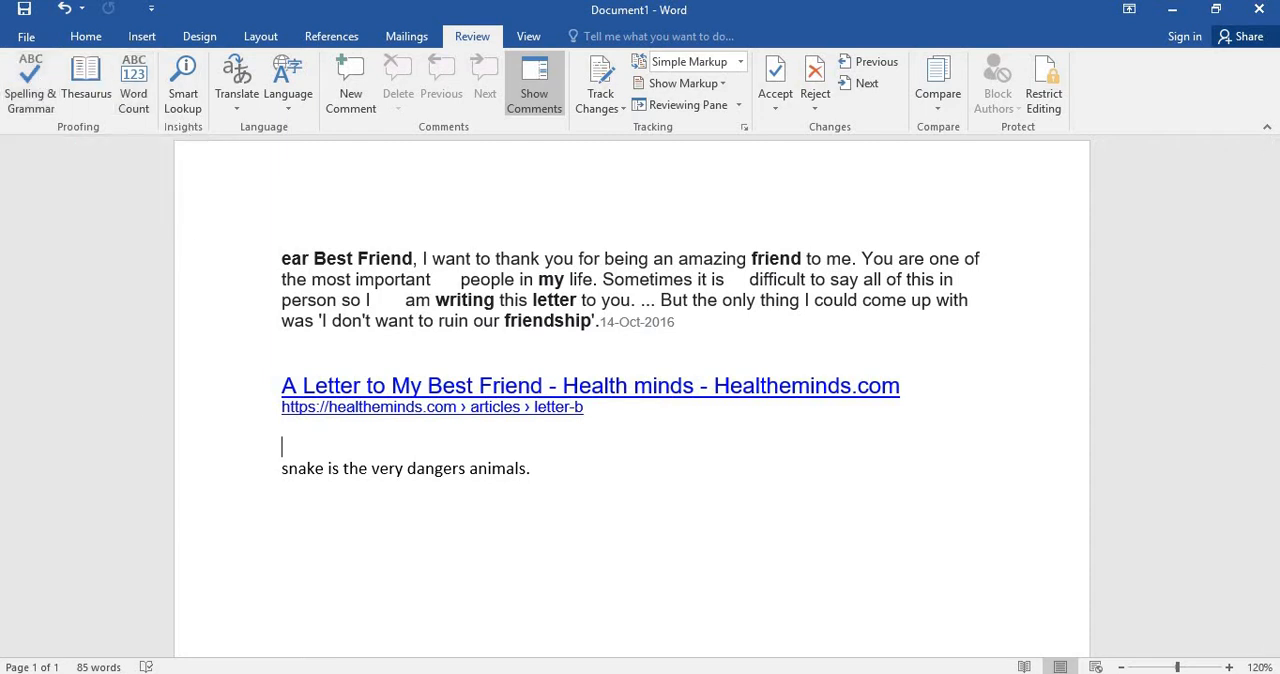
Try to open Microsoft Word 2010, and return to the current document.
{"action": "left_click", "coordinate": [194, 670]}
{"action": "type", "text": "word"}
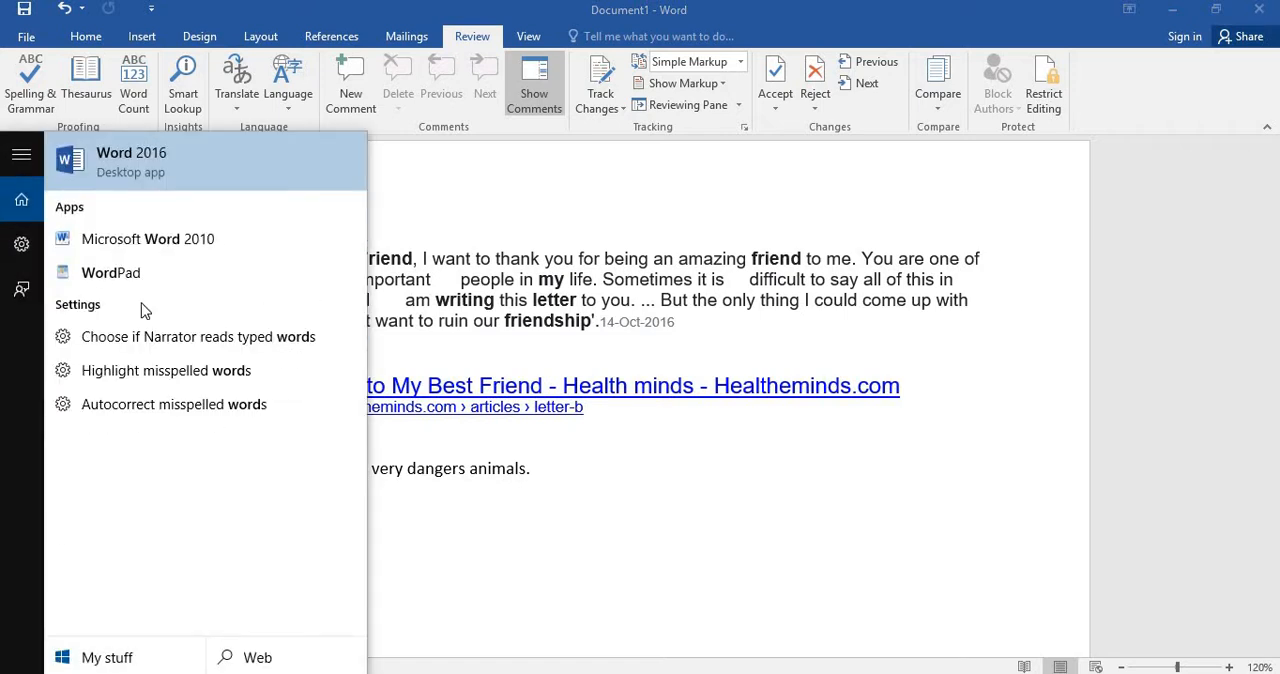
{"action": "left_click", "coordinate": [140, 243]}
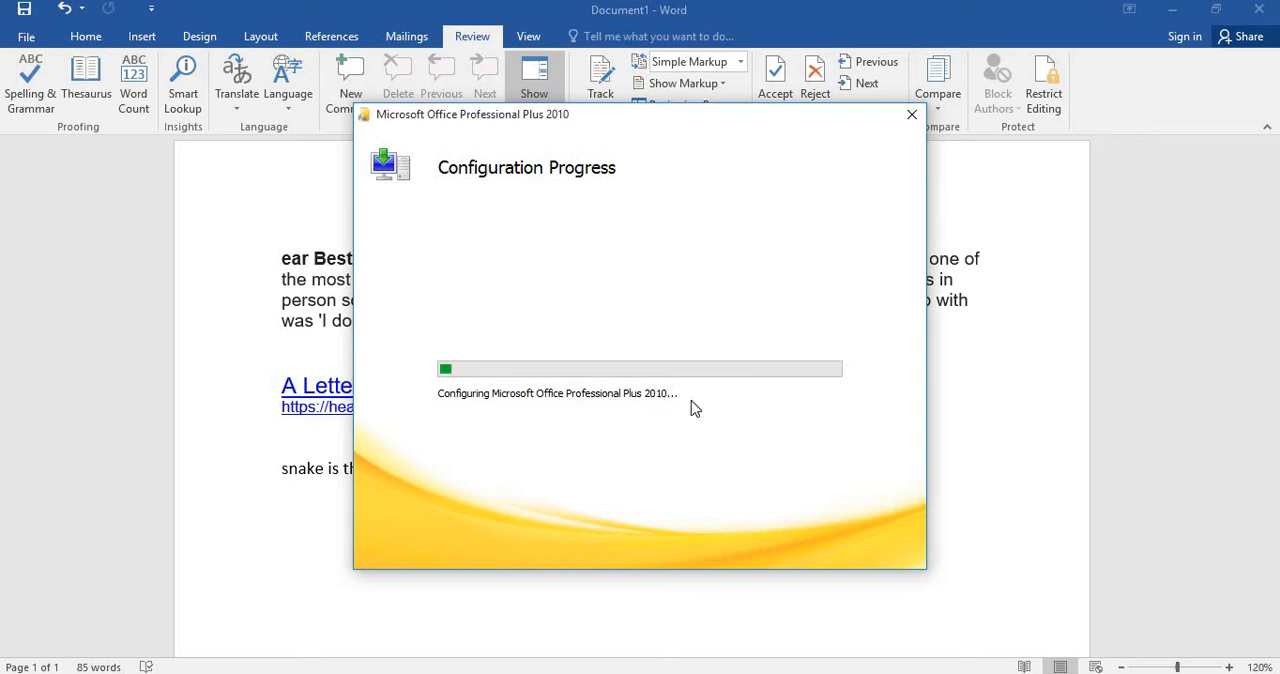
{"action": "left_click", "coordinate": [985, 361]}
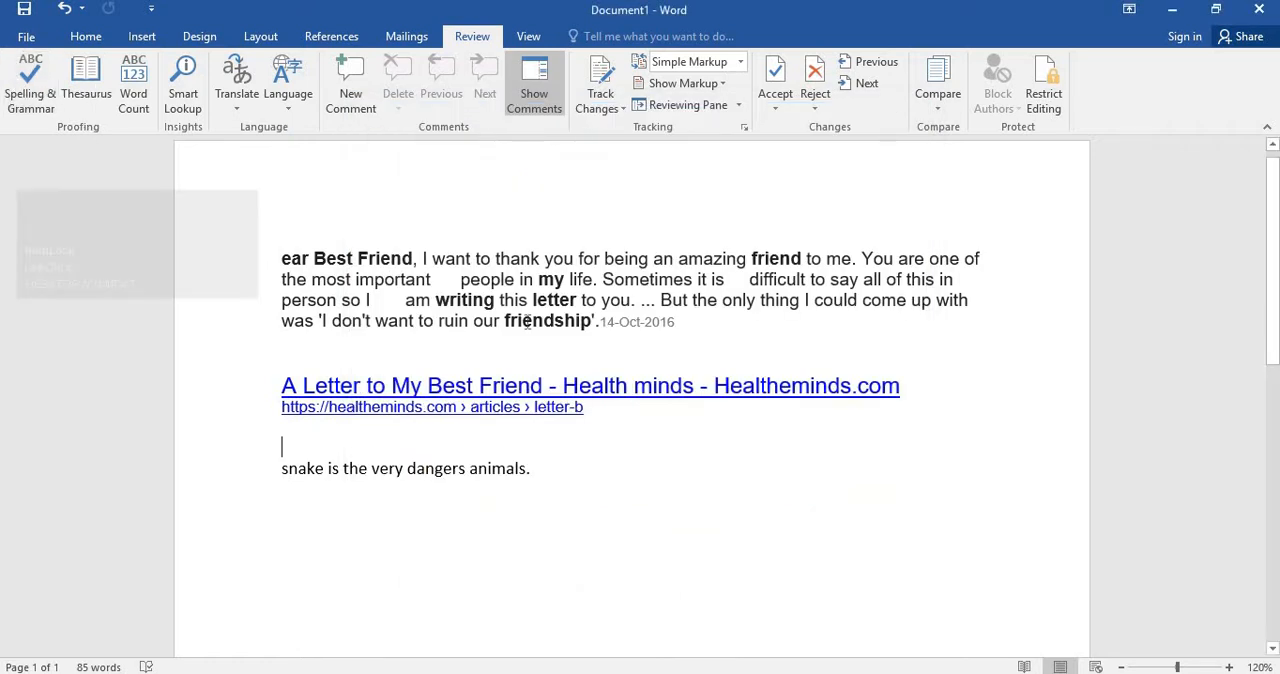
Rerun the Spelling & Grammar check and clear all the text from the document.
{"action": "left_click", "coordinate": [30, 85]}
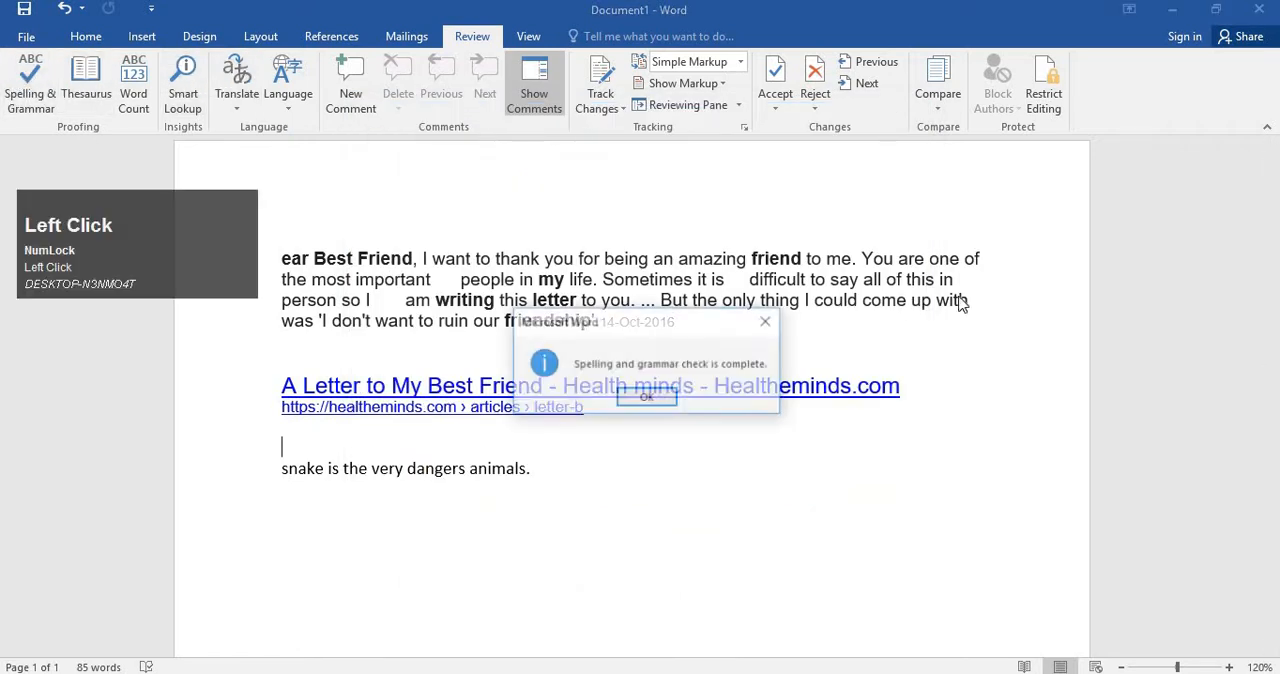
{"action": "left_click", "coordinate": [650, 396]}
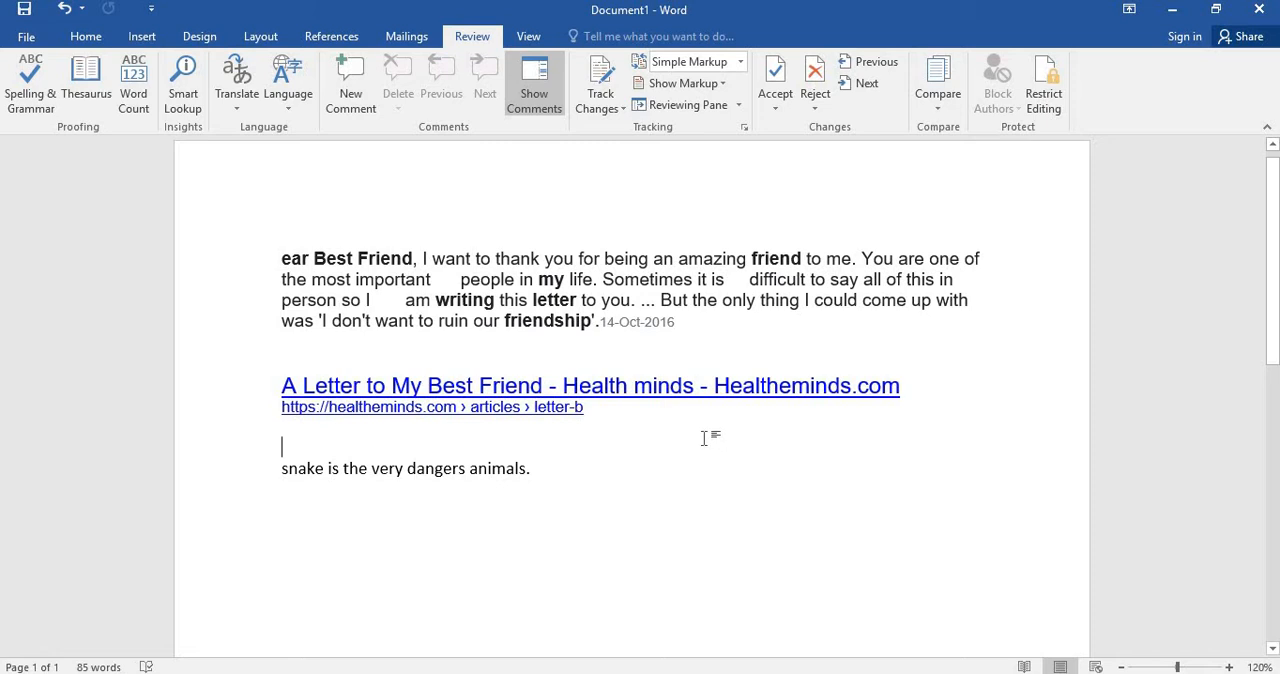
{"action": "left_click", "coordinate": [621, 470]}
{"action": "left_click_drag", "start_coordinate": [597, 467], "coordinate": [284, 252]}
{"action": "key", "text": "Return"}
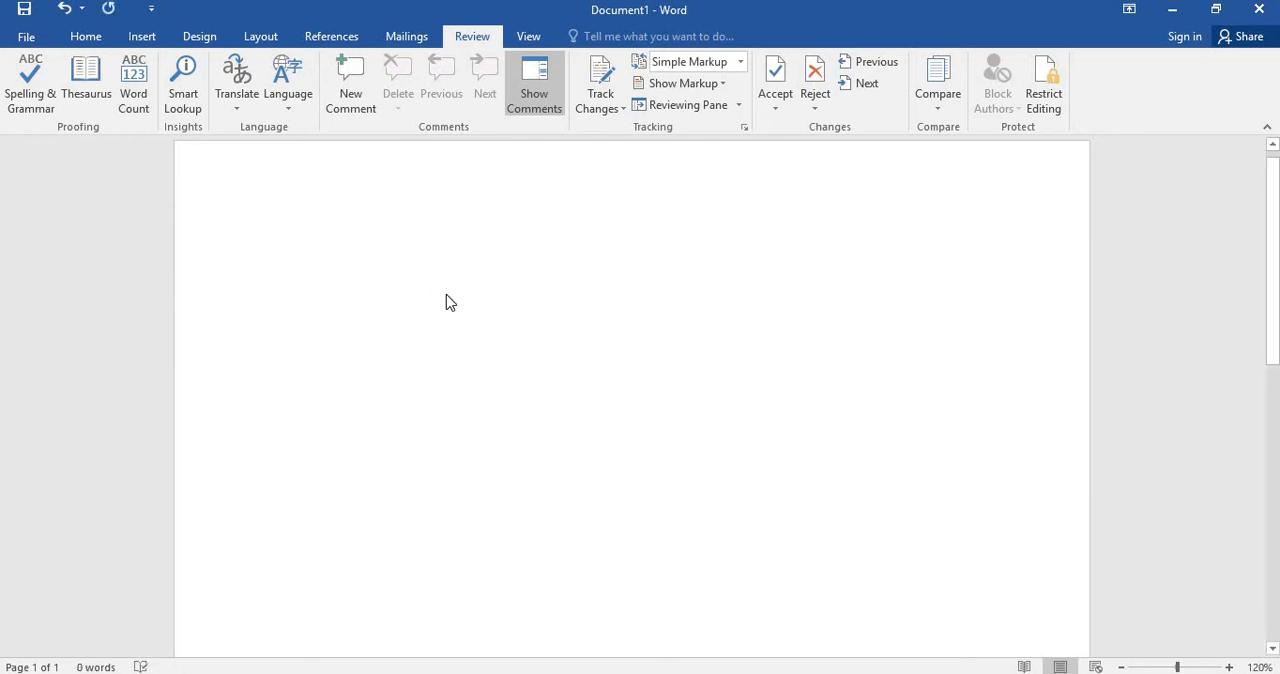
Write "Add to dict" as the first line of the emptied document.
{"action": "key", "text": "shift"}
{"action": "type", "text": "A"}
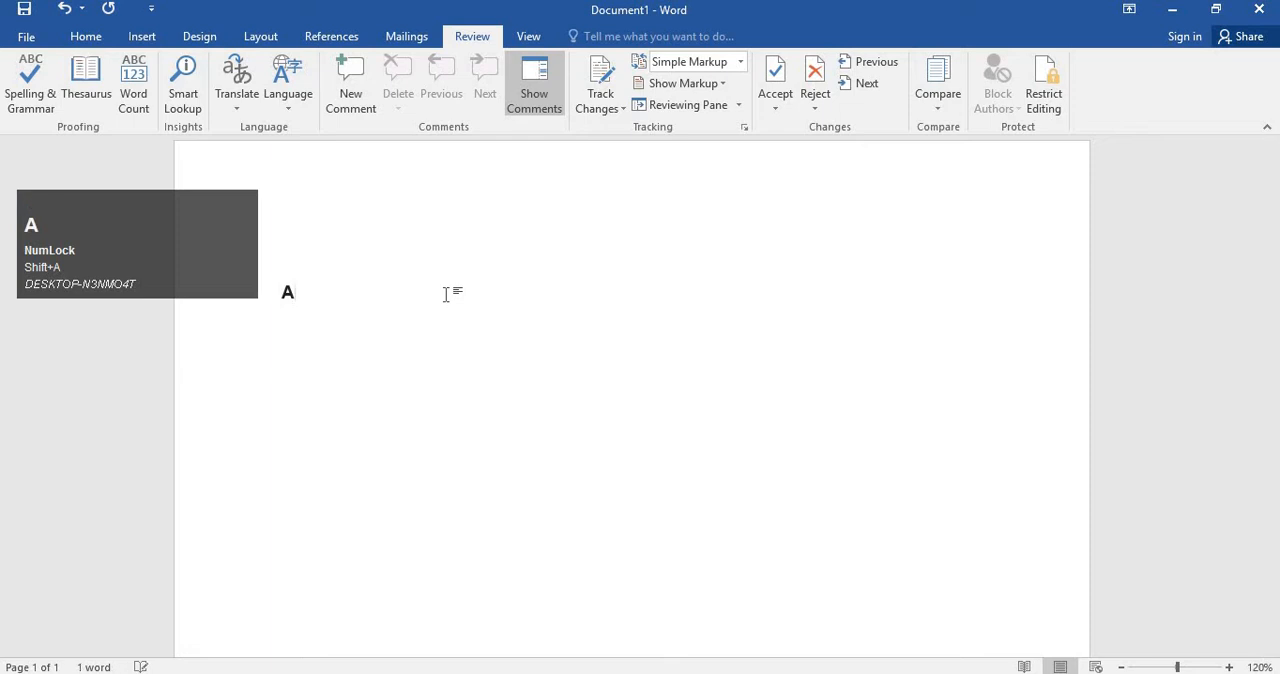
{"action": "type", "text": "dd to dict"}
{"action": "key", "text": "Return"}
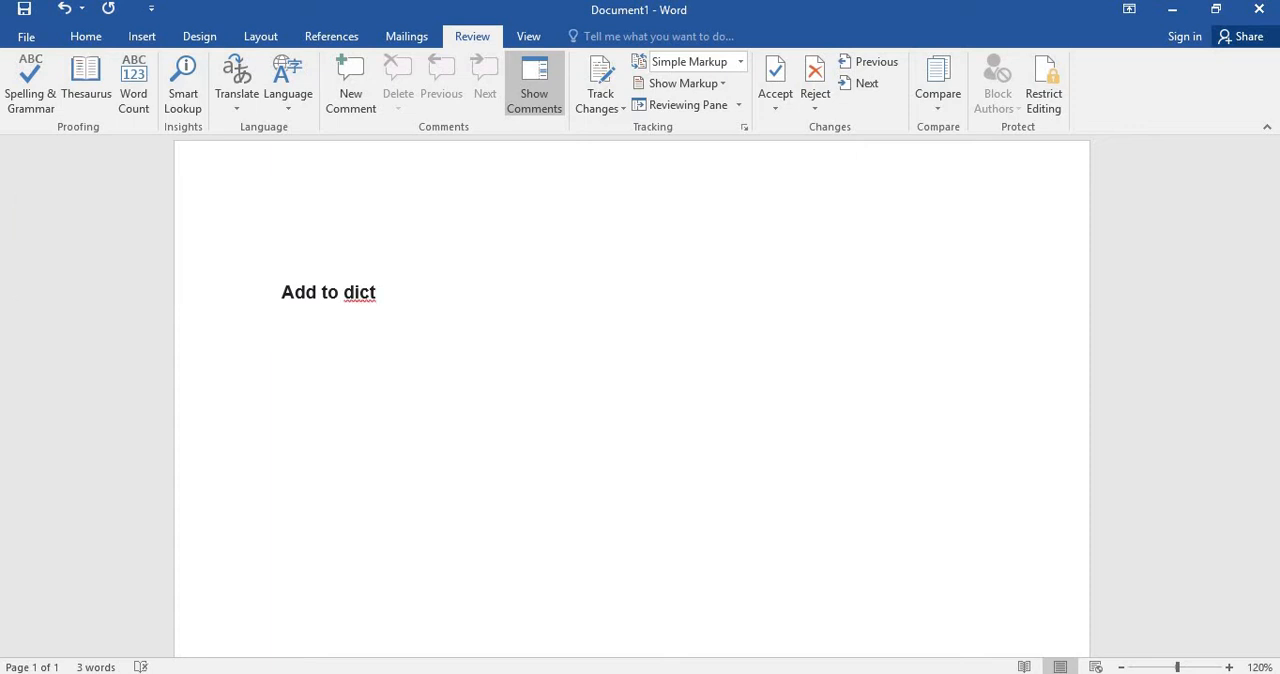
Extend "dict" to the misspelled "dictoner" and replace it with the suggested spelling "dictionary".
{"action": "left_click", "coordinate": [365, 300]}
{"action": "right_click", "coordinate": [365, 302]}
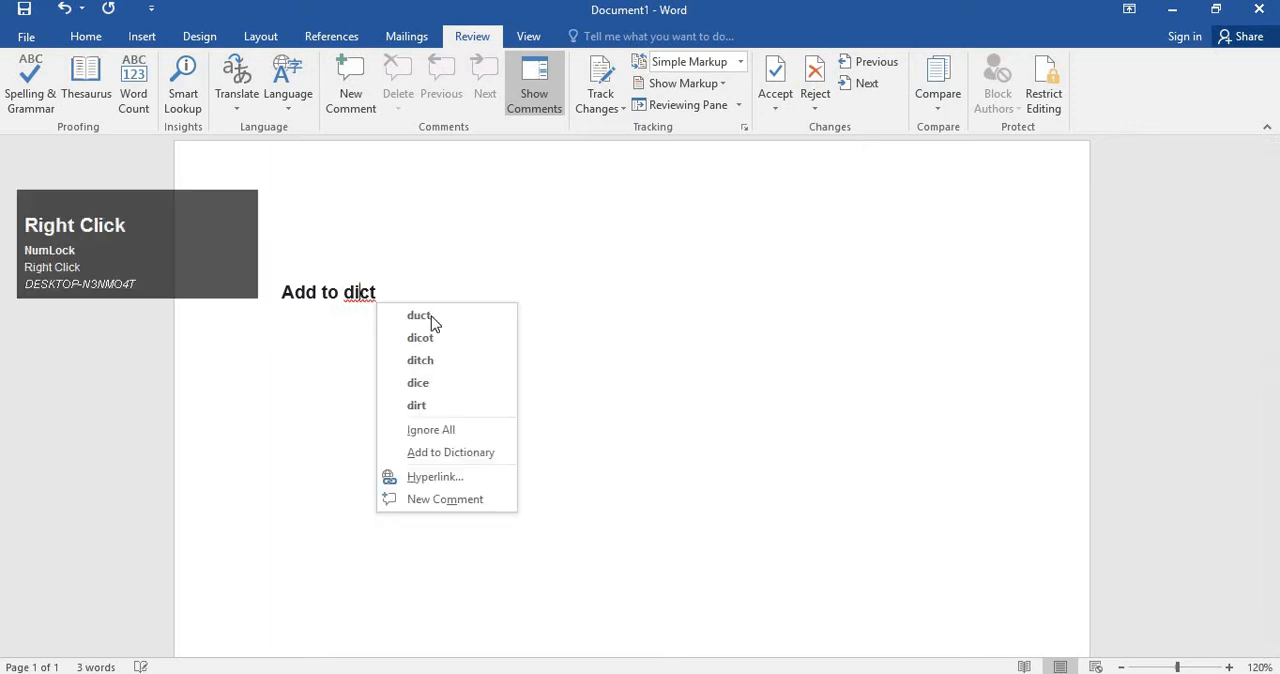
{"action": "left_click", "coordinate": [418, 452]}
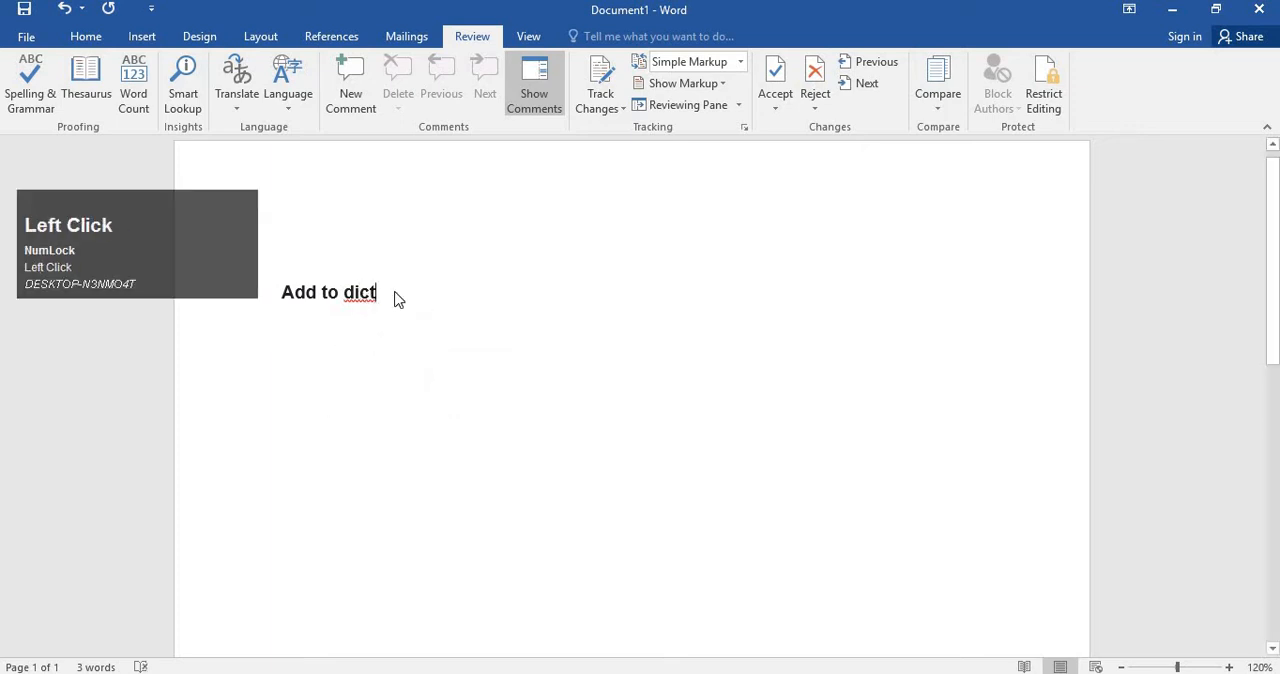
{"action": "type", "text": "oner"}
{"action": "key", "text": "Return"}
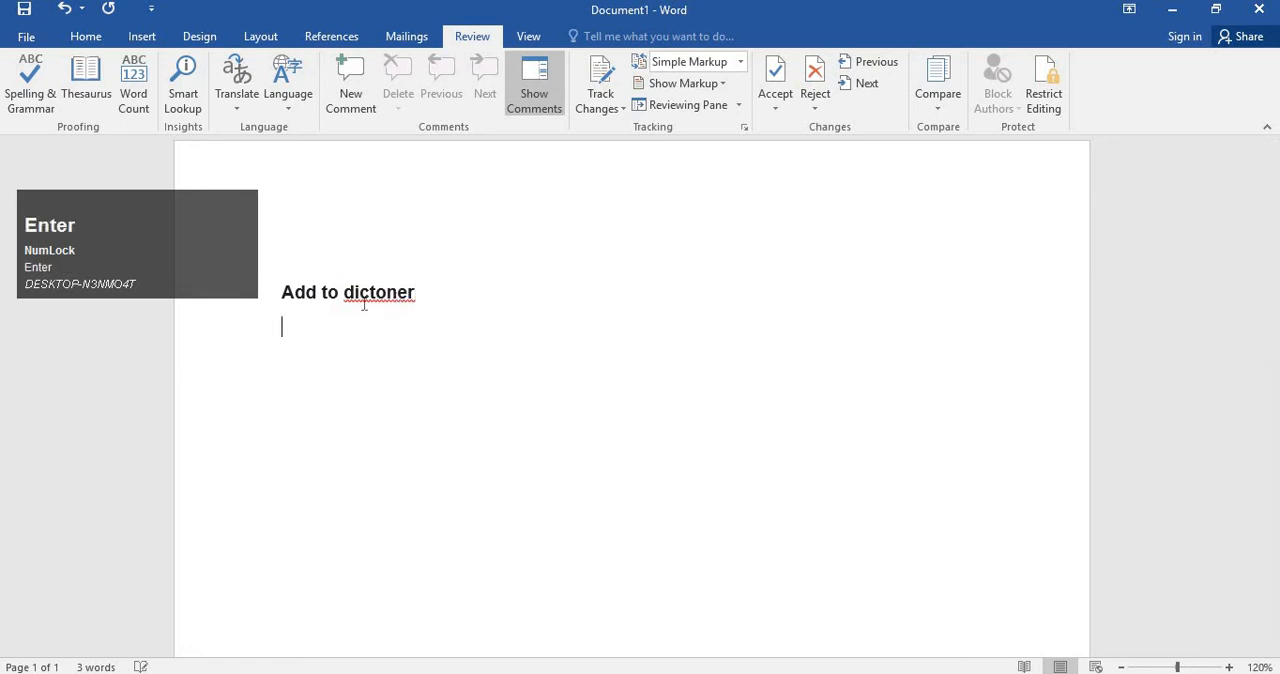
{"action": "right_click", "coordinate": [372, 291]}
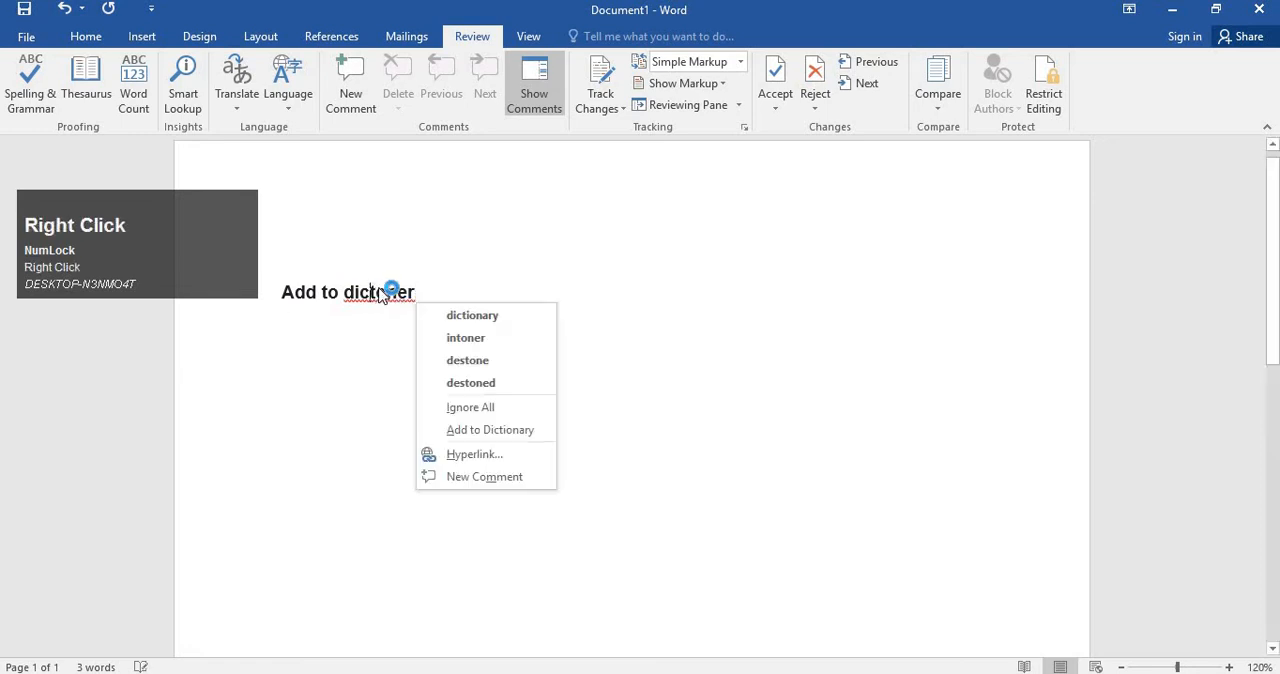
{"action": "left_click", "coordinate": [472, 315]}
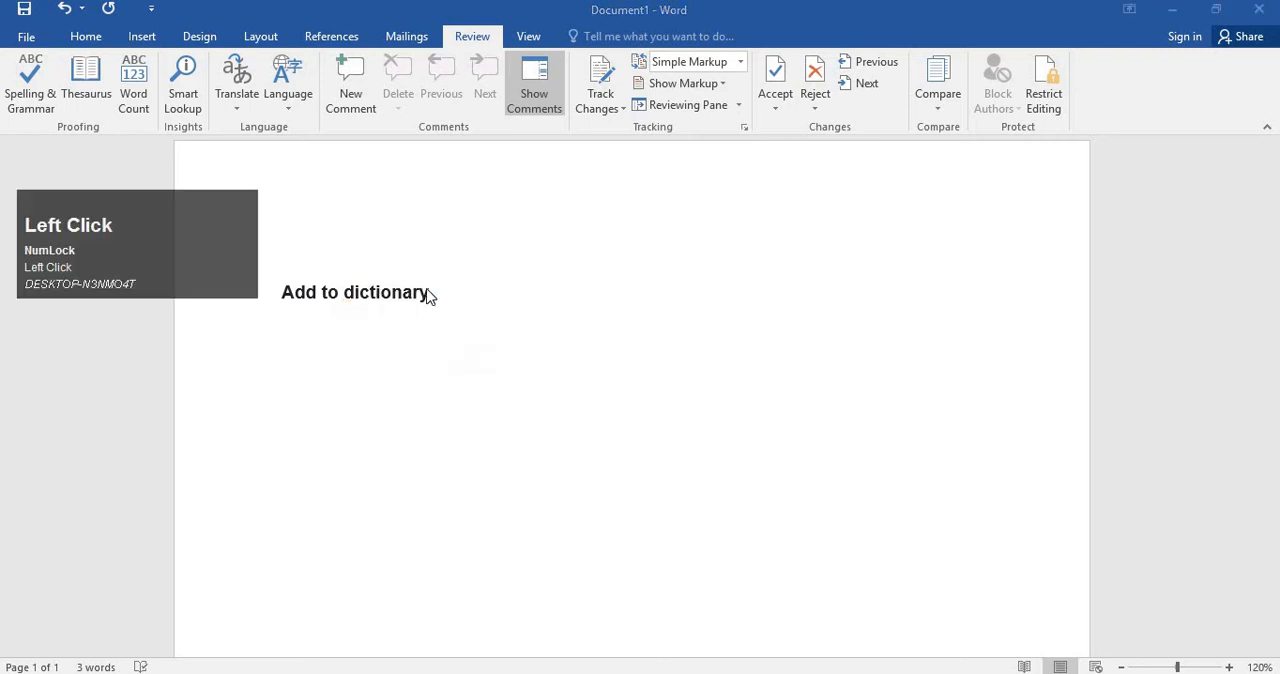
Add a second line reading "Ignore All" below "Add to dictionary".
{"action": "key", "text": "Return"}
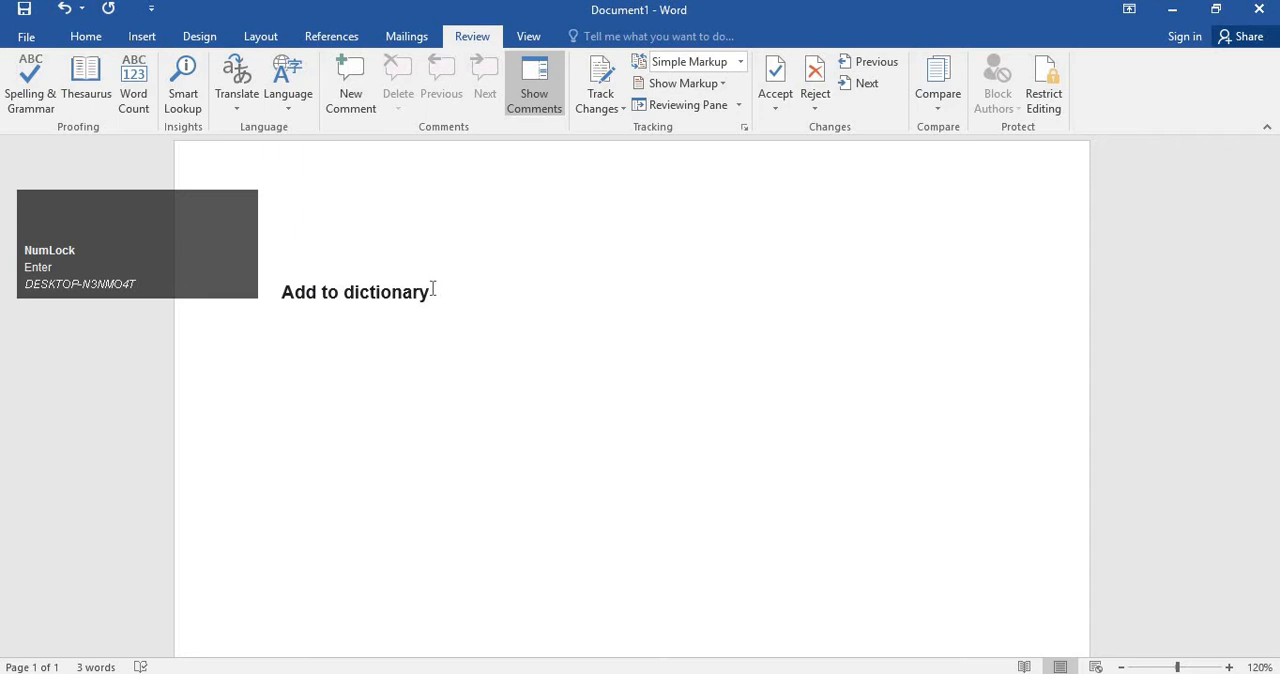
{"action": "type", "text": "Ignore /Al"}
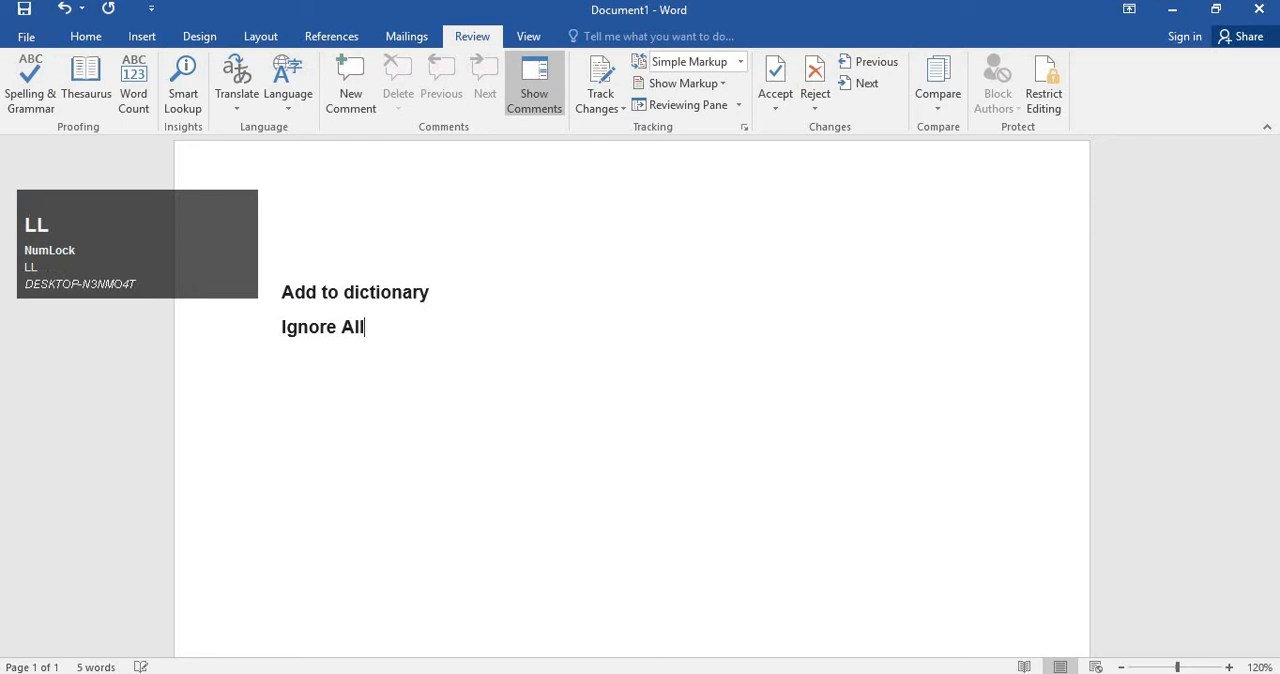
{"action": "type", "text": "l"}
Insert "/ ignore" before "All" so that the second line reads "Ignore / ignore All".
{"action": "key", "text": "Left"}
{"action": "key", "text": "Left"}
{"action": "key", "text": "Left"}
{"action": "type", "text": "/igr"}
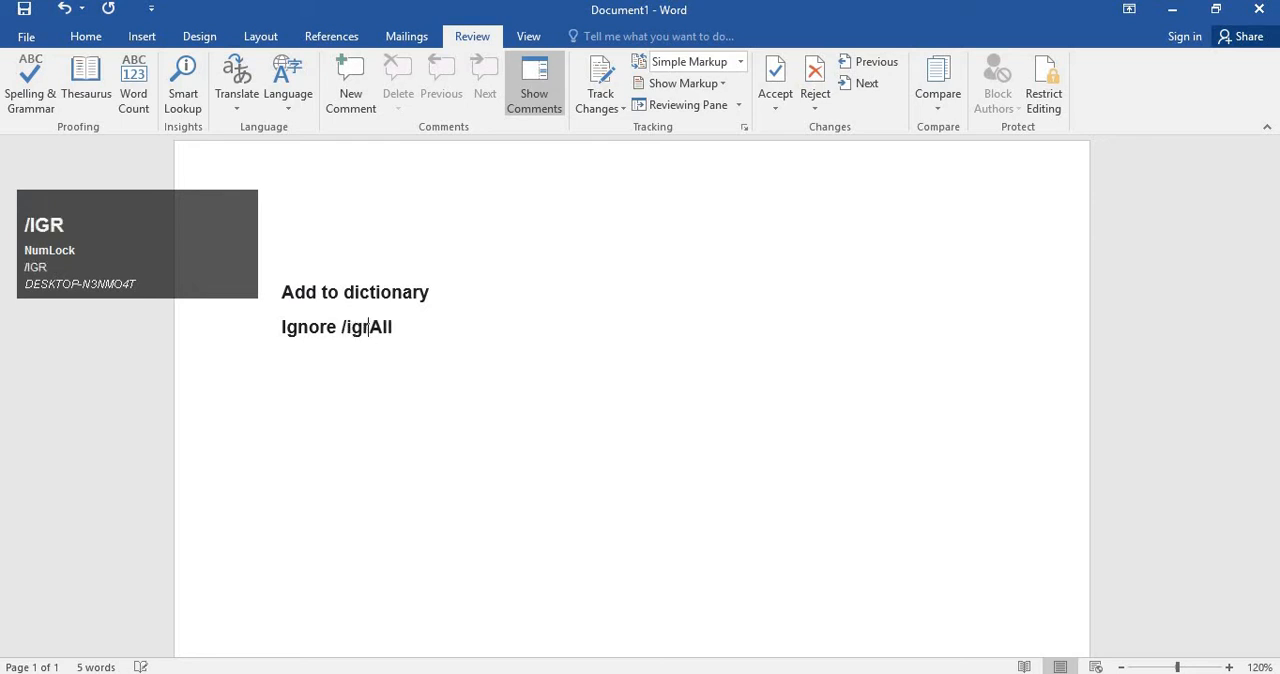
{"action": "key", "text": "BackSpace"}
{"action": "key", "text": "BackSpace"}
{"action": "type", "text": "gnore"}
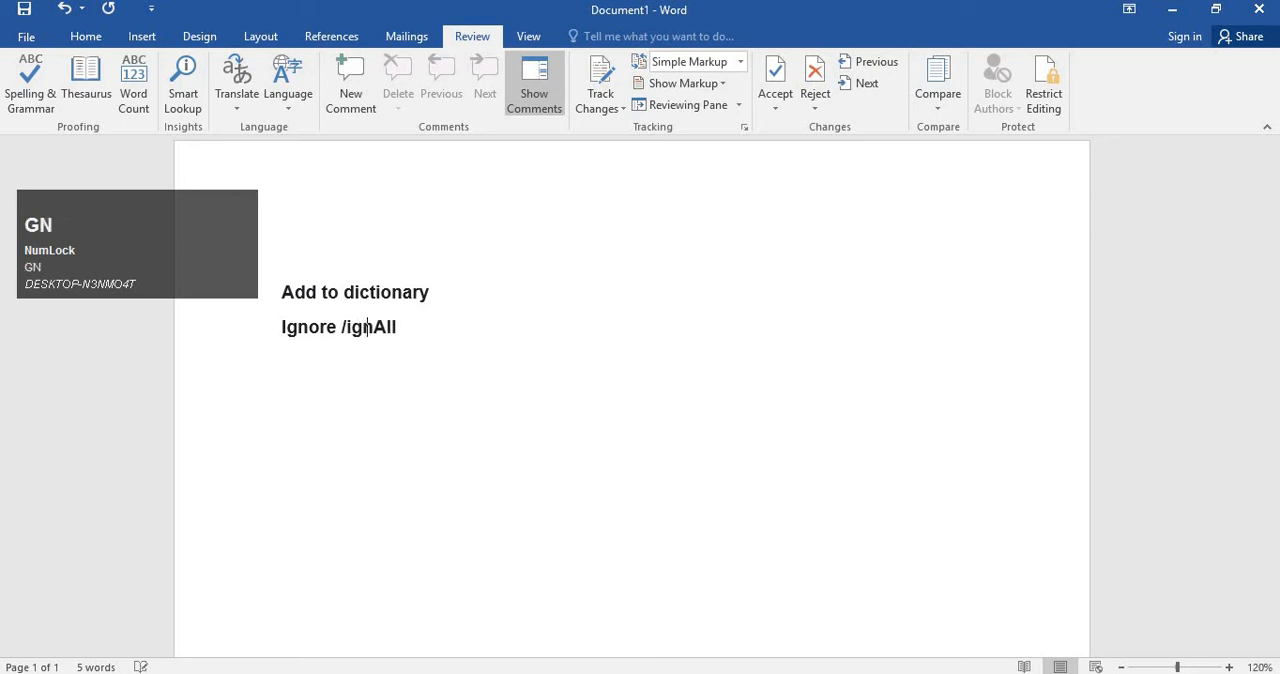
{"action": "key", "text": "Left"}
{"action": "key", "text": "Left"}
{"action": "key", "text": "Left"}
{"action": "key", "text": "Left"}
{"action": "key", "text": "Left"}
{"action": "key", "text": "Left"}
{"action": "key", "text": "Left"}
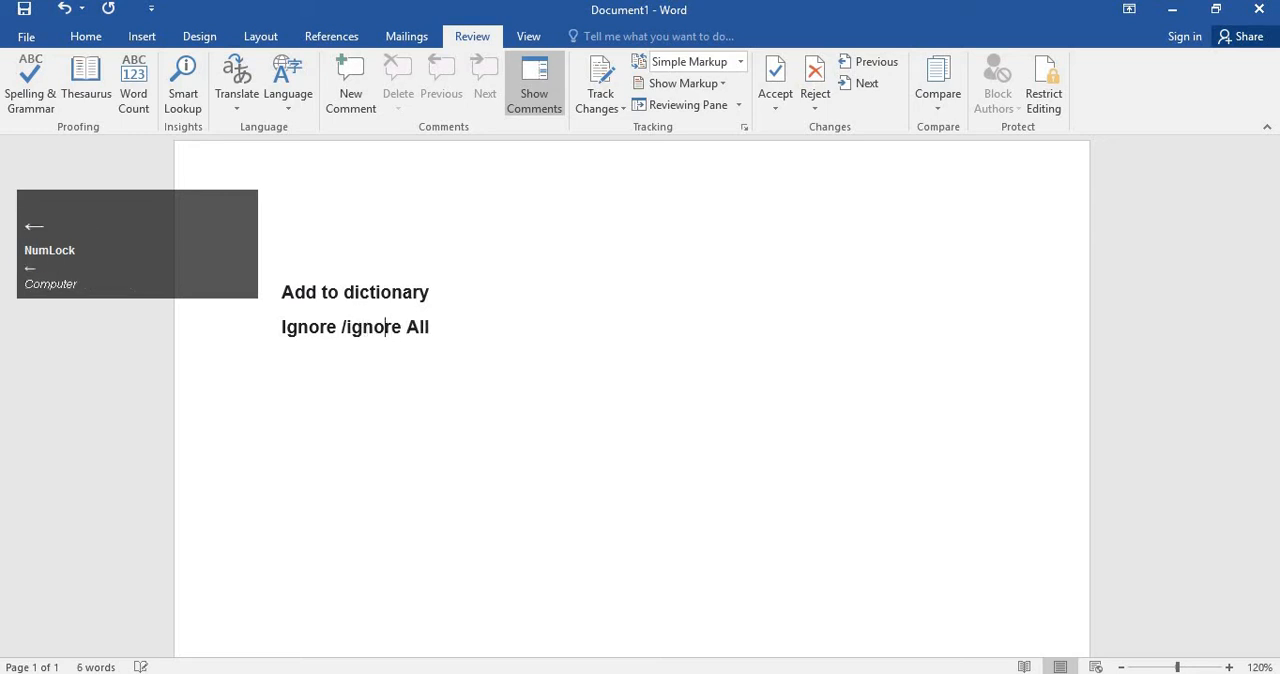
{"action": "key", "text": "End"}
{"action": "key", "text": "Return"}
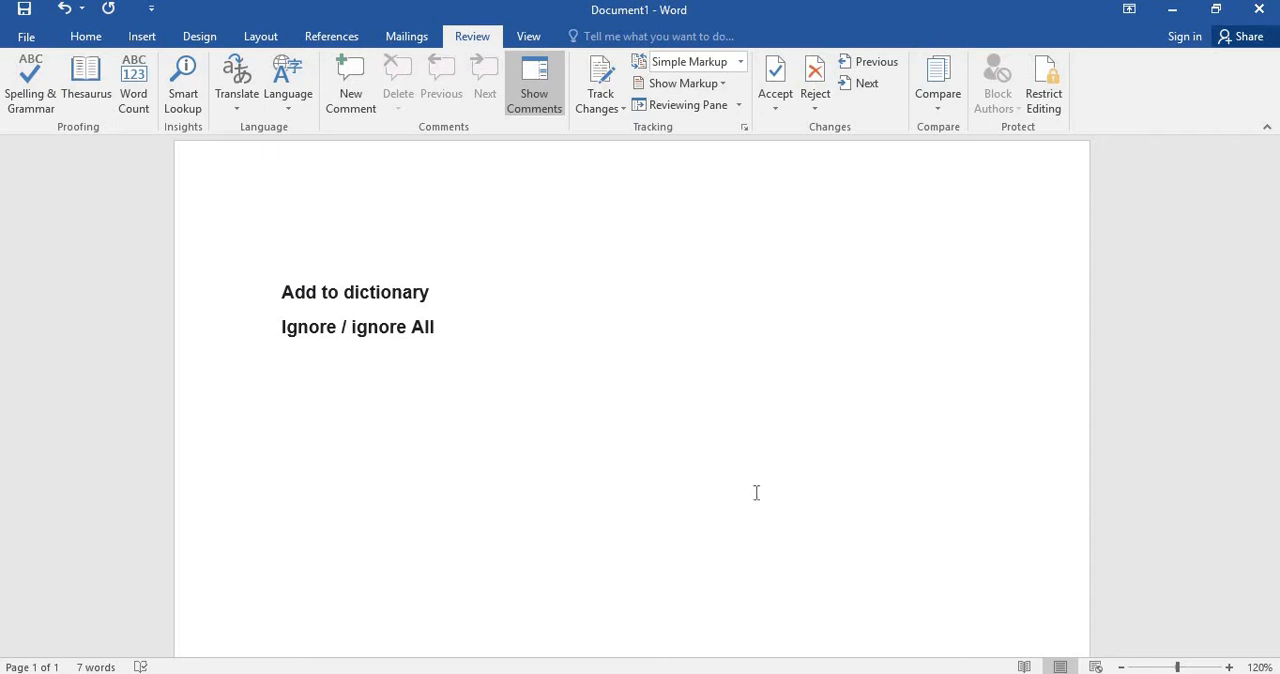
Split the second "ignore" into the misspelled "ignor e" and view the spelling options for "ignor".
{"action": "right_click", "coordinate": [516, 468]}
{"action": "right_click", "coordinate": [421, 340]}
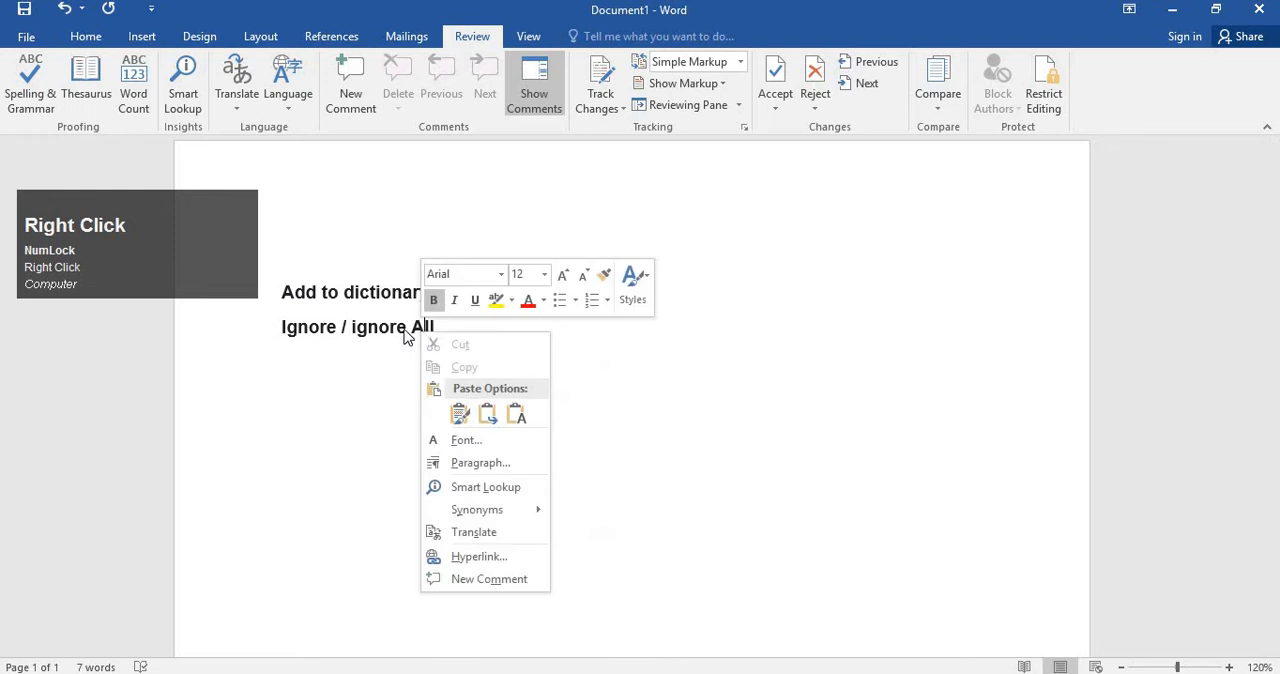
{"action": "left_click", "coordinate": [415, 331]}
{"action": "left_click", "coordinate": [397, 322]}
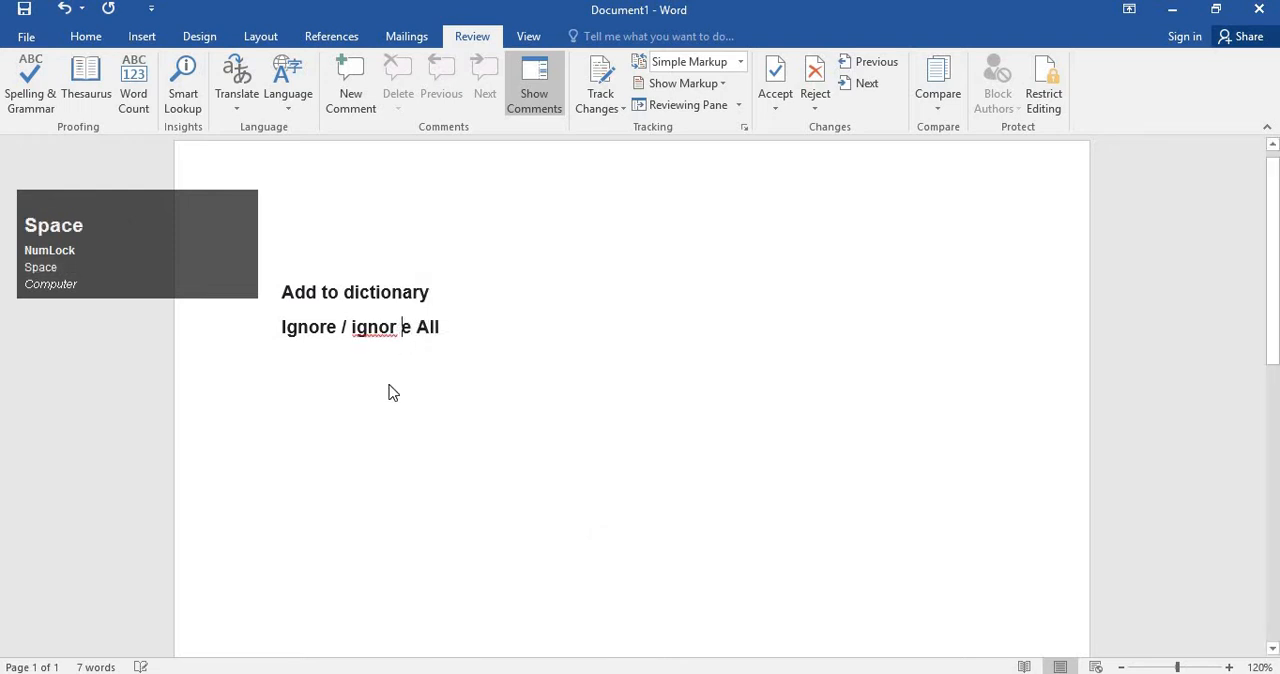
{"action": "left_click", "coordinate": [390, 334]}
{"action": "right_click", "coordinate": [393, 336]}
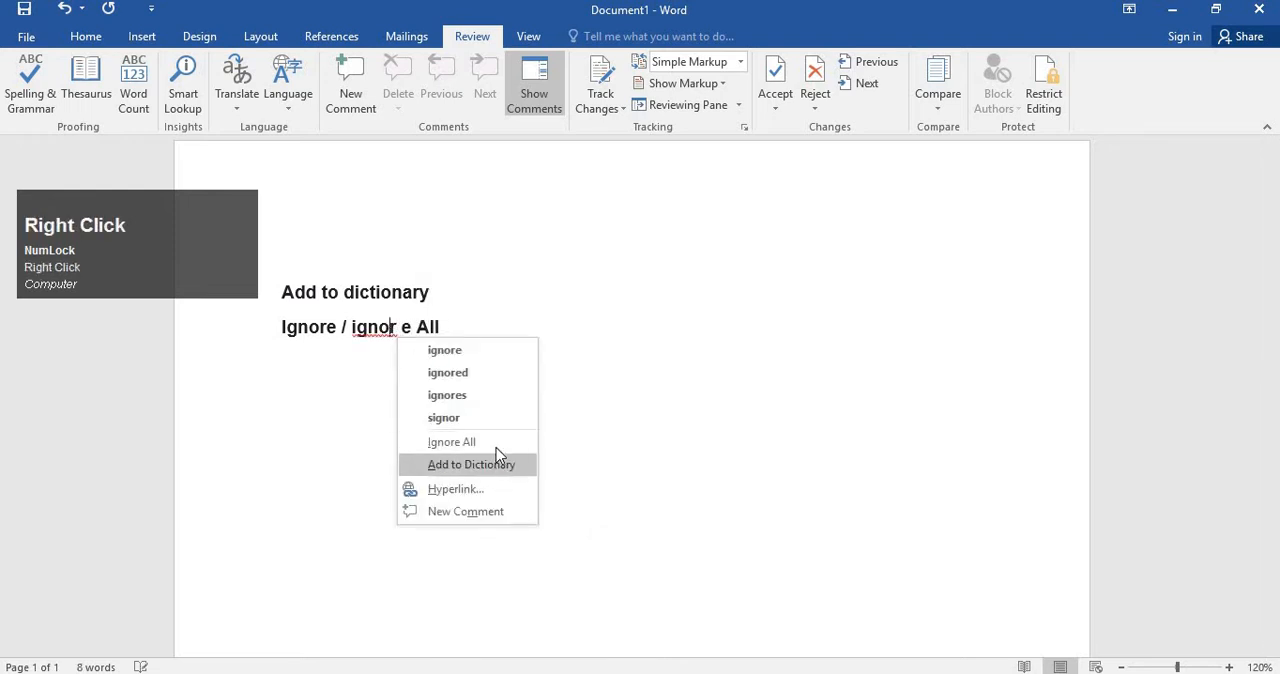
{"action": "left_click", "coordinate": [380, 394]}
Add a third line reading "Suggestion" below the "Ignore / ignor e All" line.
{"action": "key", "text": "Return"}
{"action": "type", "text": "S"}
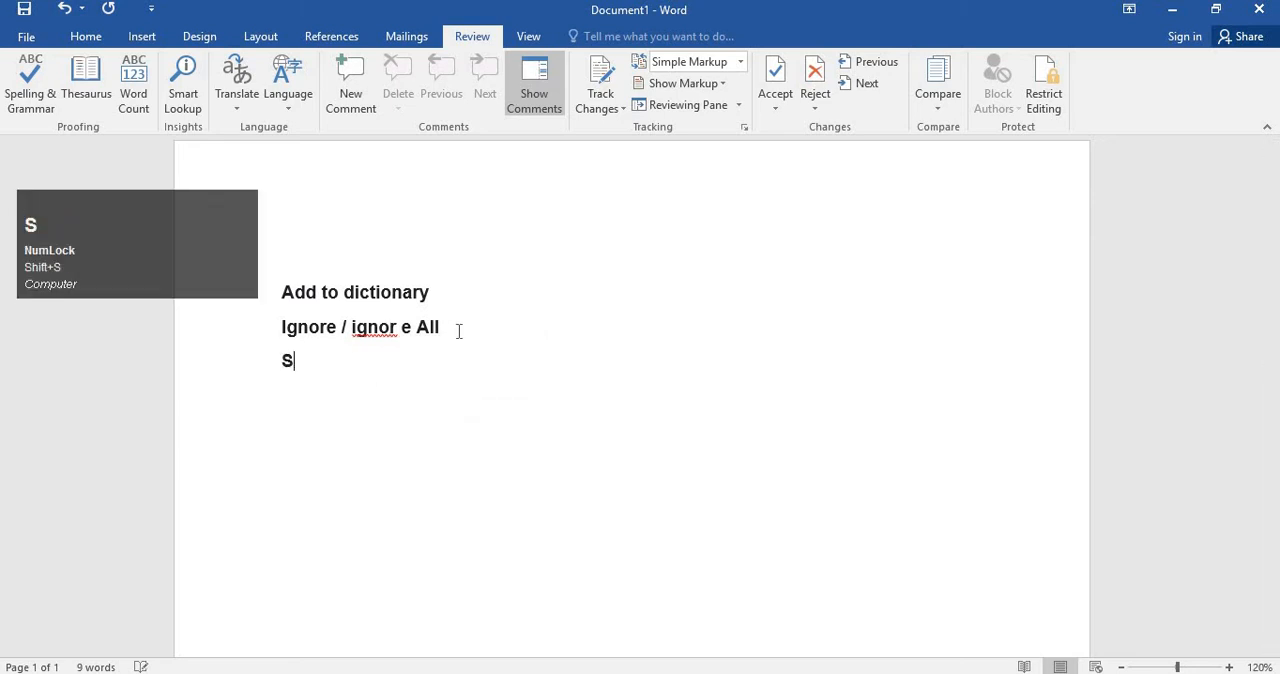
{"action": "type", "text": "uge"}
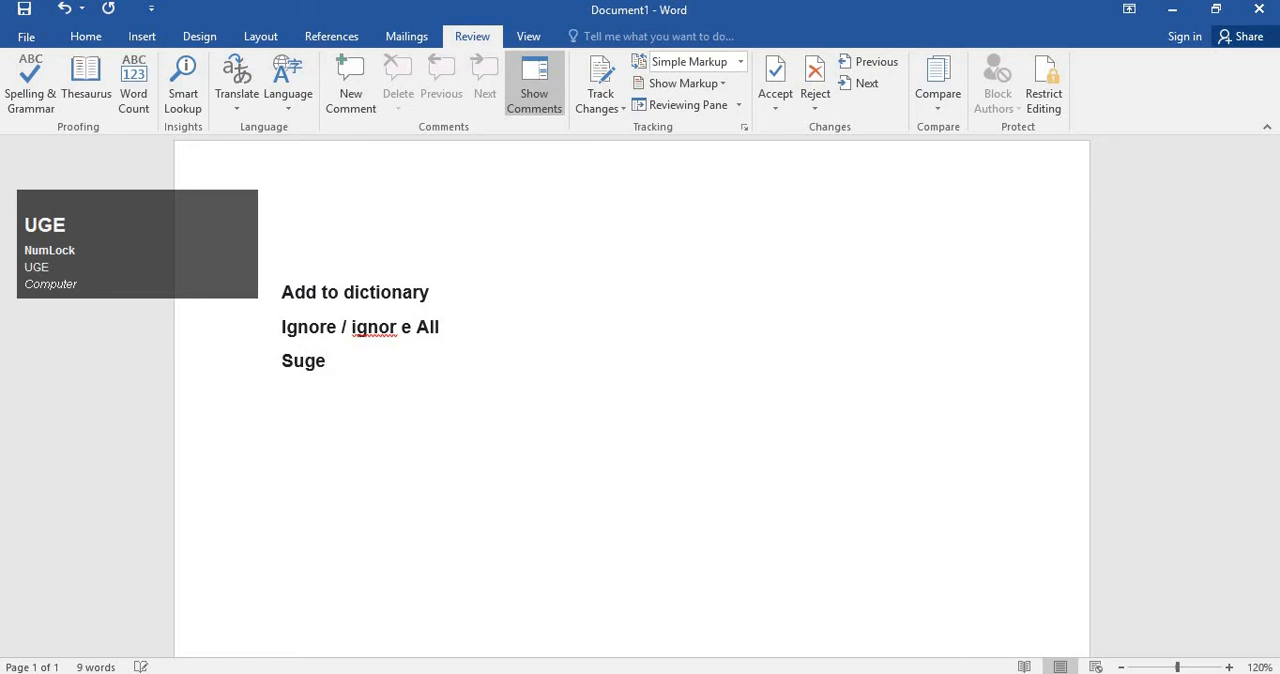
{"action": "key", "text": "BackSpace"}
{"action": "type", "text": "gestion"}
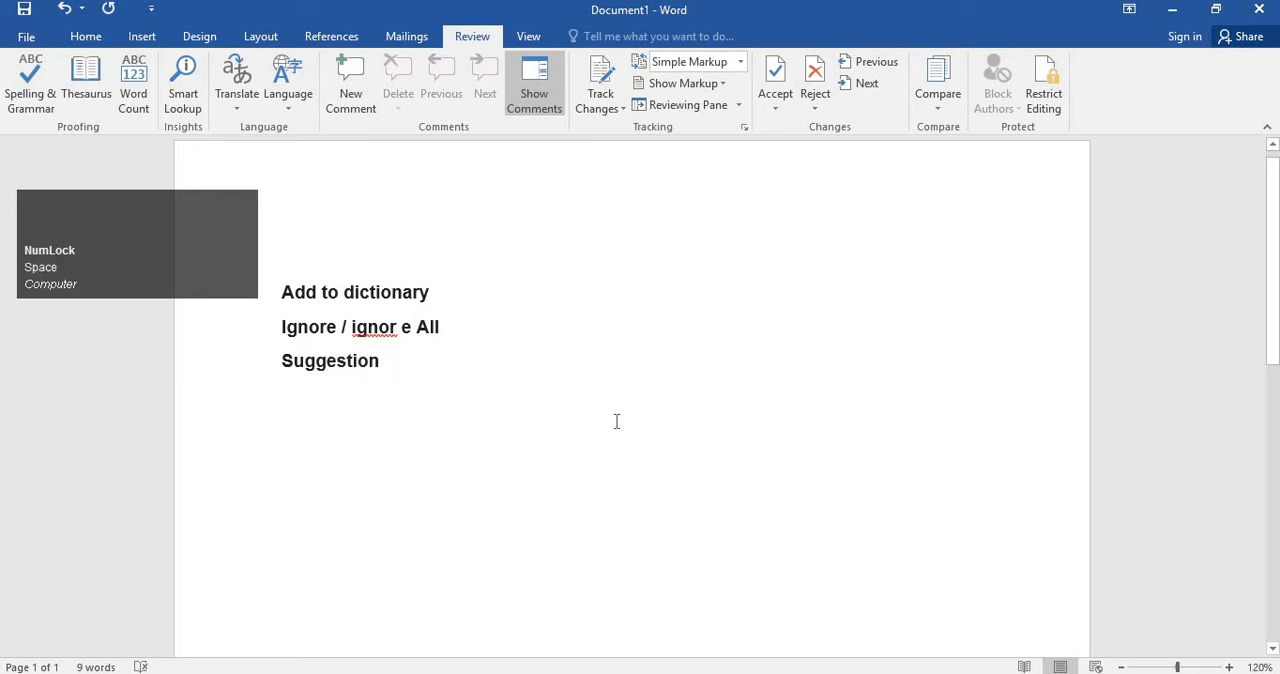
{"action": "left_click", "coordinate": [449, 371]}
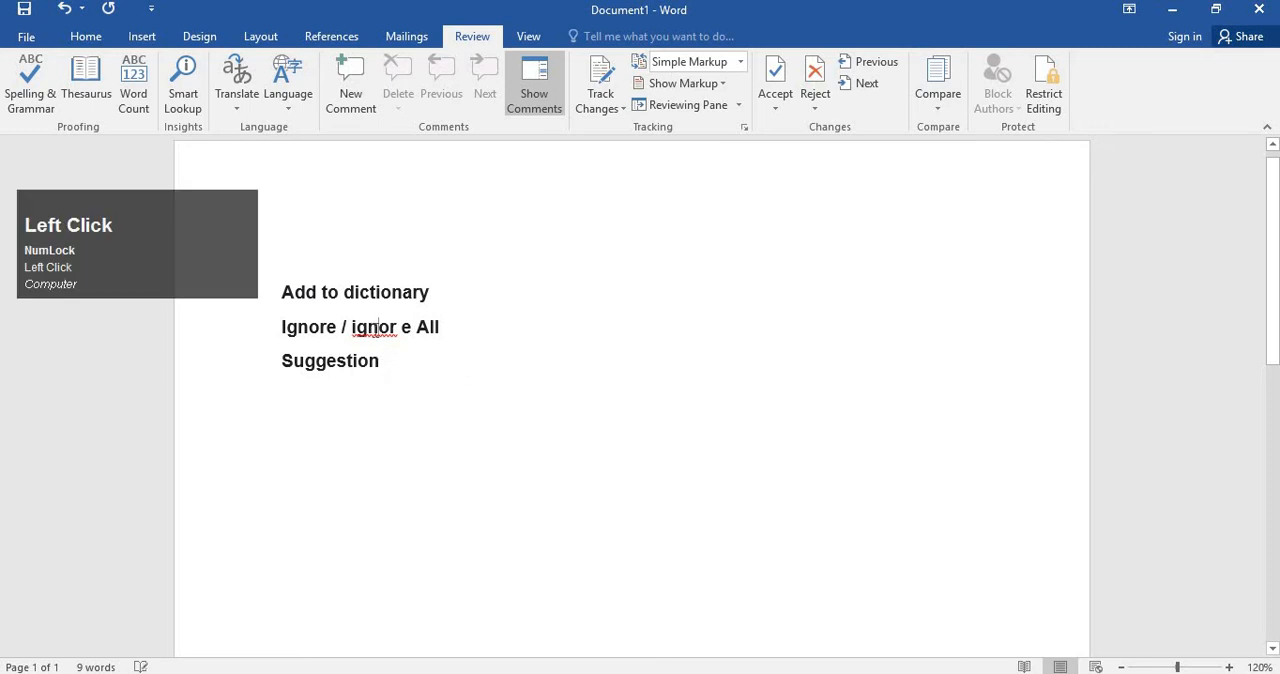
Replace the misspelled "ignor" in the second line with the suggested spelling "ignore".
{"action": "right_click", "coordinate": [379, 331]}
{"action": "left_click", "coordinate": [374, 378]}
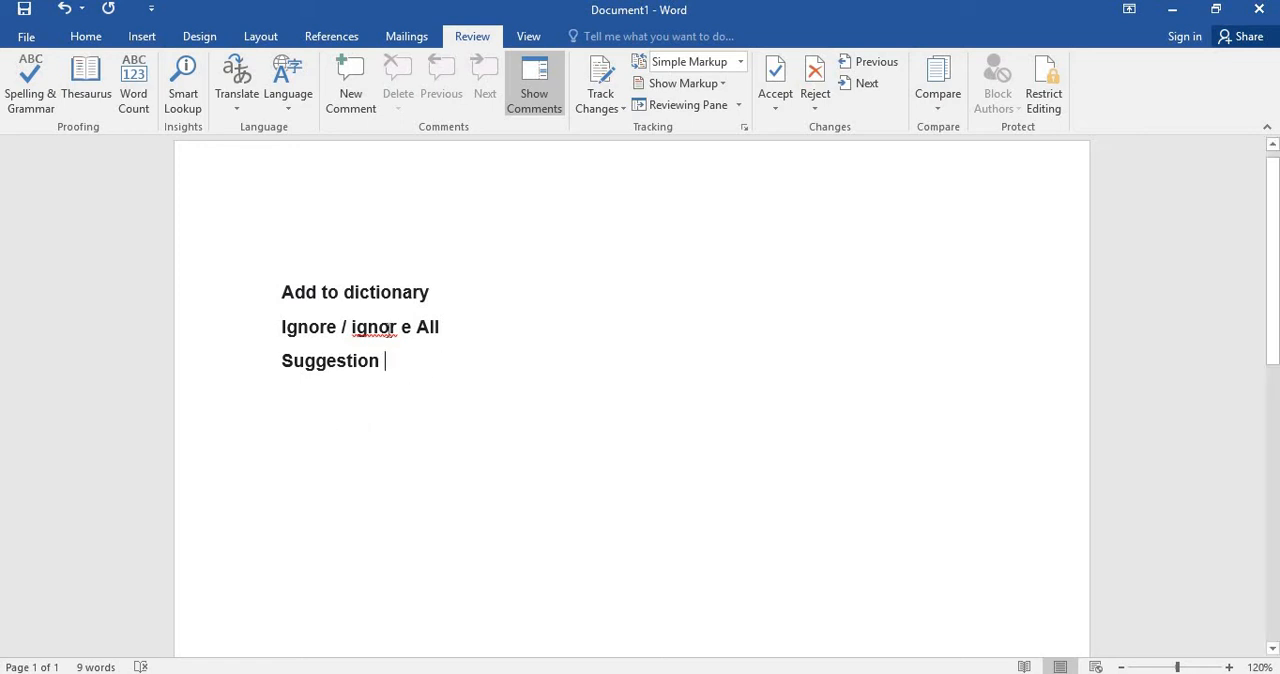
{"action": "left_click", "coordinate": [389, 329]}
{"action": "right_click", "coordinate": [390, 330]}
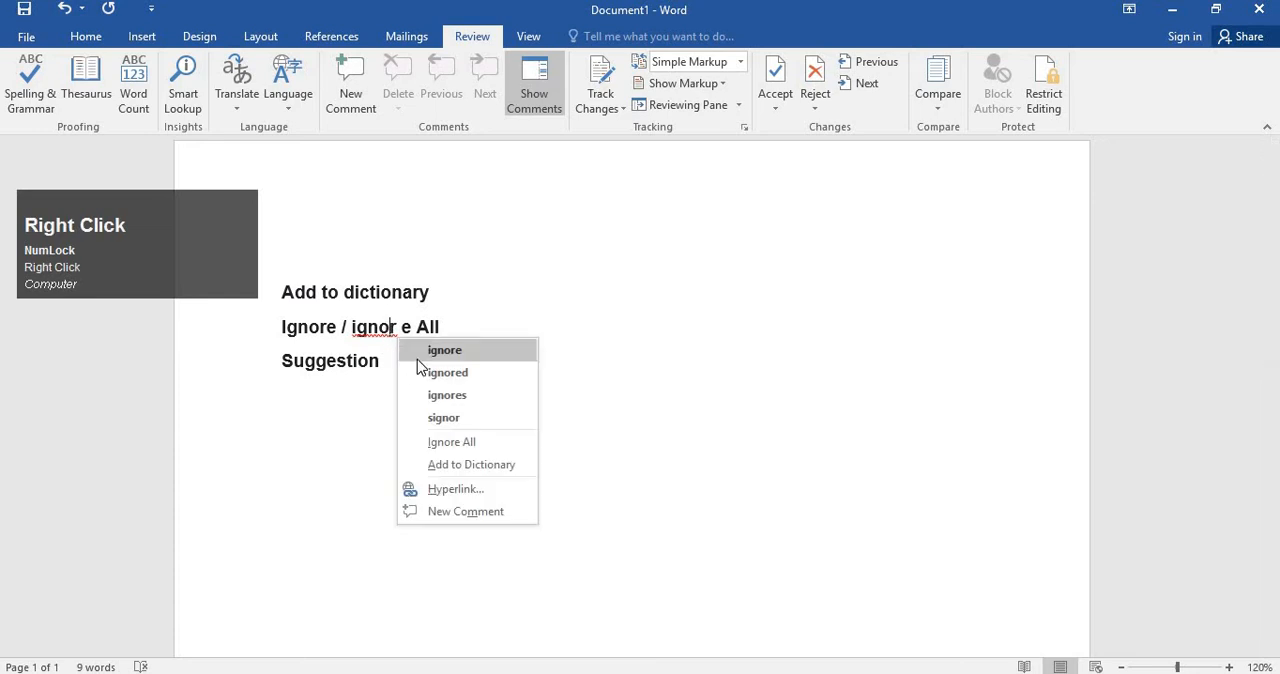
{"action": "left_click", "coordinate": [417, 356]}
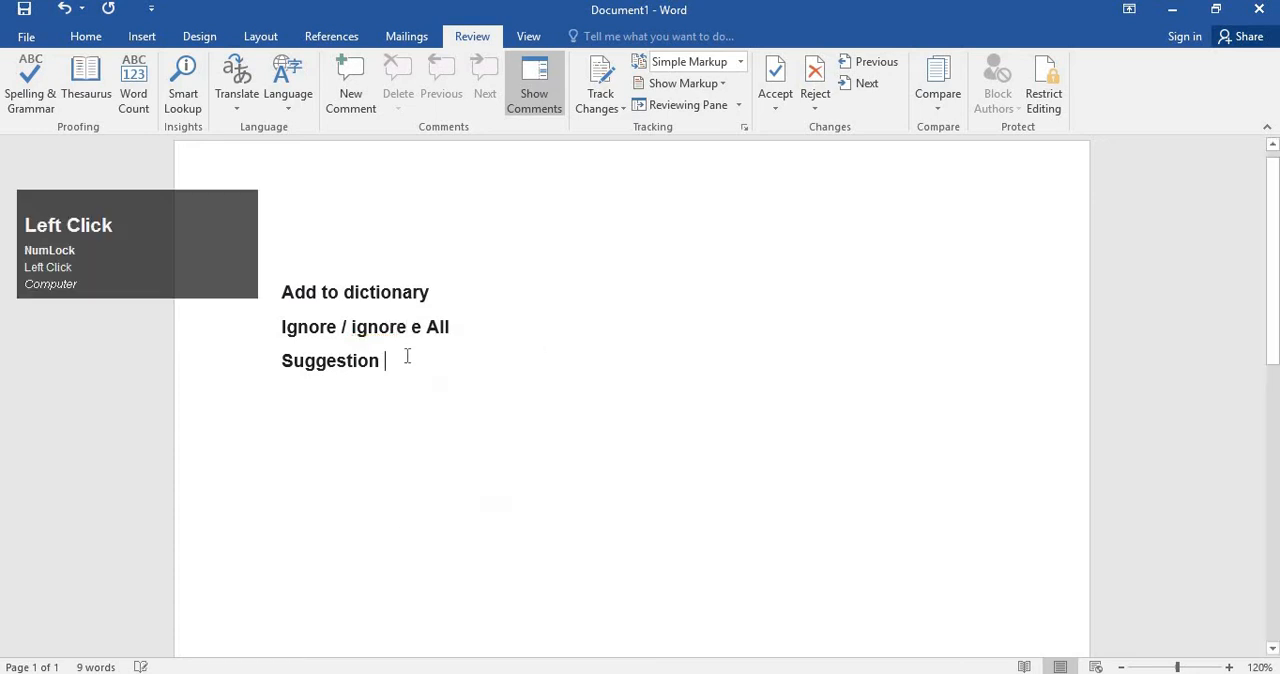
Delete all three lines of text so that the document is empty.
{"action": "key", "text": "Delete"}
{"action": "left_click", "coordinate": [567, 470]}
{"action": "triple_click", "coordinate": [205, 300]}
{"action": "key", "text": "Delete"}
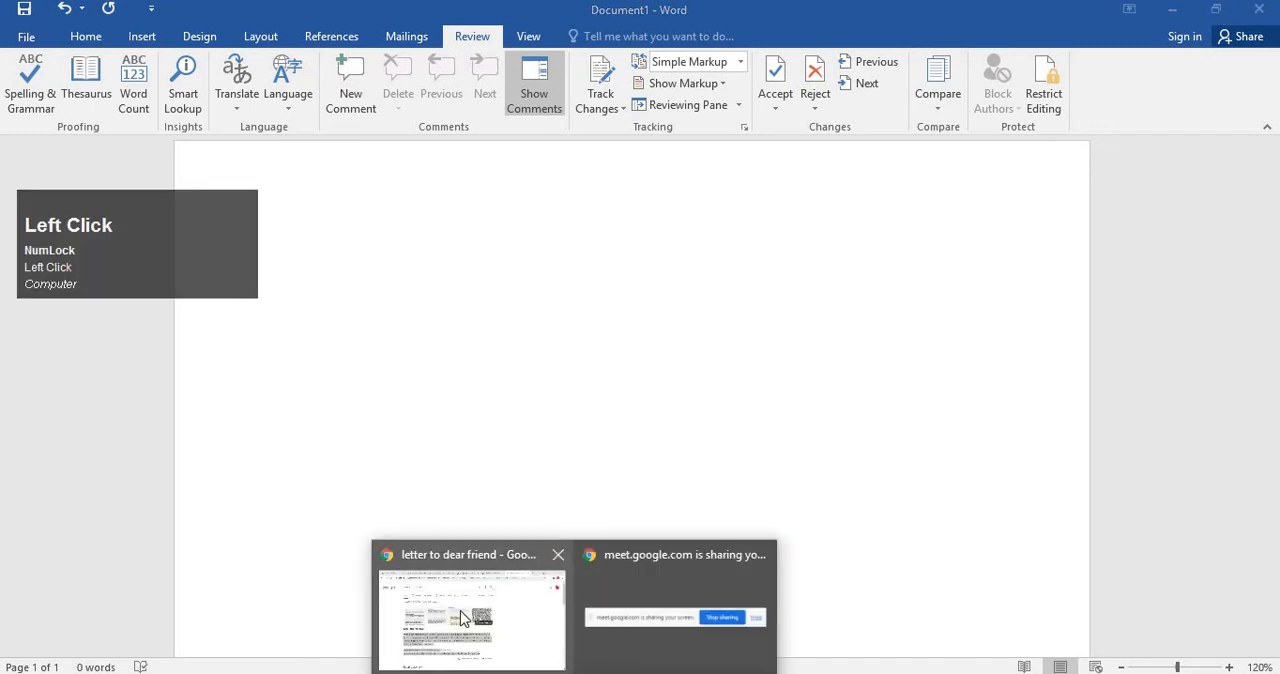
Switch to the Chrome window showing the "letter to dear friend" search results.
{"action": "left_click", "coordinate": [517, 569]}
{"action": "scroll", "coordinate": [517, 569], "scroll_direction": "down", "scroll_amount": 8}
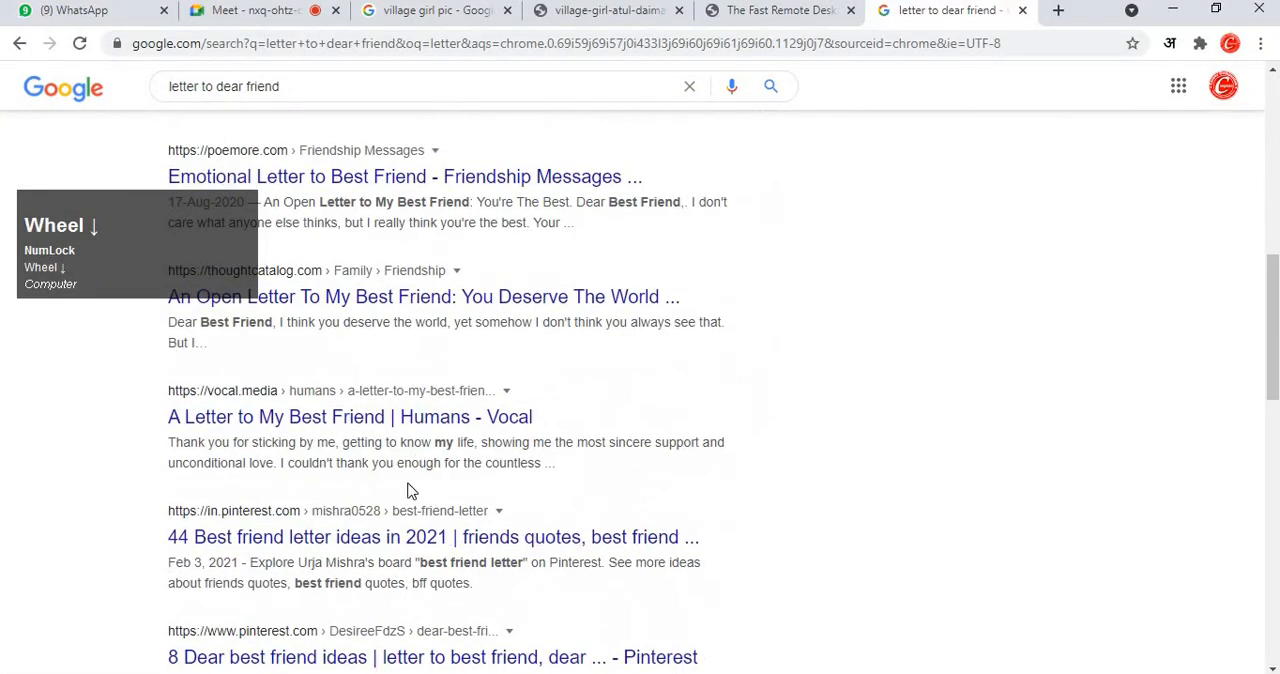
Try to open the Pinterest result "44 Best friend letter ideas in 2021", and return to the search results.
{"action": "left_click", "coordinate": [407, 538]}
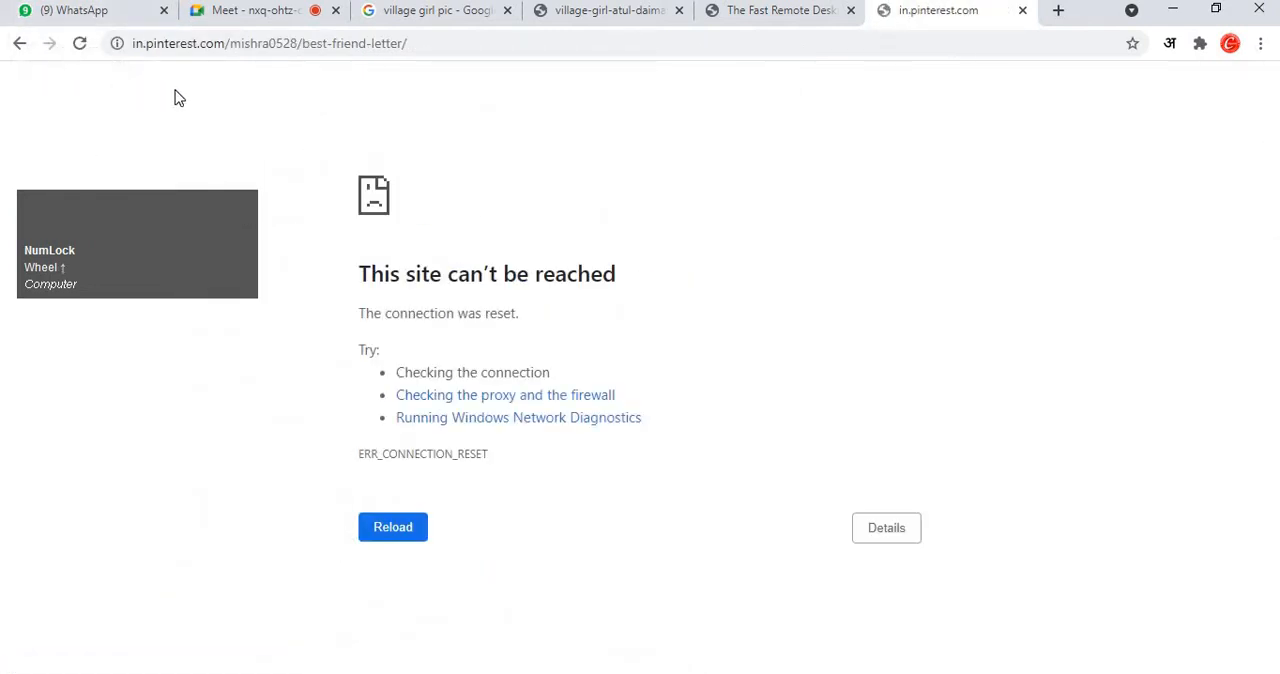
{"action": "left_click", "coordinate": [80, 45]}
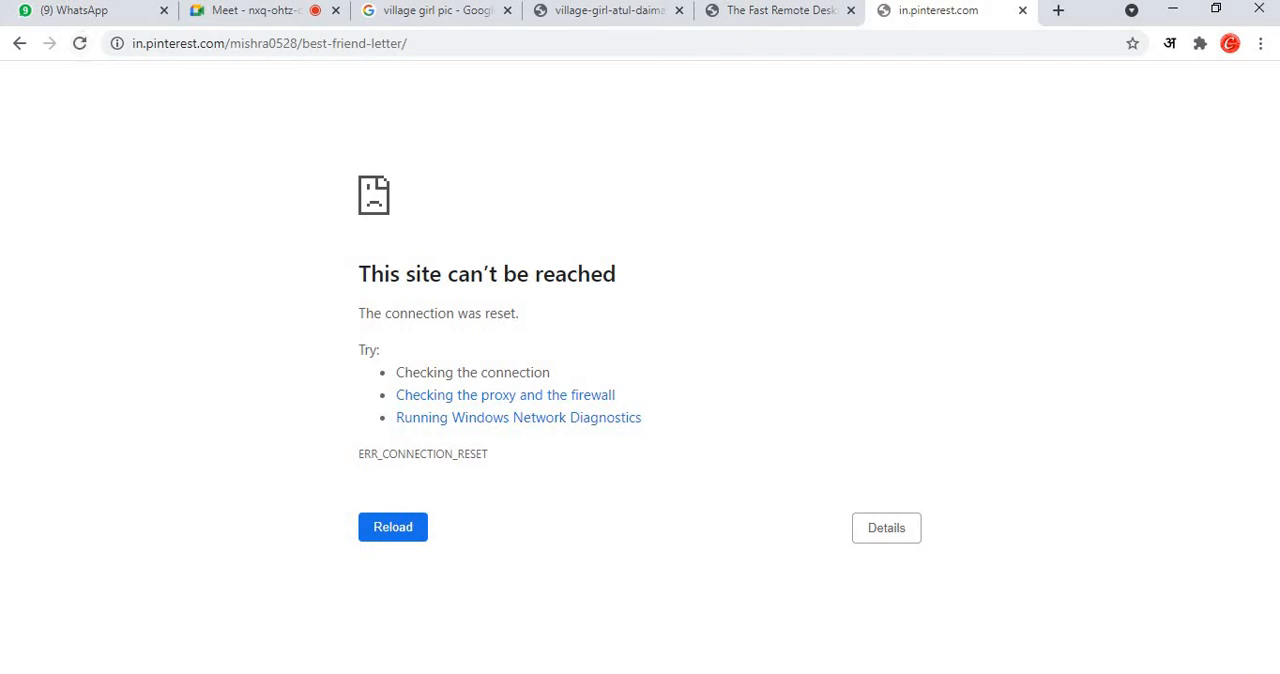
{"action": "left_click", "coordinate": [17, 47]}
Open the Goodreads result "Letters from my heart - Letters: Send a letter to your best friend".
{"action": "scroll", "coordinate": [311, 420], "scroll_direction": "down", "scroll_amount": 2}
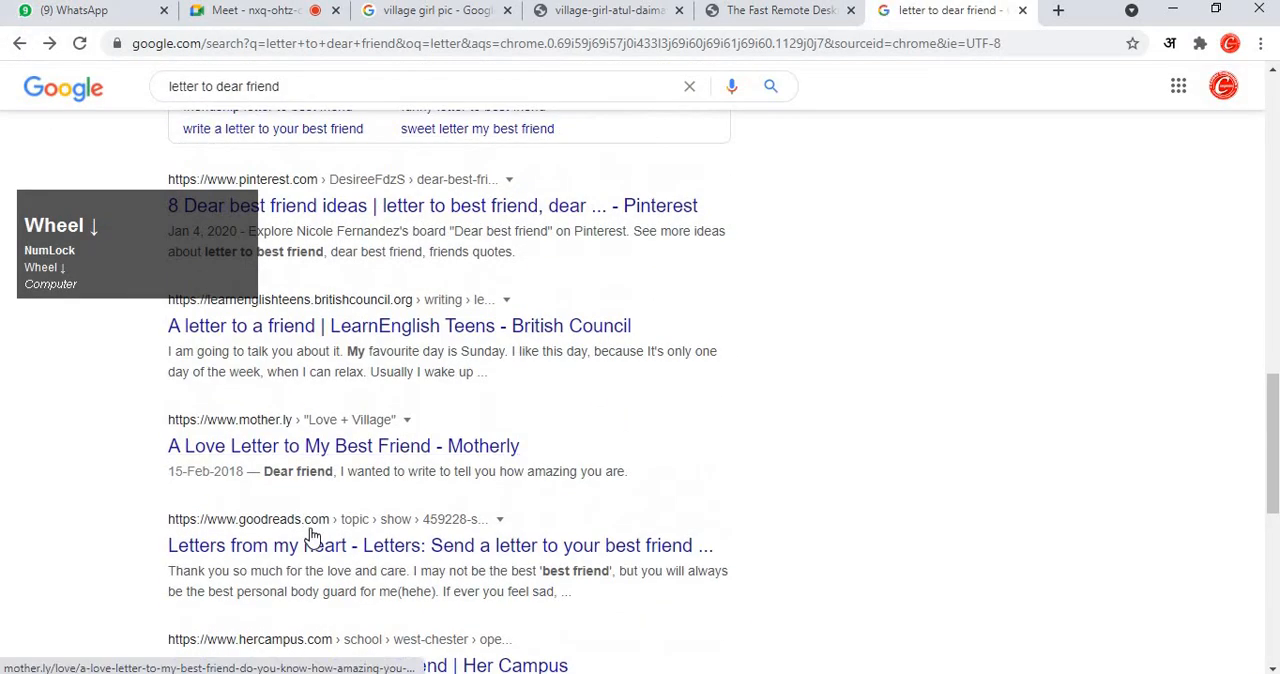
{"action": "left_click", "coordinate": [313, 551]}
{"action": "scroll", "coordinate": [582, 432], "scroll_direction": "down", "scroll_amount": 4}
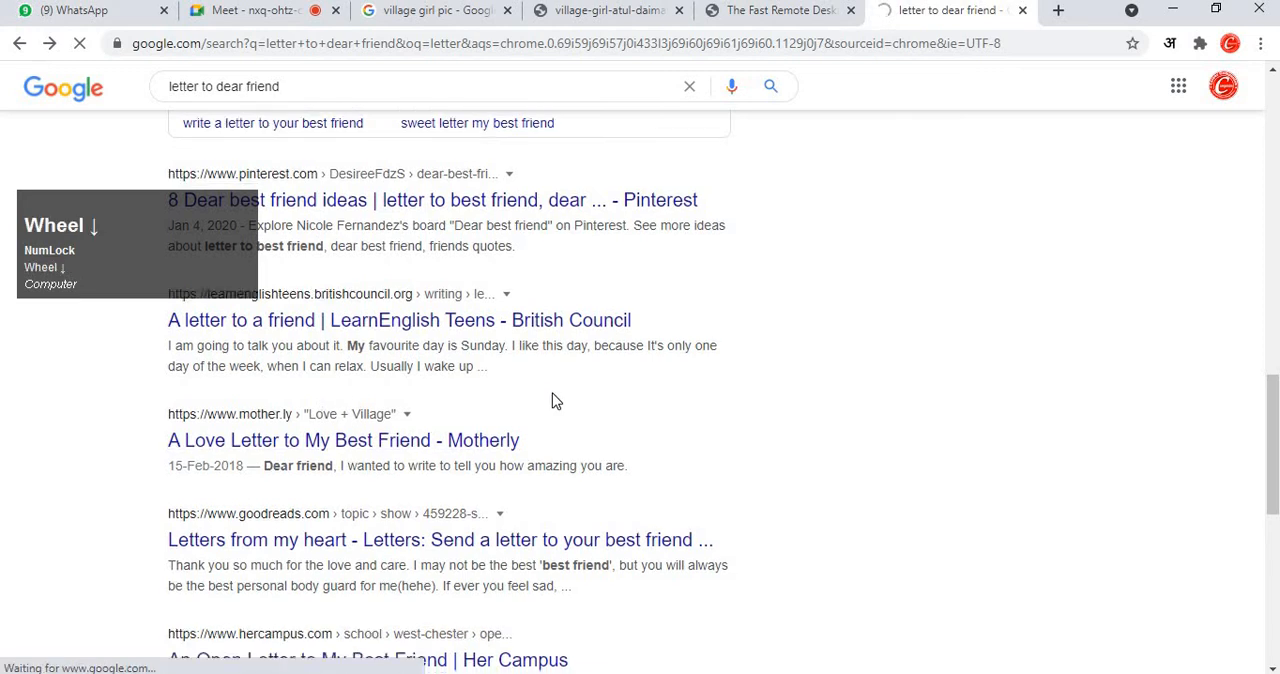
{"action": "scroll", "coordinate": [582, 432], "scroll_direction": "down", "scroll_amount": 3}
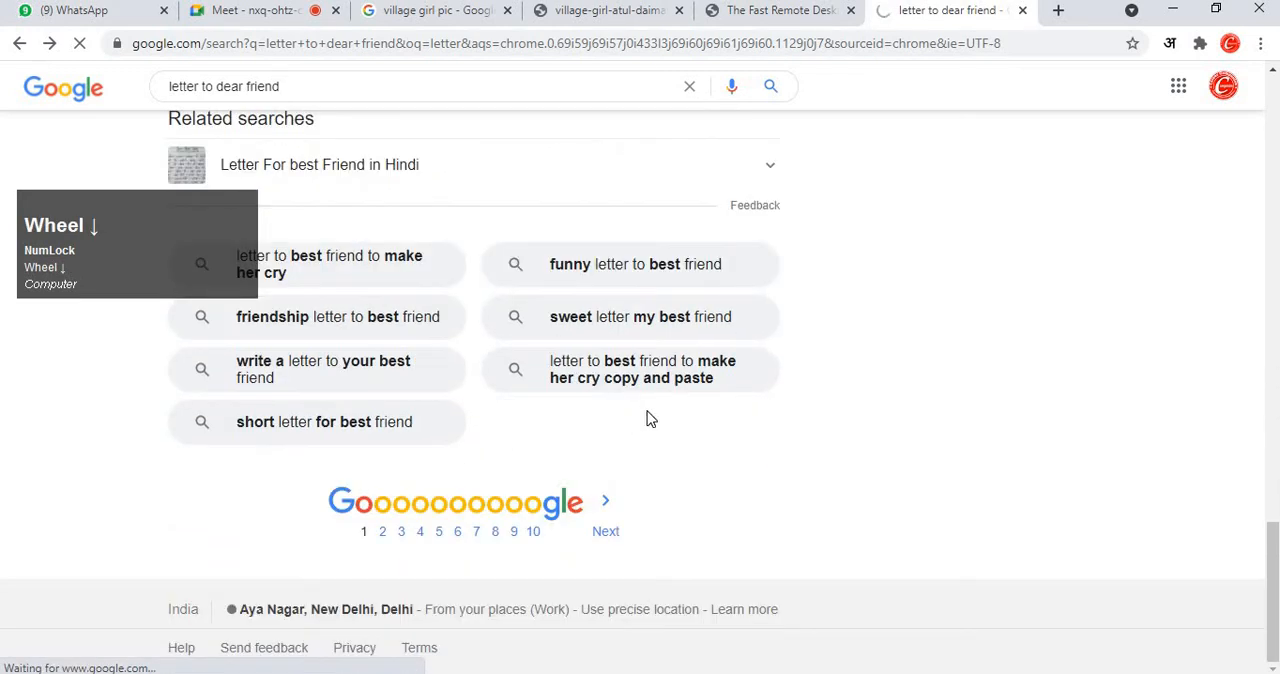
{"action": "scroll", "coordinate": [654, 410], "scroll_direction": "up", "scroll_amount": 8}
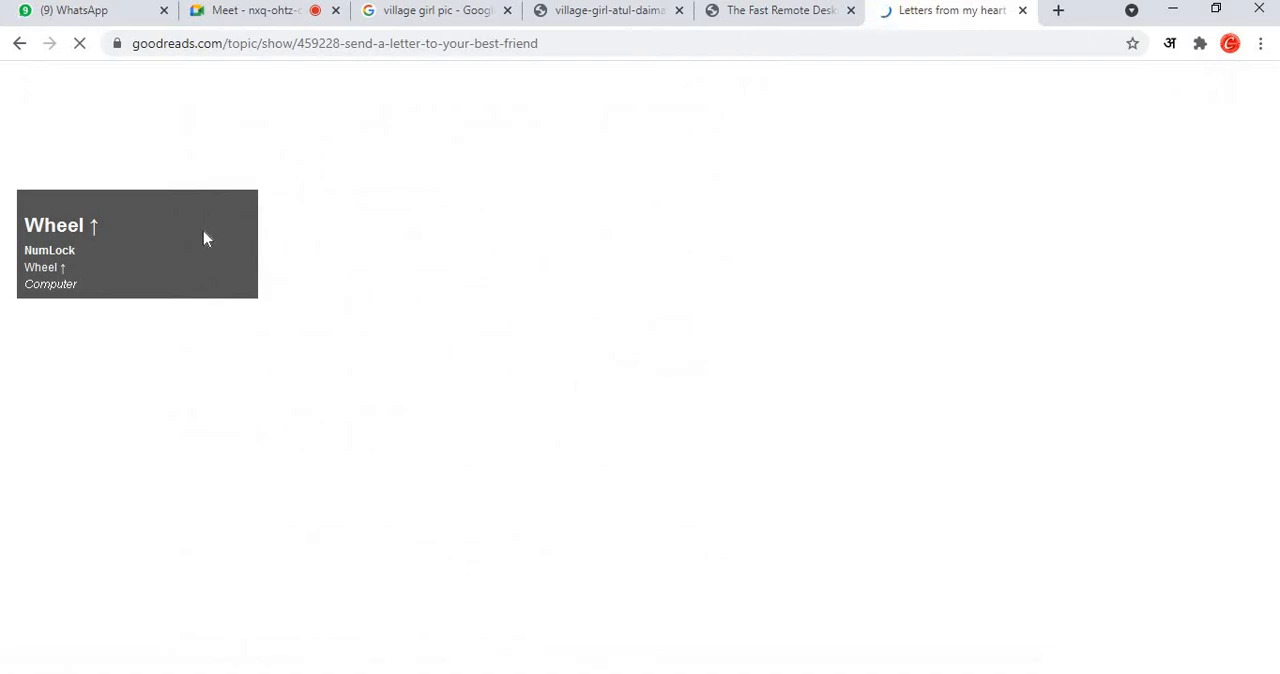
{"action": "left_click_drag", "start_coordinate": [157, 214], "coordinate": [1150, 114]}
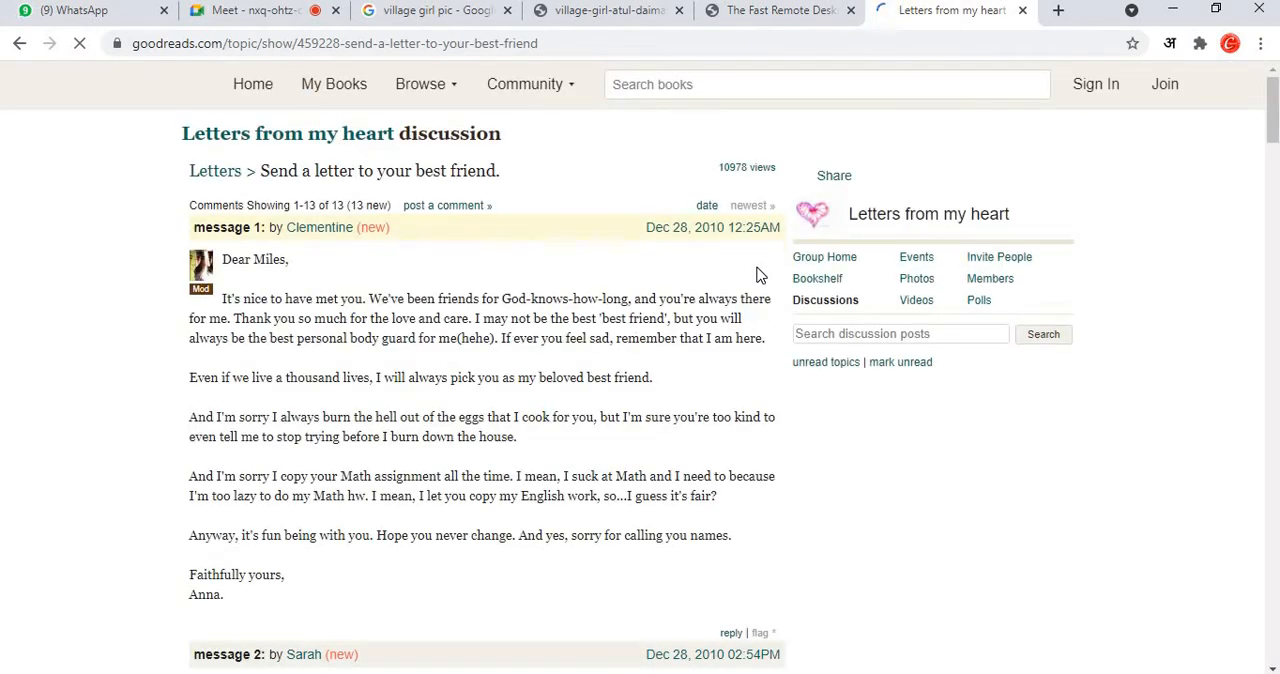
Copy the Goodreads discussion text from the "Letters from my heart discussion" heading through the end of message 1.
{"action": "left_click", "coordinate": [318, 322]}
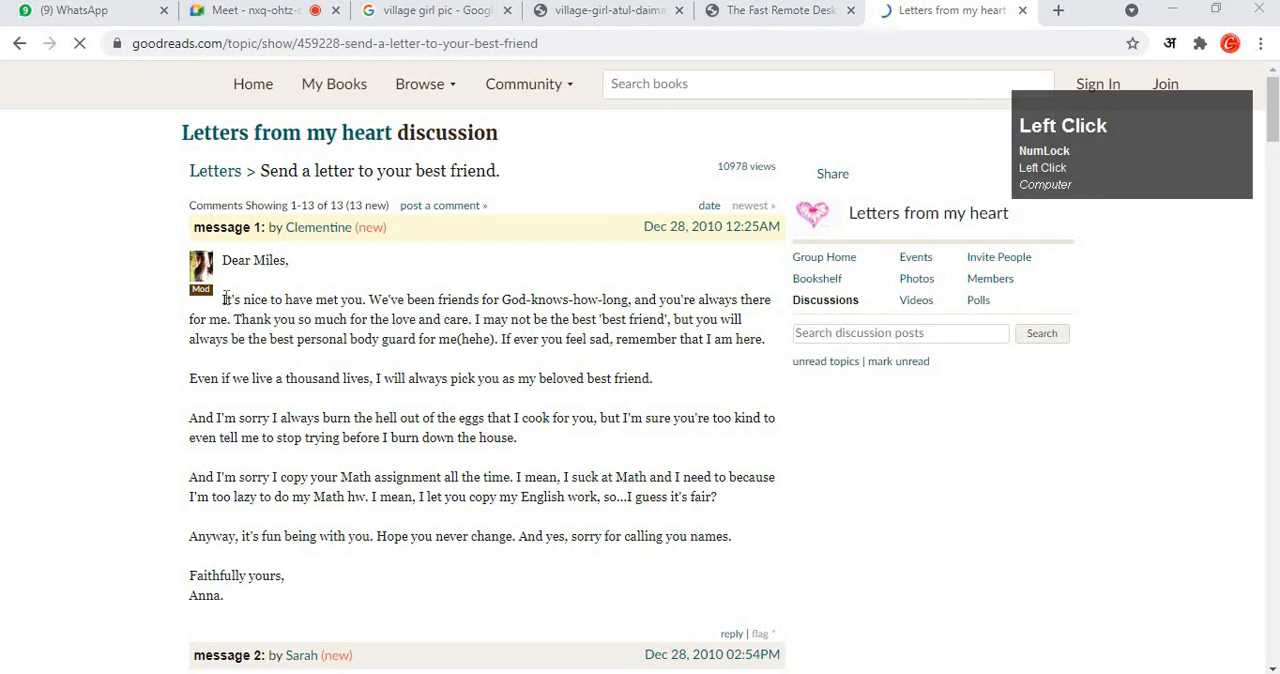
{"action": "left_click_drag", "start_coordinate": [166, 164], "coordinate": [429, 648]}
{"action": "scroll", "coordinate": [423, 620], "scroll_direction": "down", "scroll_amount": 2}
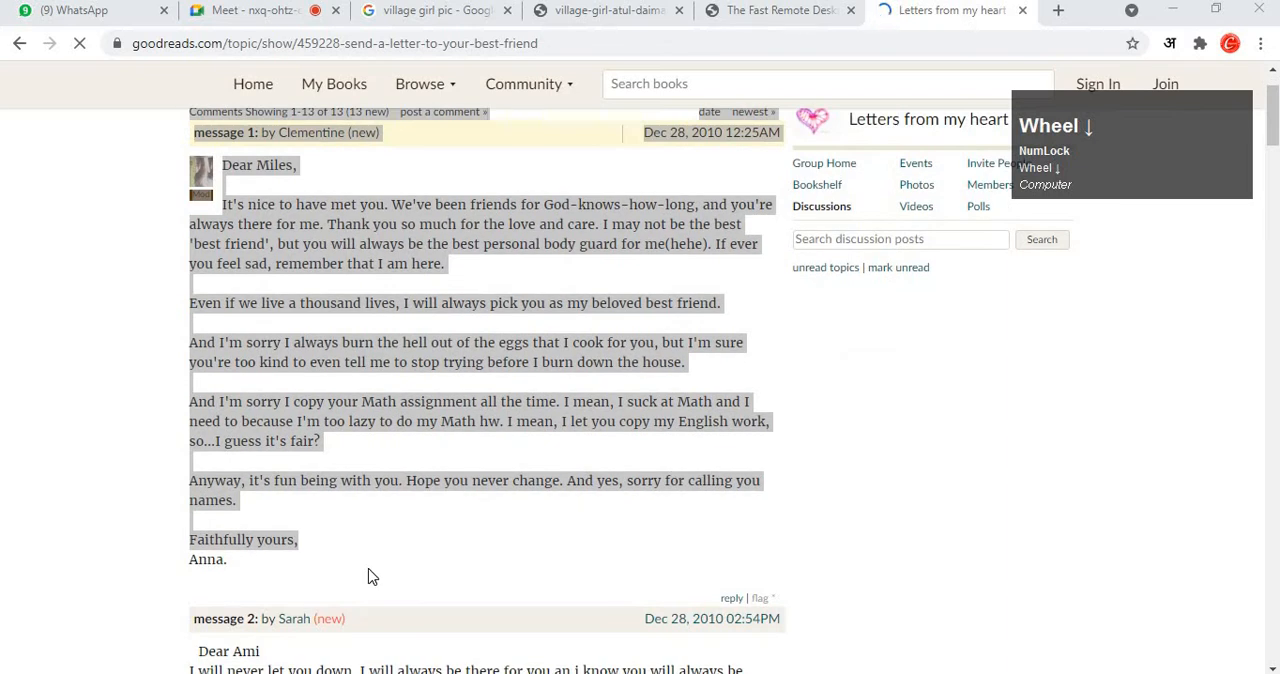
{"action": "left_click_drag", "start_coordinate": [368, 577], "coordinate": [250, 187]}
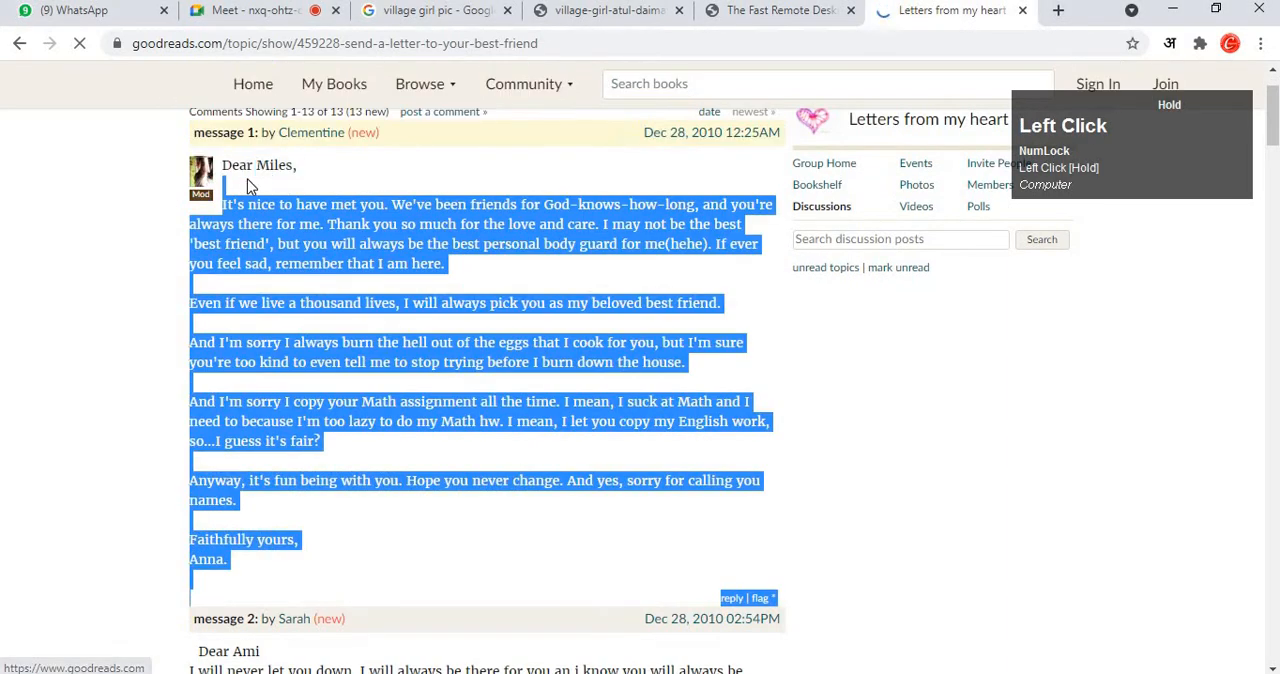
{"action": "scroll", "coordinate": [250, 187], "scroll_direction": "up", "scroll_amount": 2}
{"action": "left_click_drag", "start_coordinate": [177, 136], "coordinate": [306, 640]}
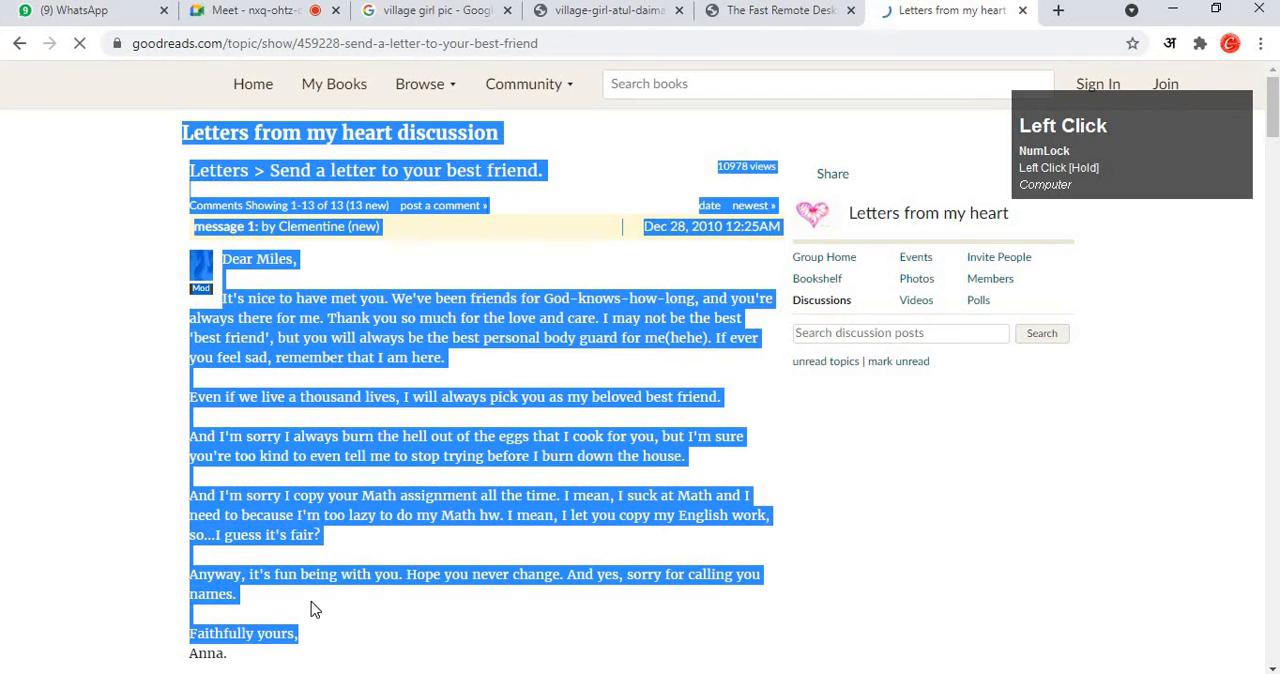
{"action": "scroll", "coordinate": [311, 601], "scroll_direction": "down", "scroll_amount": 1}
{"action": "left_click_drag", "start_coordinate": [240, 574], "coordinate": [168, 216]}
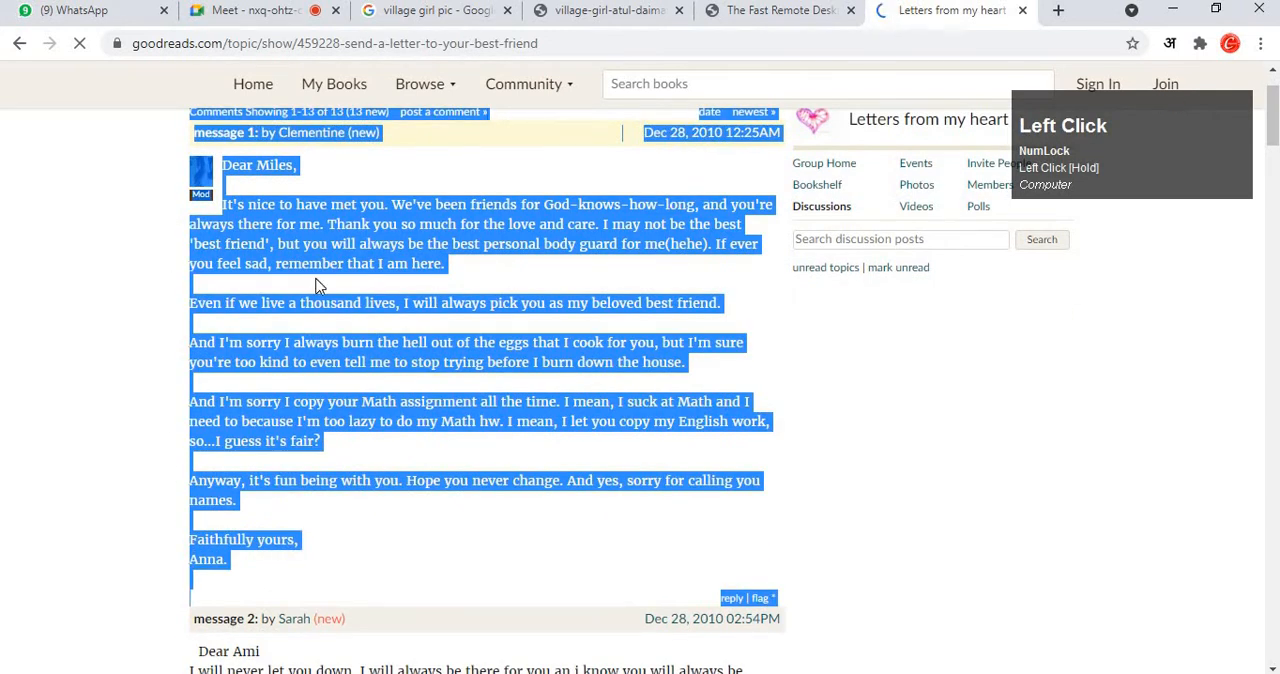
{"action": "scroll", "coordinate": [322, 360], "scroll_direction": "up", "scroll_amount": 1}
{"action": "right_click", "coordinate": [325, 325]}
{"action": "left_click", "coordinate": [350, 340]}
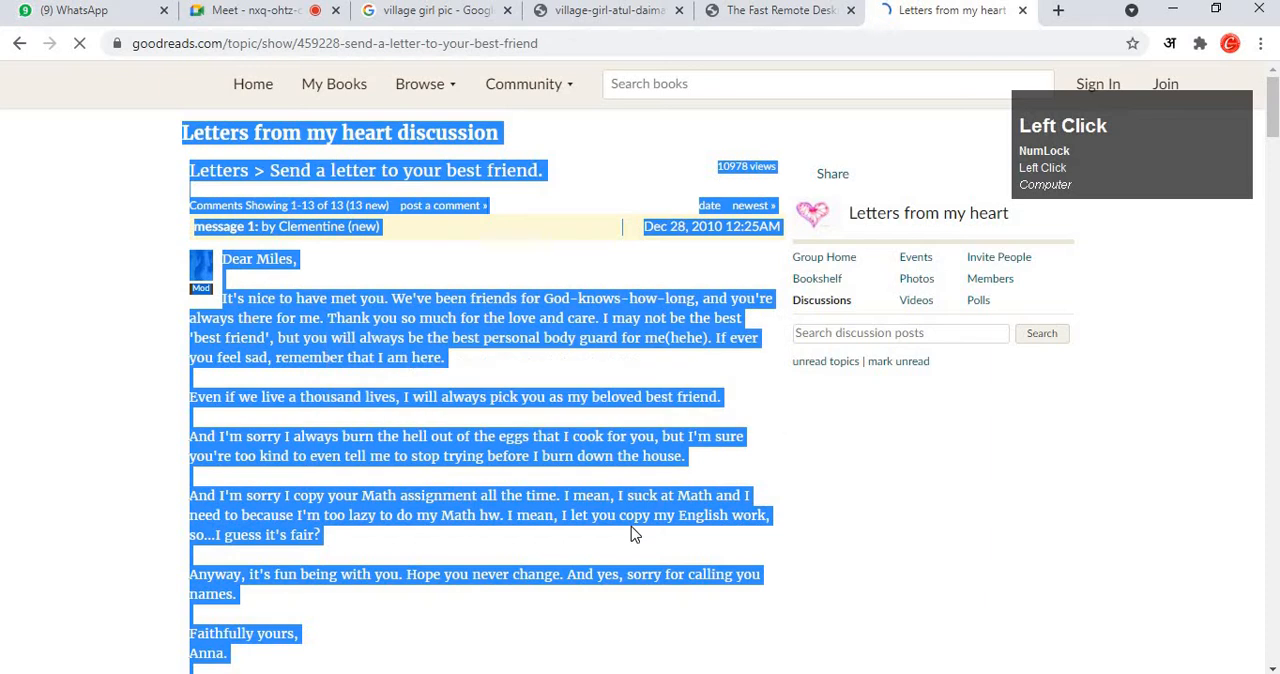
Switch to the blank Word document Document2, paste the copied letter into it and maximize its window.
{"action": "left_click", "coordinate": [785, 672]}
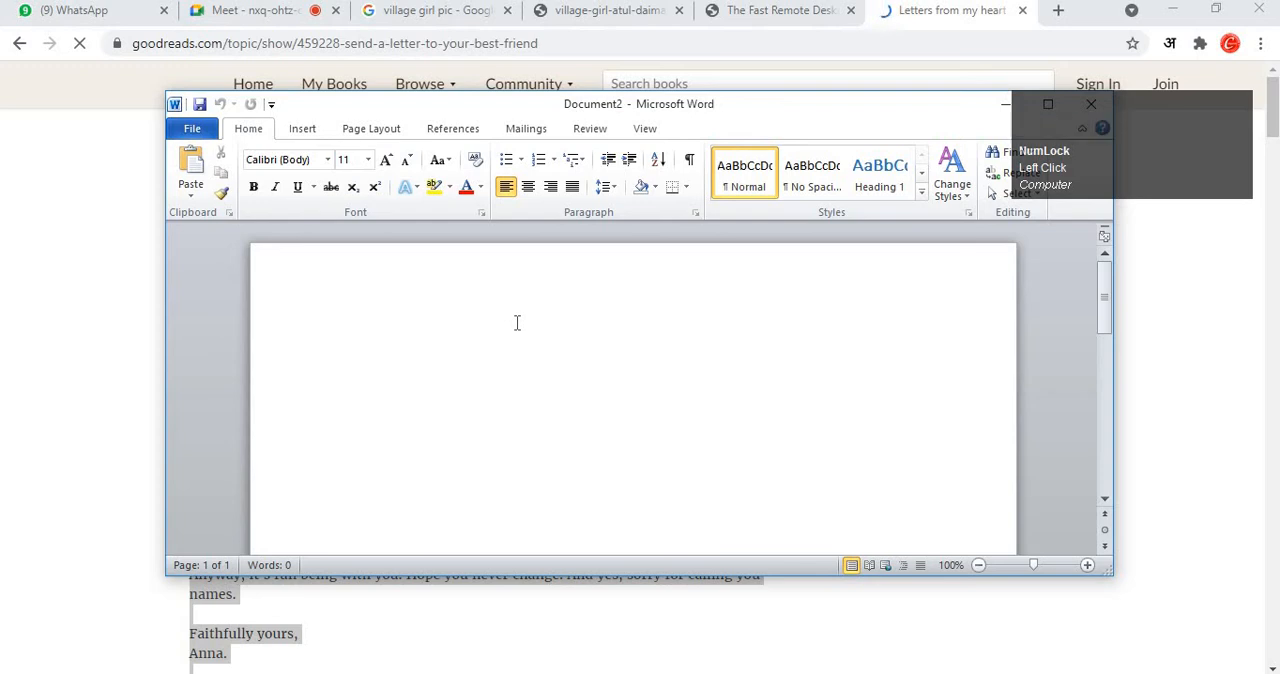
{"action": "key", "text": "ctrl+v"}
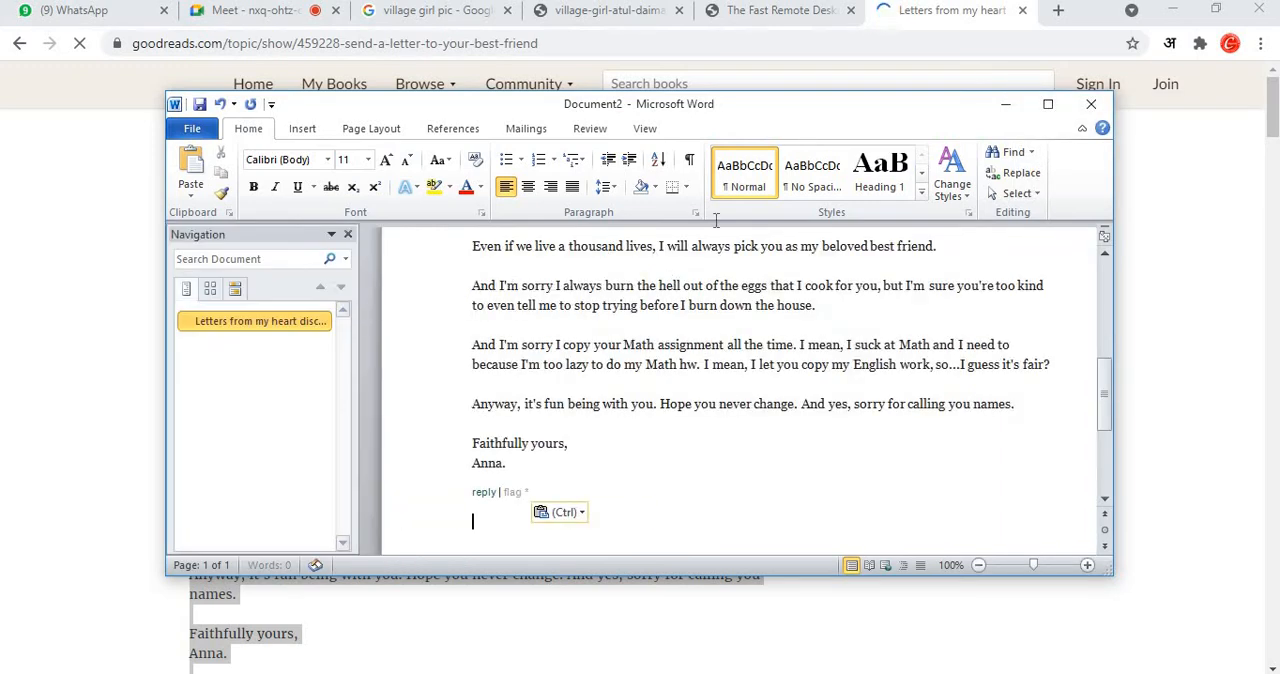
{"action": "left_click", "coordinate": [1050, 108]}
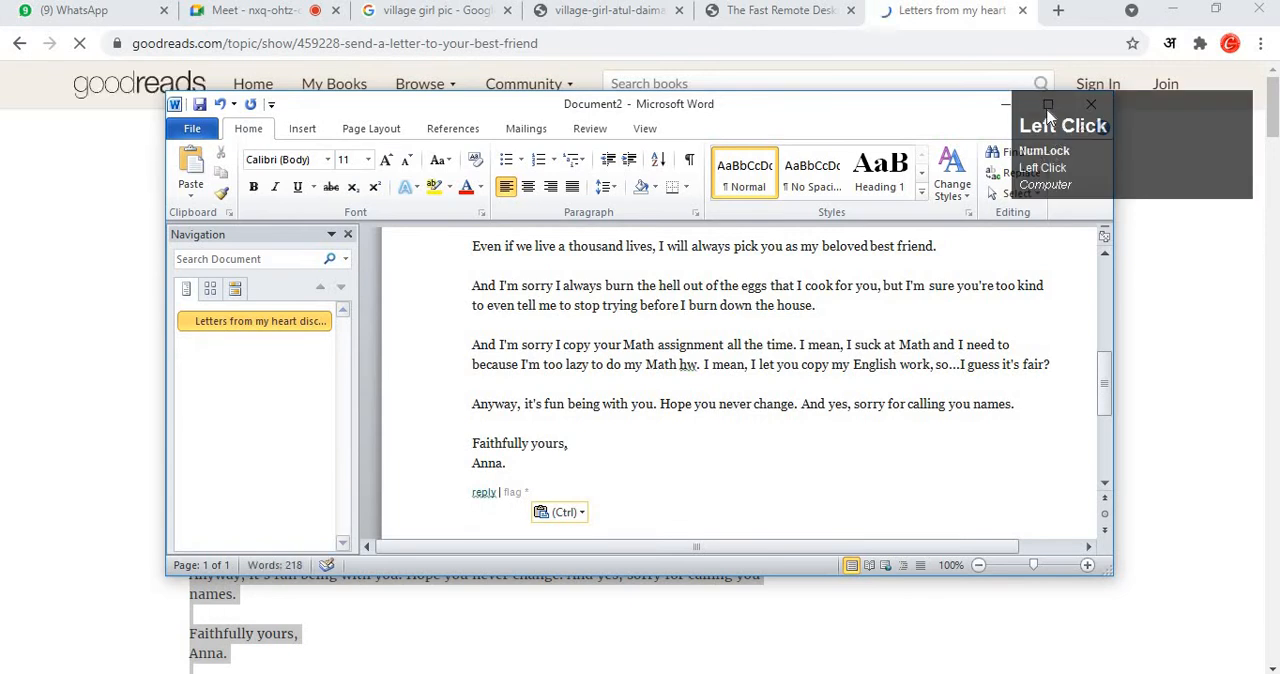
{"action": "left_click_drag", "start_coordinate": [1065, 122], "coordinate": [42, 608]}
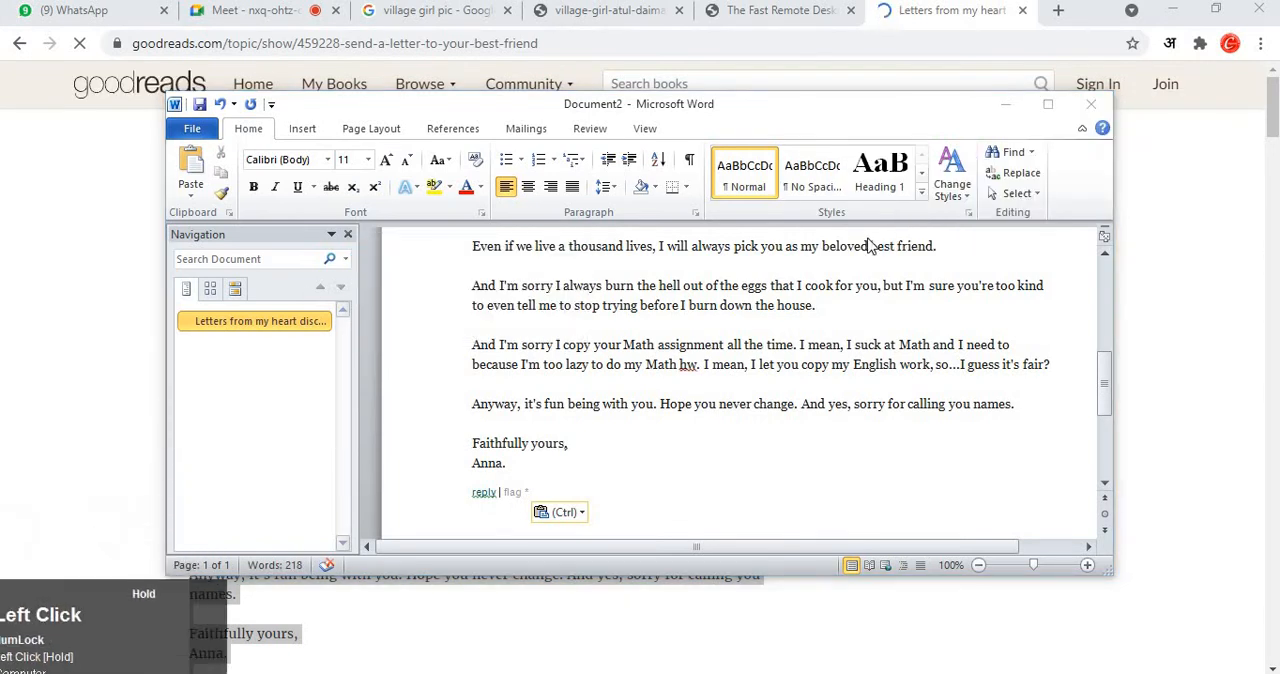
{"action": "left_click", "coordinate": [1047, 105]}
Delete the flagged word "date" above the first message in the pasted text.
{"action": "scroll", "coordinate": [834, 423], "scroll_direction": "up", "scroll_amount": 5}
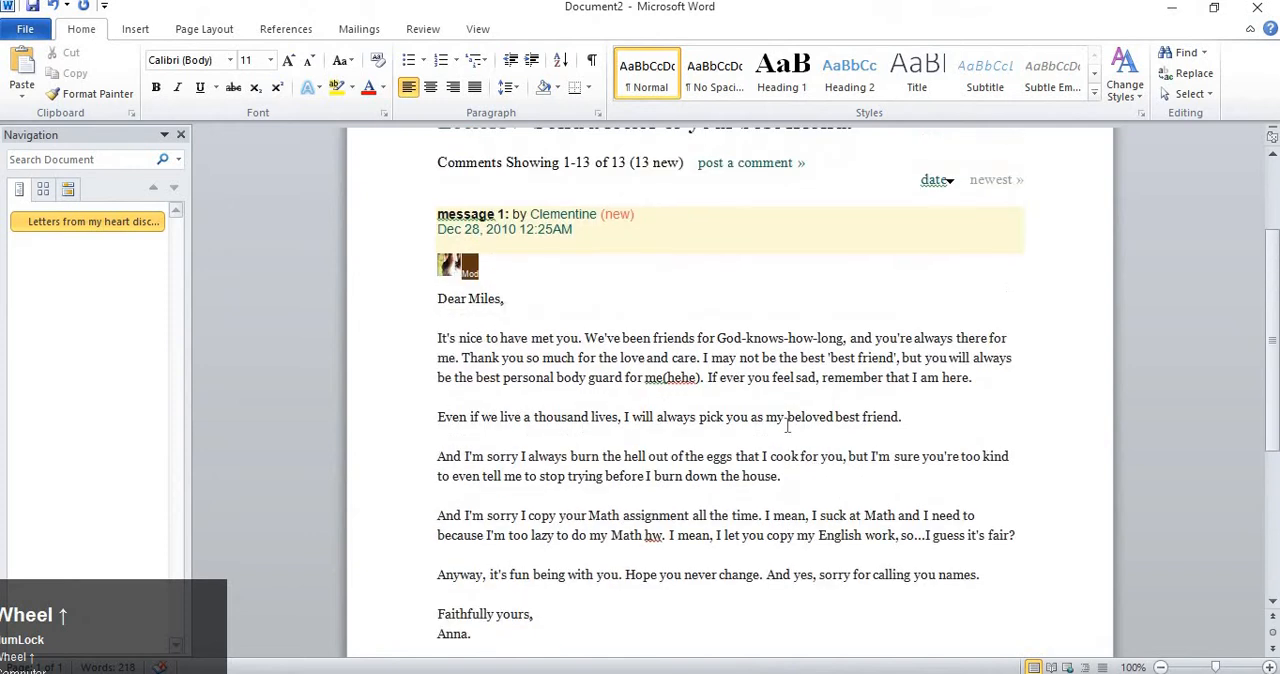
{"action": "scroll", "coordinate": [786, 427], "scroll_direction": "up", "scroll_amount": 1}
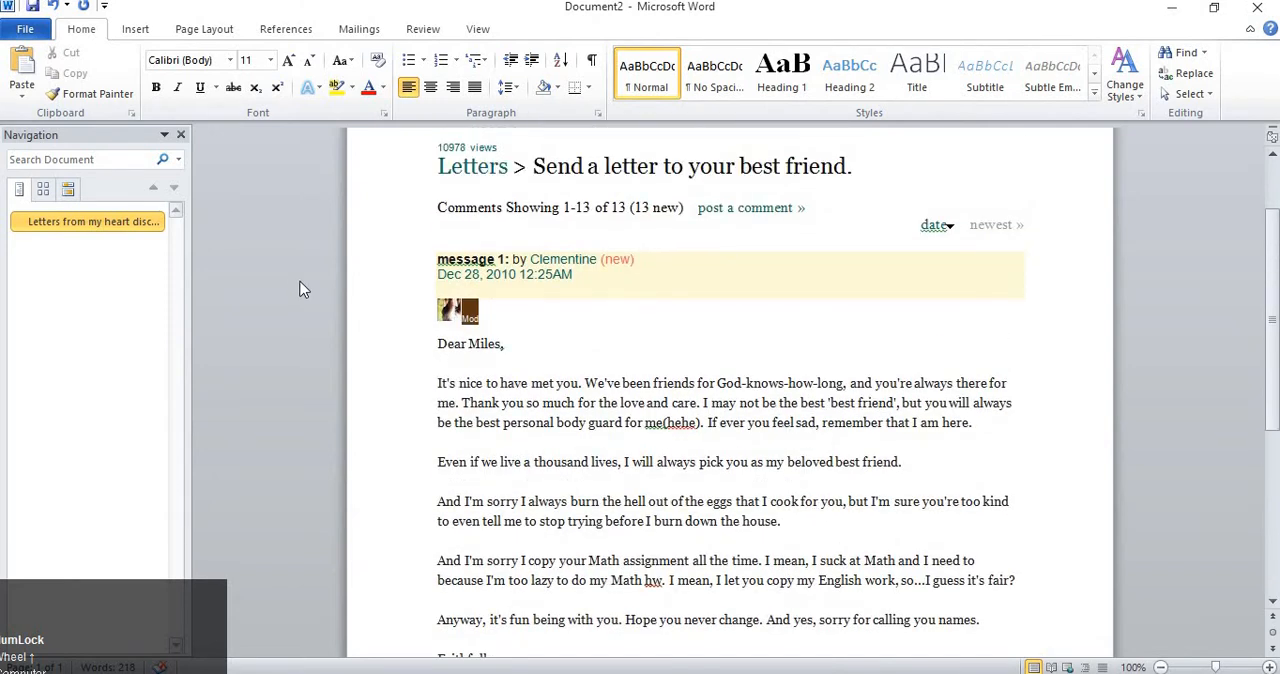
{"action": "scroll", "coordinate": [551, 378], "scroll_direction": "down", "scroll_amount": 4}
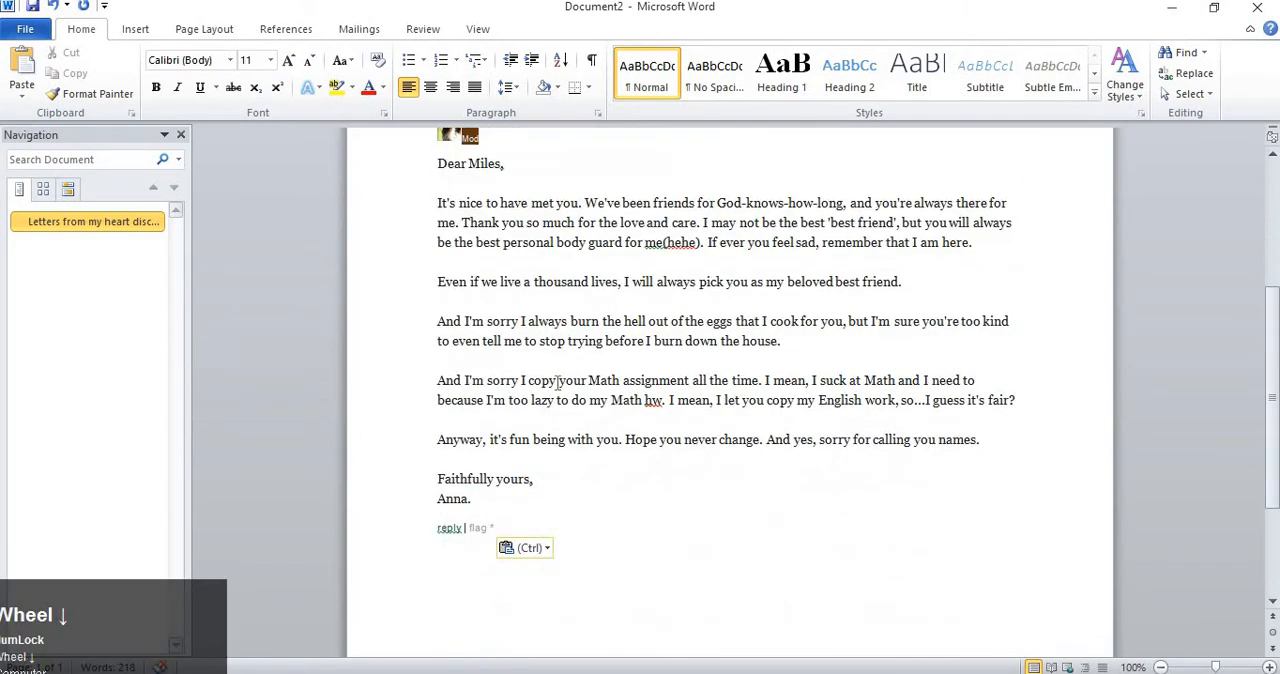
{"action": "left_click", "coordinate": [553, 513]}
{"action": "scroll", "coordinate": [549, 496], "scroll_direction": "up", "scroll_amount": 3}
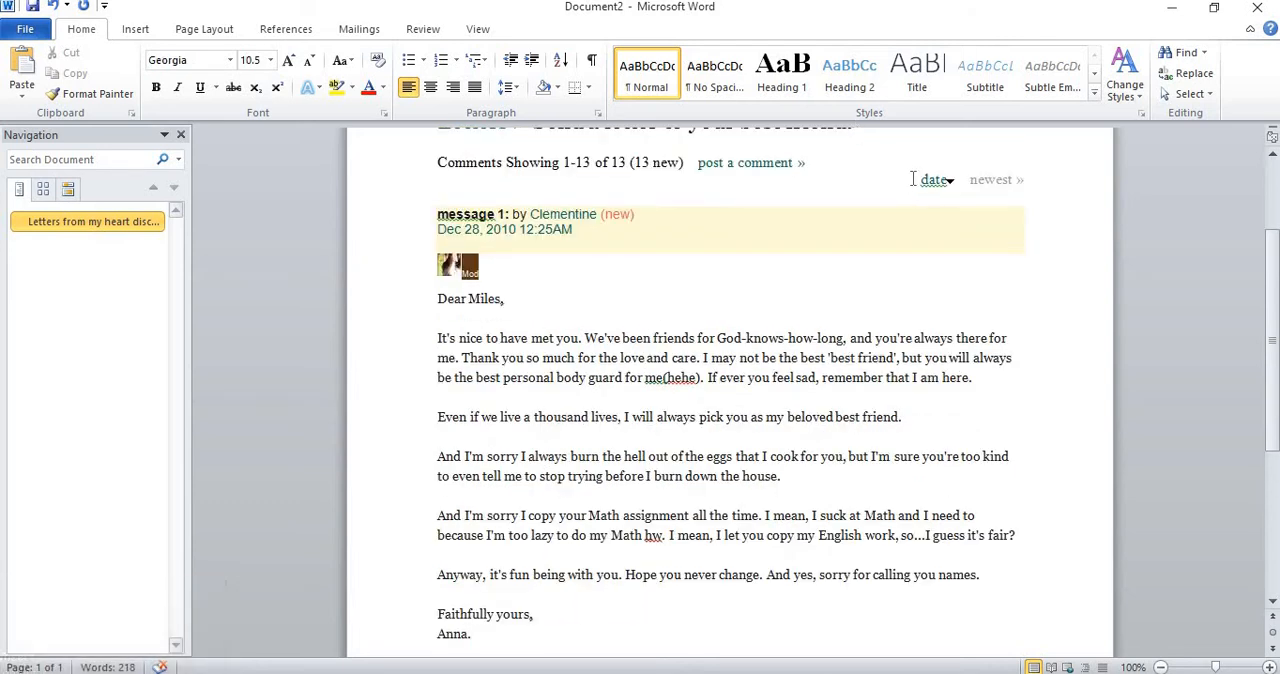
{"action": "left_click_drag", "start_coordinate": [924, 186], "coordinate": [967, 186]}
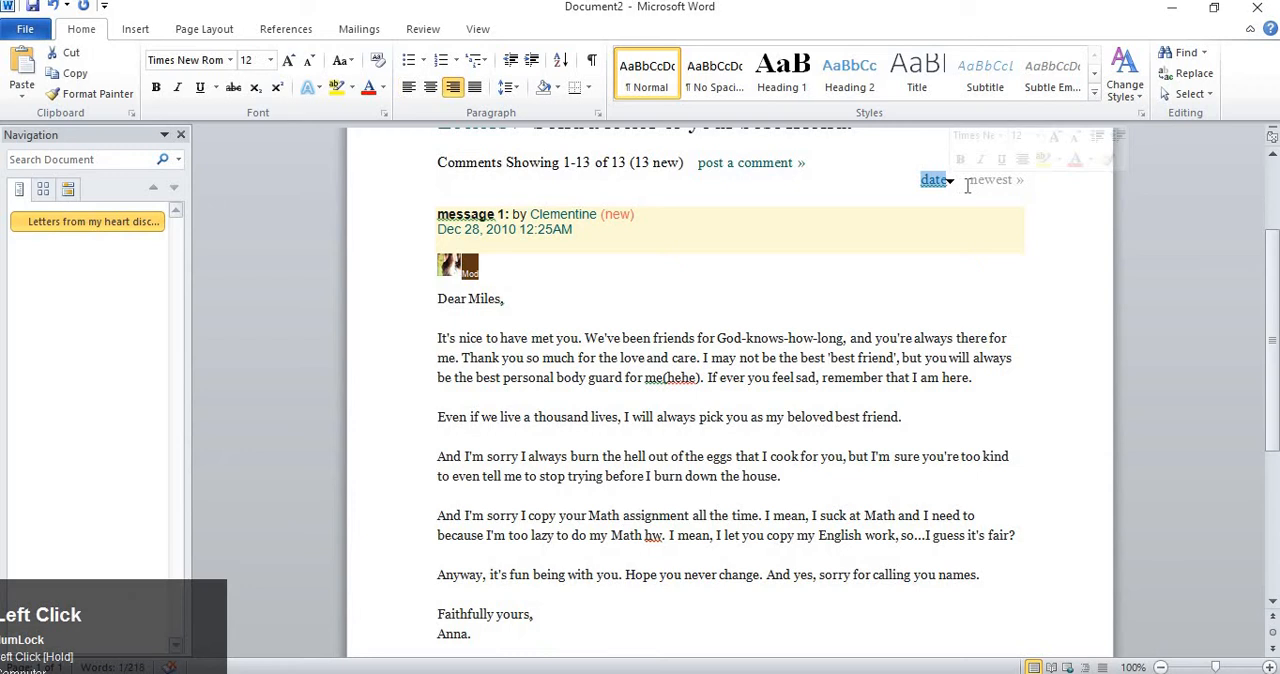
{"action": "key", "text": "Delete"}
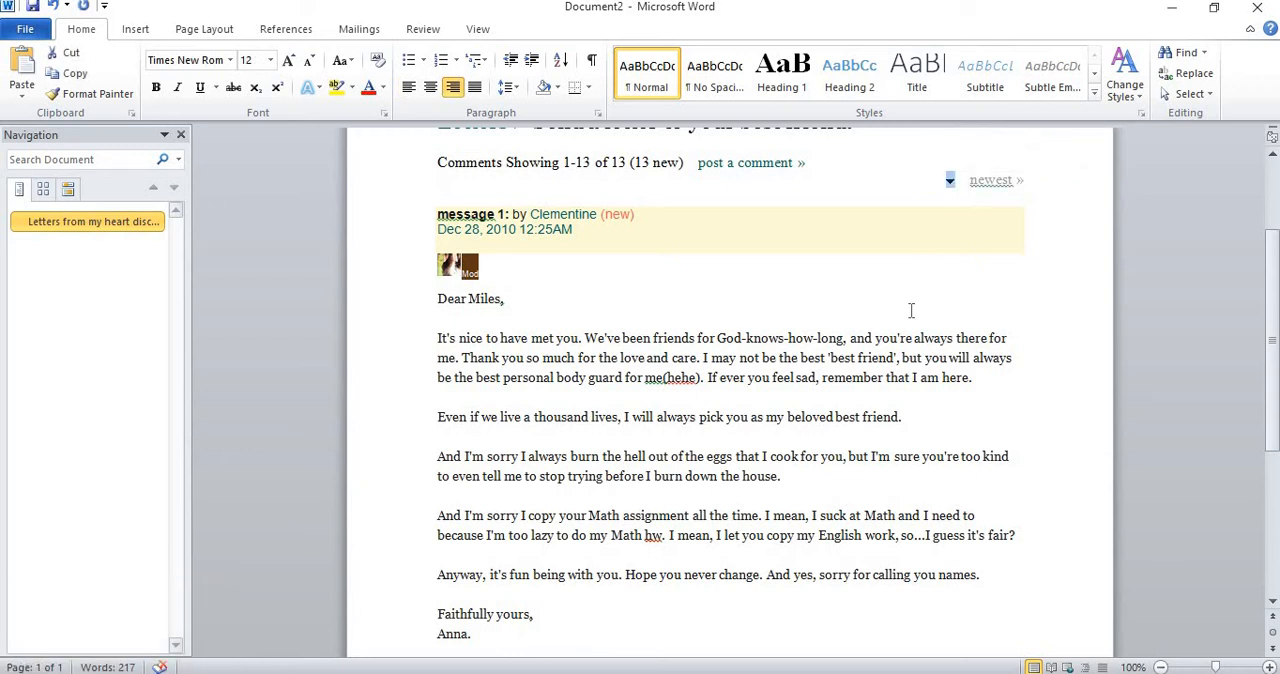
Enlarge the document to 200% and examine the flagged text "me(hehe)" in the letter's first paragraph.
{"action": "scroll", "coordinate": [911, 310], "scroll_direction": "up", "scroll_amount": 3}
{"action": "scroll", "coordinate": [810, 389], "scroll_direction": "down", "scroll_amount": 4}
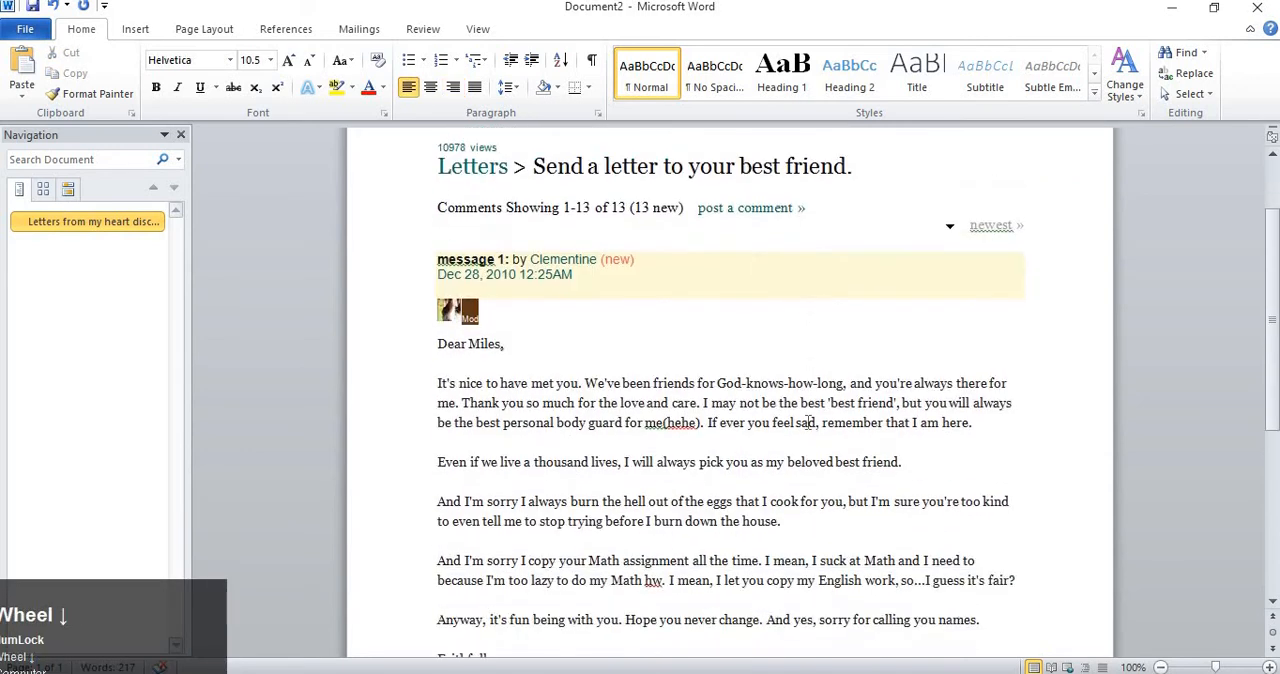
{"action": "left_click", "coordinate": [806, 413]}
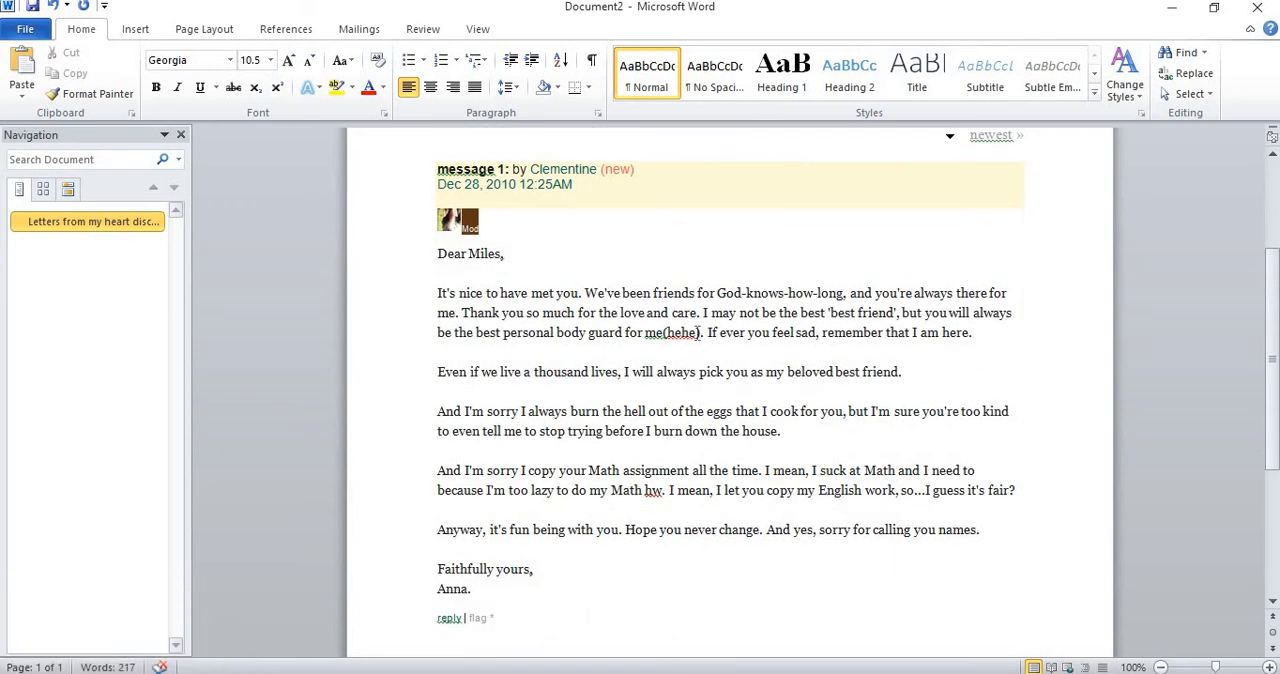
{"action": "scroll", "coordinate": [660, 292], "scroll_direction": "up", "scroll_amount": 3, "text": "ctrl"}
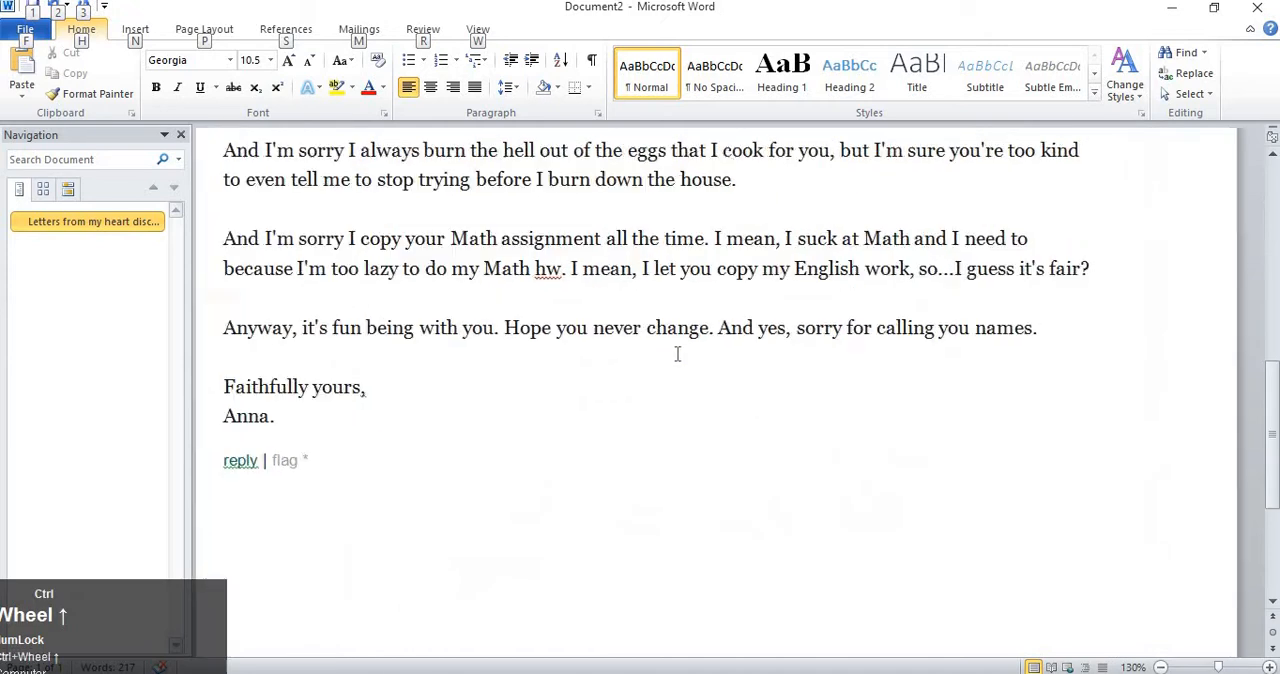
{"action": "scroll", "coordinate": [677, 354], "scroll_direction": "up", "scroll_amount": 7, "text": "ctrl"}
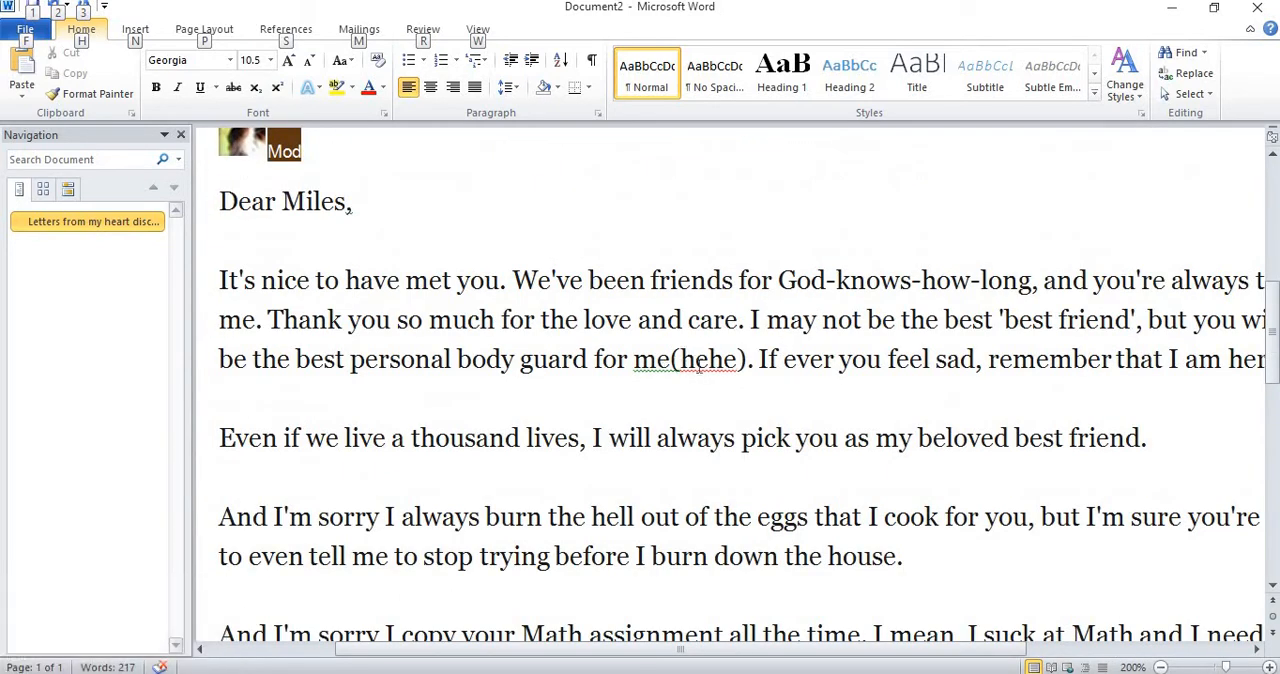
{"action": "left_click", "coordinate": [651, 369]}
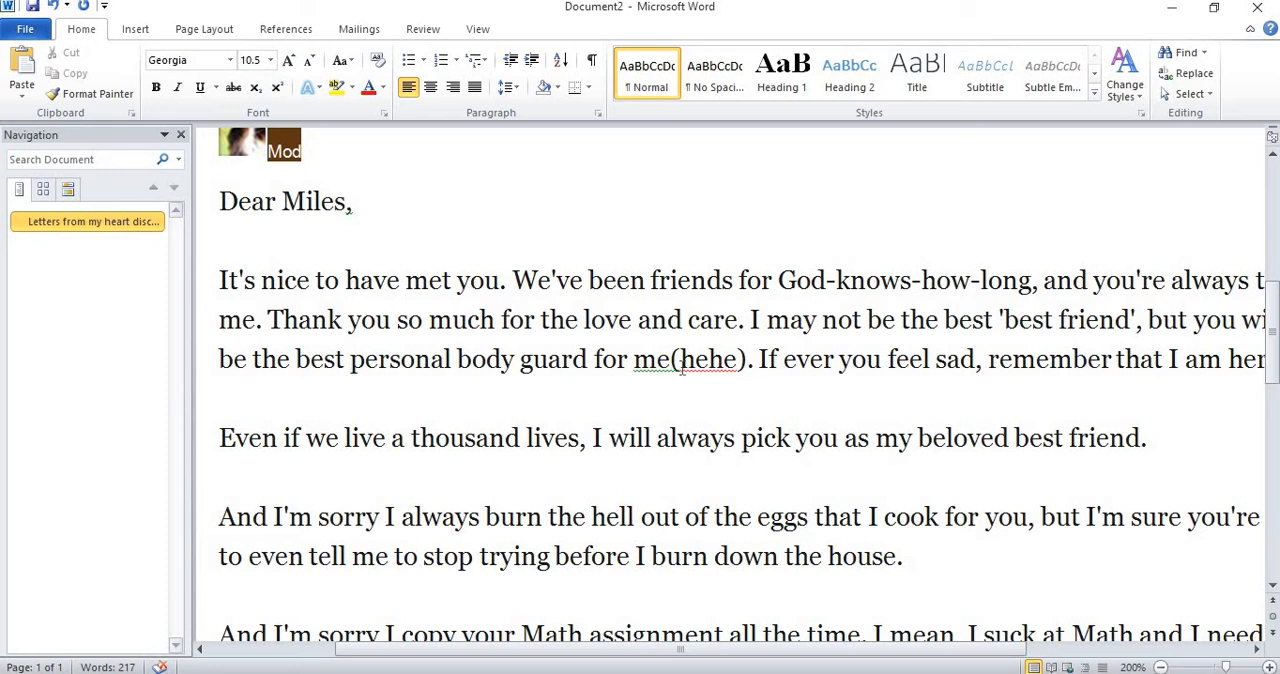
Replace the flagged word "message" in the "message 1" line with the suggested "Message".
{"action": "scroll", "coordinate": [381, 267], "scroll_direction": "up", "scroll_amount": 3}
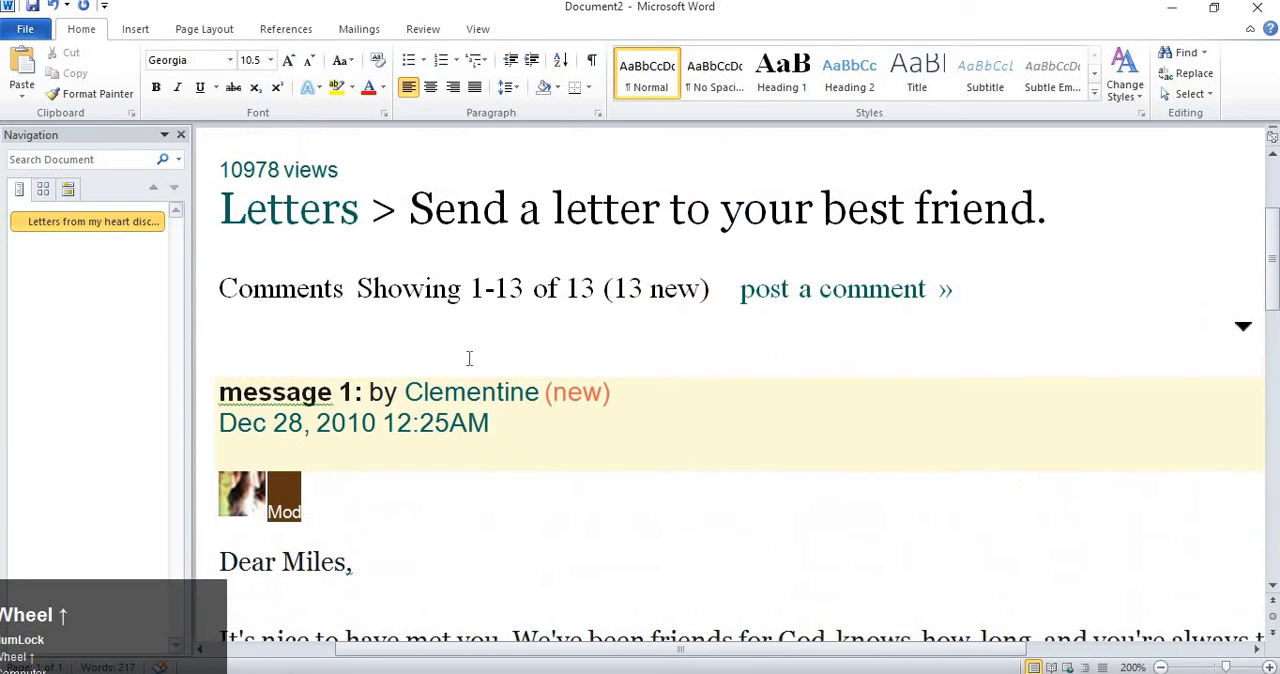
{"action": "left_click", "coordinate": [313, 399]}
{"action": "right_click", "coordinate": [314, 401]}
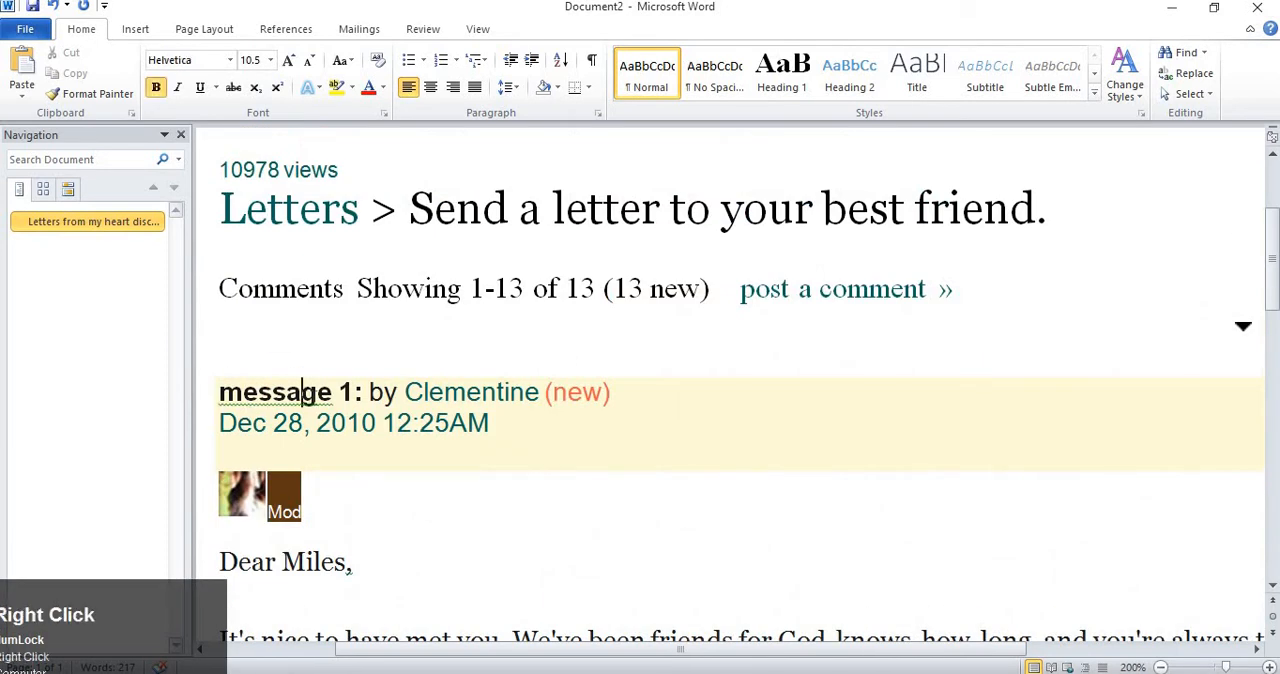
{"action": "left_click", "coordinate": [306, 402]}
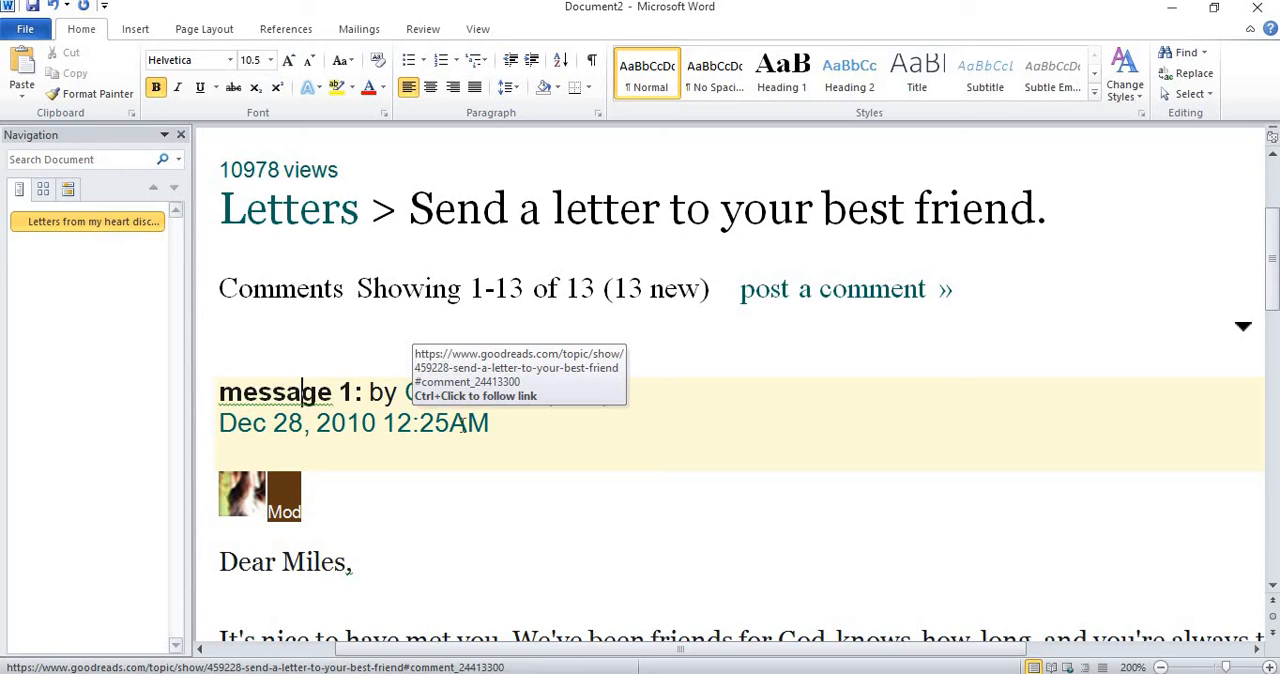
{"action": "left_click", "coordinate": [288, 396]}
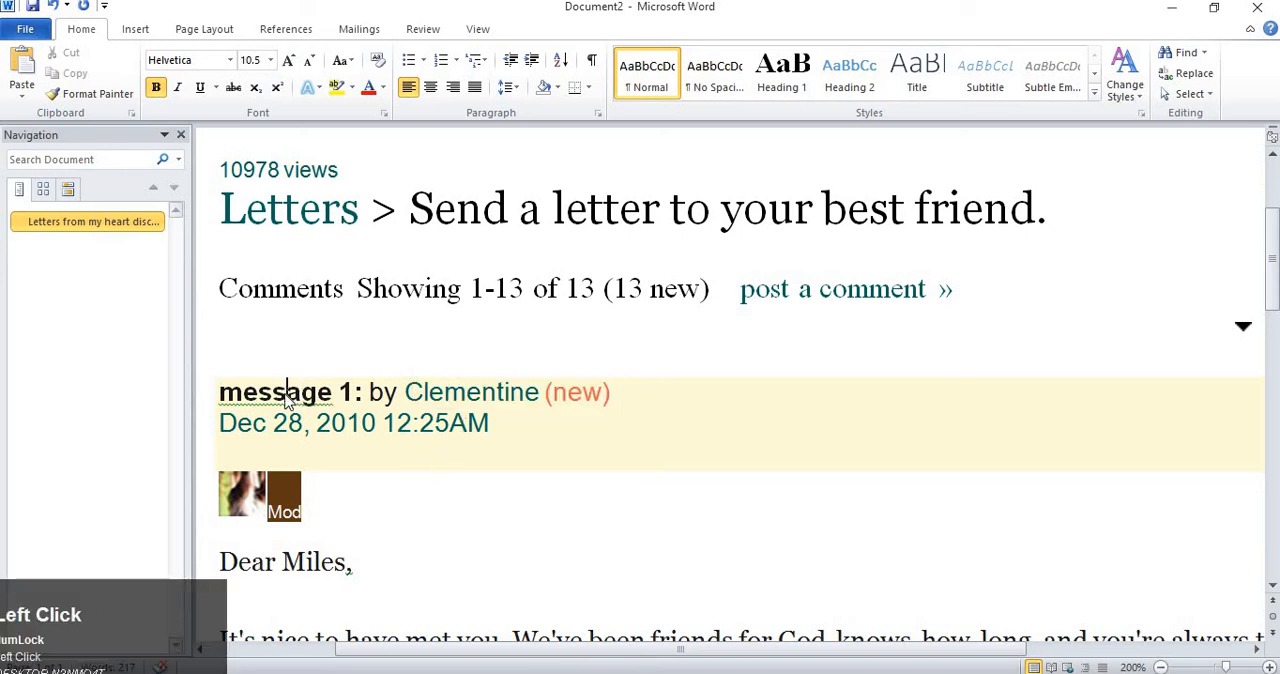
{"action": "right_click", "coordinate": [288, 398]}
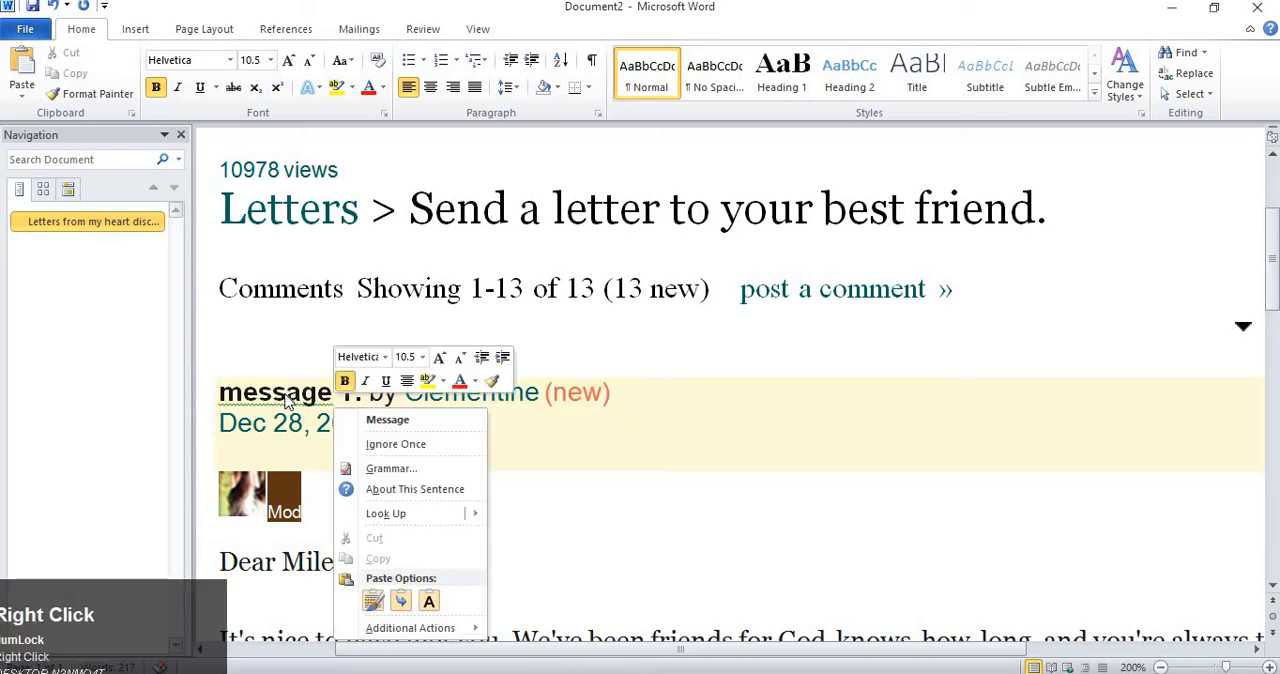
{"action": "left_click", "coordinate": [605, 428]}
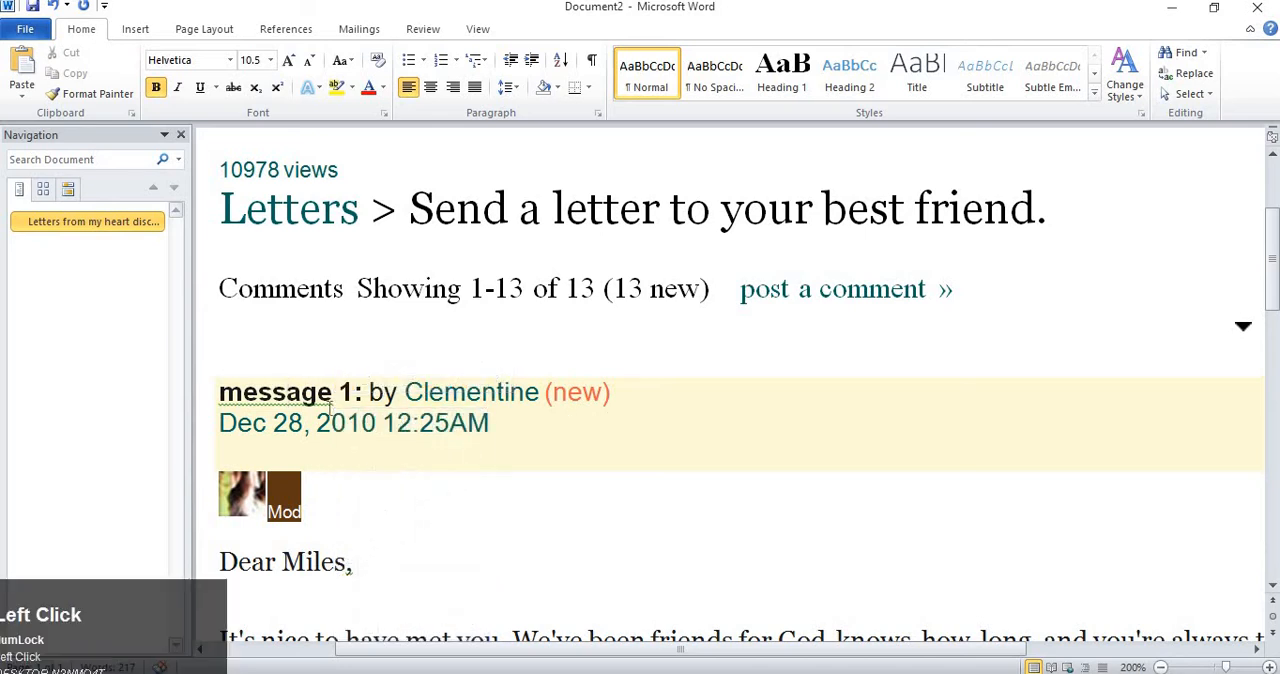
{"action": "right_click", "coordinate": [245, 400]}
{"action": "left_click", "coordinate": [387, 421]}
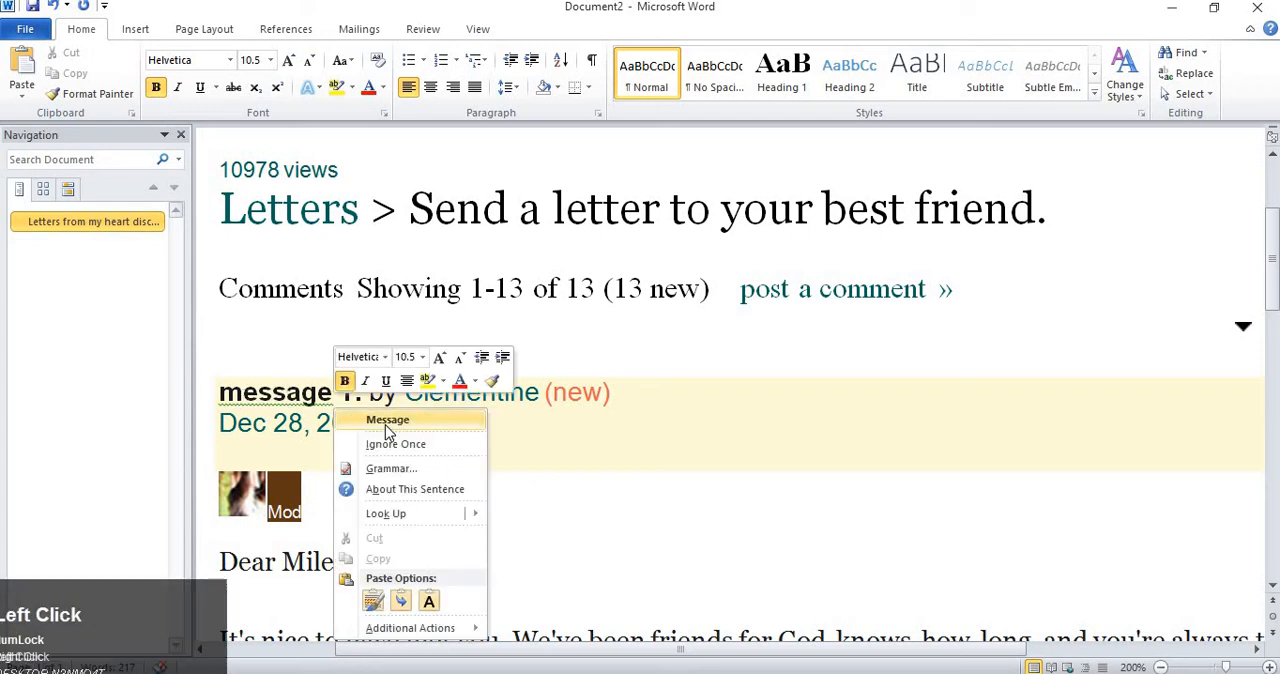
Correct the flagged spacing in "me(hehe)" in the letter's first paragraph with the suggested "me (".
{"action": "scroll", "coordinate": [401, 425], "scroll_direction": "down", "scroll_amount": 3}
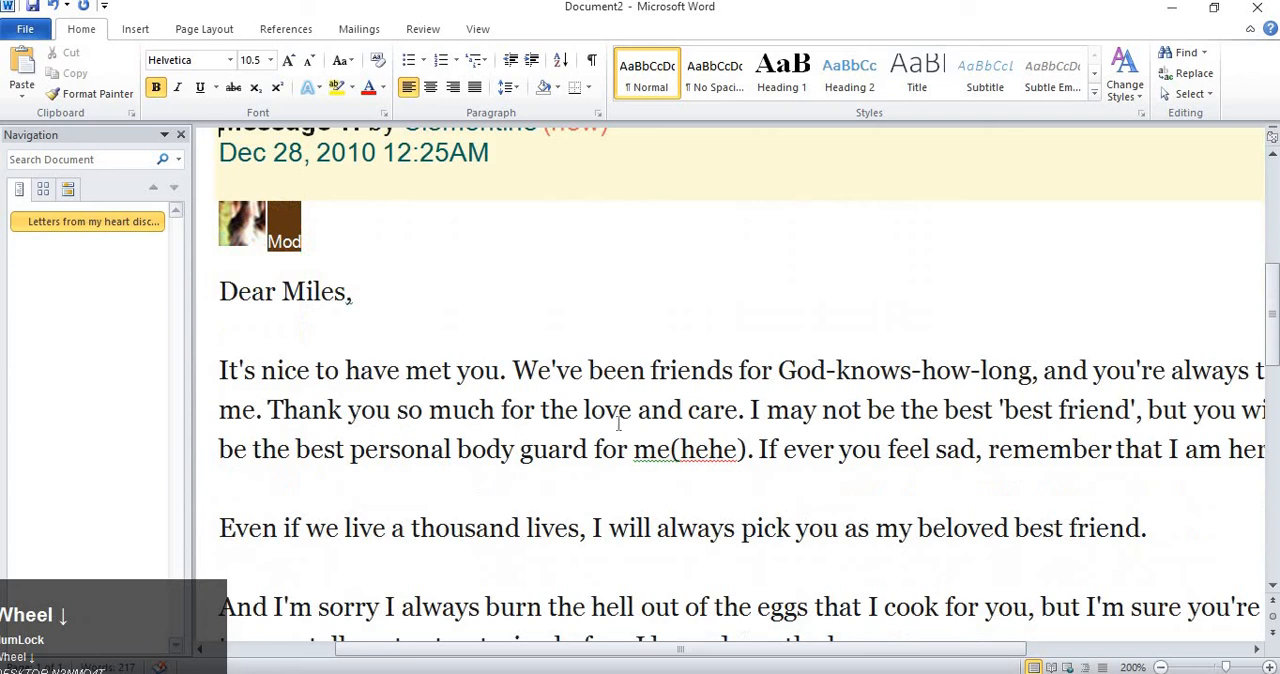
{"action": "left_click", "coordinate": [655, 452]}
{"action": "right_click", "coordinate": [655, 452]}
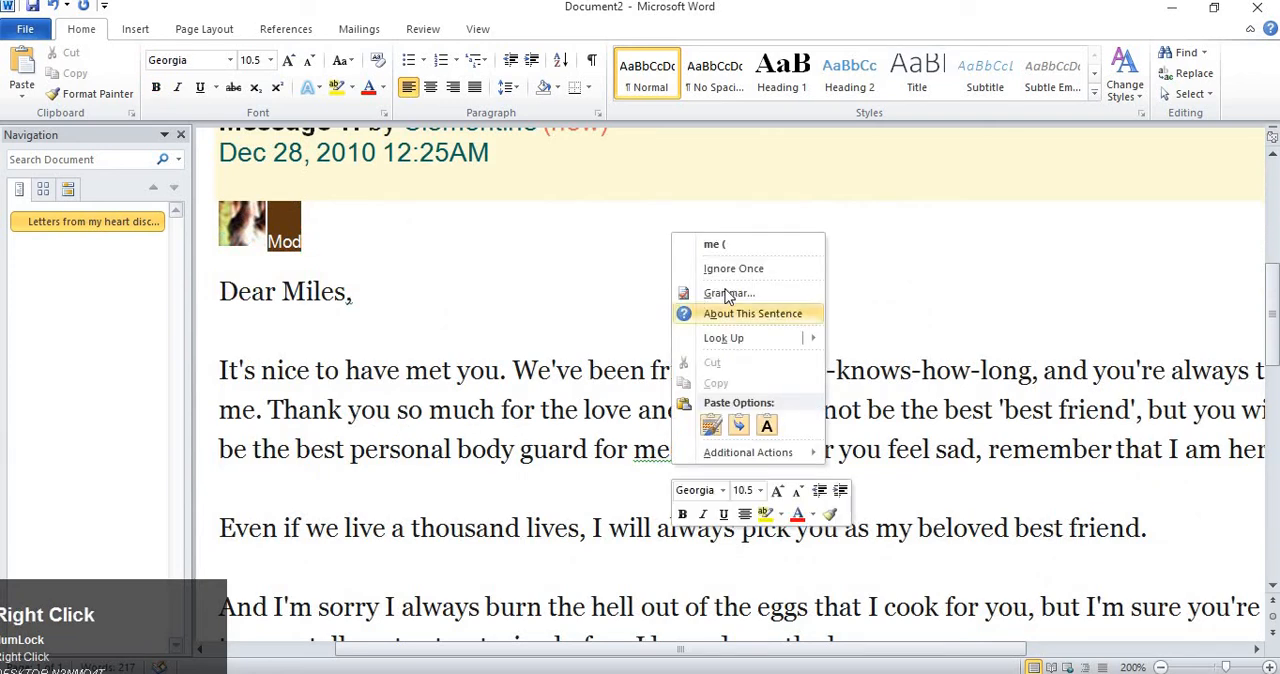
{"action": "left_click", "coordinate": [668, 452]}
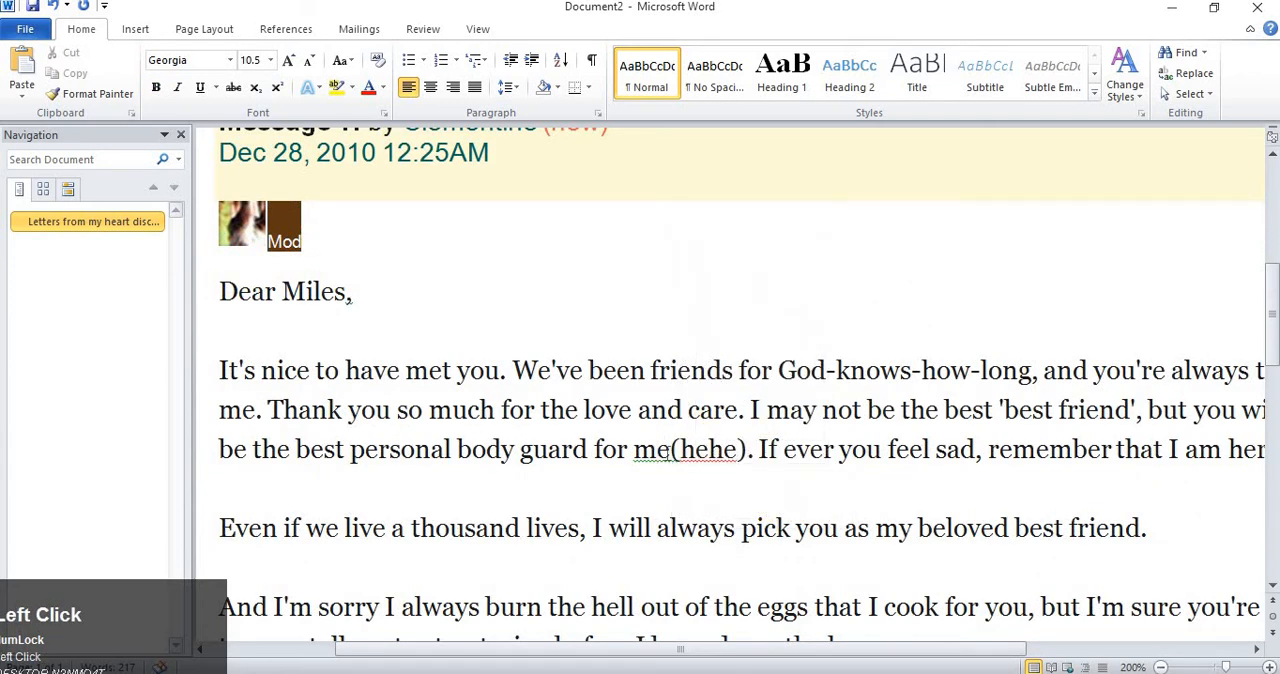
{"action": "right_click", "coordinate": [657, 450]}
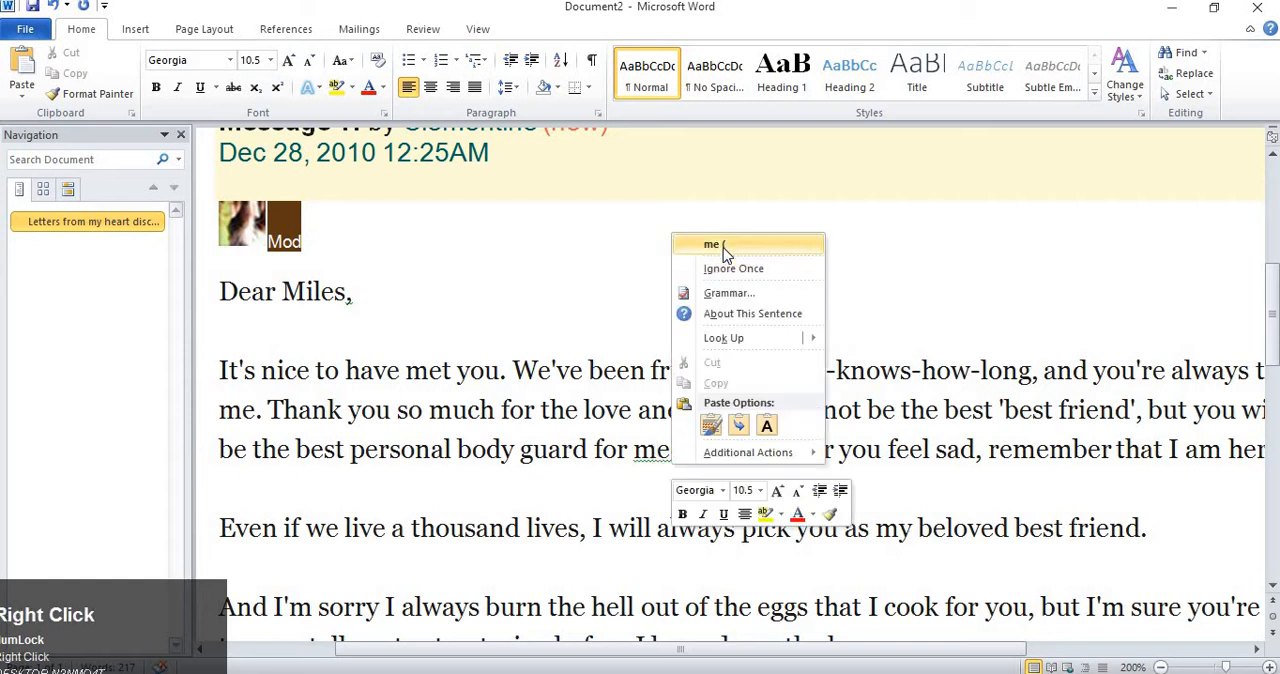
{"action": "left_click", "coordinate": [720, 245]}
Examine the spelling suggestions for "hehe" and look through the letter for other flagged words at 160% zoom.
{"action": "right_click", "coordinate": [716, 450]}
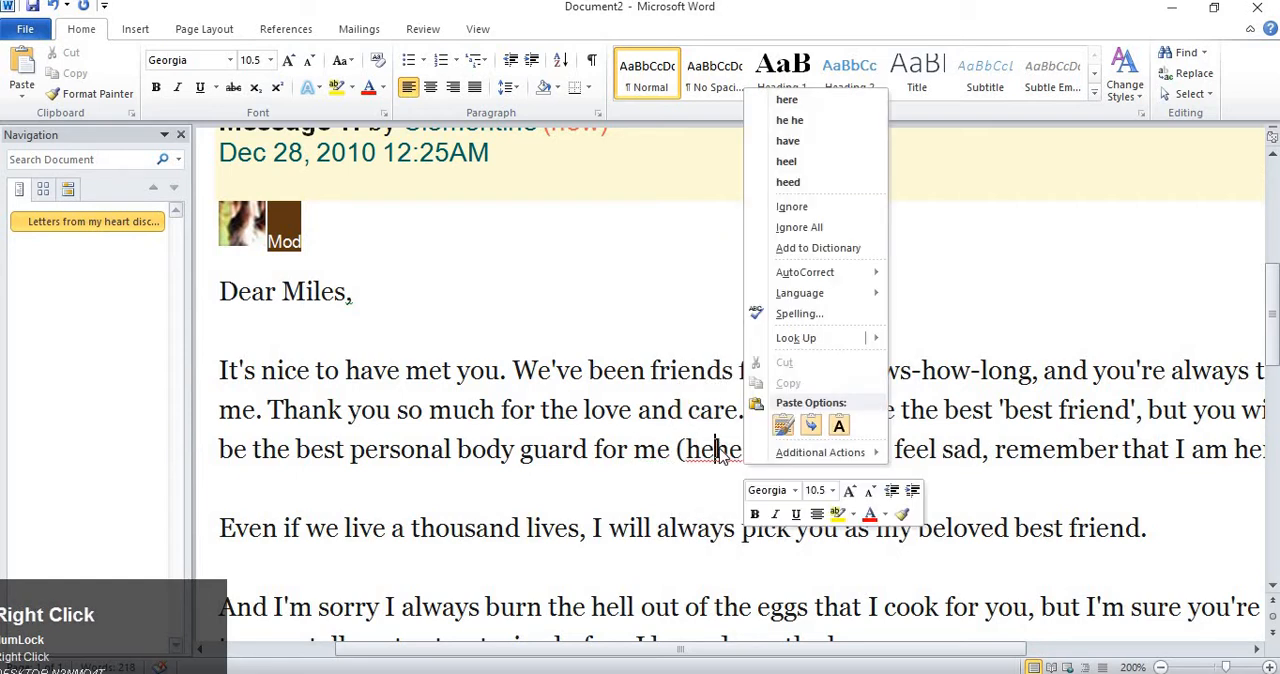
{"action": "left_click", "coordinate": [566, 471]}
{"action": "scroll", "coordinate": [620, 447], "scroll_direction": "down", "scroll_amount": 5}
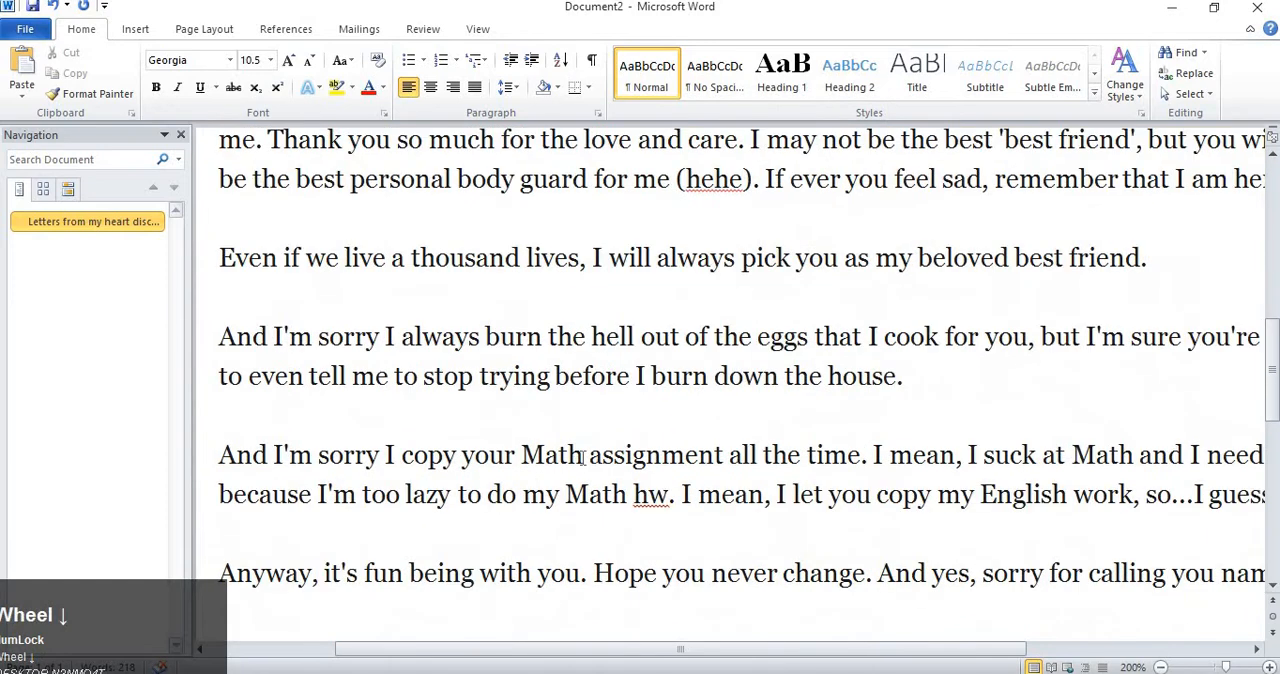
{"action": "scroll", "coordinate": [636, 400], "scroll_direction": "up", "scroll_amount": 12}
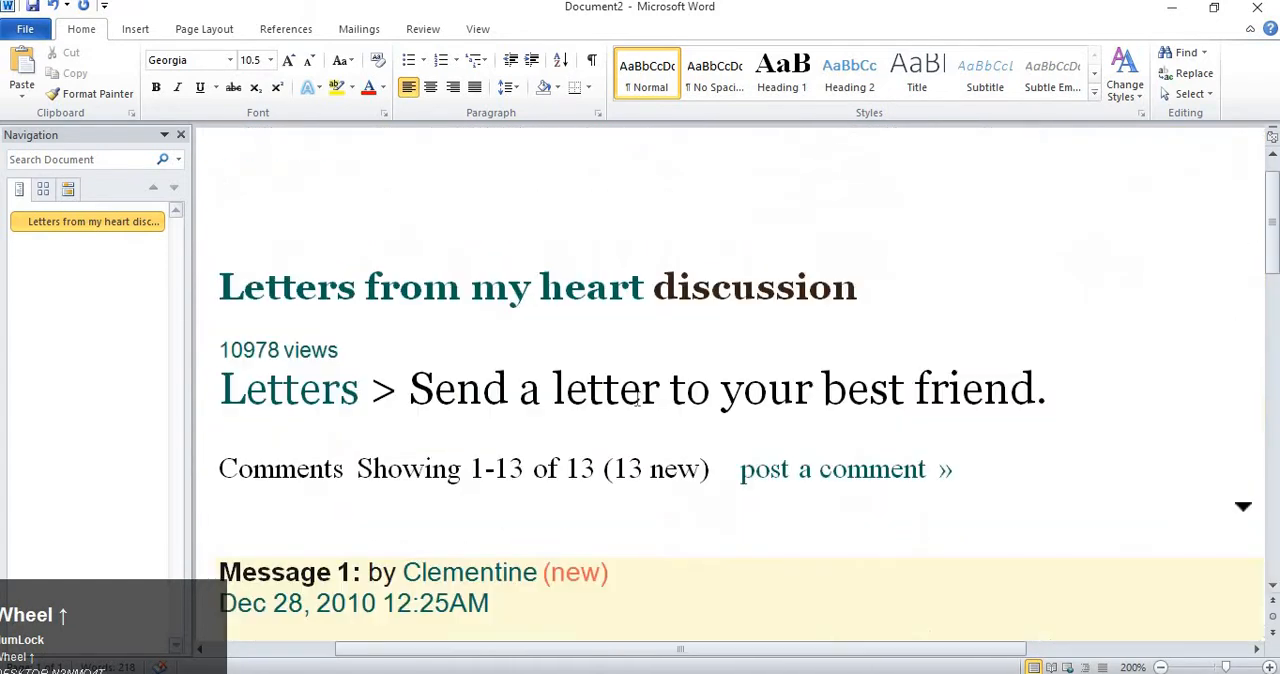
{"action": "scroll", "coordinate": [630, 400], "scroll_direction": "down", "scroll_amount": 8}
{"action": "scroll", "coordinate": [630, 401], "scroll_direction": "down", "scroll_amount": 3}
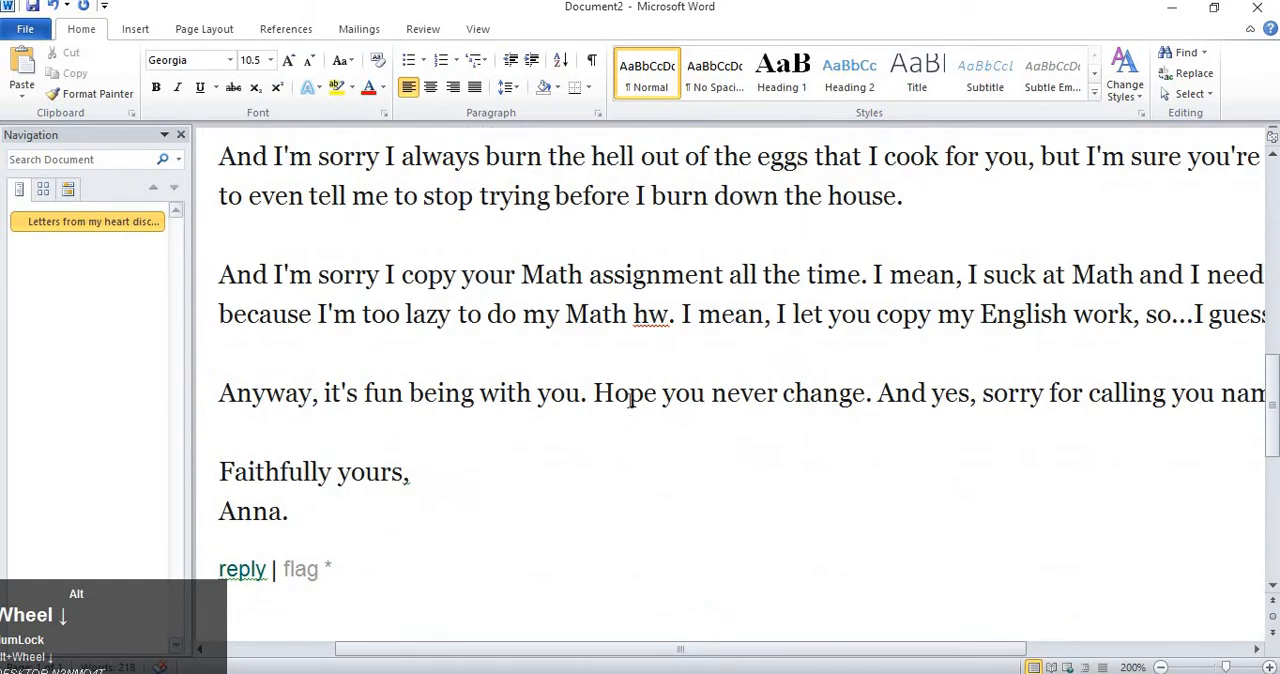
{"action": "key", "text": "alt"}
{"action": "scroll", "coordinate": [629, 383], "scroll_direction": "down", "scroll_amount": 3}
{"action": "scroll", "coordinate": [628, 383], "scroll_direction": "down", "scroll_amount": 3}
{"action": "scroll", "coordinate": [628, 383], "scroll_direction": "down", "scroll_amount": 1}
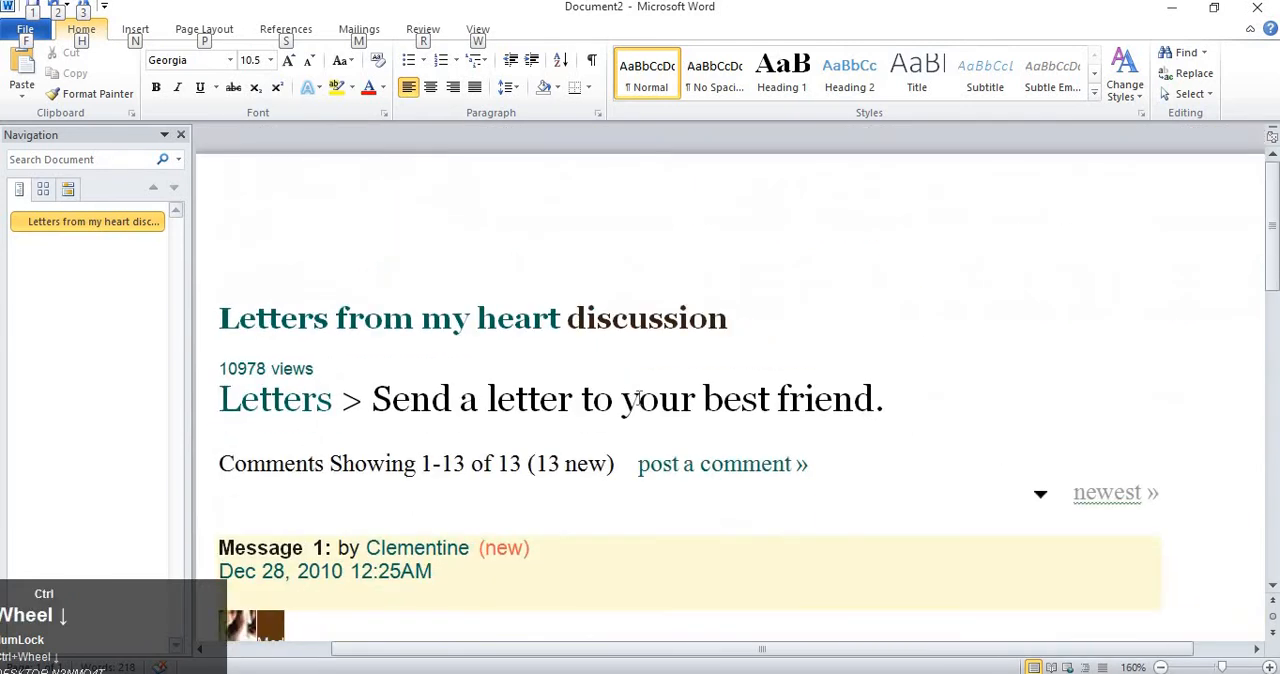
{"action": "scroll", "coordinate": [737, 394], "scroll_direction": "down", "scroll_amount": 6}
{"action": "scroll", "coordinate": [738, 406], "scroll_direction": "up", "scroll_amount": 3}
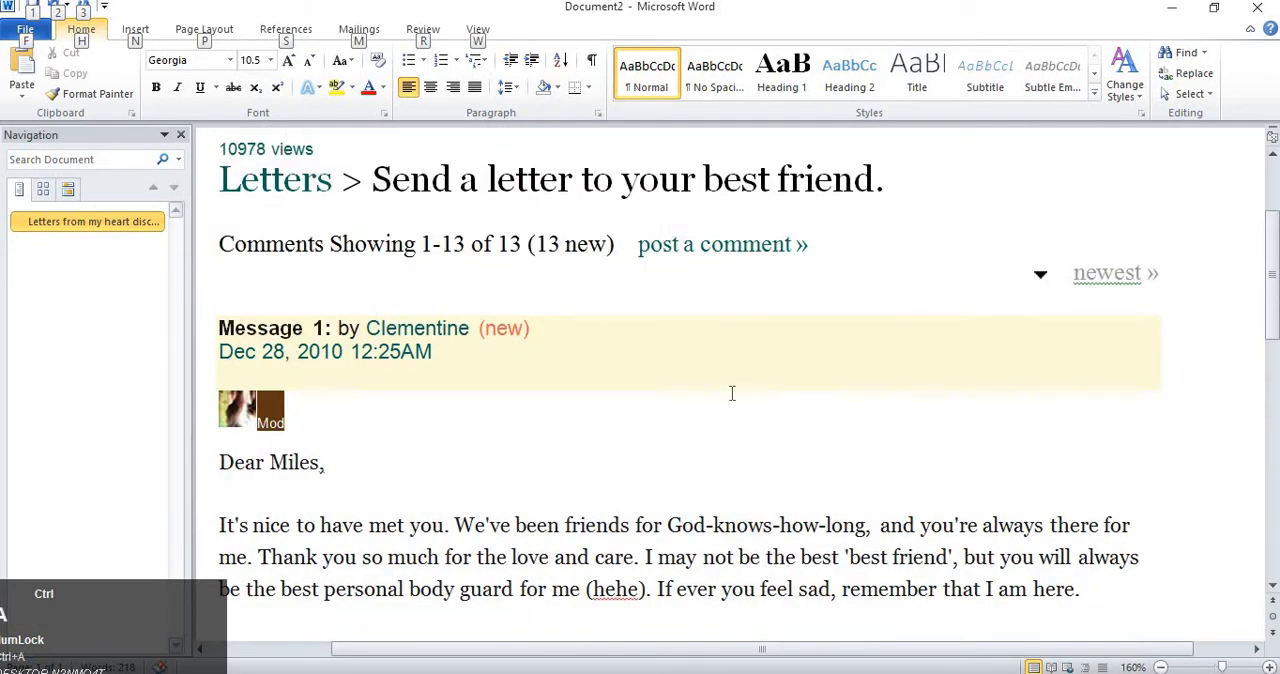
Select all the text in the document and close the Navigation pane.
{"action": "left_click", "coordinate": [622, 243]}
{"action": "key", "text": "ctrl+a"}
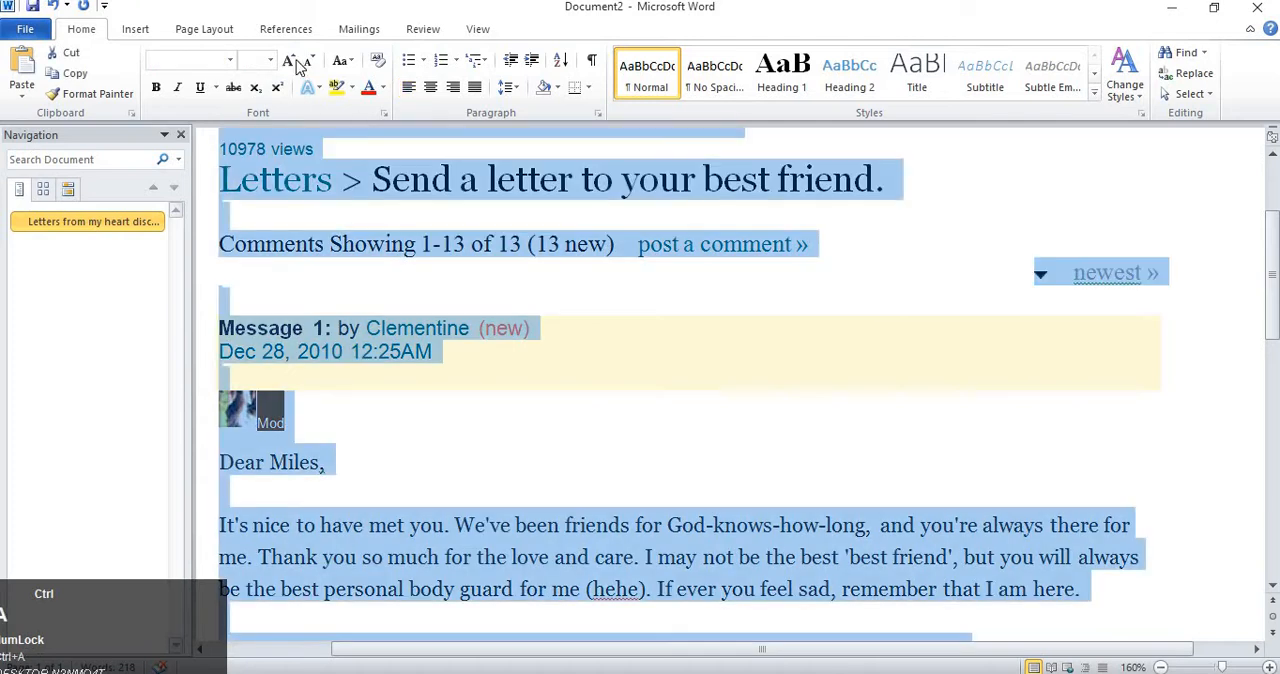
{"action": "left_click", "coordinate": [180, 134]}
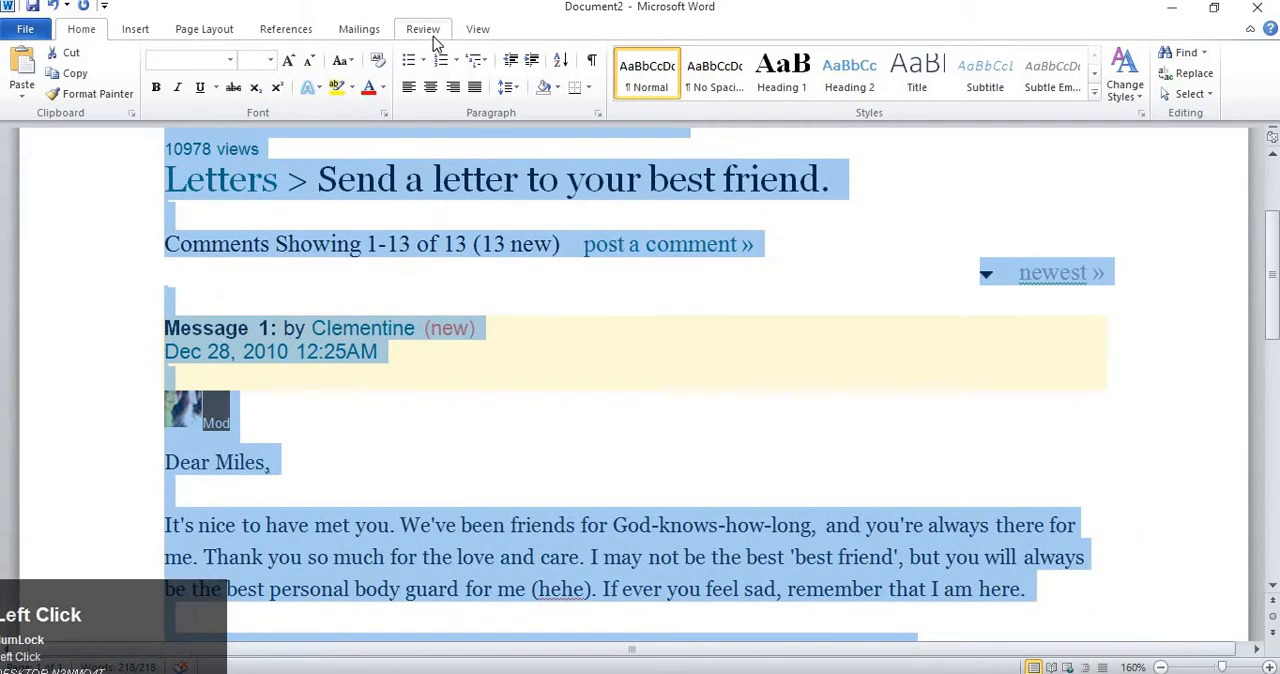
Examine the options for accepting changes across the selected text.
{"action": "left_click", "coordinate": [422, 29]}
{"action": "scroll", "coordinate": [717, 231], "scroll_direction": "up", "scroll_amount": 3}
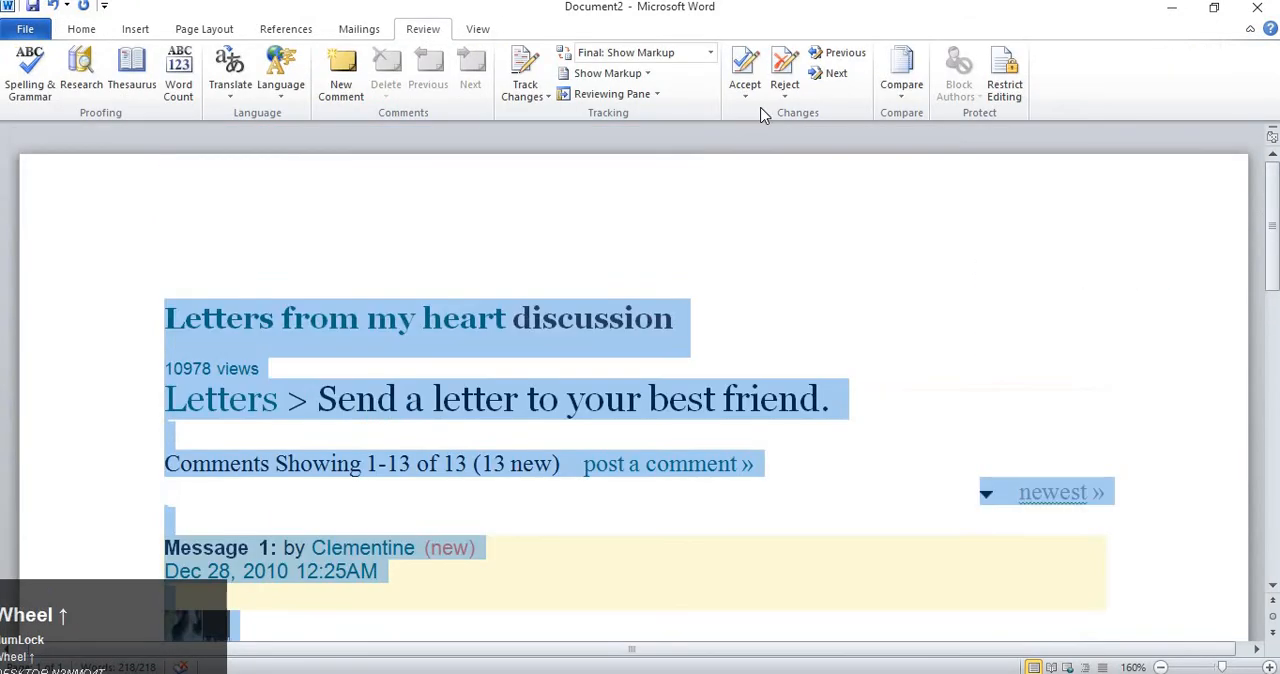
{"action": "left_click", "coordinate": [750, 98]}
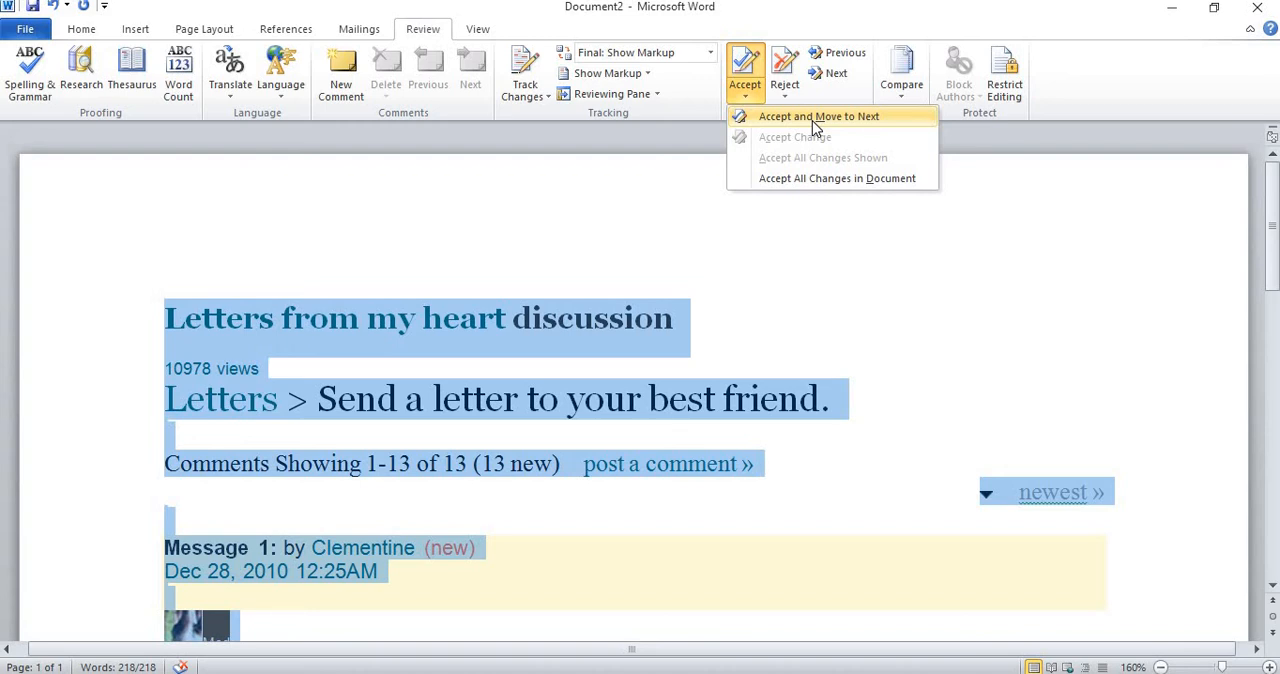
{"action": "left_click", "coordinate": [734, 309]}
Reduce the document to 80% and look over the whole letter for remaining flagged words.
{"action": "scroll", "coordinate": [730, 340], "scroll_direction": "down", "scroll_amount": 5}
{"action": "left_click", "coordinate": [714, 392]}
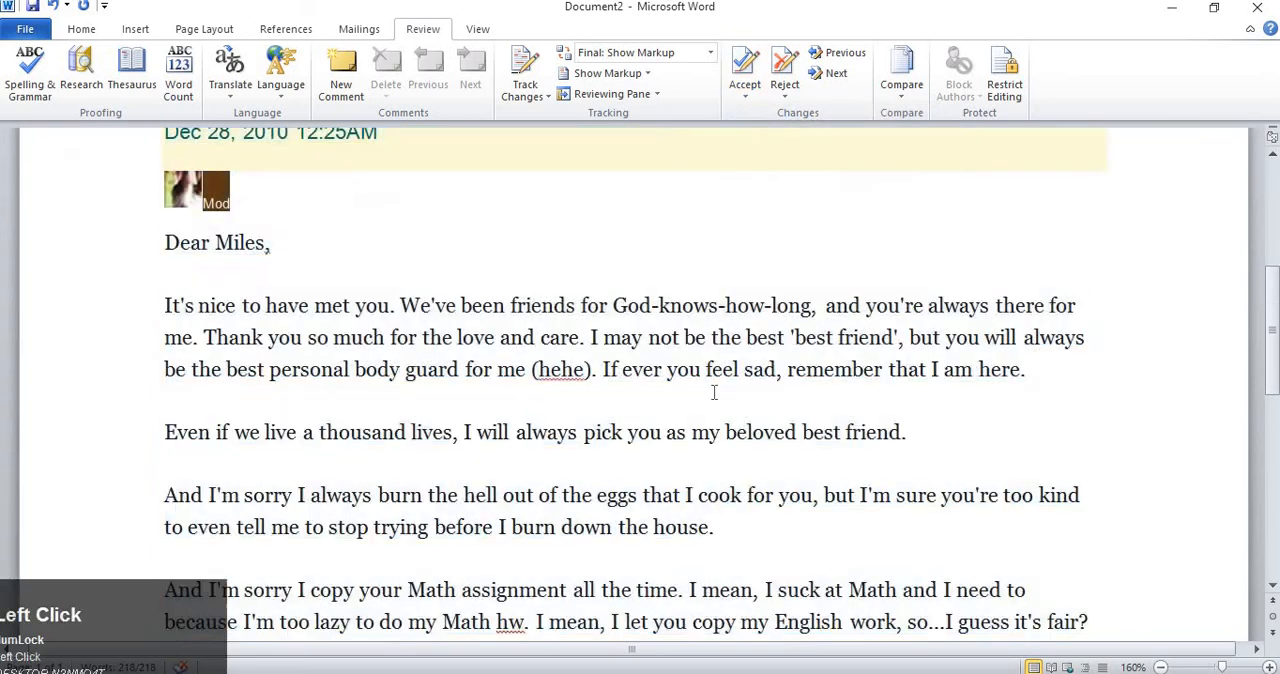
{"action": "scroll", "coordinate": [714, 392], "scroll_direction": "down", "scroll_amount": 8}
{"action": "scroll", "coordinate": [708, 391], "scroll_direction": "up", "scroll_amount": 3}
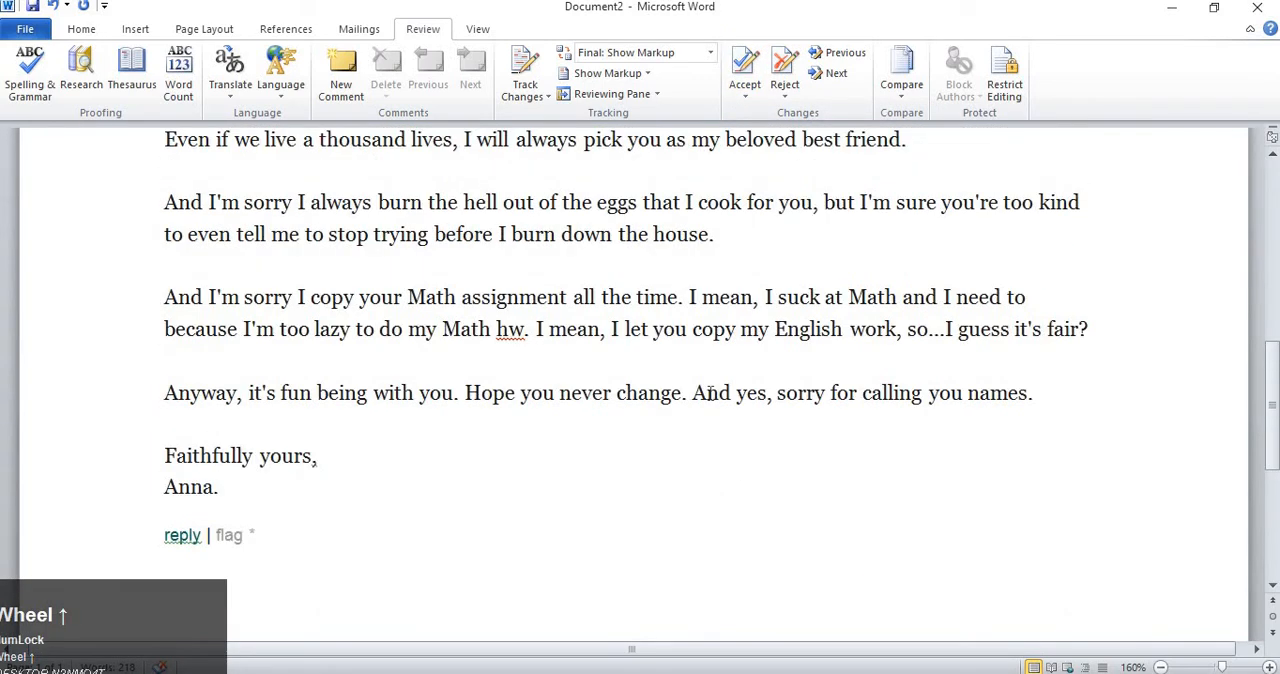
{"action": "scroll", "coordinate": [709, 393], "scroll_direction": "down", "scroll_amount": 9, "text": "ctrl"}
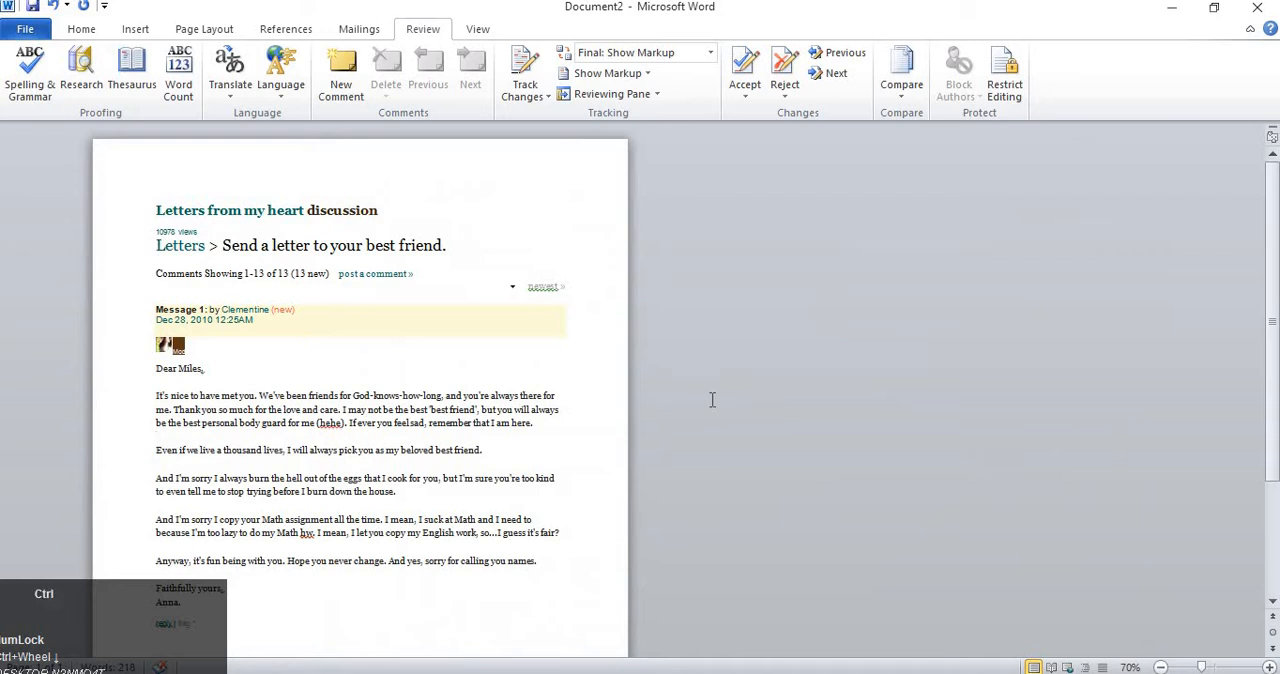
{"action": "scroll", "coordinate": [712, 400], "scroll_direction": "up", "scroll_amount": 1, "text": "ctrl"}
{"action": "scroll", "coordinate": [712, 400], "scroll_direction": "down", "scroll_amount": 3}
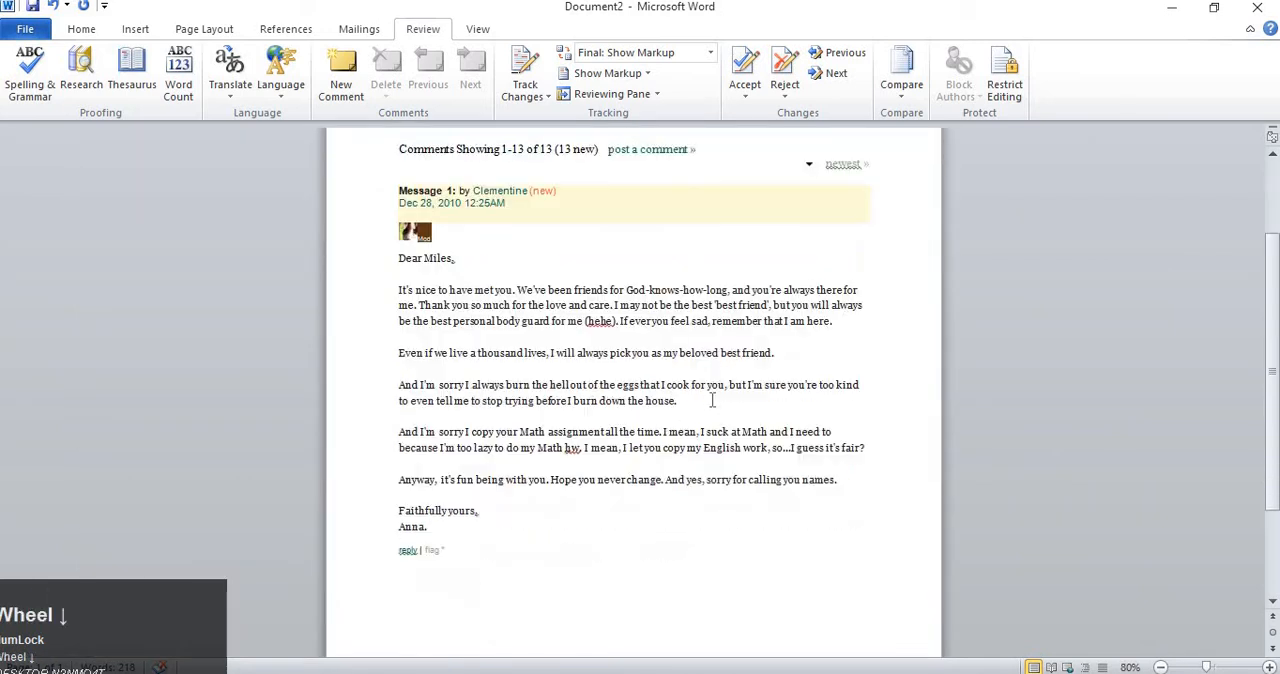
{"action": "scroll", "coordinate": [712, 400], "scroll_direction": "up", "scroll_amount": 1}
Set the font color of the entire document to a light gray theme color.
{"action": "left_click", "coordinate": [668, 426]}
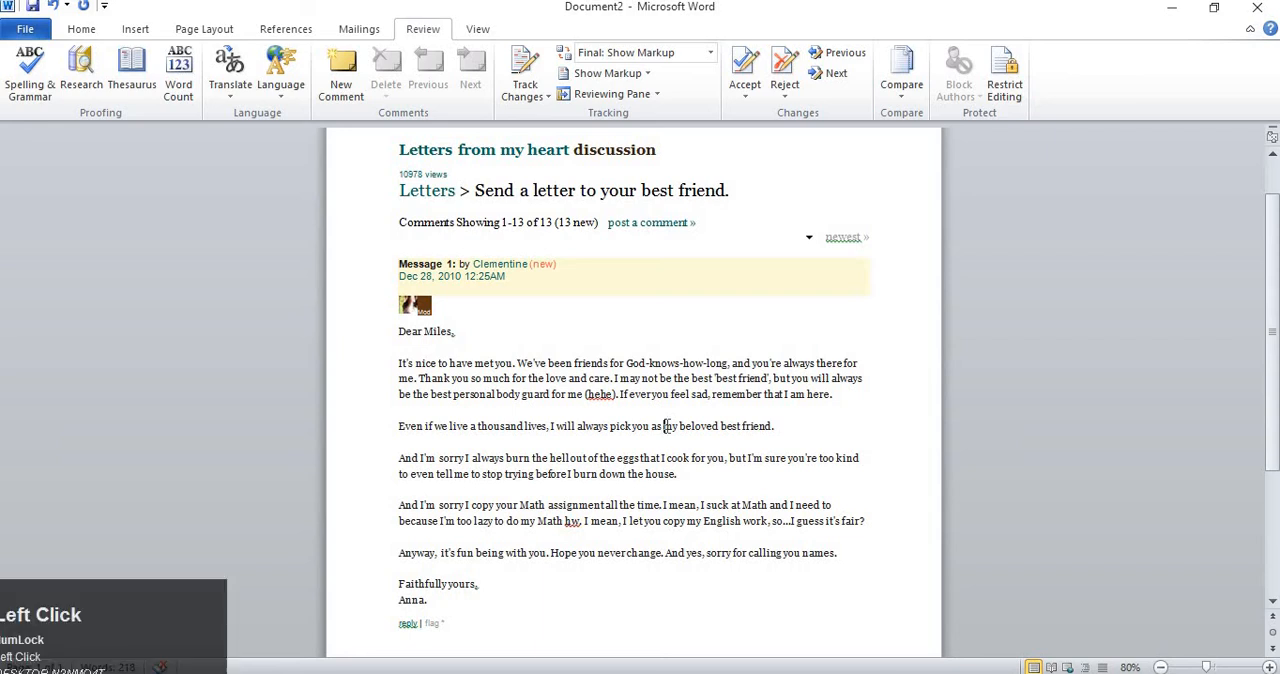
{"action": "key", "text": "ctrl+a"}
{"action": "left_click", "coordinate": [95, 31]}
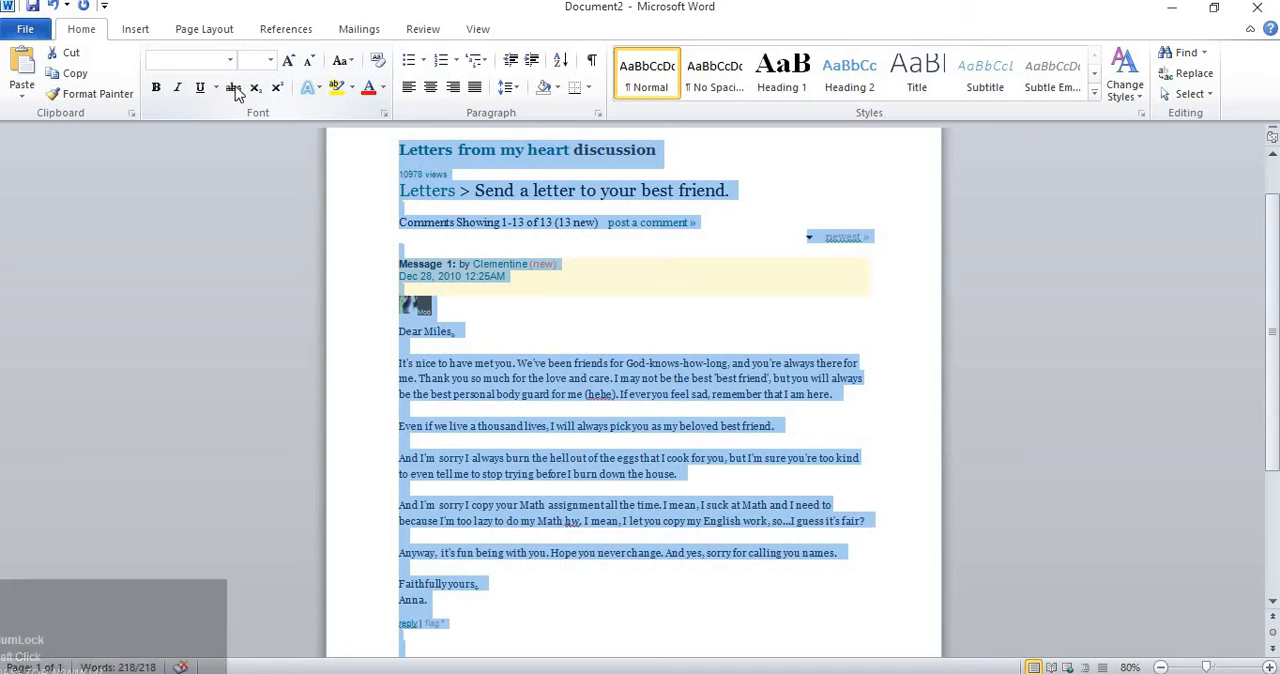
{"action": "left_click", "coordinate": [383, 88]}
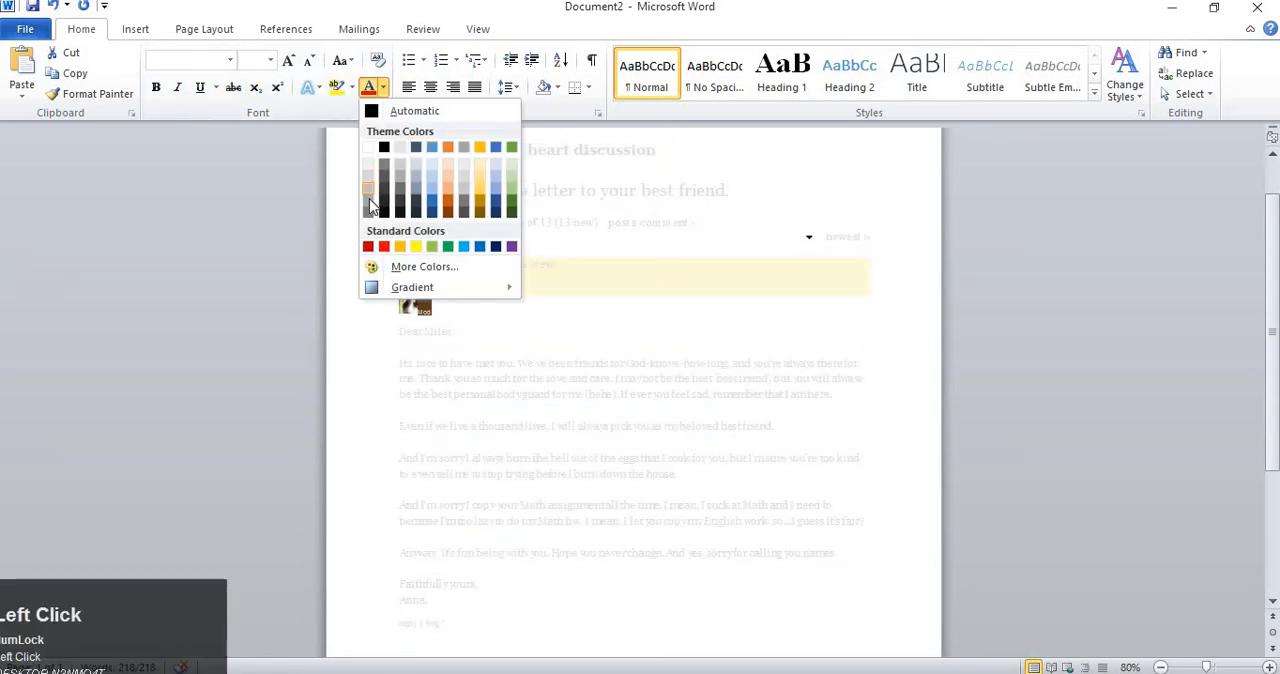
{"action": "left_click", "coordinate": [369, 188]}
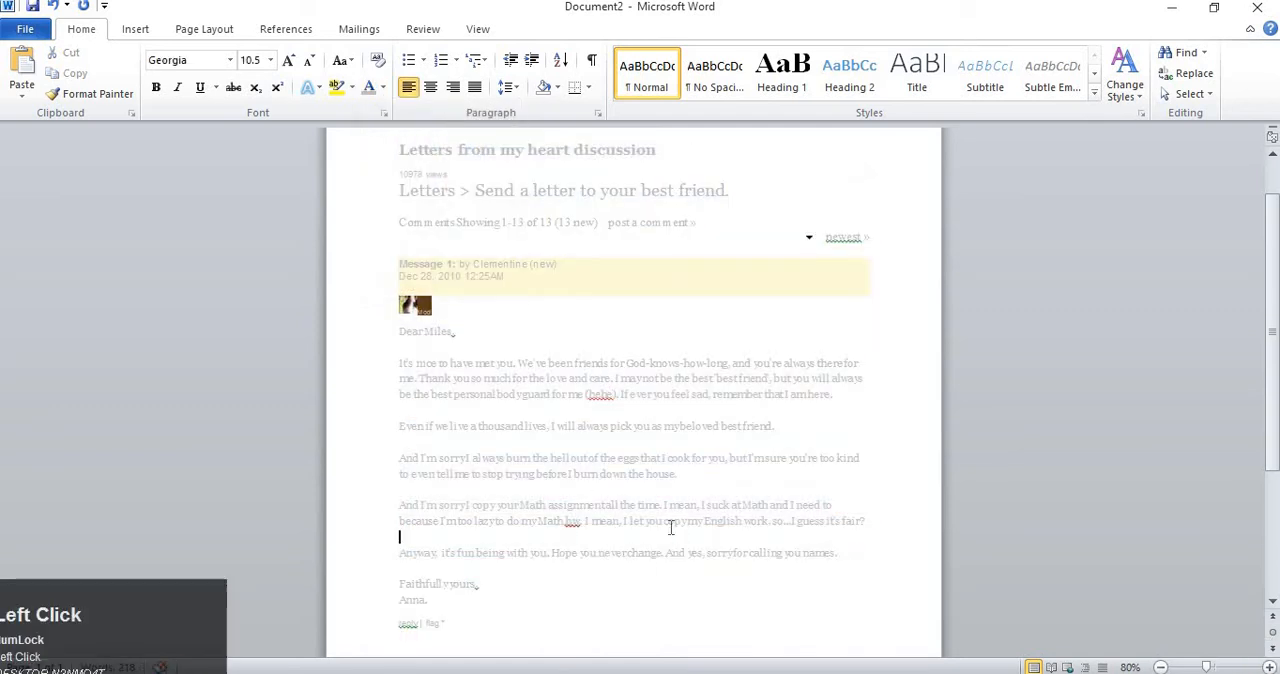
Try to accept changes across the whole selected document with Accept and Move to Next, and dismiss the alert.
{"action": "scroll", "coordinate": [672, 510], "scroll_direction": "up", "scroll_amount": 4, "text": "ctrl"}
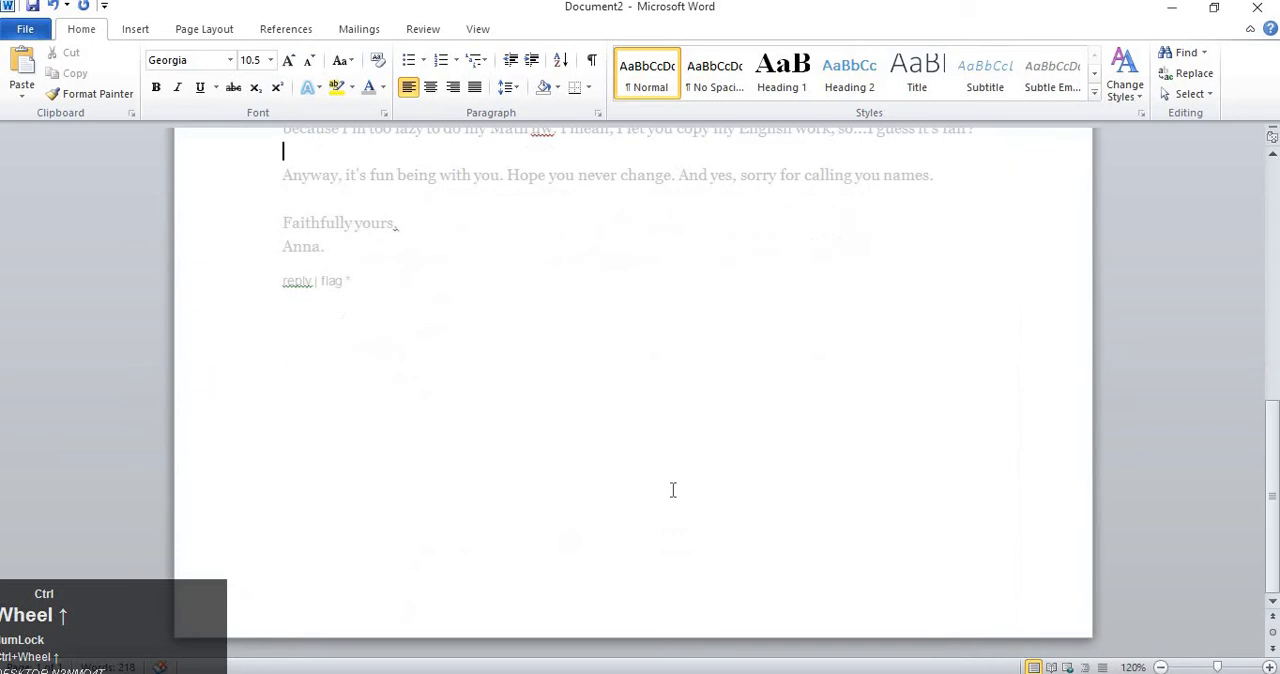
{"action": "scroll", "coordinate": [644, 436], "scroll_direction": "up", "scroll_amount": 3}
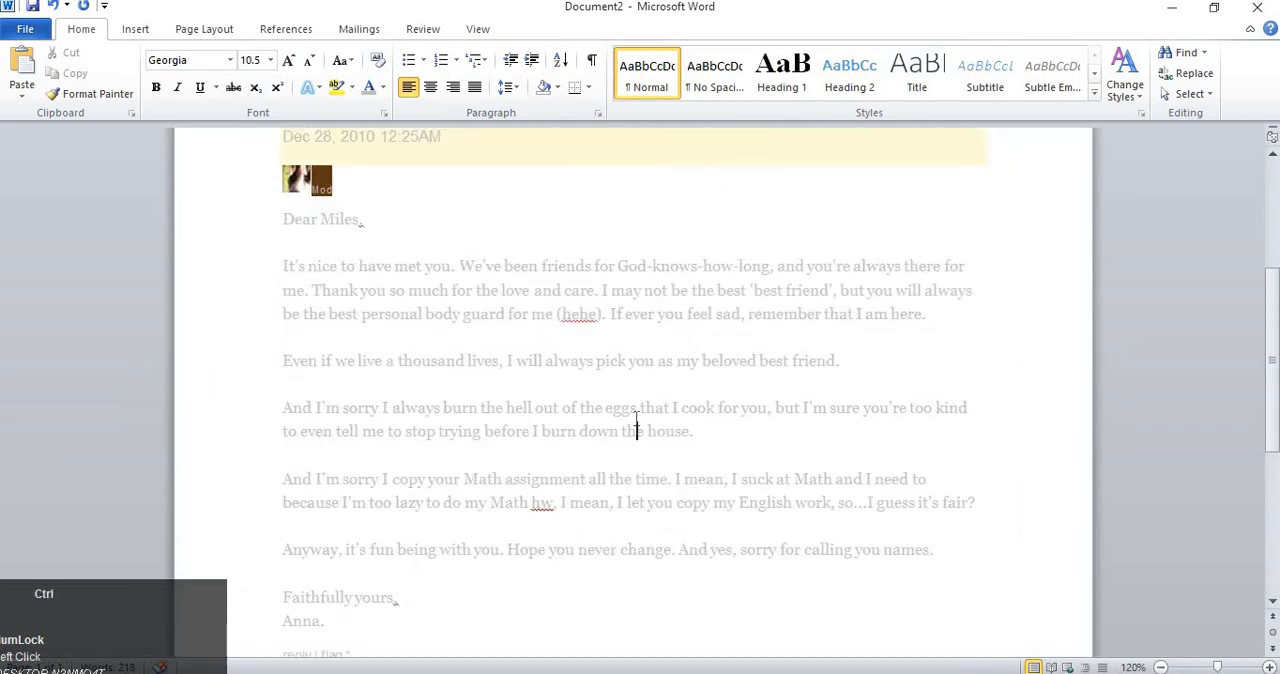
{"action": "key", "text": "ctrl+a"}
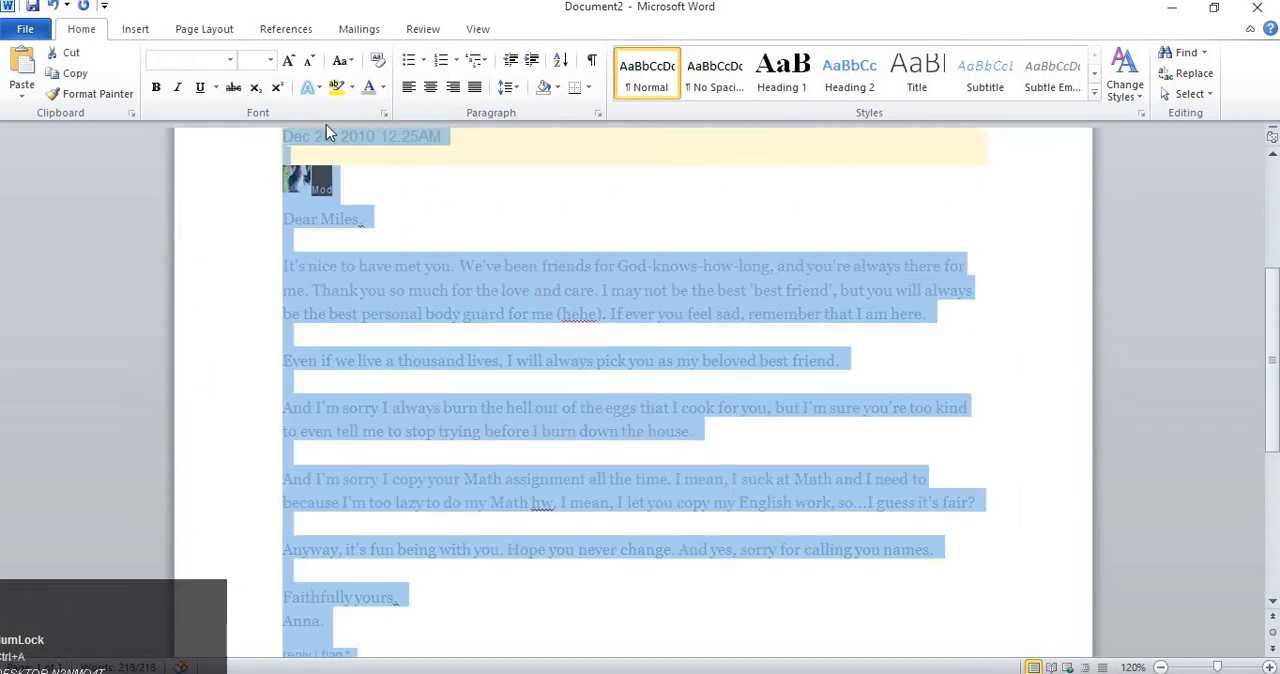
{"action": "left_click", "coordinate": [418, 30]}
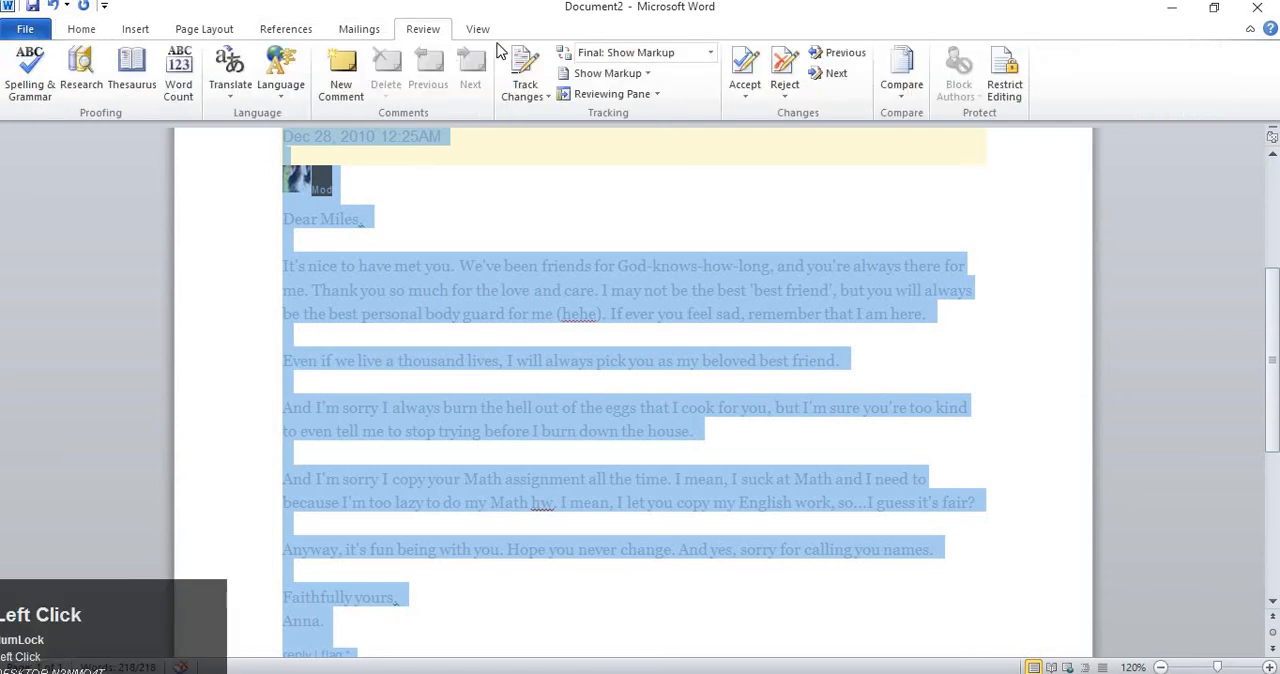
{"action": "left_click", "coordinate": [745, 88]}
{"action": "left_click", "coordinate": [797, 117]}
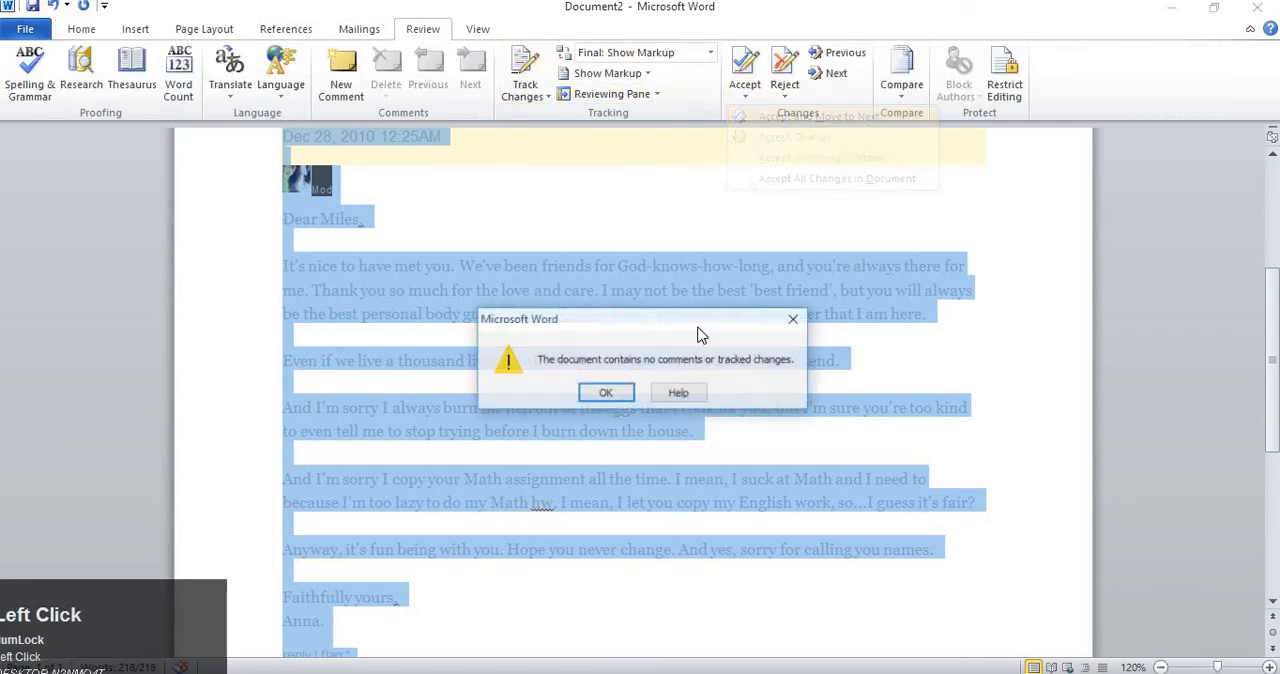
{"action": "left_click", "coordinate": [598, 394]}
{"action": "left_click", "coordinate": [470, 340]}
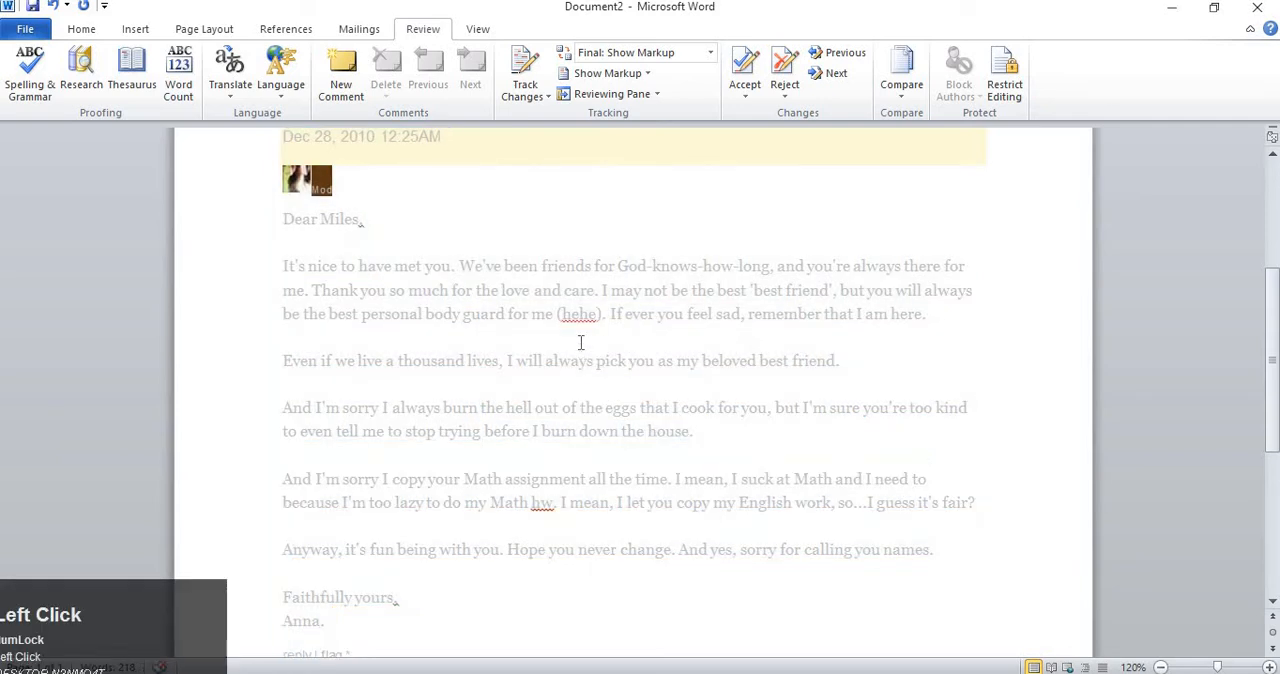
Try to reject changes in the document with Reject and Move to Next, and dismiss the alert.
{"action": "left_click", "coordinate": [655, 406]}
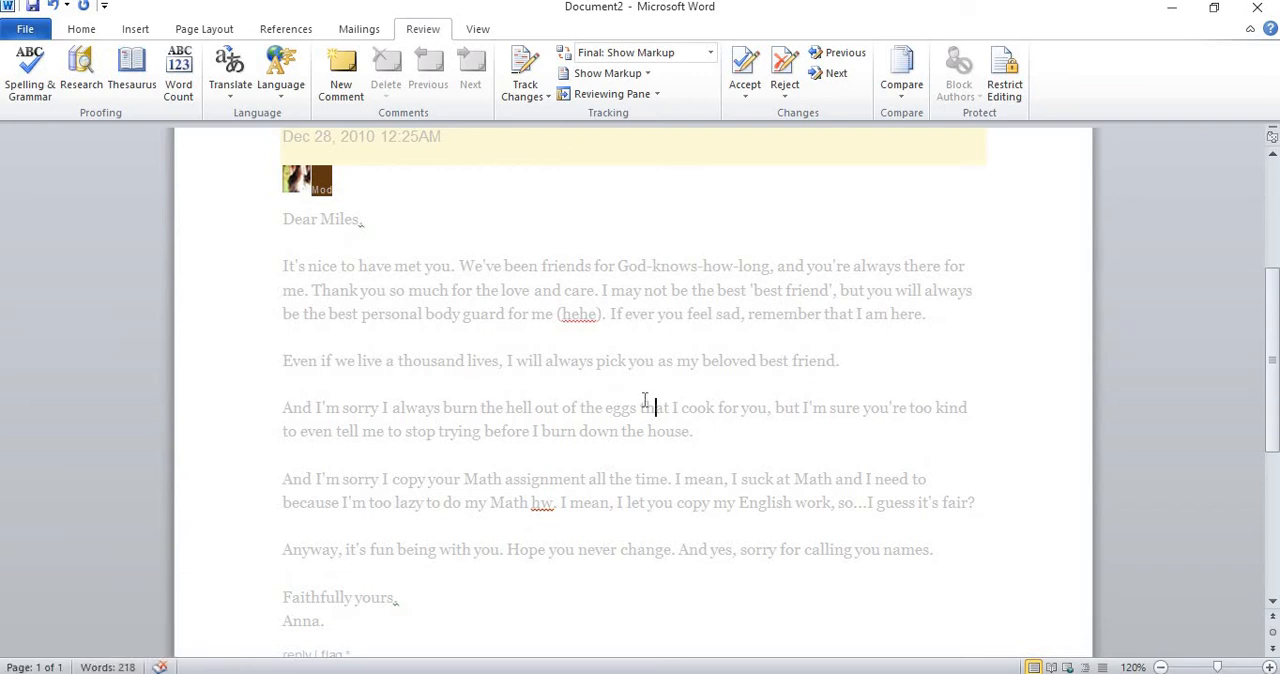
{"action": "scroll", "coordinate": [737, 366], "scroll_direction": "up", "scroll_amount": 6}
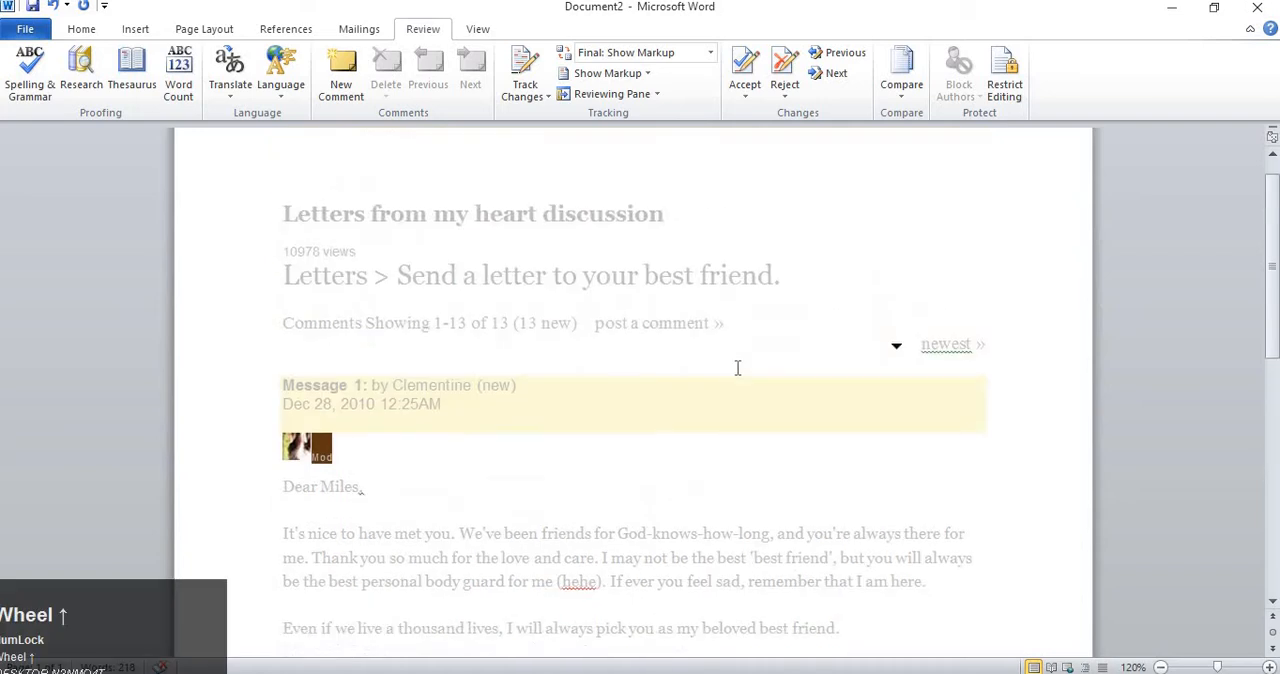
{"action": "left_click", "coordinate": [748, 95]}
{"action": "left_click", "coordinate": [787, 98]}
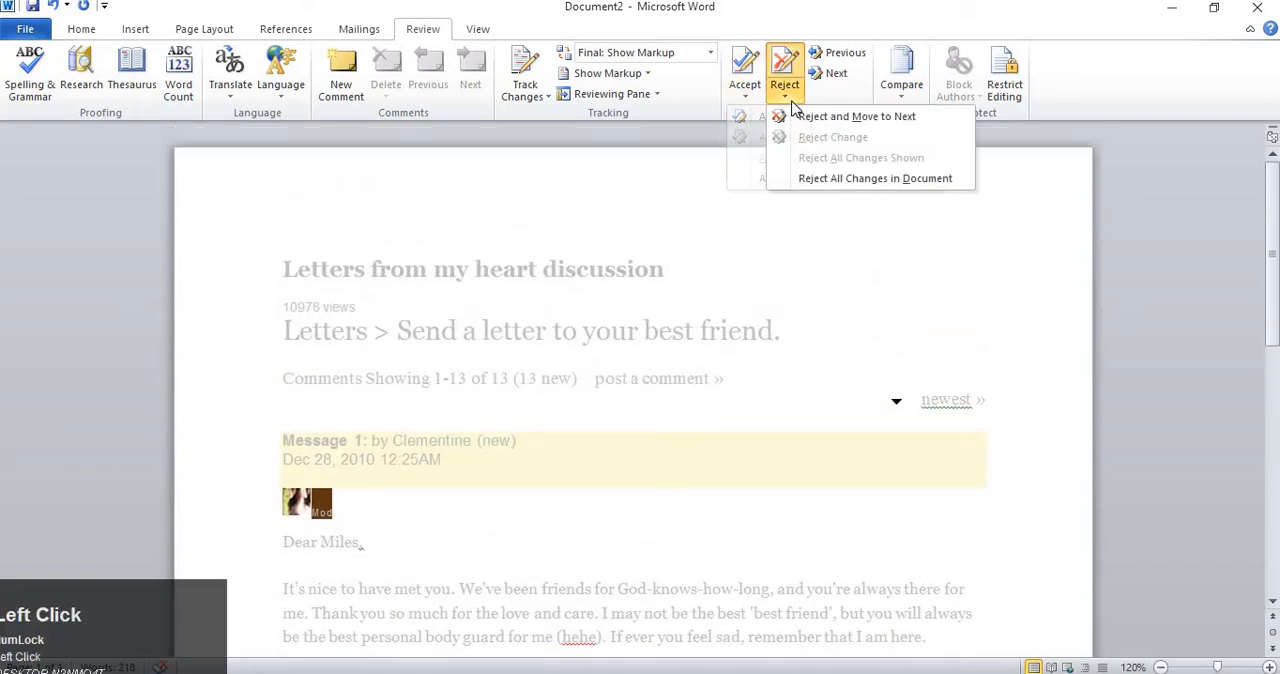
{"action": "left_click", "coordinate": [800, 112]}
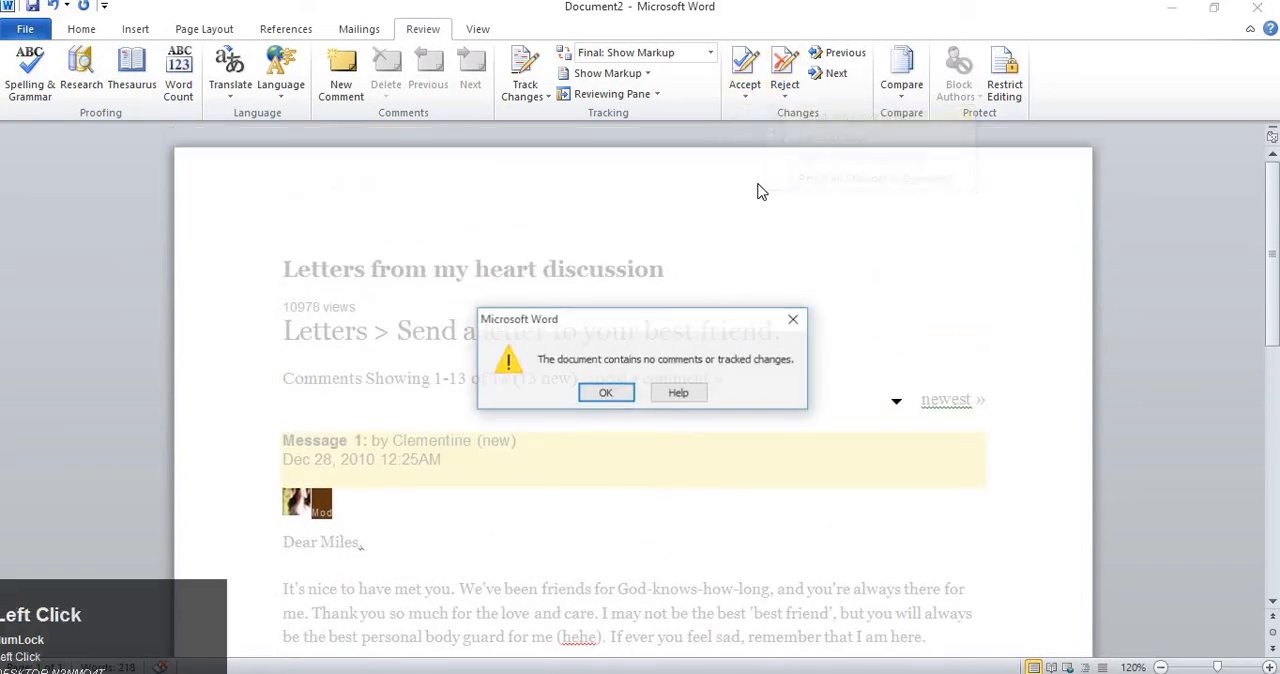
{"action": "left_click", "coordinate": [606, 392]}
Set the font color of the entire document to black and clear the selection.
{"action": "scroll", "coordinate": [617, 400], "scroll_direction": "down", "scroll_amount": 3}
{"action": "left_click", "coordinate": [619, 445]}
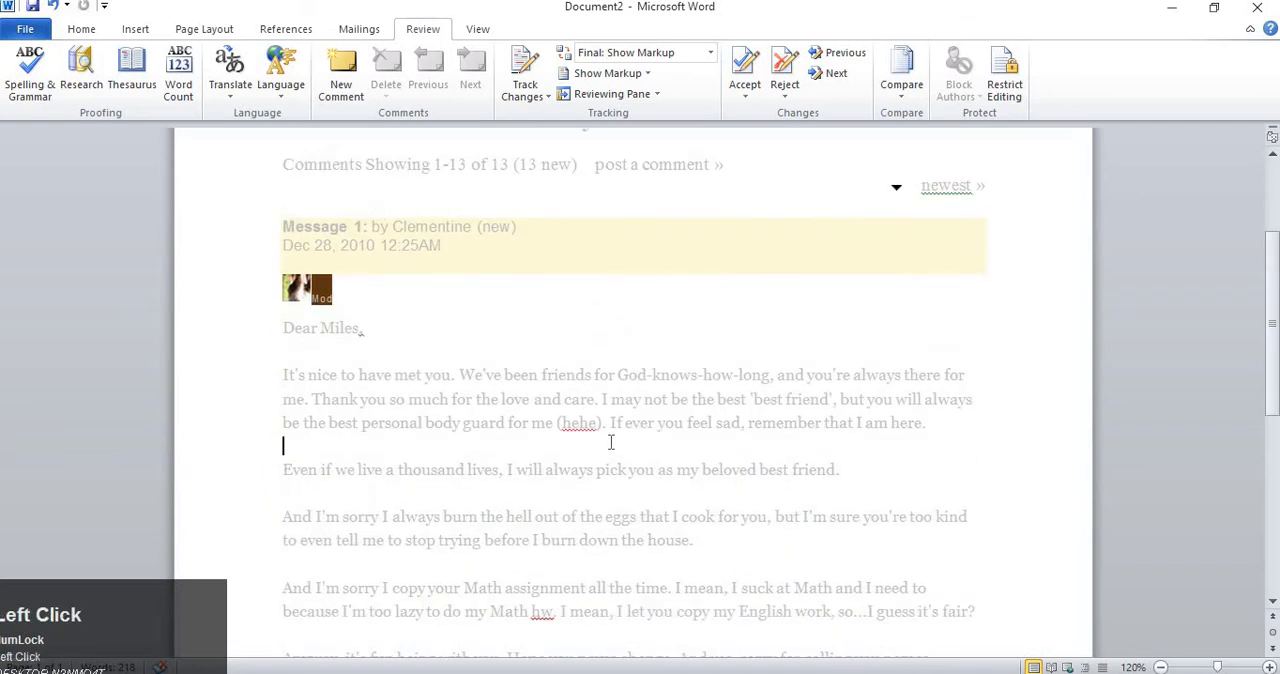
{"action": "key", "text": "ctrl+a"}
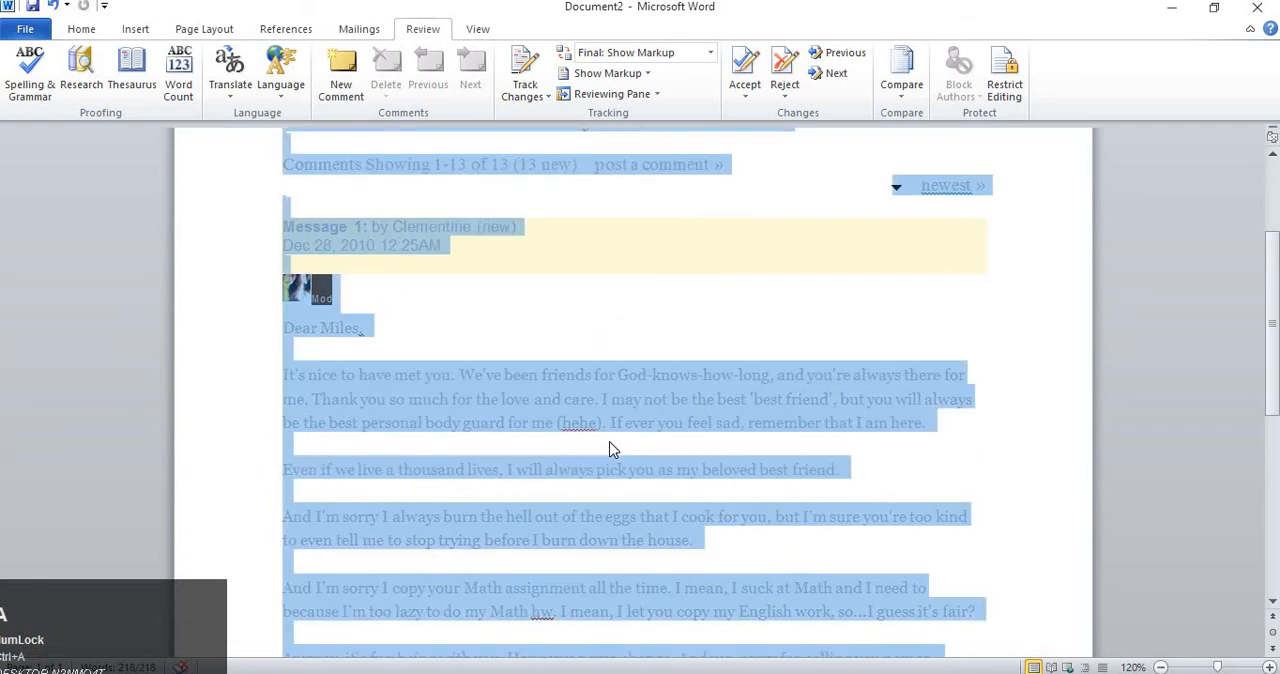
{"action": "left_click", "coordinate": [671, 381]}
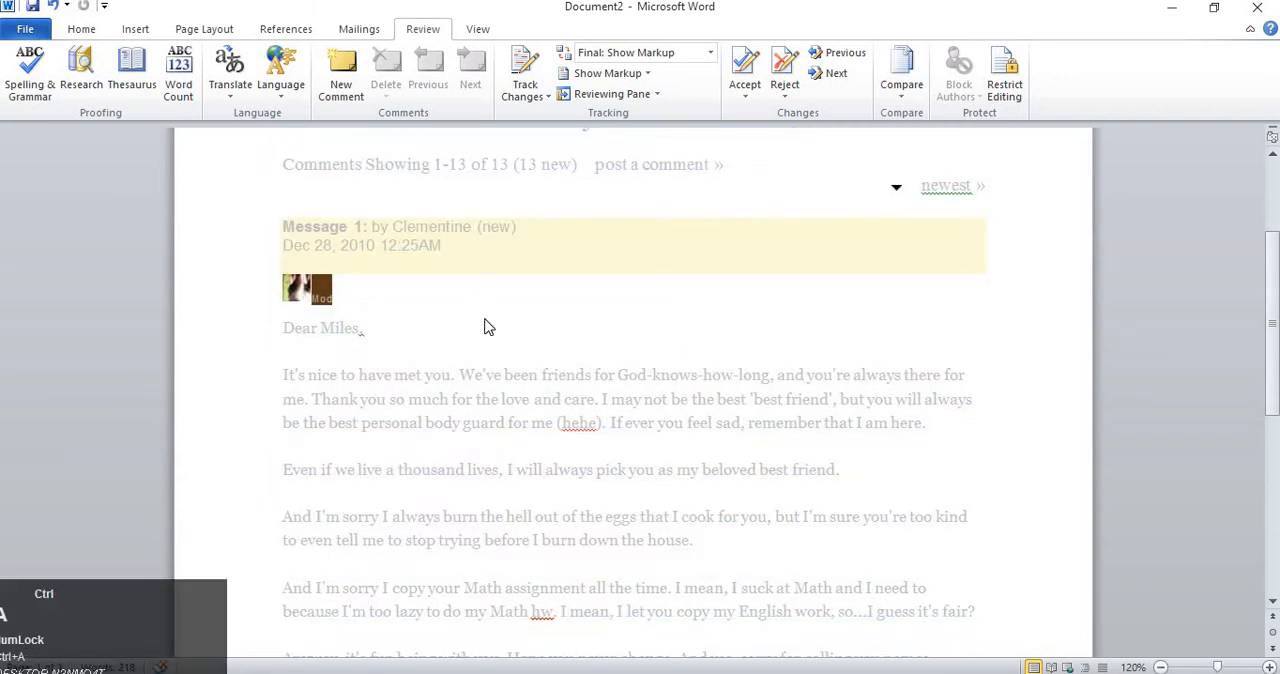
{"action": "key", "text": "ctrl+a"}
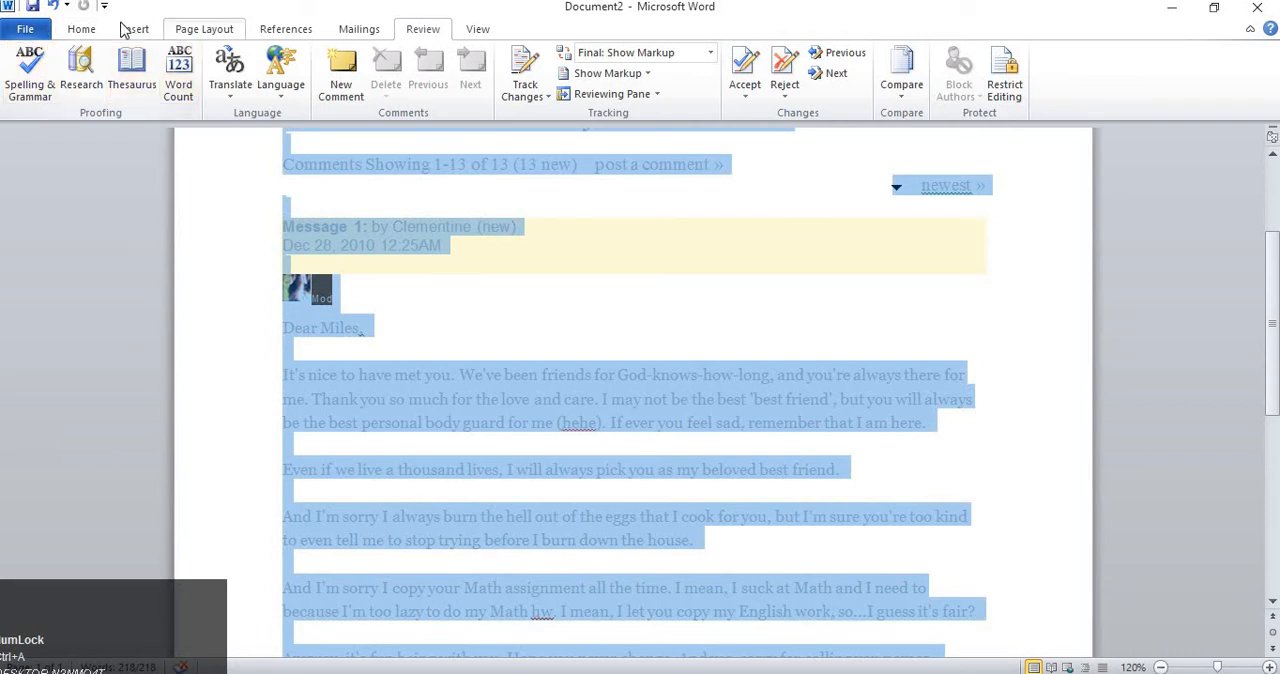
{"action": "left_click", "coordinate": [82, 29]}
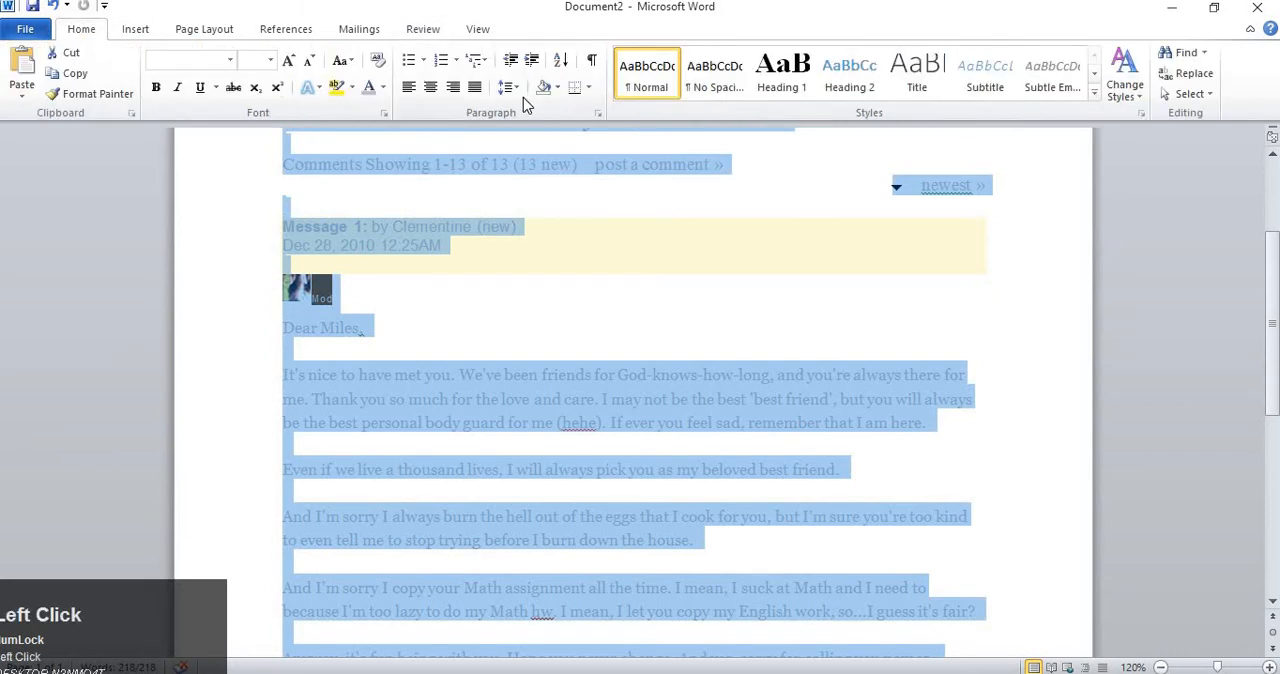
{"action": "left_click", "coordinate": [382, 87]}
{"action": "left_click", "coordinate": [384, 147]}
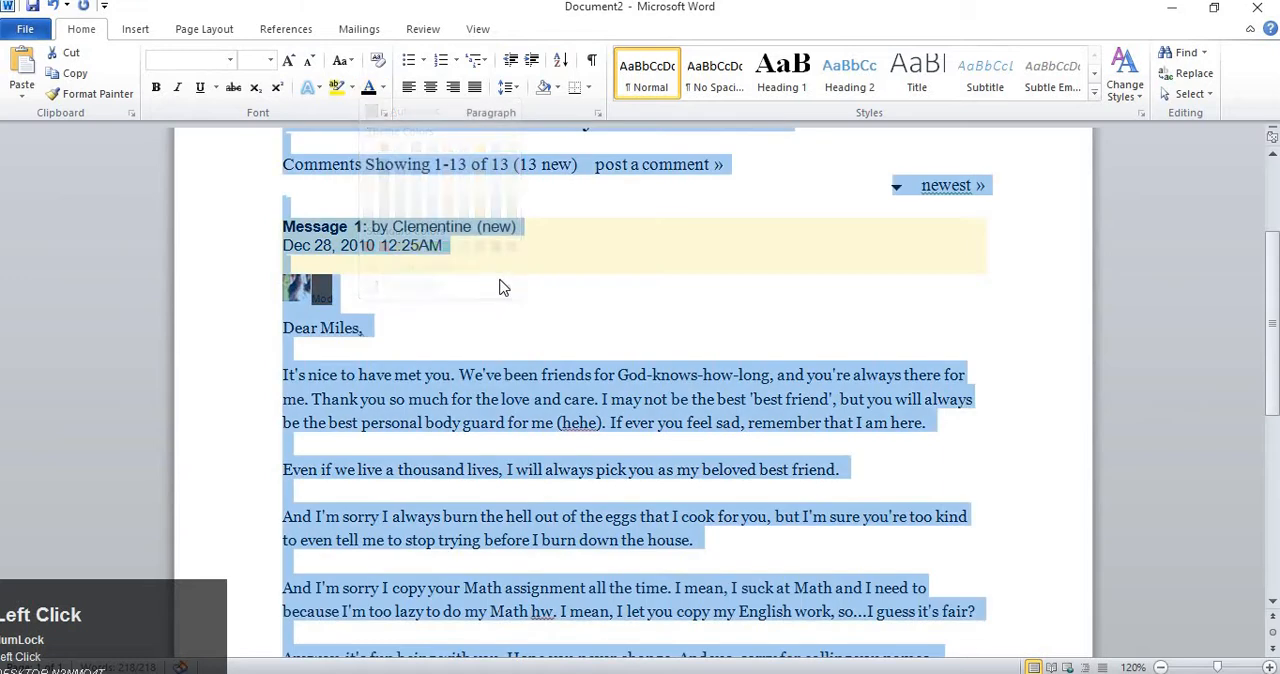
{"action": "left_click", "coordinate": [500, 286]}
Display the Restrict Formatting and Editing options for the document, and return to the letter's first paragraph.
{"action": "left_click", "coordinate": [422, 31]}
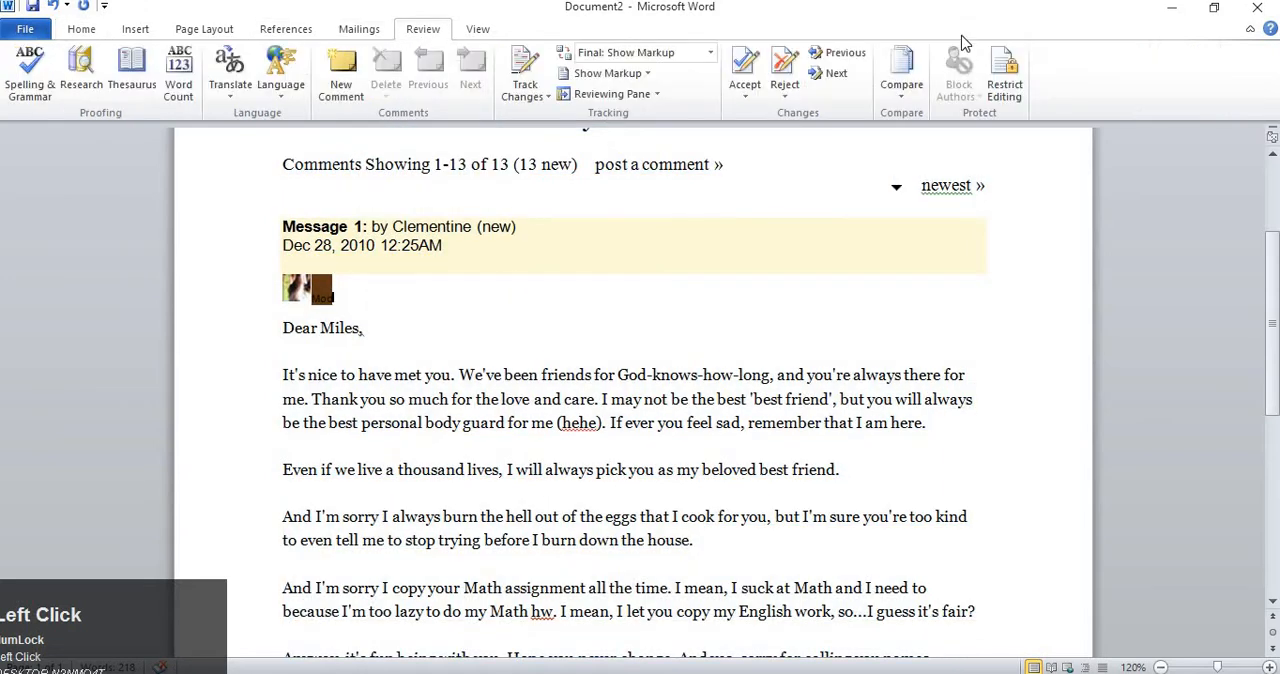
{"action": "left_click", "coordinate": [1005, 85]}
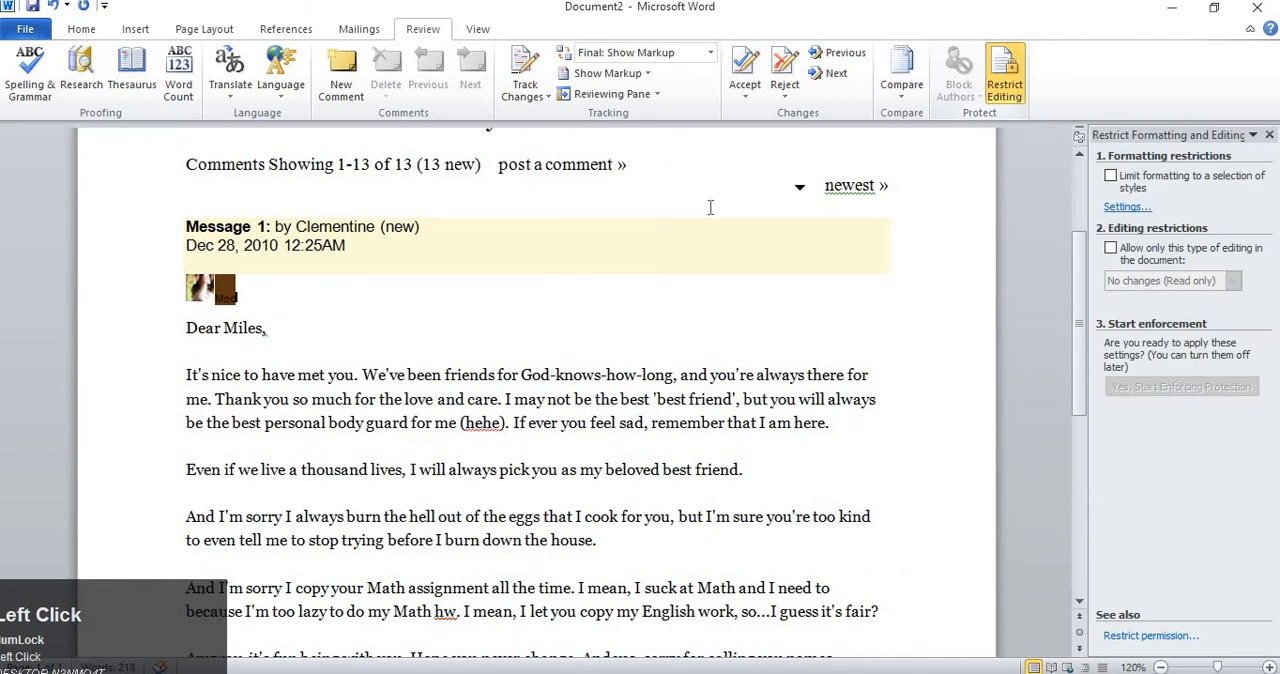
{"action": "left_click", "coordinate": [654, 399]}
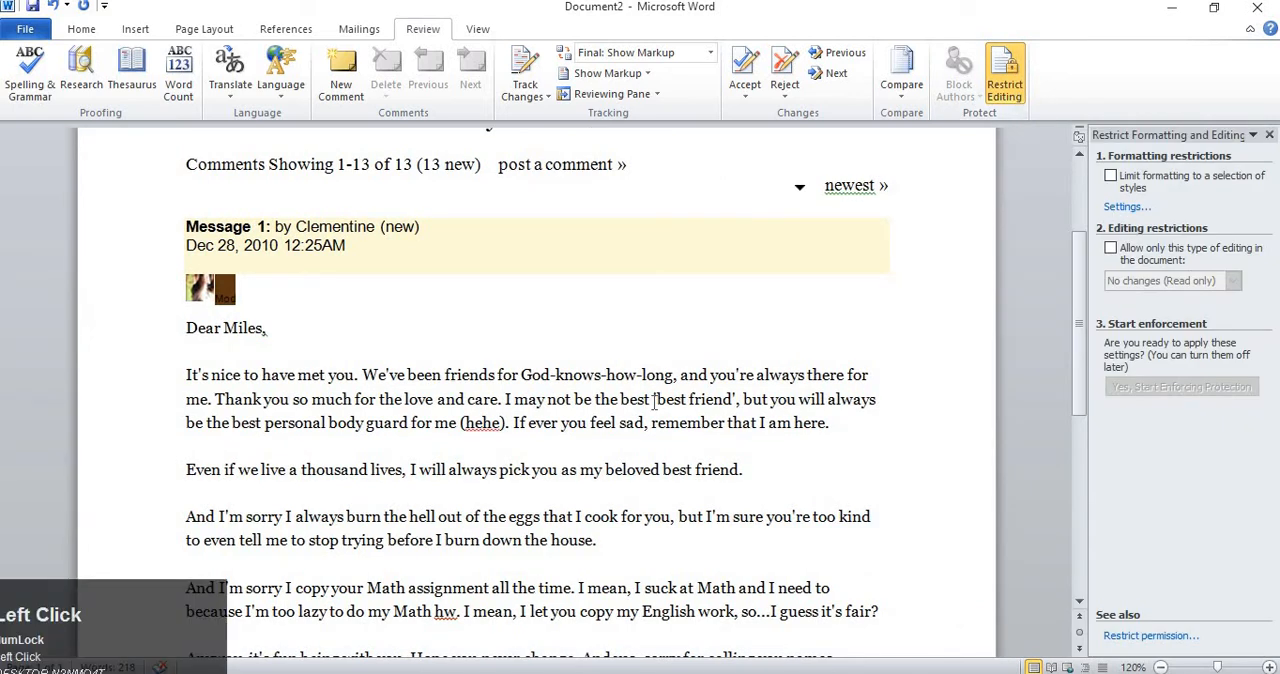
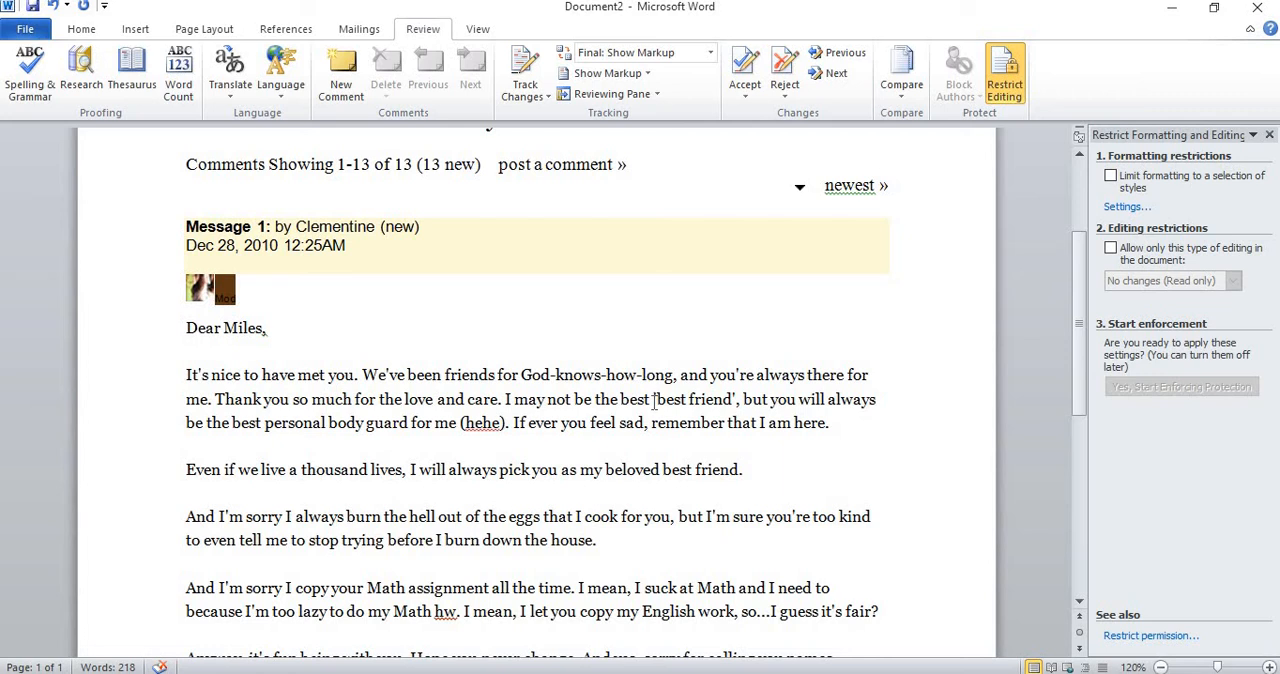
Insert the test text "gjhgjhb" before "me (hehe)" in the letter's first paragraph.
{"action": "left_click", "coordinate": [438, 418]}
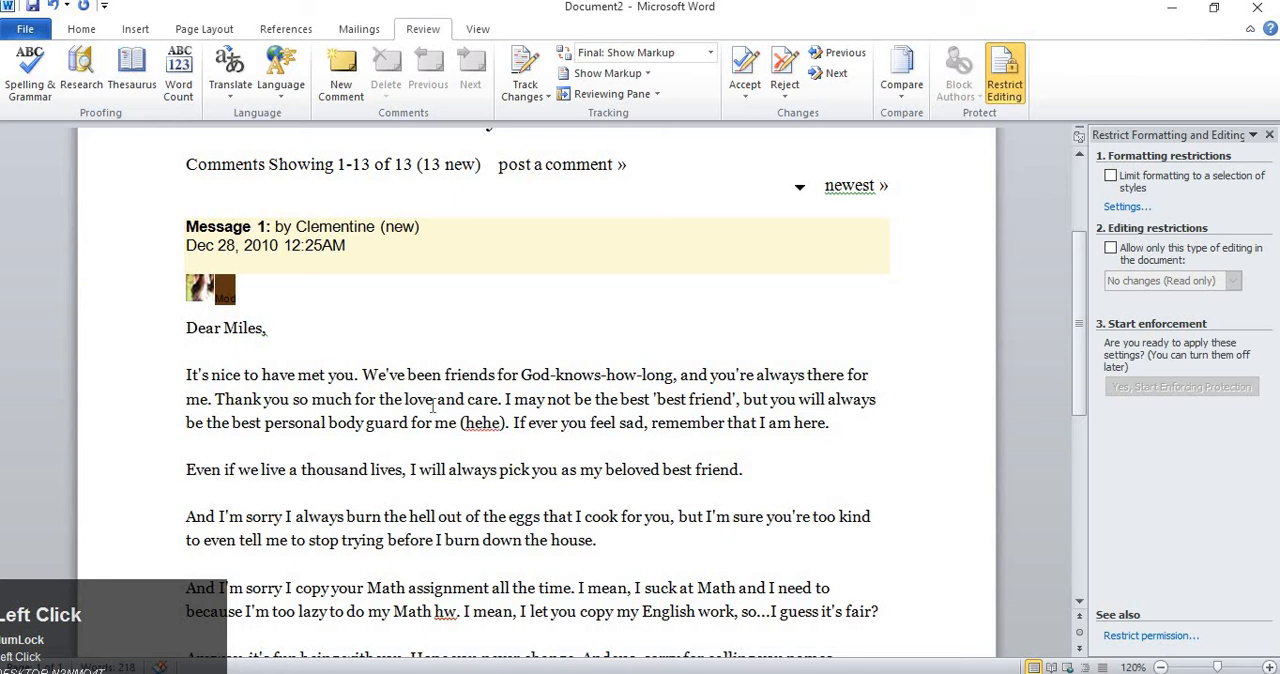
{"action": "type", "text": "gjhgjhb"}
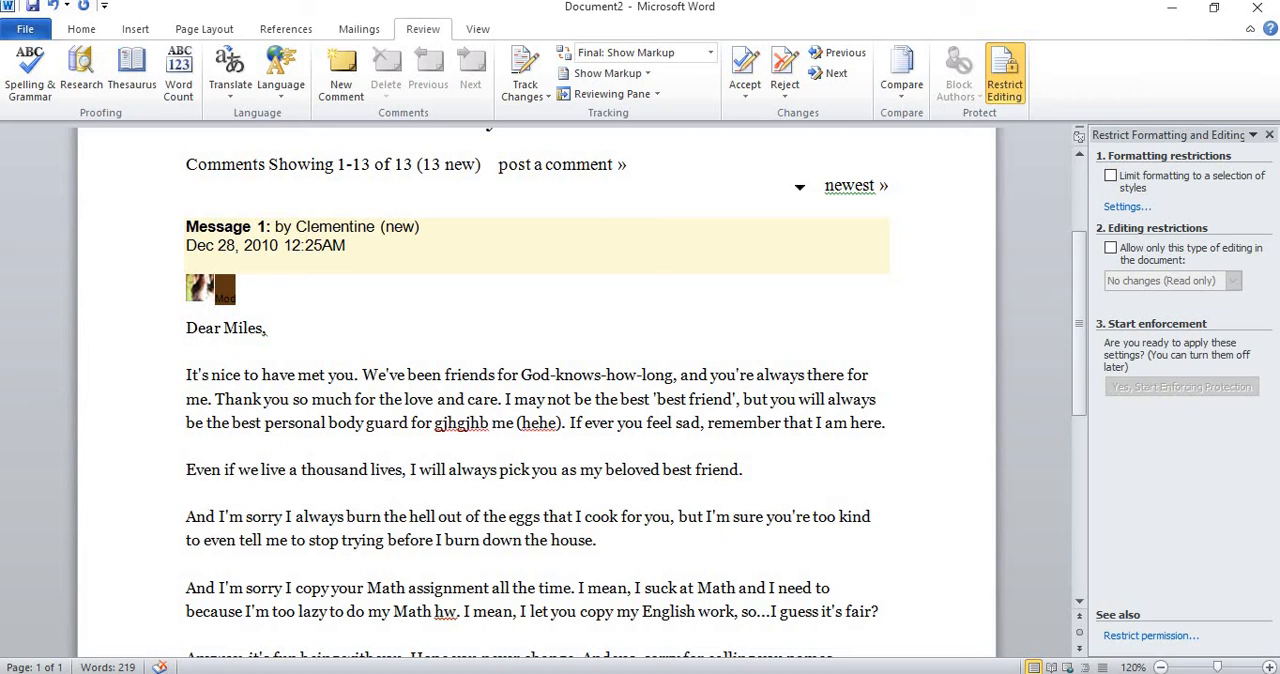
Close and redisplay the Restrict Formatting and Editing options, and place them floating over the letter.
{"action": "left_click", "coordinate": [1269, 136]}
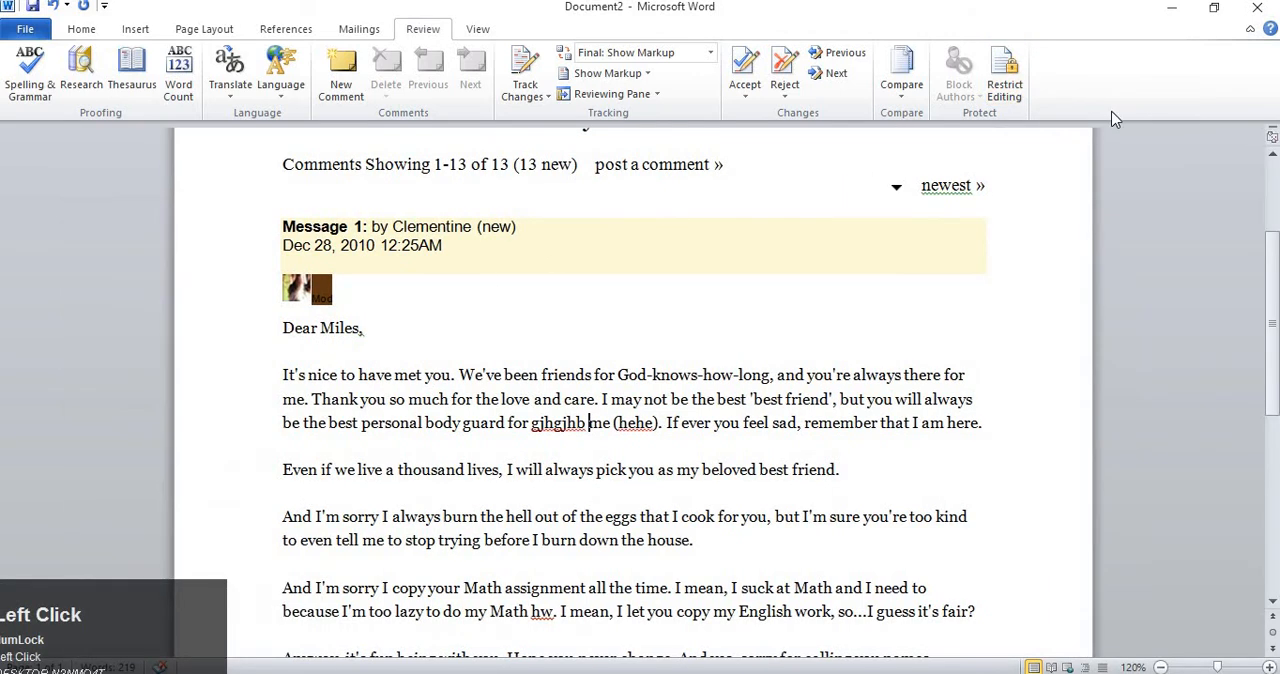
{"action": "left_click", "coordinate": [1005, 95]}
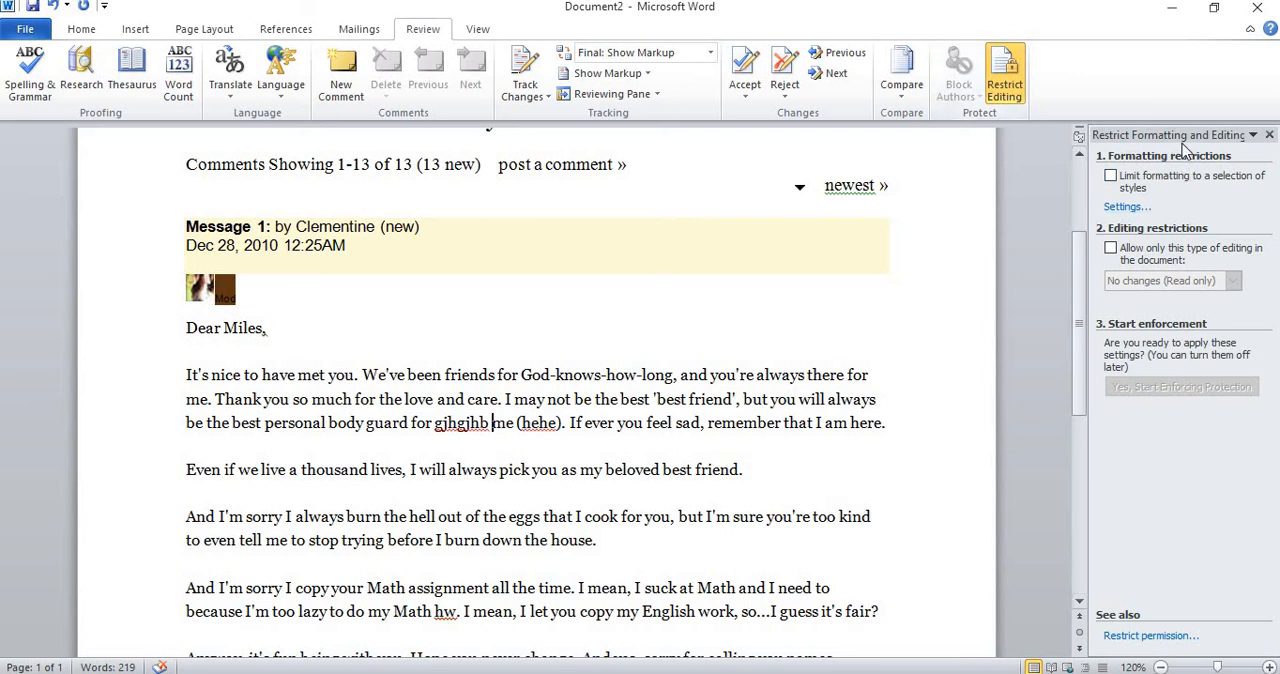
{"action": "left_click_drag", "start_coordinate": [1180, 144], "coordinate": [643, 182]}
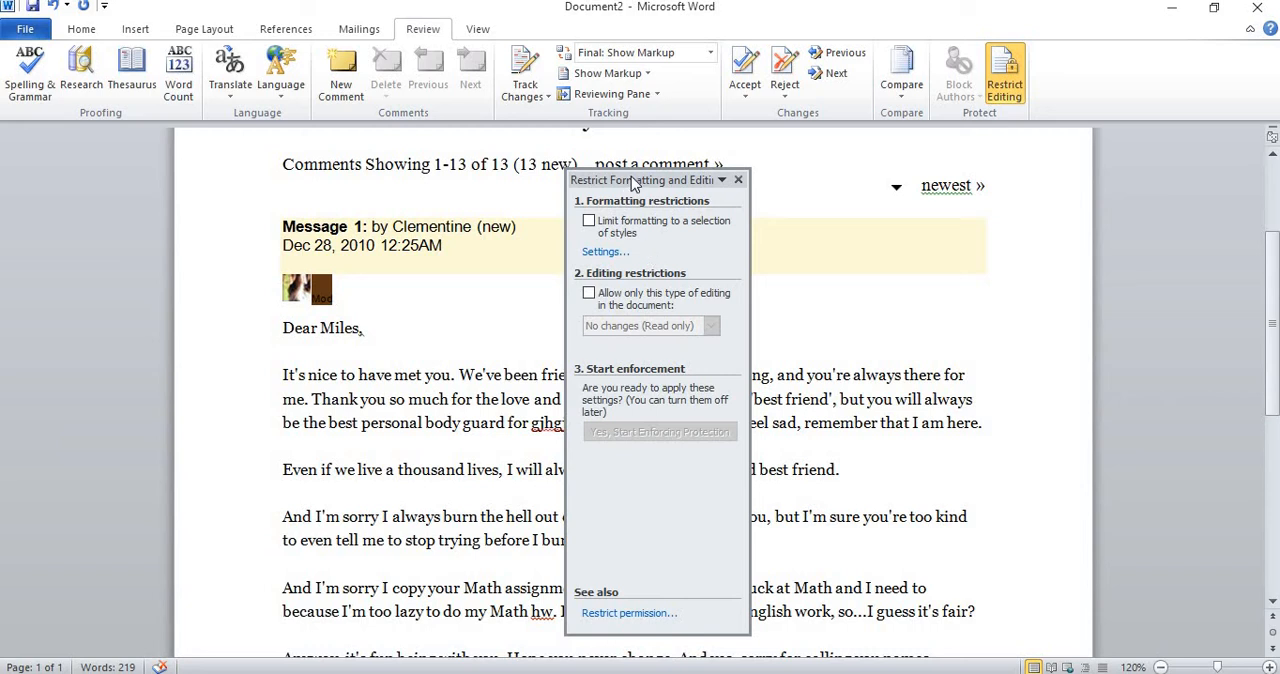
{"action": "left_click_drag", "start_coordinate": [627, 181], "coordinate": [506, 182]}
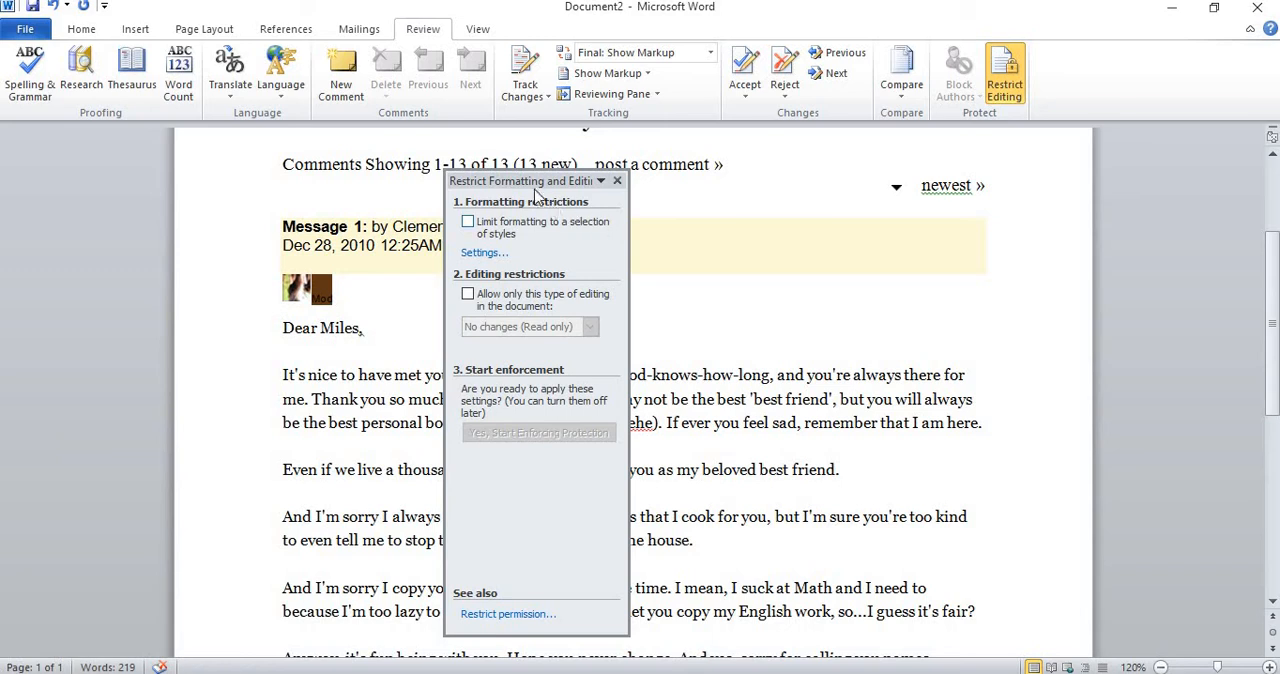
{"action": "left_click_drag", "start_coordinate": [536, 180], "coordinate": [551, 147]}
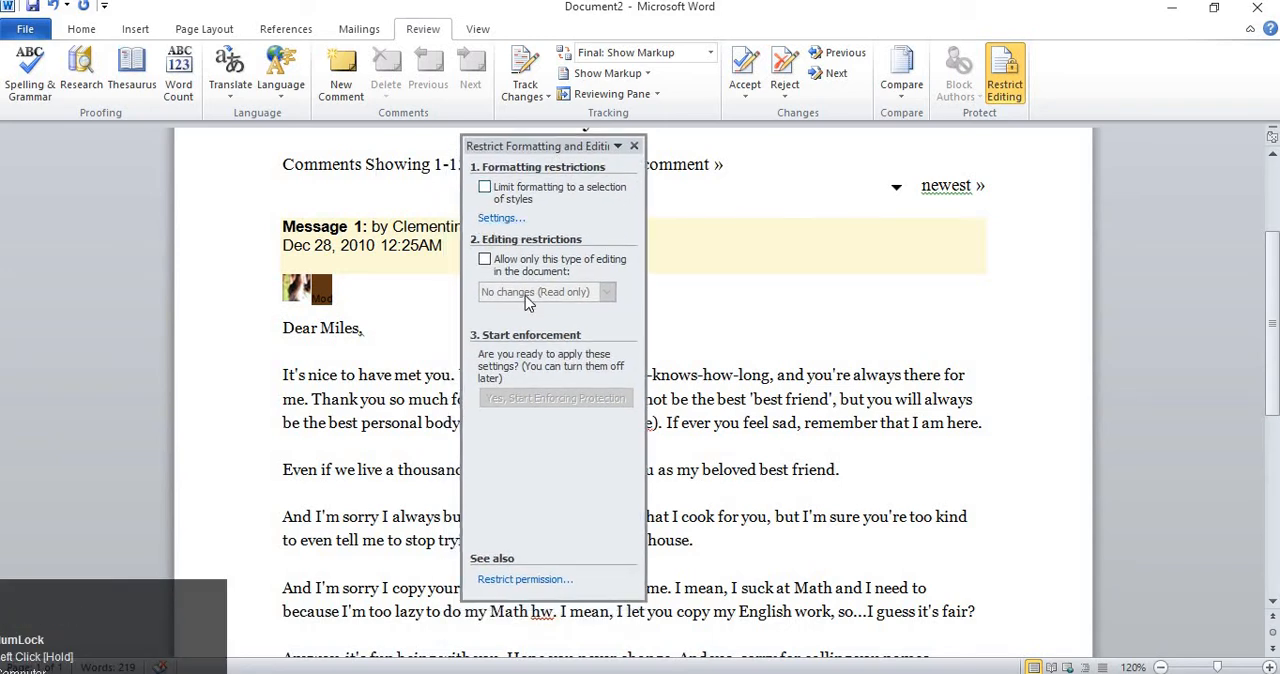
{"action": "left_click_drag", "start_coordinate": [528, 150], "coordinate": [540, 125]}
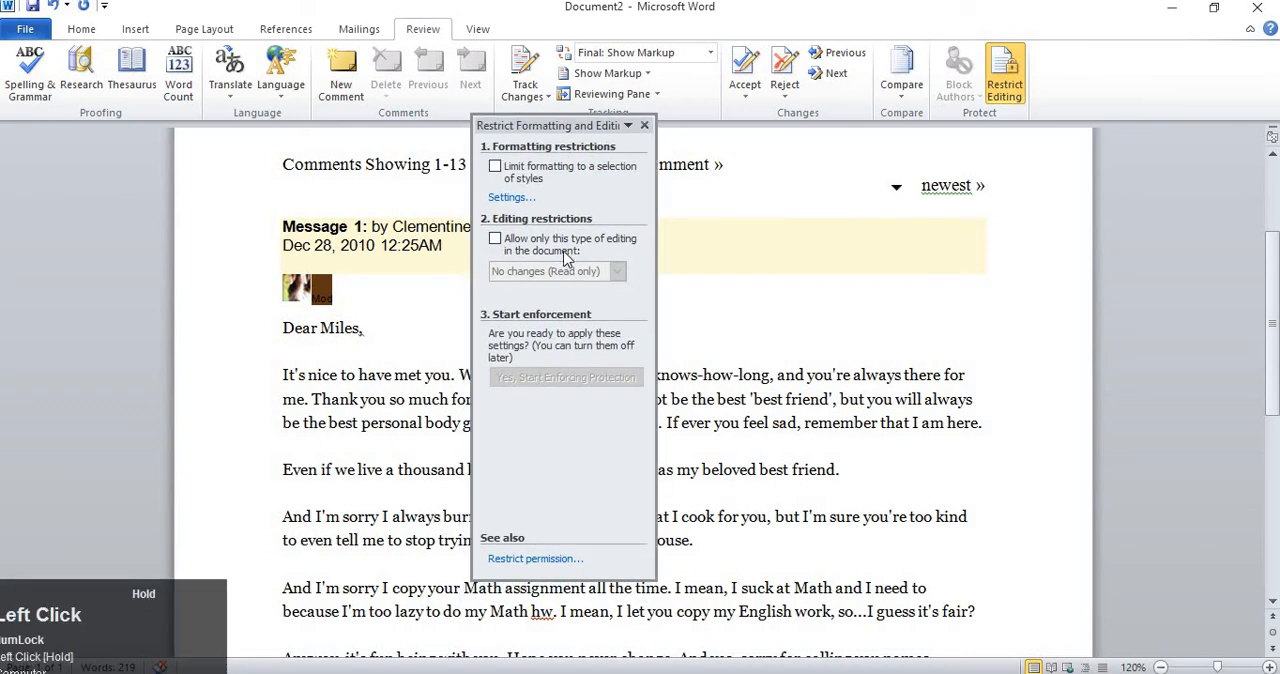
Limit editing of the document to No changes (Read only) and add an exception for the Everyone group.
{"action": "left_click", "coordinate": [495, 240]}
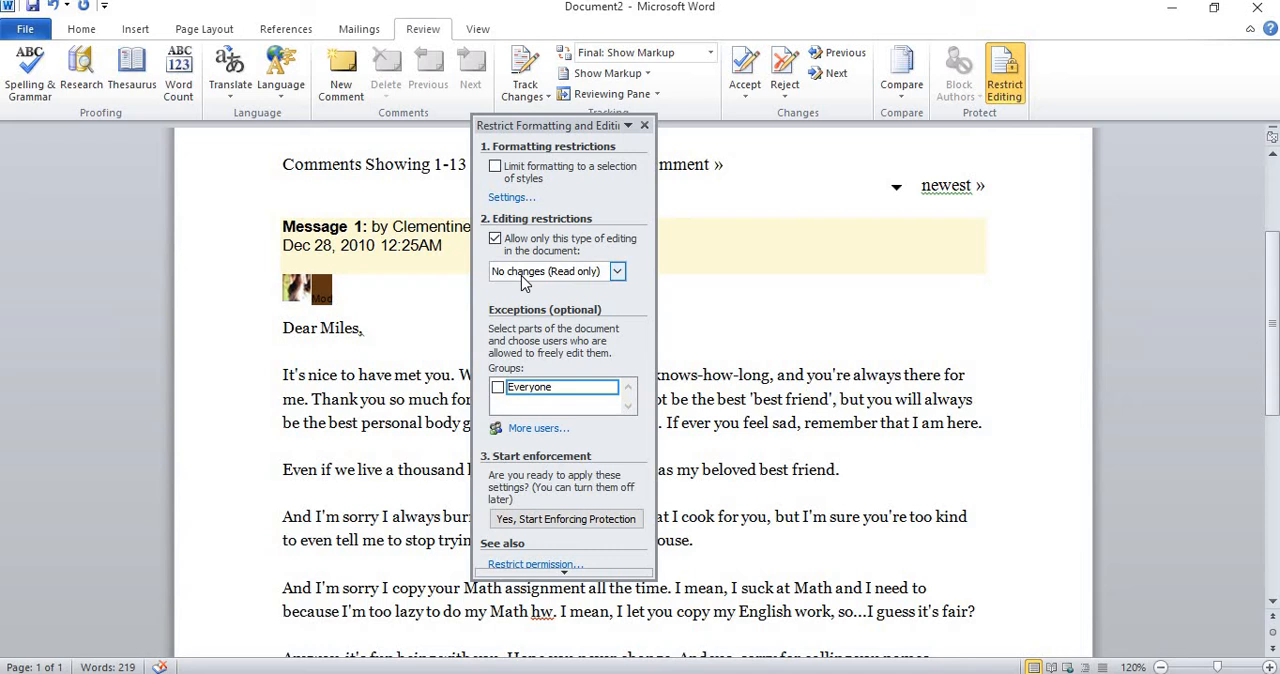
{"action": "left_click", "coordinate": [495, 240]}
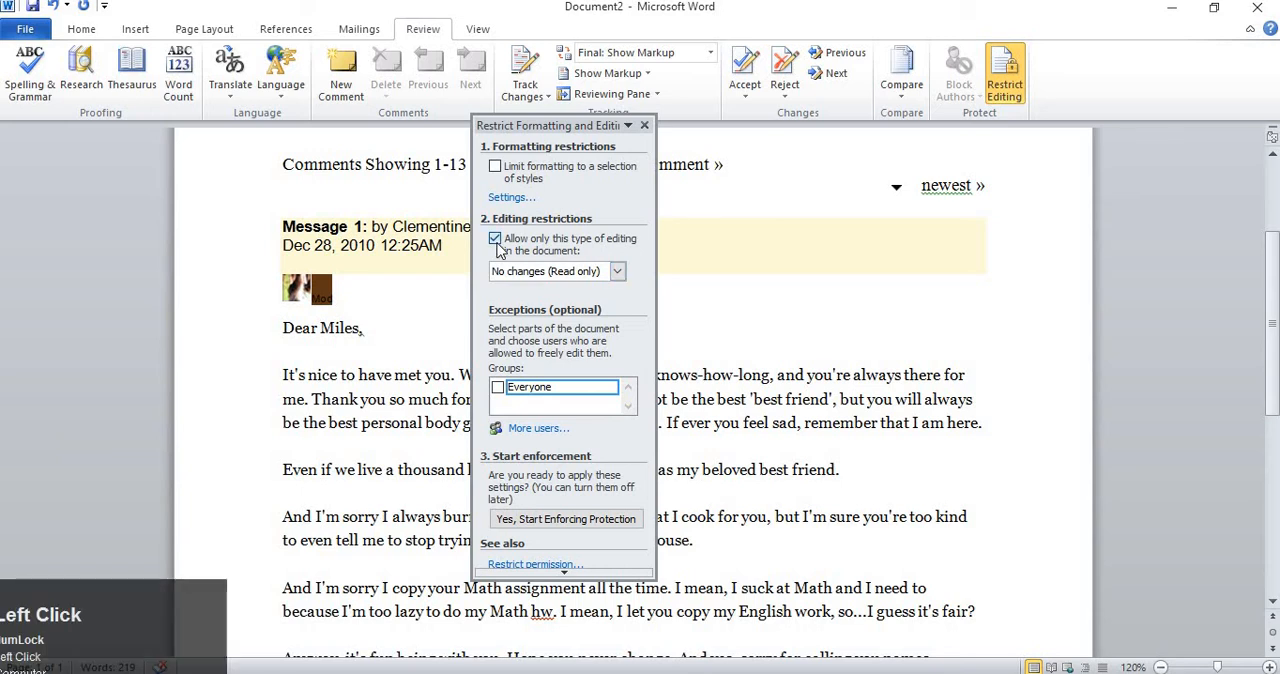
{"action": "left_click", "coordinate": [495, 240]}
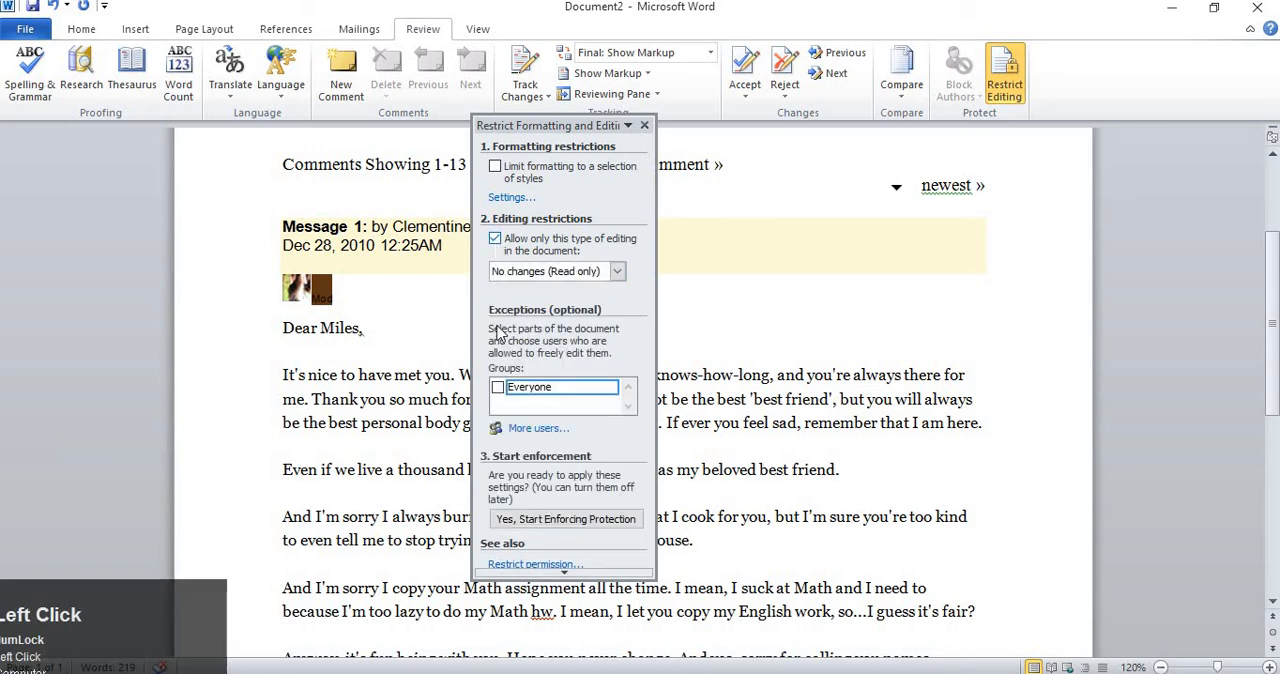
{"action": "left_click", "coordinate": [497, 388]}
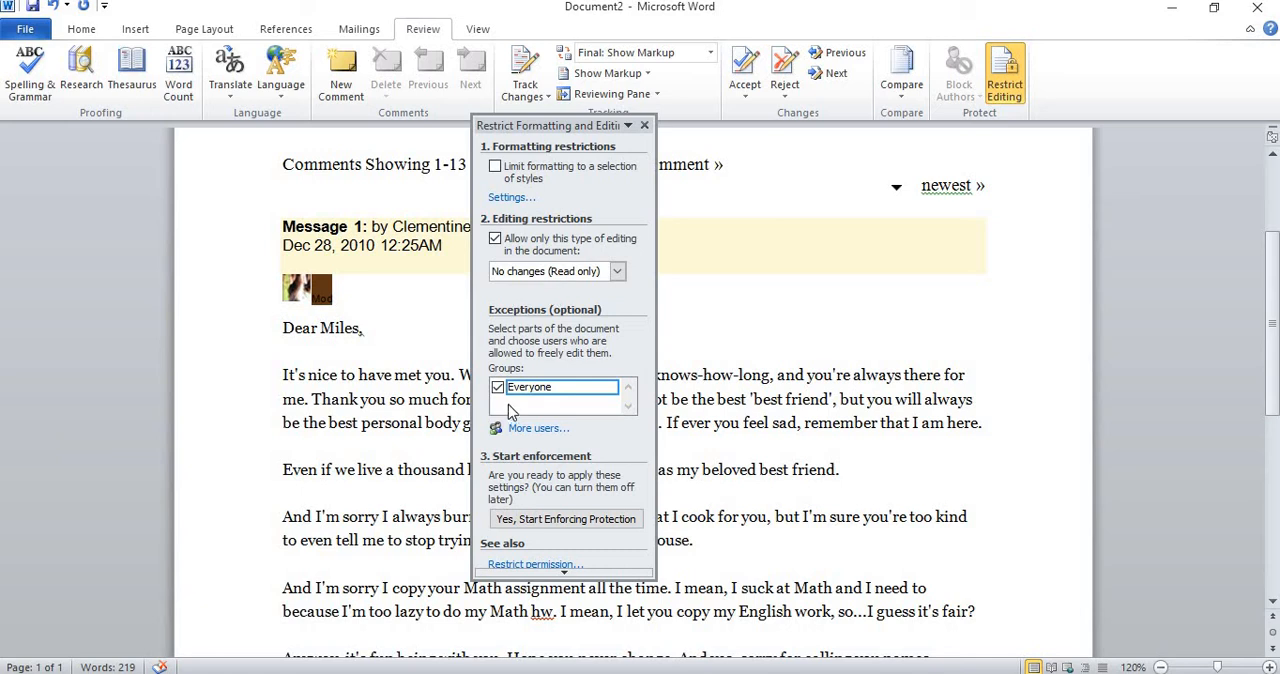
Start enforcing the document protection with a password entered in both password fields, and close the restriction options.
{"action": "left_click", "coordinate": [541, 528]}
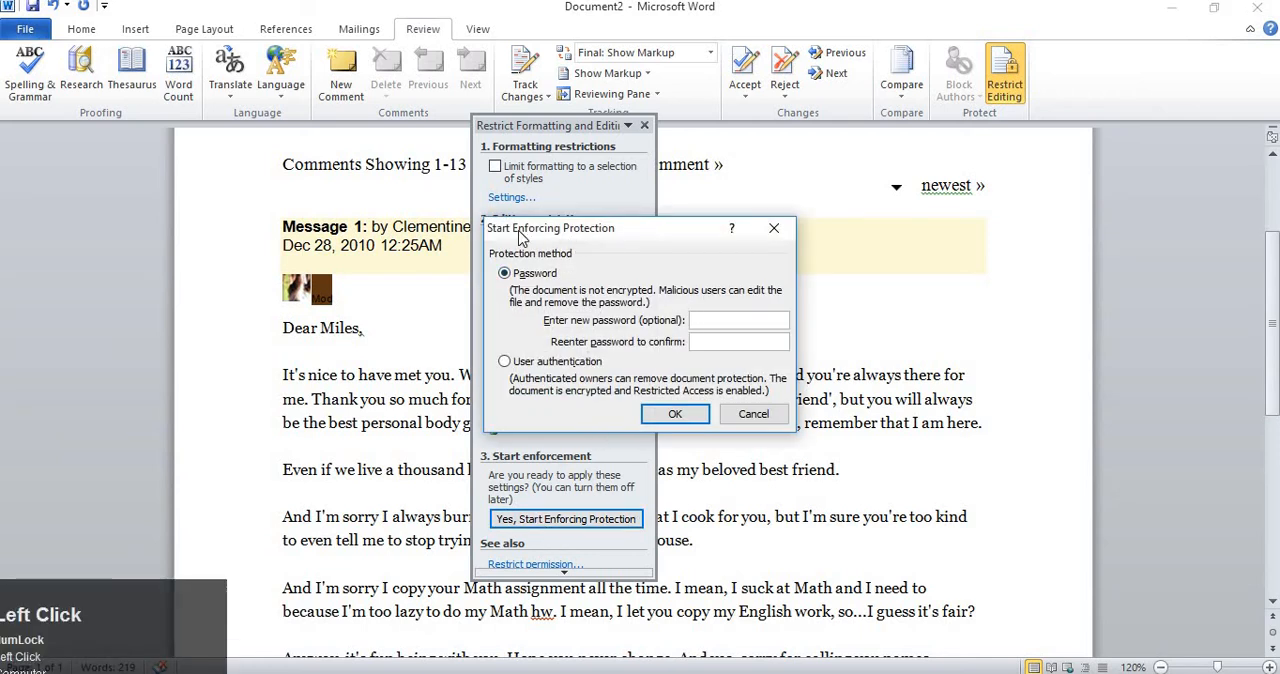
{"action": "left_click_drag", "start_coordinate": [578, 235], "coordinate": [521, 232]}
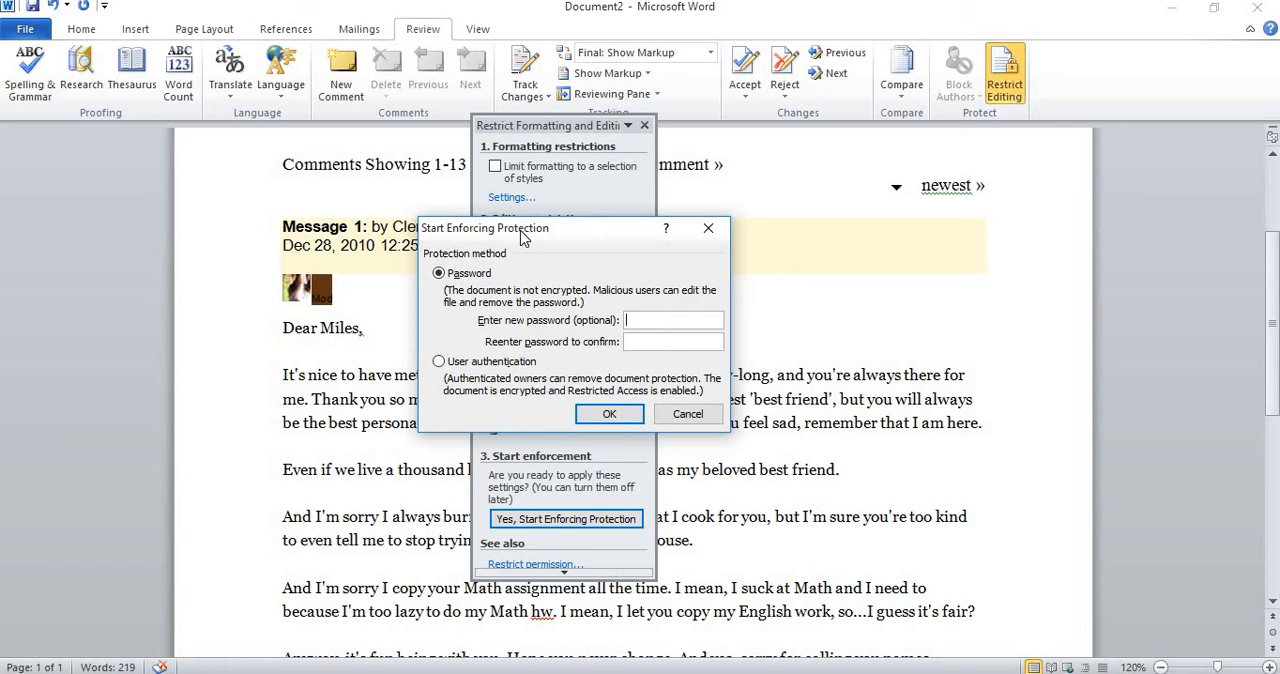
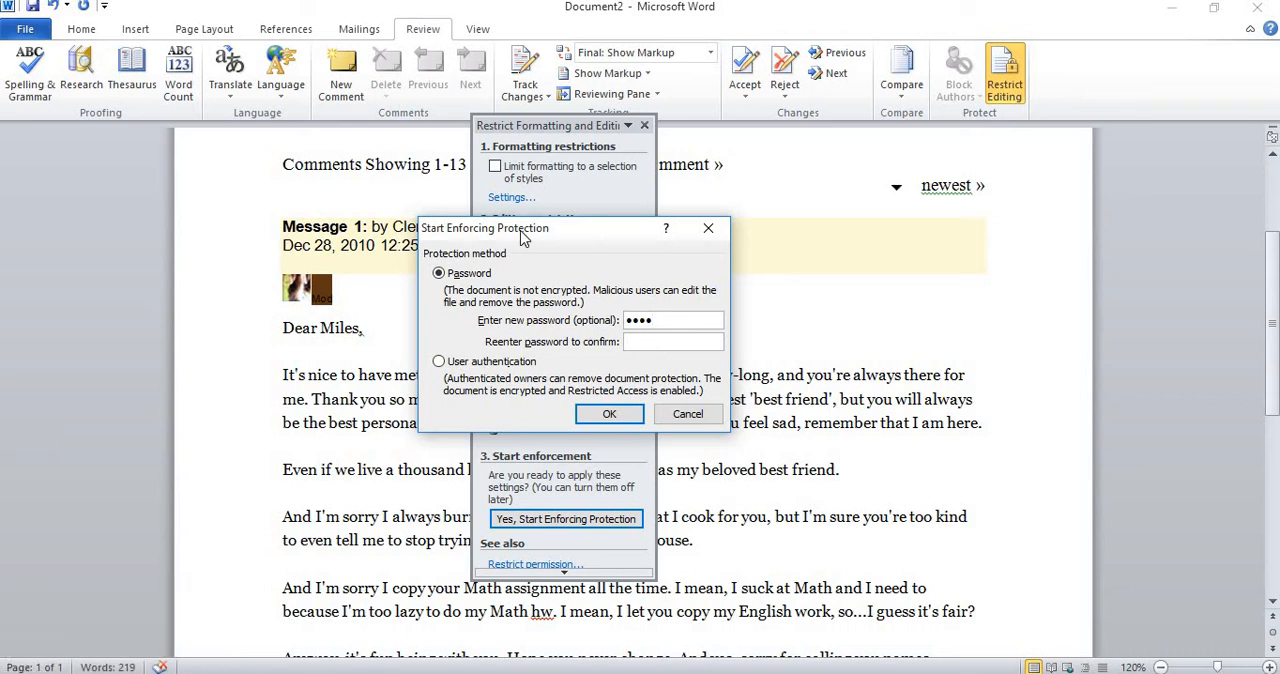
{"action": "left_click", "coordinate": [633, 340]}
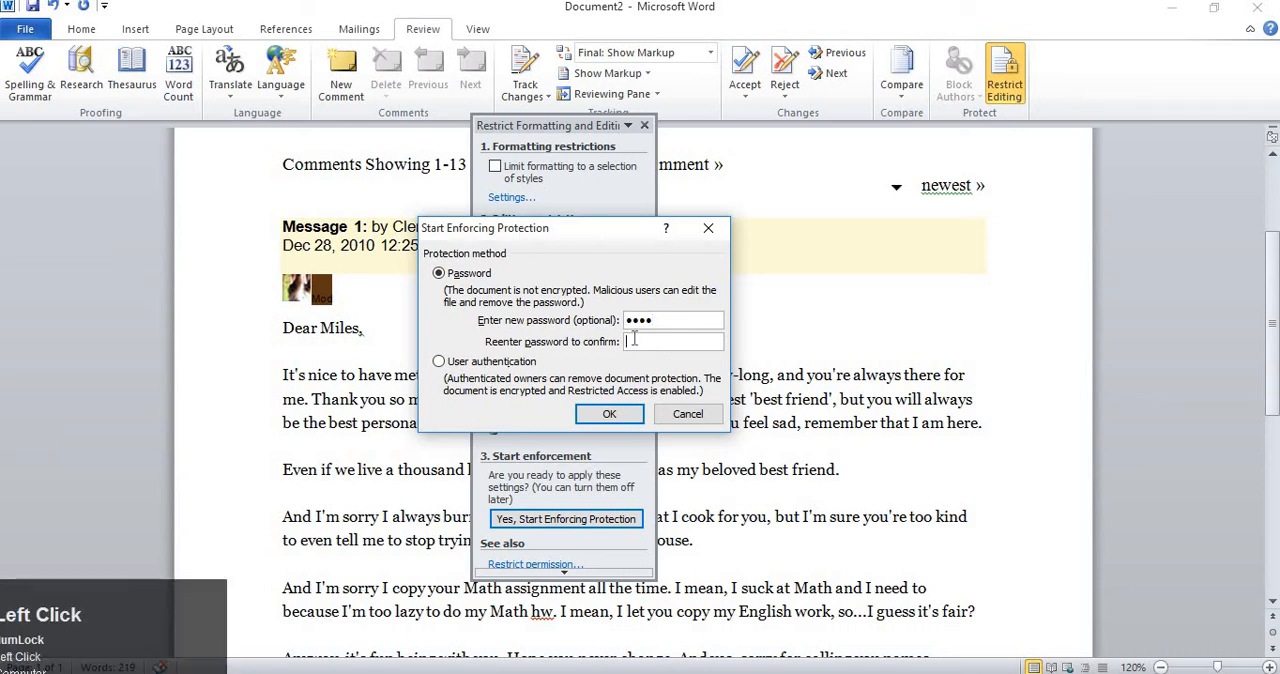
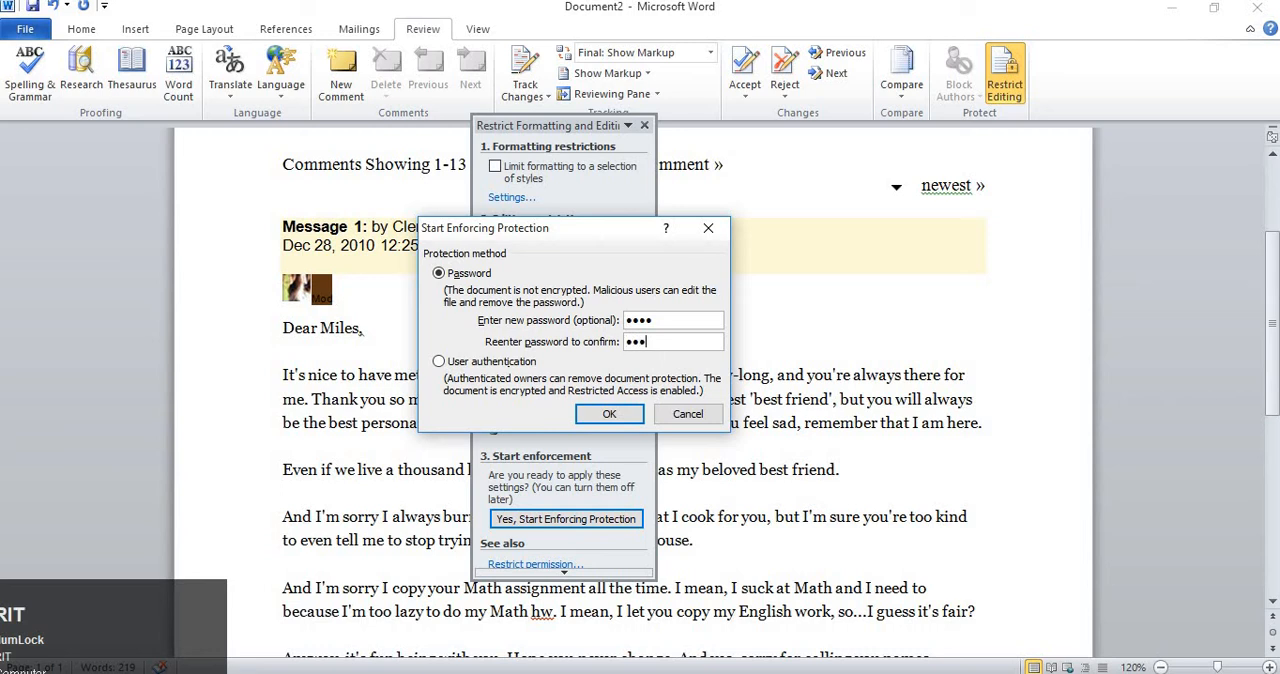
{"action": "left_click", "coordinate": [614, 416]}
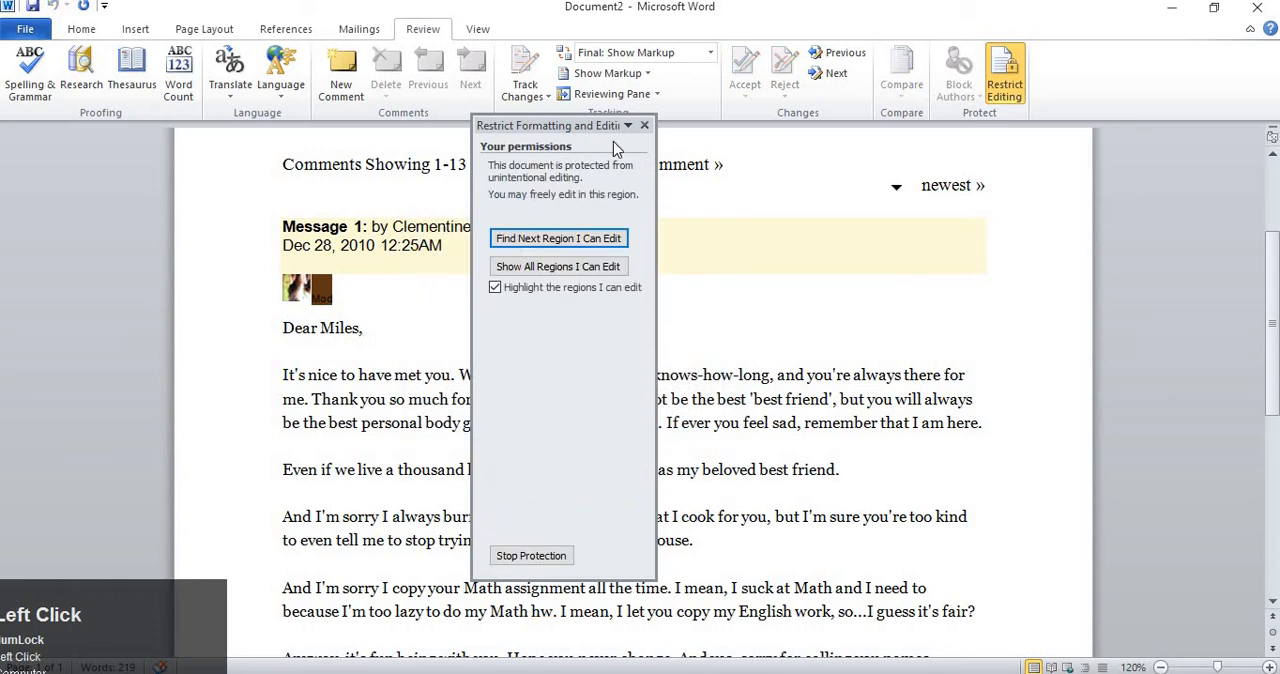
{"action": "left_click", "coordinate": [644, 125]}
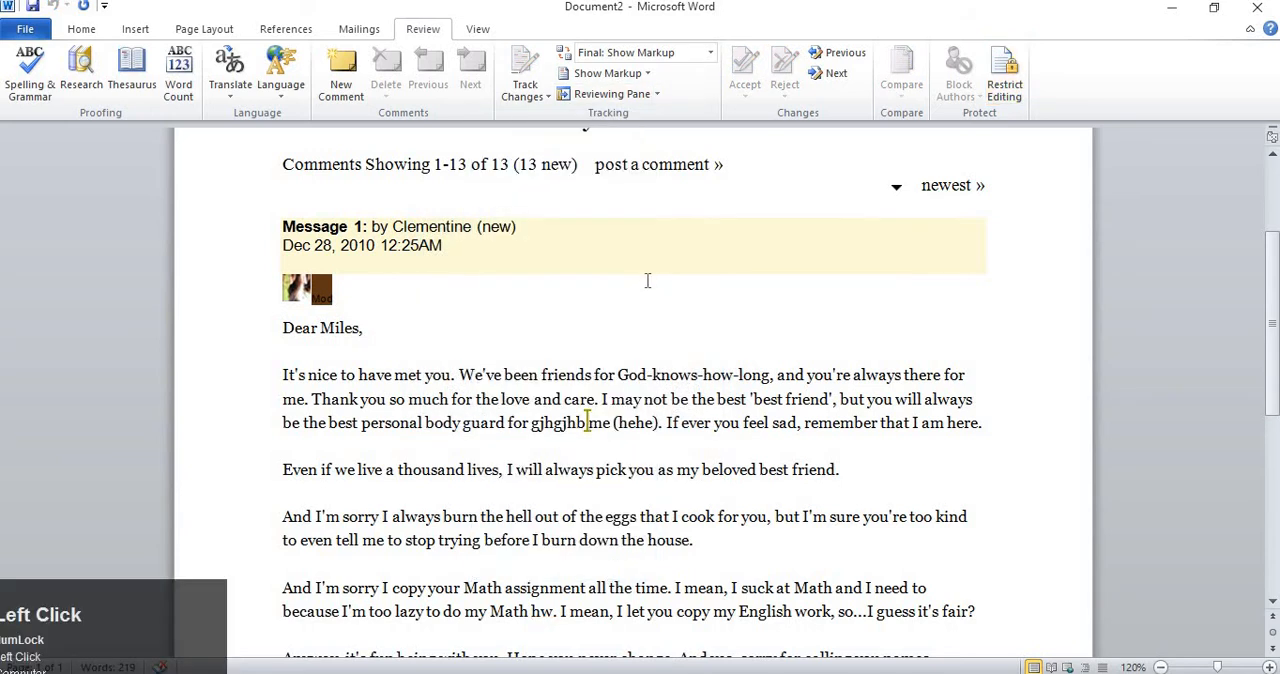
Save the protected document as abc in the Documents folder.
{"action": "key", "text": "ctrl+s"}
{"action": "type", "text": "a"}
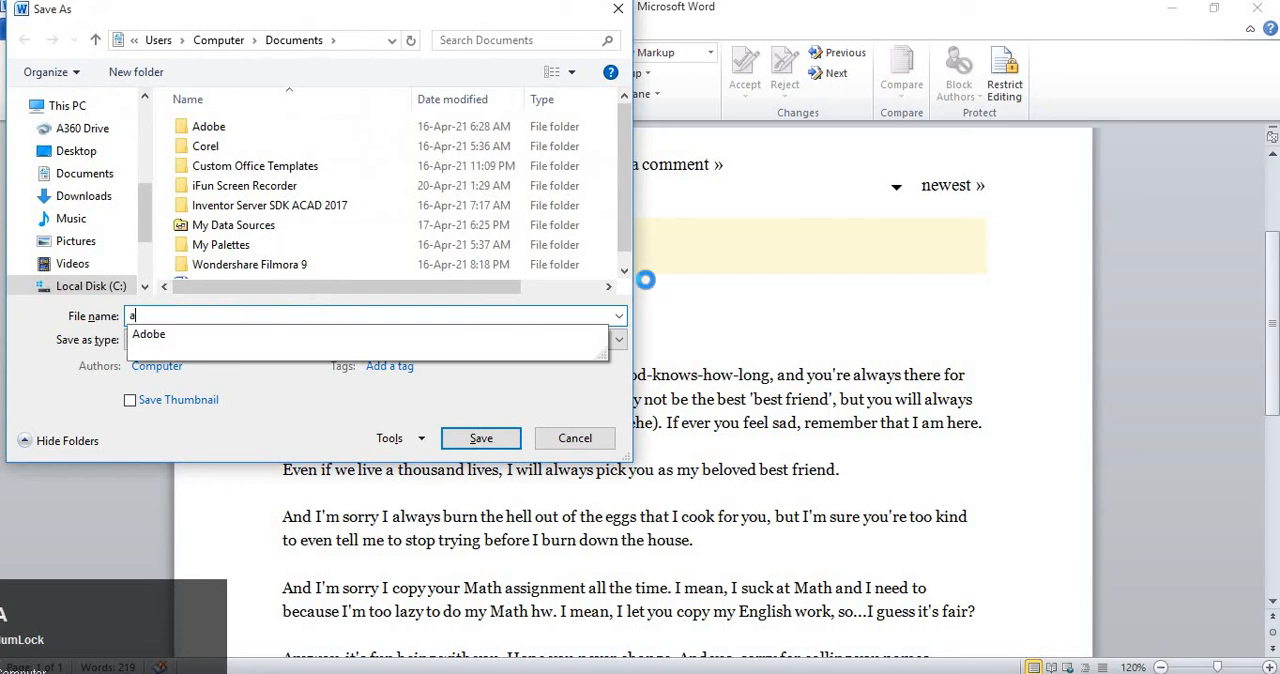
{"action": "type", "text": "bc"}
{"action": "key", "text": "Return"}
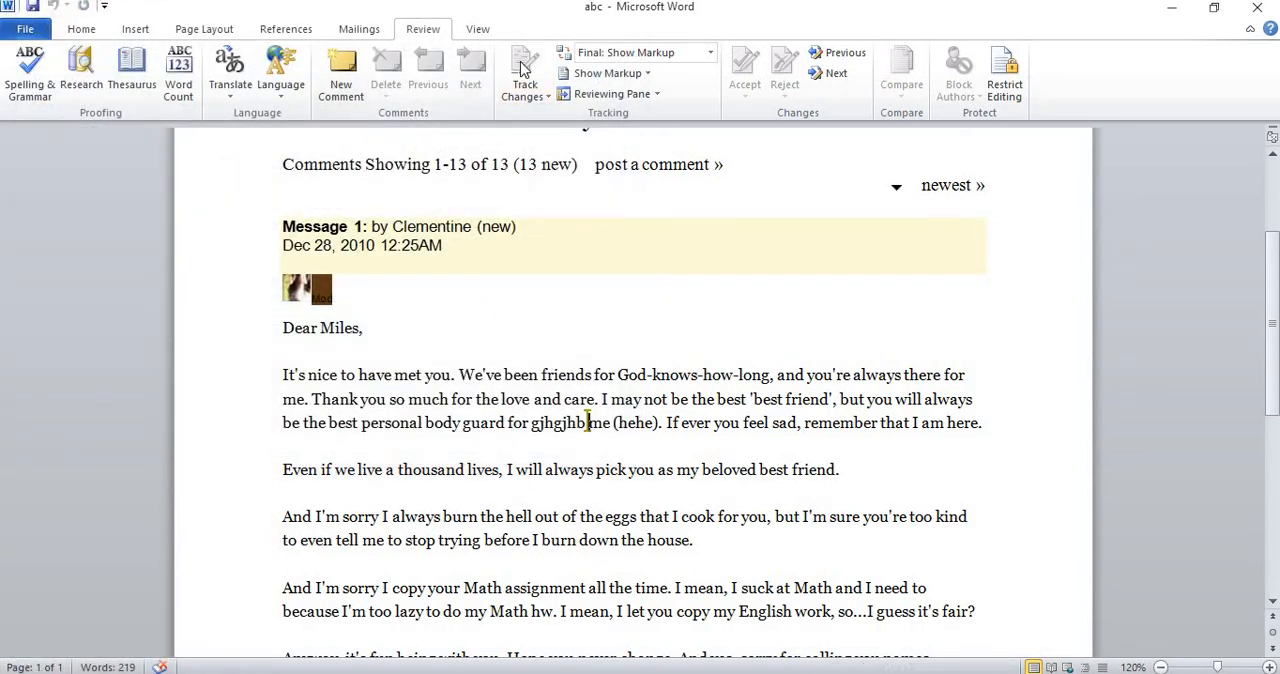
{"action": "left_click", "coordinate": [31, 31]}
{"action": "left_click", "coordinate": [45, 109]}
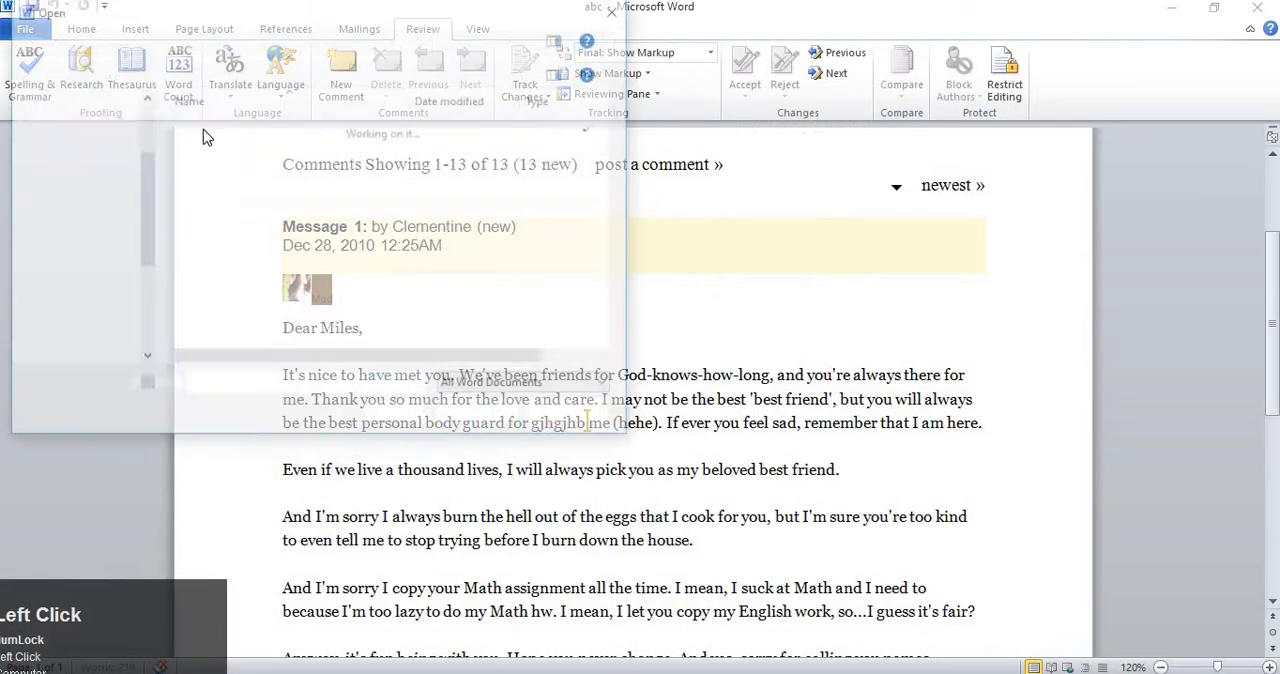
{"action": "left_click", "coordinate": [575, 413]}
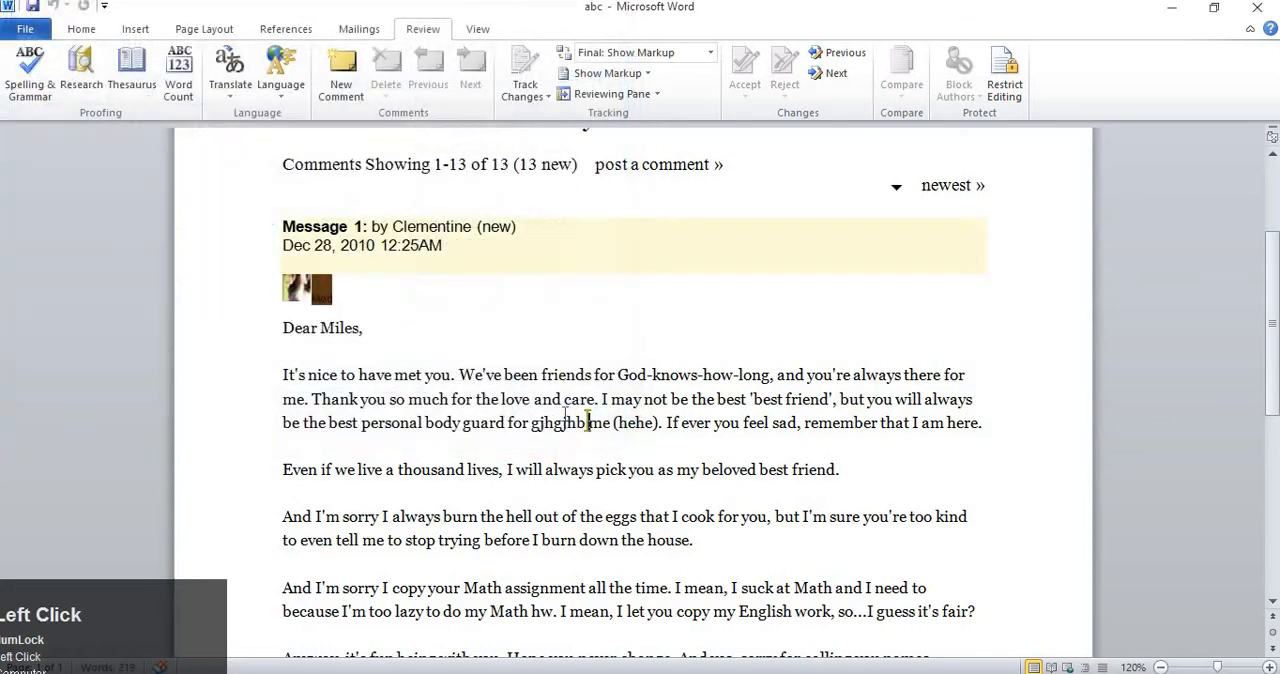
Close the abc document window and return to the blank Document1 in the other Word version.
{"action": "key", "text": "alt+F4"}
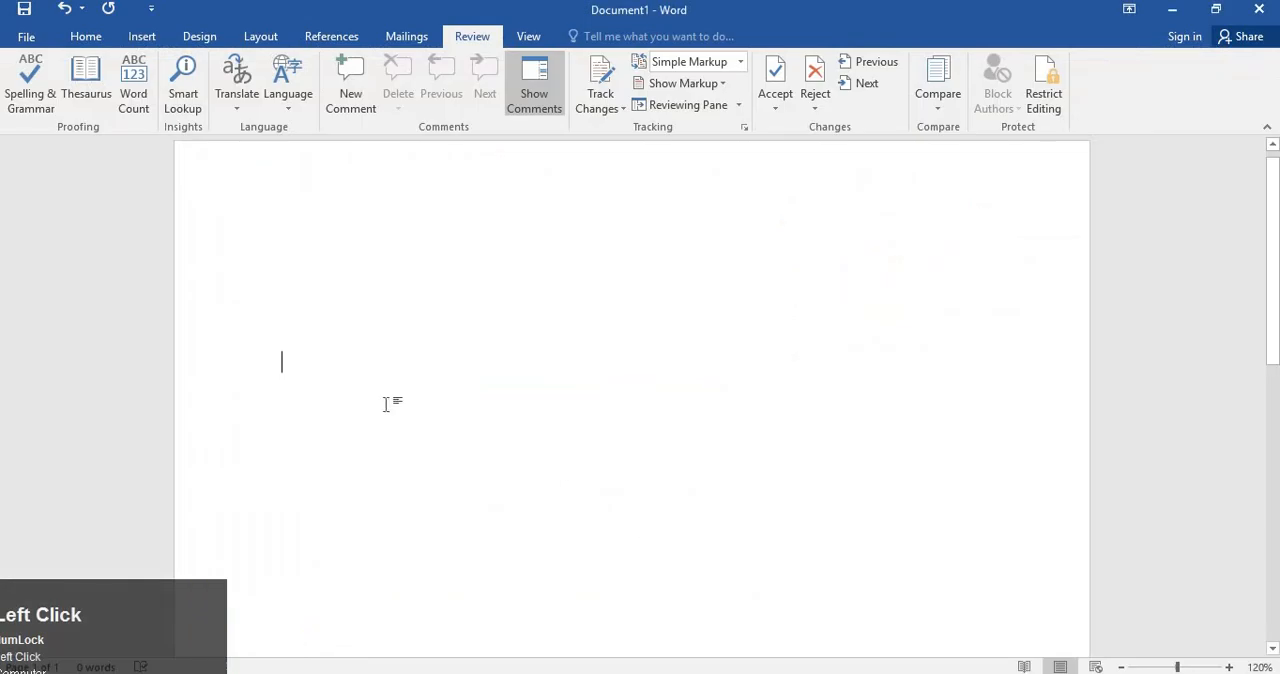
{"action": "scroll", "coordinate": [390, 358], "scroll_direction": "up", "scroll_amount": 1}
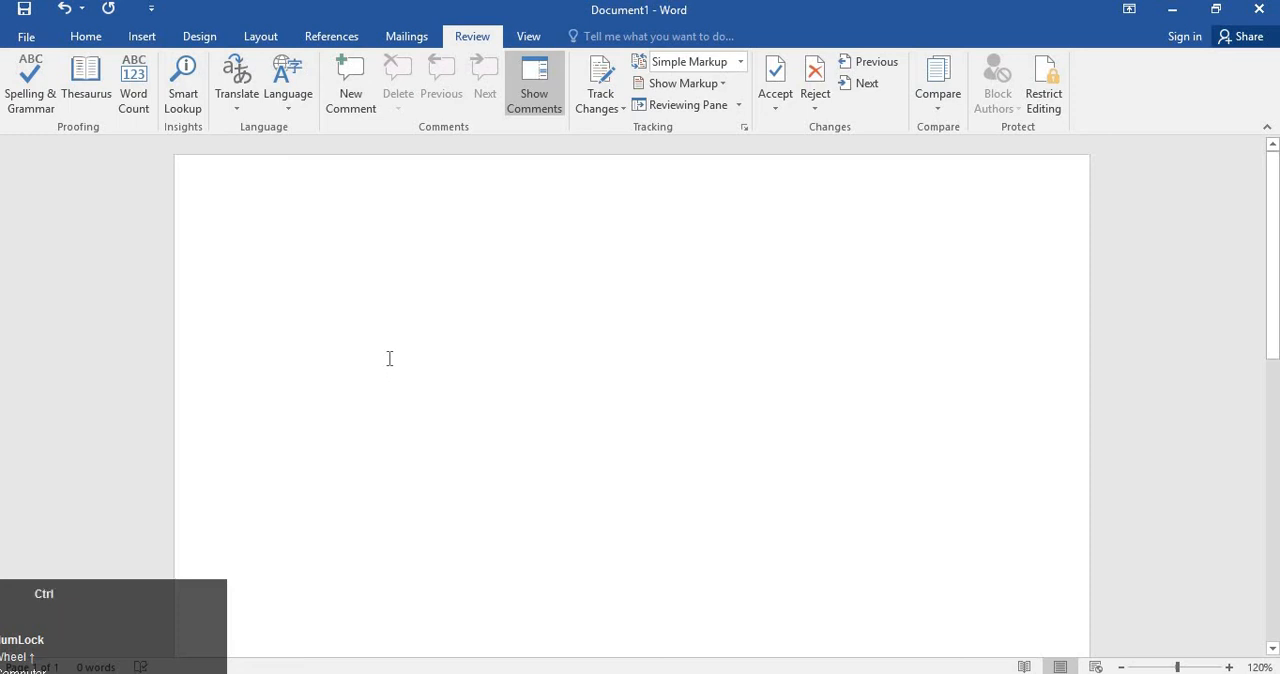
Open the index document from the Documents folder and close it again.
{"action": "key", "text": "ctrl+o"}
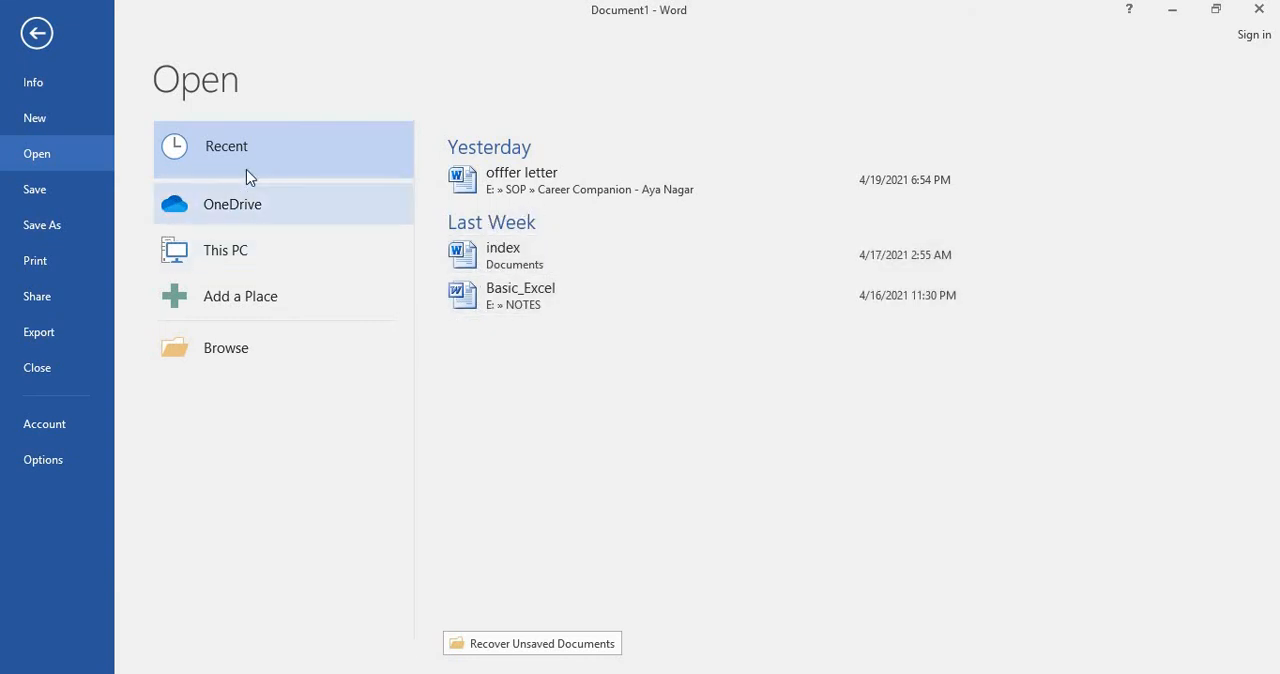
{"action": "left_click", "coordinate": [239, 346]}
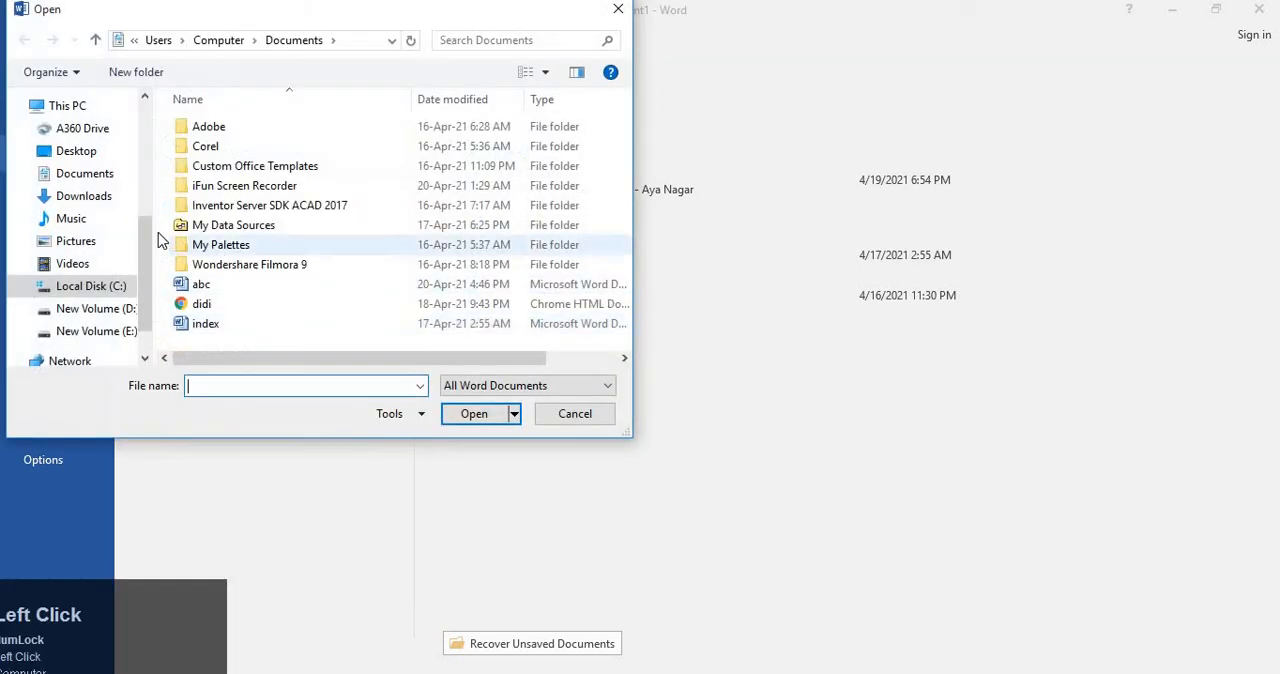
{"action": "left_click", "coordinate": [260, 325]}
{"action": "left_click", "coordinate": [490, 414]}
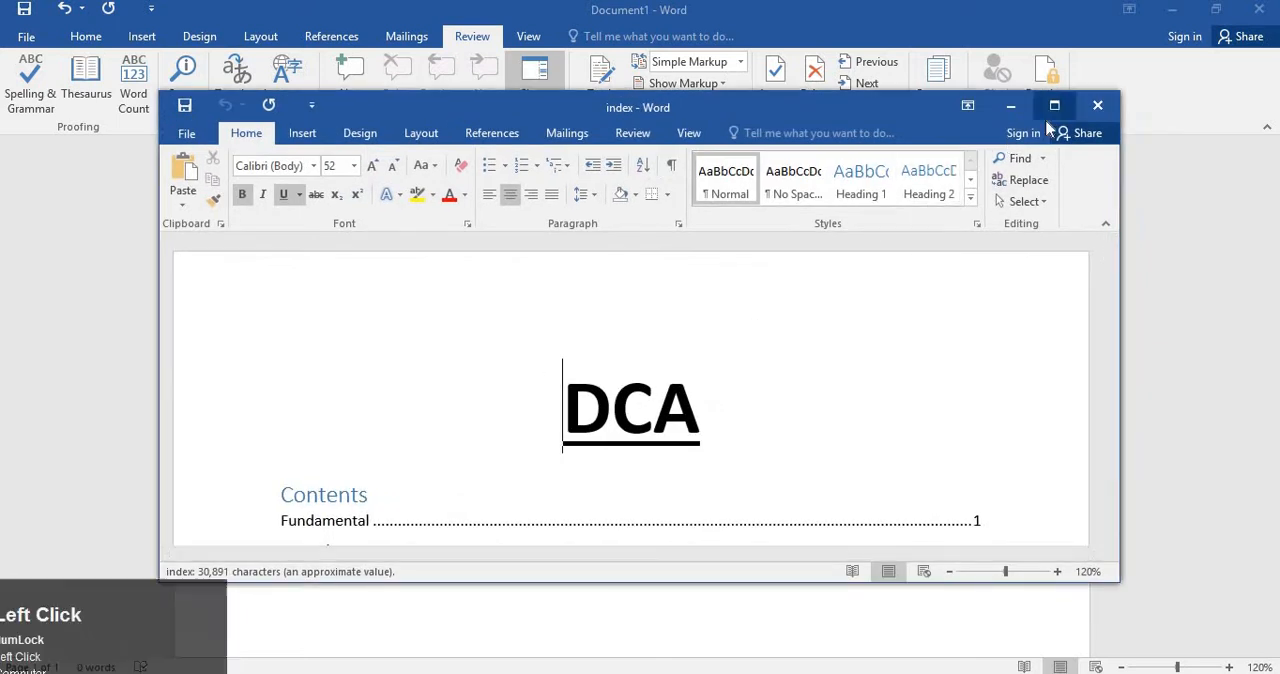
{"action": "left_click", "coordinate": [1054, 105]}
{"action": "scroll", "coordinate": [943, 234], "scroll_direction": "down", "scroll_amount": 3}
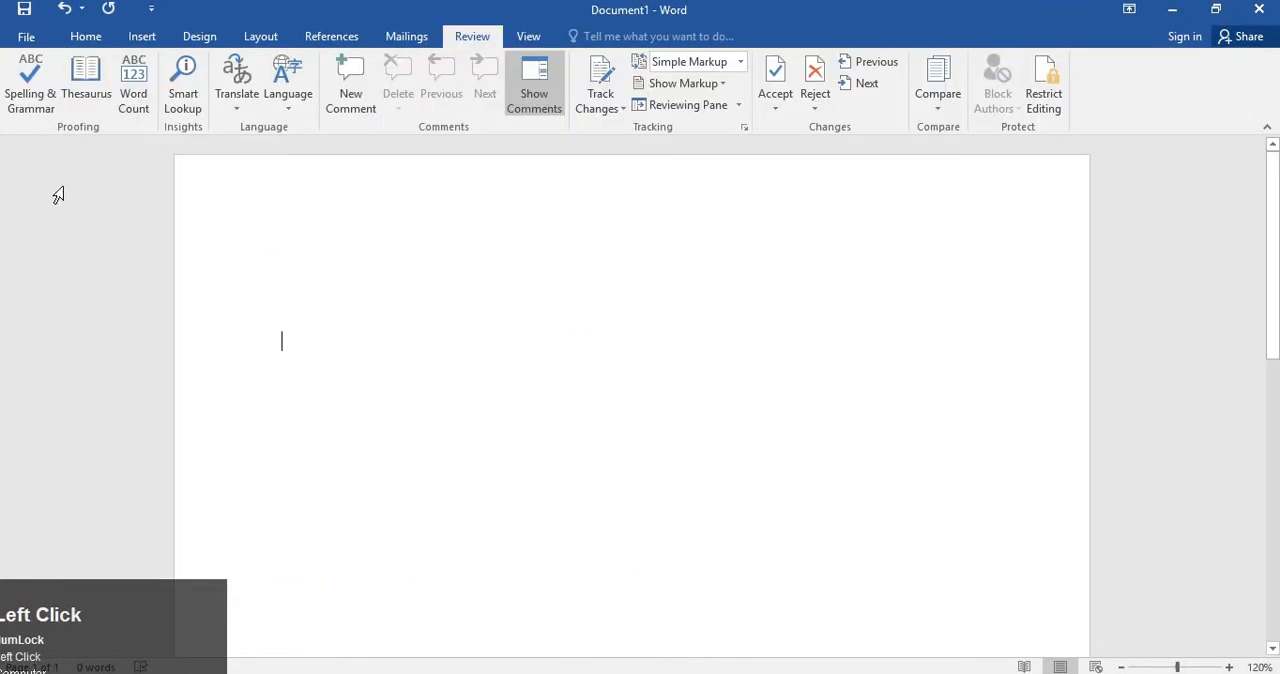
Open the protected abc document from the Documents folder.
{"action": "left_click", "coordinate": [26, 36]}
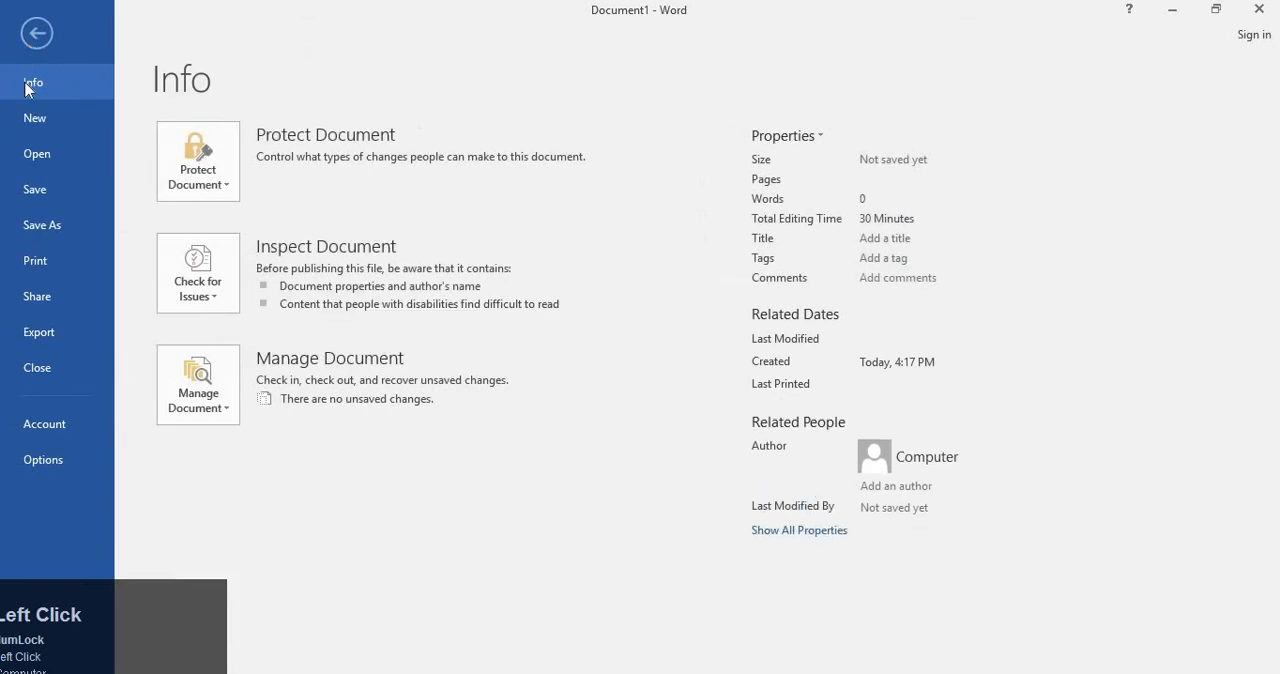
{"action": "left_click", "coordinate": [54, 157]}
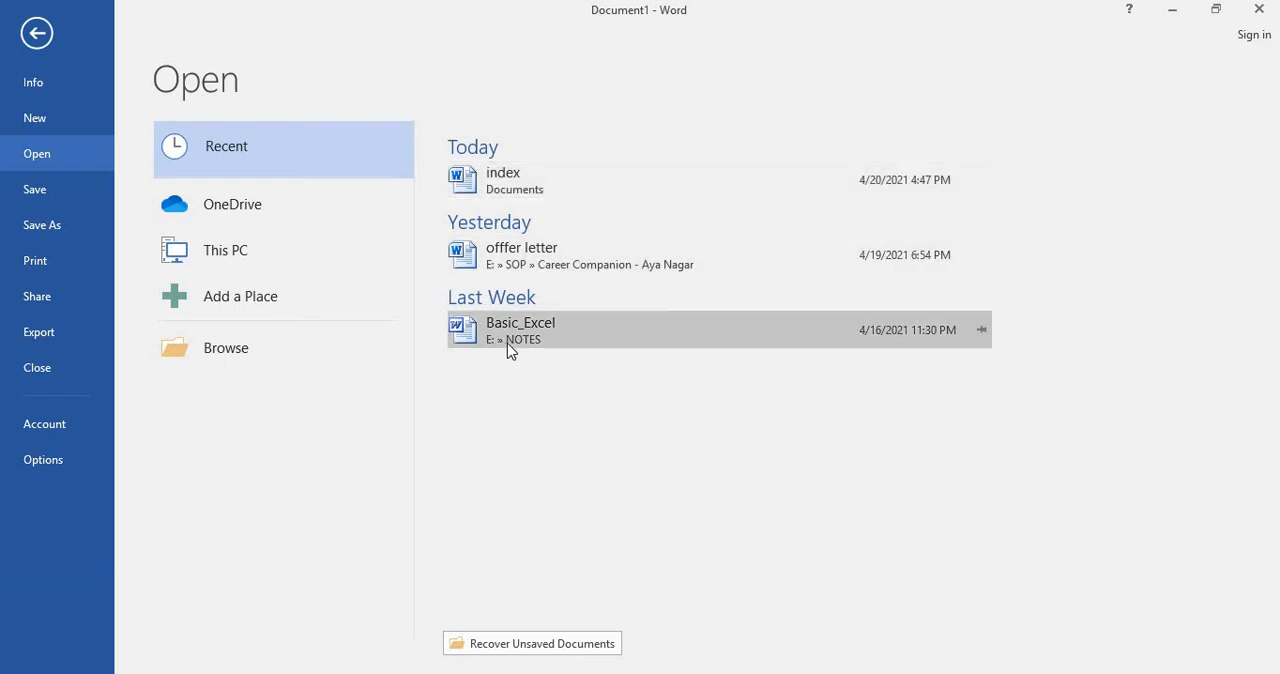
{"action": "left_click", "coordinate": [218, 350]}
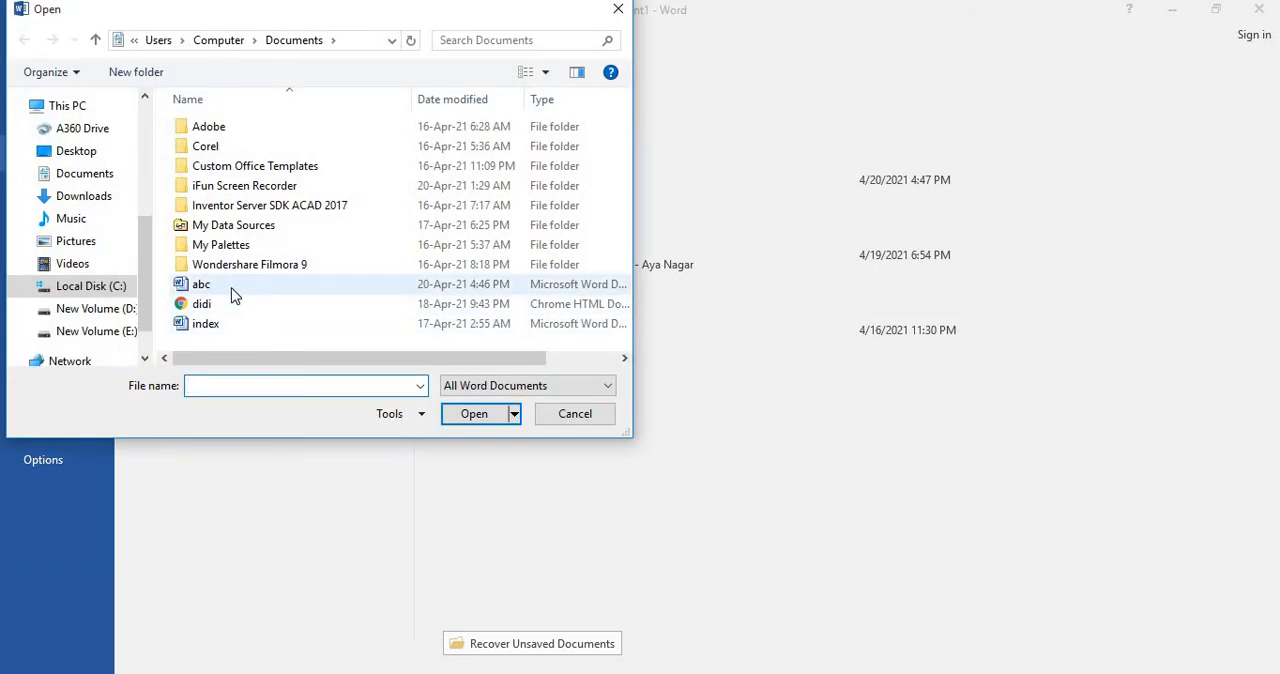
{"action": "left_click", "coordinate": [234, 294]}
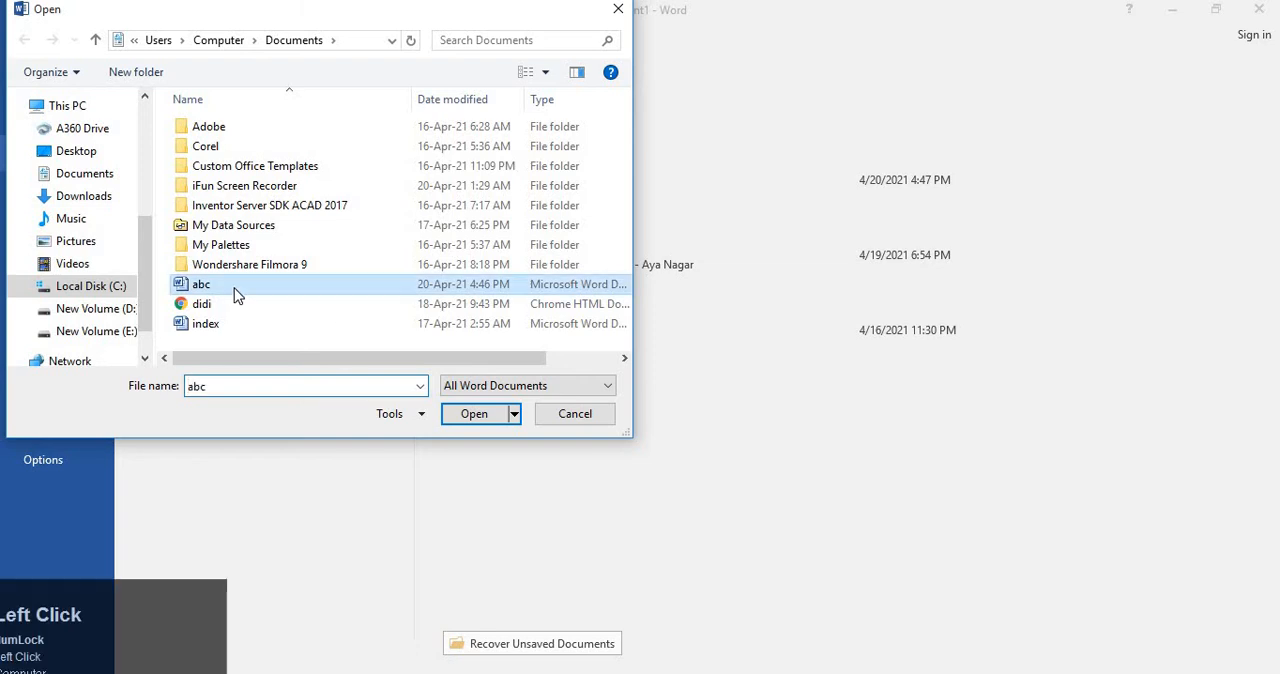
{"action": "left_click", "coordinate": [476, 414]}
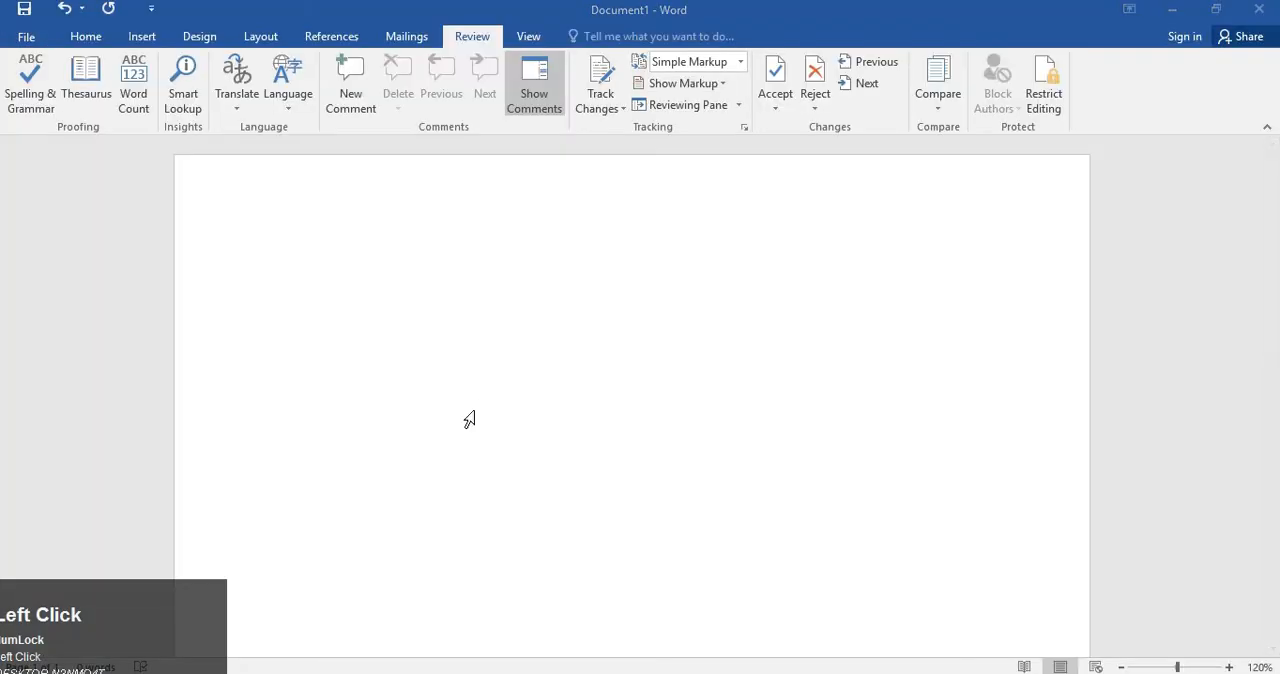
Try to add sample text after the sentence ending "my beloved best friend." in the protected letter.
{"action": "left_click", "coordinate": [1054, 106]}
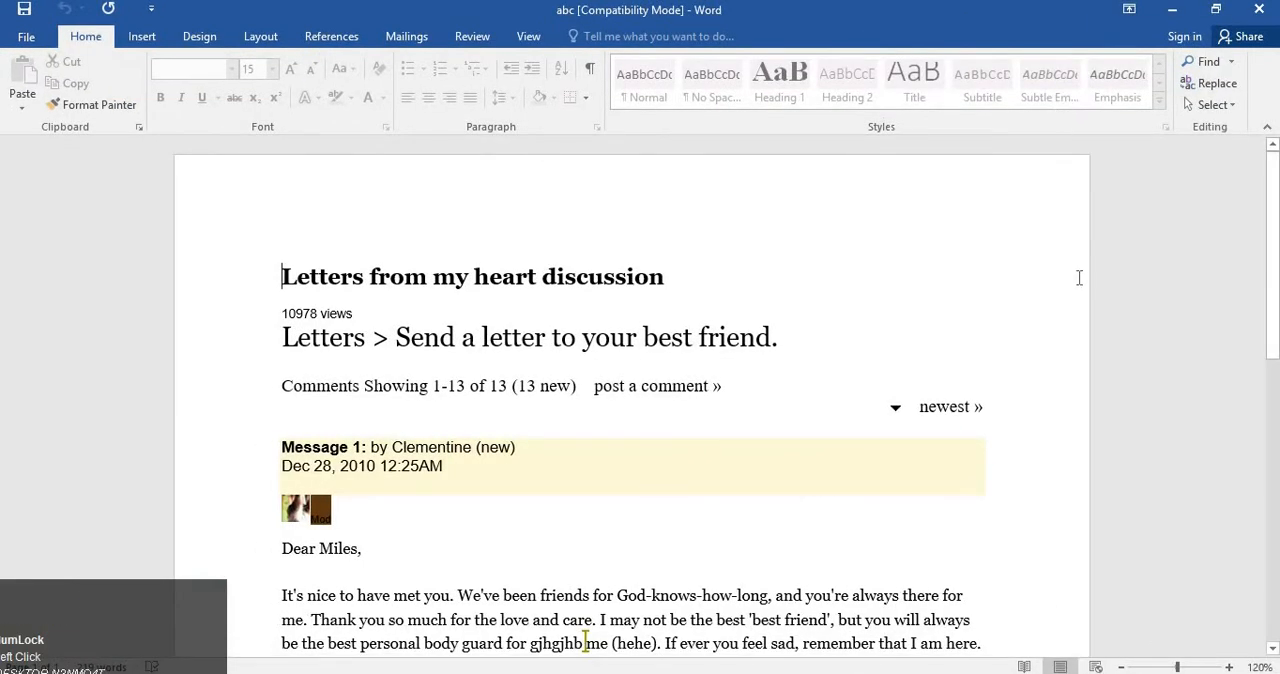
{"action": "scroll", "coordinate": [1049, 306], "scroll_direction": "down", "scroll_amount": 1}
{"action": "scroll", "coordinate": [1049, 308], "scroll_direction": "down", "scroll_amount": 1}
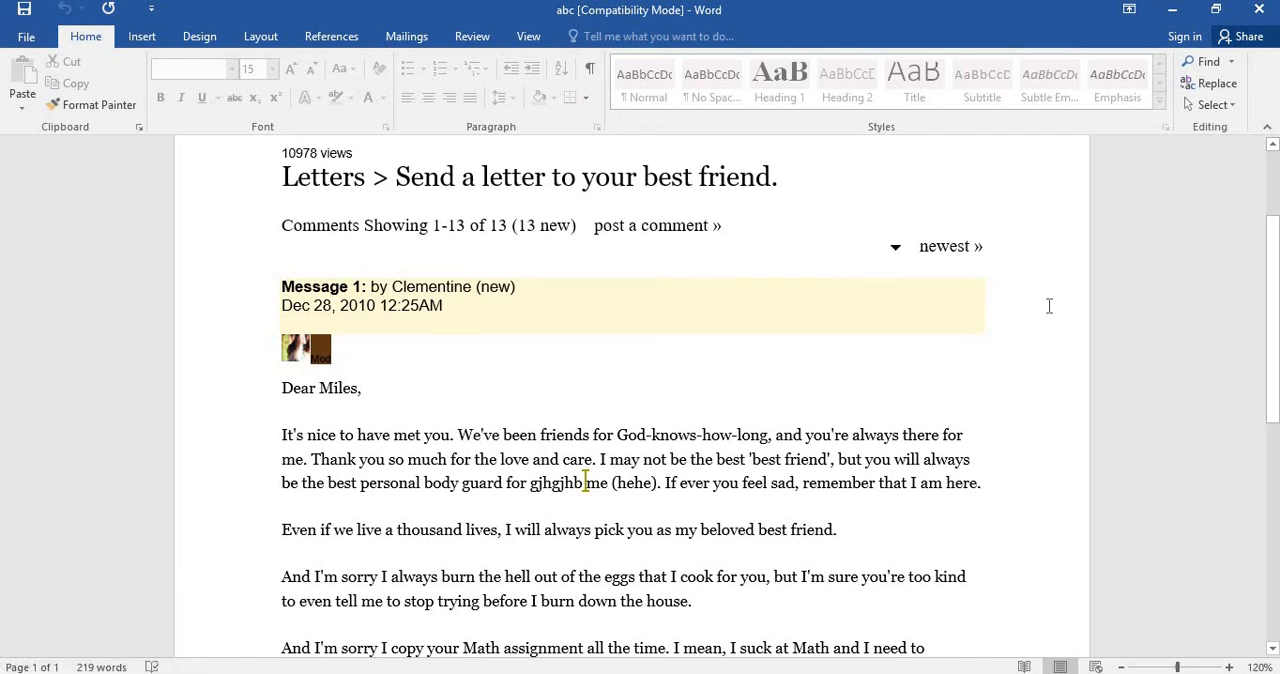
{"action": "scroll", "coordinate": [1049, 306], "scroll_direction": "down", "scroll_amount": 2}
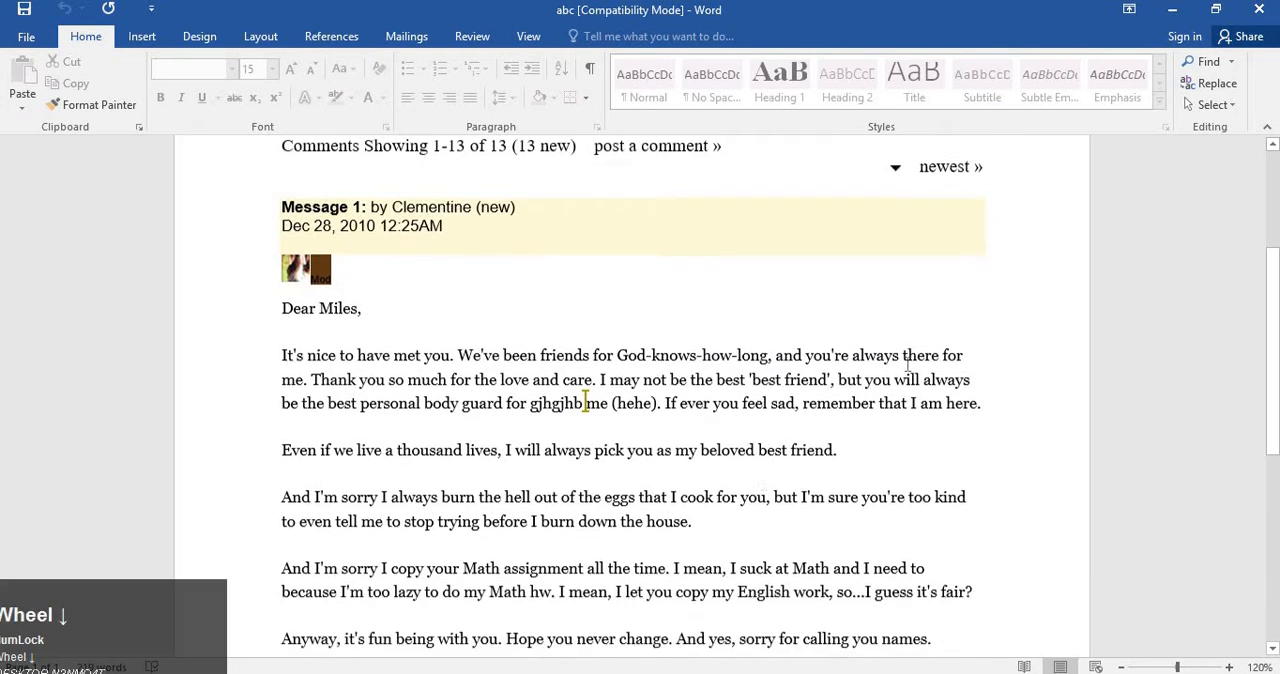
{"action": "left_click", "coordinate": [870, 370]}
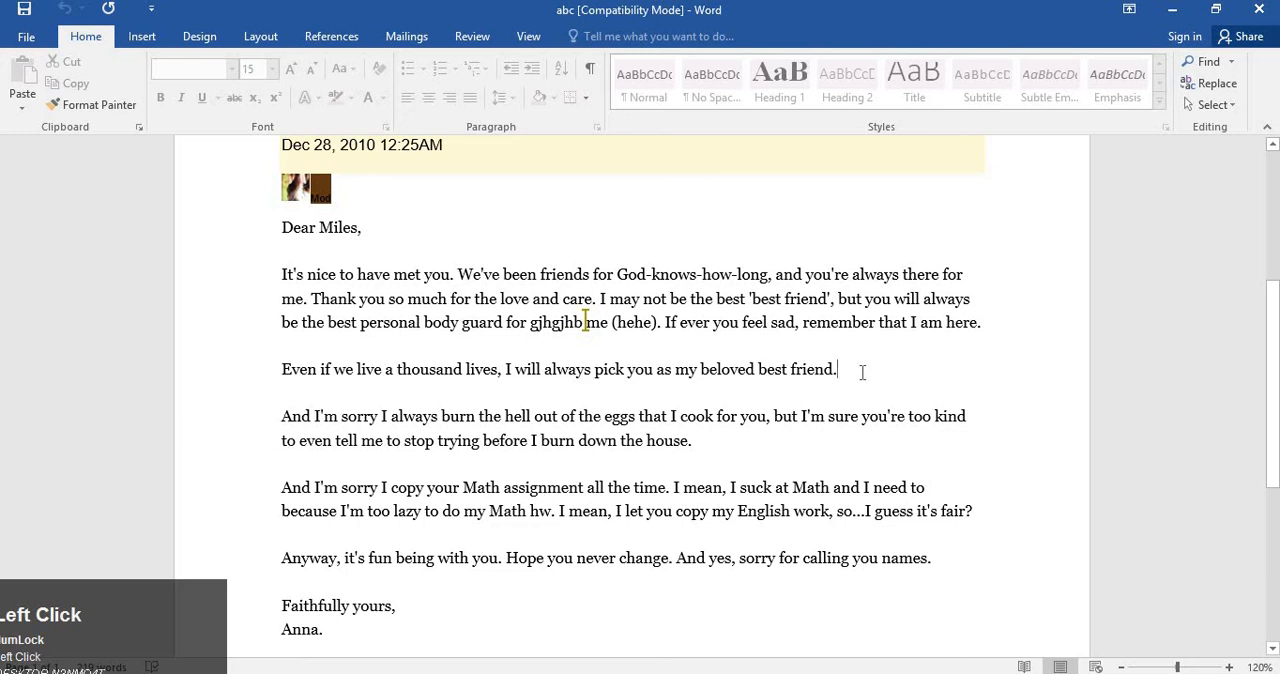
{"action": "type", "text": "sdjhfgsdjhfgsdjhfgsdjhfg"}
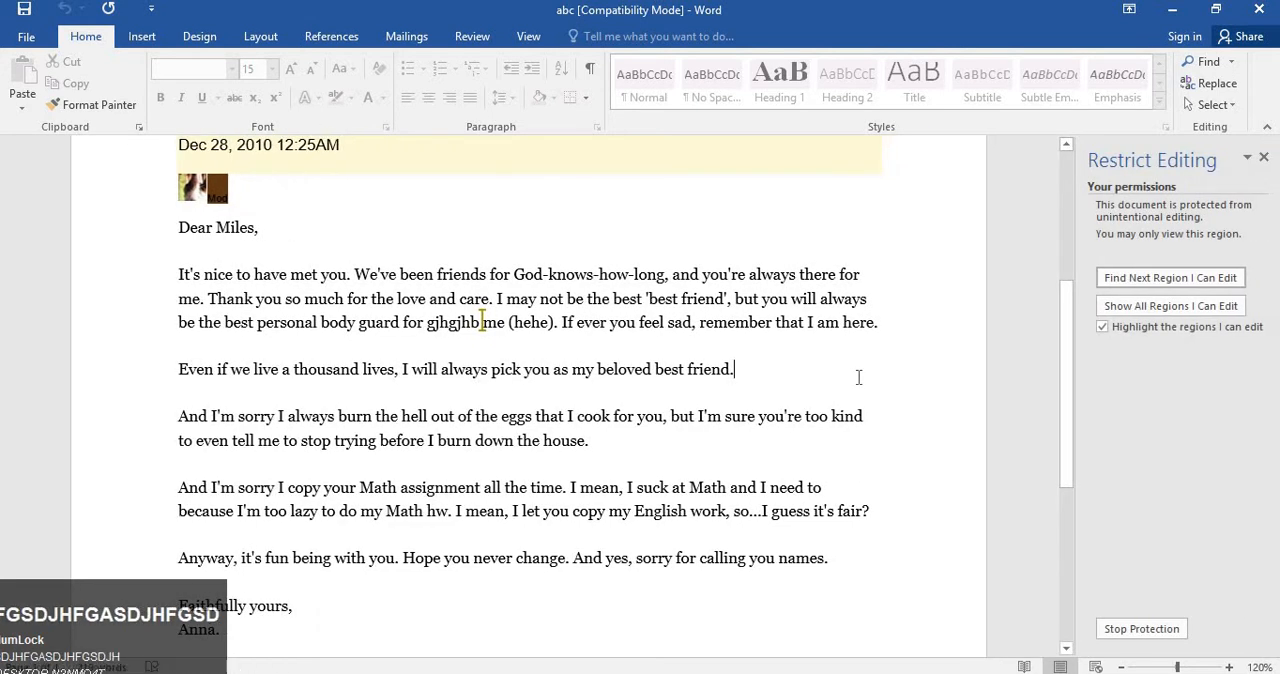
{"action": "type", "text": "jhh"}
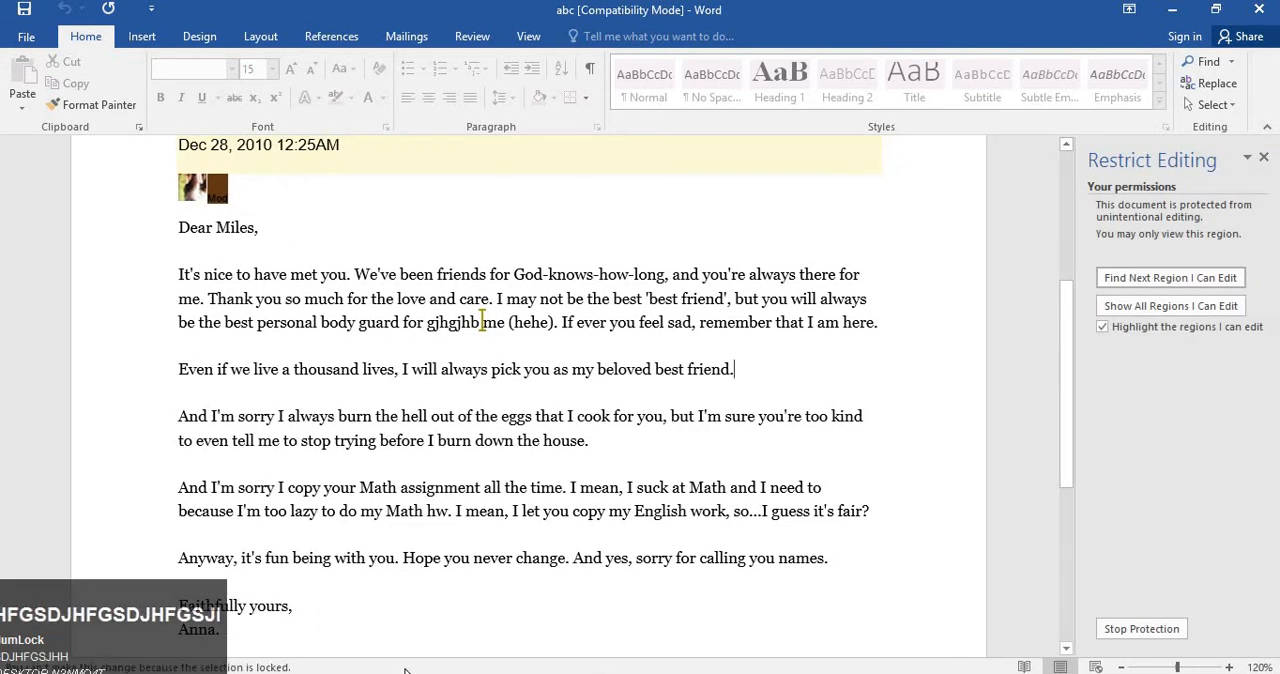
{"action": "left_click", "coordinate": [392, 344]}
{"action": "type", "text": "sdfsdfsd"}
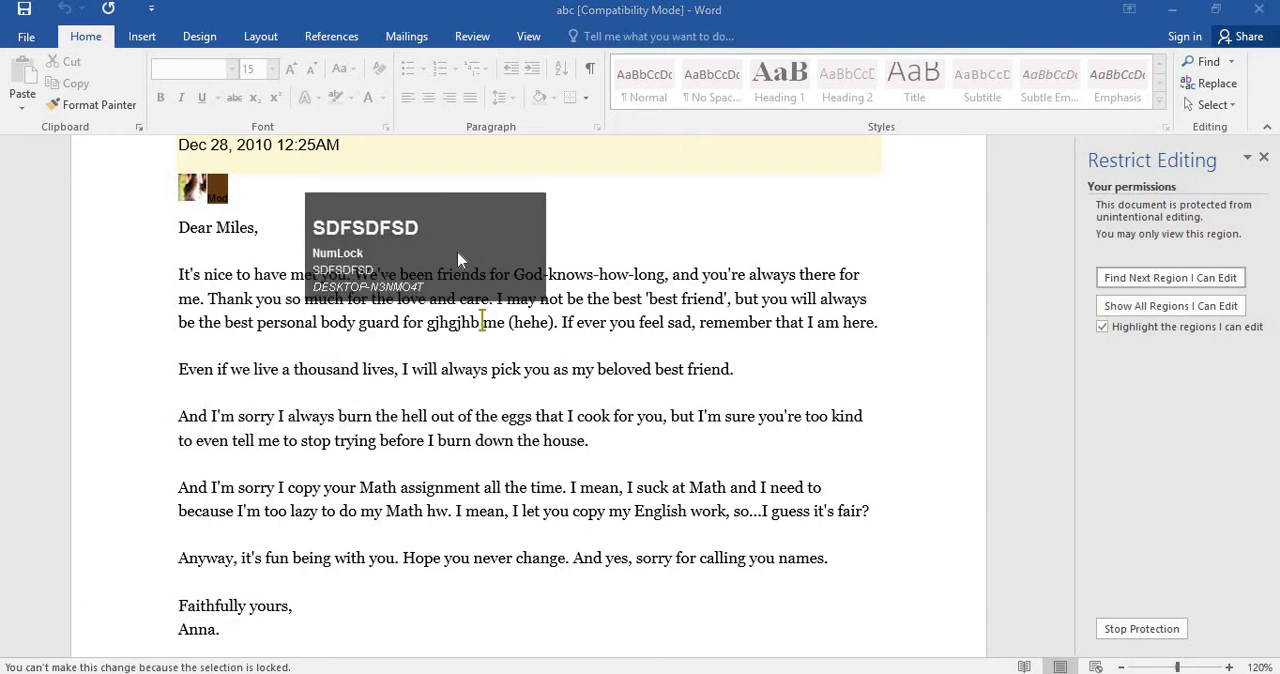
{"action": "type", "text": "fsdfsdfr"}
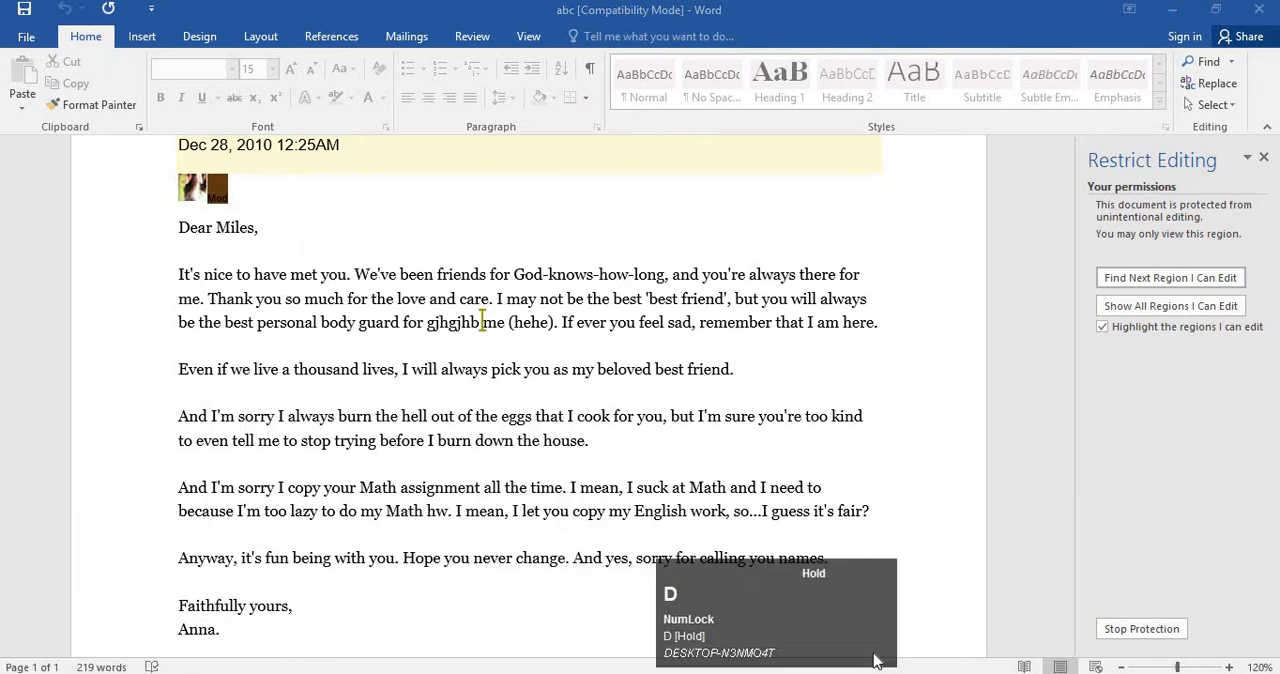
{"action": "type", "text": "scsdcs"}
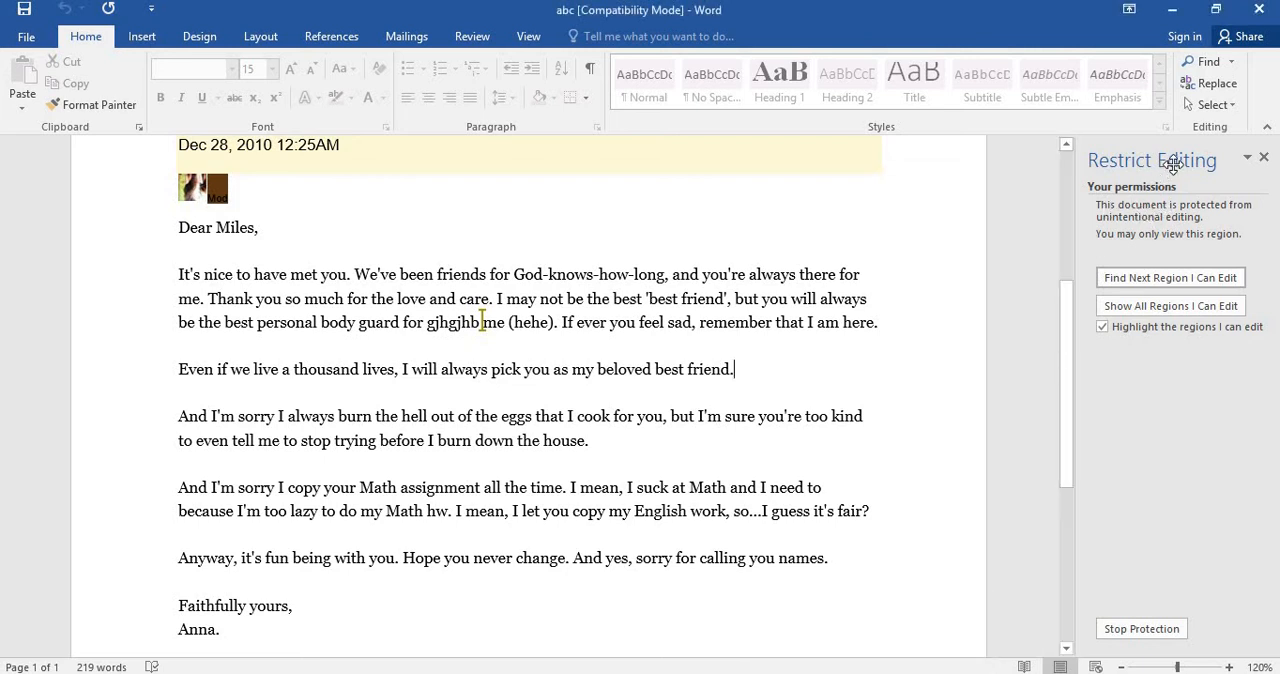
Undock the Restrict Editing pane and place it as a floating window beside the letter's text.
{"action": "left_click", "coordinate": [1173, 156]}
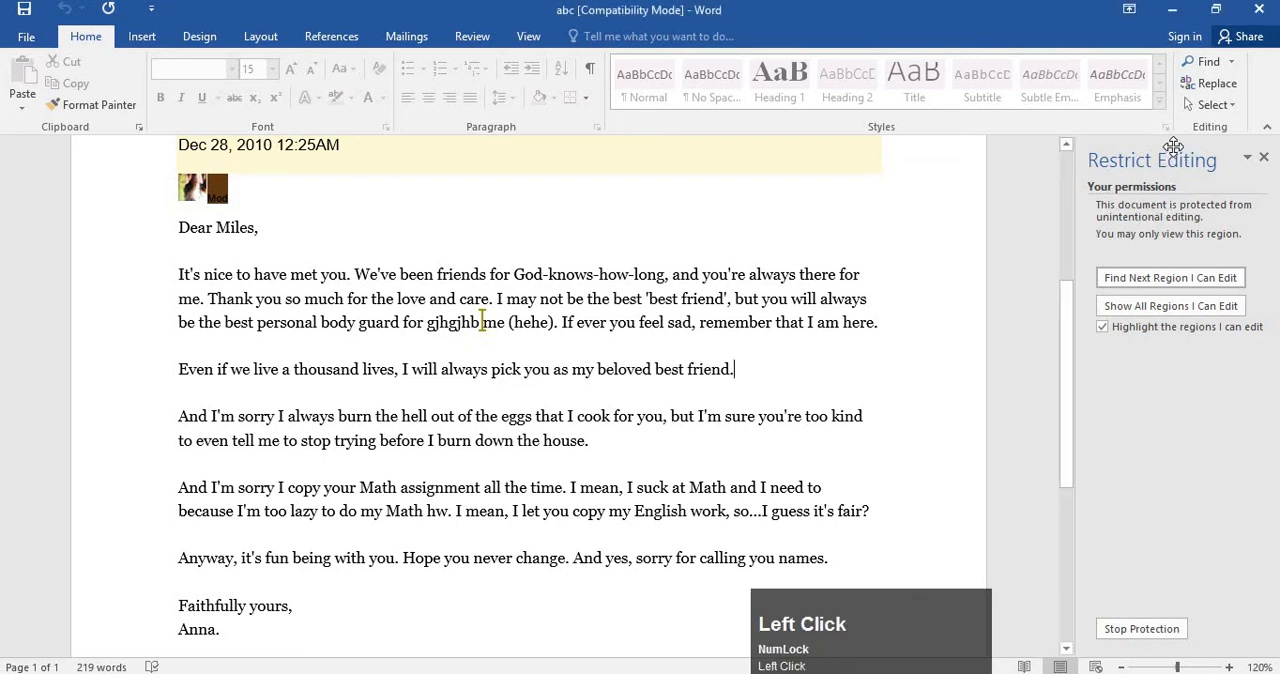
{"action": "left_click_drag", "start_coordinate": [1173, 147], "coordinate": [653, 167]}
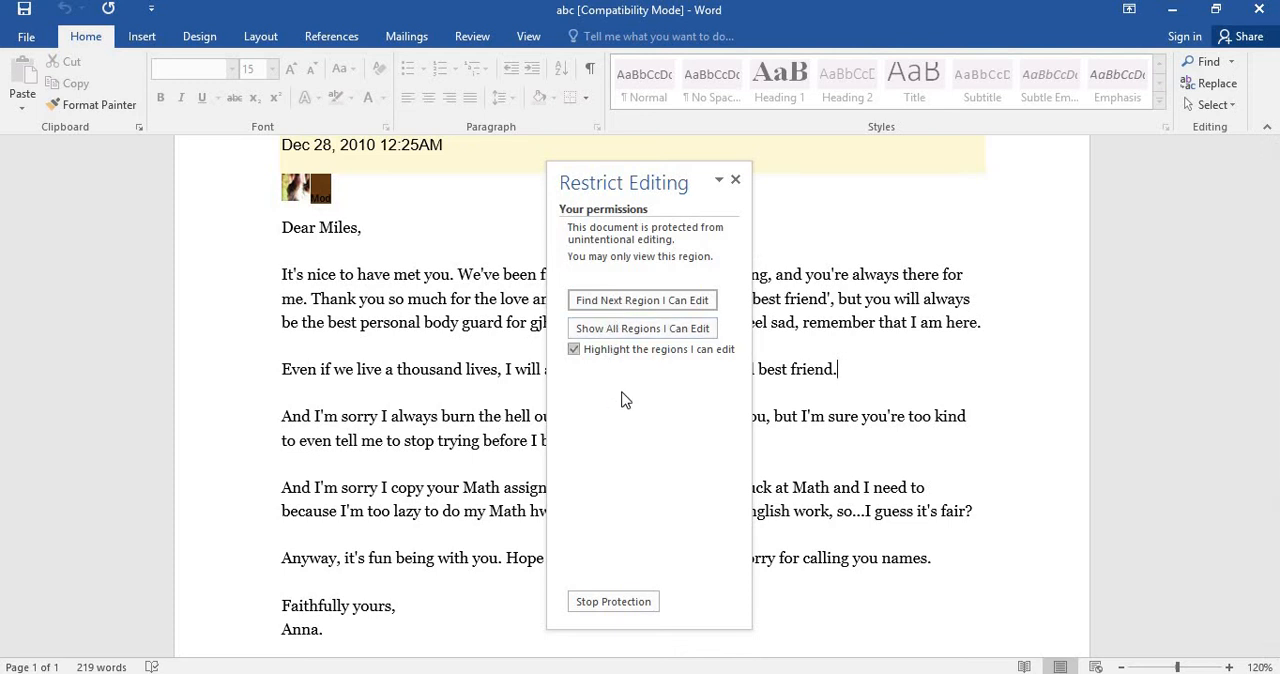
{"action": "left_click_drag", "start_coordinate": [700, 197], "coordinate": [1086, 192]}
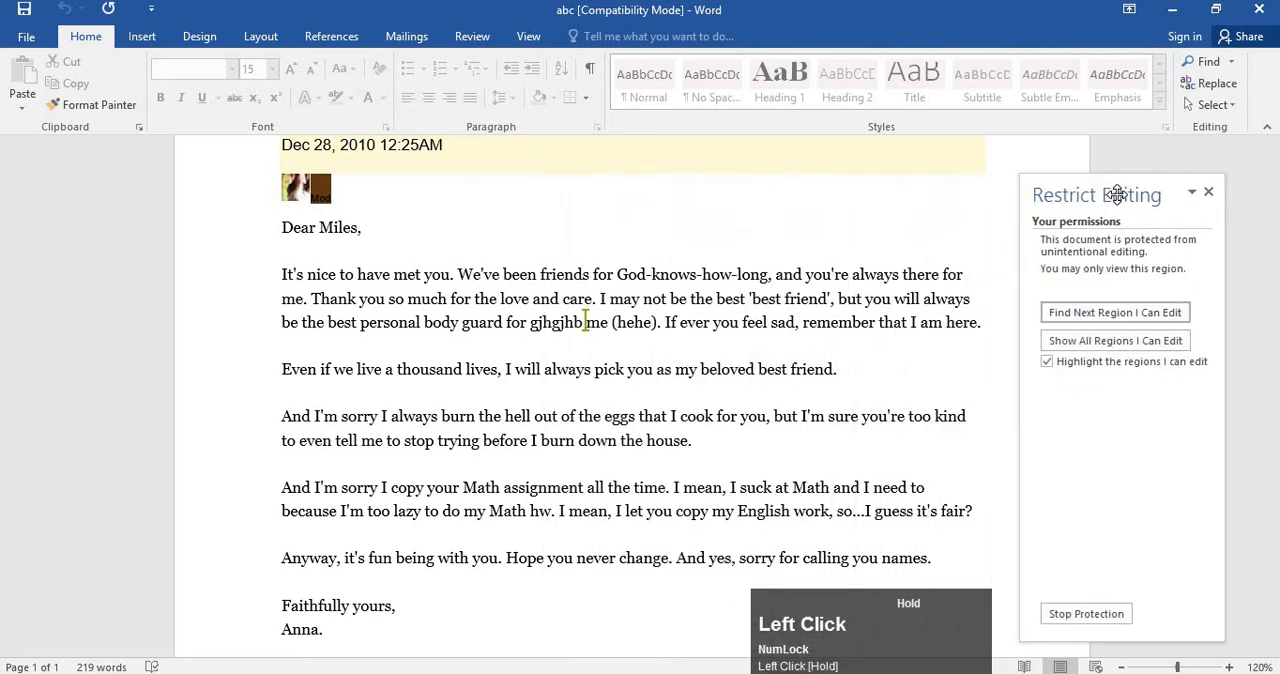
Review the letter's print preview and the list of available printers, and return to the document.
{"action": "left_click", "coordinate": [28, 38]}
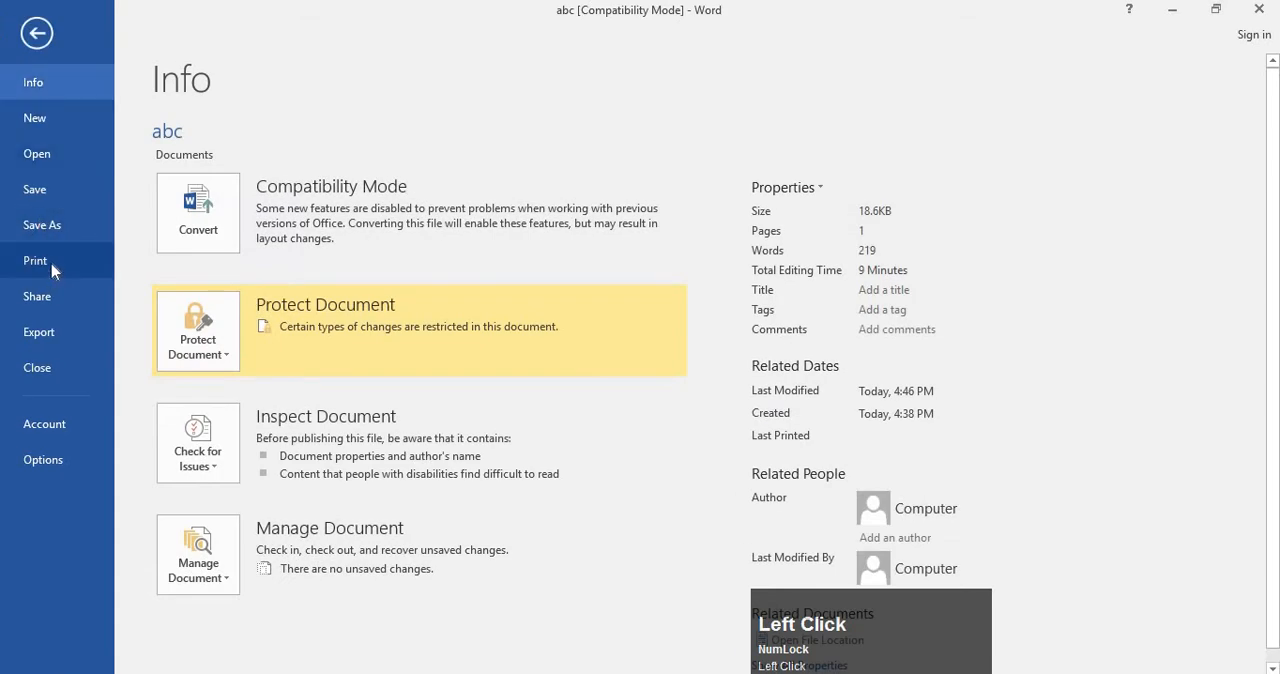
{"action": "left_click", "coordinate": [50, 265]}
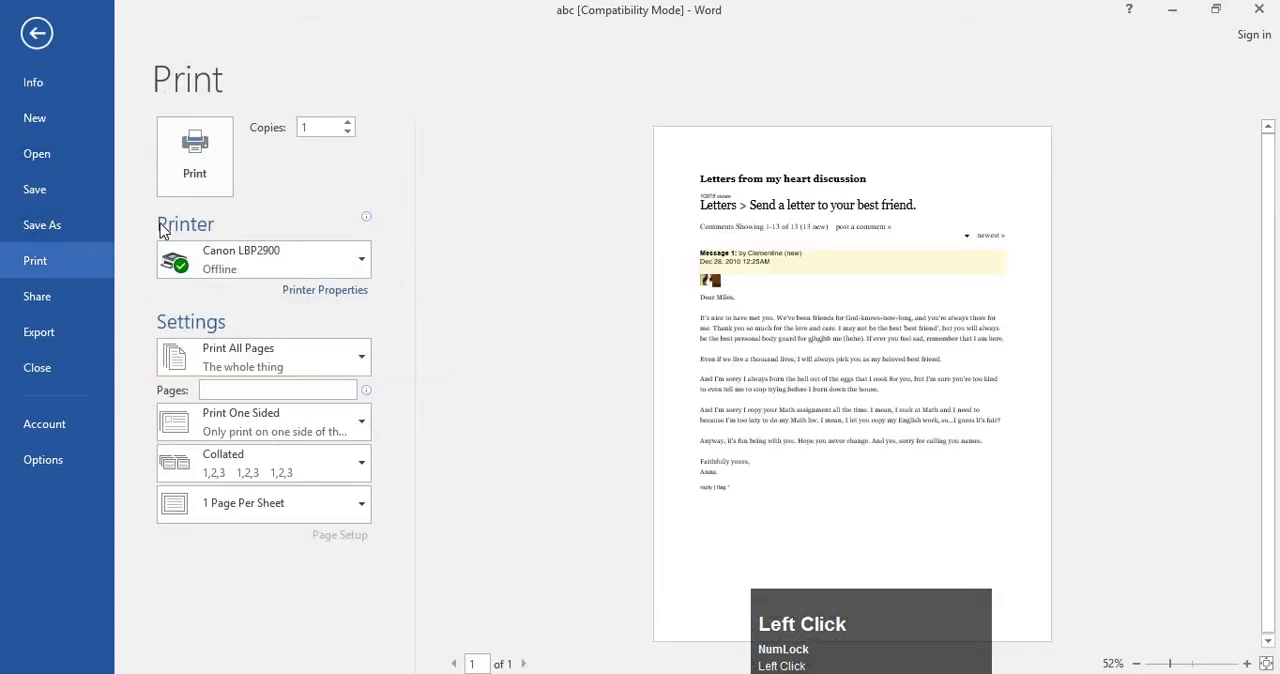
{"action": "left_click", "coordinate": [253, 256]}
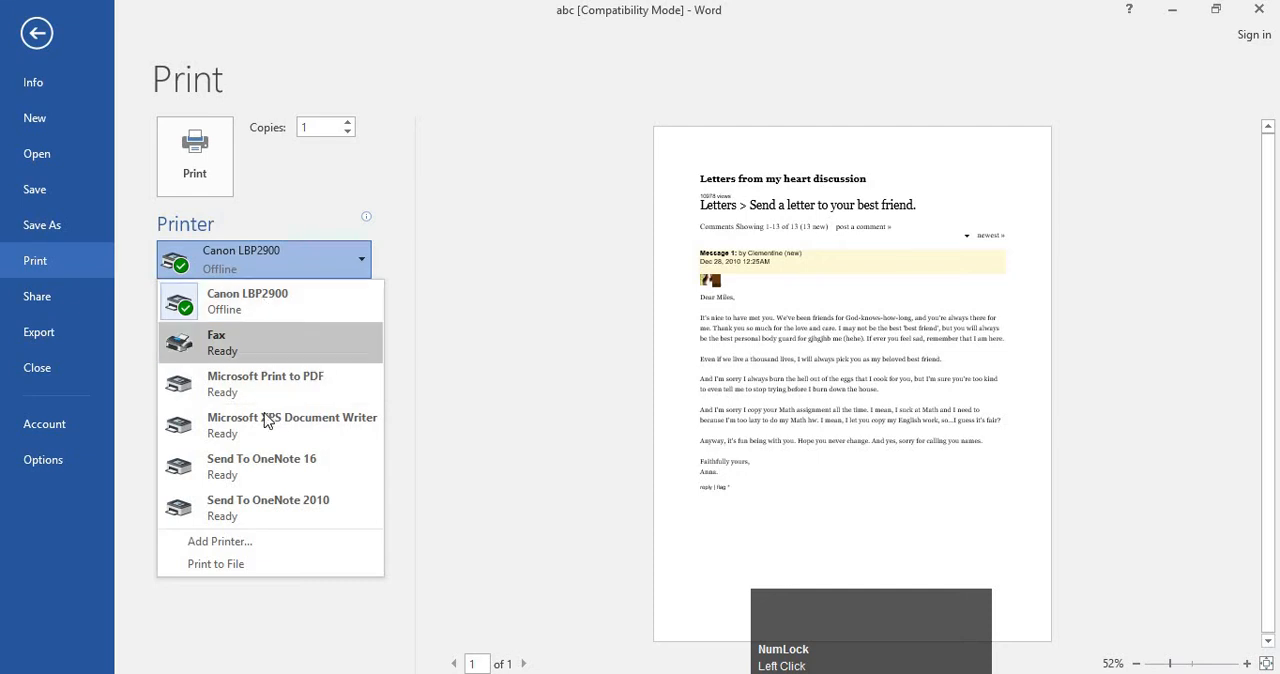
{"action": "left_click", "coordinate": [308, 254]}
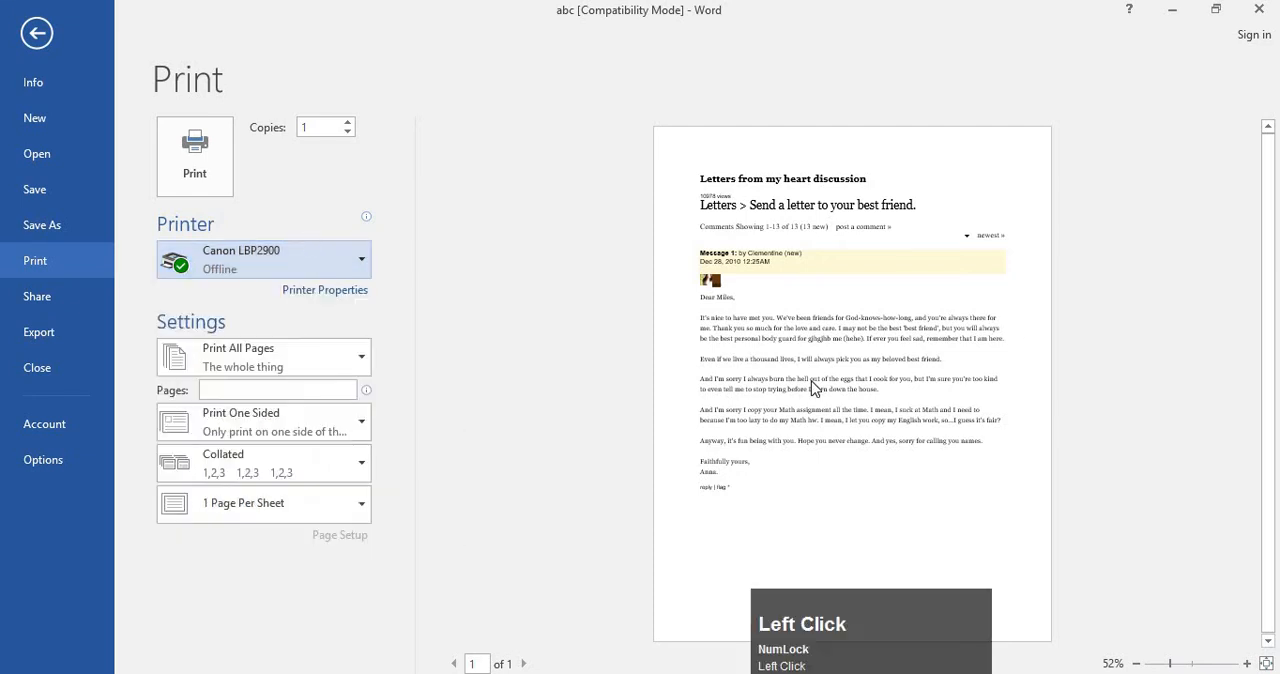
{"action": "left_click", "coordinate": [36, 33]}
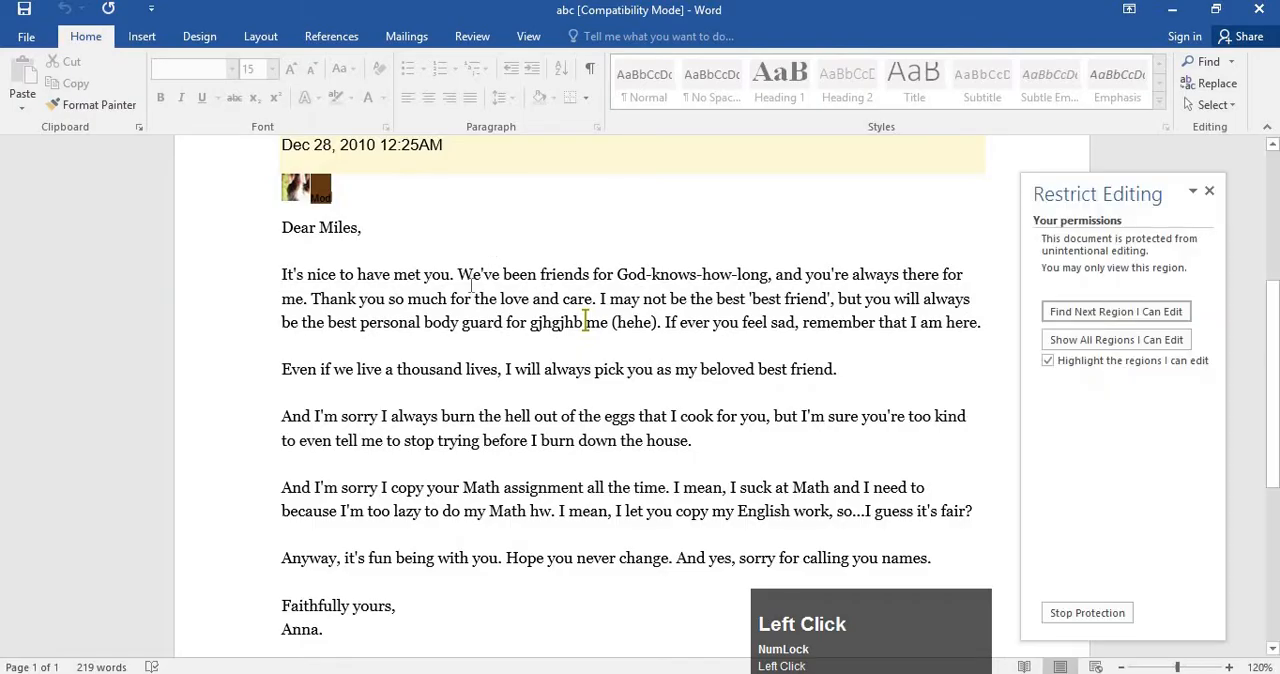
Try to insert the sample text "hbjhkb" in the lines above the letter's greeting.
{"action": "scroll", "coordinate": [472, 266], "scroll_direction": "up", "scroll_amount": 2}
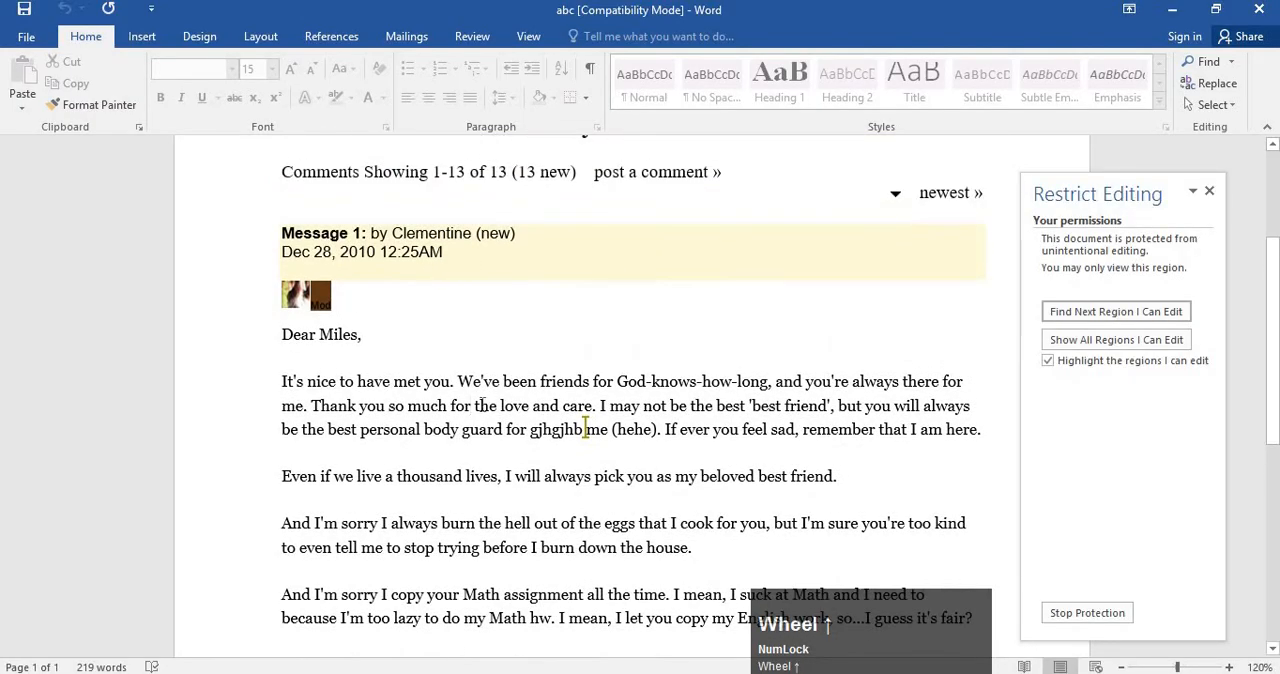
{"action": "scroll", "coordinate": [482, 405], "scroll_direction": "up", "scroll_amount": 3}
{"action": "left_click", "coordinate": [481, 333]}
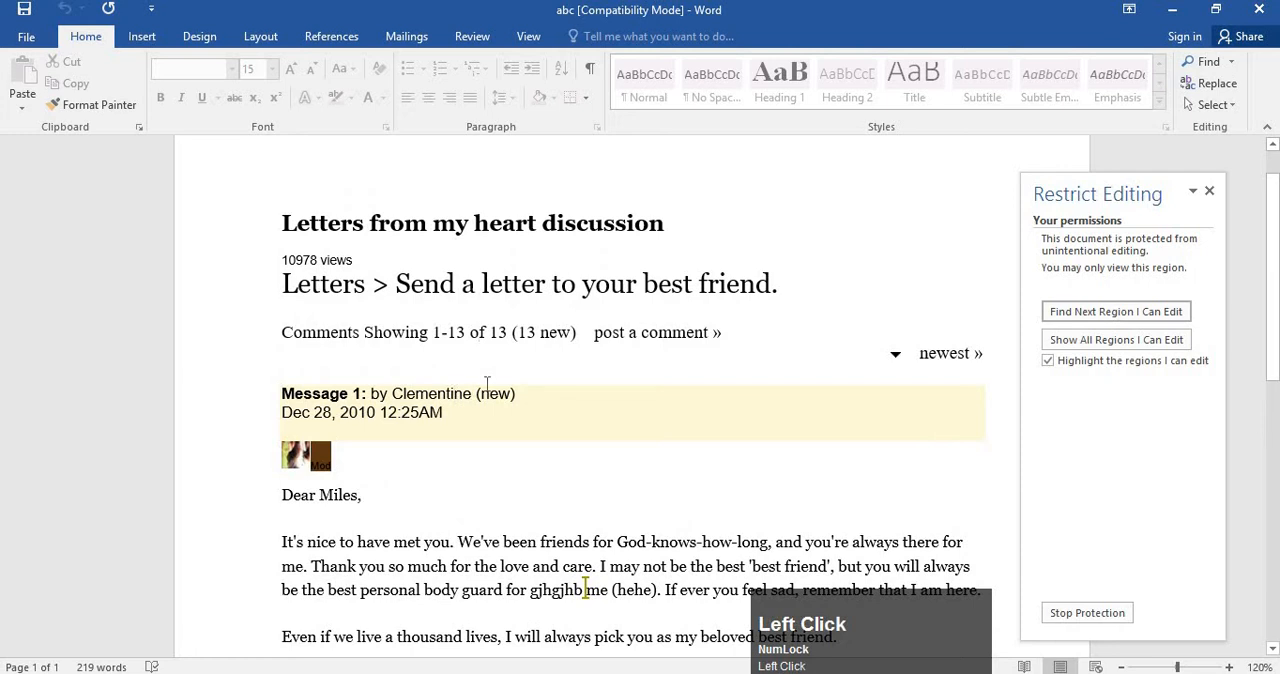
{"action": "type", "text": "hbjhkb"}
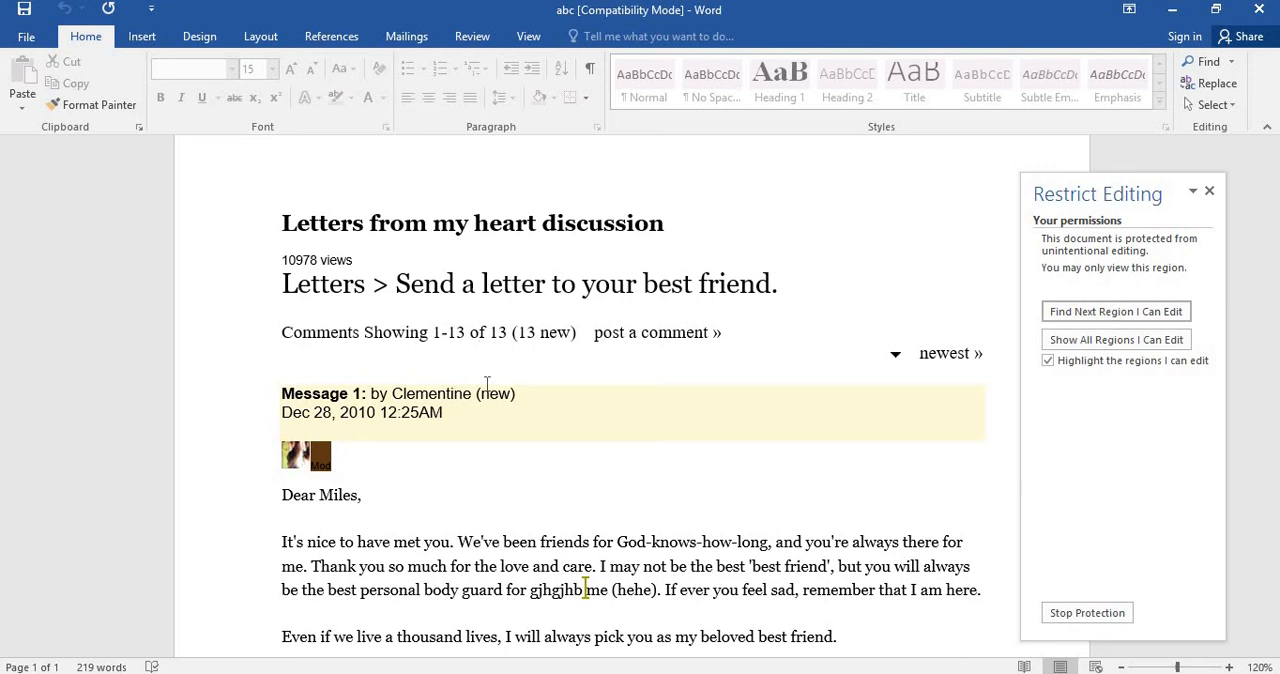
Request to stop the document's protection and reposition the Unprotect Document password prompt.
{"action": "left_click", "coordinate": [1082, 614]}
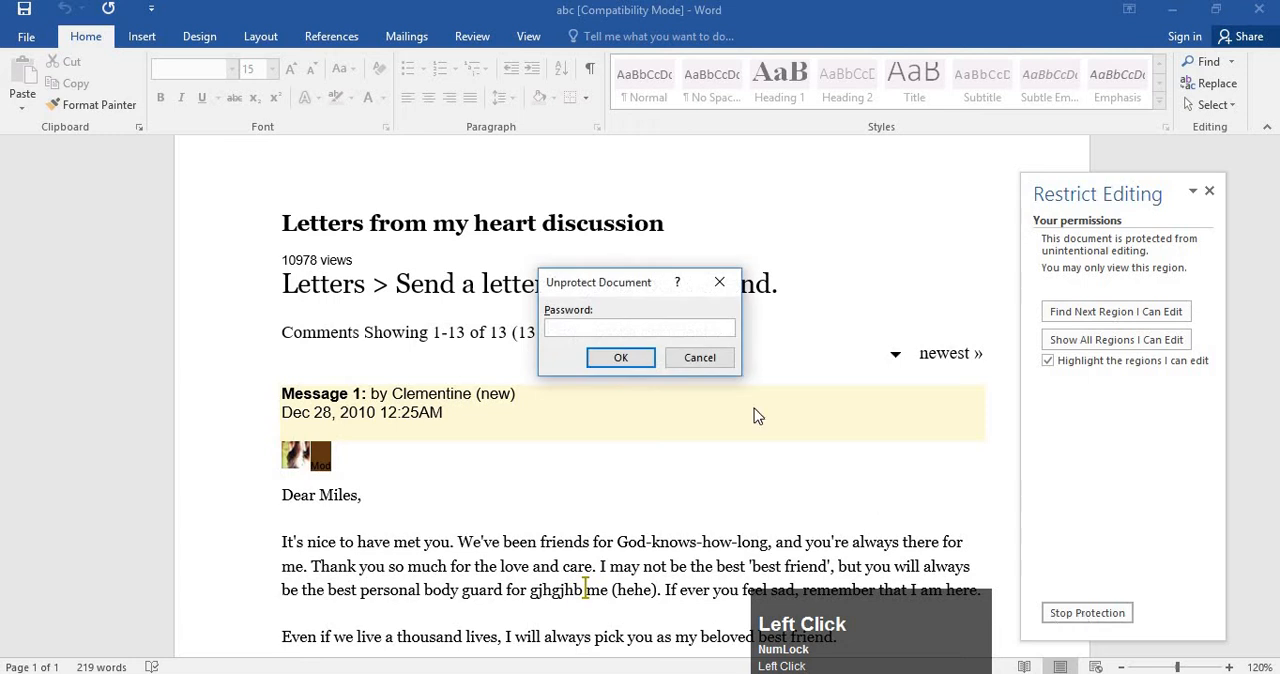
{"action": "left_click_drag", "start_coordinate": [618, 284], "coordinate": [591, 261]}
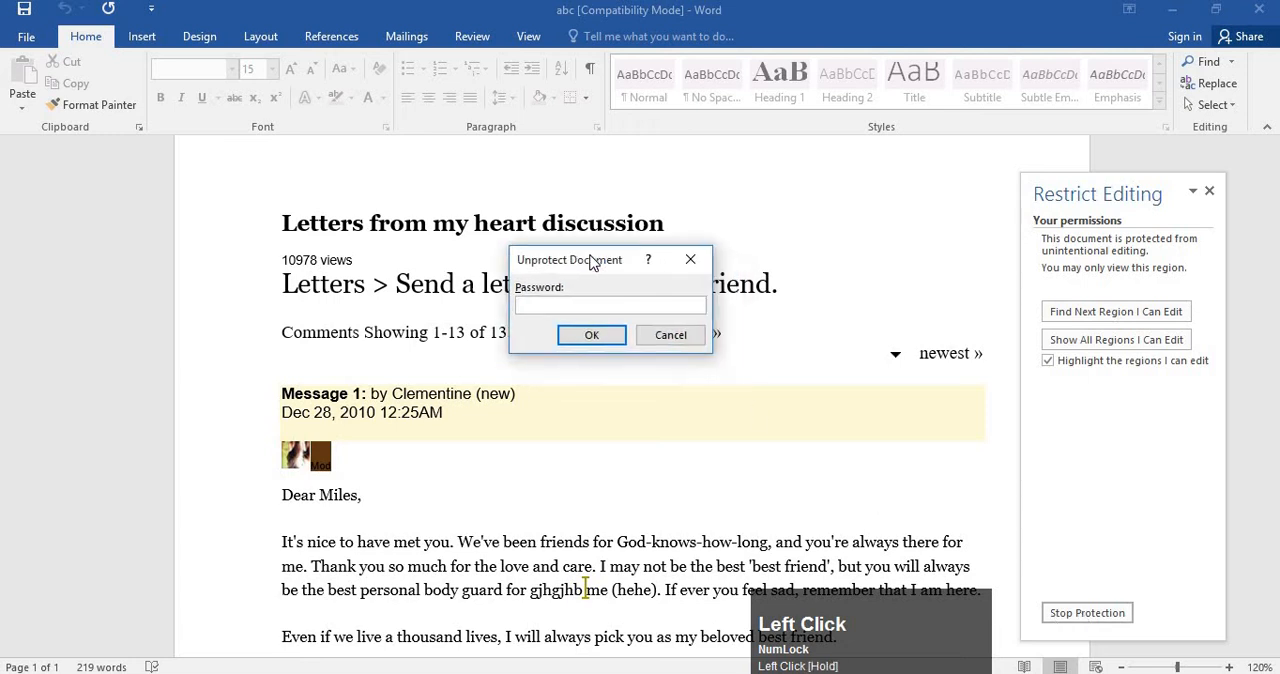
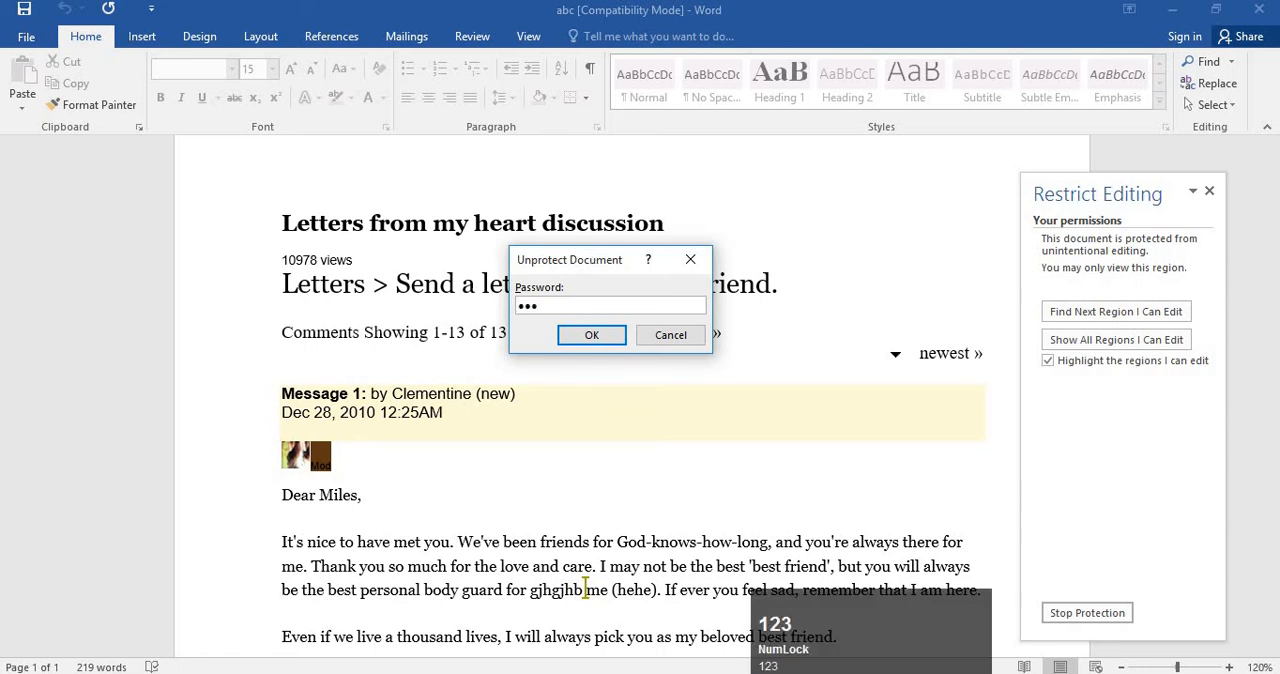
Replace the password entry in the Unprotect Document prompt, remove the letter's protection and close the Restrict Editing pane.
{"action": "key", "text": "BackSpace"}
{"action": "key", "text": "BackSpace"}
{"action": "key", "text": "BackSpace"}
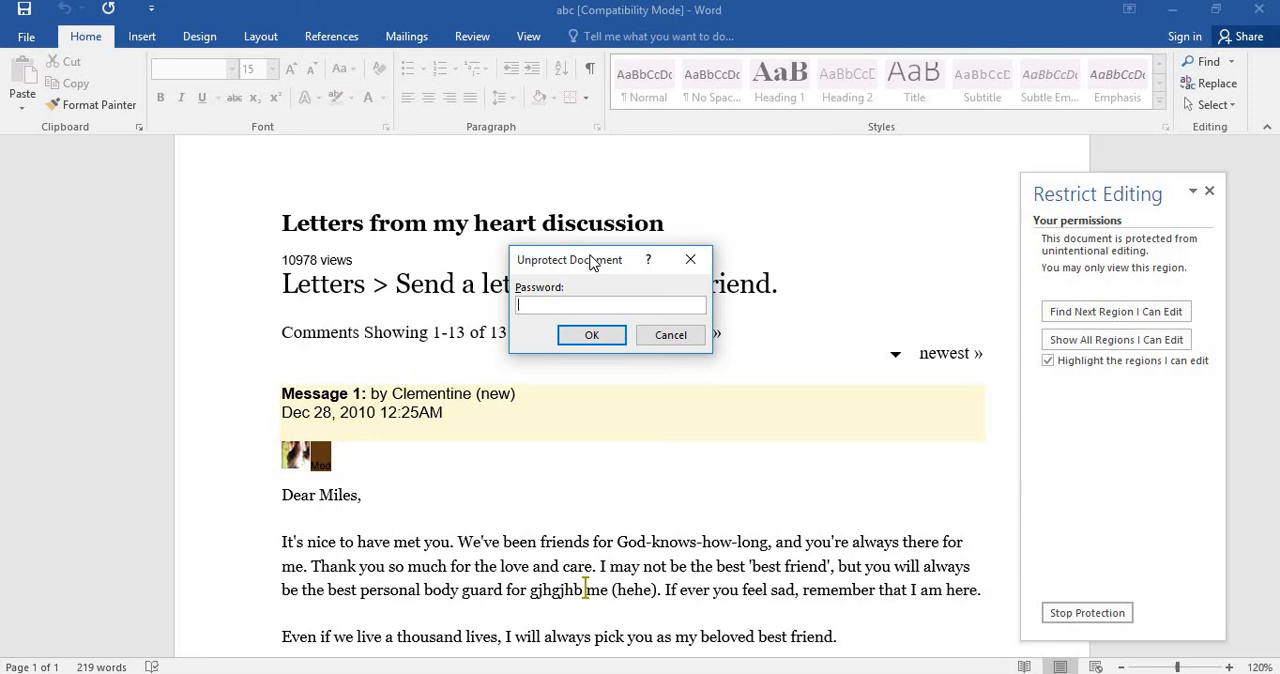
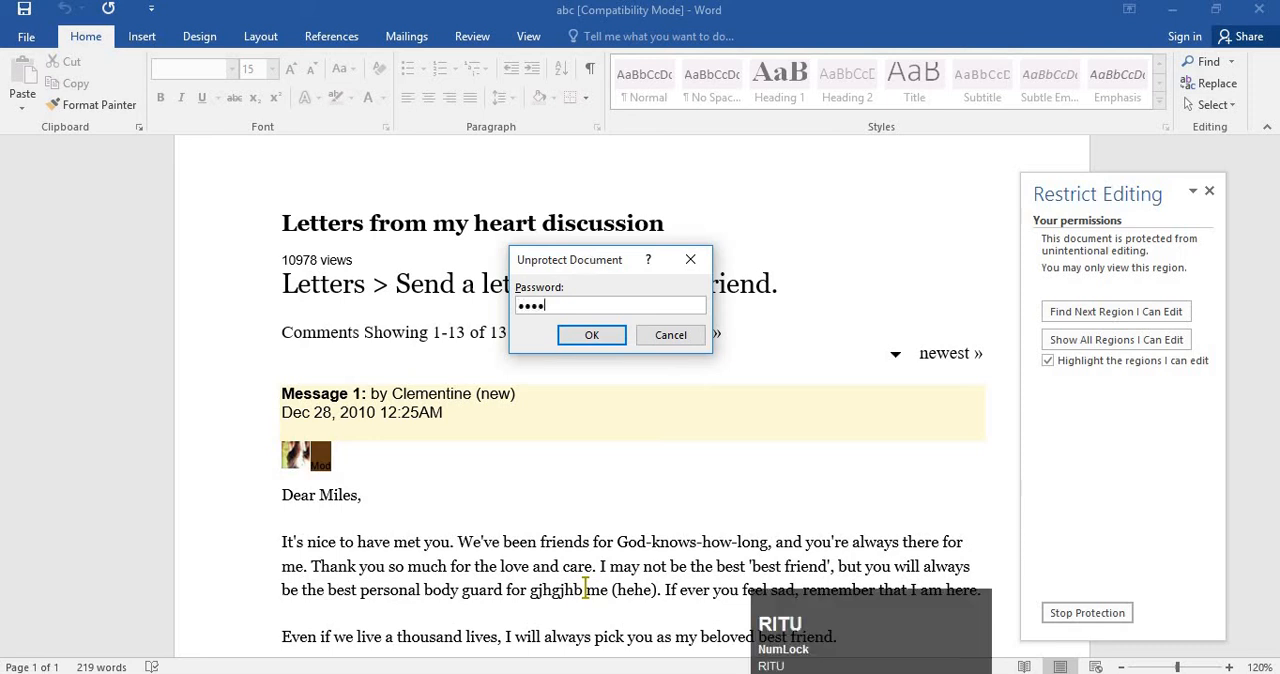
{"action": "left_click", "coordinate": [581, 339]}
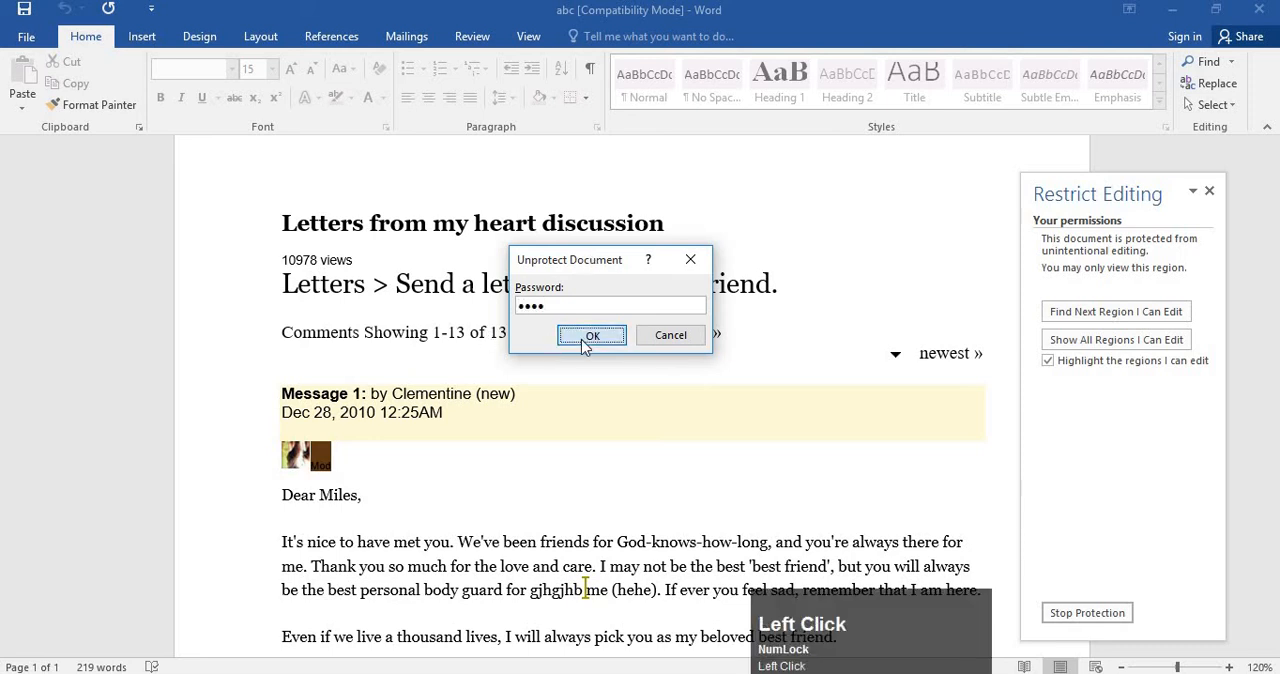
{"action": "left_click_drag", "start_coordinate": [1128, 186], "coordinate": [1097, 201]}
{"action": "left_click", "coordinate": [1097, 201]}
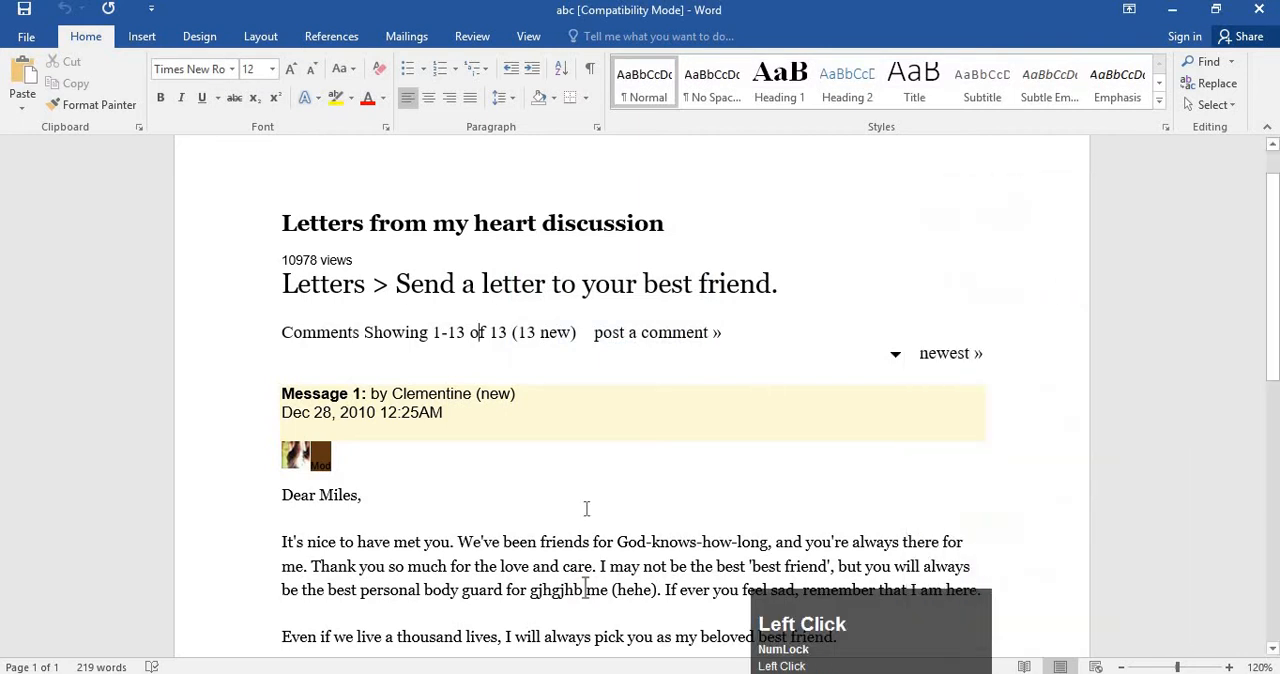
Insert a line of filler text beginning "hfhfgjhgjhgjh" on the blank line below the letter's greeting.
{"action": "left_click", "coordinate": [586, 516]}
{"action": "type", "text": "hfhfgjhgjhgjhgjh"}
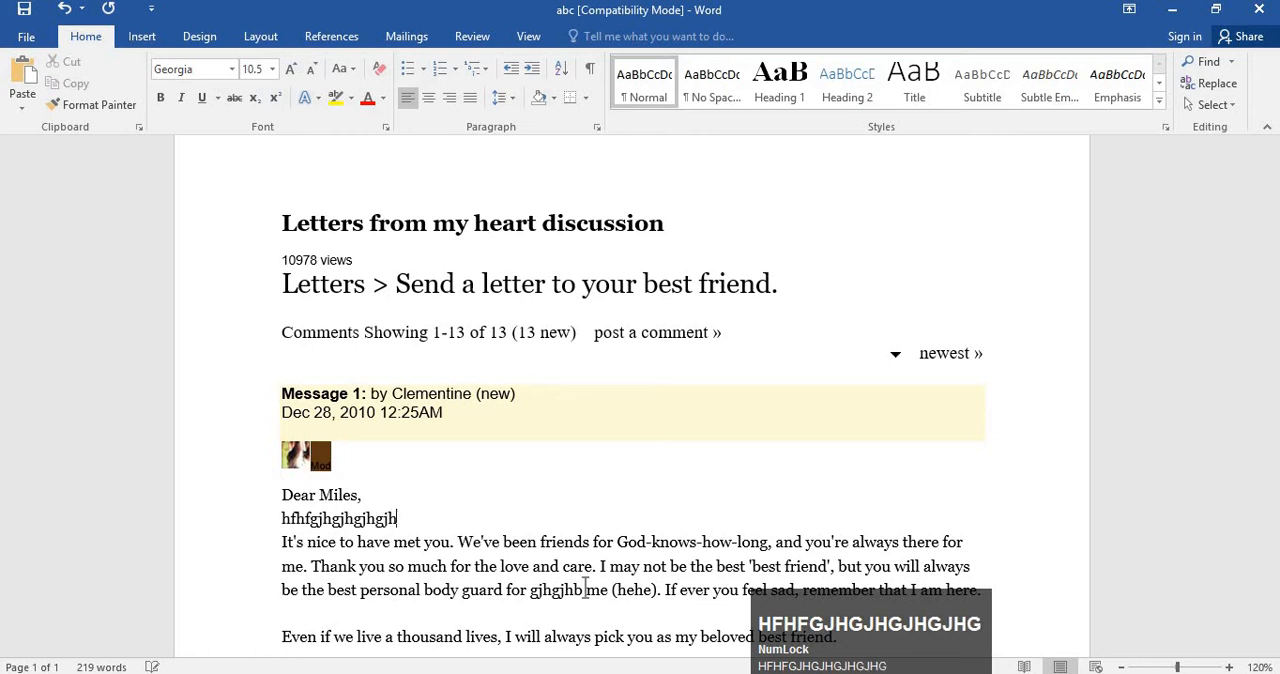
{"action": "type", "text": "gjhgjhgjhgjh"}
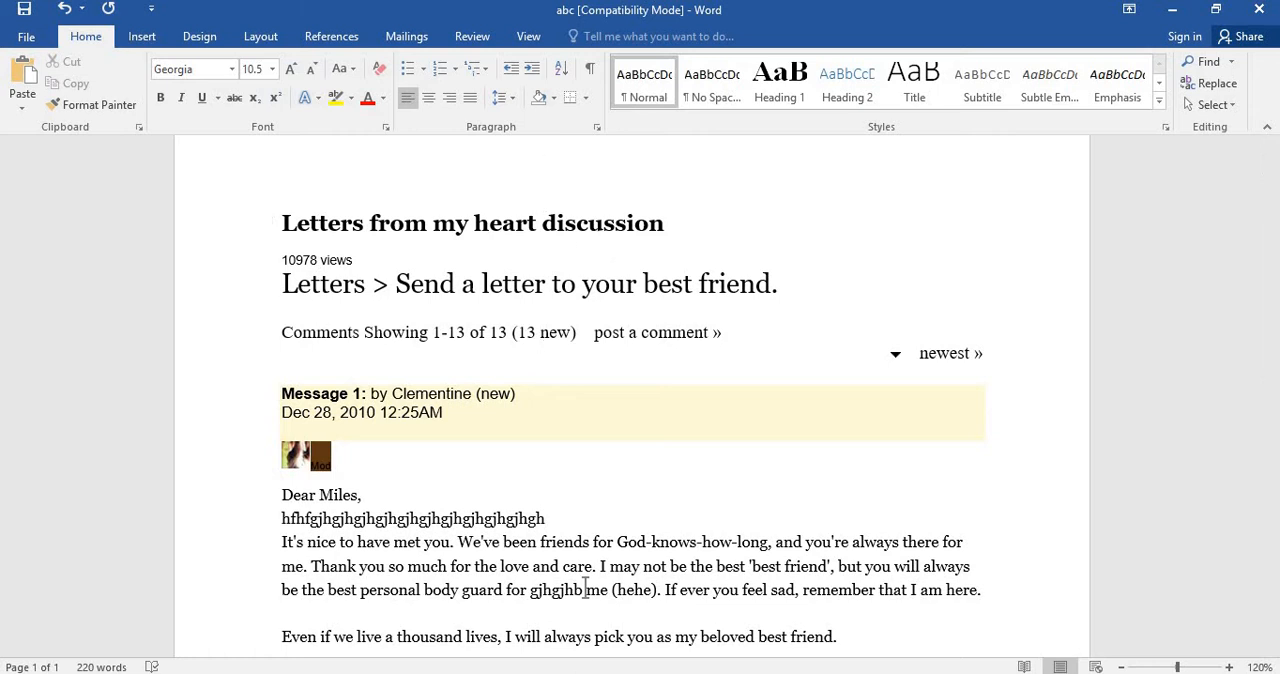
{"action": "left_click", "coordinate": [583, 334]}
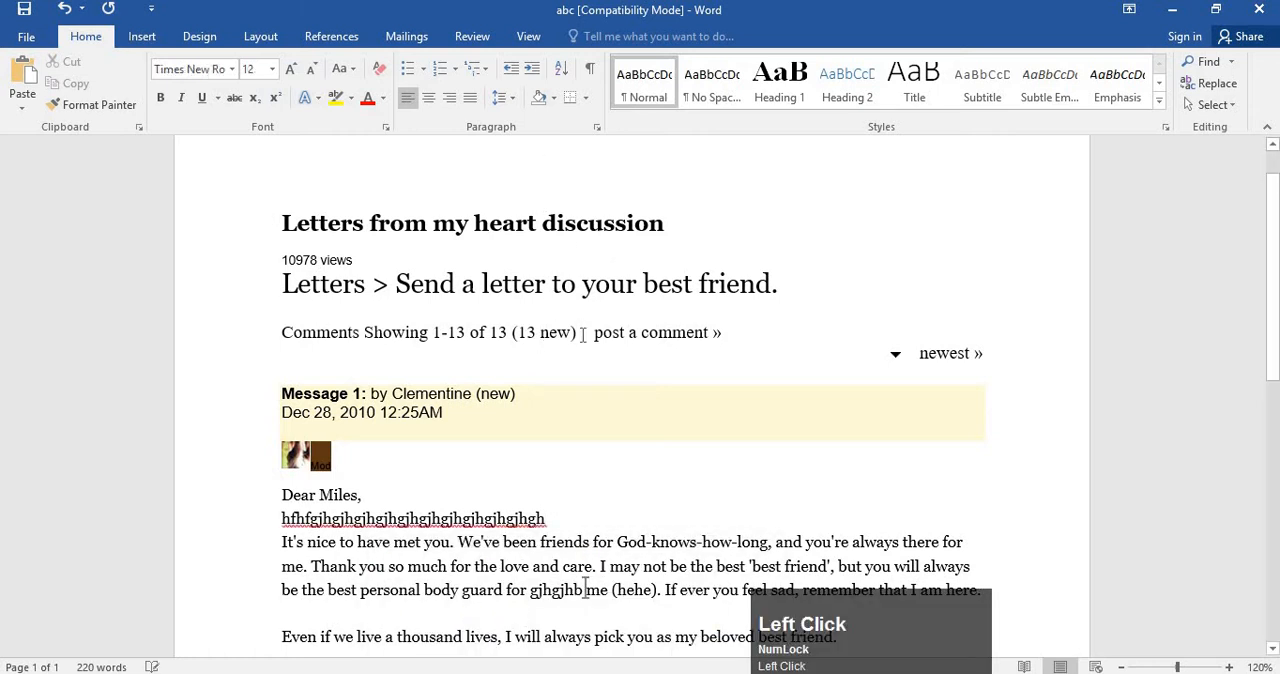
{"action": "left_click", "coordinate": [474, 38]}
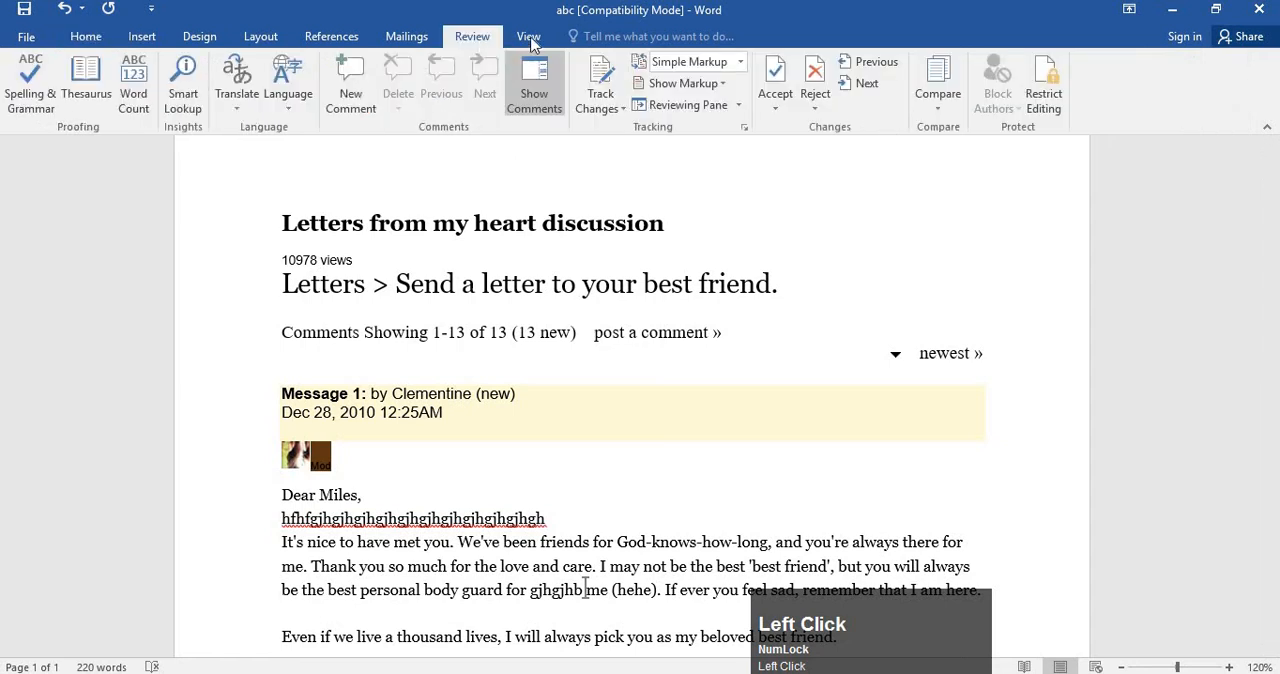
{"action": "left_click", "coordinate": [530, 38]}
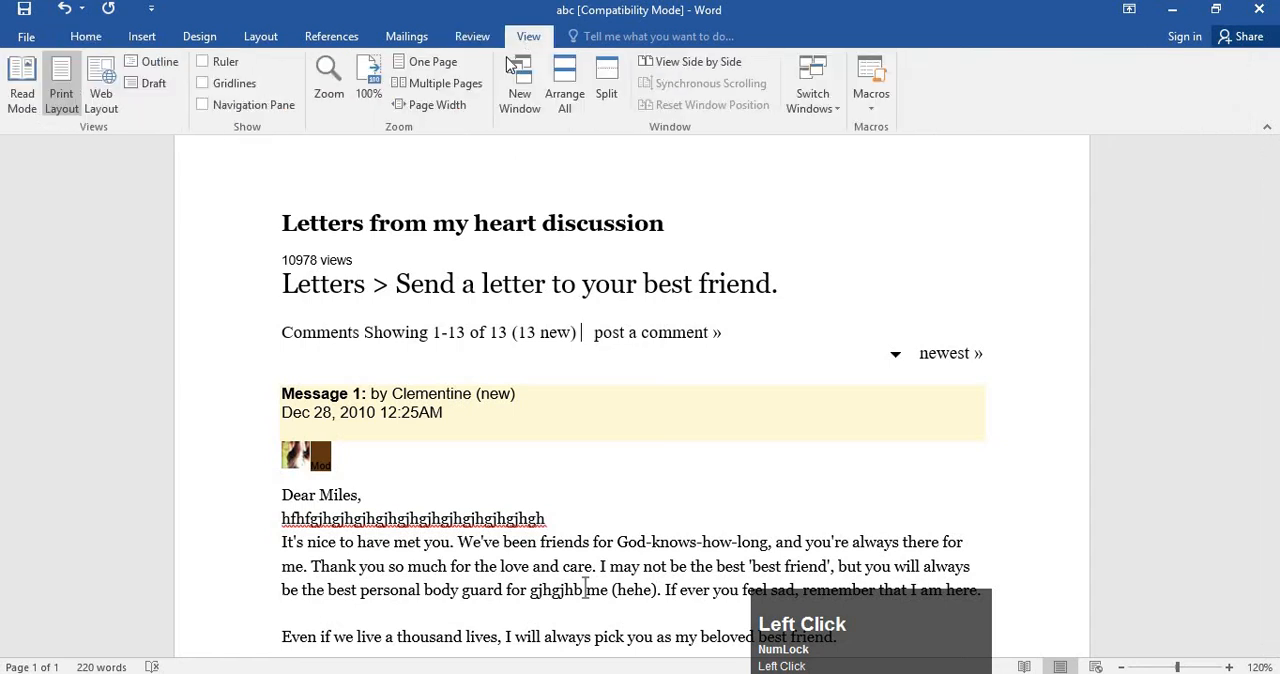
{"action": "left_click", "coordinate": [558, 334]}
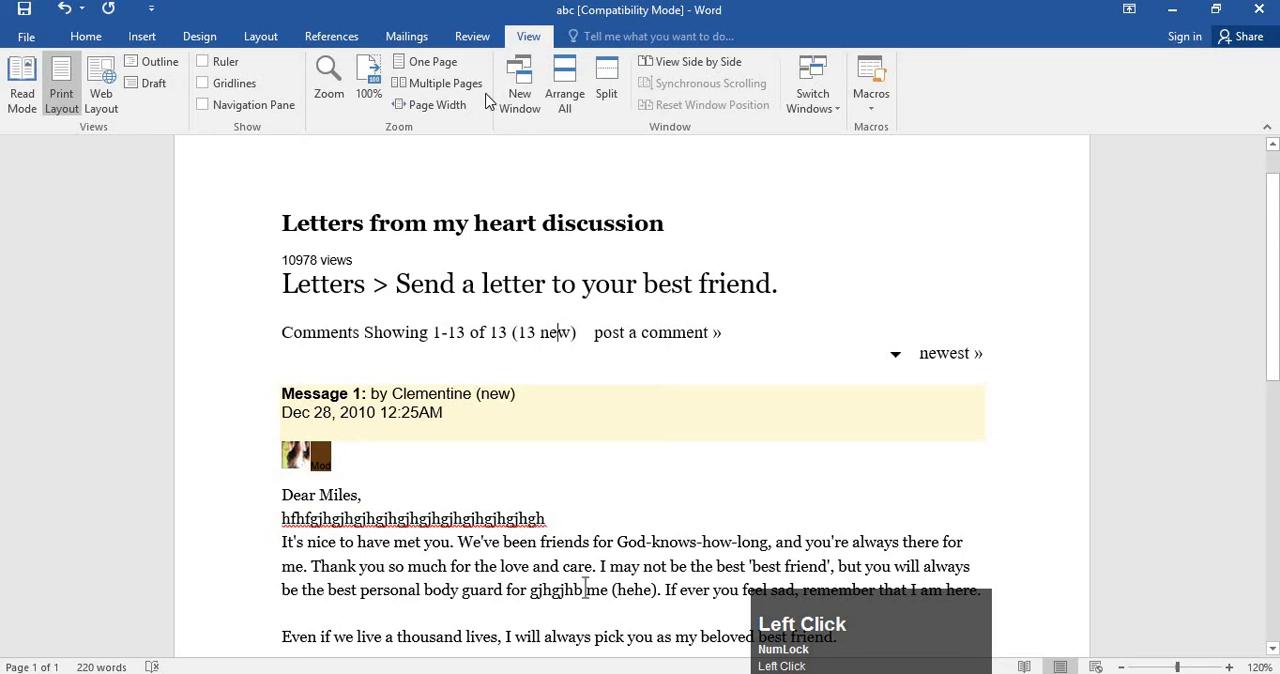
{"action": "left_click", "coordinate": [476, 37]}
{"action": "left_click", "coordinate": [528, 37]}
Create a new blank document and move its window lower over the letter.
{"action": "key", "text": "ctrl+n"}
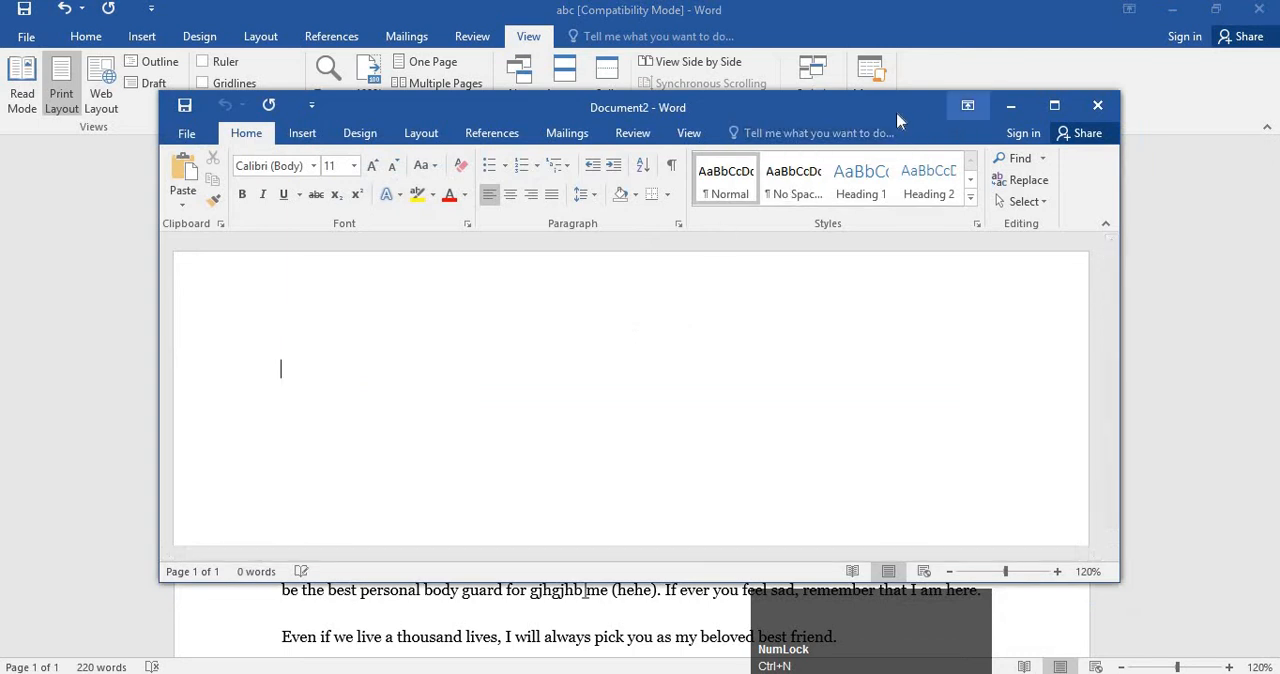
{"action": "left_click_drag", "start_coordinate": [896, 110], "coordinate": [873, 241]}
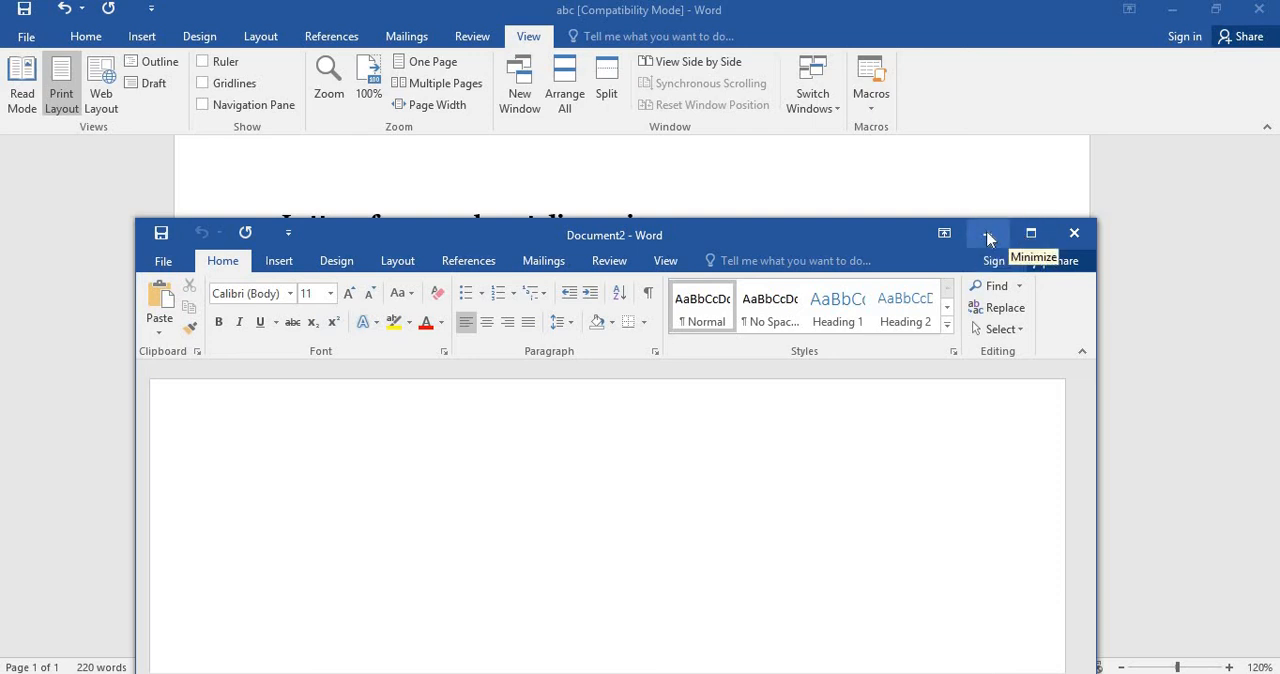
Return to the abc letter and look over its text from the heading to the closing signature.
{"action": "left_click", "coordinate": [856, 185]}
{"action": "scroll", "coordinate": [820, 277], "scroll_direction": "down", "scroll_amount": 2}
{"action": "scroll", "coordinate": [823, 313], "scroll_direction": "up", "scroll_amount": 3}
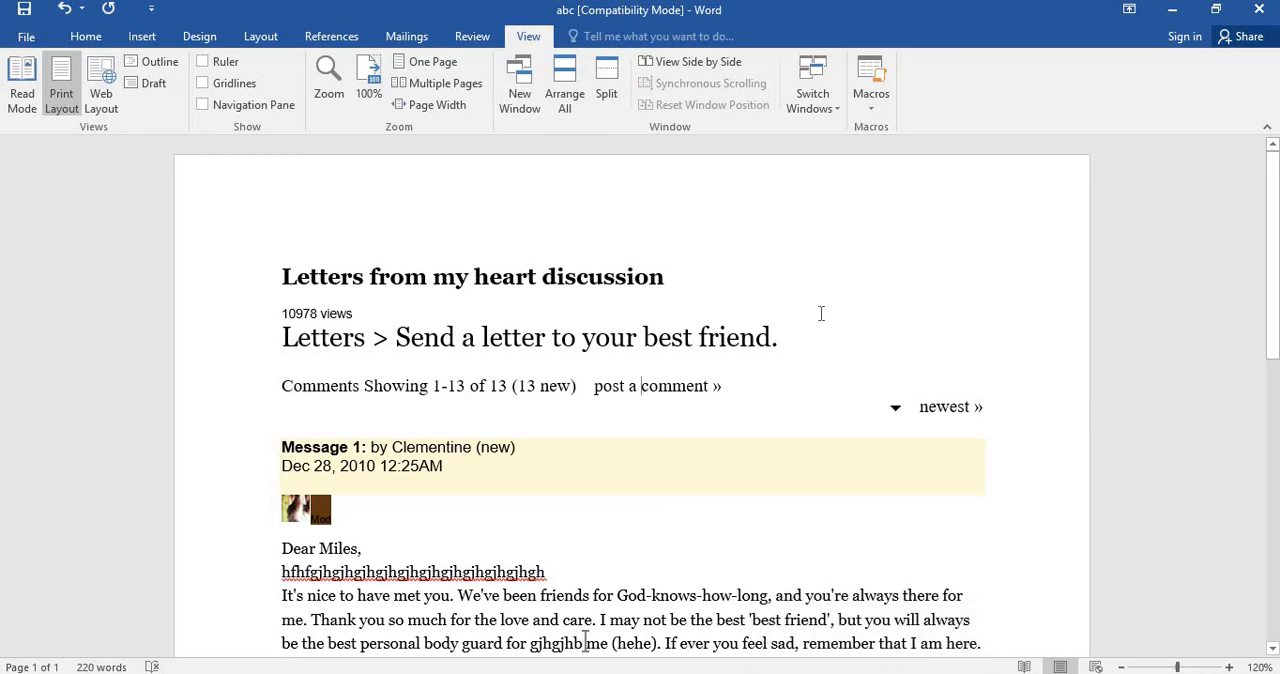
{"action": "scroll", "coordinate": [821, 313], "scroll_direction": "down", "scroll_amount": 3}
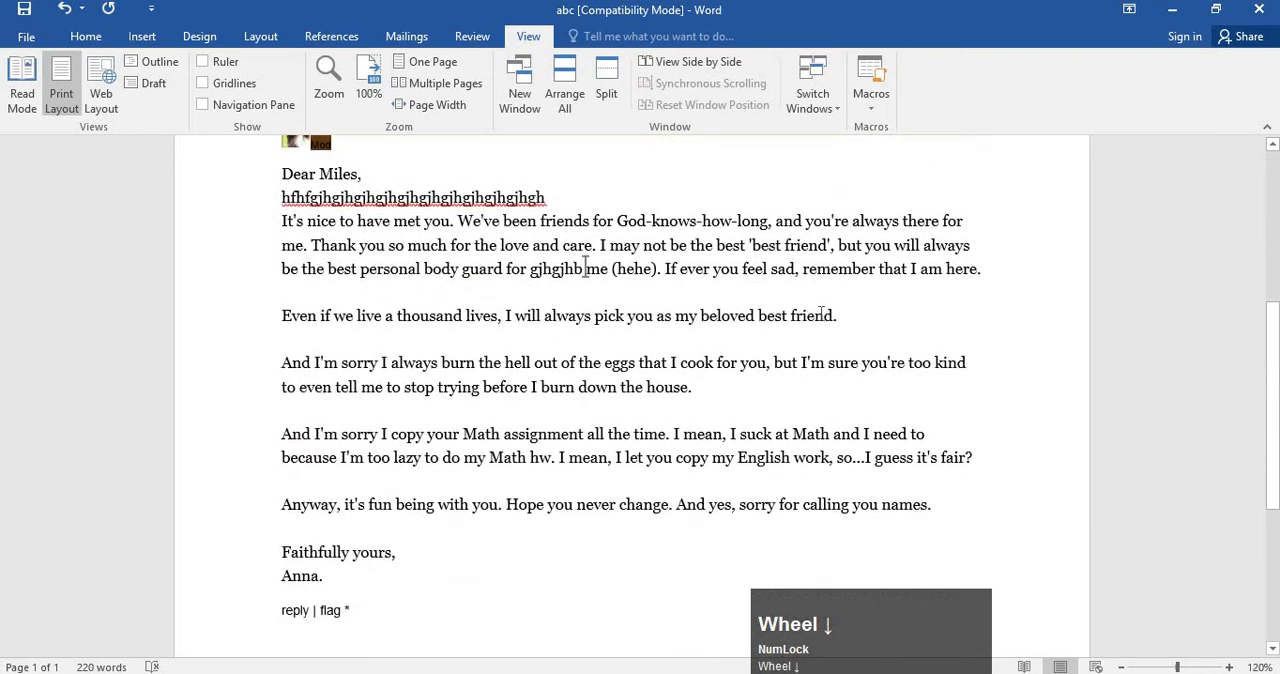
{"action": "scroll", "coordinate": [821, 313], "scroll_direction": "up", "scroll_amount": 1}
{"action": "scroll", "coordinate": [821, 313], "scroll_direction": "up", "scroll_amount": 3}
{"action": "left_click", "coordinate": [780, 337]}
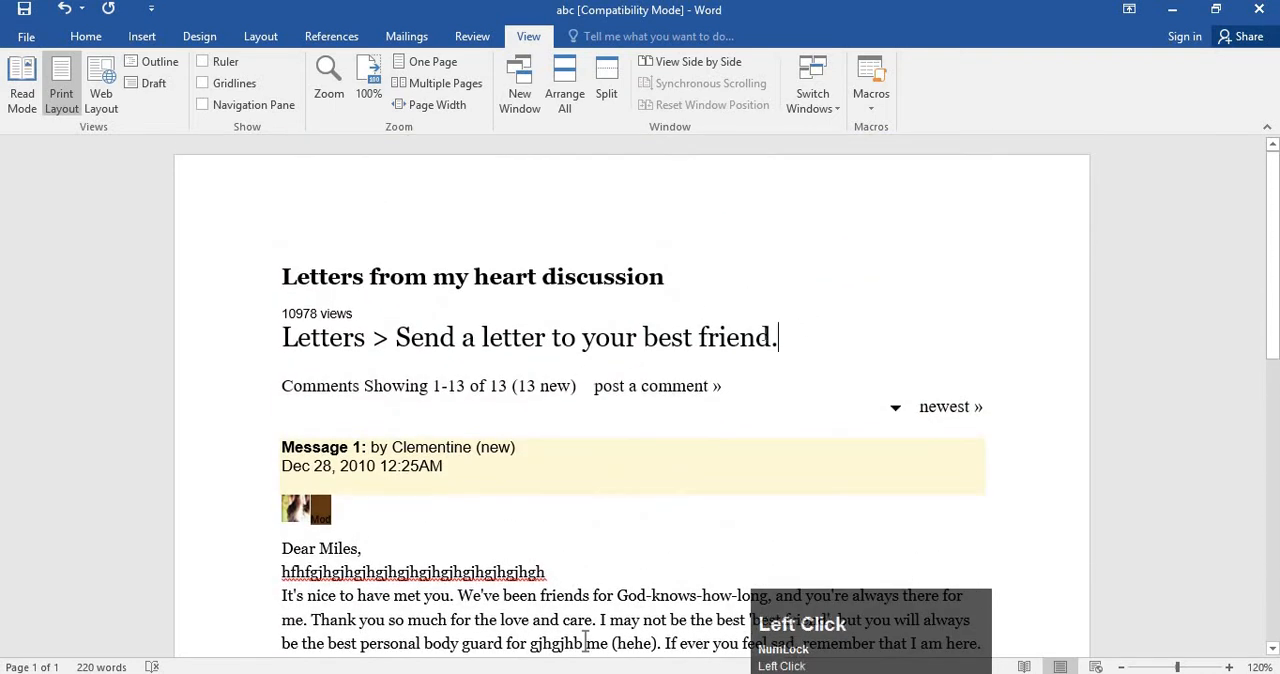
{"action": "left_click", "coordinate": [748, 372]}
{"action": "scroll", "coordinate": [686, 366], "scroll_direction": "down", "scroll_amount": 2}
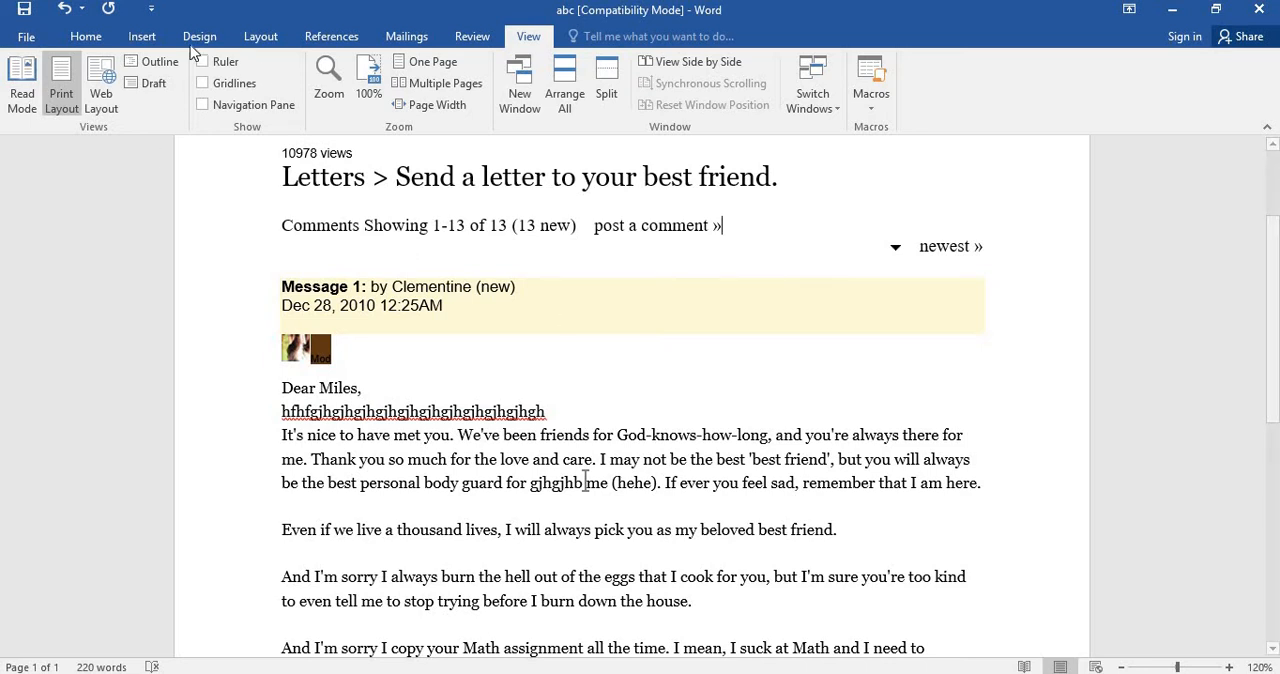
Close the blank Document2 window and bring up the view options for the empty Document1.
{"action": "left_click", "coordinate": [160, 38]}
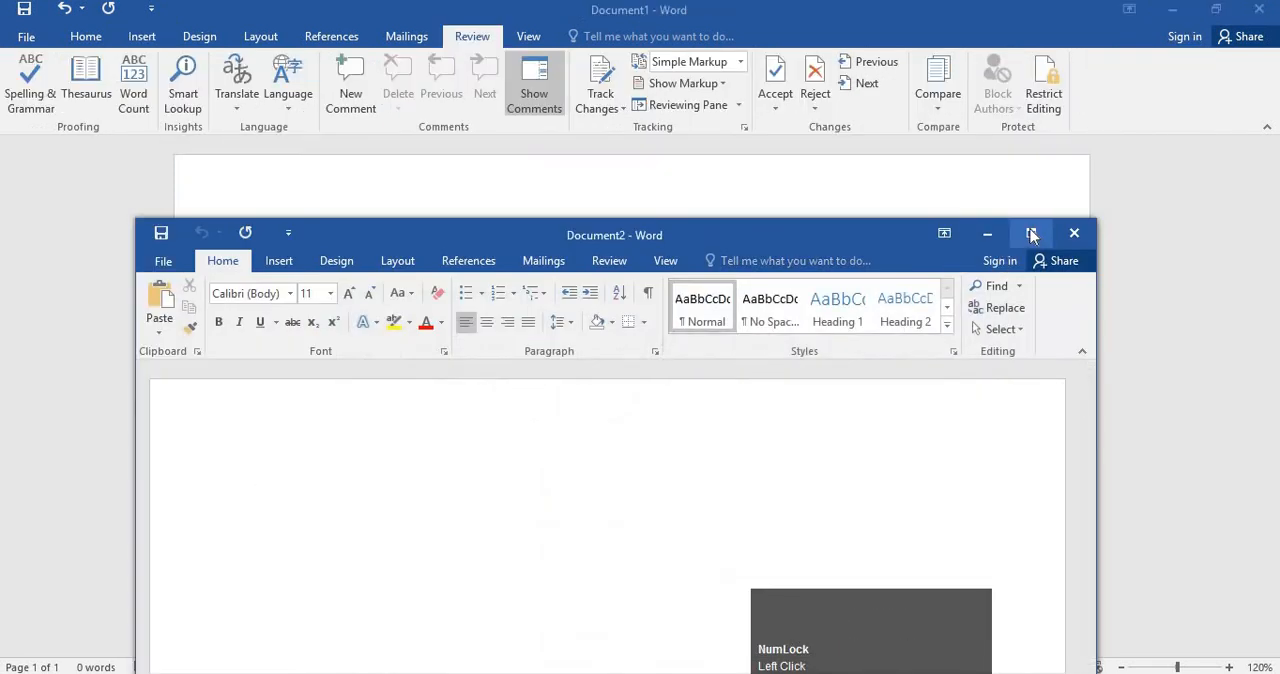
{"action": "left_click", "coordinate": [1070, 234]}
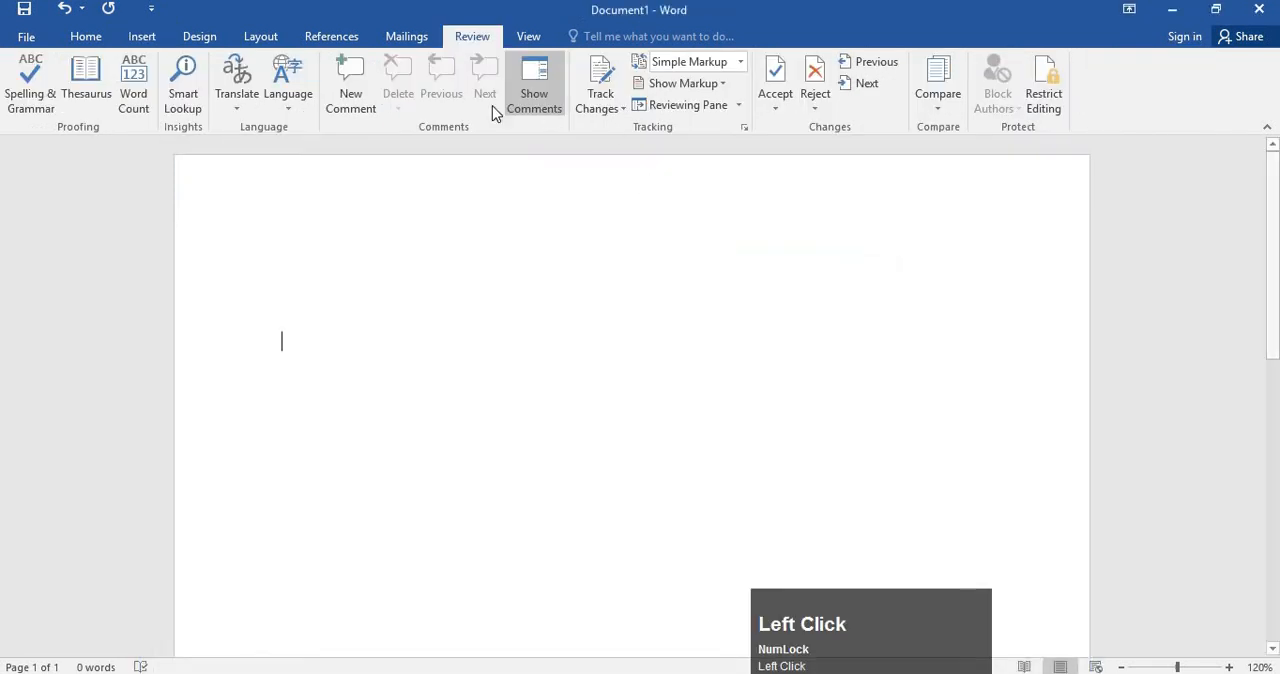
{"action": "left_click", "coordinate": [528, 36]}
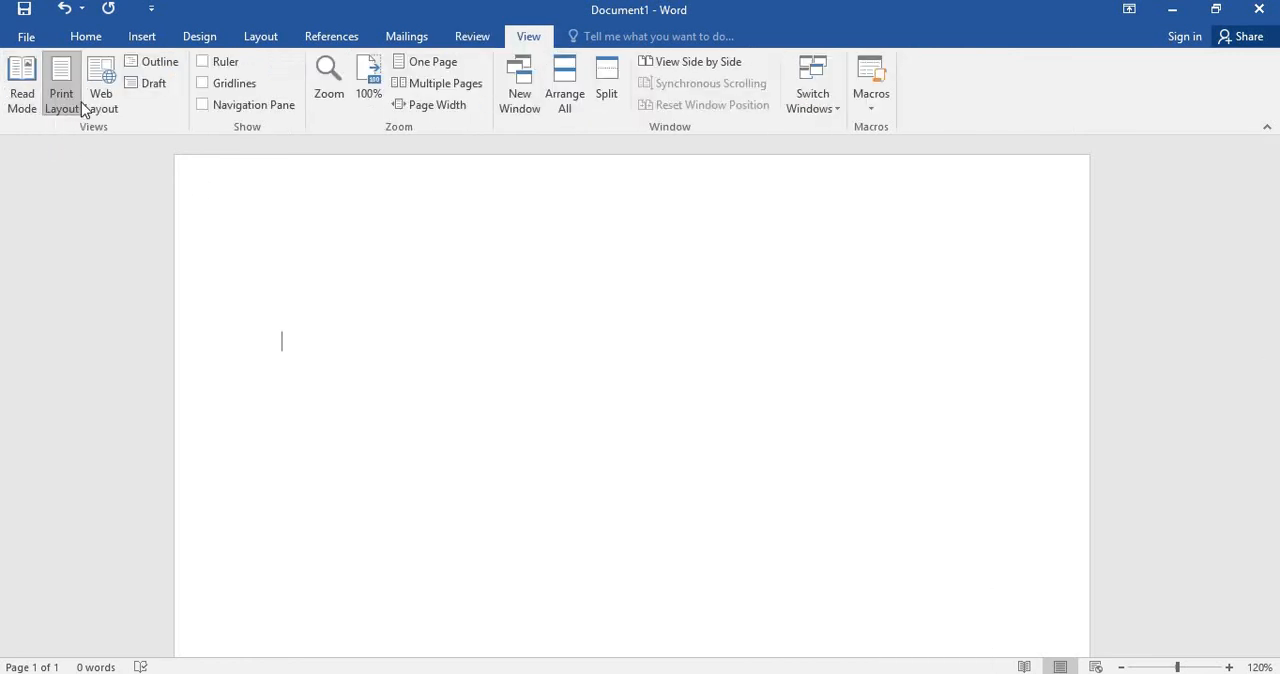
Generate sample paragraphs on Document1's blank page with the =rand() function.
{"action": "left_click", "coordinate": [506, 275]}
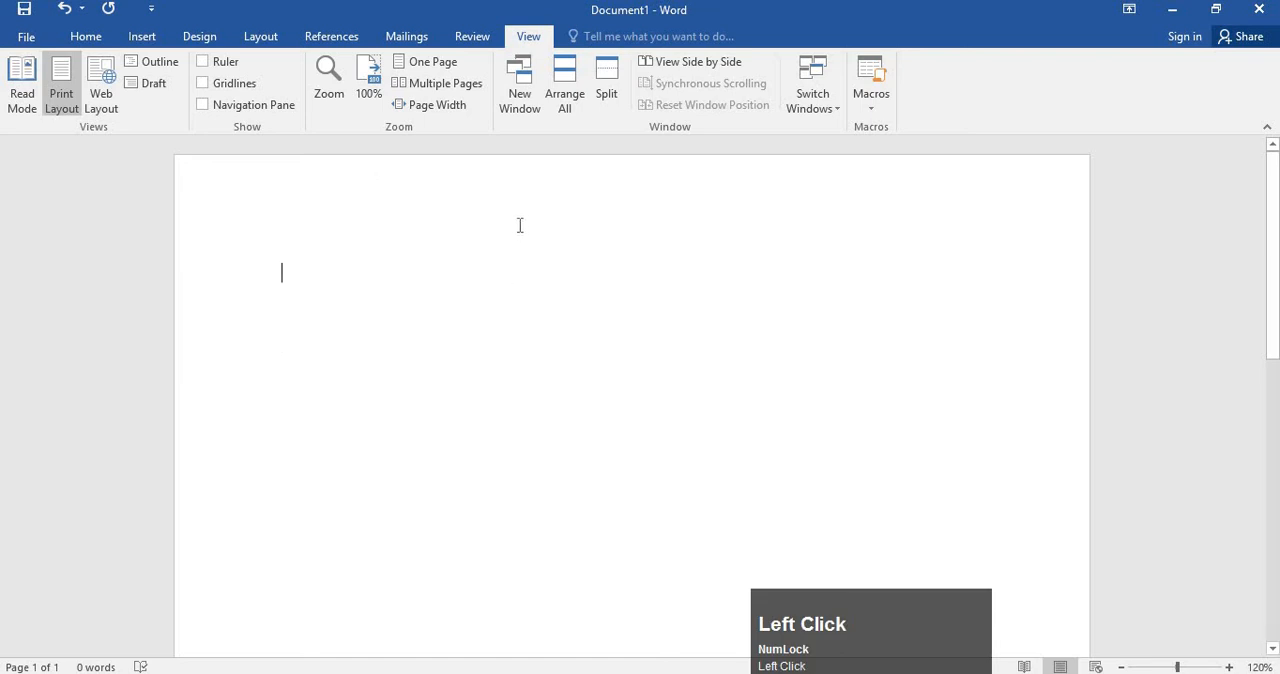
{"action": "type", "text": "=r"}
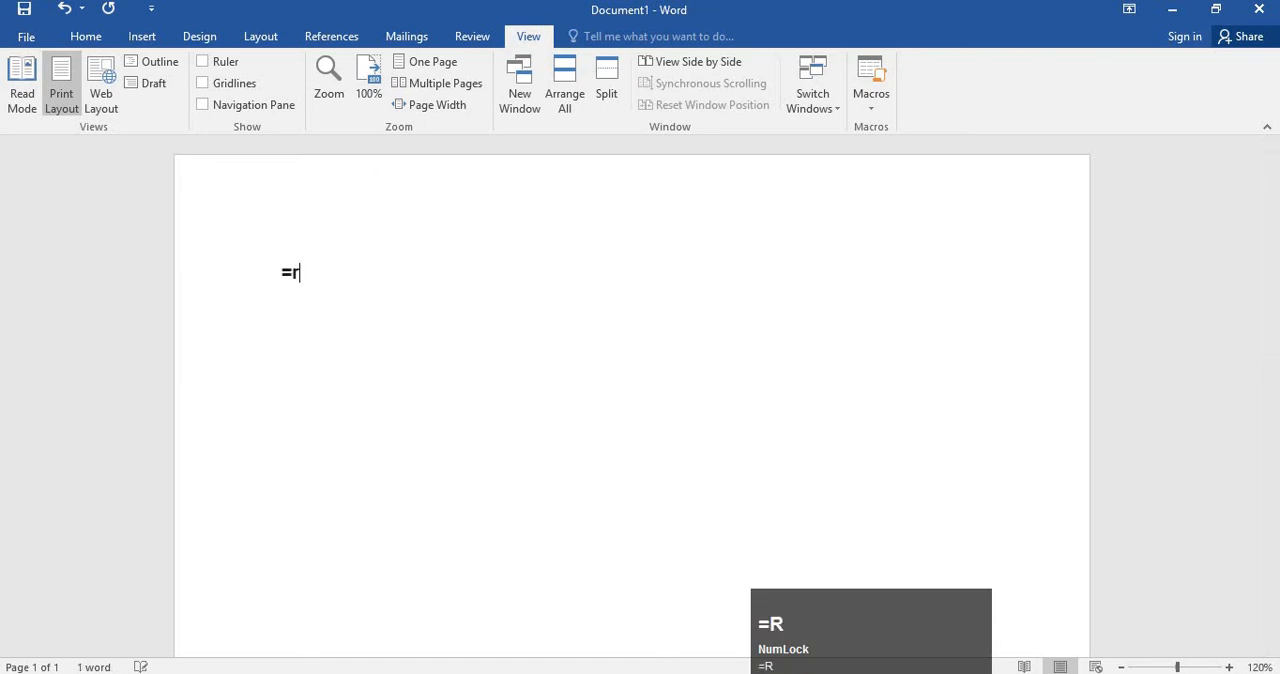
{"action": "type", "text": "and()"}
{"action": "key", "text": "Return"}
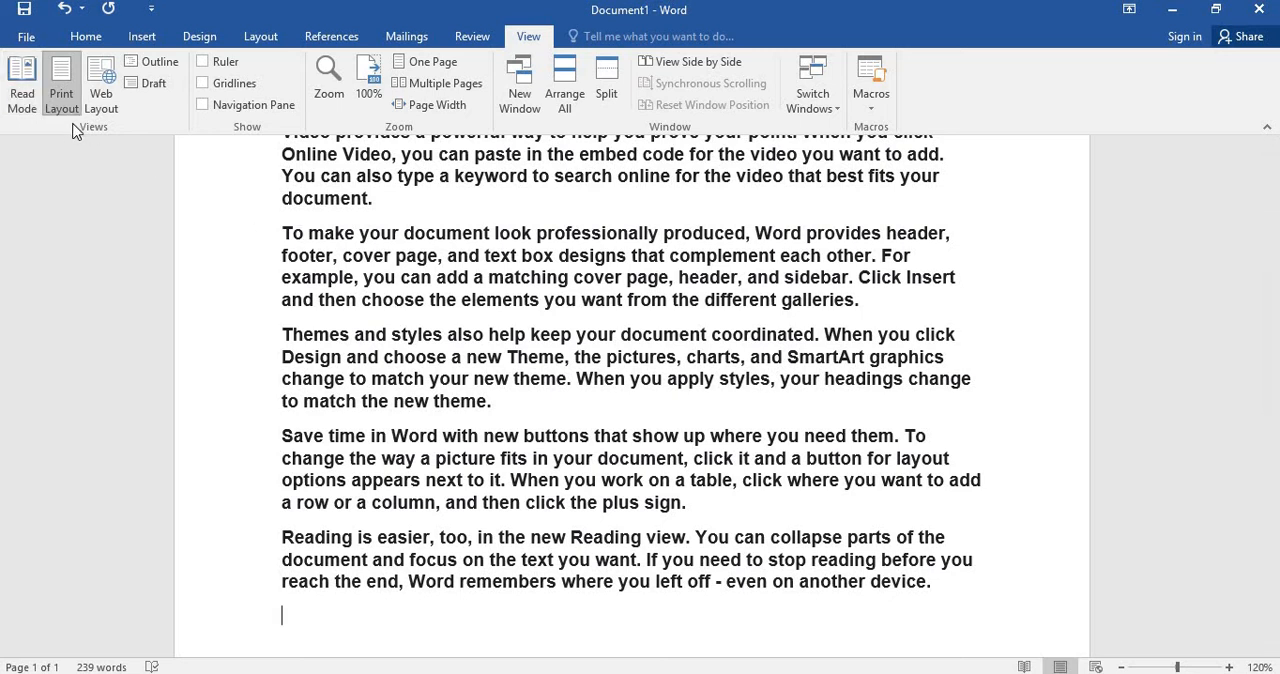
Copy all of the sample text and paste it repeatedly until the document spans four pages.
{"action": "left_click", "coordinate": [529, 378]}
{"action": "scroll", "coordinate": [547, 366], "scroll_direction": "up", "scroll_amount": 3}
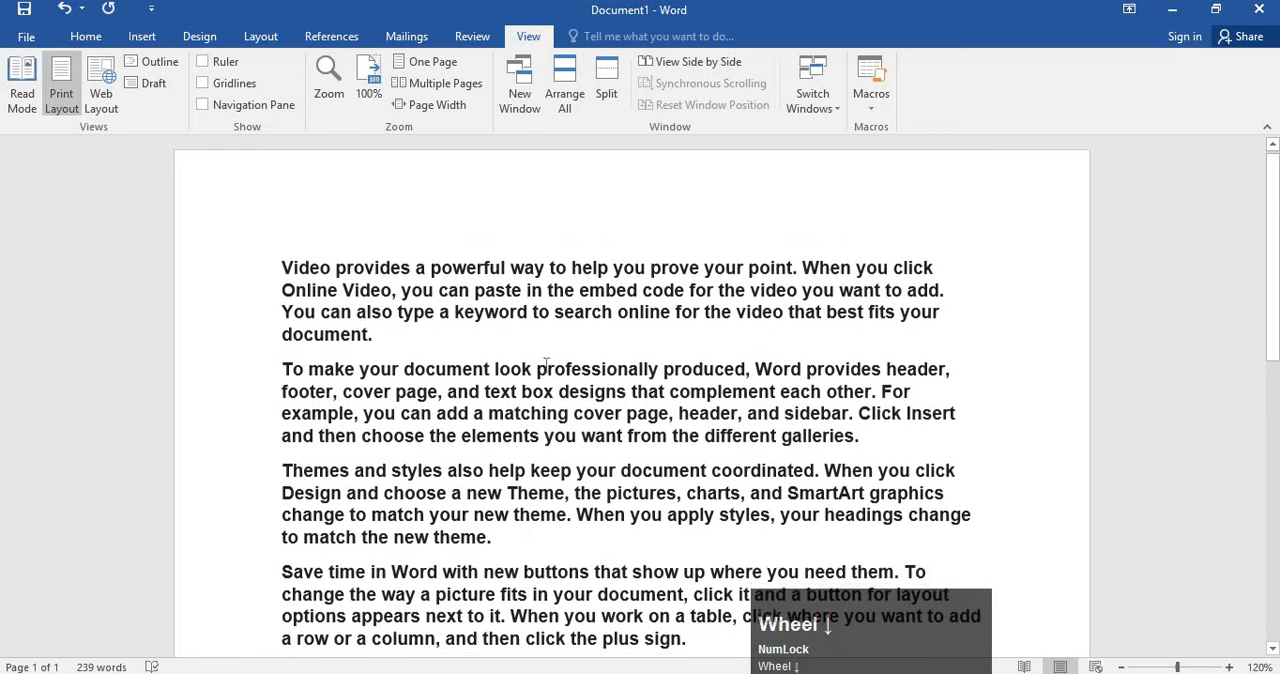
{"action": "scroll", "coordinate": [547, 366], "scroll_direction": "down", "scroll_amount": 4}
{"action": "key", "text": "ctrl+a"}
{"action": "key", "text": "ctrl+v"}
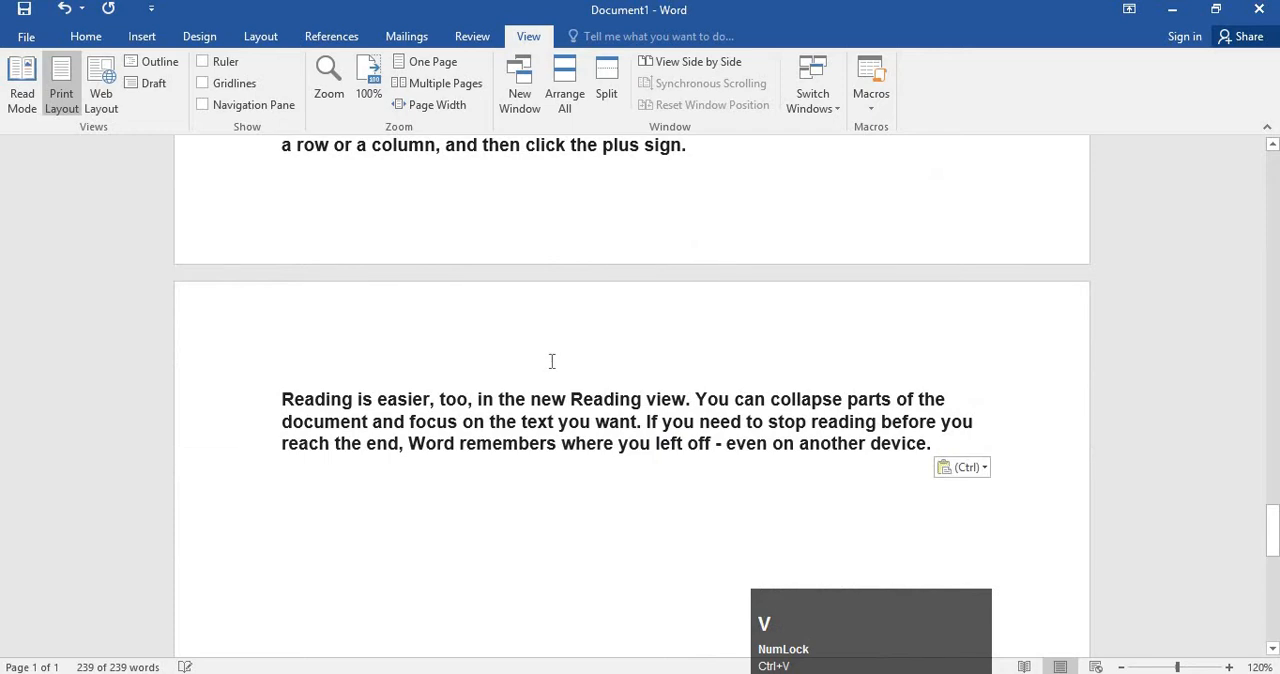
Go back to the beginning of the document and place the cursor before the first word, "Video".
{"action": "scroll", "coordinate": [678, 316], "scroll_direction": "up", "scroll_amount": 10}
{"action": "scroll", "coordinate": [678, 316], "scroll_direction": "up", "scroll_amount": 3}
{"action": "left_click", "coordinate": [757, 317]}
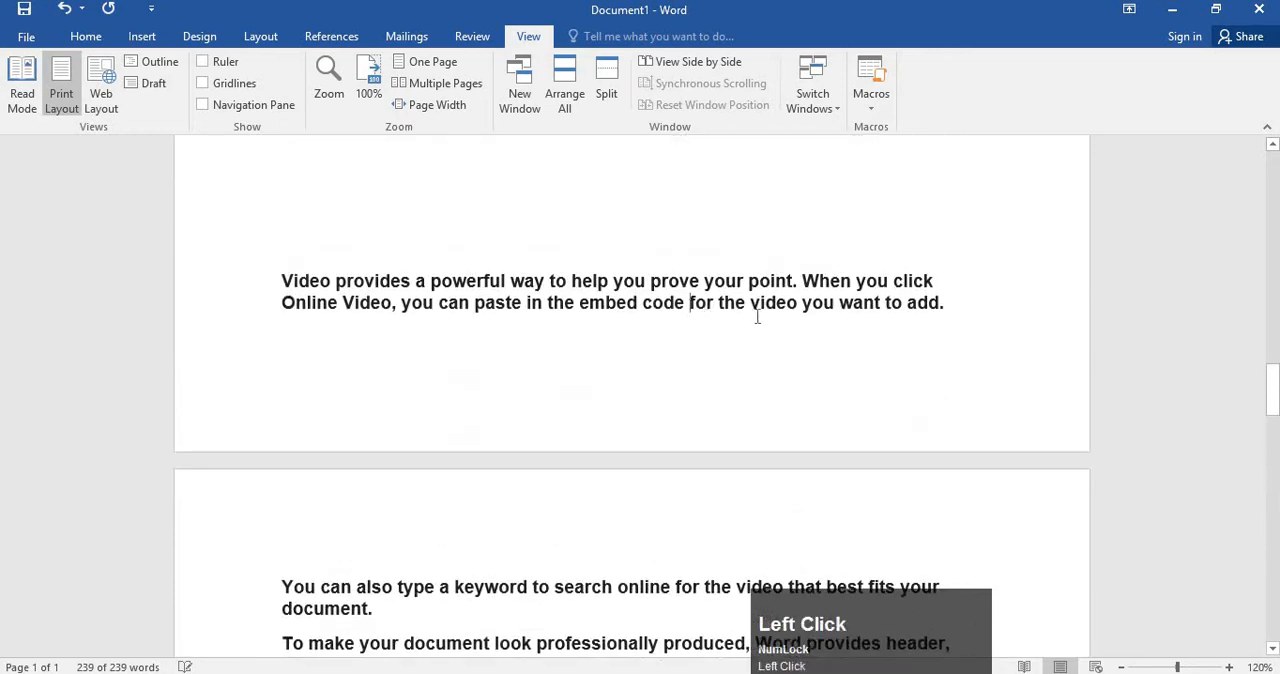
{"action": "scroll", "coordinate": [757, 317], "scroll_direction": "up", "scroll_amount": 5}
{"action": "scroll", "coordinate": [986, 317], "scroll_direction": "up", "scroll_amount": 12}
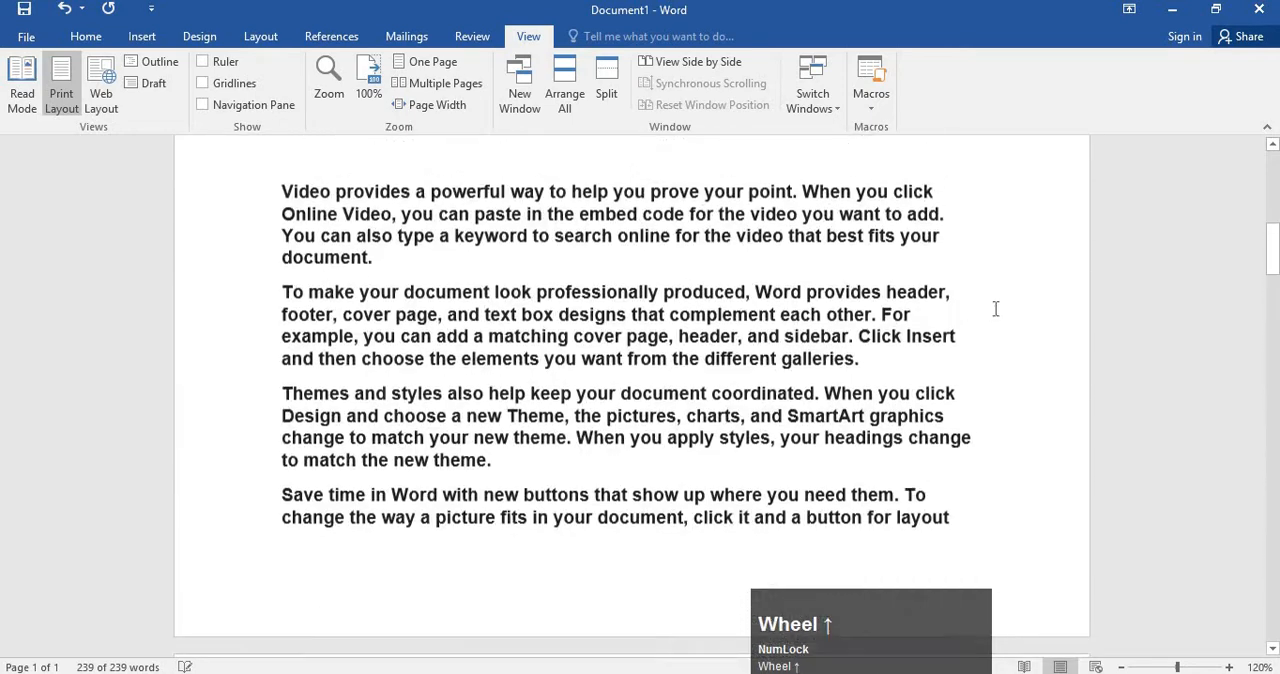
{"action": "scroll", "coordinate": [996, 309], "scroll_direction": "up", "scroll_amount": 3}
{"action": "left_click", "coordinate": [966, 309]}
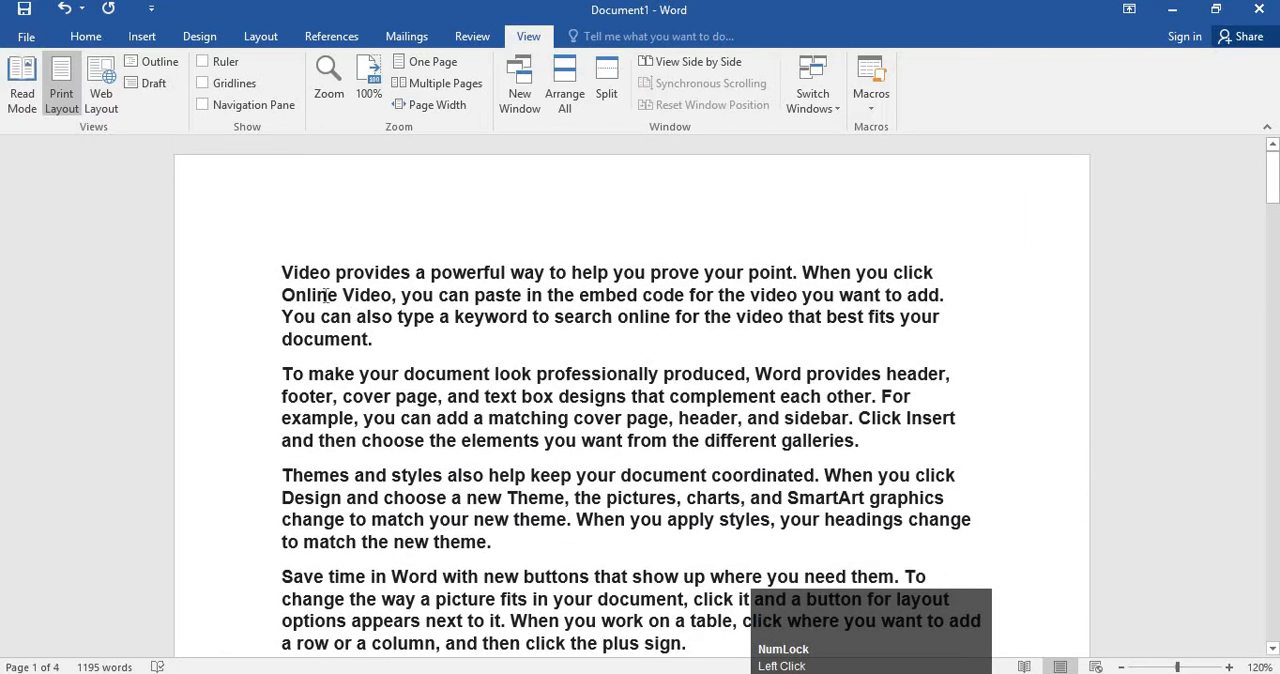
{"action": "left_click", "coordinate": [283, 276]}
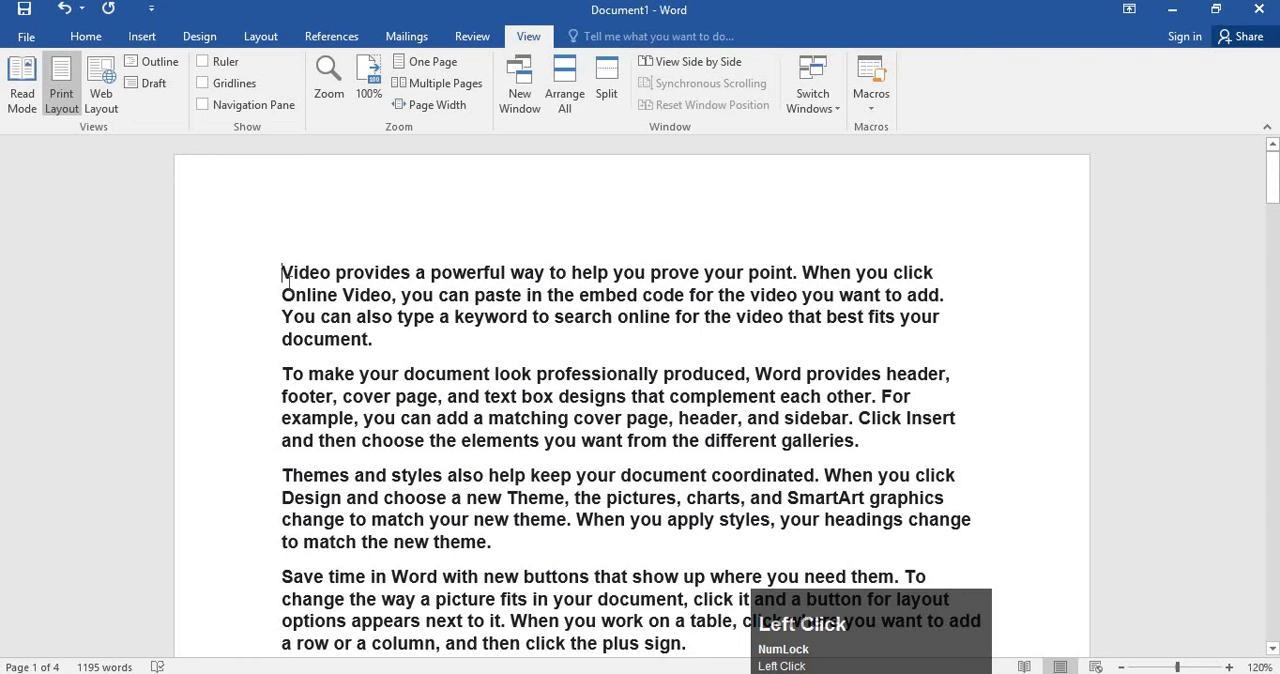
{"action": "scroll", "coordinate": [912, 614], "scroll_direction": "up", "scroll_amount": 2}
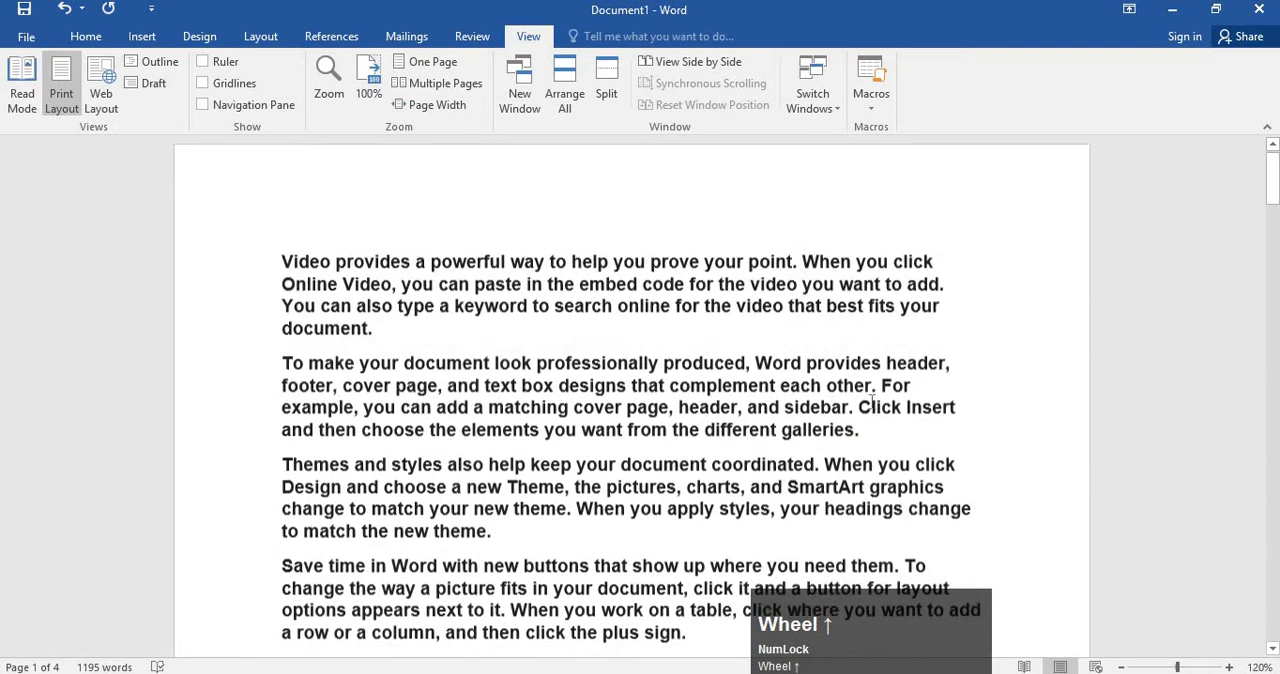
{"action": "left_click_drag", "start_coordinate": [909, 612], "coordinate": [136, 229]}
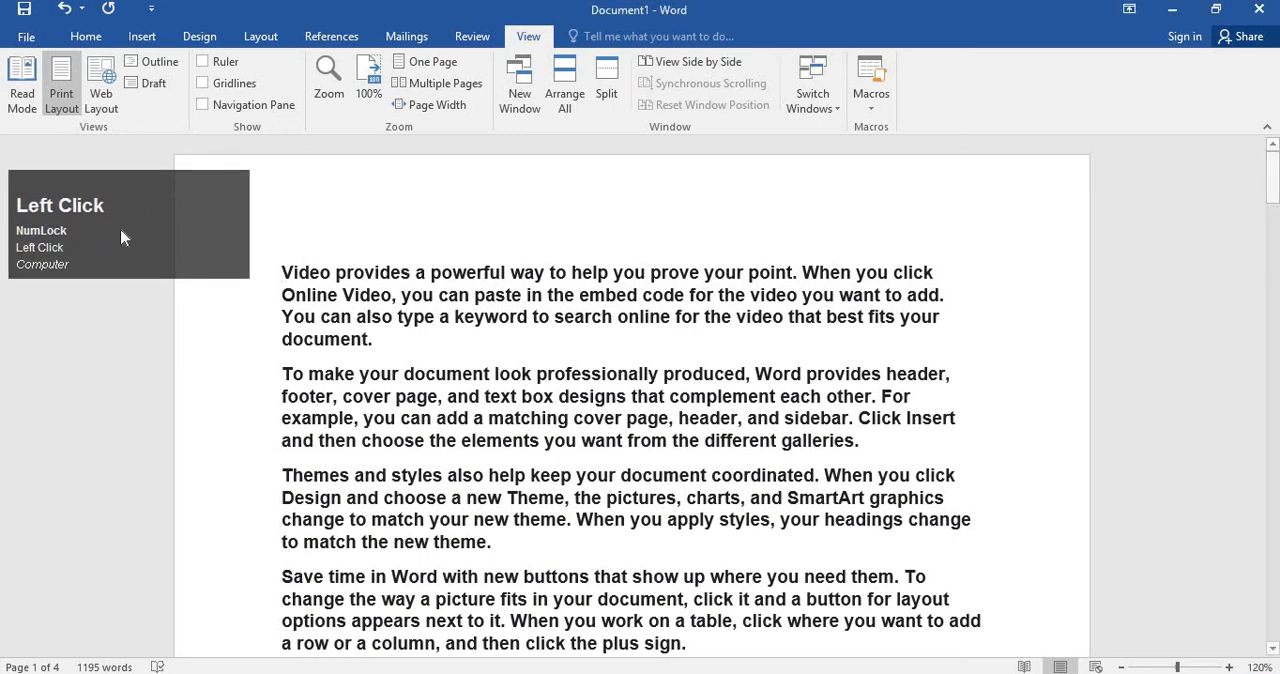
{"action": "left_click_drag", "start_coordinate": [191, 258], "coordinate": [197, 299]}
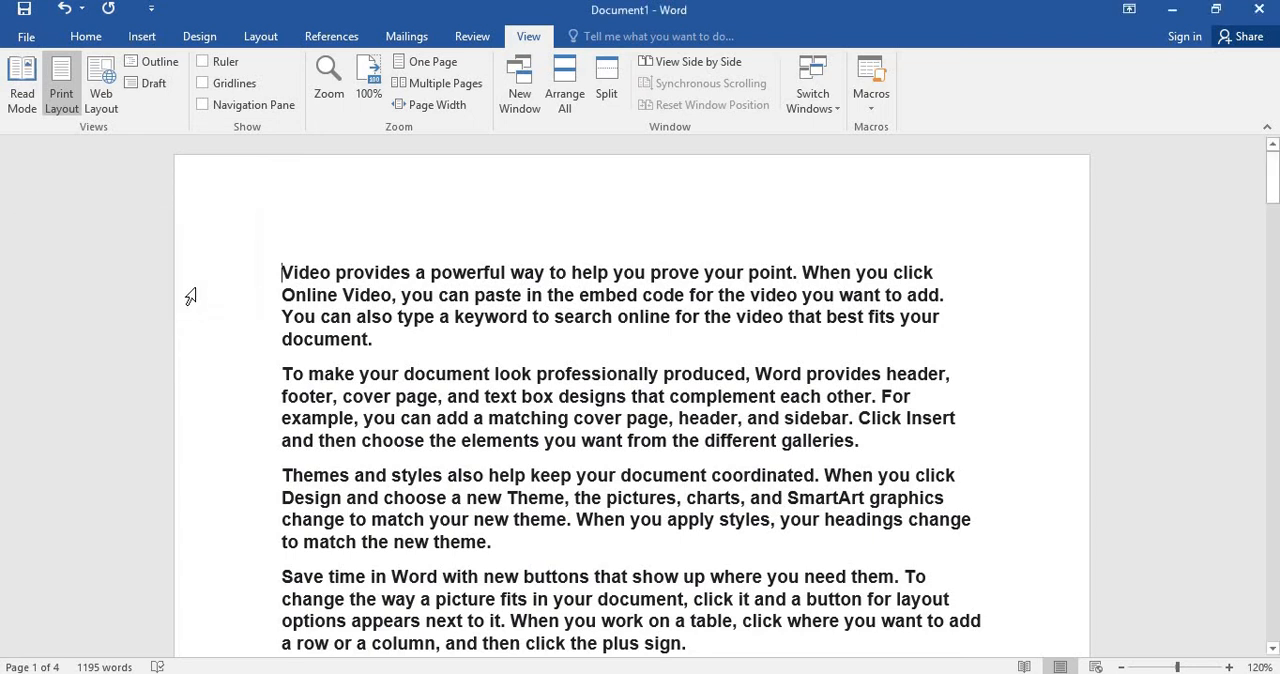
{"action": "left_click", "coordinate": [194, 266]}
{"action": "left_click_drag", "start_coordinate": [166, 274], "coordinate": [158, 213]}
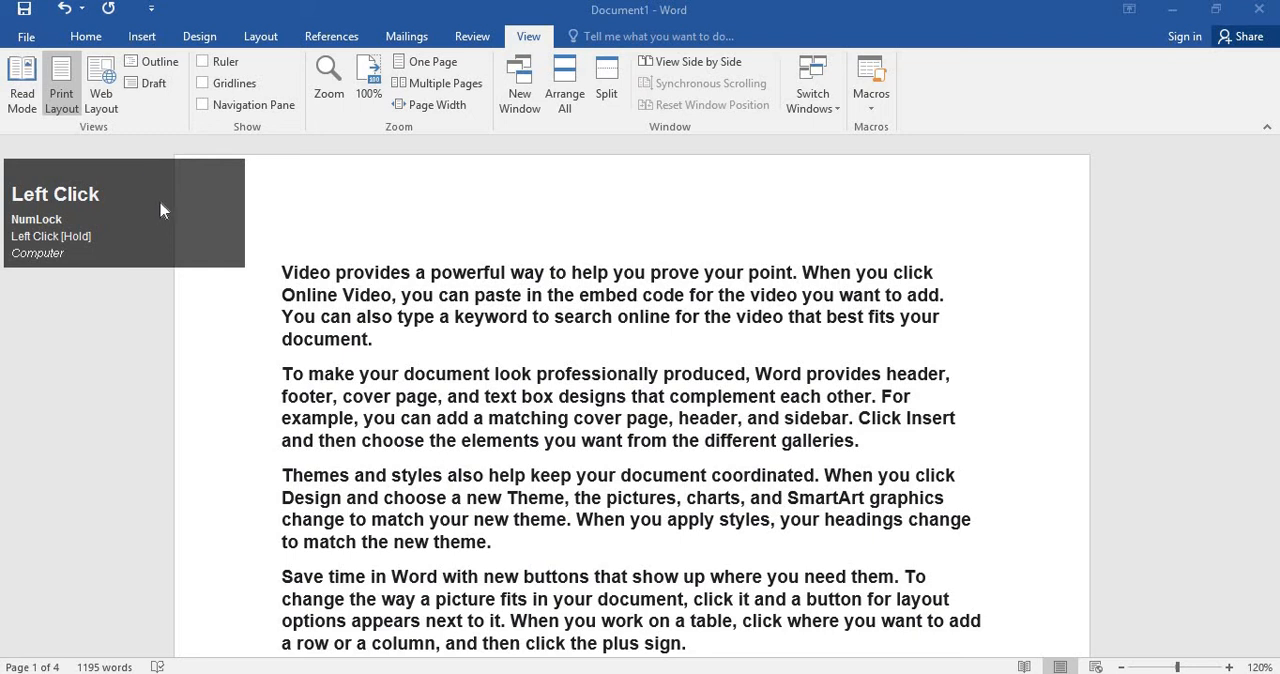
{"action": "left_click_drag", "start_coordinate": [157, 207], "coordinate": [163, 201]}
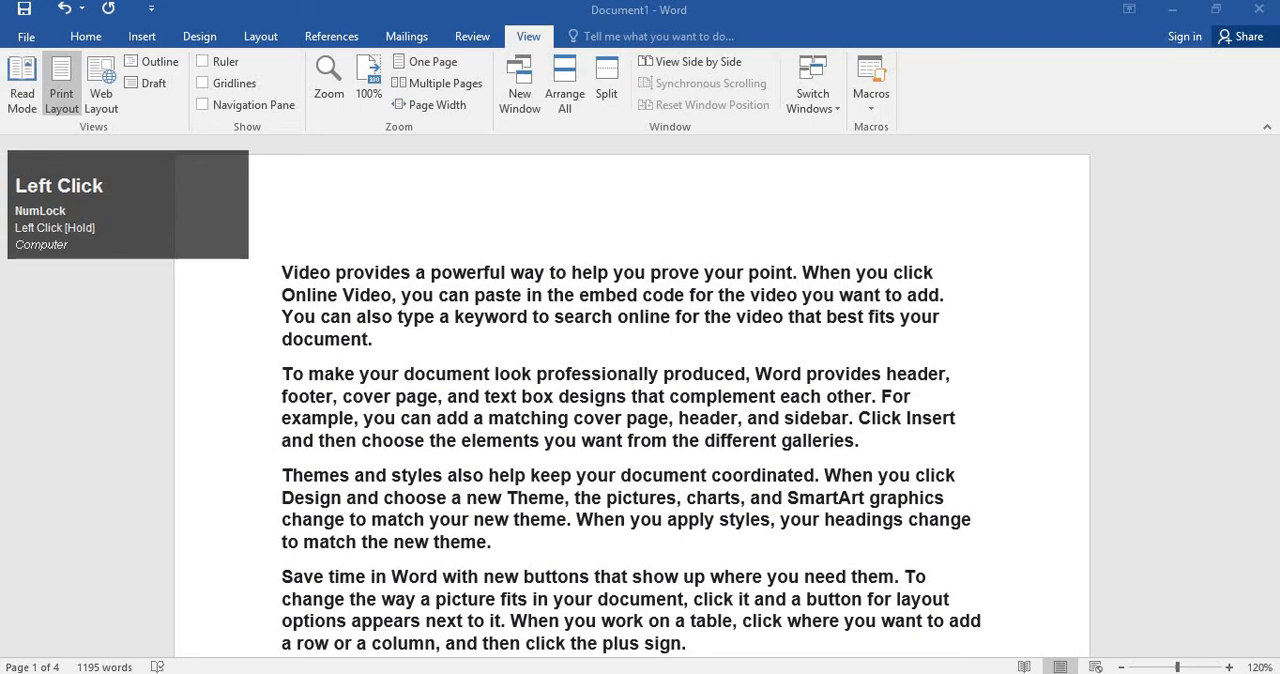
Display the document in Read Mode and page forward to screens 5-6.
{"action": "left_click", "coordinate": [28, 100]}
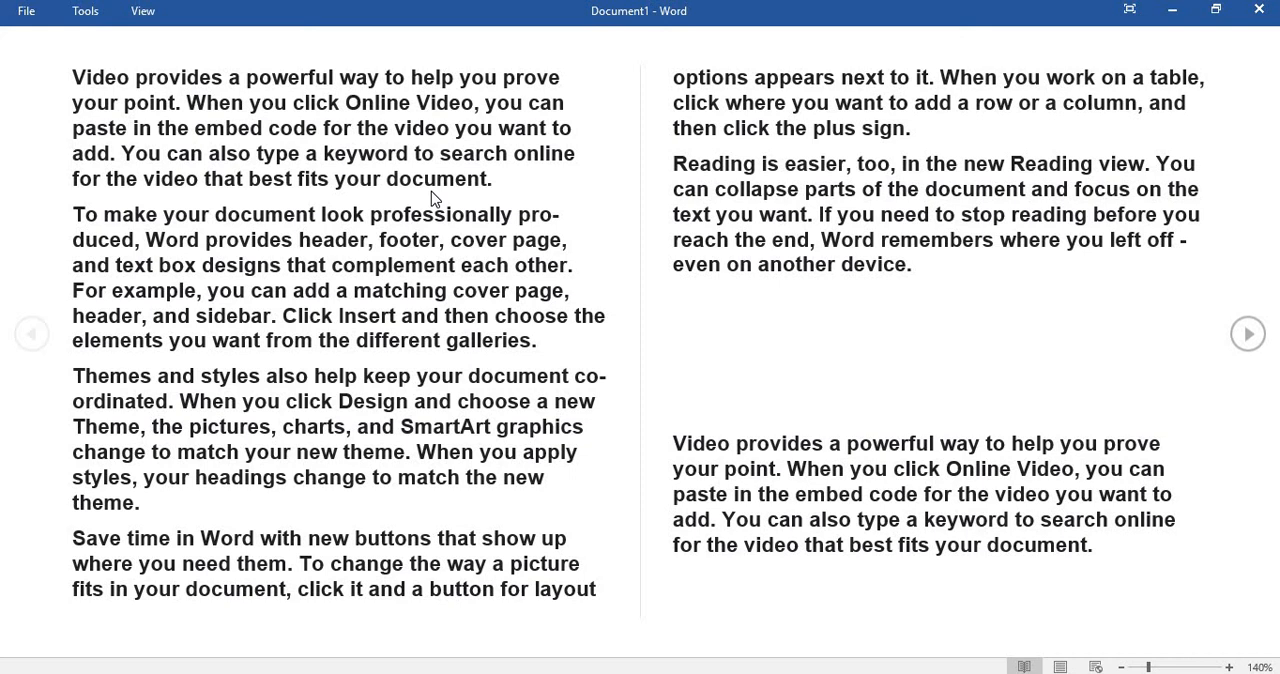
{"action": "left_click", "coordinate": [1258, 340]}
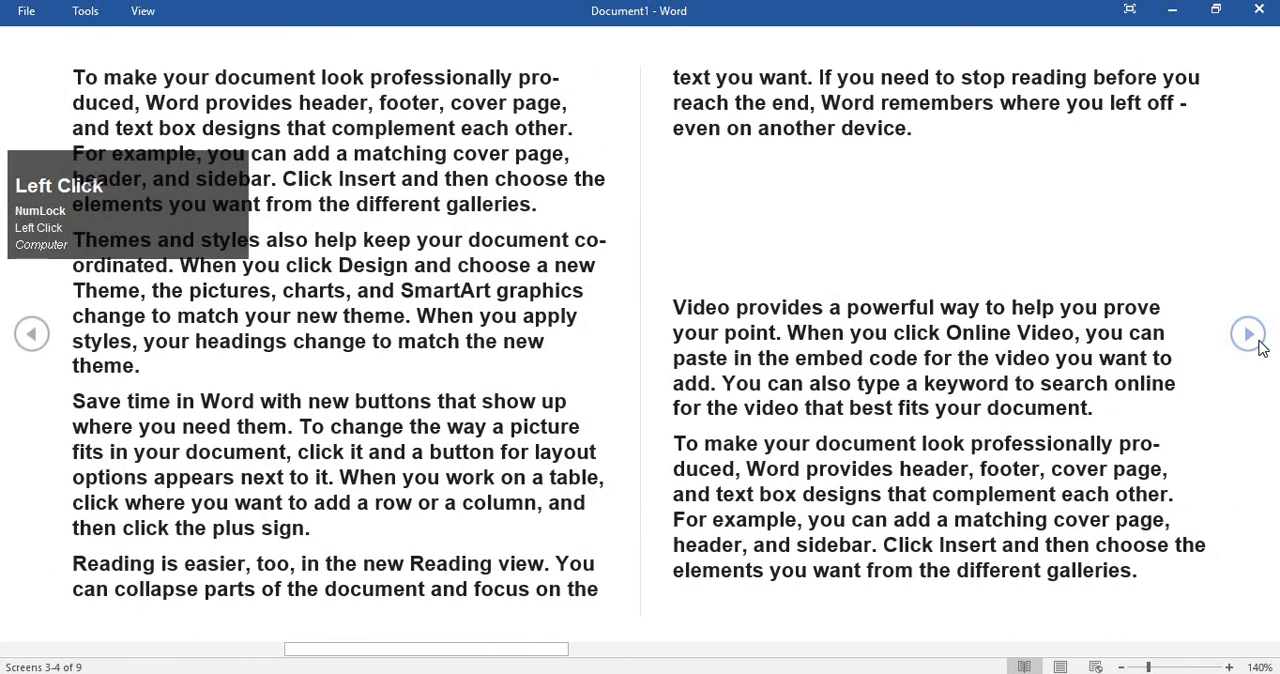
{"action": "left_click", "coordinate": [1258, 342]}
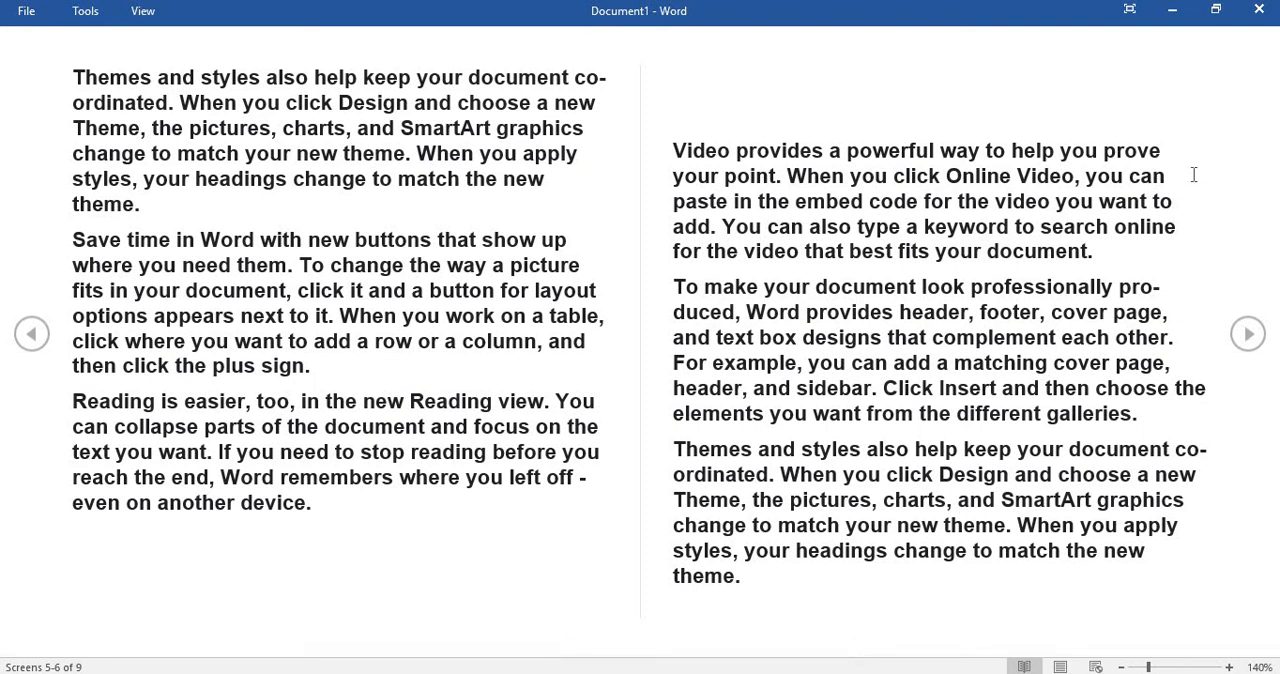
Page forward through the remaining Read Mode screens to the end of the document, and return to screens 1-2.
{"action": "left_click", "coordinate": [1262, 338]}
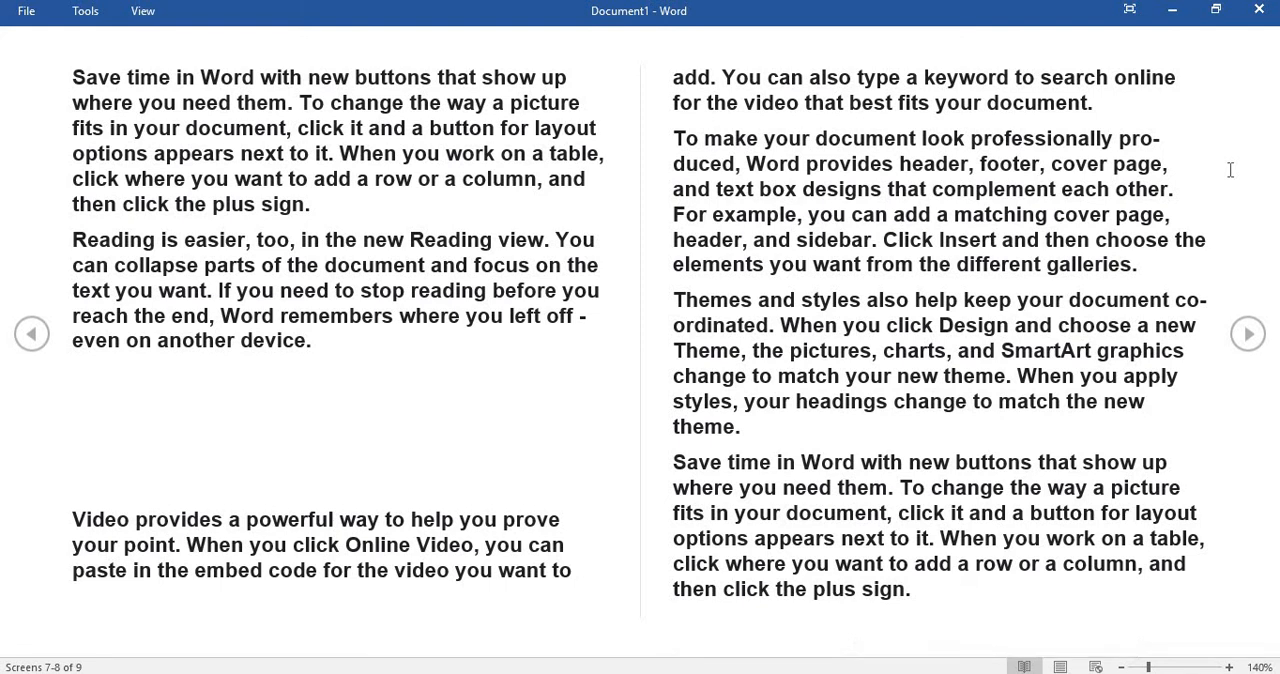
{"action": "left_click", "coordinate": [1250, 334]}
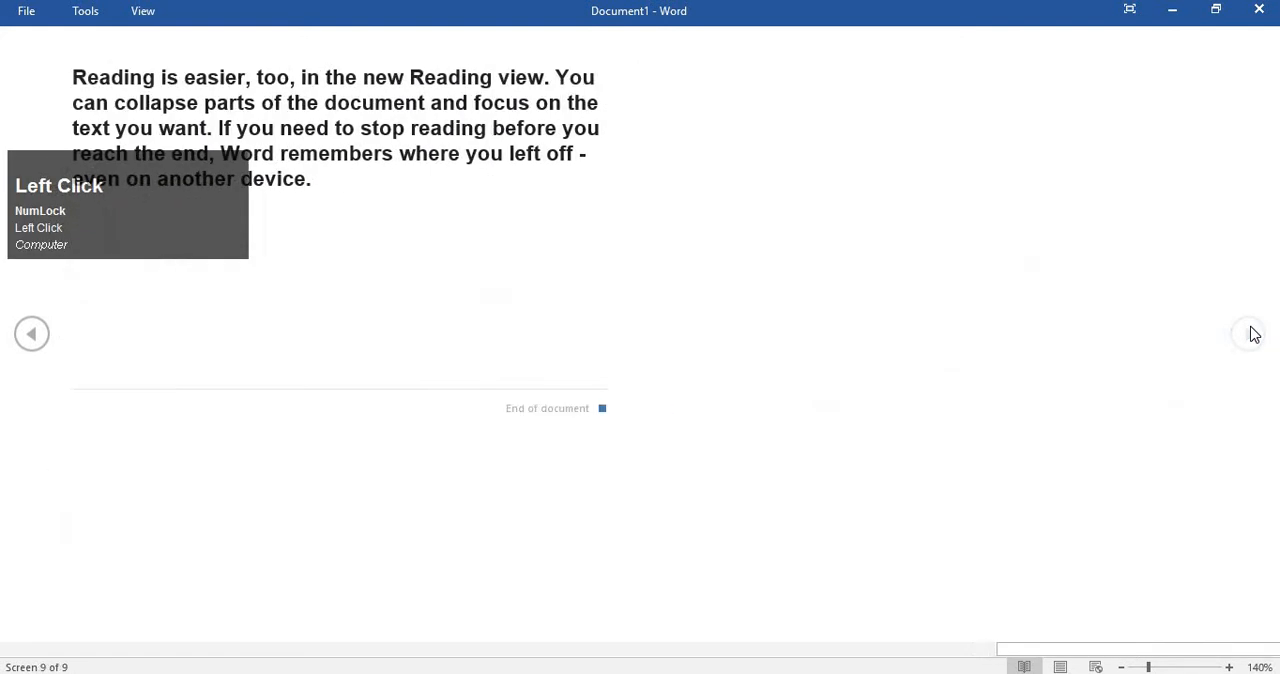
{"action": "left_click", "coordinate": [24, 348]}
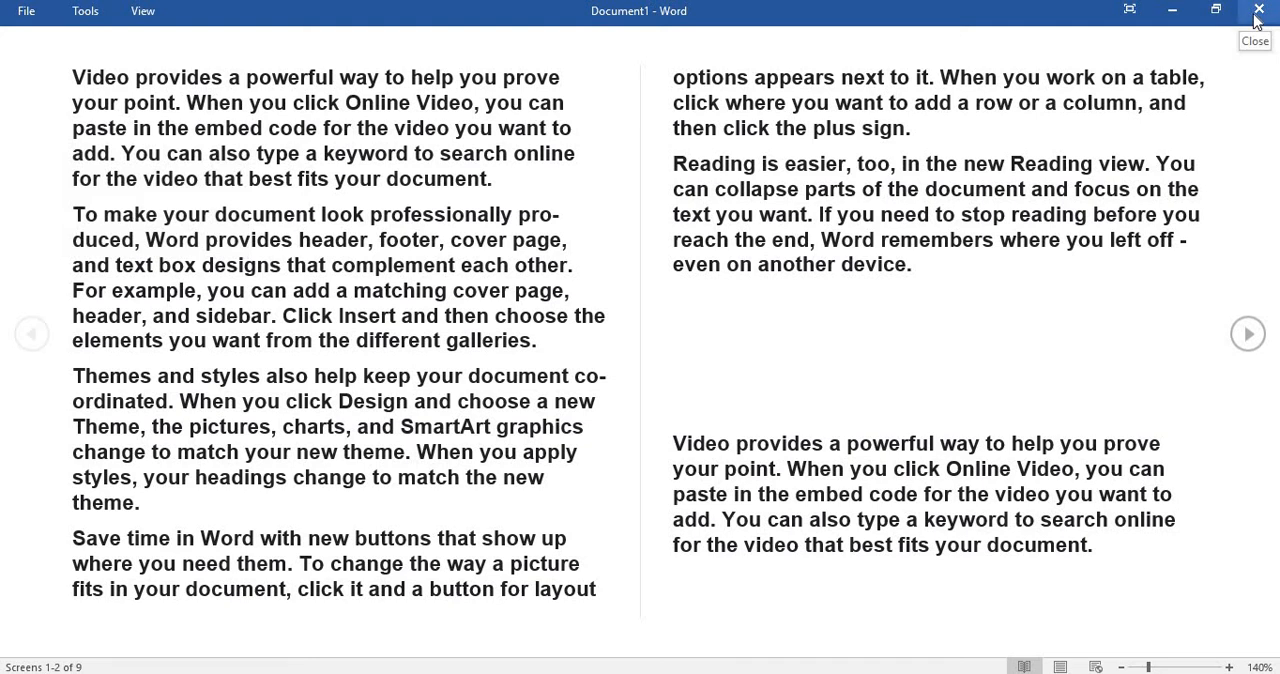
Leave Read Mode and return to Print Layout, keeping Document1 open.
{"action": "left_click", "coordinate": [1257, 20]}
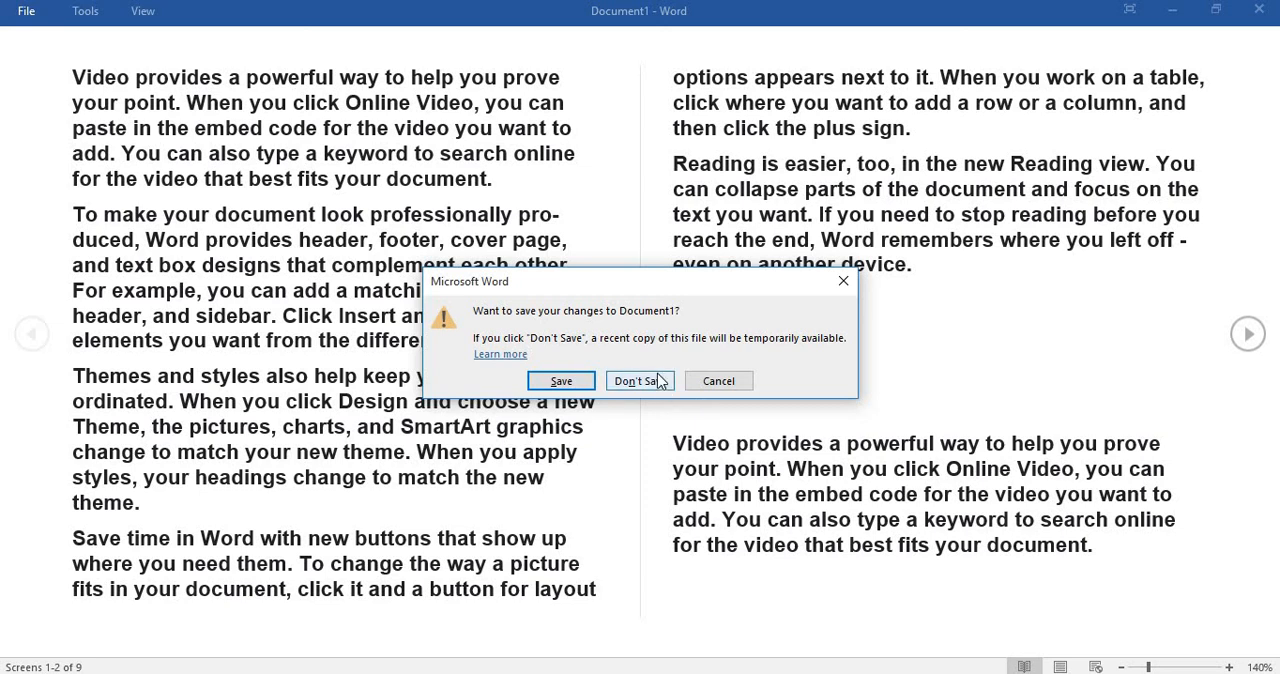
{"action": "left_click", "coordinate": [726, 386]}
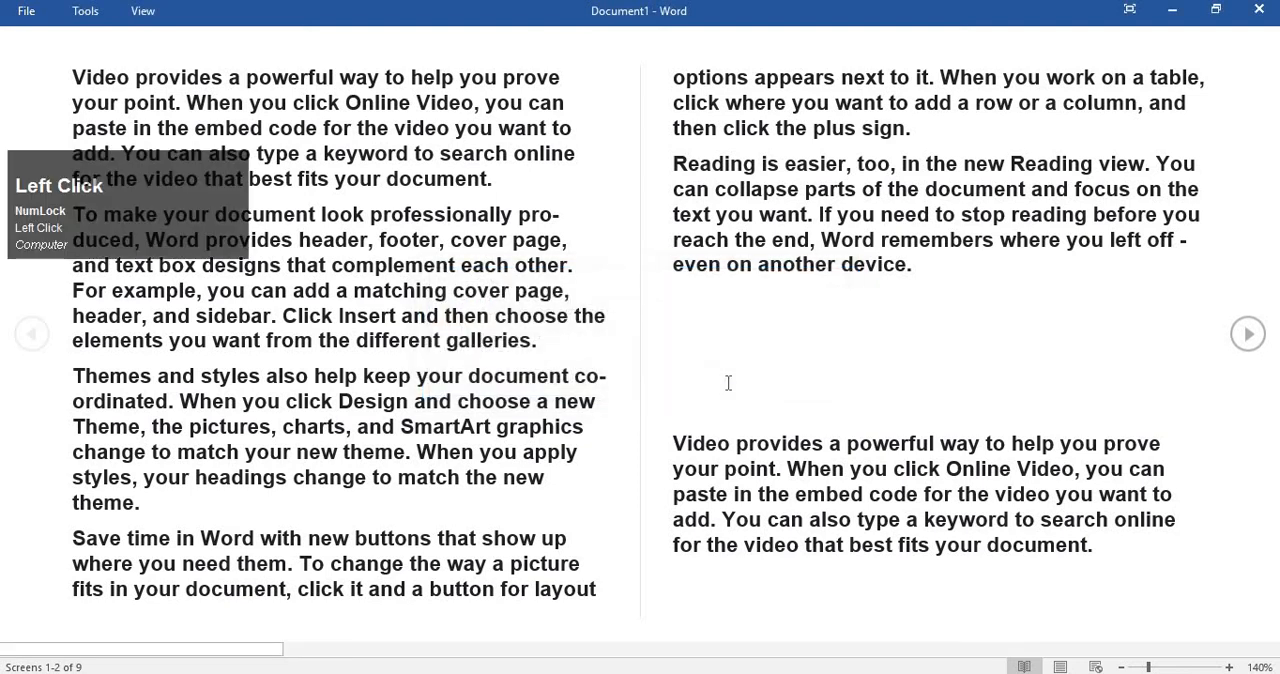
{"action": "key", "text": "Escape"}
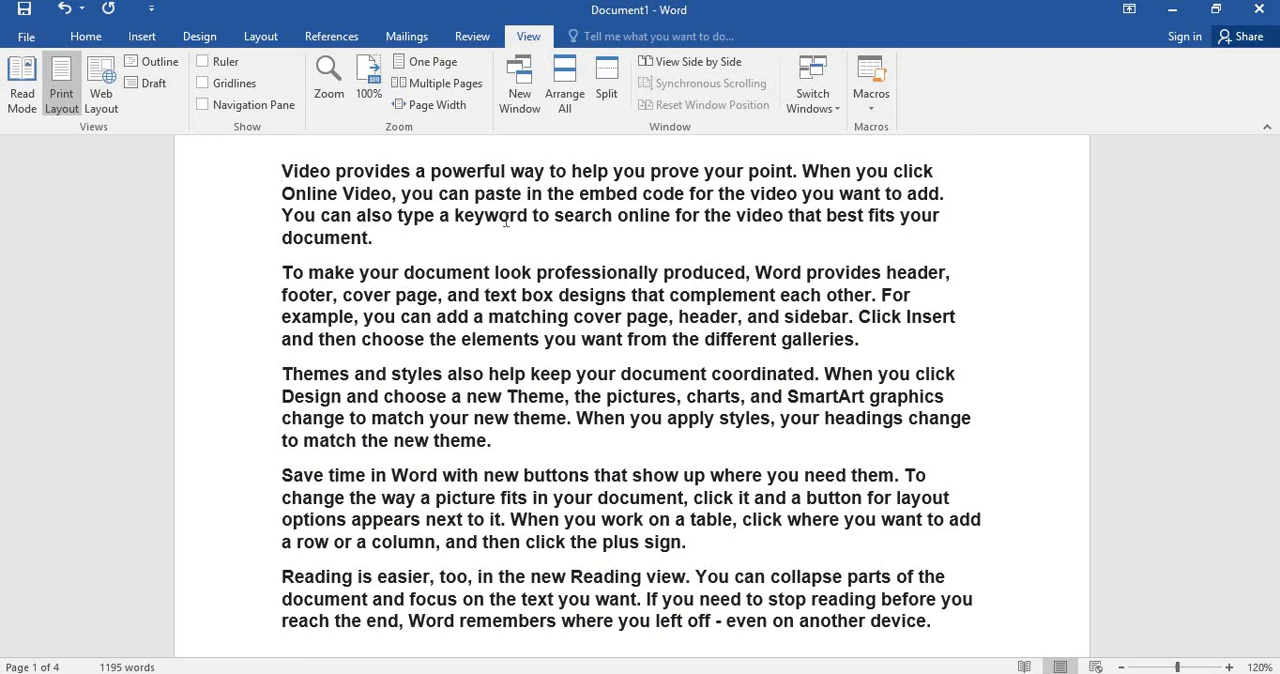
Look over the transition from page 1 to page 2 in Print Layout, and return to the beginning of the document.
{"action": "scroll", "coordinate": [502, 307], "scroll_direction": "up", "scroll_amount": 1}
{"action": "scroll", "coordinate": [502, 307], "scroll_direction": "down", "scroll_amount": 5}
{"action": "left_click", "coordinate": [502, 307]}
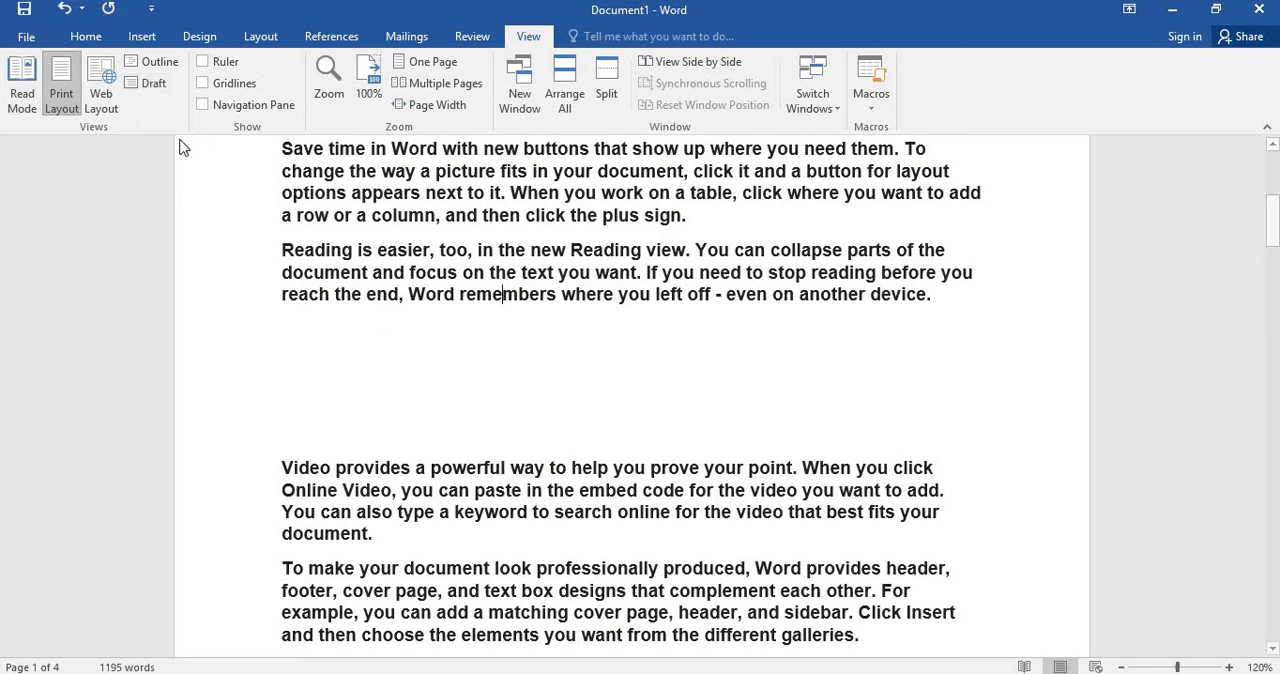
{"action": "scroll", "coordinate": [422, 300], "scroll_direction": "up", "scroll_amount": 5}
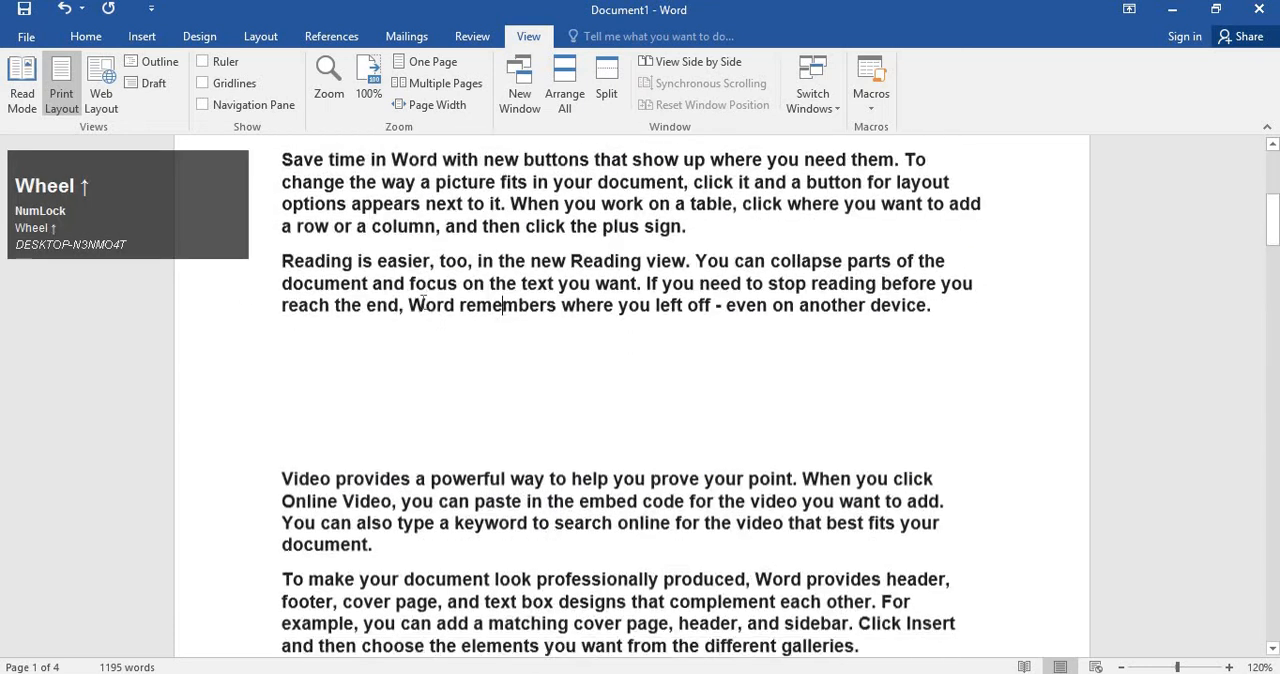
{"action": "scroll", "coordinate": [422, 300], "scroll_direction": "up", "scroll_amount": 3}
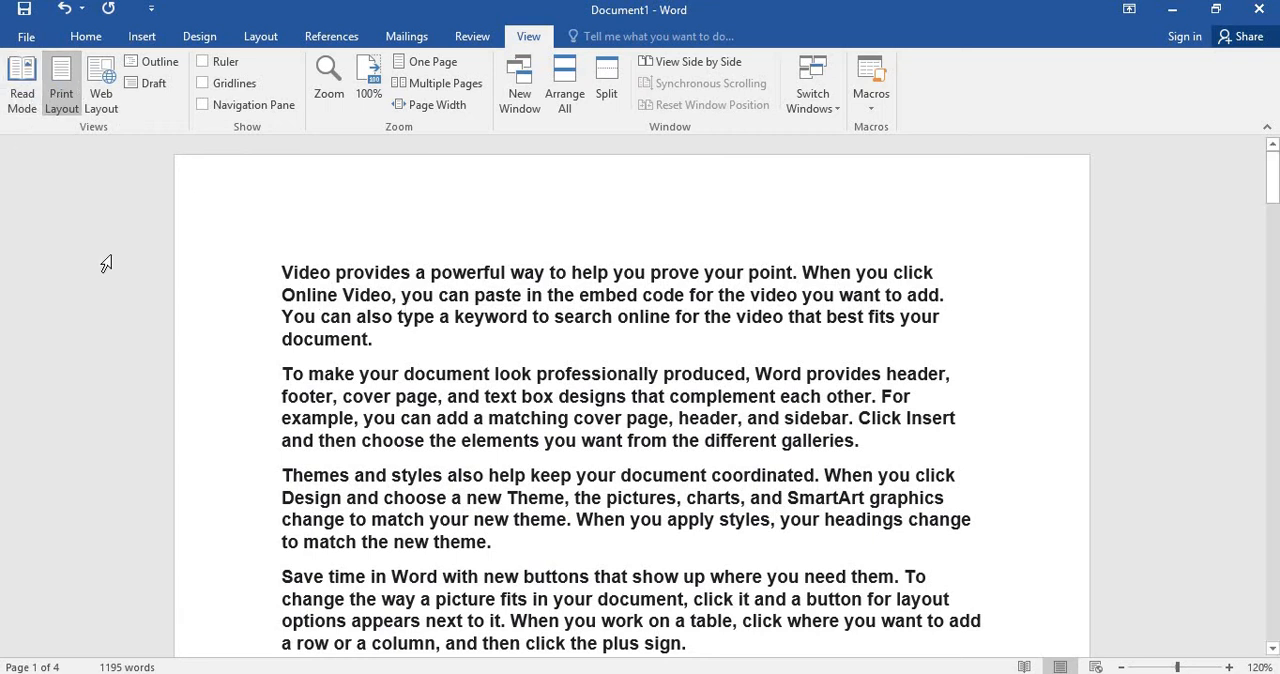
Display the document in Web Layout and look through it to the end and back to the beginning.
{"action": "left_click", "coordinate": [73, 102]}
{"action": "left_click", "coordinate": [103, 100]}
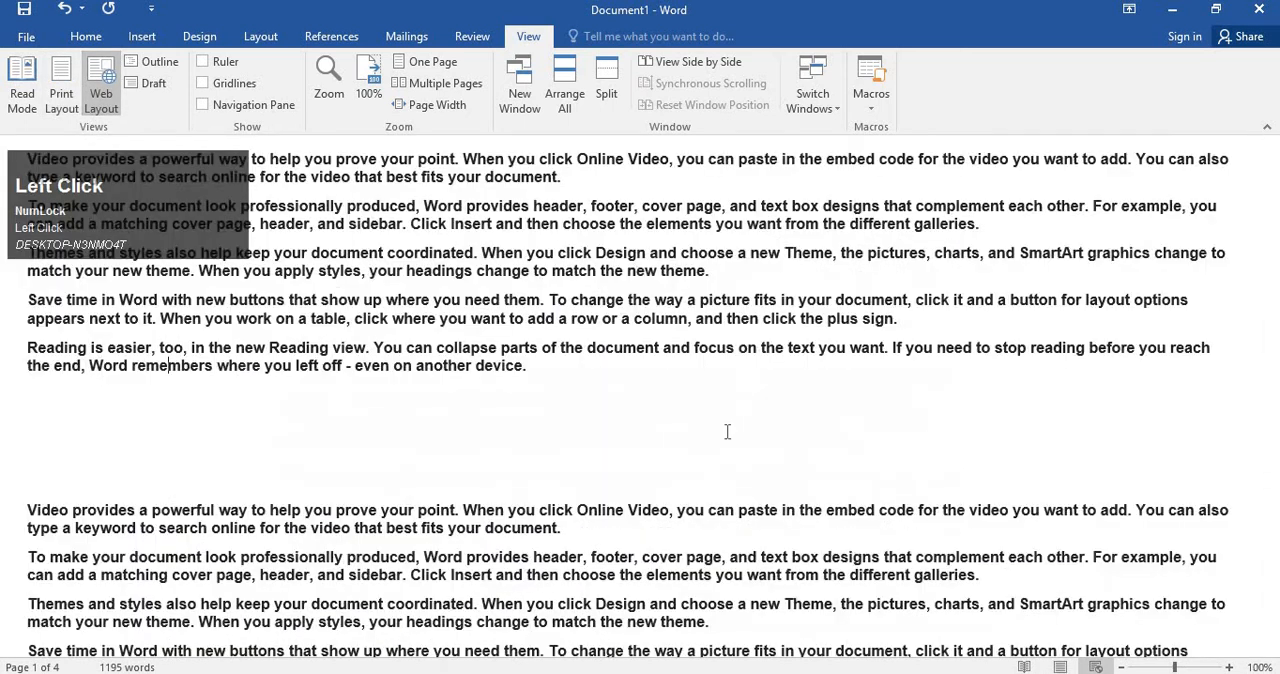
{"action": "scroll", "coordinate": [596, 500], "scroll_direction": "down", "scroll_amount": 15}
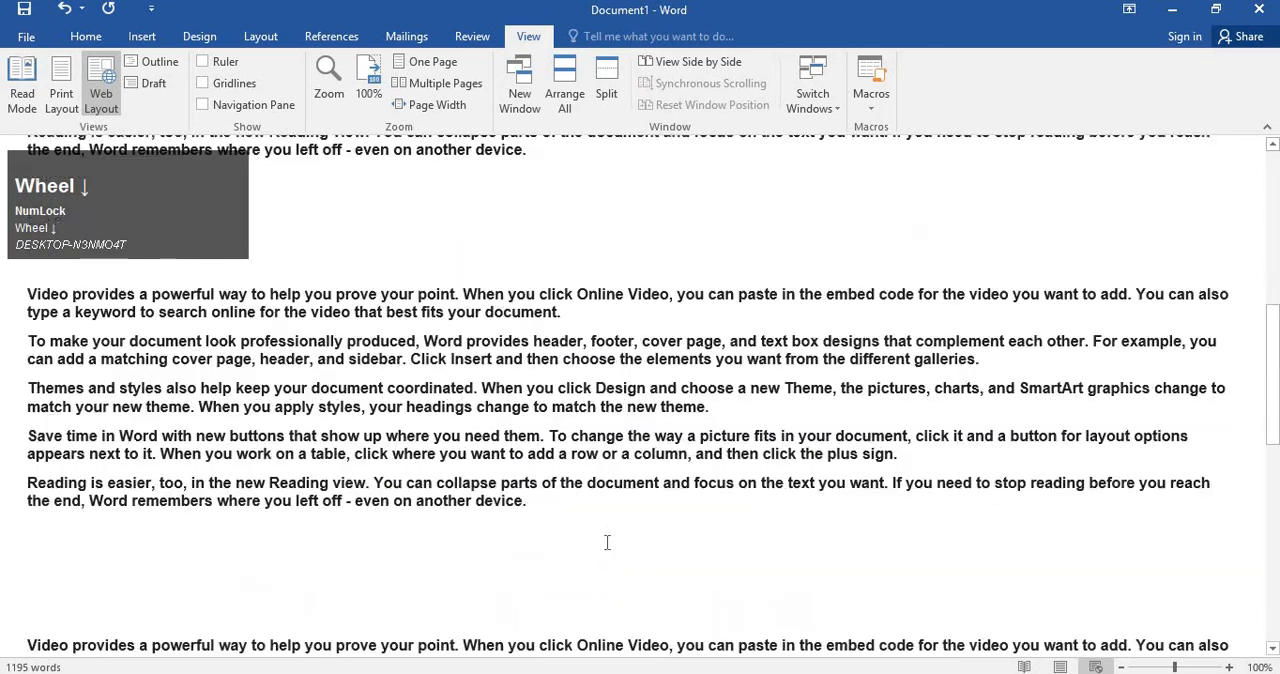
{"action": "scroll", "coordinate": [607, 548], "scroll_direction": "down", "scroll_amount": 5}
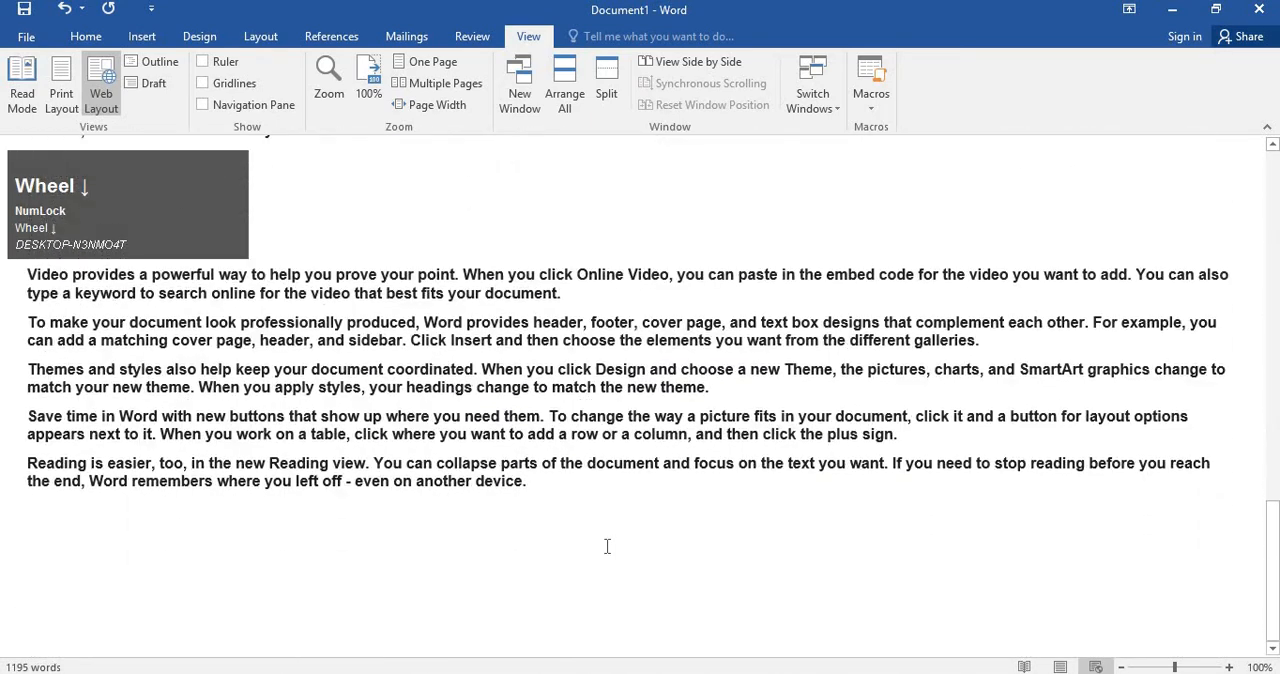
{"action": "scroll", "coordinate": [609, 545], "scroll_direction": "up", "scroll_amount": 1}
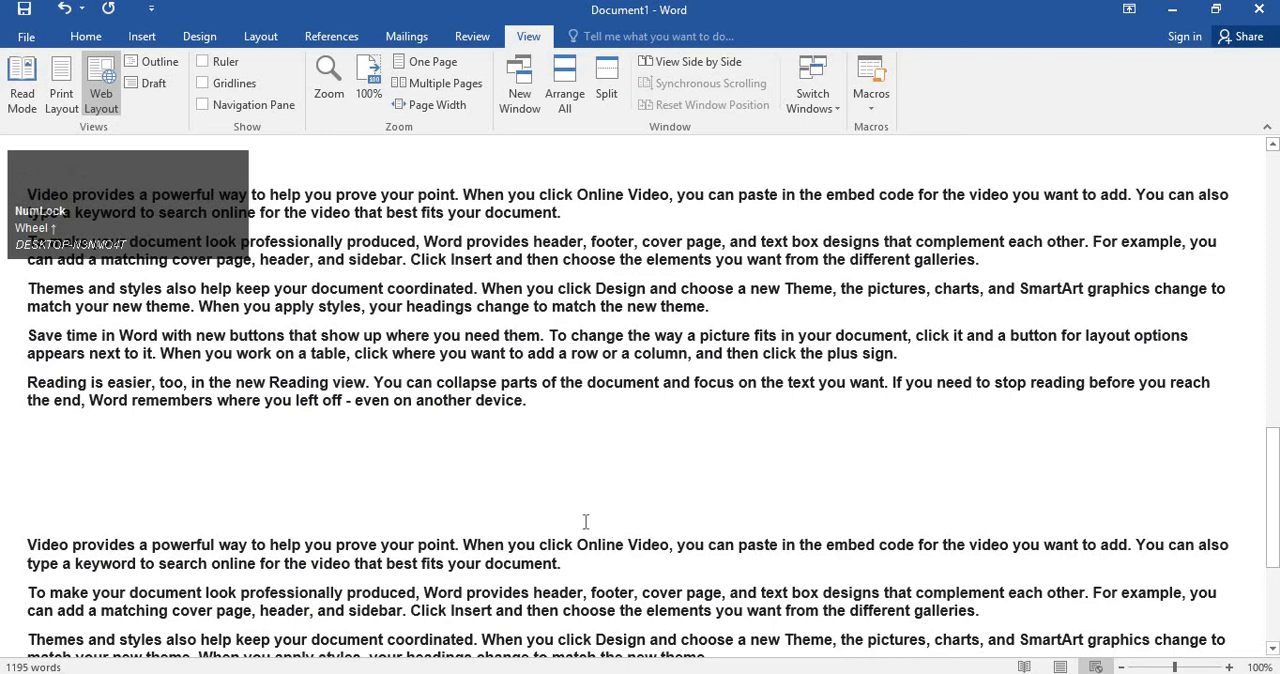
{"action": "scroll", "coordinate": [600, 535], "scroll_direction": "up", "scroll_amount": 3}
{"action": "scroll", "coordinate": [585, 520], "scroll_direction": "up", "scroll_amount": 18}
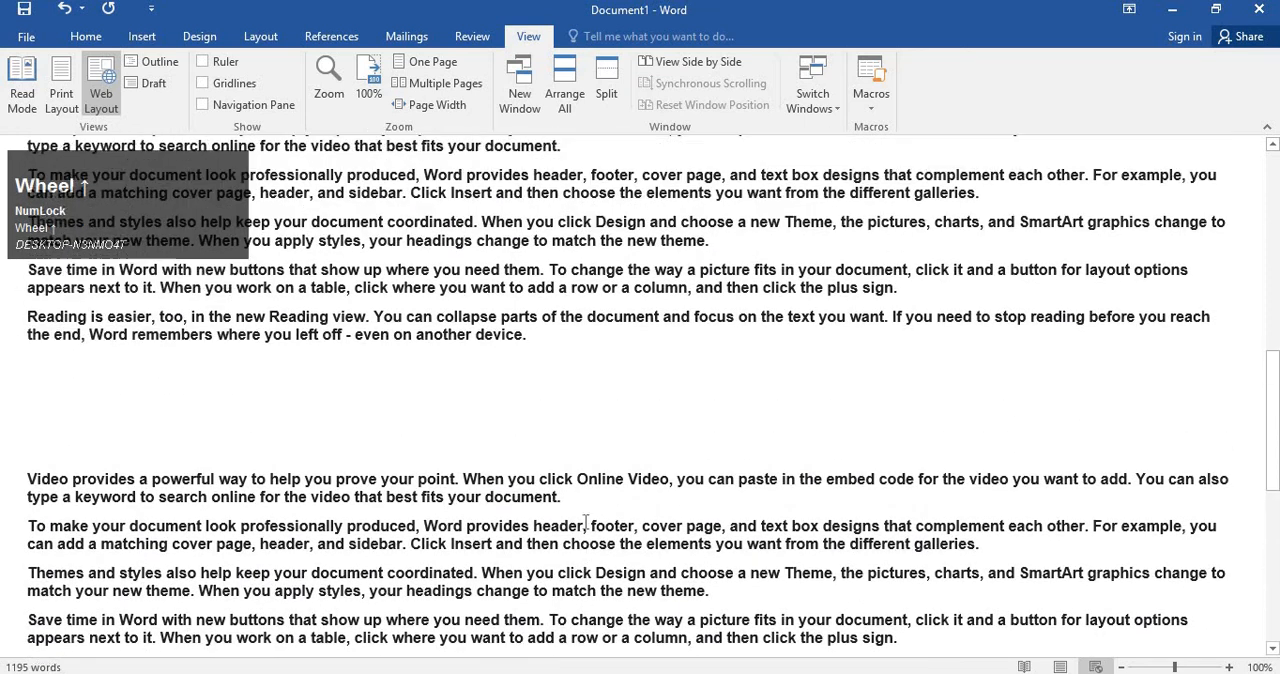
{"action": "scroll", "coordinate": [586, 522], "scroll_direction": "up", "scroll_amount": 12}
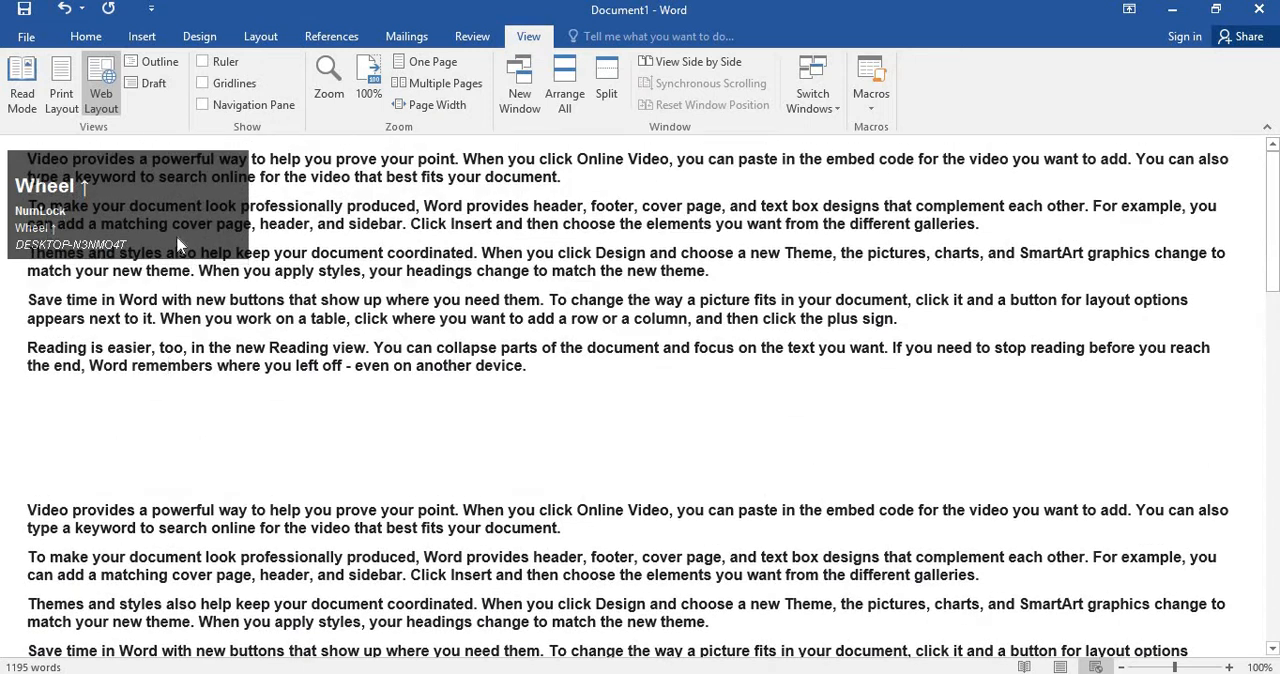
{"action": "left_click_drag", "start_coordinate": [168, 206], "coordinate": [168, 436]}
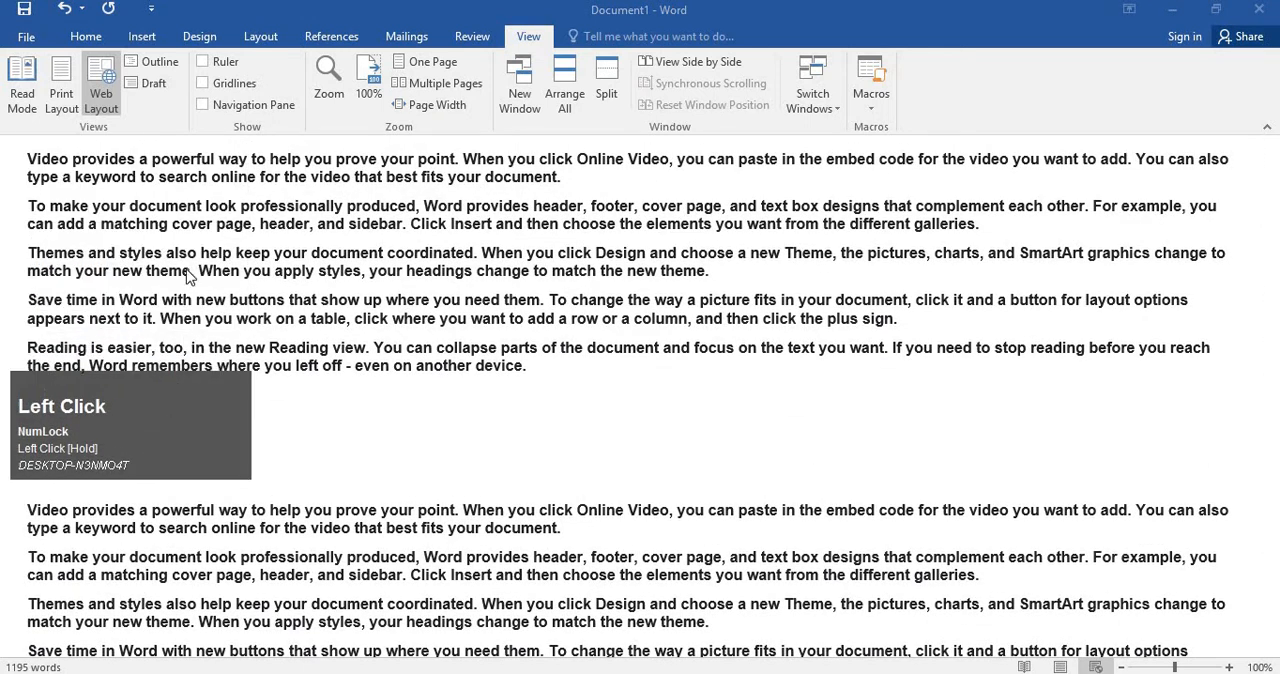
Display the document in Outline view, look through its bulleted paragraphs, and close the view.
{"action": "left_click", "coordinate": [158, 64]}
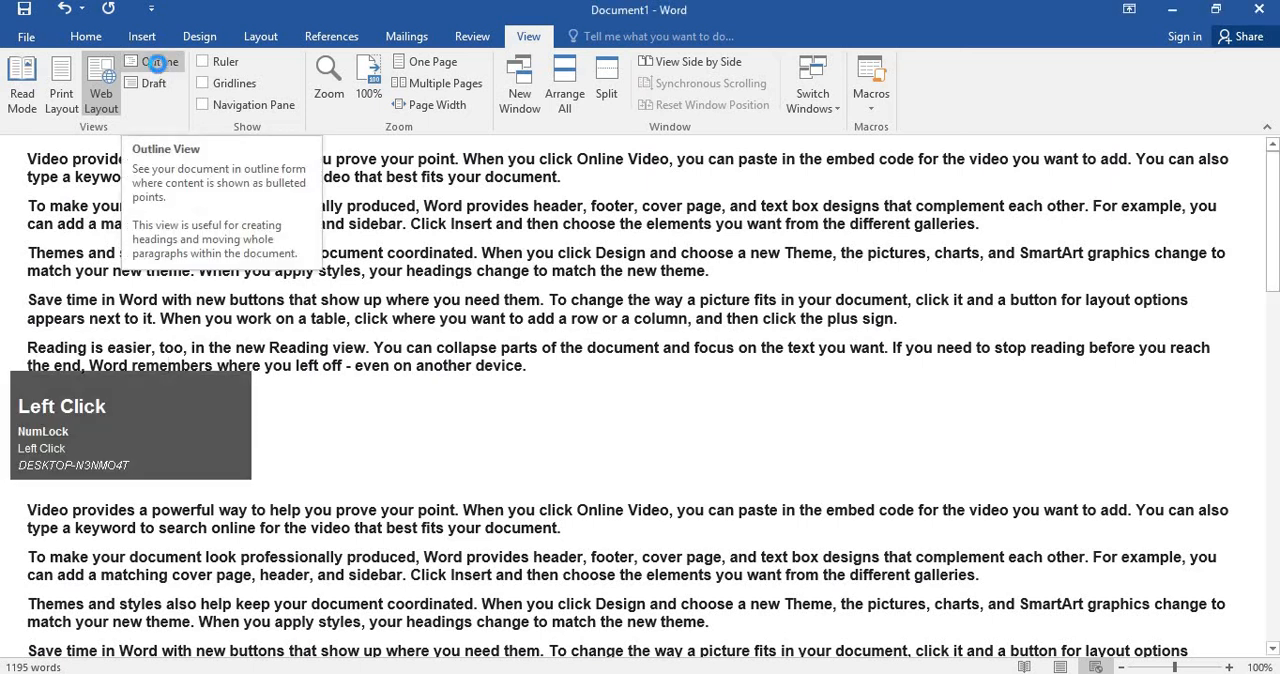
{"action": "scroll", "coordinate": [615, 403], "scroll_direction": "up", "scroll_amount": 1}
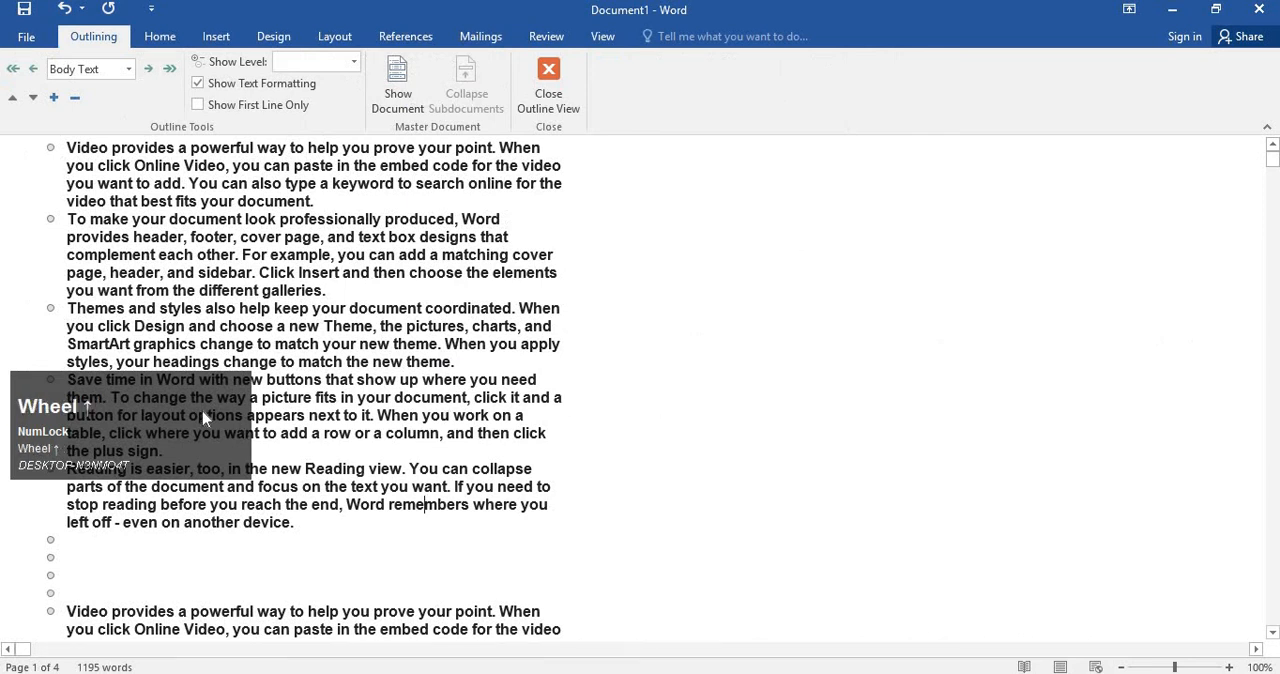
{"action": "left_click_drag", "start_coordinate": [203, 411], "coordinate": [1185, 240]}
{"action": "scroll", "coordinate": [471, 399], "scroll_direction": "up", "scroll_amount": 1}
{"action": "scroll", "coordinate": [471, 399], "scroll_direction": "down", "scroll_amount": 4}
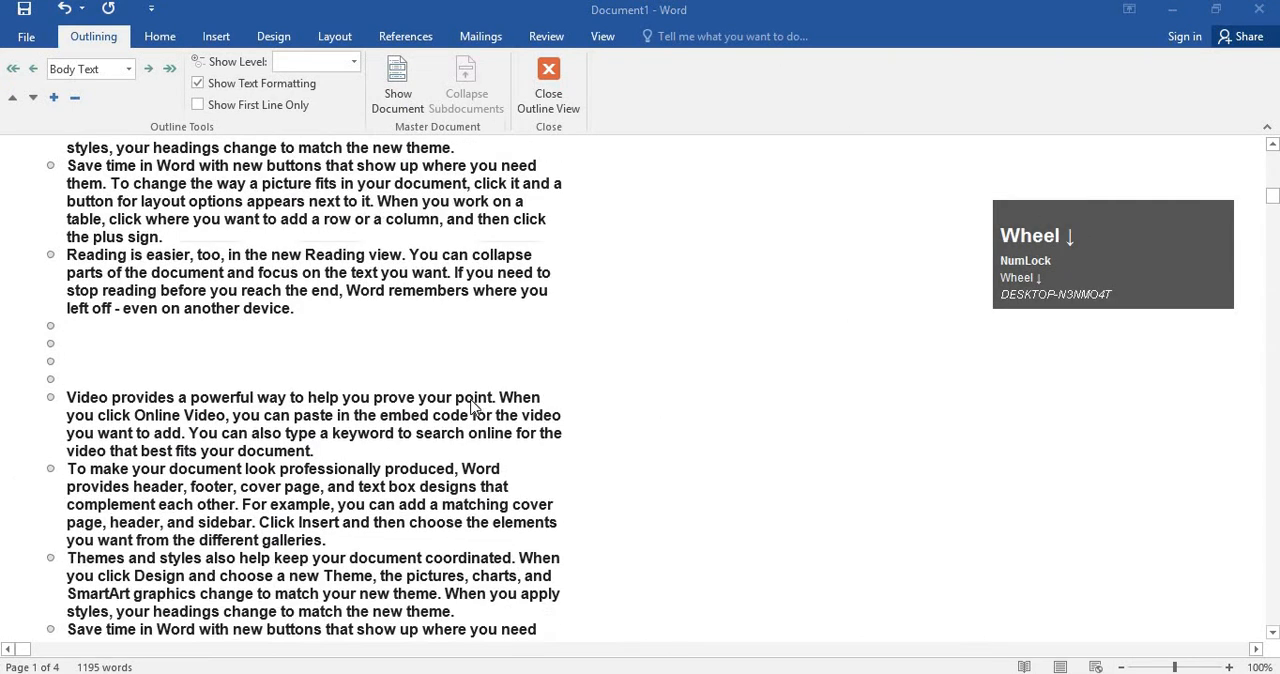
{"action": "scroll", "coordinate": [471, 405], "scroll_direction": "down", "scroll_amount": 15}
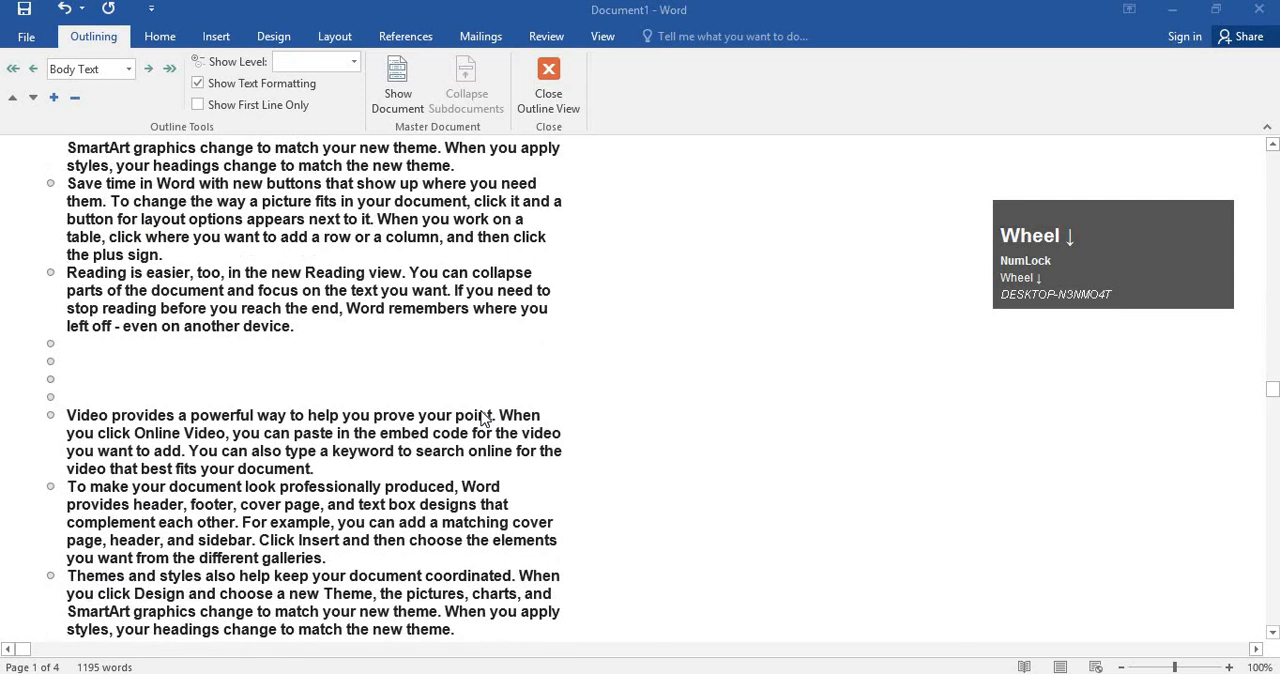
{"action": "scroll", "coordinate": [485, 418], "scroll_direction": "up", "scroll_amount": 7}
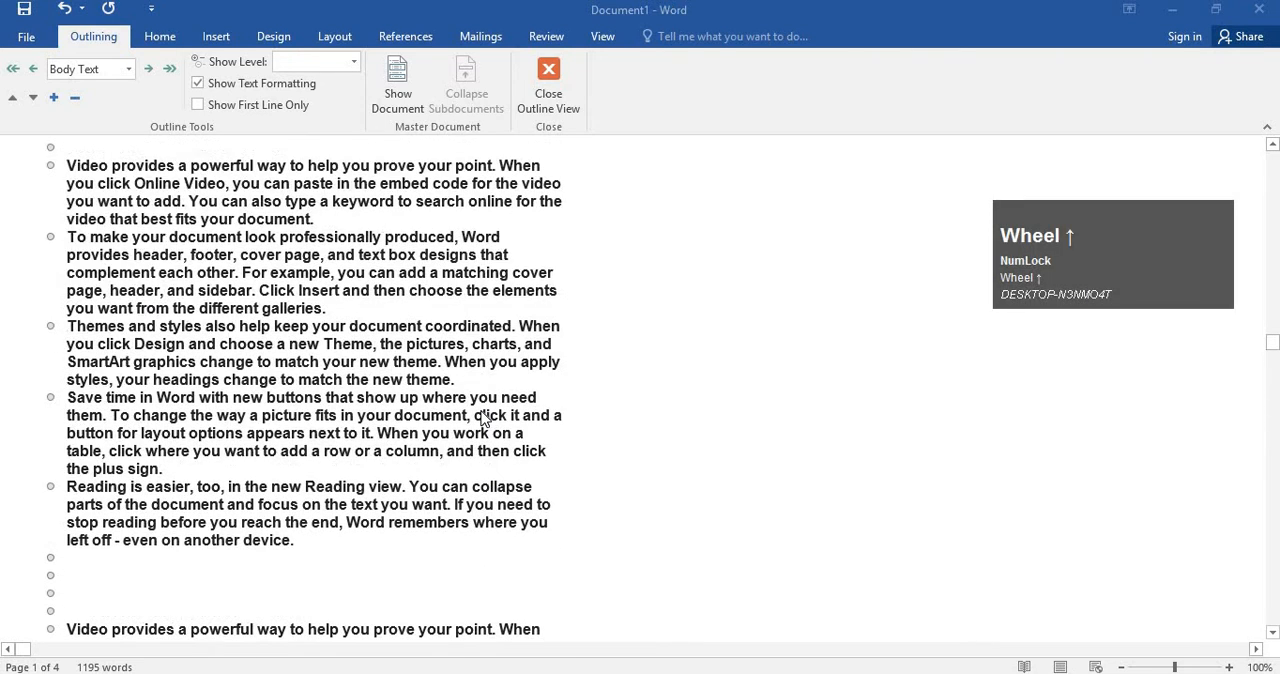
{"action": "scroll", "coordinate": [485, 418], "scroll_direction": "up", "scroll_amount": 4}
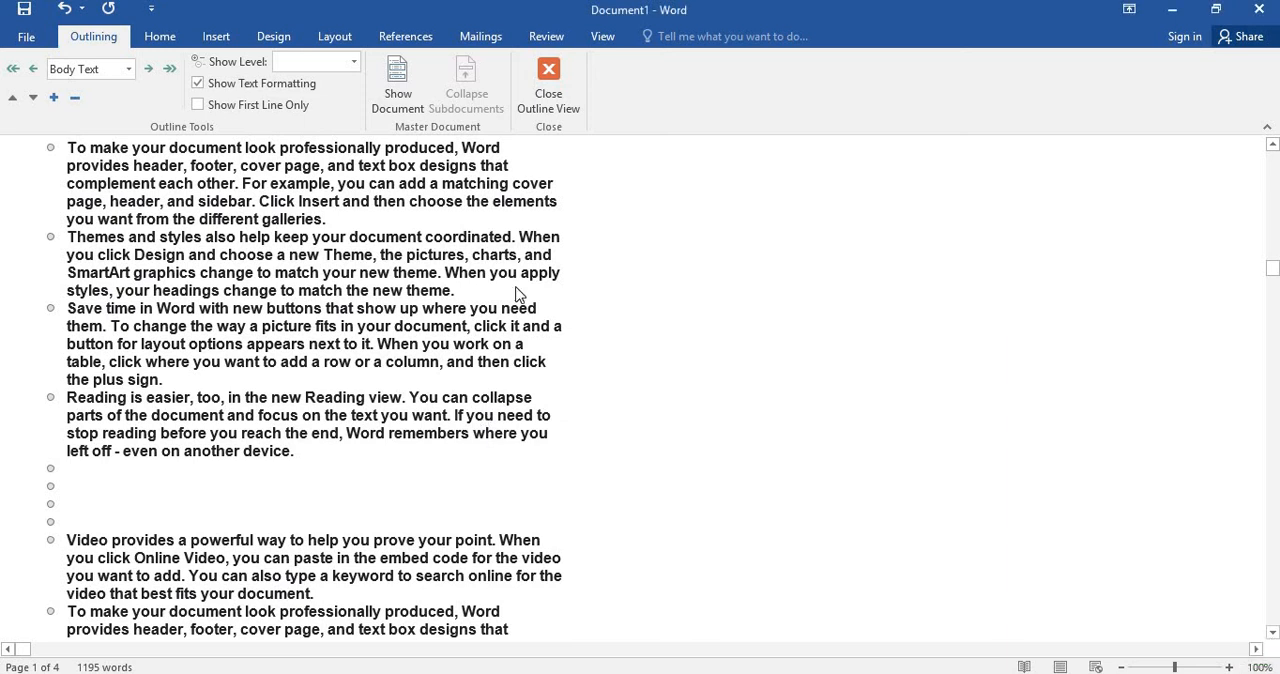
{"action": "scroll", "coordinate": [519, 294], "scroll_direction": "up", "scroll_amount": 3}
{"action": "left_click", "coordinate": [548, 88]}
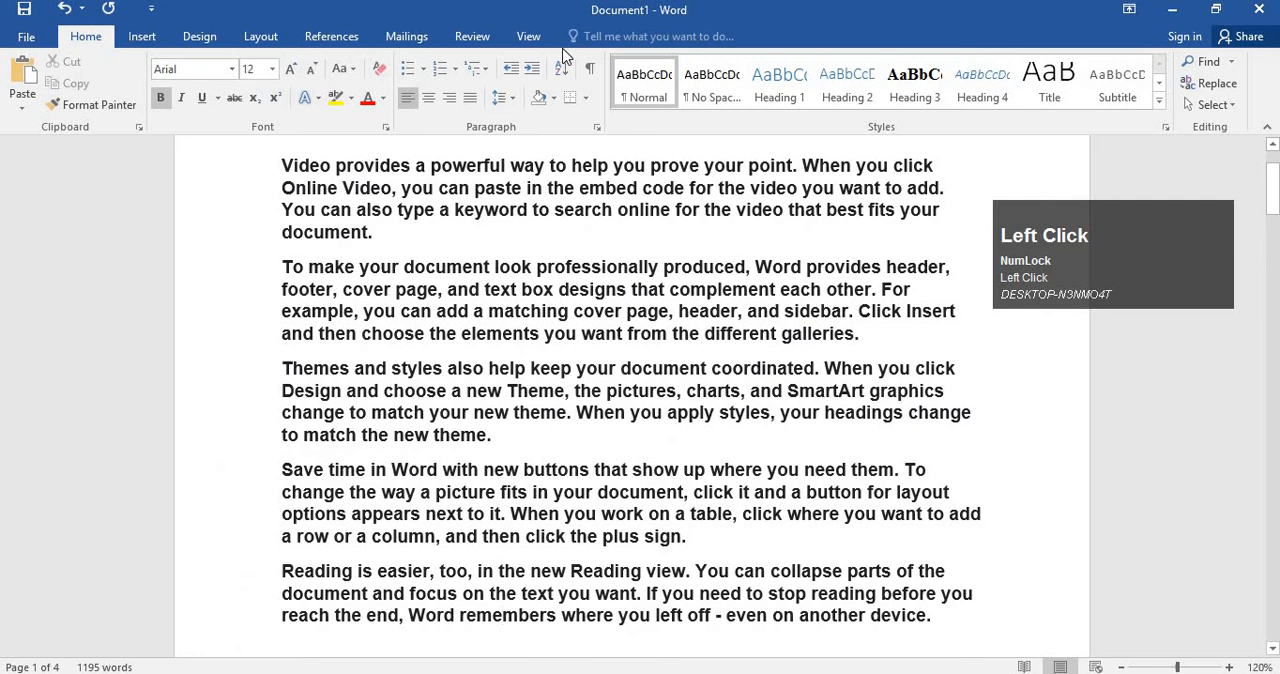
Place the cursor in the second paragraph and show the ruler.
{"action": "left_click", "coordinate": [528, 36]}
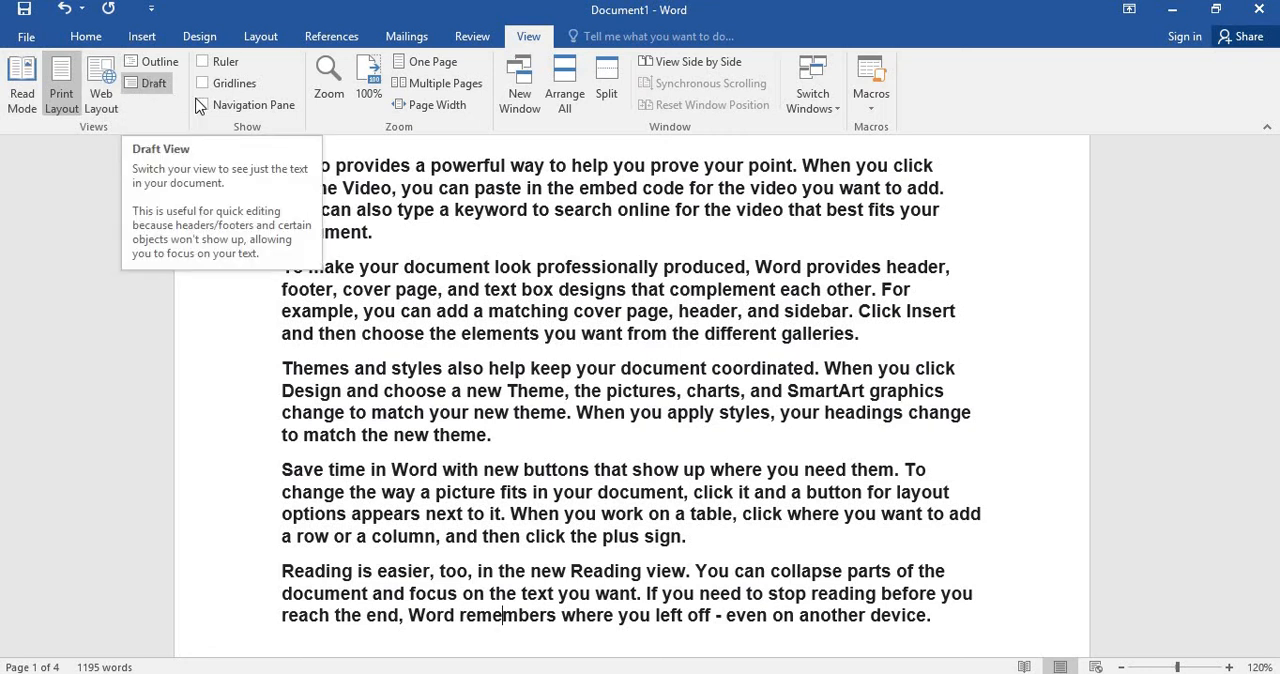
{"action": "left_click", "coordinate": [492, 300]}
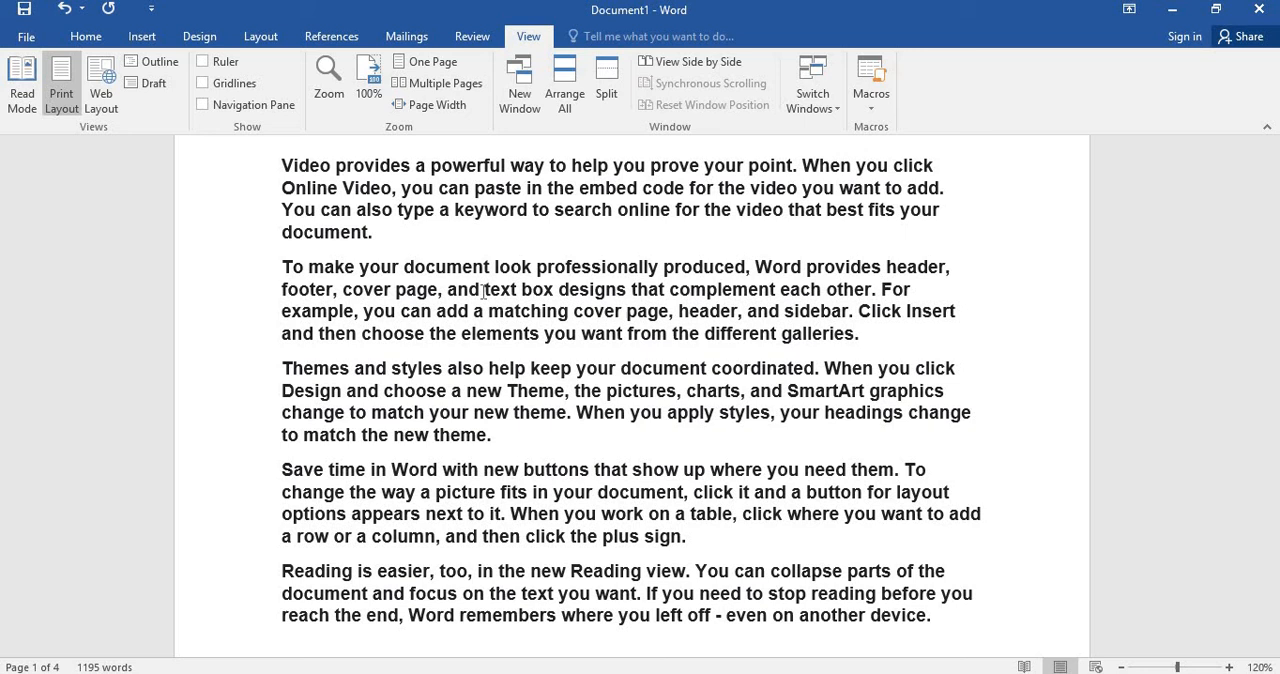
{"action": "left_click", "coordinate": [202, 61]}
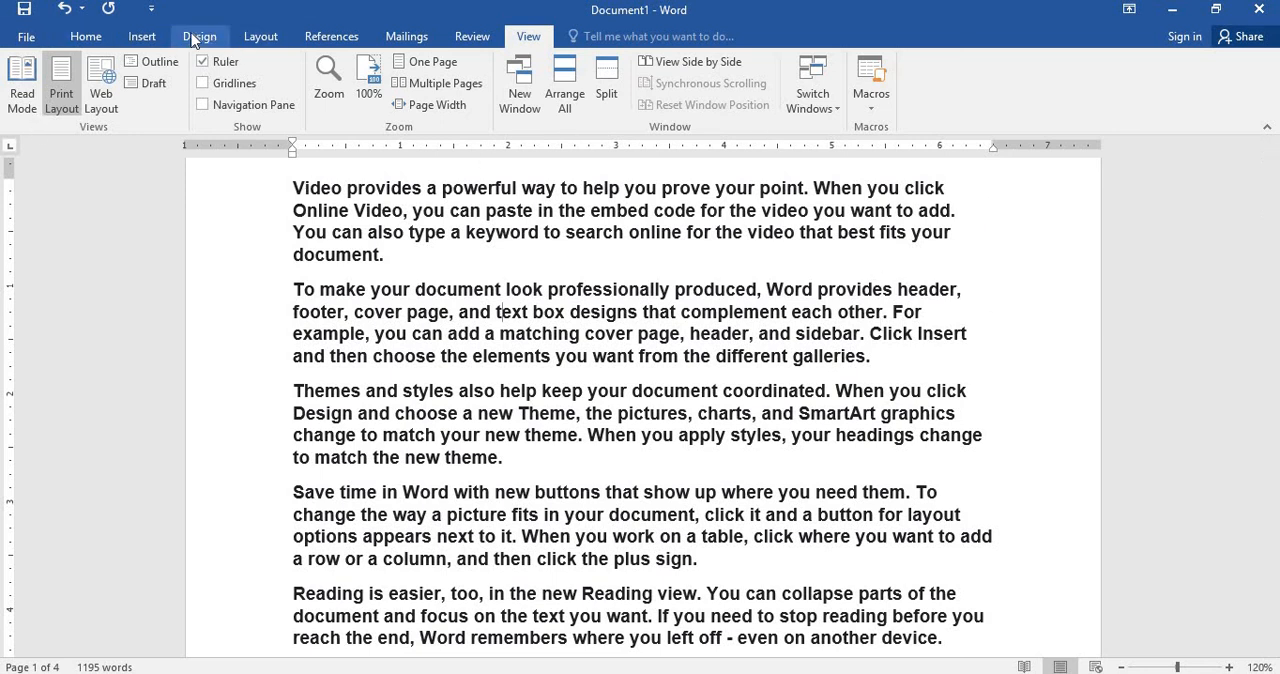
Apply the Narrow margin preset, with 0.5" on all sides, to the document.
{"action": "left_click", "coordinate": [158, 38]}
{"action": "left_click", "coordinate": [200, 38]}
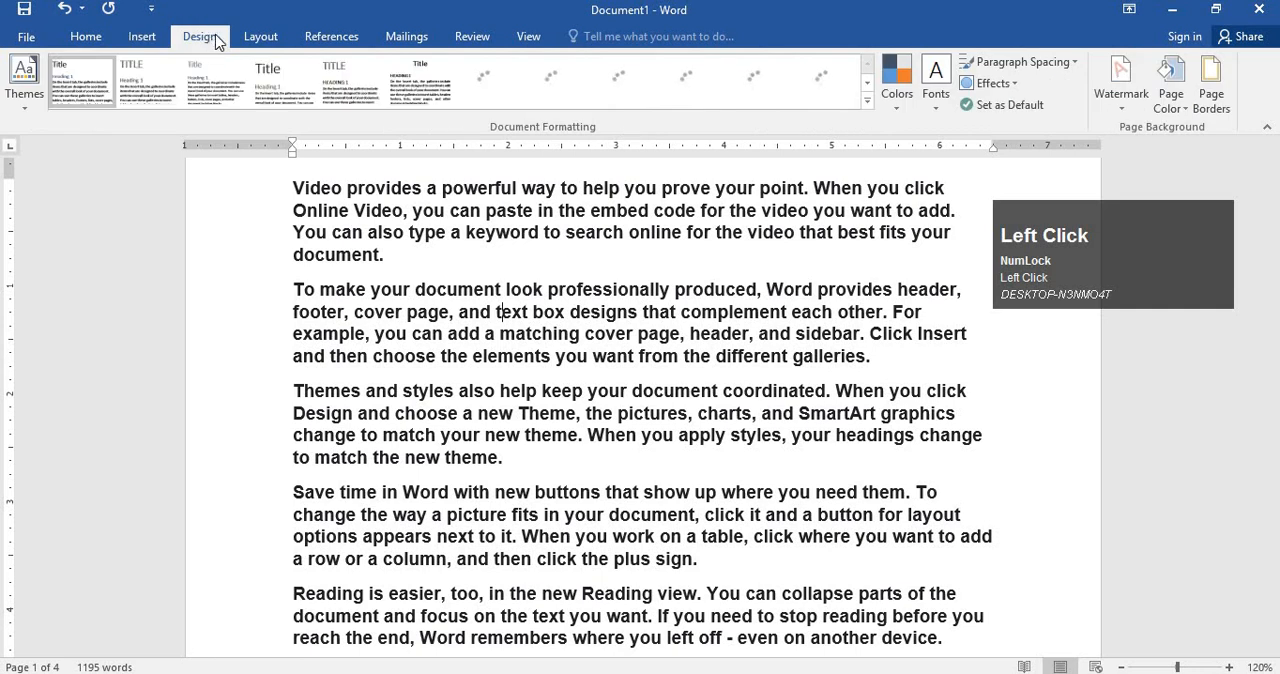
{"action": "left_click", "coordinate": [262, 37]}
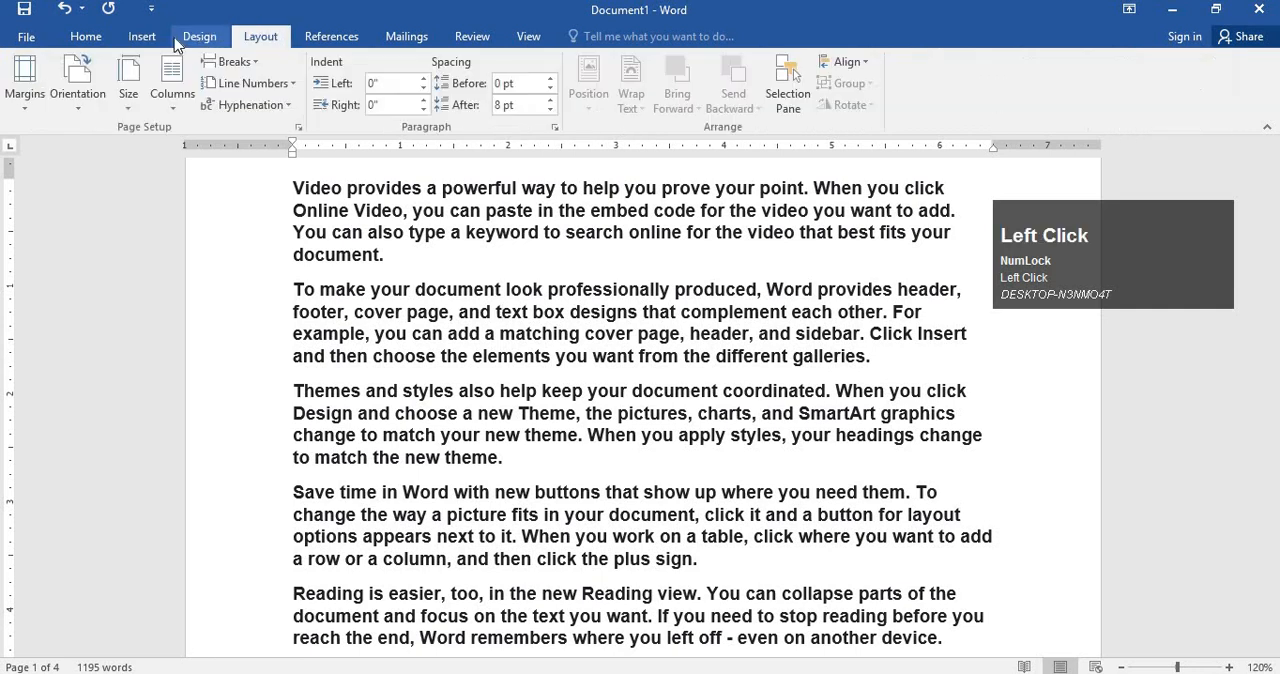
{"action": "left_click", "coordinate": [22, 90]}
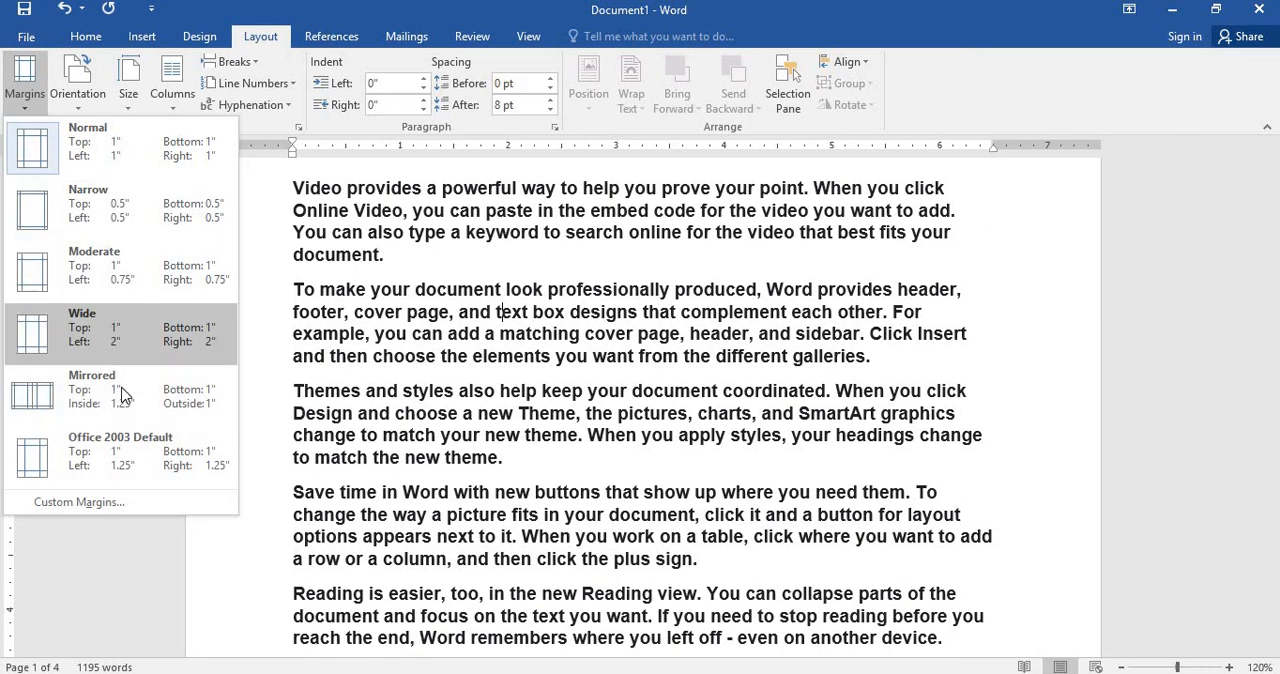
{"action": "left_click", "coordinate": [118, 215]}
{"action": "scroll", "coordinate": [264, 275], "scroll_direction": "up", "scroll_amount": 3}
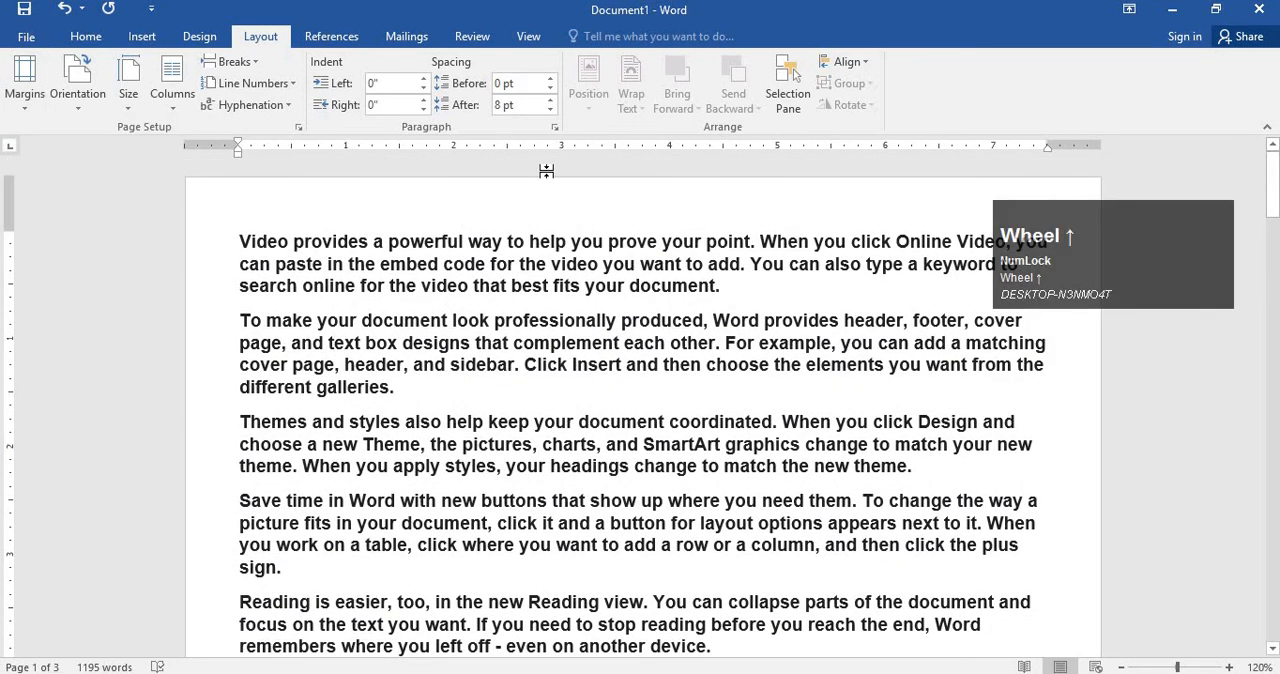
Shift the right page margin on the ruler inward to about 6.4 inches, and move it back out to about 7.6 inches.
{"action": "left_click_drag", "start_coordinate": [1008, 293], "coordinate": [53, 360]}
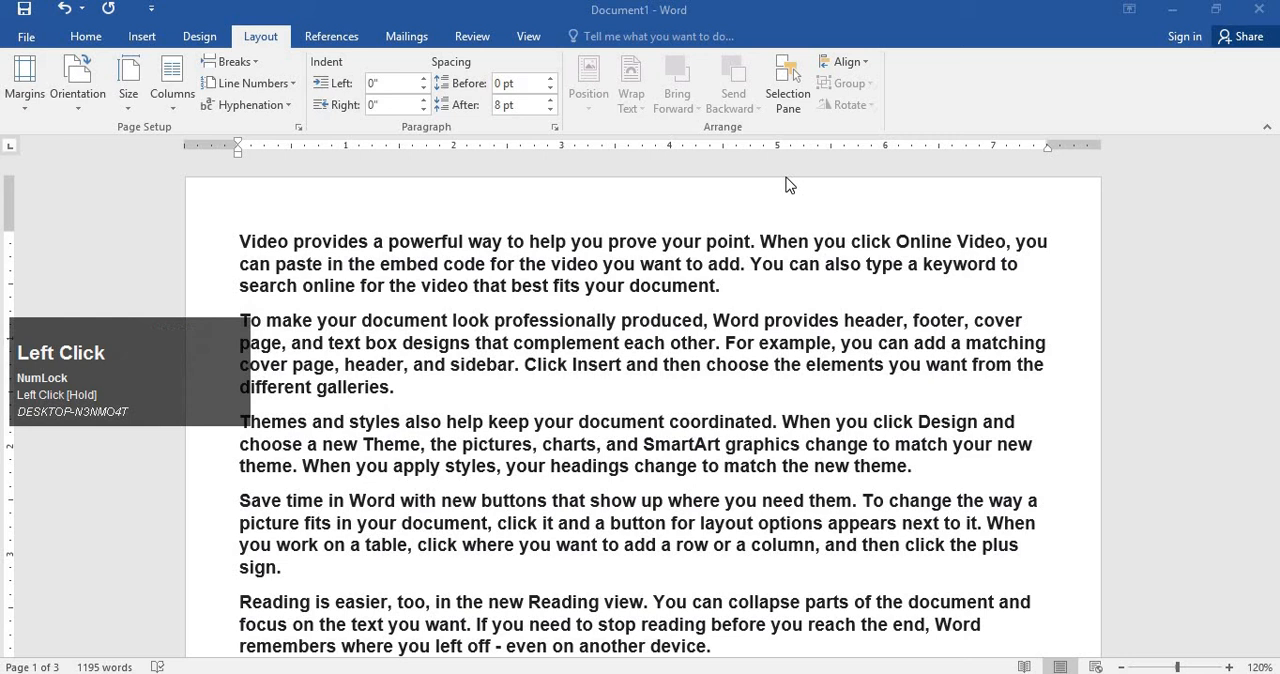
{"action": "left_click", "coordinate": [1048, 145]}
{"action": "left_click", "coordinate": [1048, 146]}
{"action": "mouse_move", "coordinate": [1047, 144]}
{"action": "left_mouse_down"}
{"action": "mouse_move", "coordinate": [1070, 145]}
{"action": "mouse_move", "coordinate": [923, 148]}
{"action": "left_mouse_up"}
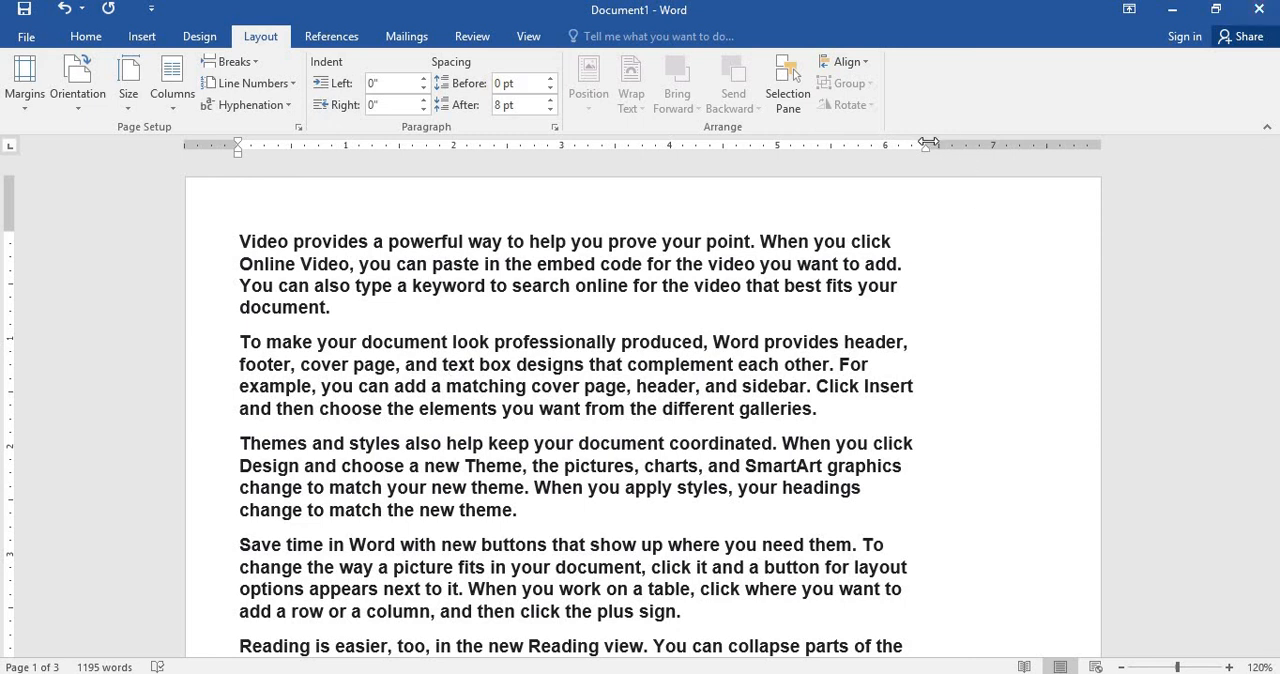
{"action": "left_click_drag", "start_coordinate": [929, 143], "coordinate": [1060, 146]}
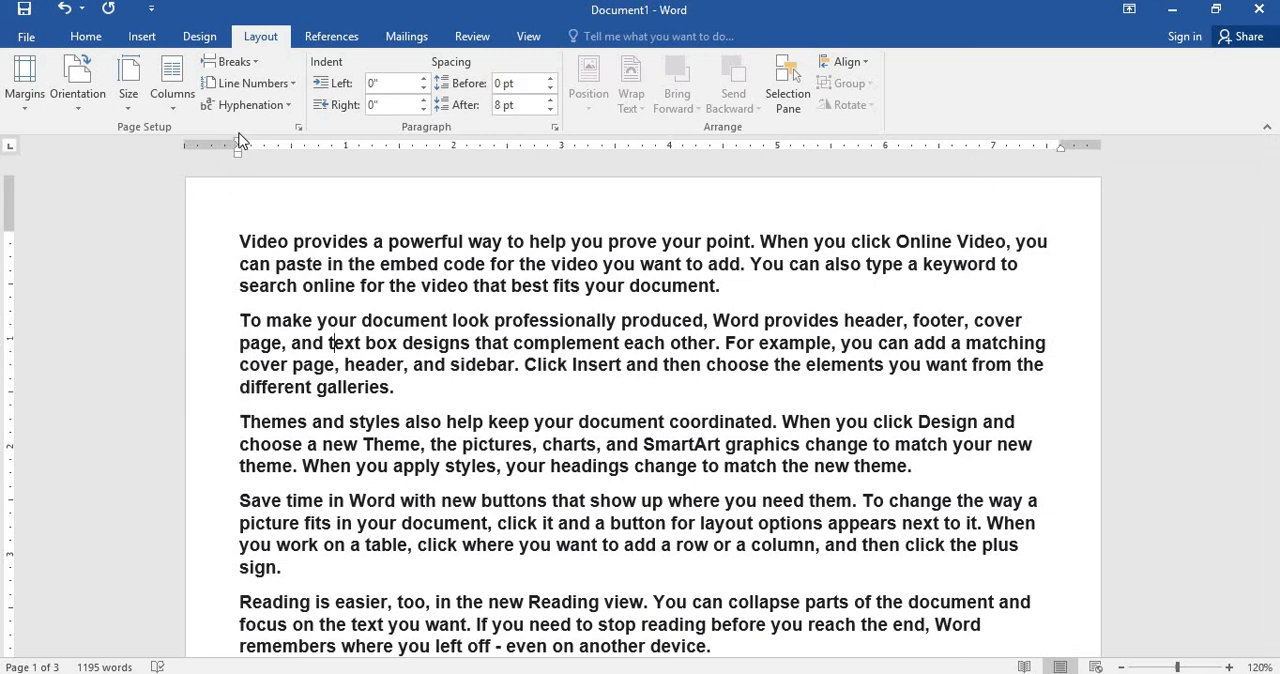
Move the left page margin inward by about 1 inch and indent the second paragraph's first line by about 0.2 inch using the ruler.
{"action": "left_click_drag", "start_coordinate": [240, 143], "coordinate": [346, 152]}
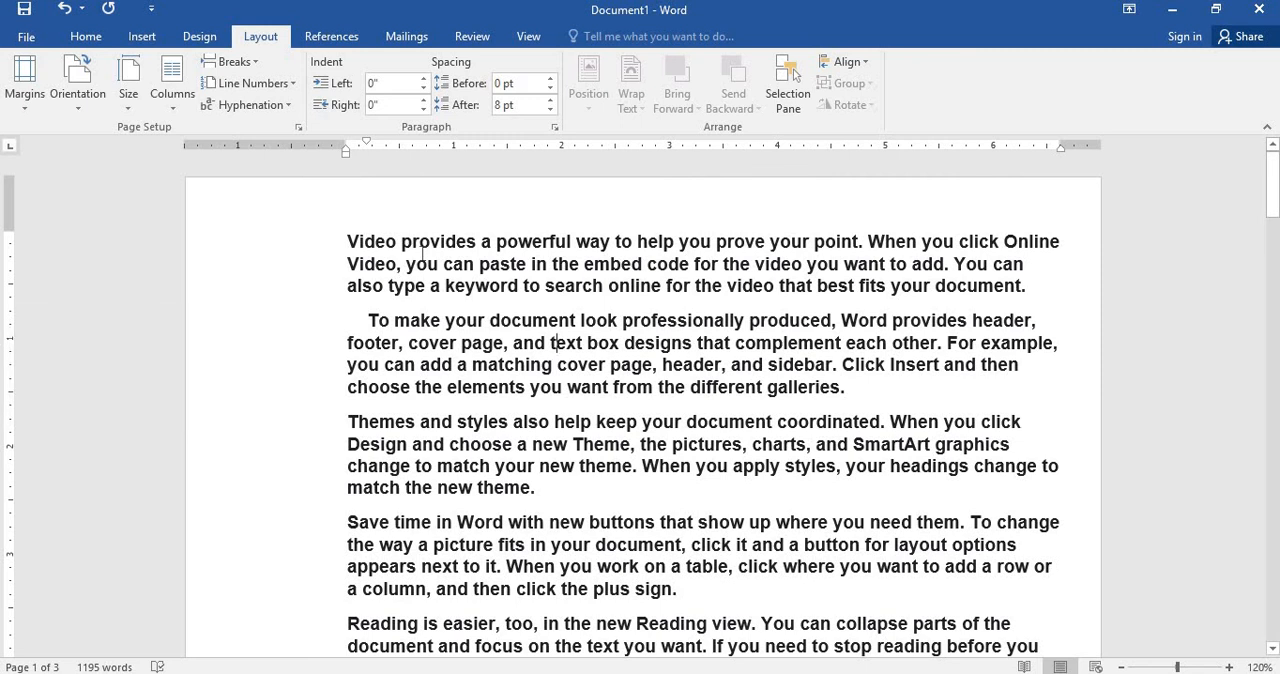
{"action": "scroll", "coordinate": [430, 251], "scroll_direction": "down", "scroll_amount": 3}
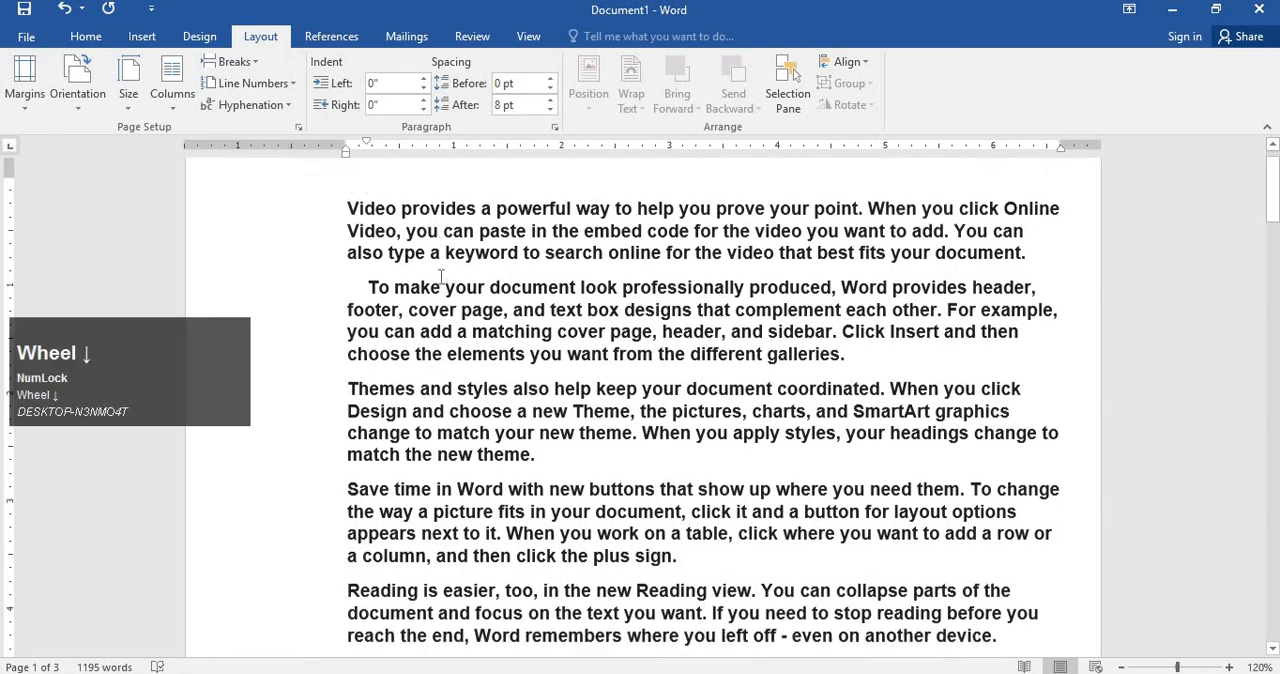
Delete the blank lines between the fifth and sixth paragraphs on the first page.
{"action": "scroll", "coordinate": [441, 331], "scroll_direction": "down", "scroll_amount": 20}
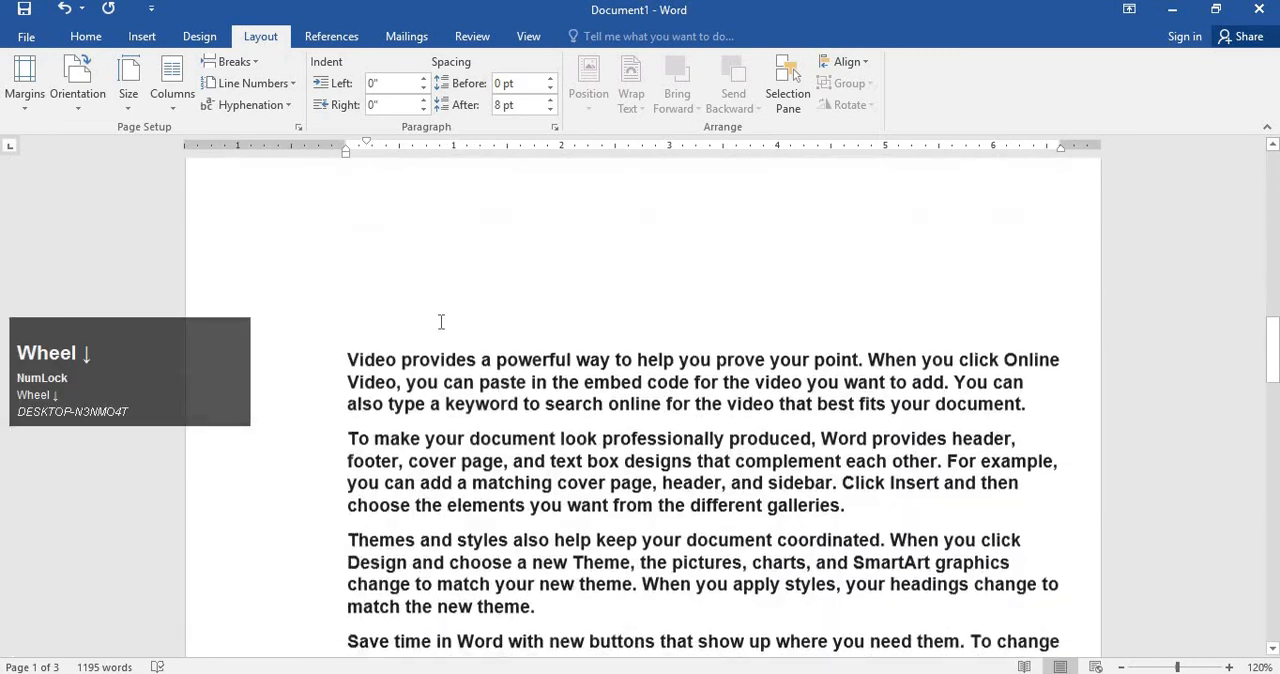
{"action": "scroll", "coordinate": [441, 322], "scroll_direction": "down", "scroll_amount": 3}
{"action": "scroll", "coordinate": [445, 310], "scroll_direction": "up", "scroll_amount": 12}
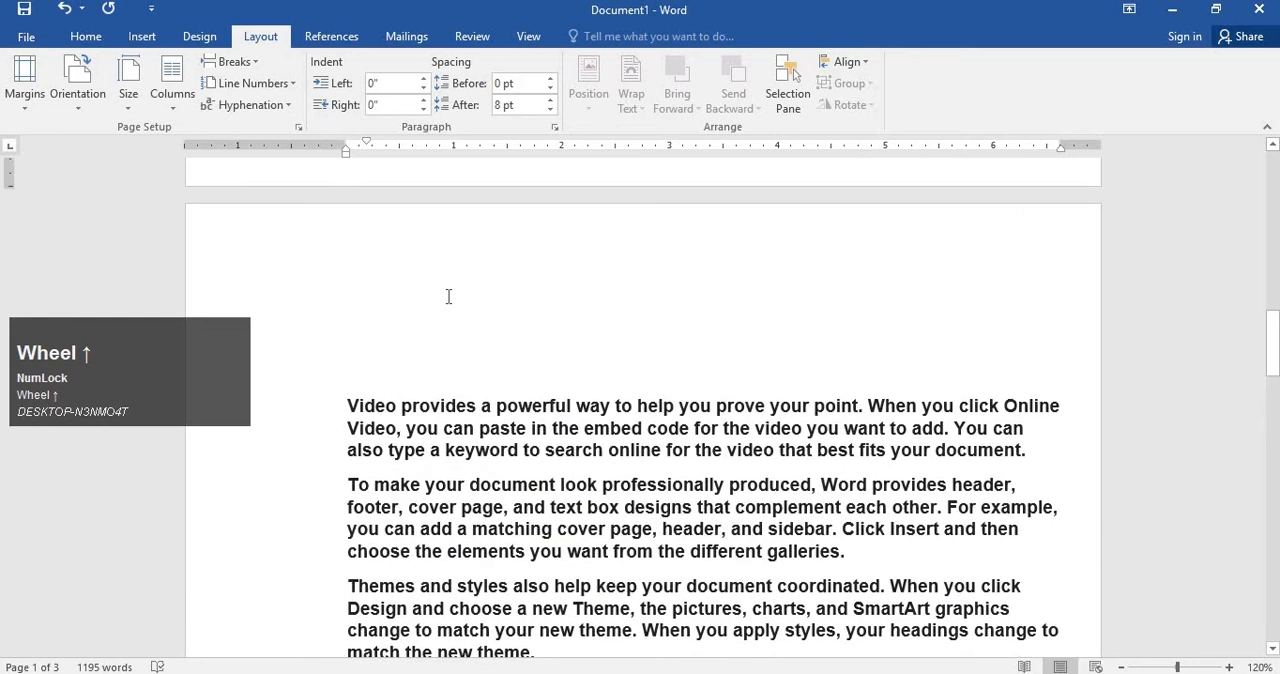
{"action": "scroll", "coordinate": [450, 290], "scroll_direction": "up", "scroll_amount": 10}
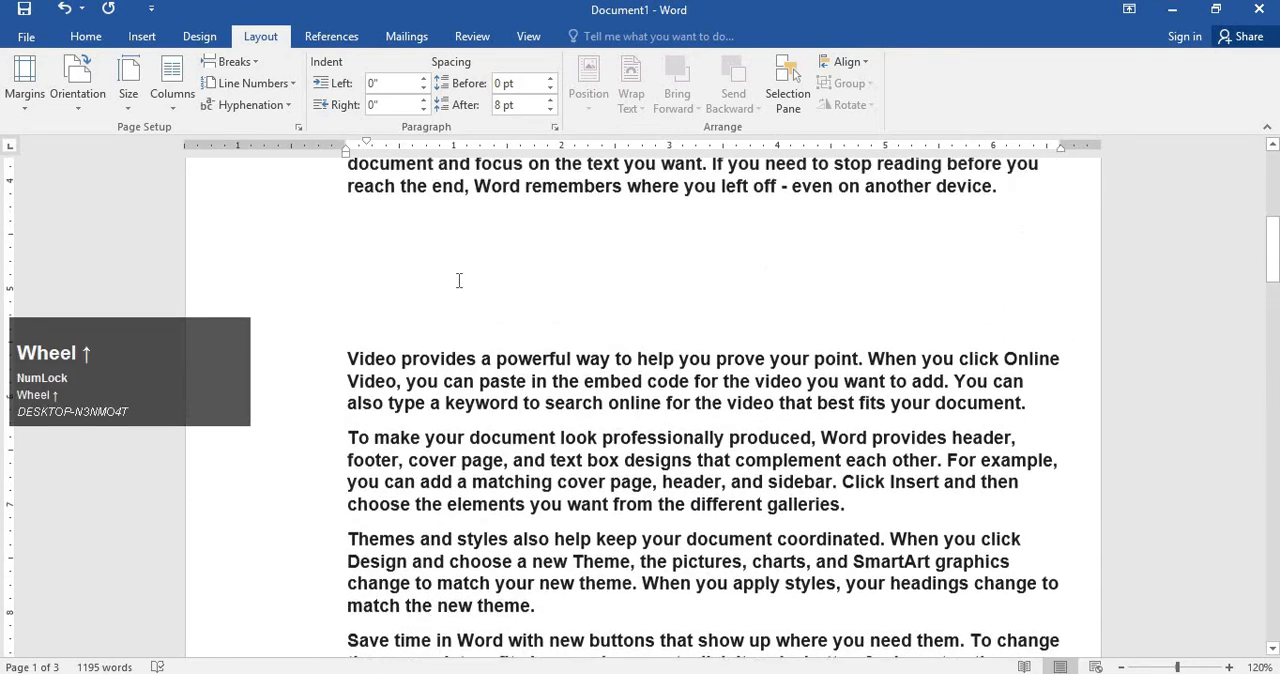
{"action": "scroll", "coordinate": [459, 280], "scroll_direction": "down", "scroll_amount": 2}
{"action": "scroll", "coordinate": [768, 394], "scroll_direction": "up", "scroll_amount": 5}
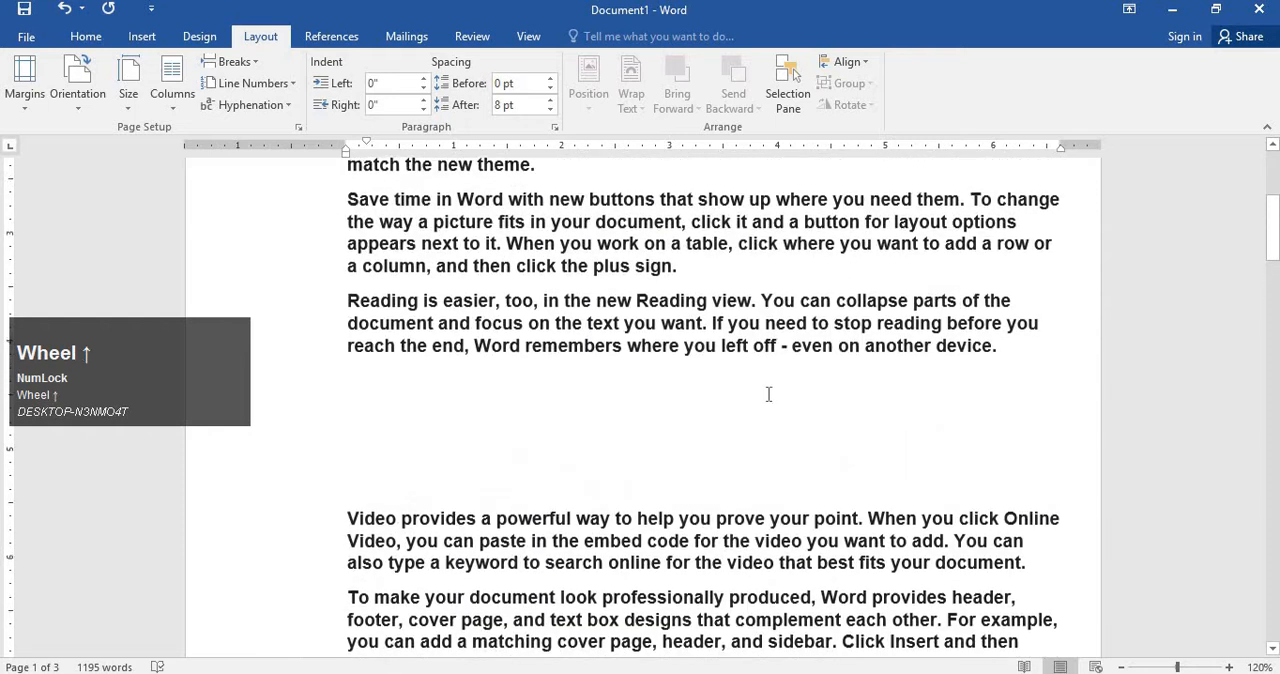
{"action": "left_click", "coordinate": [885, 374]}
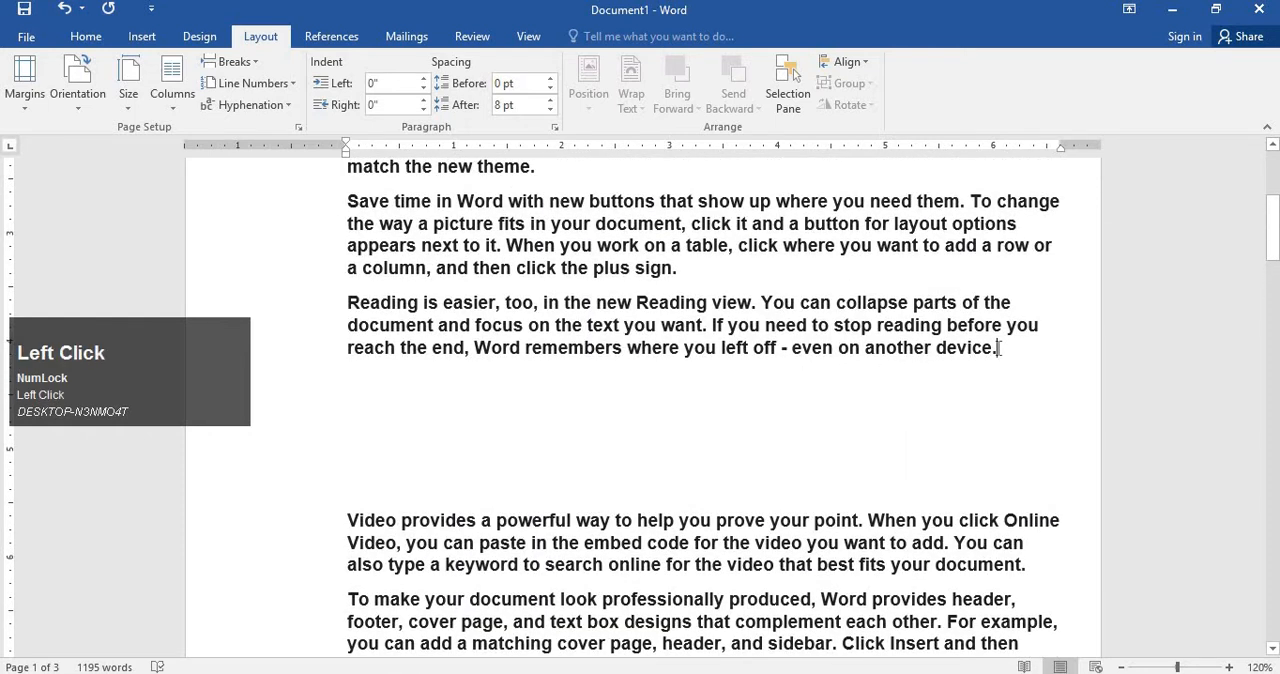
{"action": "key", "text": "Delete"}
{"action": "key", "text": "Delete"}
{"action": "key", "text": "Delete"}
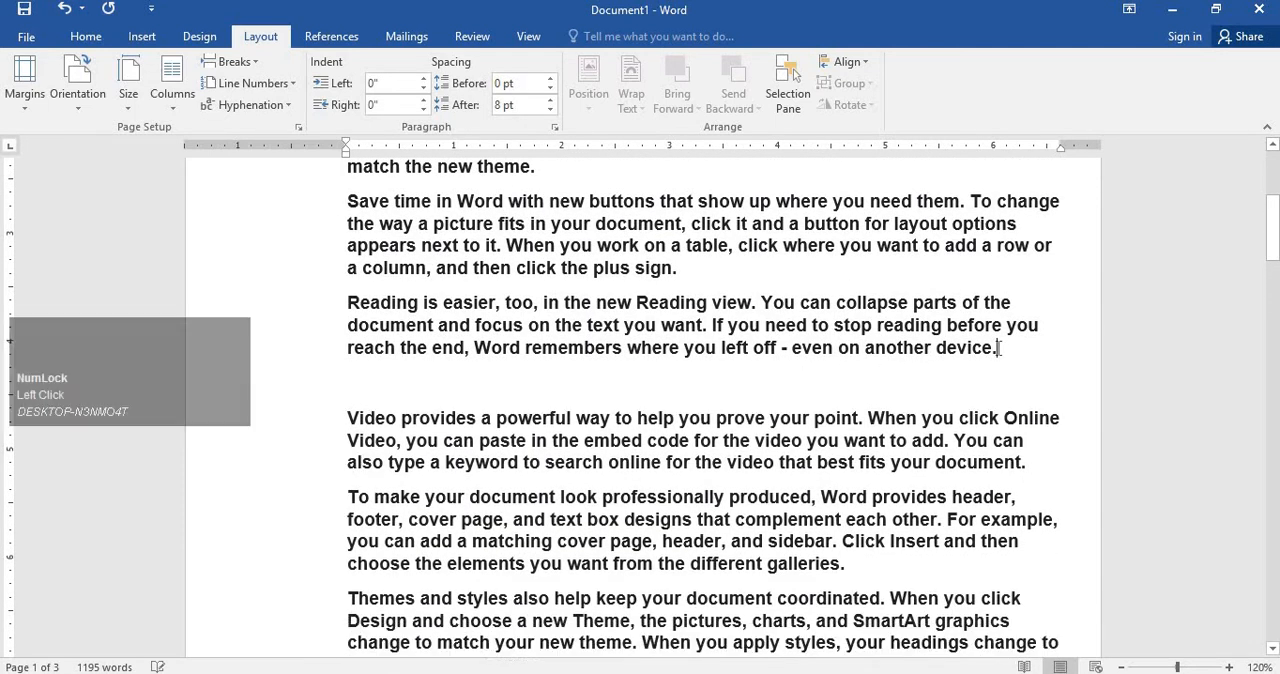
Look through the document's pages to check the paragraph spacing and the gaps at the page breaks.
{"action": "scroll", "coordinate": [829, 506], "scroll_direction": "down", "scroll_amount": 10}
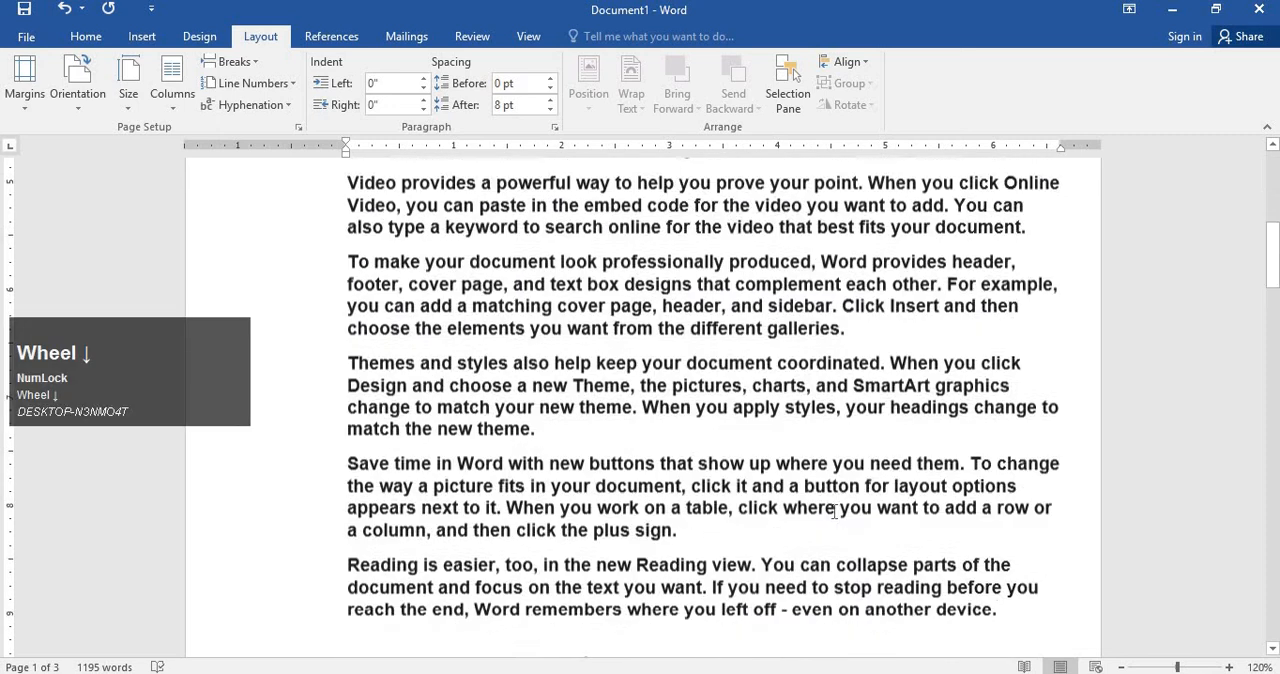
{"action": "scroll", "coordinate": [832, 480], "scroll_direction": "down", "scroll_amount": 15}
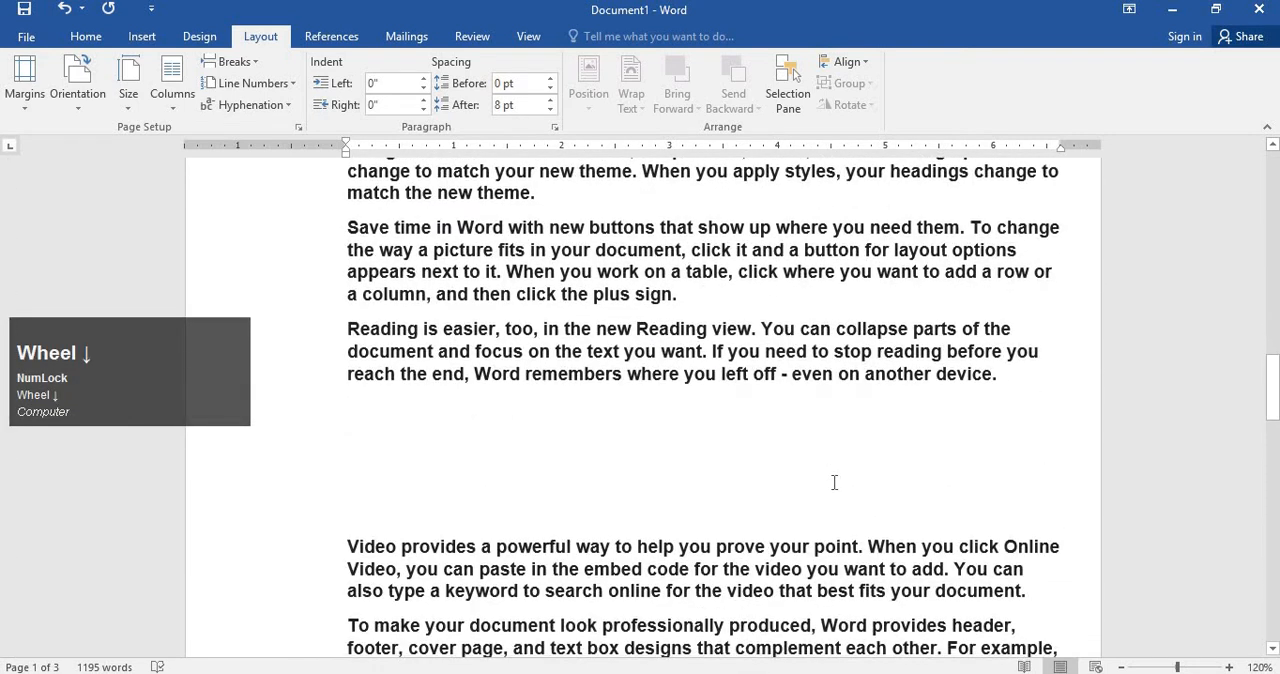
{"action": "scroll", "coordinate": [832, 513], "scroll_direction": "down", "scroll_amount": 9}
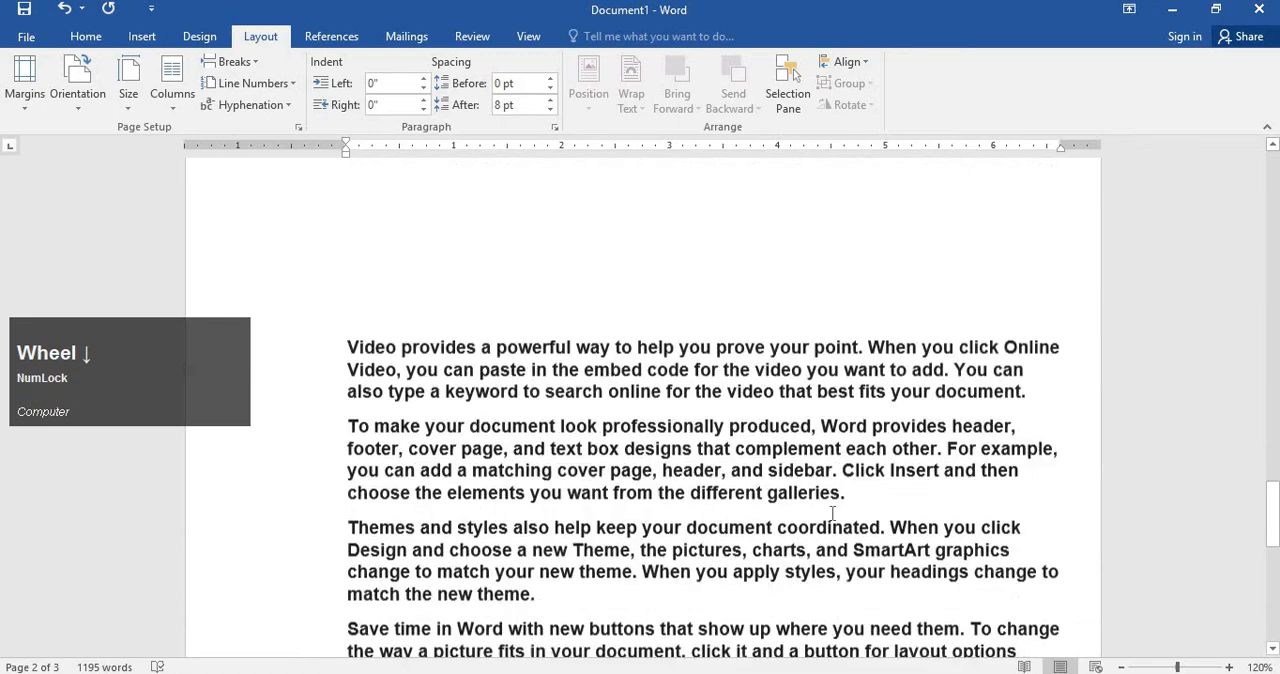
{"action": "scroll", "coordinate": [835, 500], "scroll_direction": "up", "scroll_amount": 2}
{"action": "scroll", "coordinate": [835, 485], "scroll_direction": "up", "scroll_amount": 12}
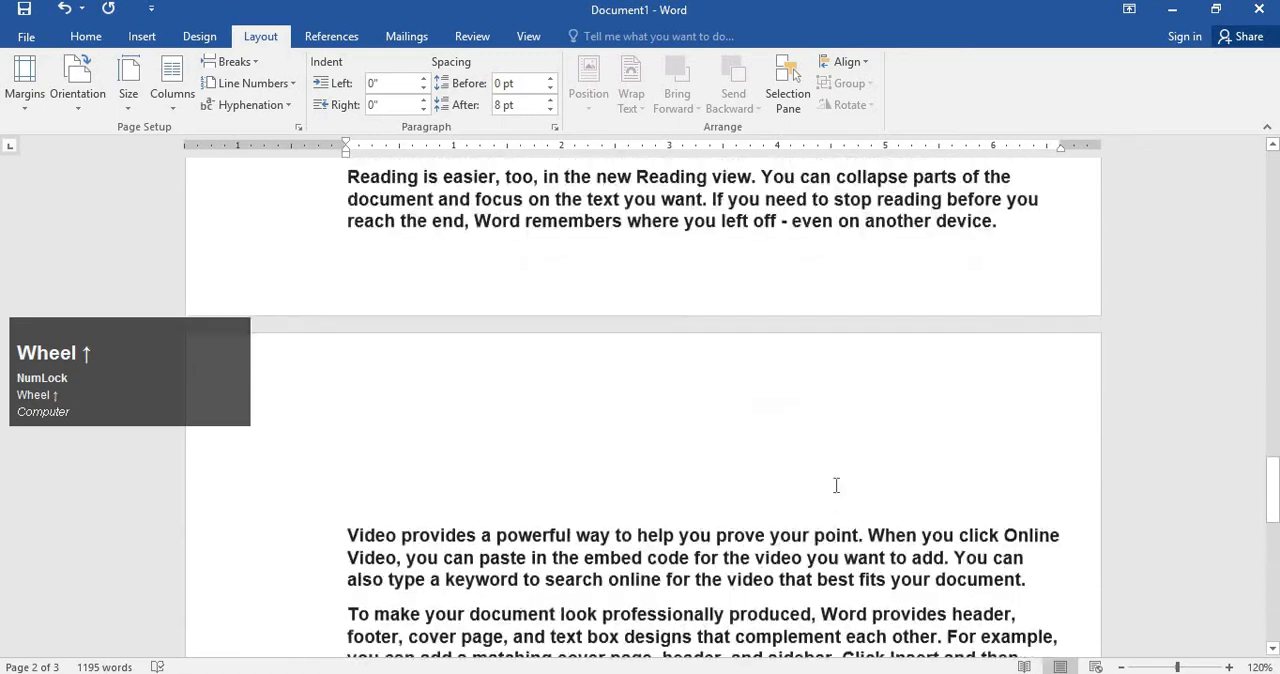
{"action": "scroll", "coordinate": [837, 485], "scroll_direction": "up", "scroll_amount": 15}
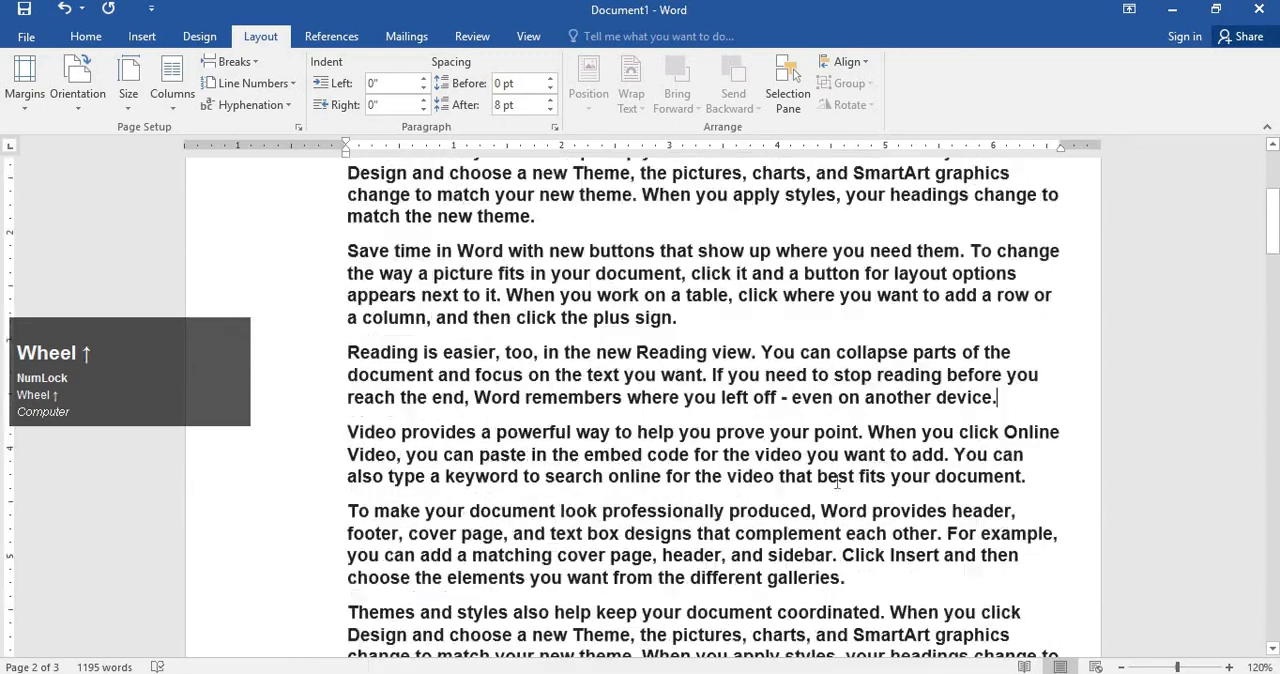
{"action": "scroll", "coordinate": [845, 498], "scroll_direction": "down", "scroll_amount": 4}
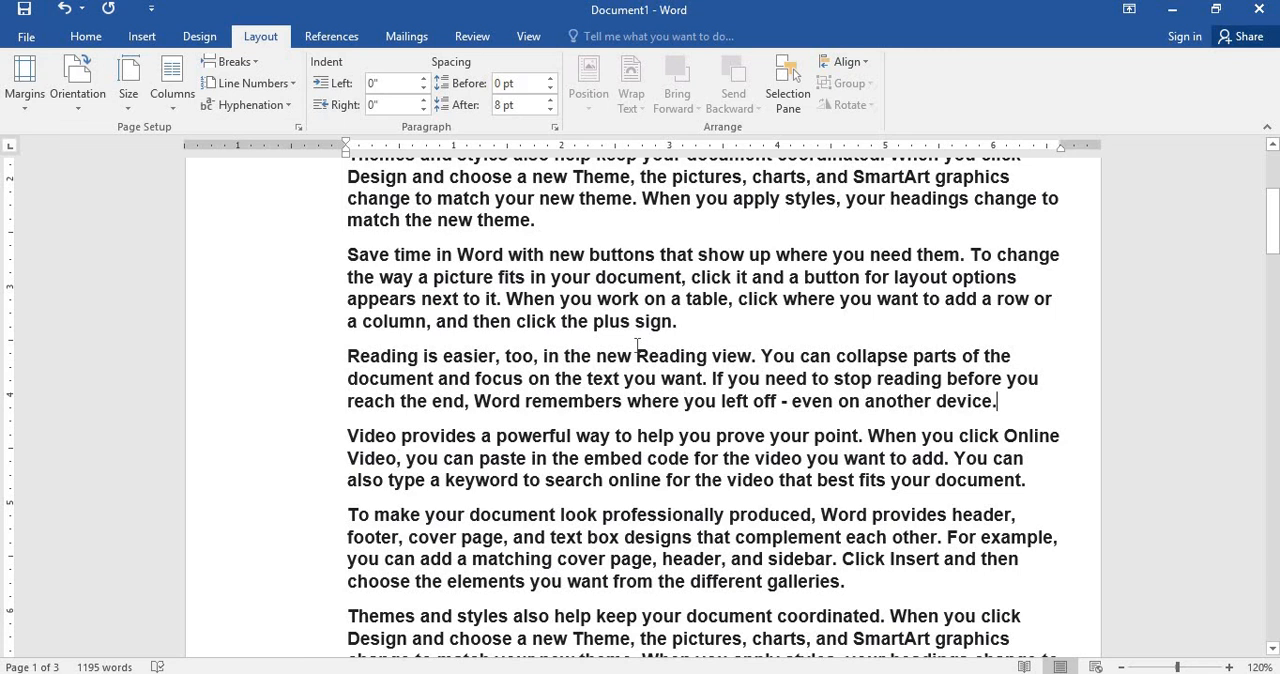
{"action": "scroll", "coordinate": [661, 362], "scroll_direction": "up", "scroll_amount": 5}
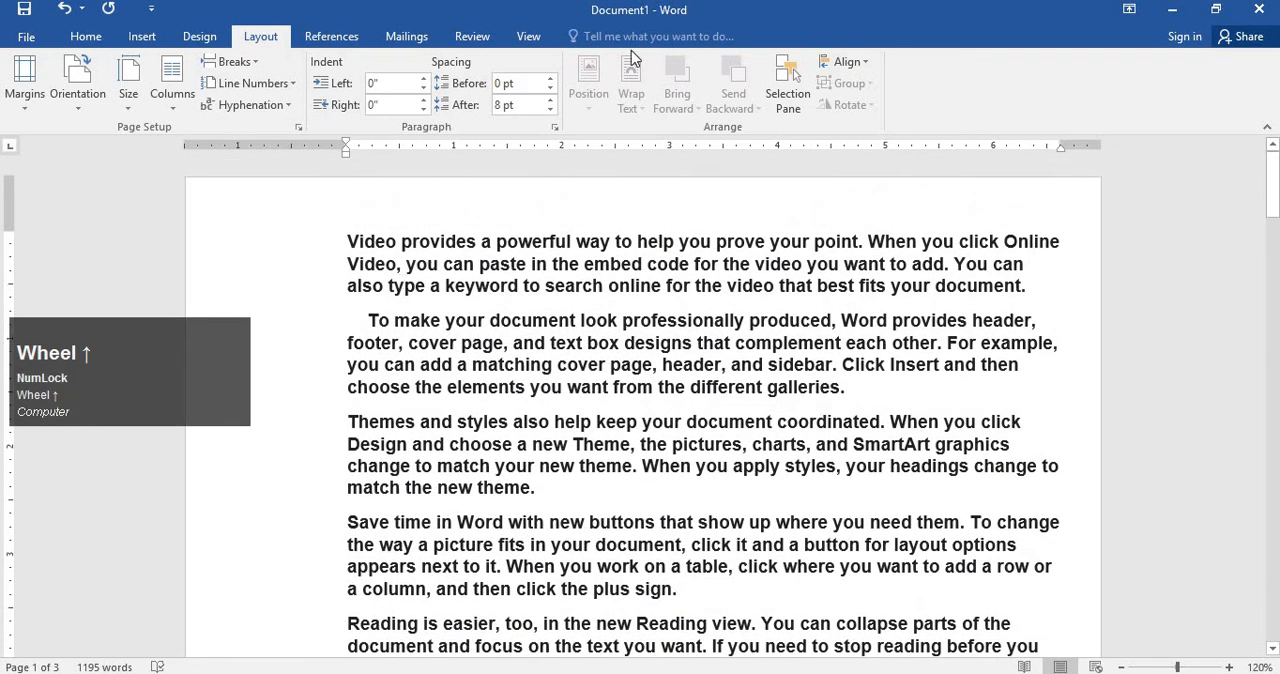
Show gridlines behind the document text, toggling them to demonstrate the option.
{"action": "left_click", "coordinate": [518, 40]}
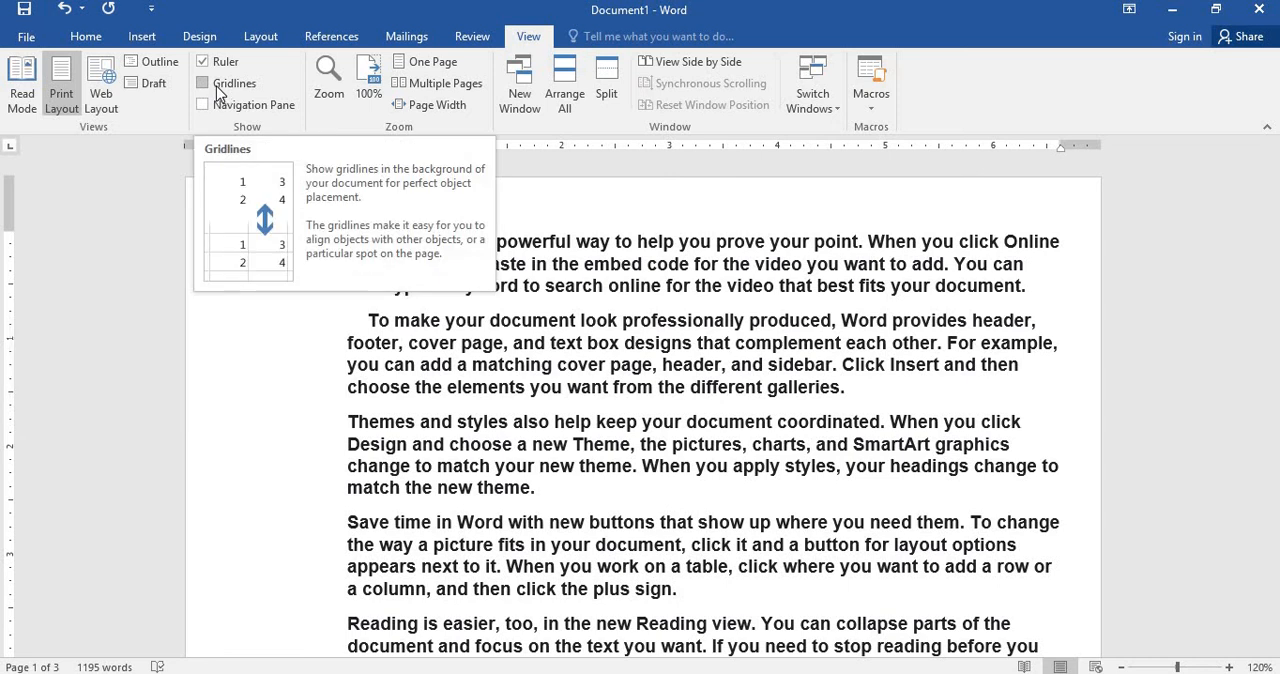
{"action": "left_click", "coordinate": [204, 83]}
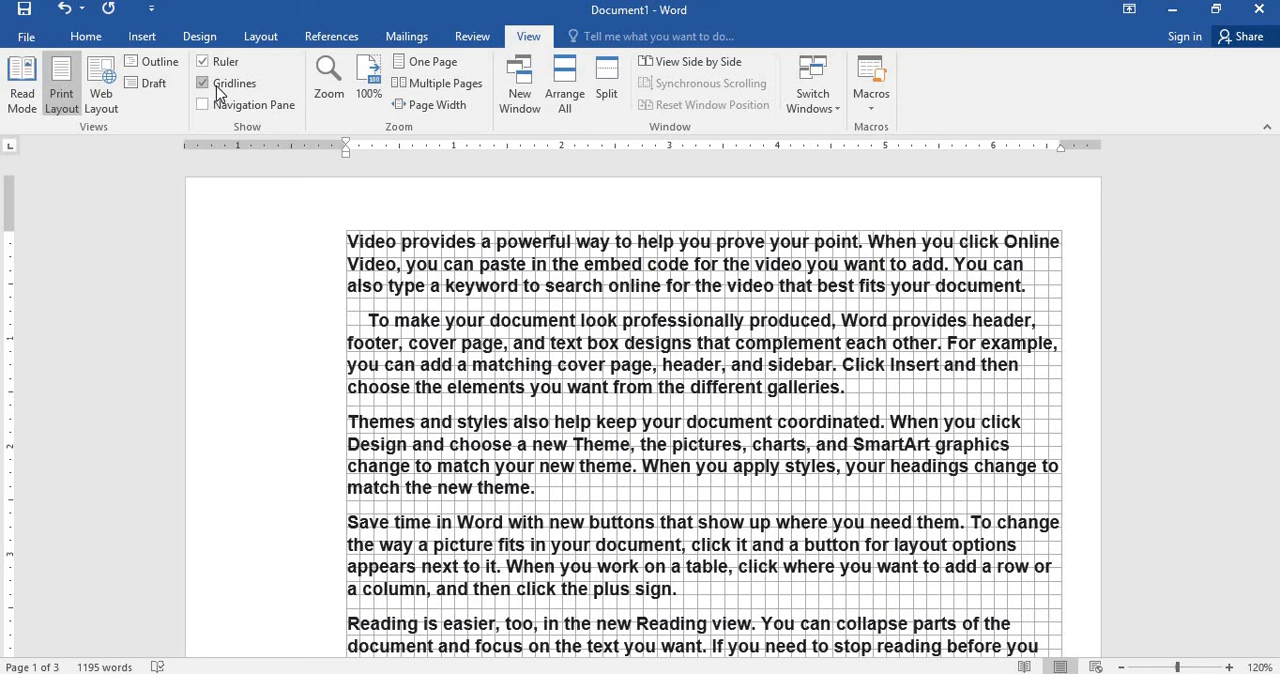
{"action": "left_click", "coordinate": [219, 92]}
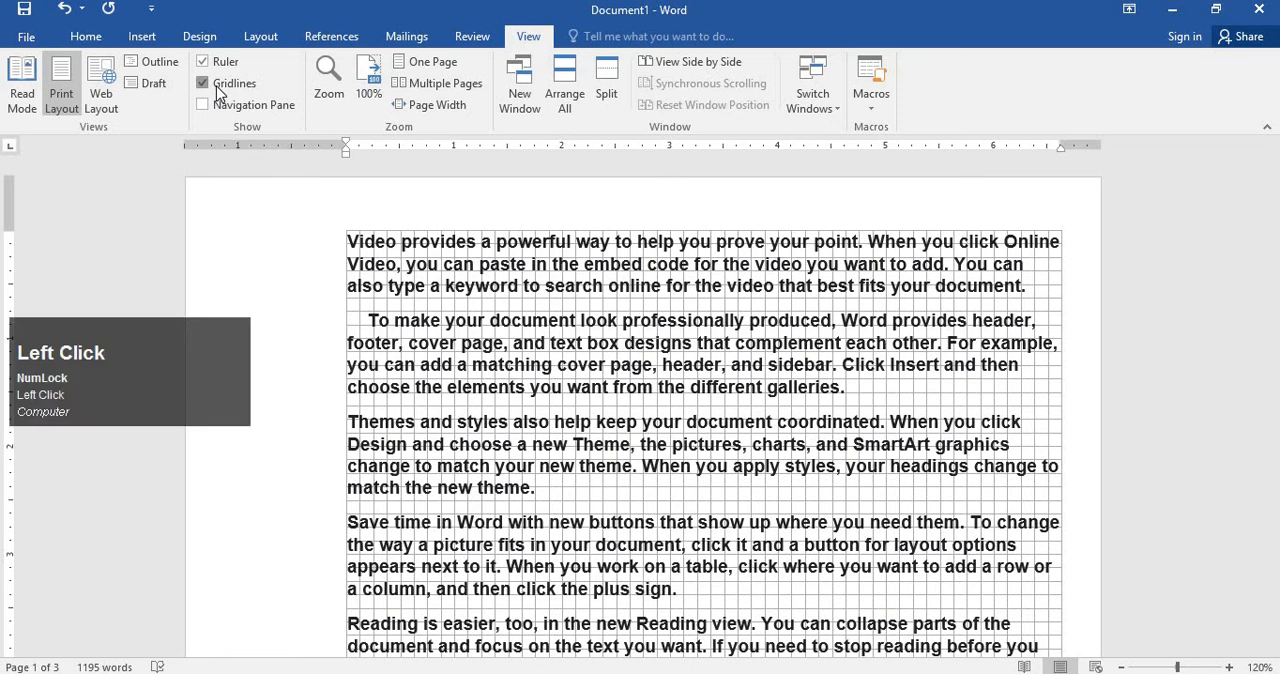
{"action": "left_click", "coordinate": [219, 92]}
{"action": "left_click", "coordinate": [219, 86]}
{"action": "left_click", "coordinate": [220, 86]}
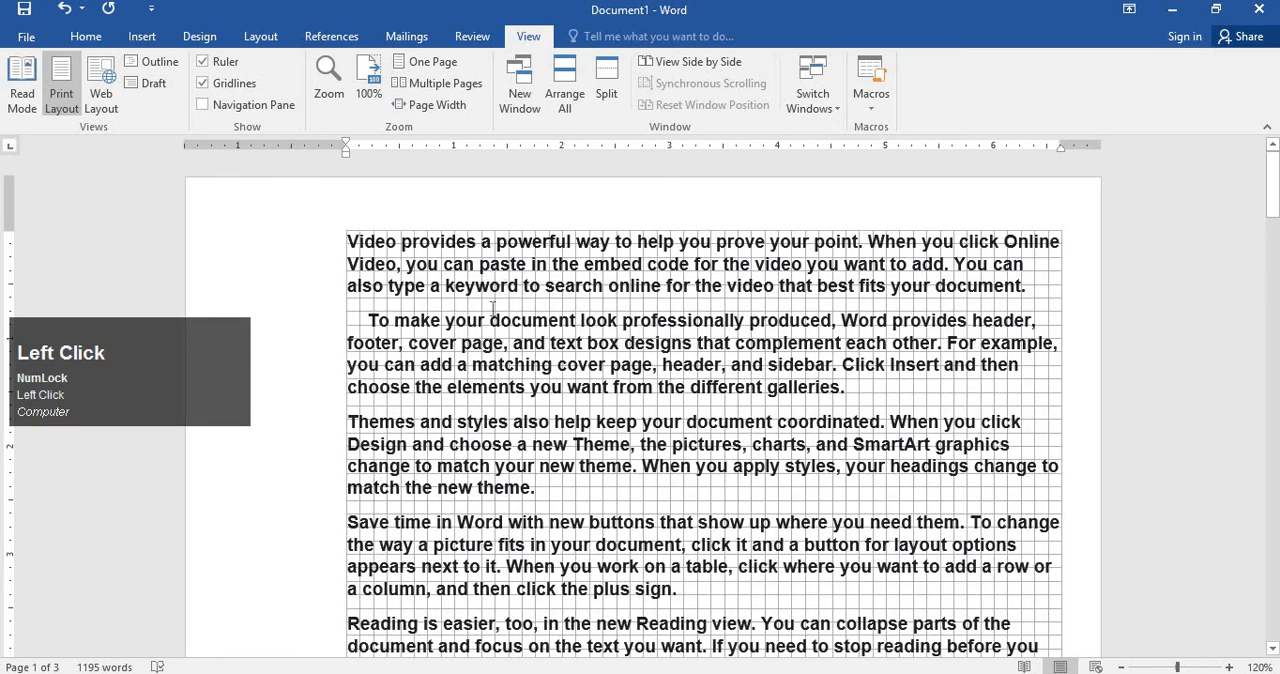
Place the cursor in the first paragraph, and hide and redisplay the page gridlines.
{"action": "left_click_drag", "start_coordinate": [492, 307], "coordinate": [621, 302]}
{"action": "left_click", "coordinate": [620, 301]}
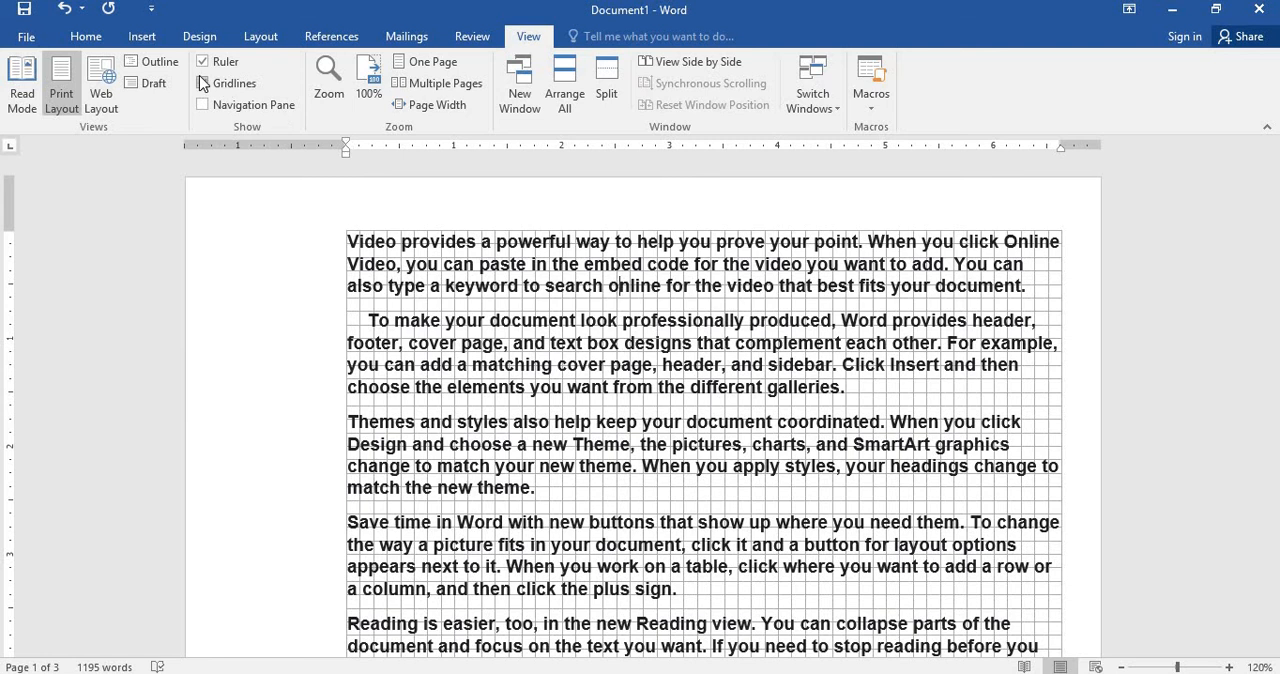
{"action": "left_click", "coordinate": [204, 84]}
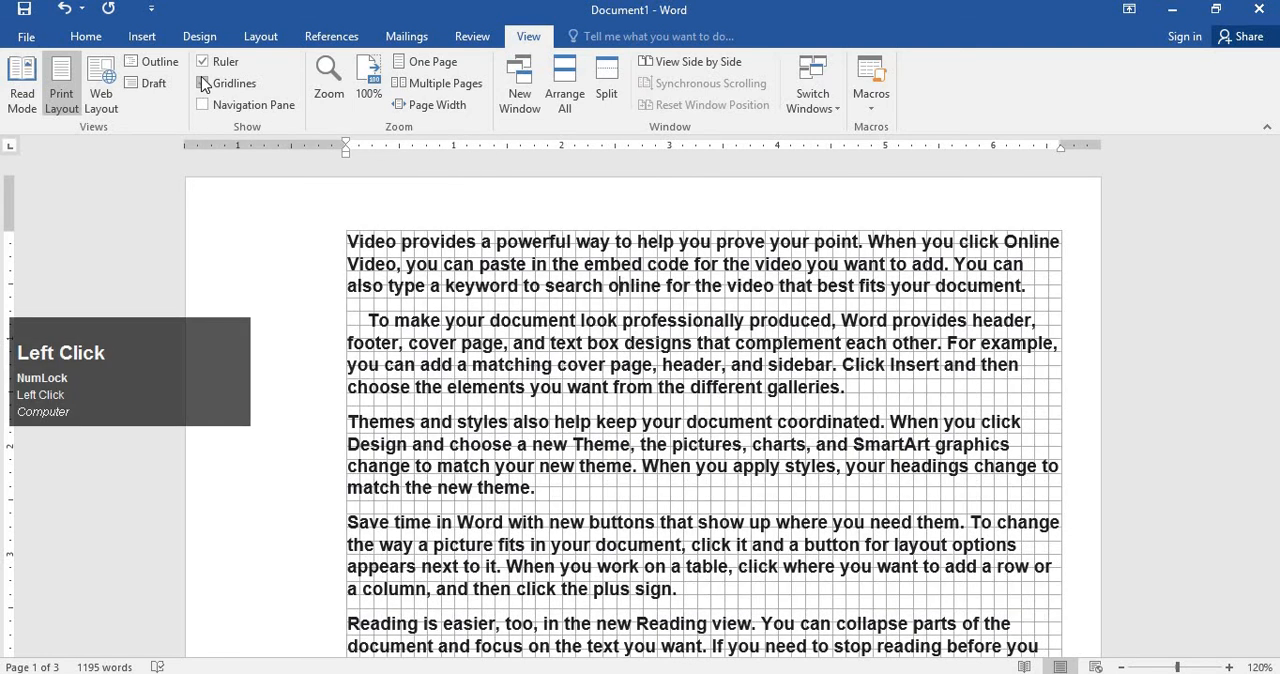
{"action": "left_click", "coordinate": [204, 84]}
{"action": "left_click", "coordinate": [204, 84]}
{"action": "left_click", "coordinate": [204, 84]}
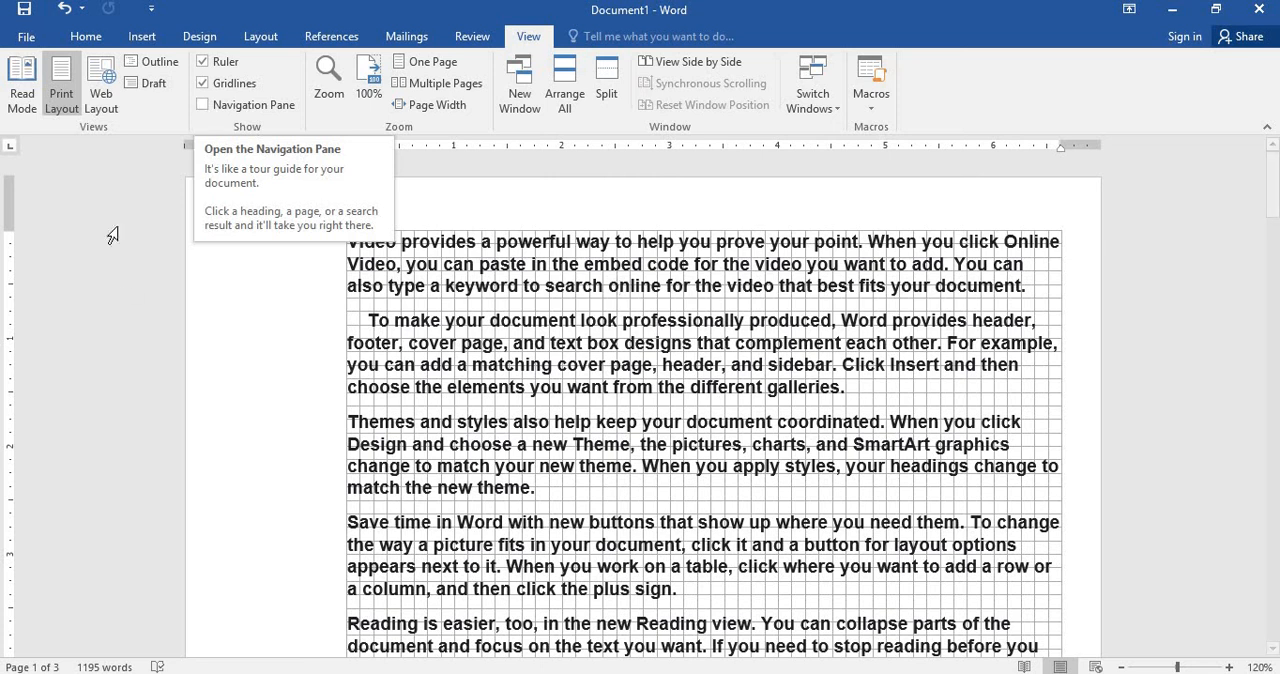
Open the Navigation pane with its page thumbnails and jump to page 2.
{"action": "left_click", "coordinate": [205, 105]}
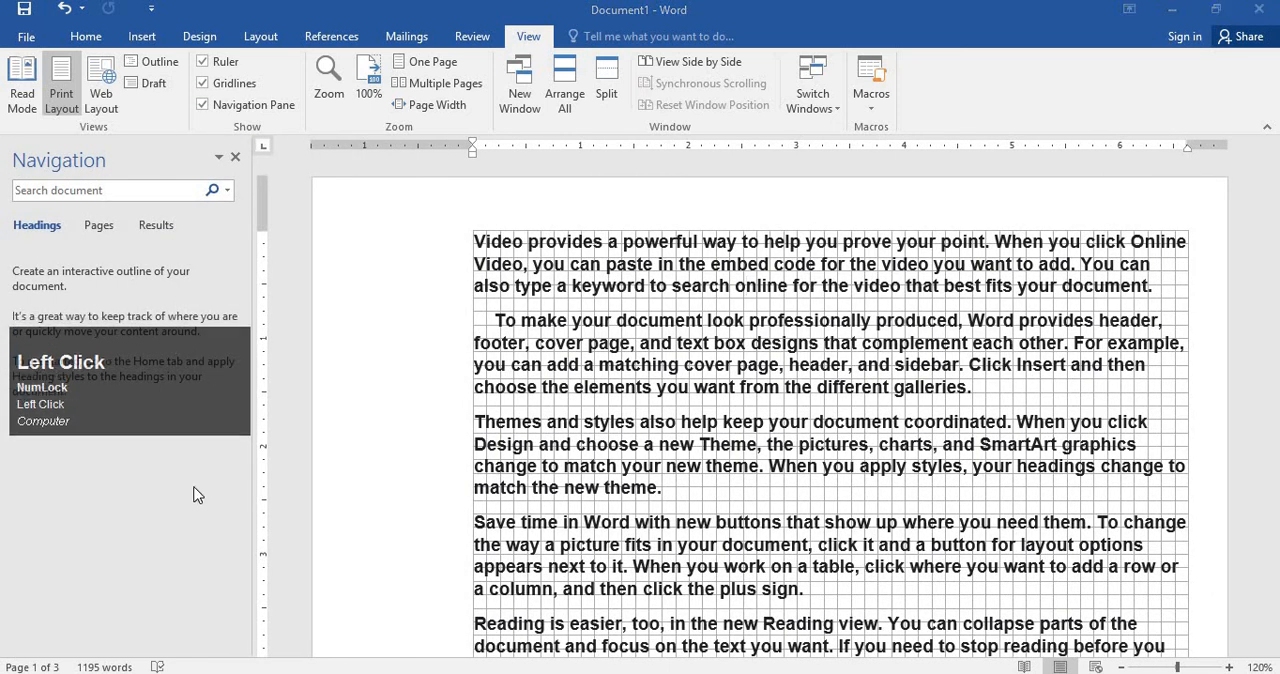
{"action": "left_click", "coordinate": [104, 232]}
{"action": "scroll", "coordinate": [129, 411], "scroll_direction": "down", "scroll_amount": 3}
{"action": "left_click", "coordinate": [130, 415]}
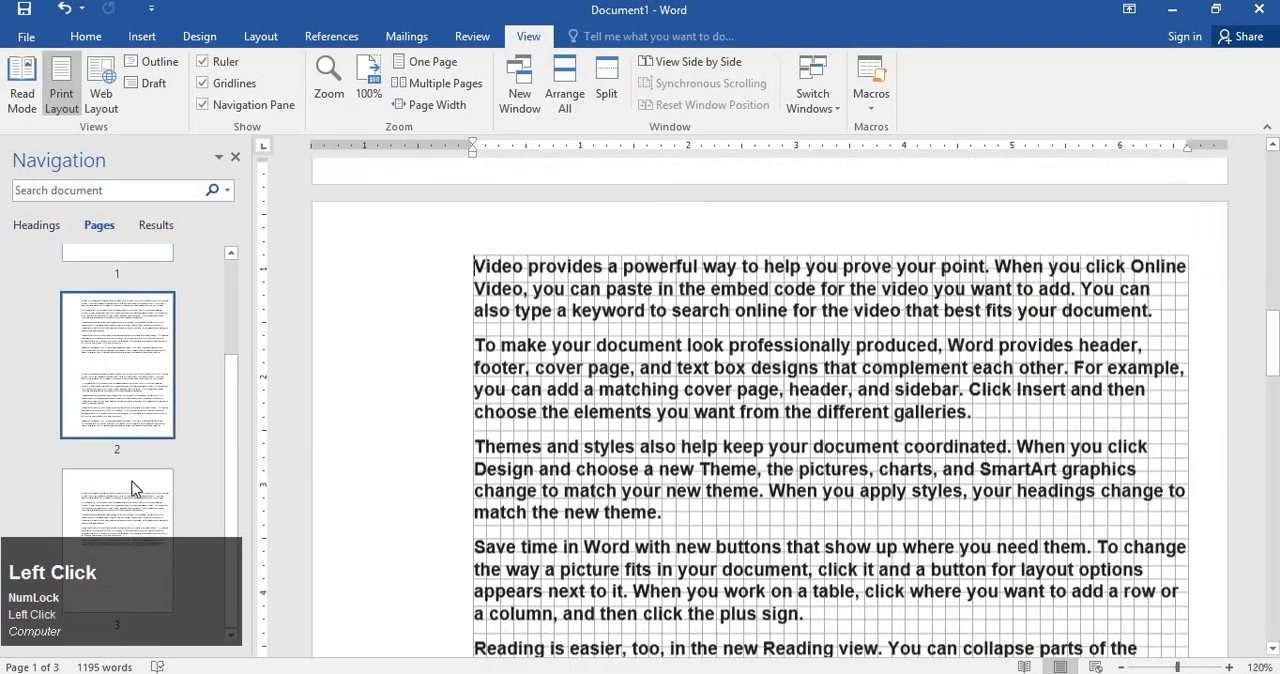
Jump between pages 3, 1 and 2 using the page thumbnails, finishing on page 2.
{"action": "left_click", "coordinate": [135, 488]}
{"action": "scroll", "coordinate": [135, 488], "scroll_direction": "down", "scroll_amount": 1}
{"action": "scroll", "coordinate": [131, 408], "scroll_direction": "up", "scroll_amount": 3}
{"action": "left_click", "coordinate": [127, 354]}
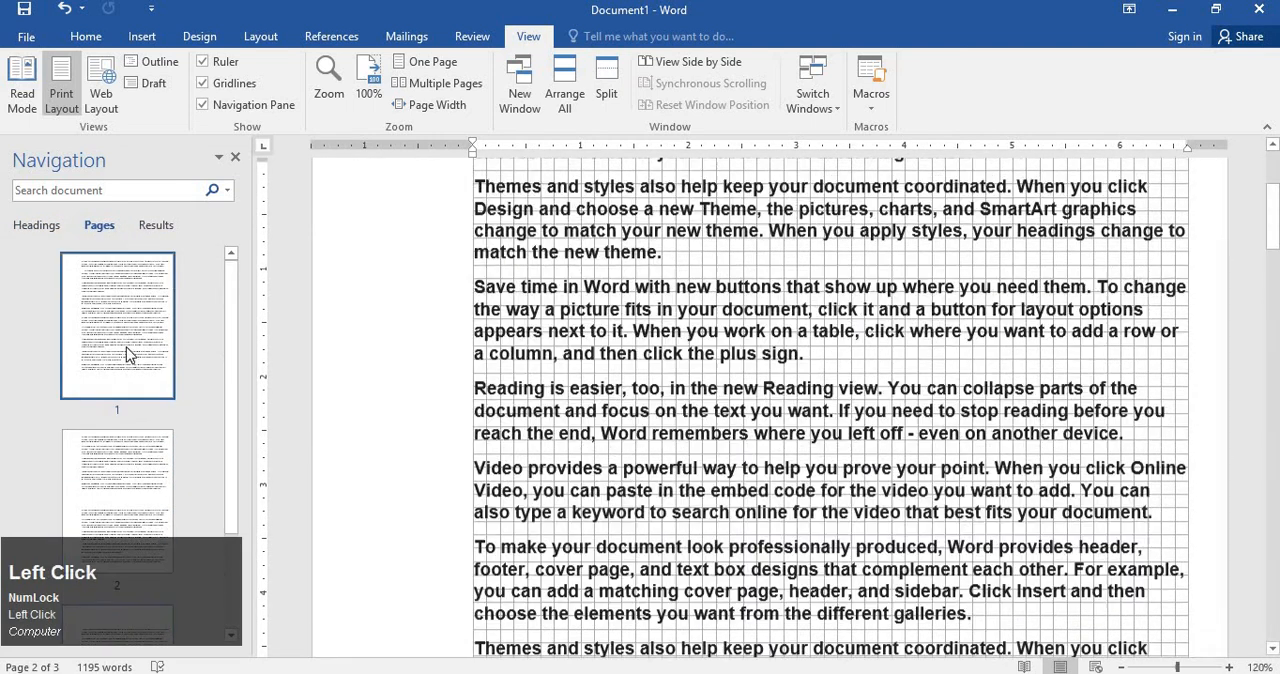
{"action": "scroll", "coordinate": [126, 340], "scroll_direction": "up", "scroll_amount": 1}
{"action": "scroll", "coordinate": [124, 375], "scroll_direction": "down", "scroll_amount": 2}
{"action": "left_click", "coordinate": [127, 408]}
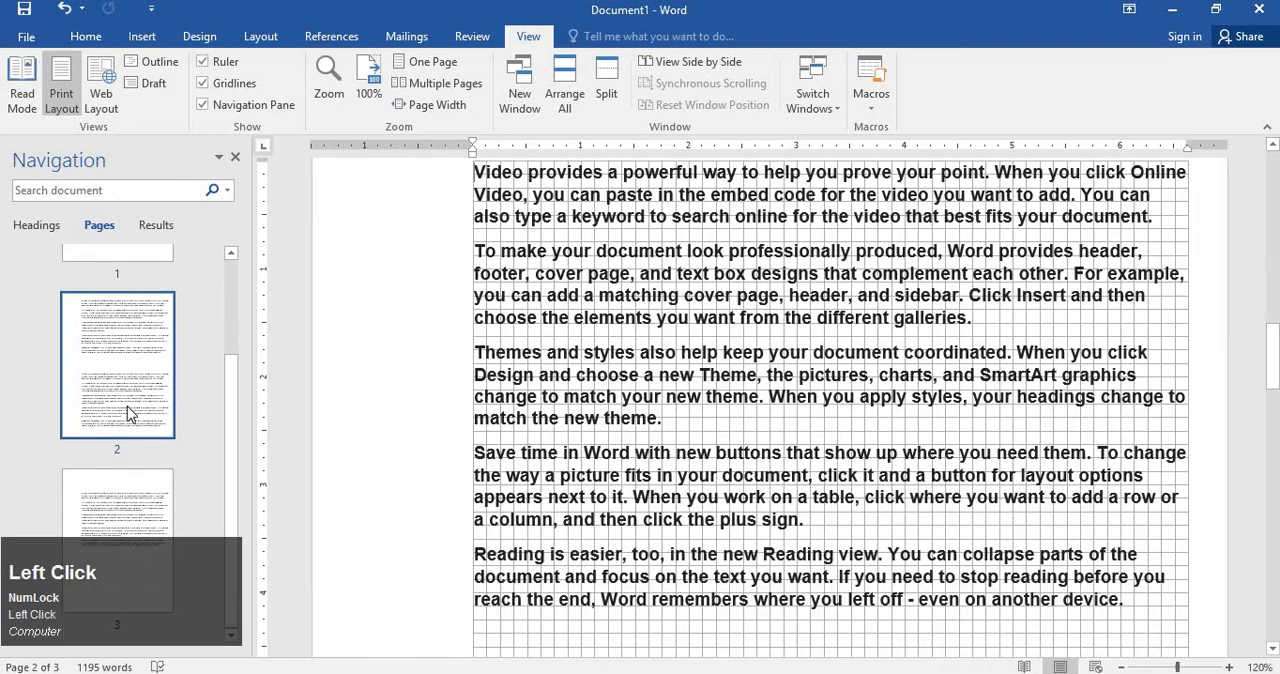
{"action": "scroll", "coordinate": [127, 424], "scroll_direction": "down", "scroll_amount": 1}
{"action": "left_click", "coordinate": [129, 485]}
{"action": "left_click", "coordinate": [133, 408]}
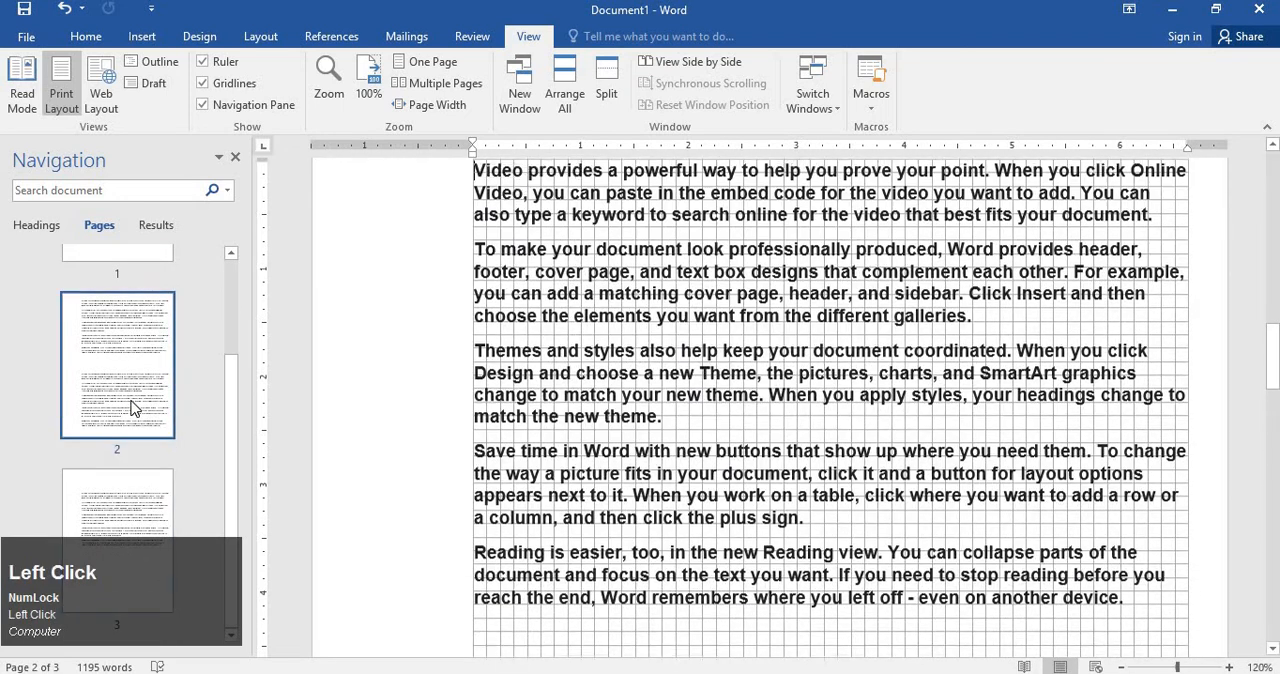
{"action": "scroll", "coordinate": [131, 353], "scroll_direction": "up", "scroll_amount": 3}
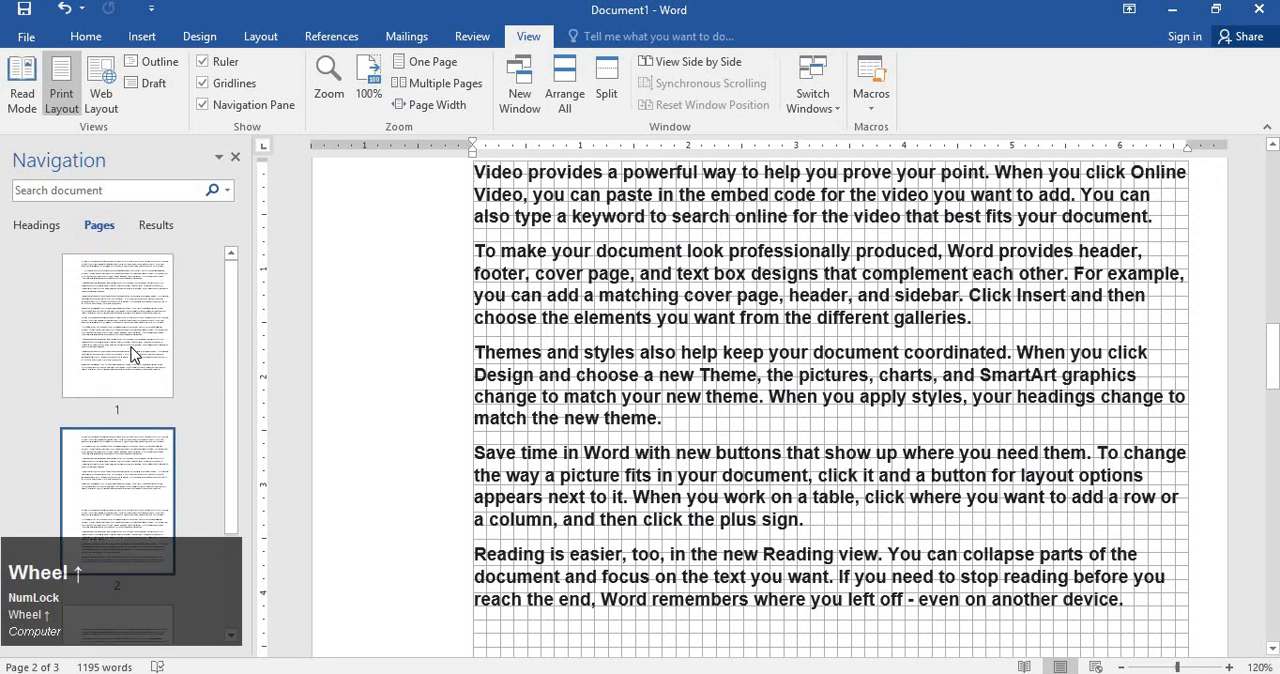
View the search results section of the Navigation pane, return to the page thumbnails, and close the pane.
{"action": "left_click", "coordinate": [160, 224]}
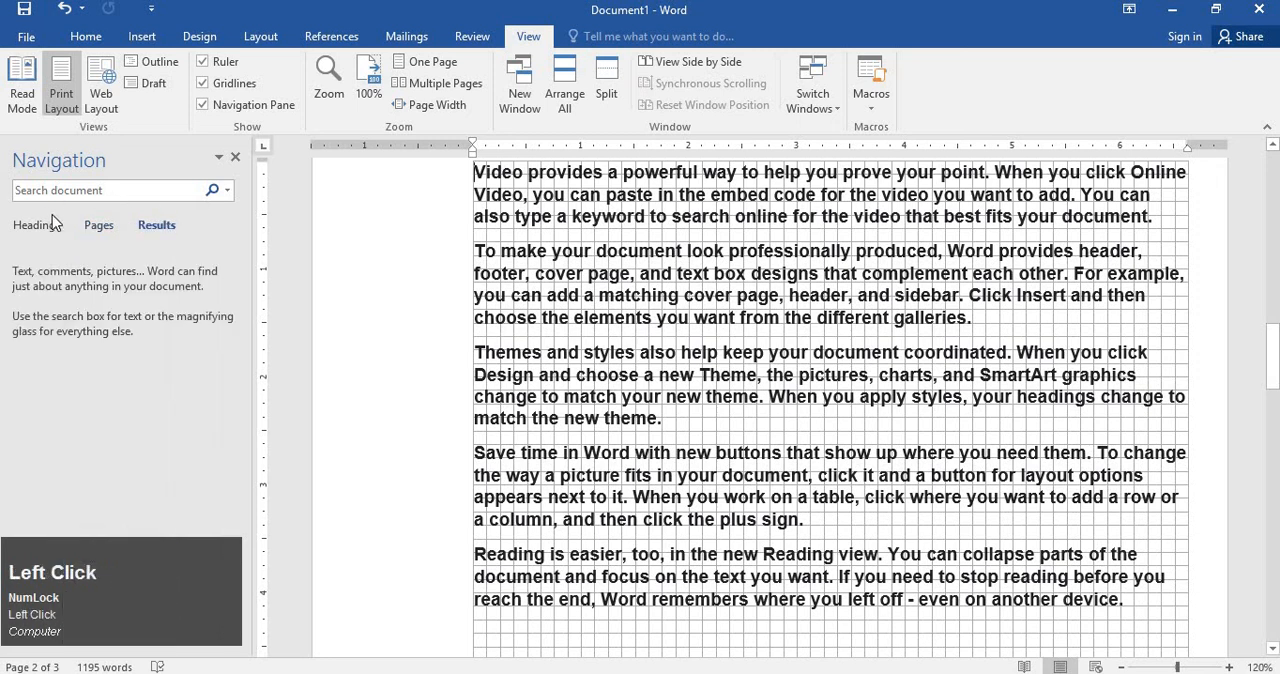
{"action": "left_click", "coordinate": [108, 226]}
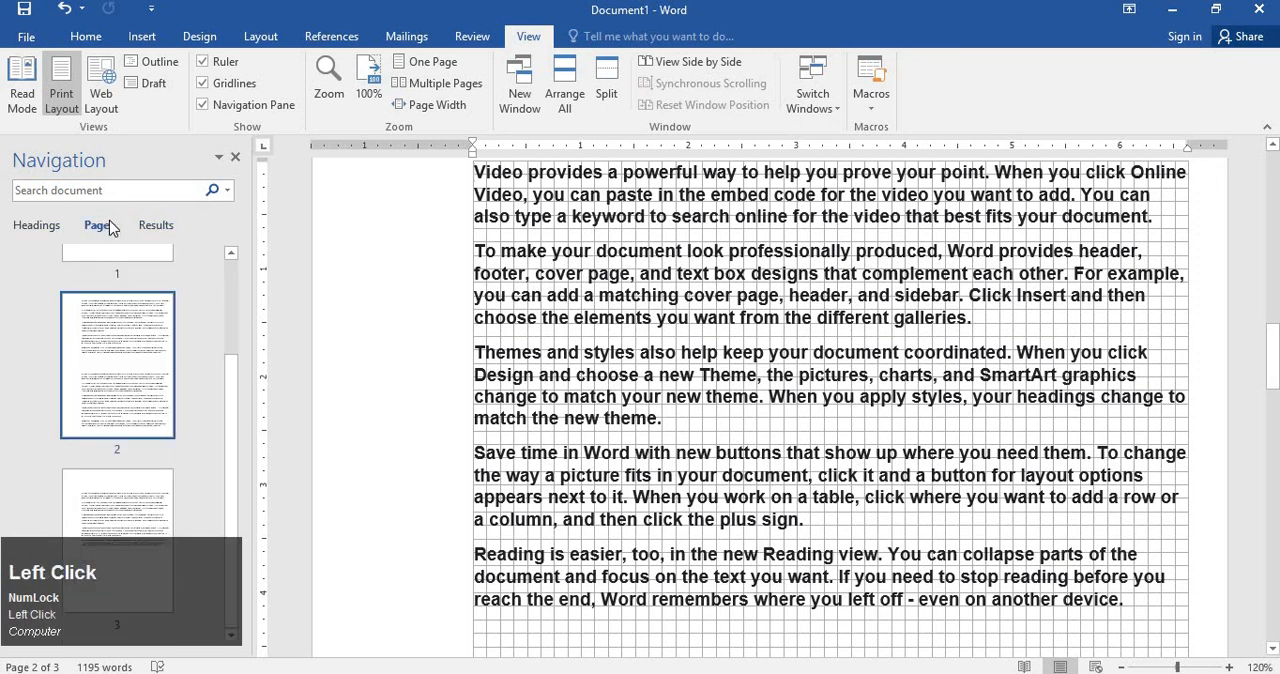
{"action": "left_click", "coordinate": [234, 160]}
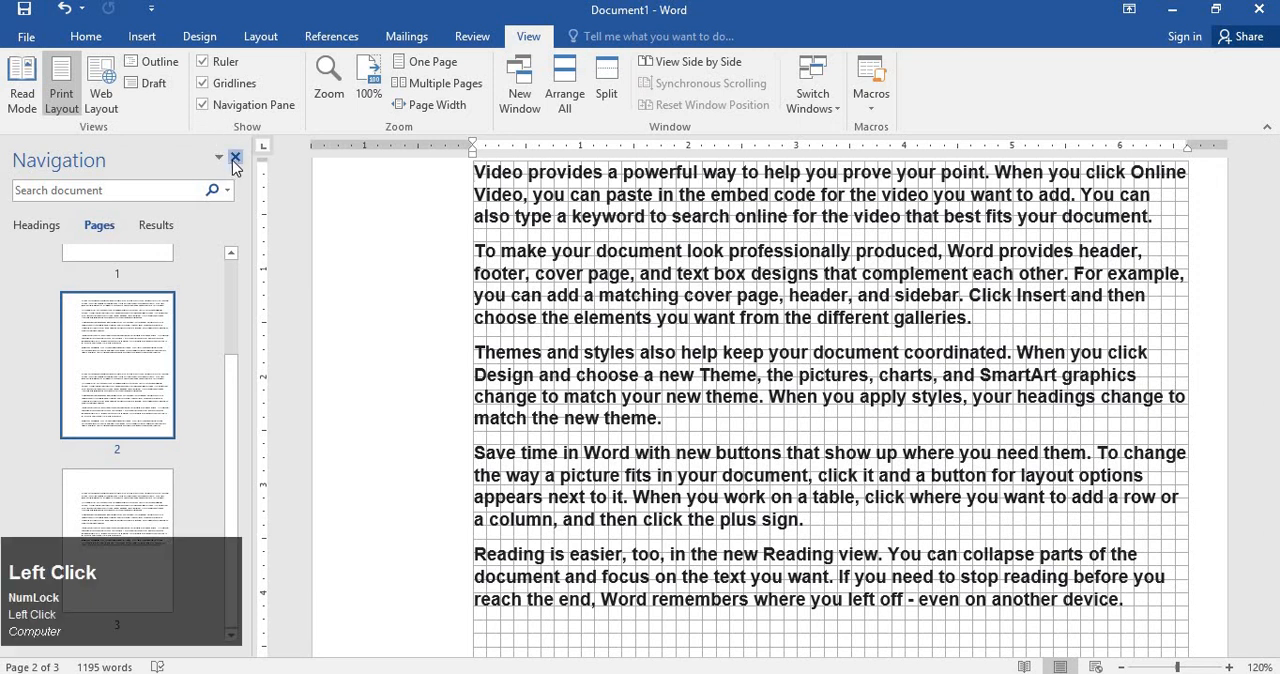
Try the zoom presets, apply Page width, and reduce the document zoom to 28%.
{"action": "left_click", "coordinate": [326, 93]}
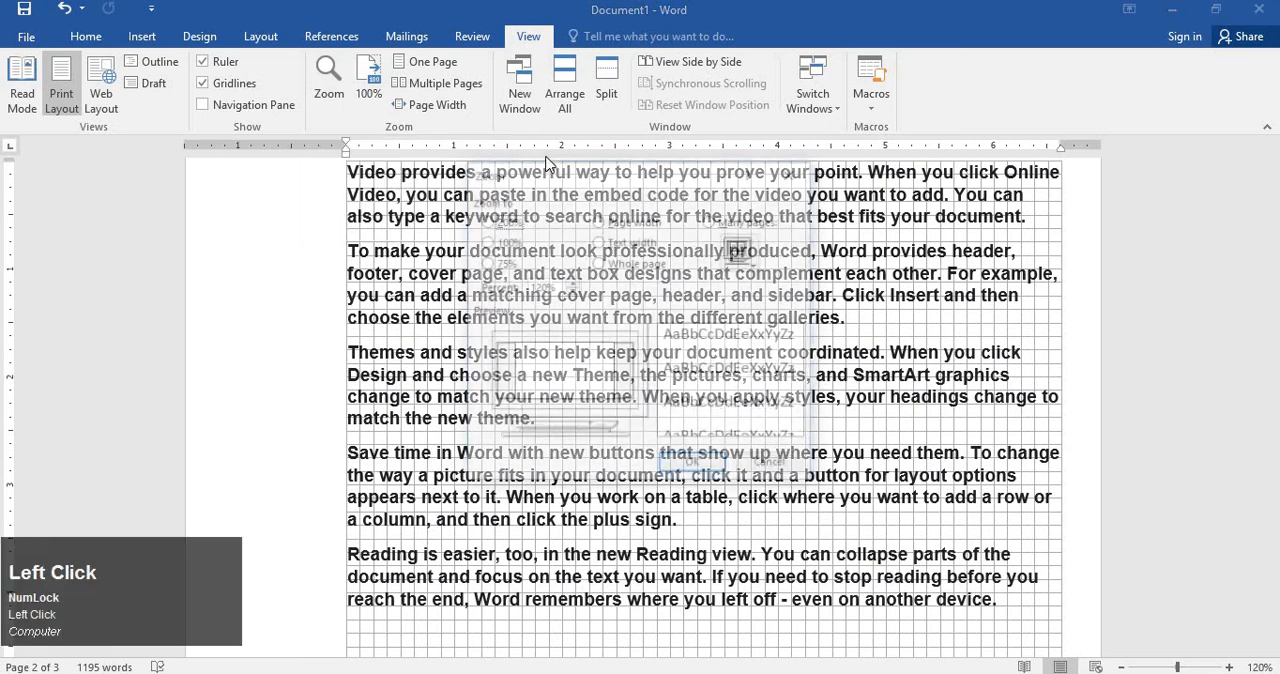
{"action": "left_click", "coordinate": [505, 264]}
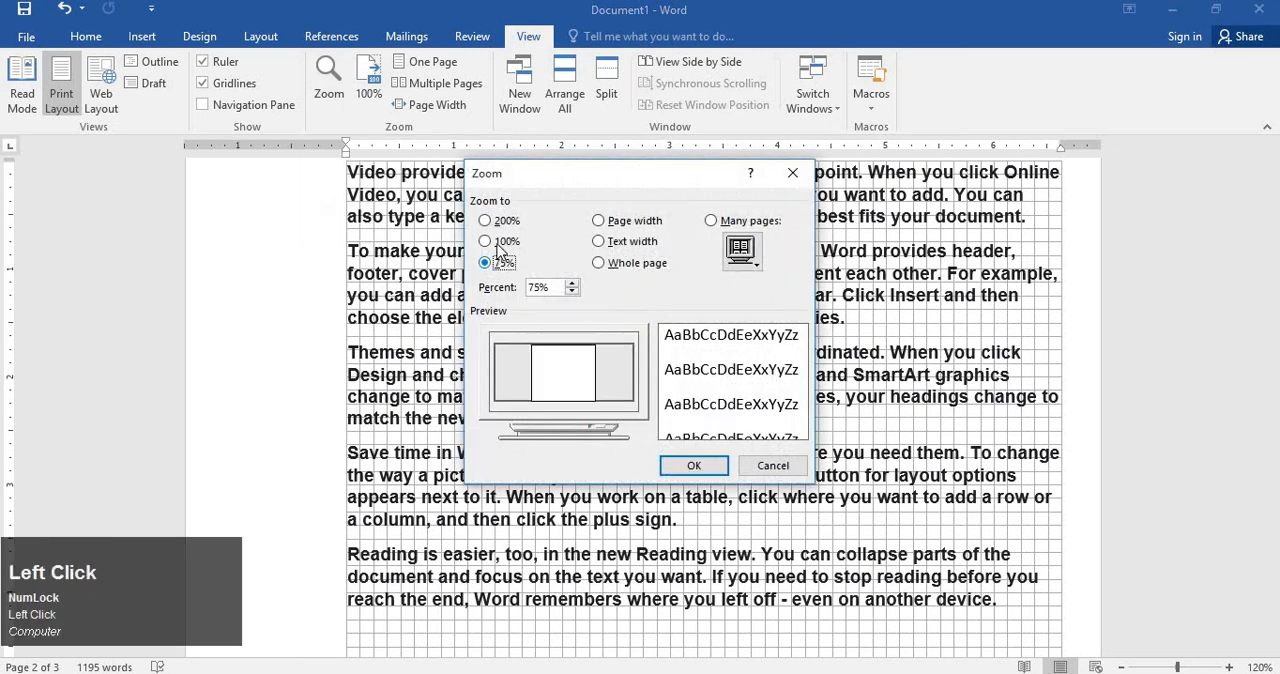
{"action": "left_click", "coordinate": [500, 242]}
{"action": "left_click", "coordinate": [621, 244]}
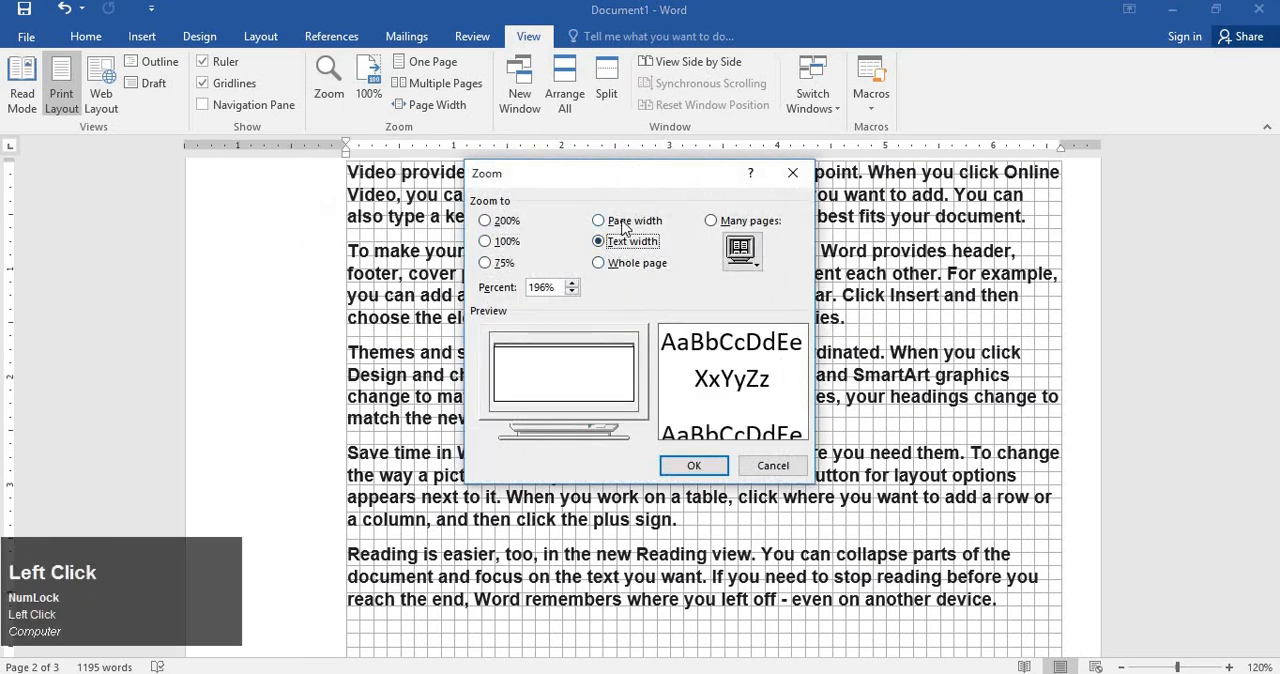
{"action": "left_click", "coordinate": [625, 221]}
{"action": "left_click", "coordinate": [664, 242]}
{"action": "left_click", "coordinate": [716, 221]}
{"action": "left_click", "coordinate": [650, 223]}
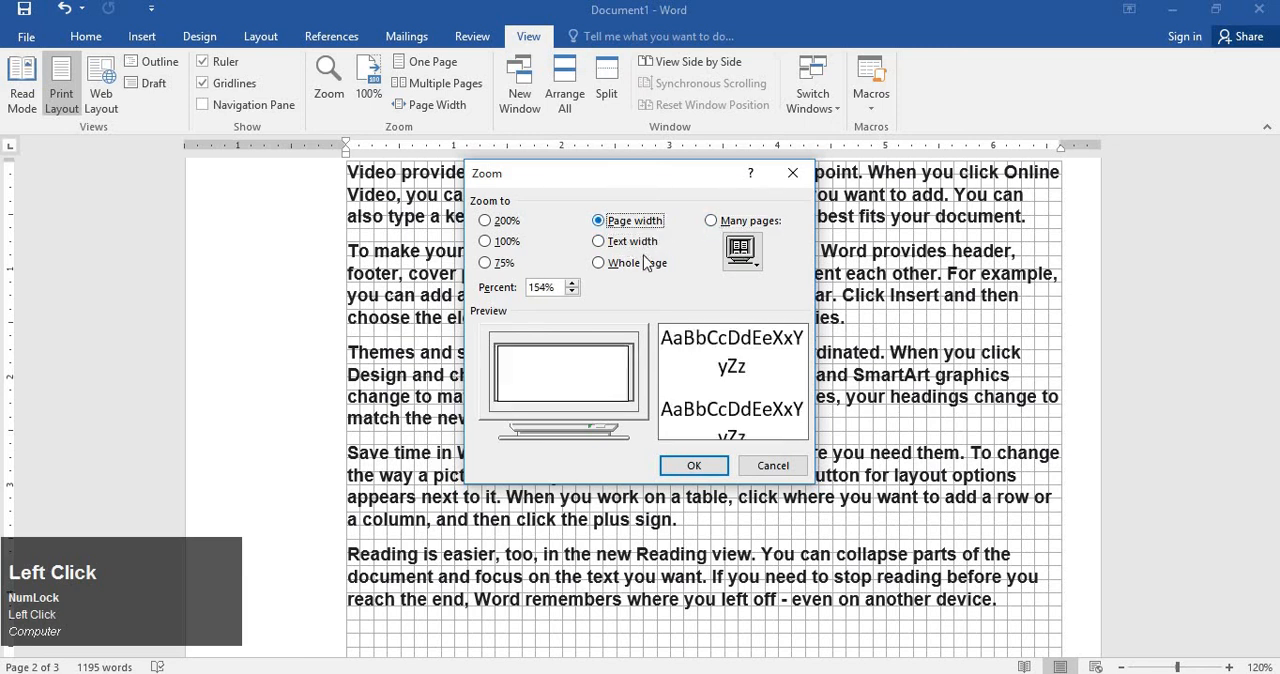
{"action": "left_click", "coordinate": [718, 470]}
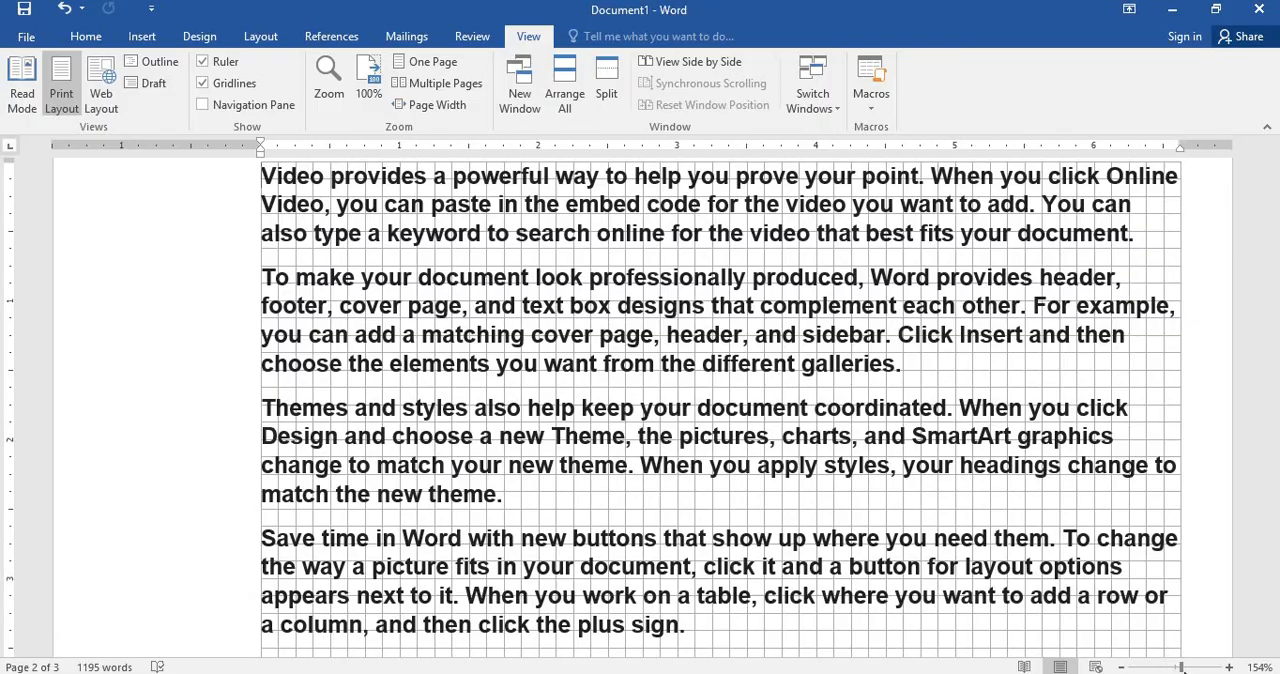
{"action": "left_click_drag", "start_coordinate": [1183, 668], "coordinate": [1138, 668]}
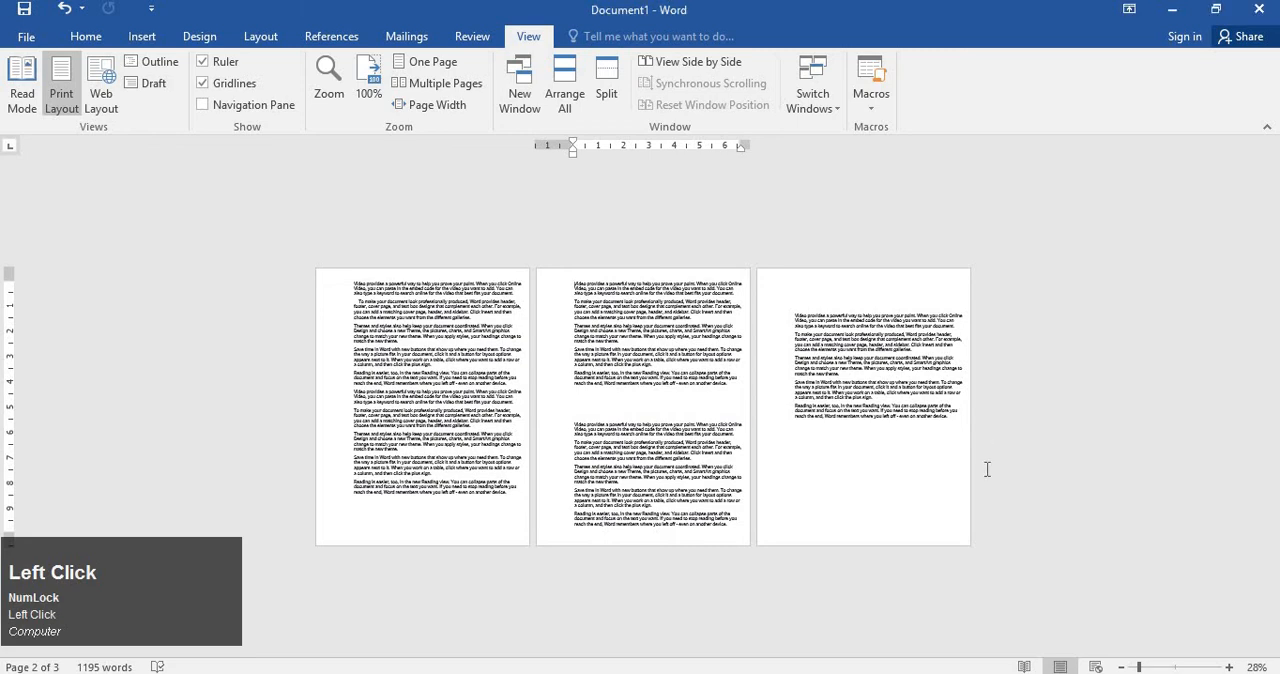
Demonstrate zooming the document in and out, enlarging it to 138% and finishing at 88%.
{"action": "scroll", "coordinate": [987, 469], "scroll_direction": "up", "scroll_amount": 6, "text": "ctrl"}
{"action": "scroll", "coordinate": [980, 460], "scroll_direction": "down", "scroll_amount": 5, "text": "ctrl"}
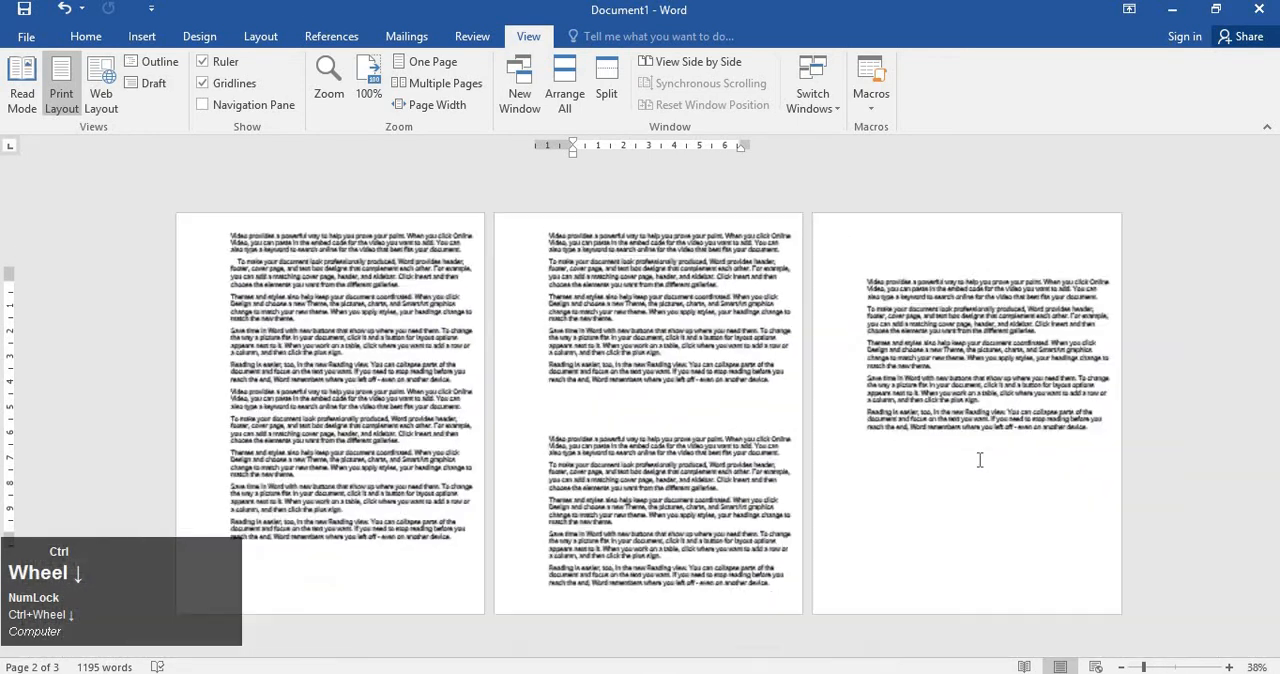
{"action": "scroll", "coordinate": [980, 460], "scroll_direction": "up", "scroll_amount": 10, "text": "ctrl"}
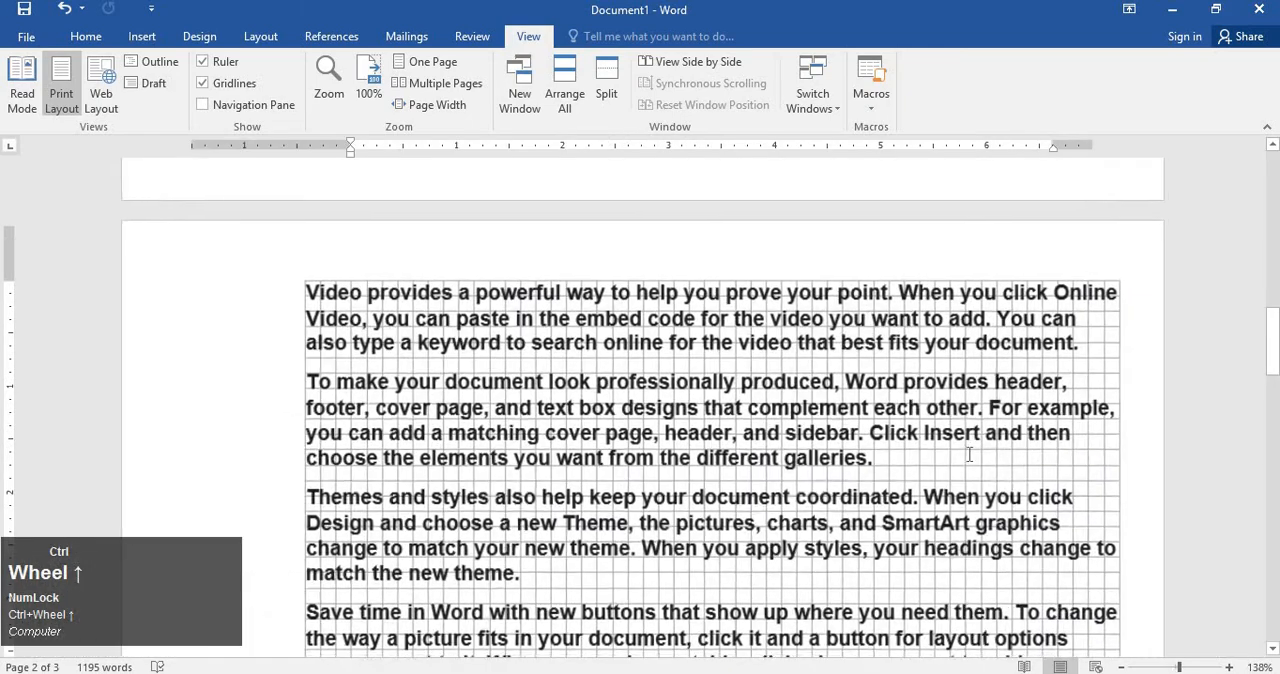
{"action": "scroll", "coordinate": [969, 454], "scroll_direction": "down", "scroll_amount": 9, "text": "ctrl"}
{"action": "scroll", "coordinate": [969, 454], "scroll_direction": "up", "scroll_amount": 5, "text": "ctrl"}
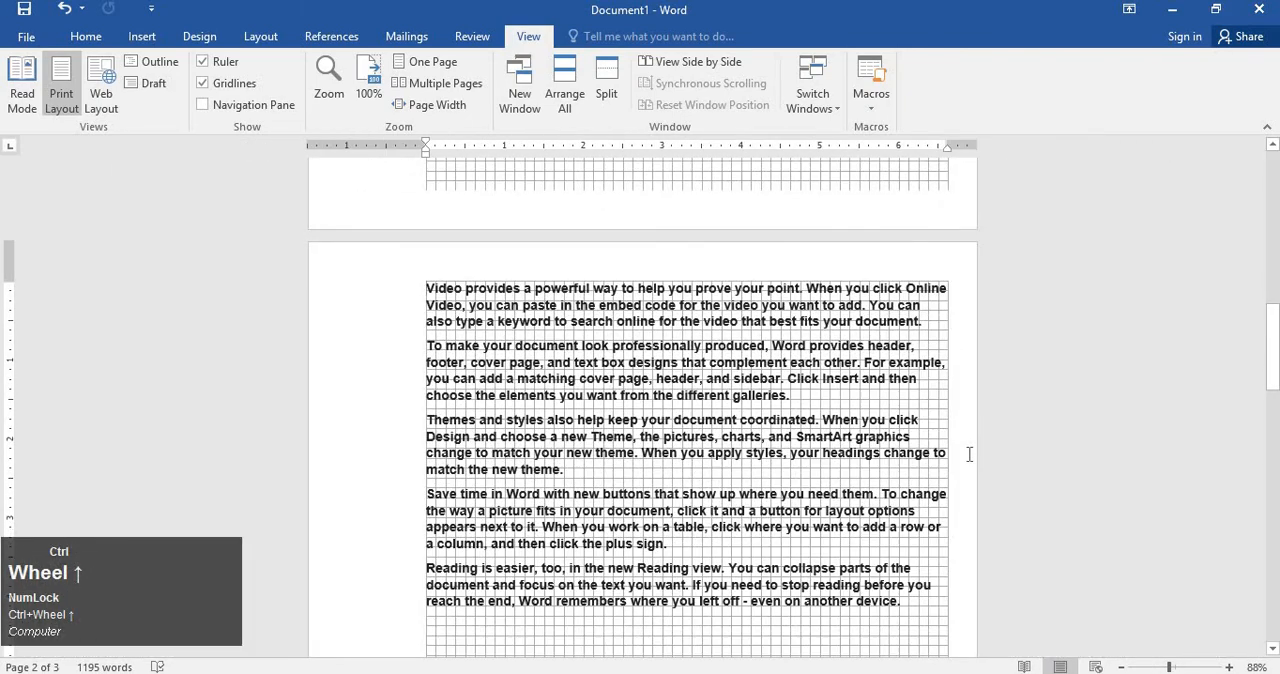
{"action": "left_click_drag", "start_coordinate": [165, 600], "coordinate": [207, 502]}
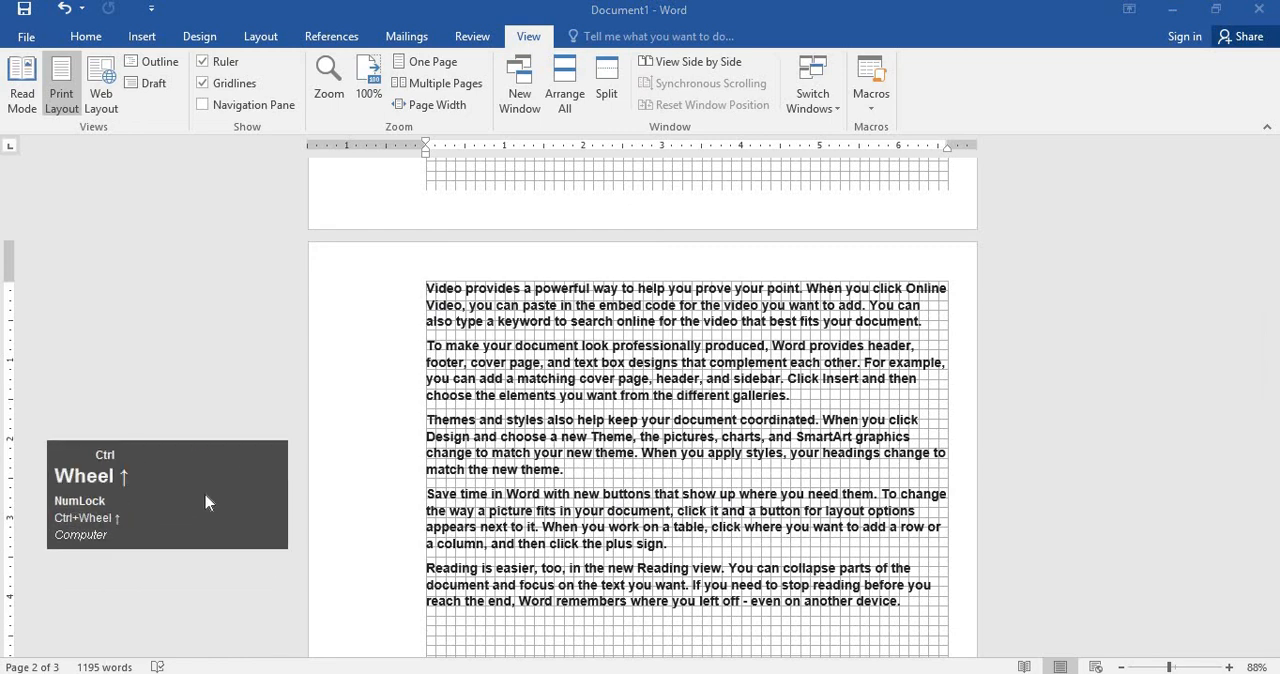
Enlarge the document to 168%, reduce it to 48% to show all three pages, and set the zoom to 98%.
{"action": "scroll", "coordinate": [522, 530], "scroll_direction": "up", "scroll_amount": 1, "text": "ctrl"}
{"action": "scroll", "coordinate": [522, 530], "scroll_direction": "up", "scroll_amount": 8, "text": "ctrl"}
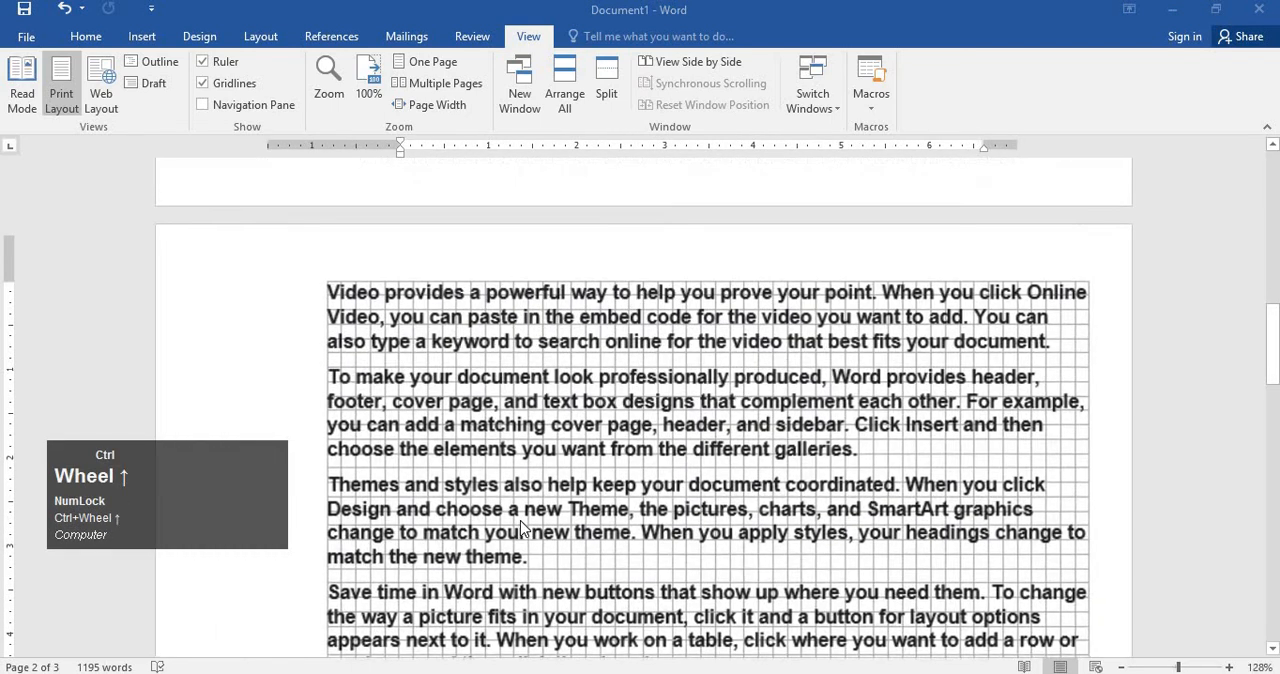
{"action": "scroll", "coordinate": [518, 530], "scroll_direction": "down", "scroll_amount": 12, "text": "ctrl"}
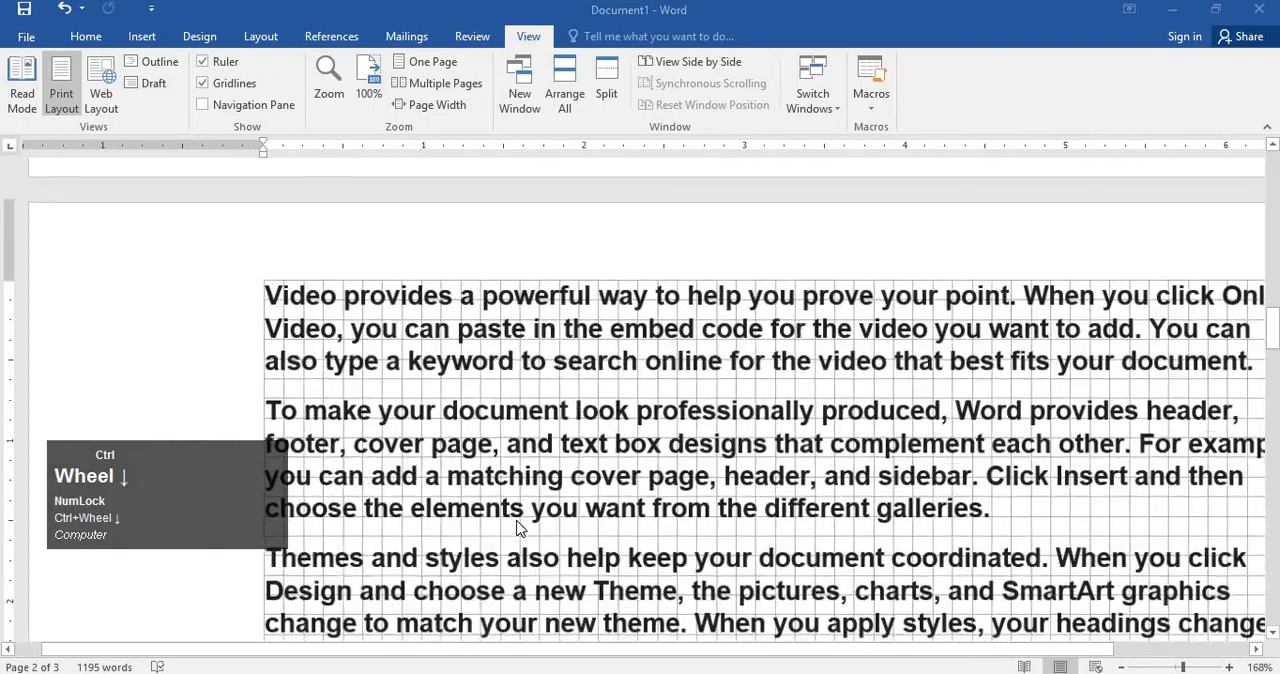
{"action": "scroll", "coordinate": [518, 530], "scroll_direction": "down", "scroll_amount": 1, "text": "ctrl"}
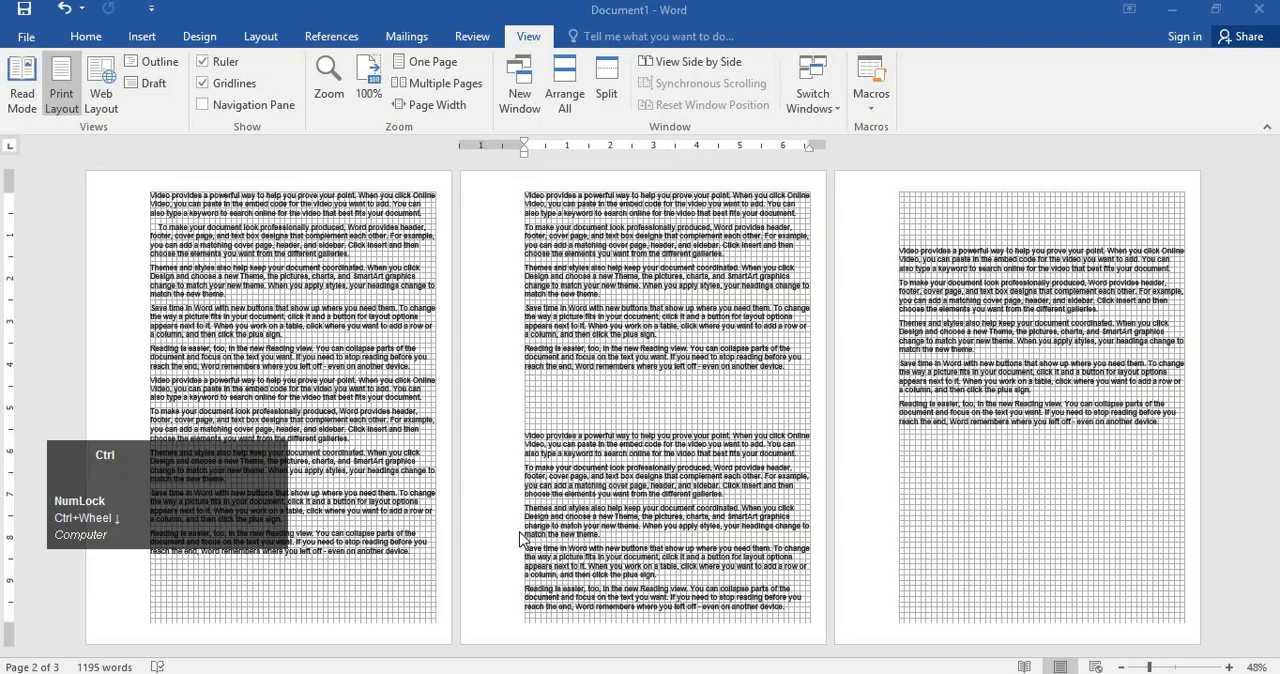
{"action": "scroll", "coordinate": [536, 522], "scroll_direction": "up", "scroll_amount": 2, "text": "ctrl"}
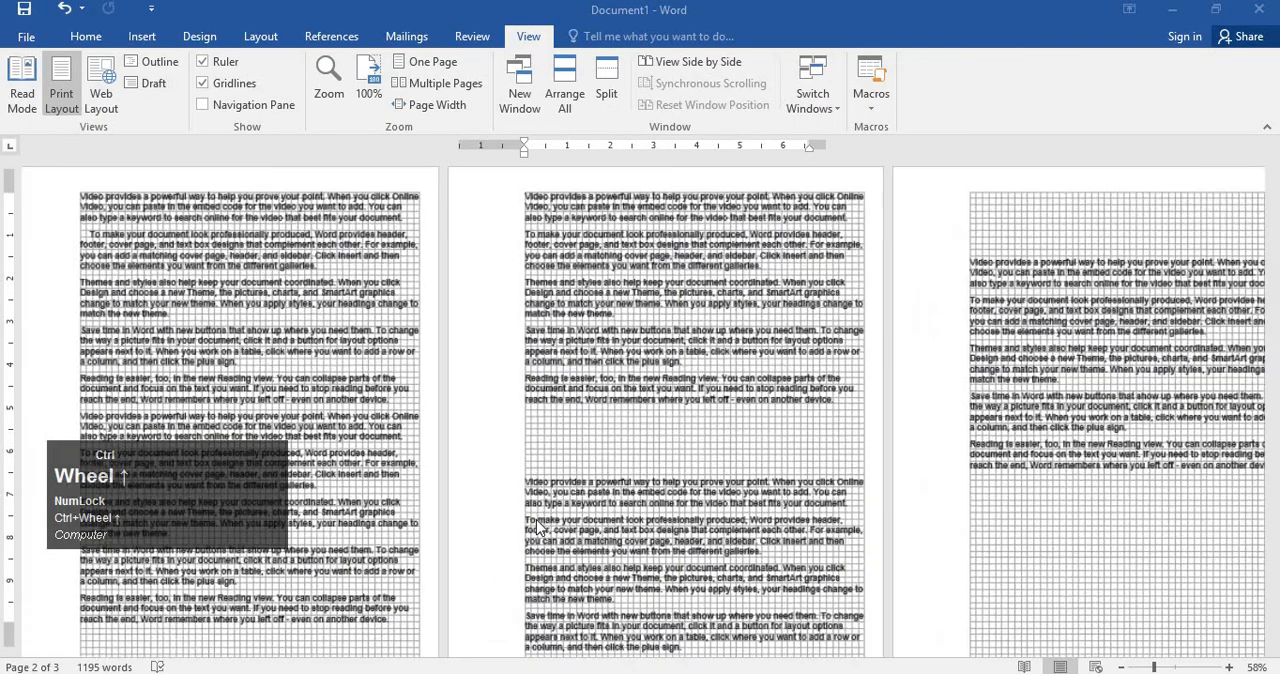
{"action": "scroll", "coordinate": [536, 522], "scroll_direction": "up", "scroll_amount": 3, "text": "ctrl"}
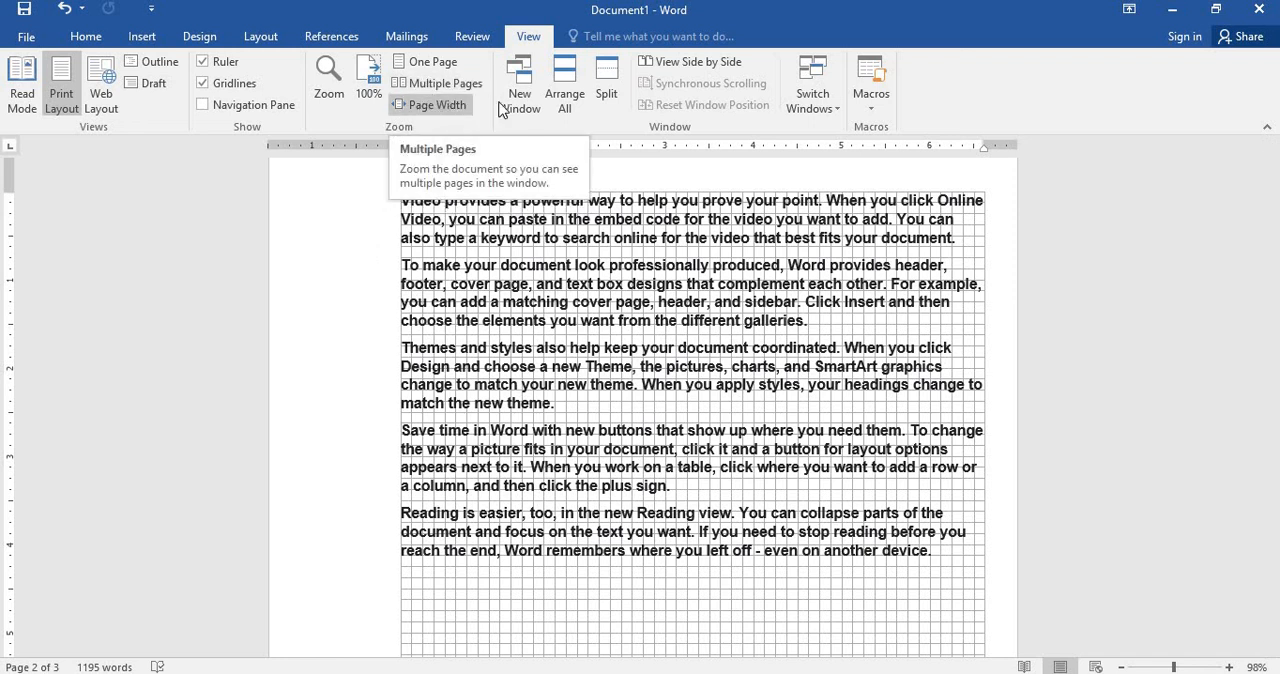
Place the cursor in the word "matching" in page 2's second paragraph and show the Home formatting commands.
{"action": "left_click", "coordinate": [566, 304]}
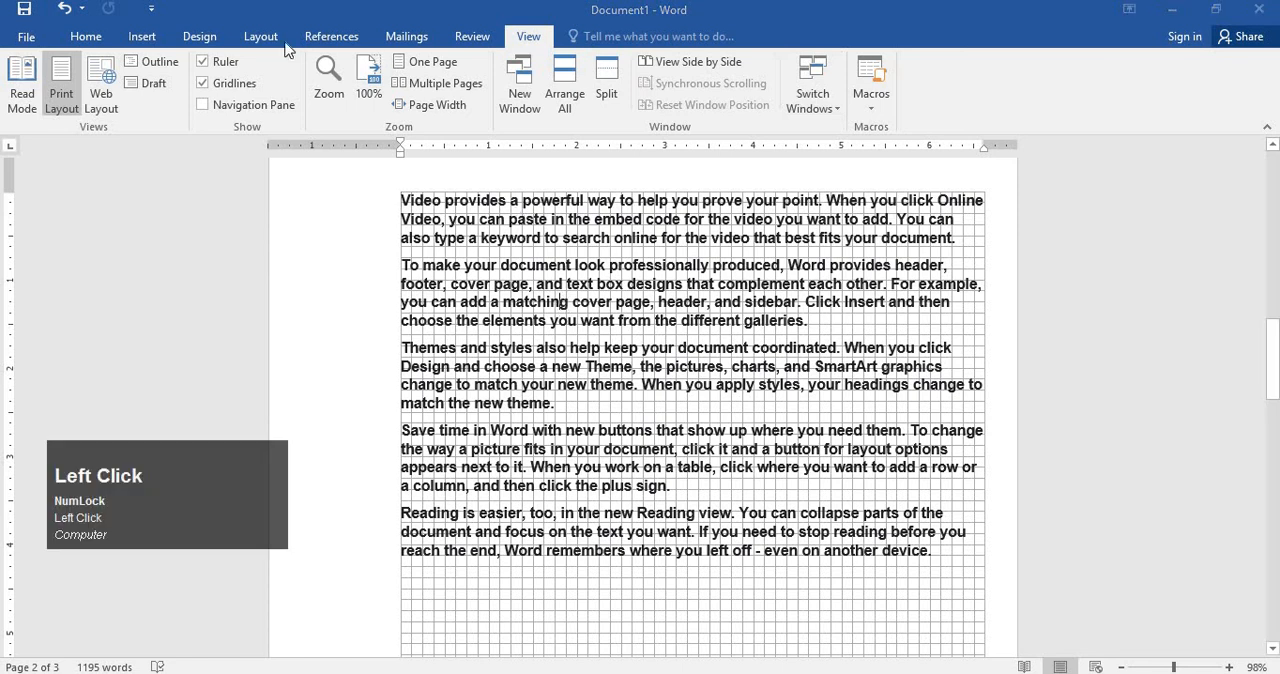
{"action": "left_click", "coordinate": [84, 38]}
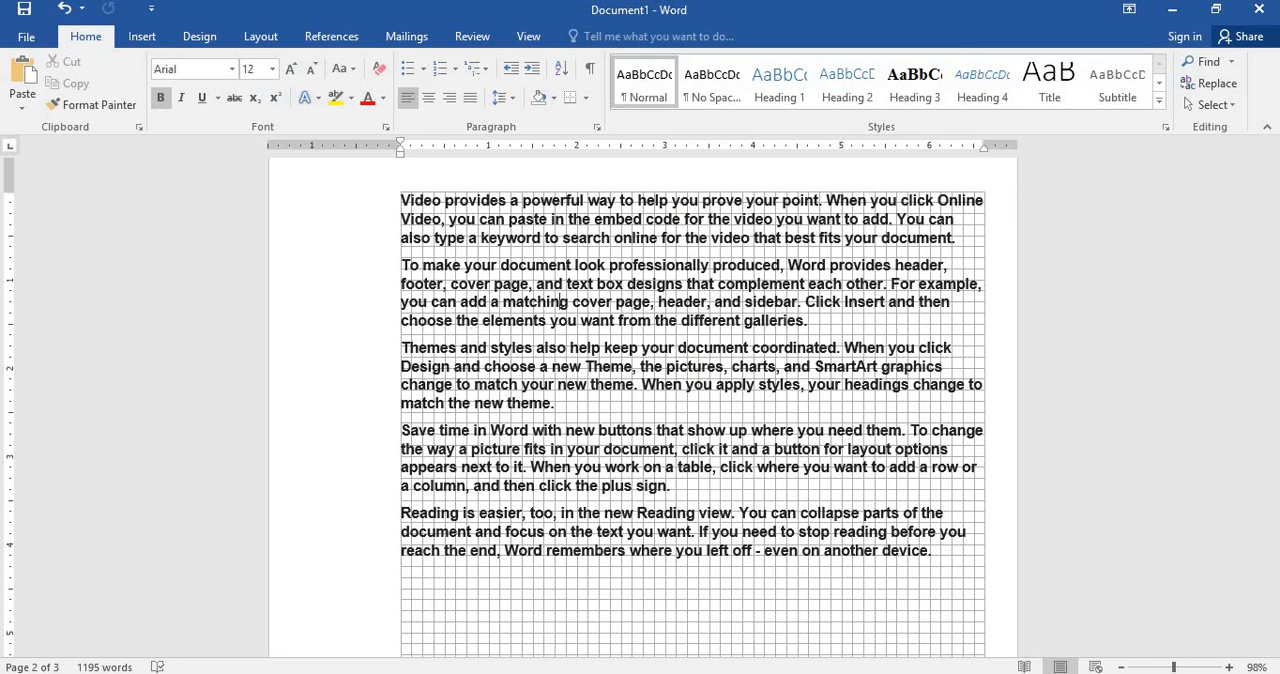
{"action": "left_click", "coordinate": [759, 672]}
{"action": "left_click", "coordinate": [682, 640]}
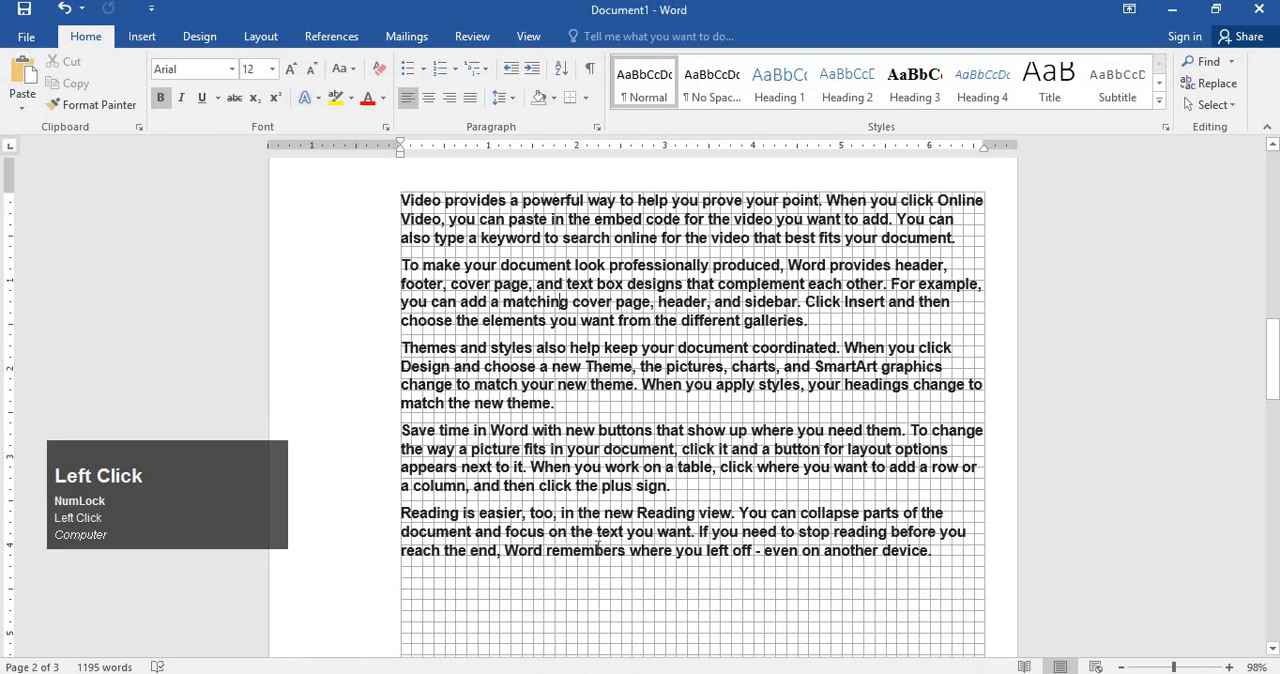